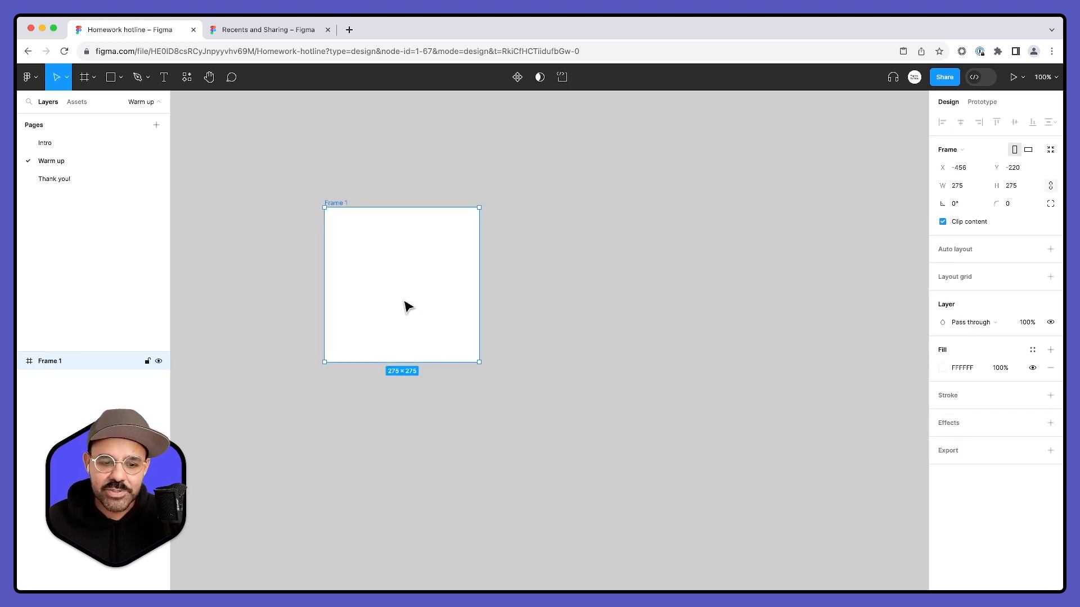
left_click(431, 53)
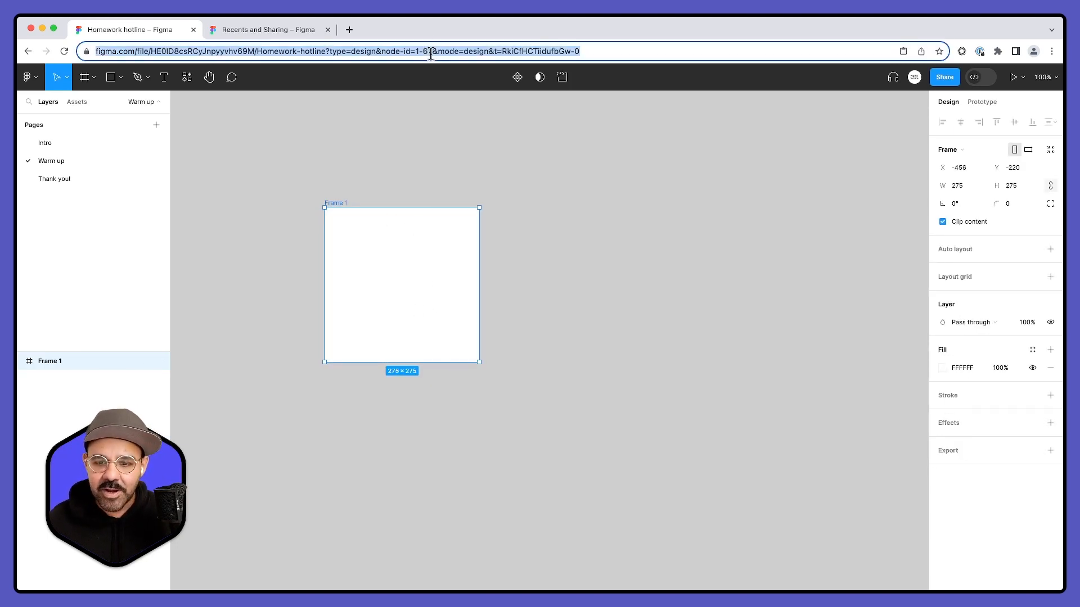
left_click(475, 202)
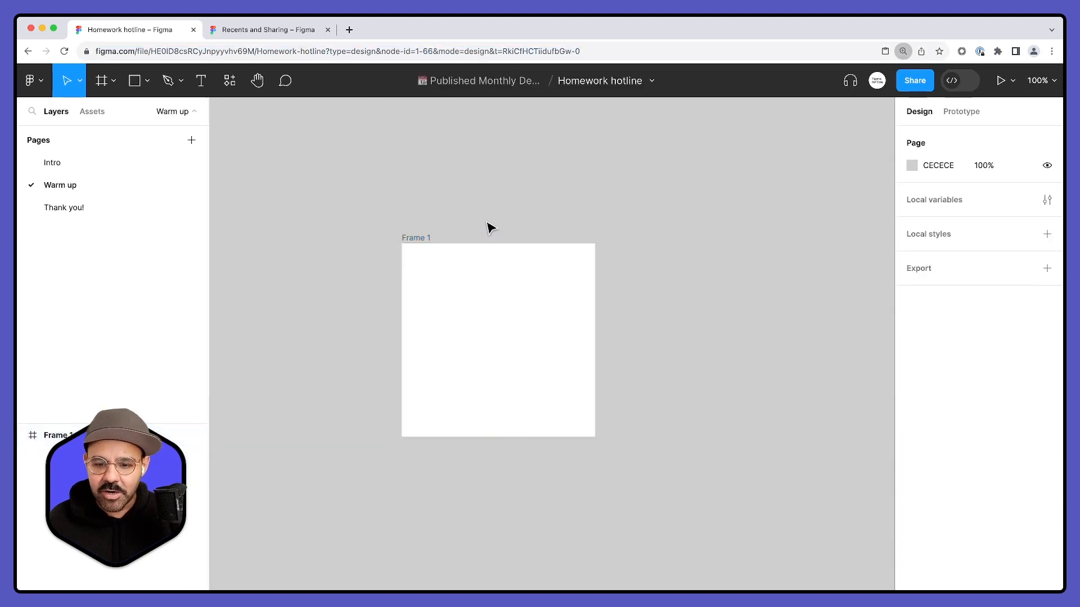
- Reposition the 275 × 275 frame and duplicate it alongside, leaving a gap of about 64 px between the two
left_click(391, 311)
left_click_drag(391, 311, 411, 290)
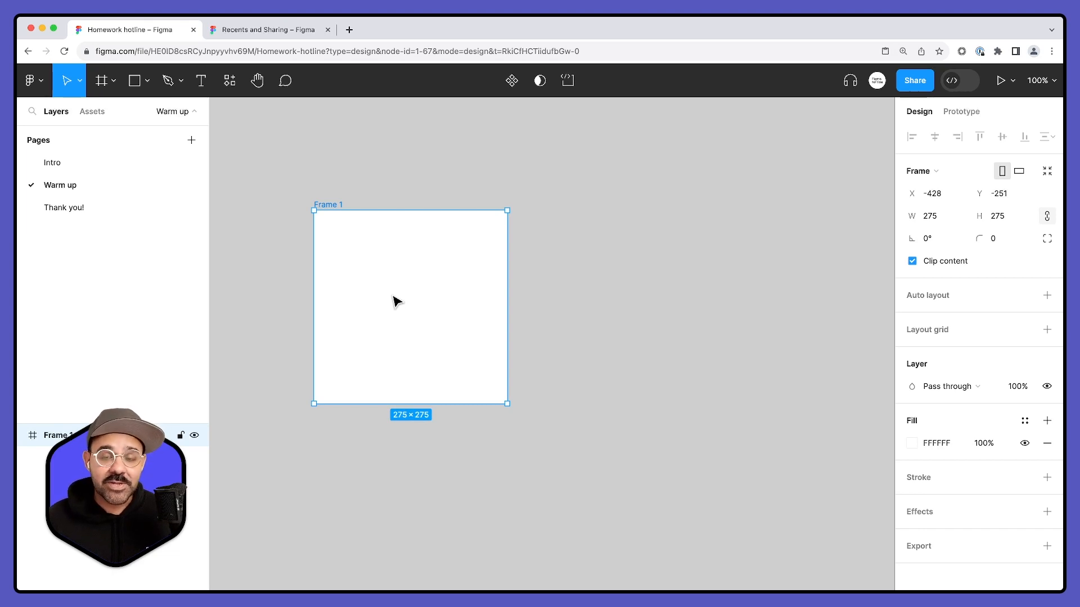
left_click_drag(394, 302, 647, 298)
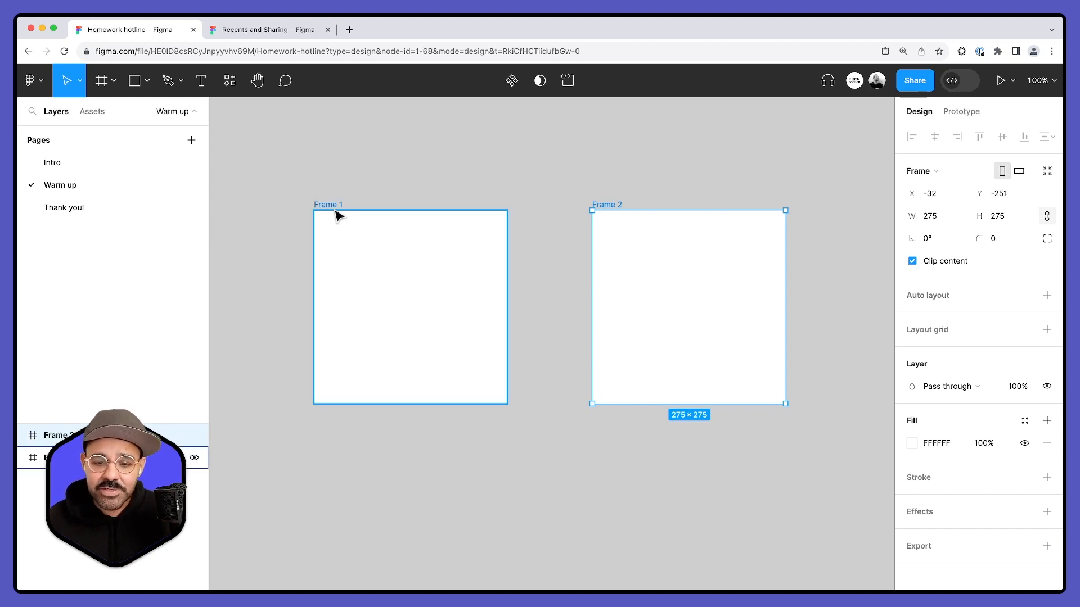
left_click_drag(639, 255, 619, 265)
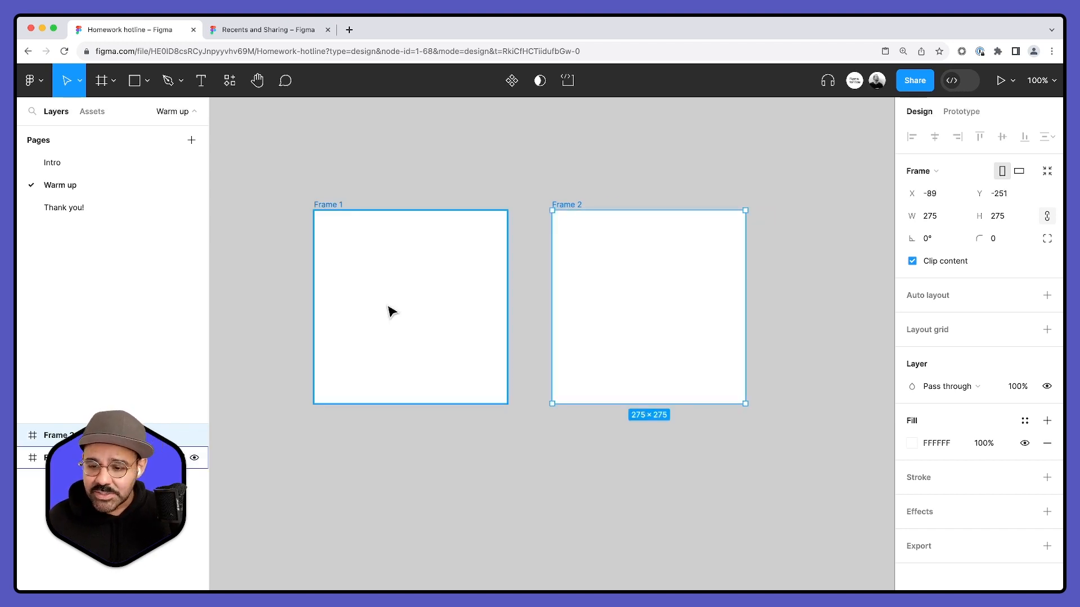
- Draw a centred circle of about 94 × 94 in Frame 1, and paste a copy into Frame 2 enlarged to about 246 × 246
key("o")
mouse_move(410, 298)
left_mouse_down()
mouse_move(443, 331)
mouse_move(405, 315)
left_mouse_up()
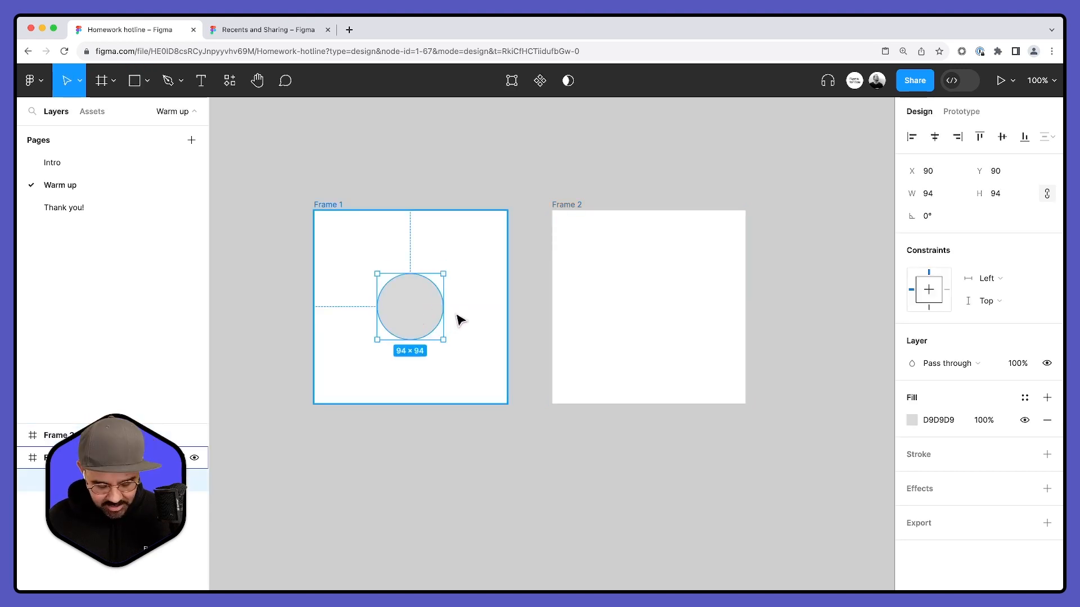
left_click(606, 289)
key("super+v")
left_click_drag(673, 333, 734, 381)
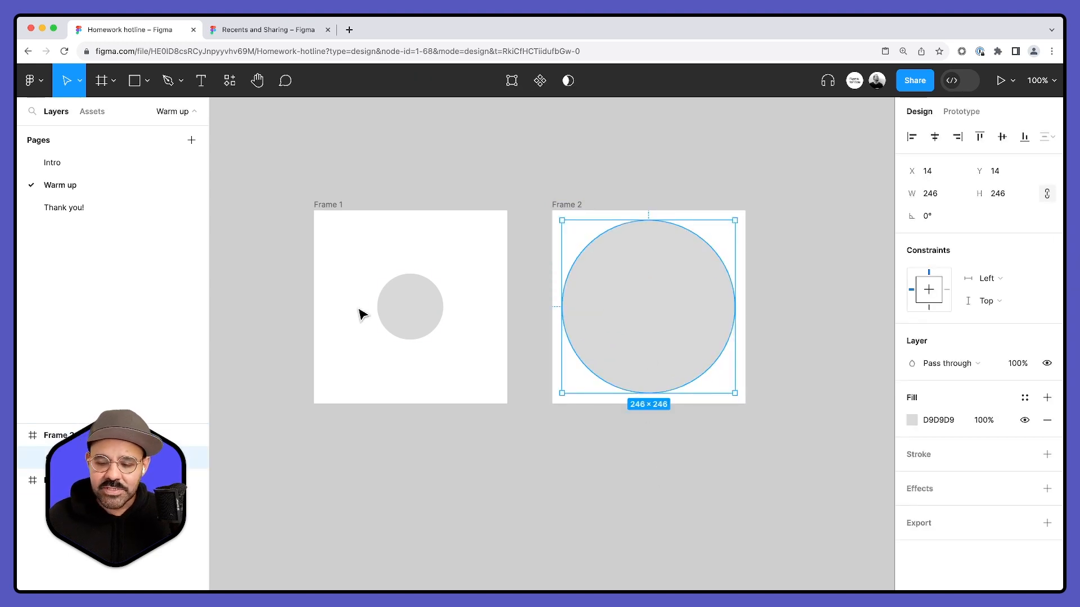
- Change the large circle's fill colour to red (F91919)
left_click(912, 422)
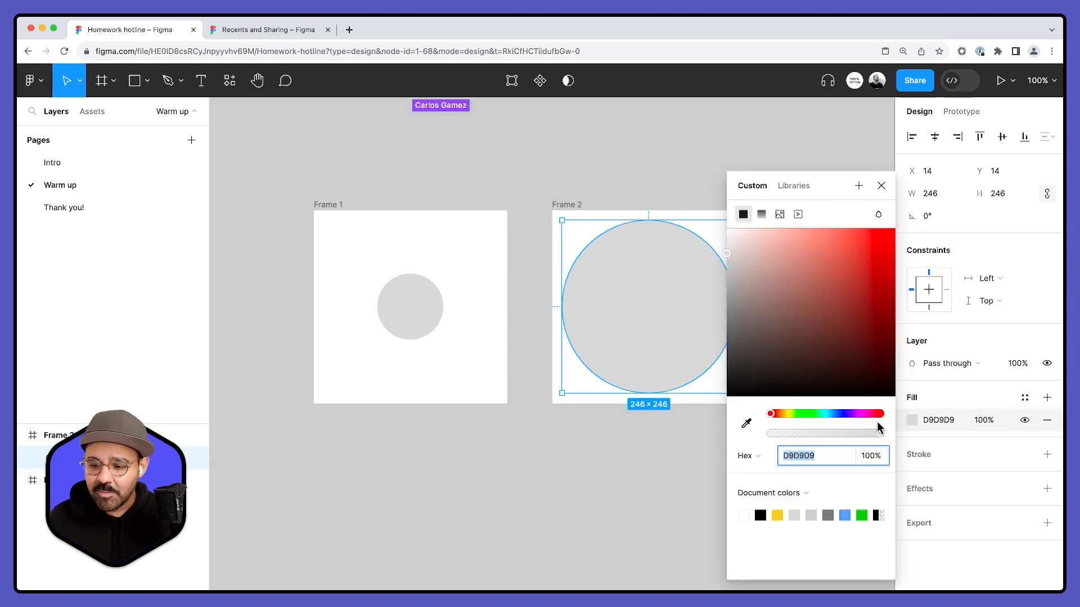
left_click(882, 242)
left_click(664, 170)
scroll(675, 174, "down", 2)
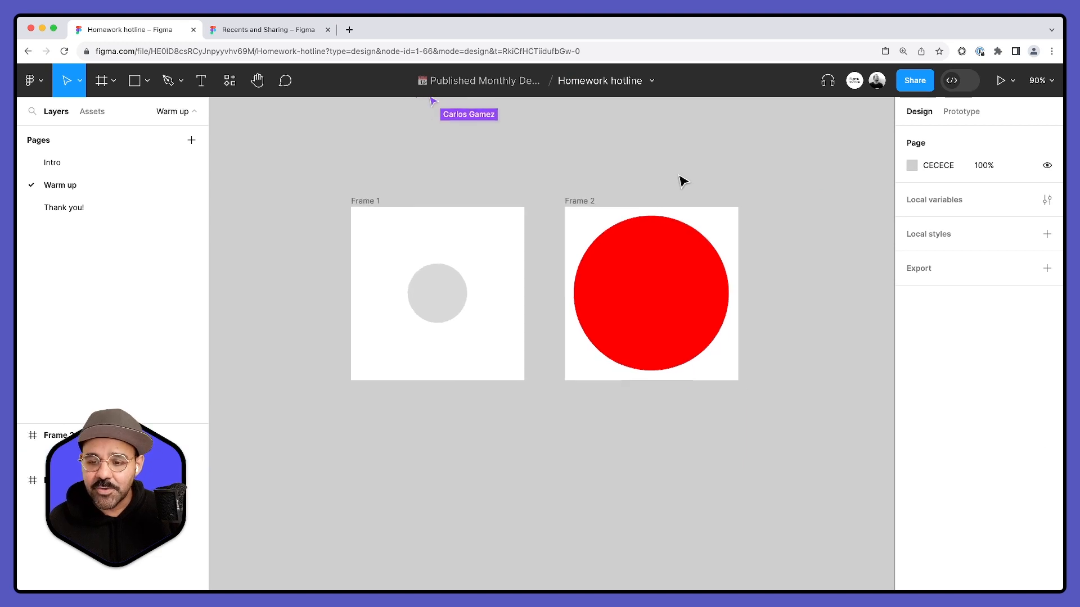
scroll(658, 171, "up", 2)
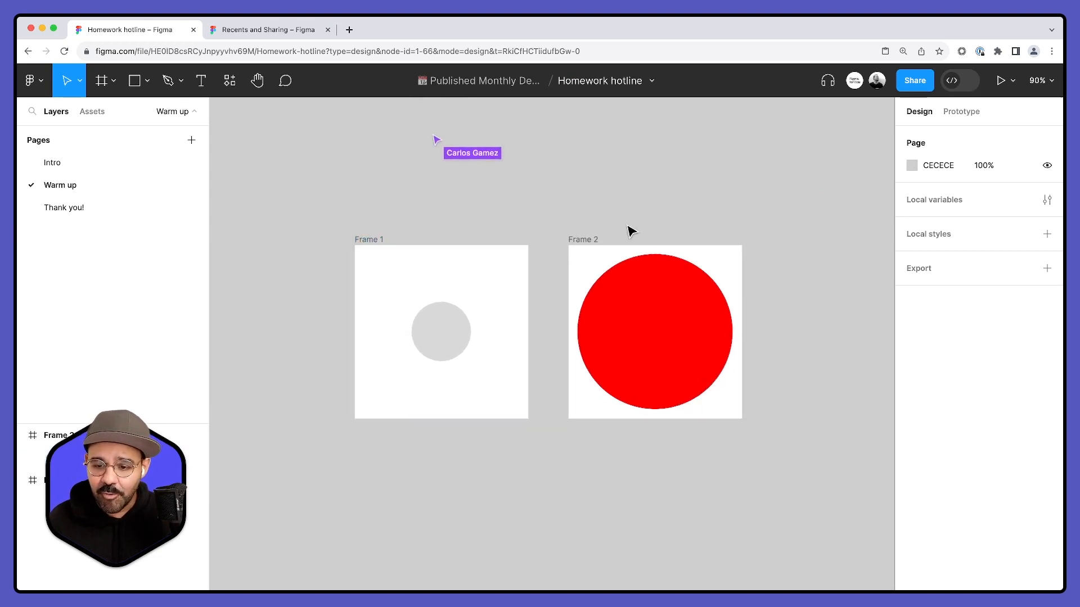
- Rename the frame with the grey circle as 001 and the frame with the red circle as 002
double_click(376, 239)
type("00")
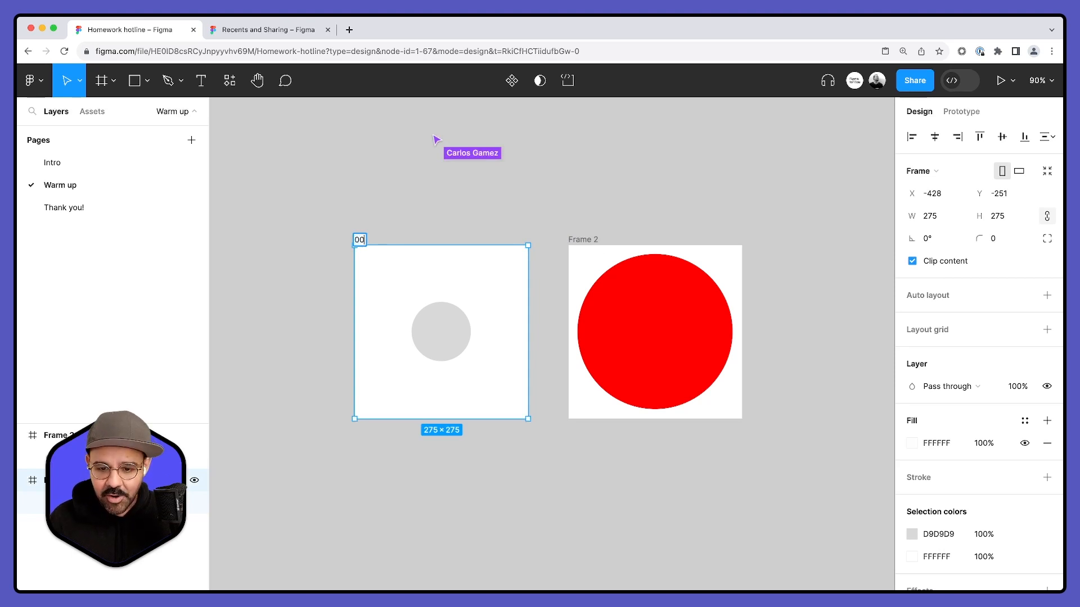
key("Return")
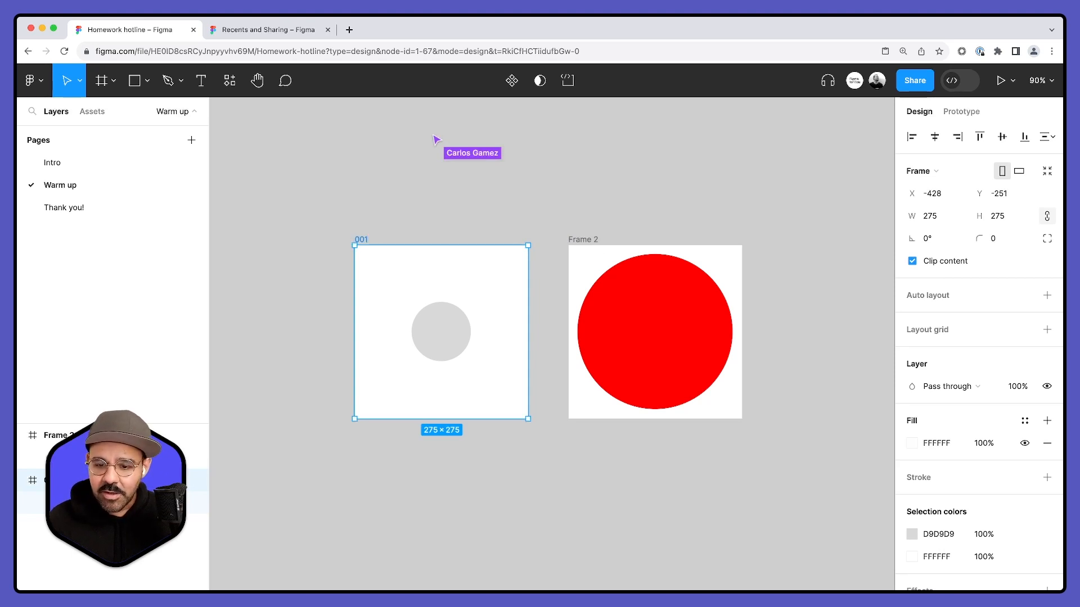
double_click(589, 242)
type("002")
key("Return")
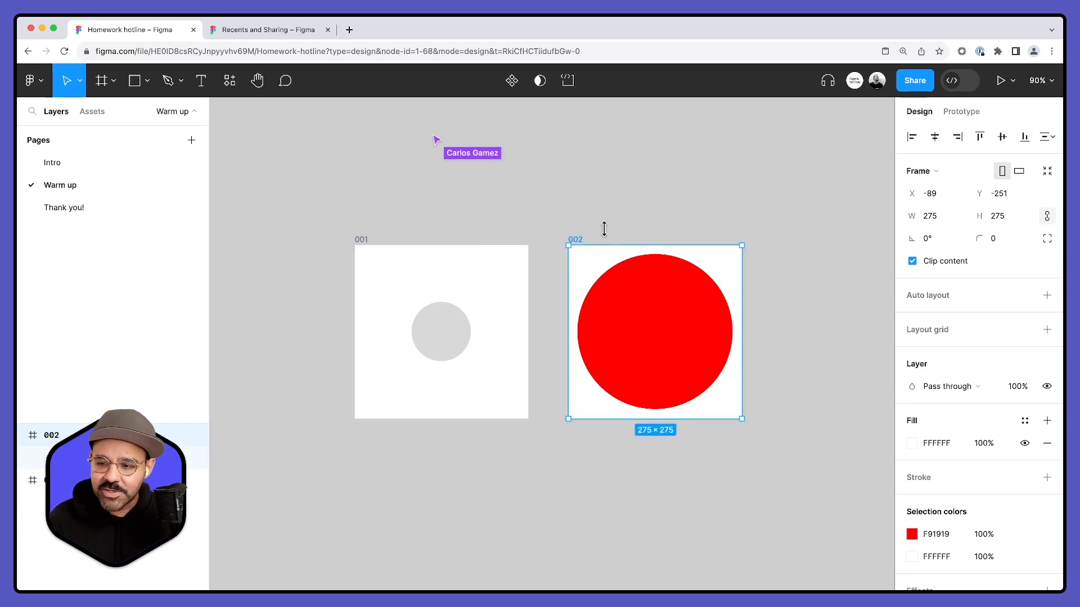
key("Escape")
- Look at the prototyping options available for the small grey circle
left_click(977, 107)
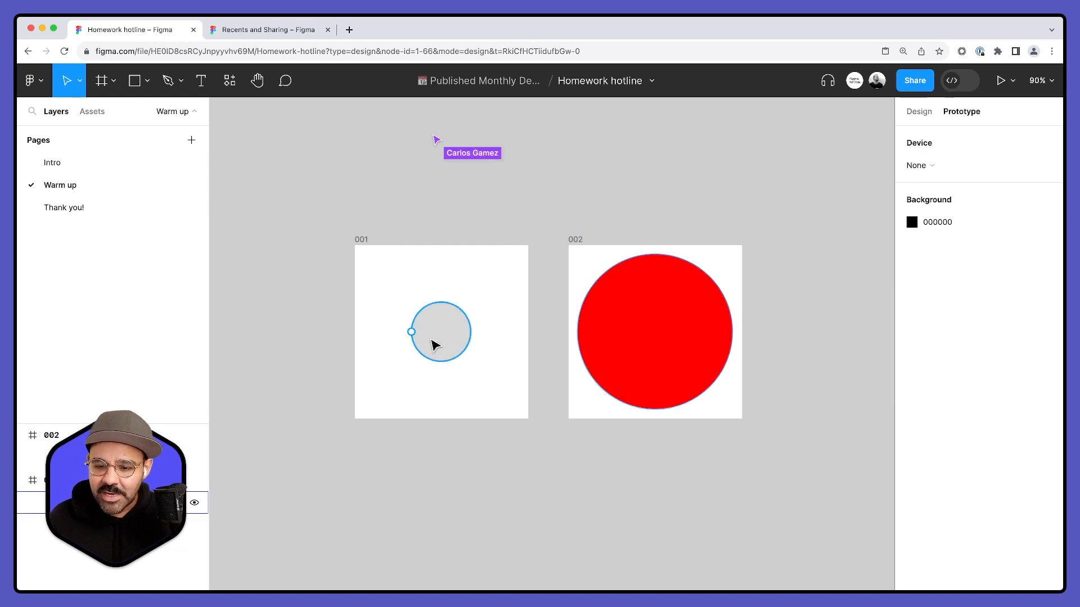
left_click(436, 344)
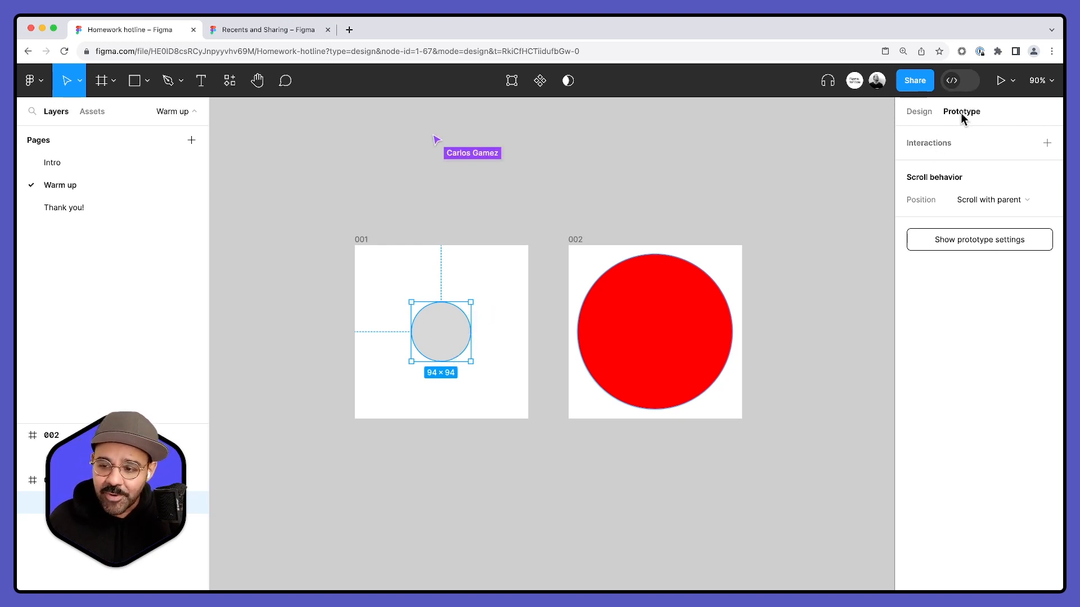
left_click(685, 220)
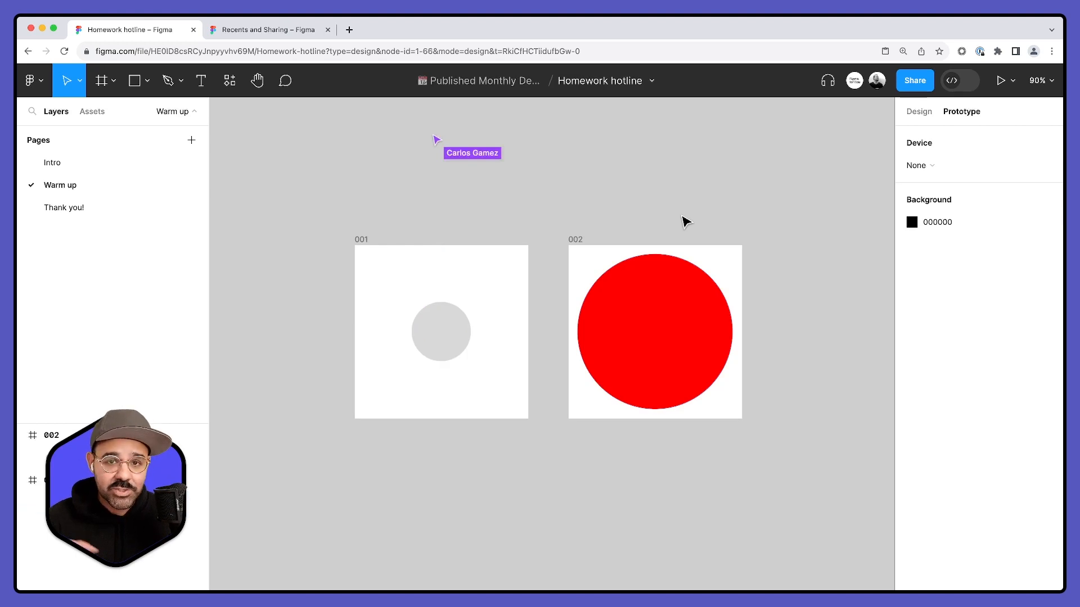
- Toggle repeatedly between design and prototyping modes, ending in design mode
key("shift+e")
key("shift+e")
key("shift+e")
key("shift+e")
key("shift+e")
key("shift+e")
key("shift+e")
key("shift+e")
key("shift+e")
key("shift+e")
key("shift+e")
key("shift+e")
key("shift+e")
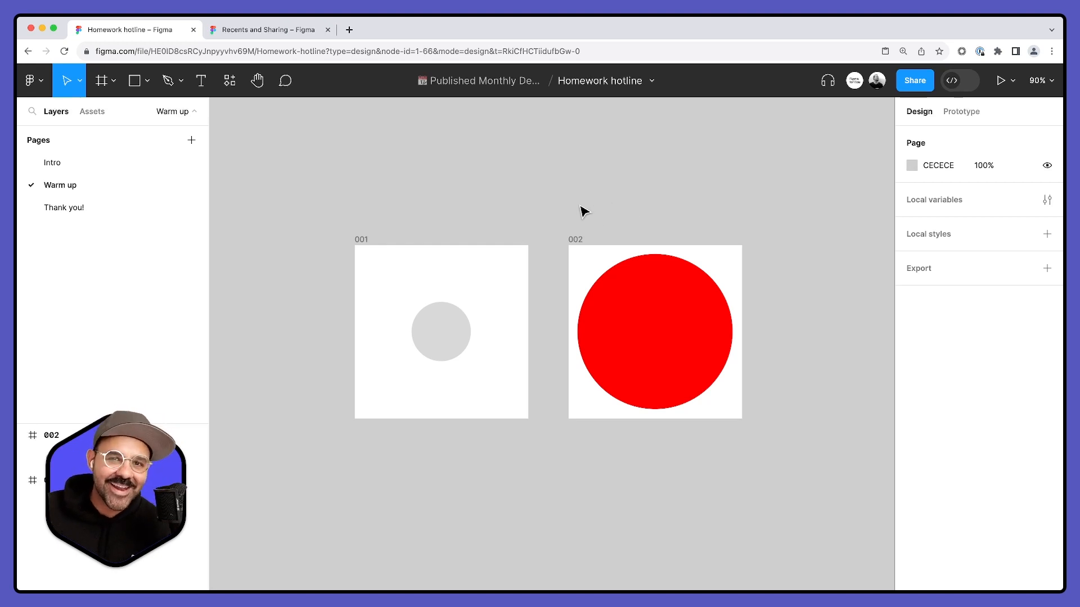
- Add a prototype interaction to the grey circle that navigates to frame 002 with the On click trigger
left_click(455, 322)
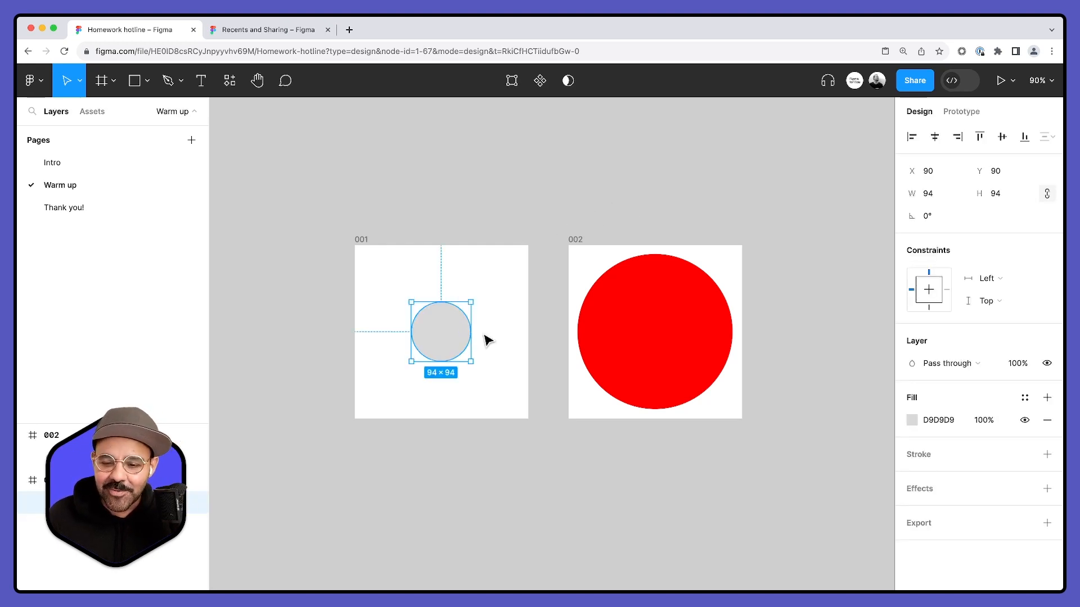
left_click(960, 112)
left_click_drag(470, 331, 583, 340)
scroll(565, 401, "down", 3)
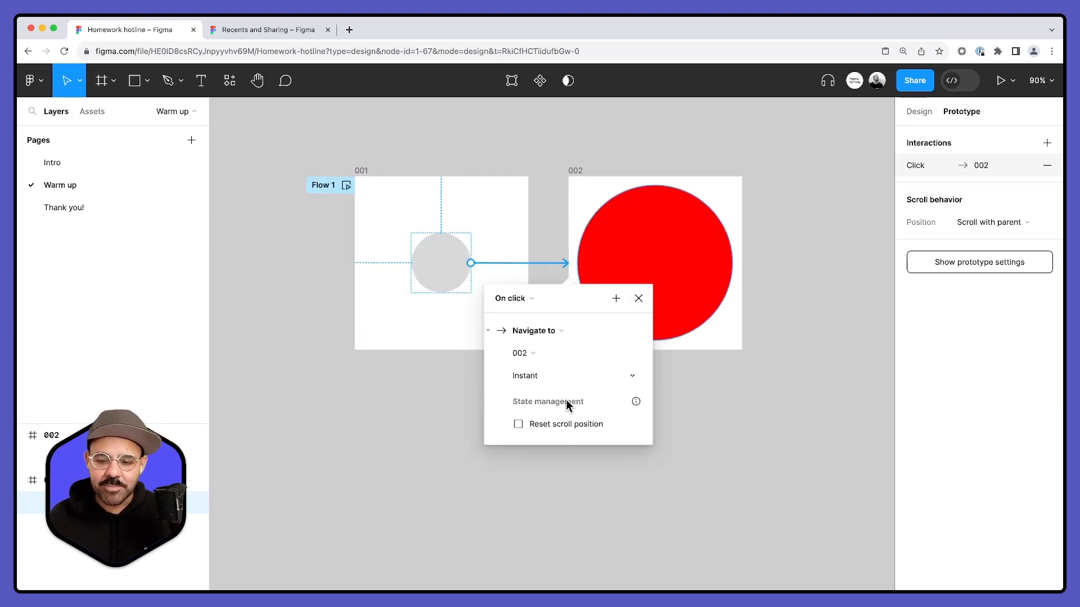
left_click(522, 292)
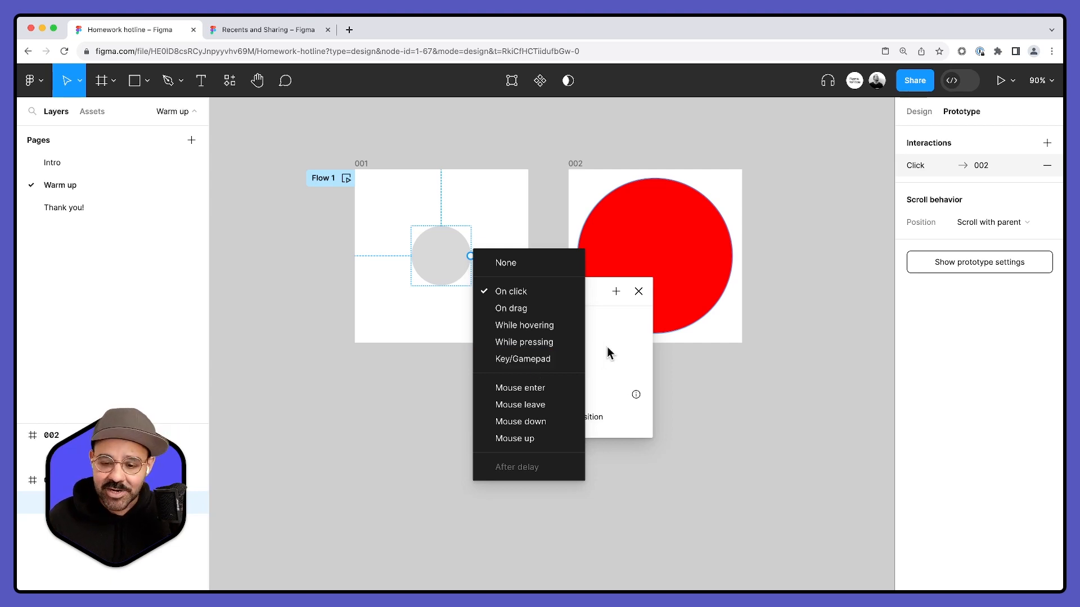
left_click(542, 291)
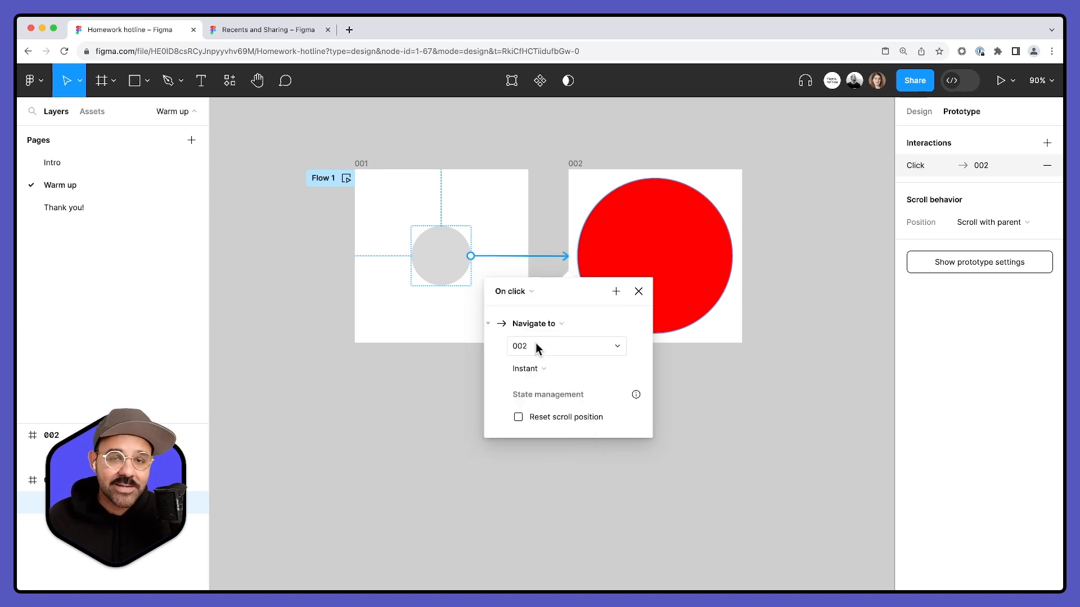
- Set the interaction's transition to Smart animate with a custom bezier easing of 1, 0, 0, 1
left_click(535, 369)
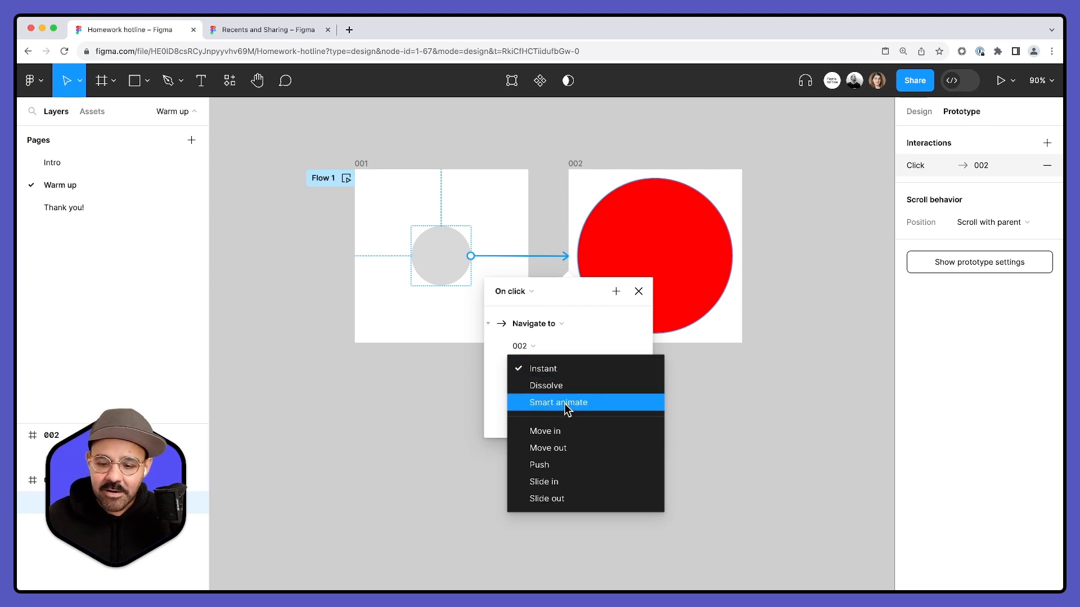
left_click(567, 405)
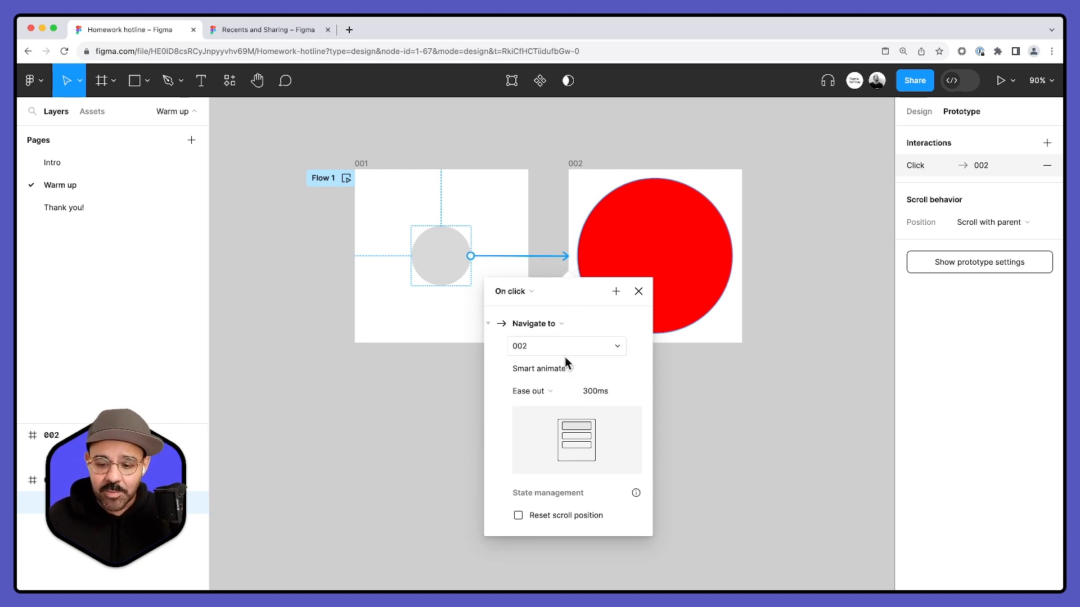
left_click(546, 391)
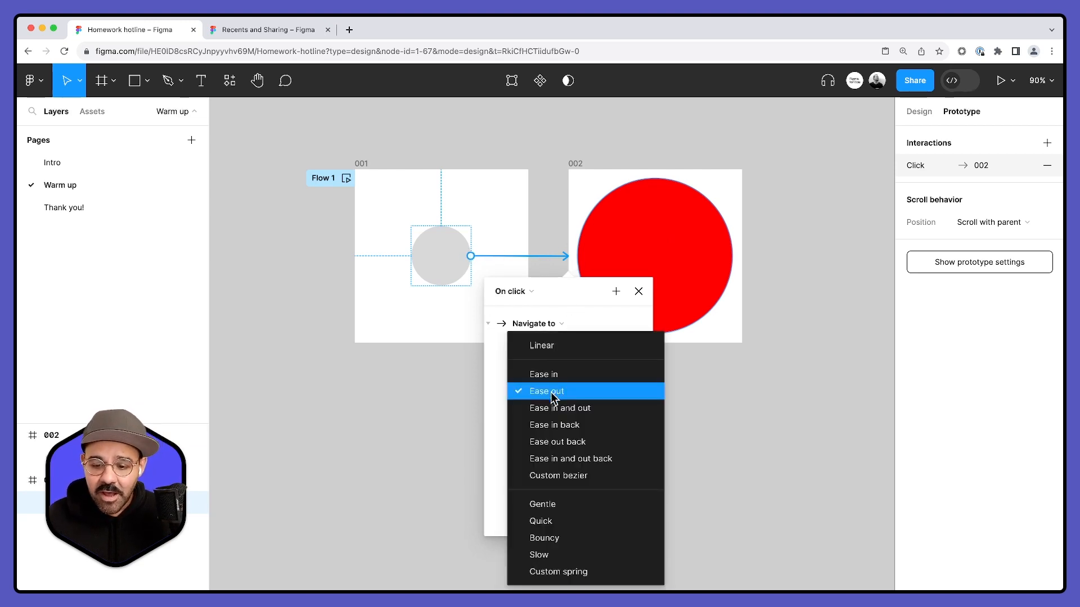
left_click(583, 476)
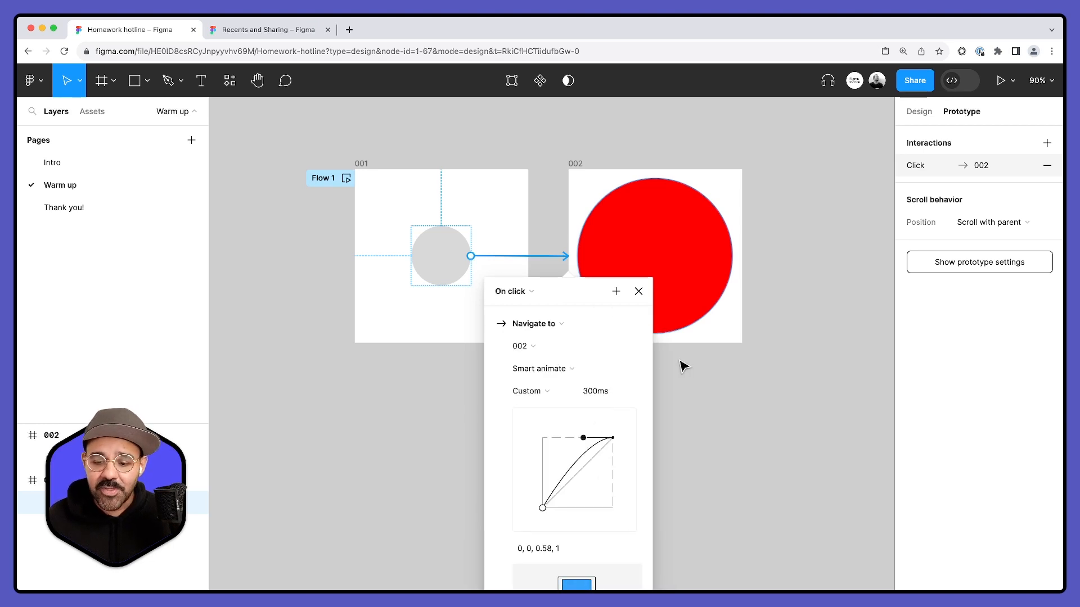
scroll(680, 366, "down", 2)
scroll(682, 366, "down", 1)
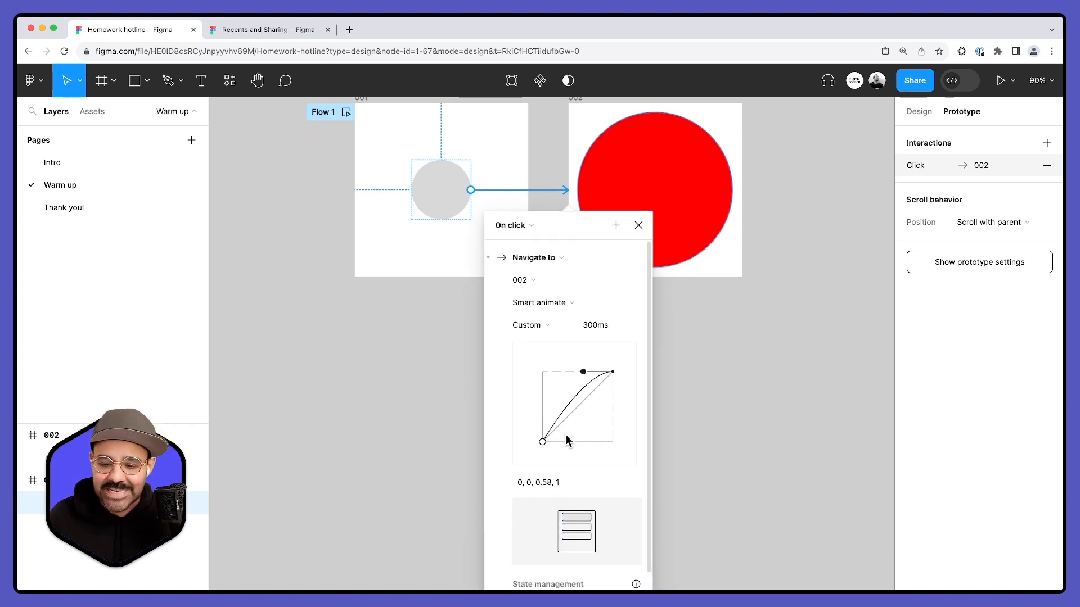
left_click_drag(542, 442, 613, 442)
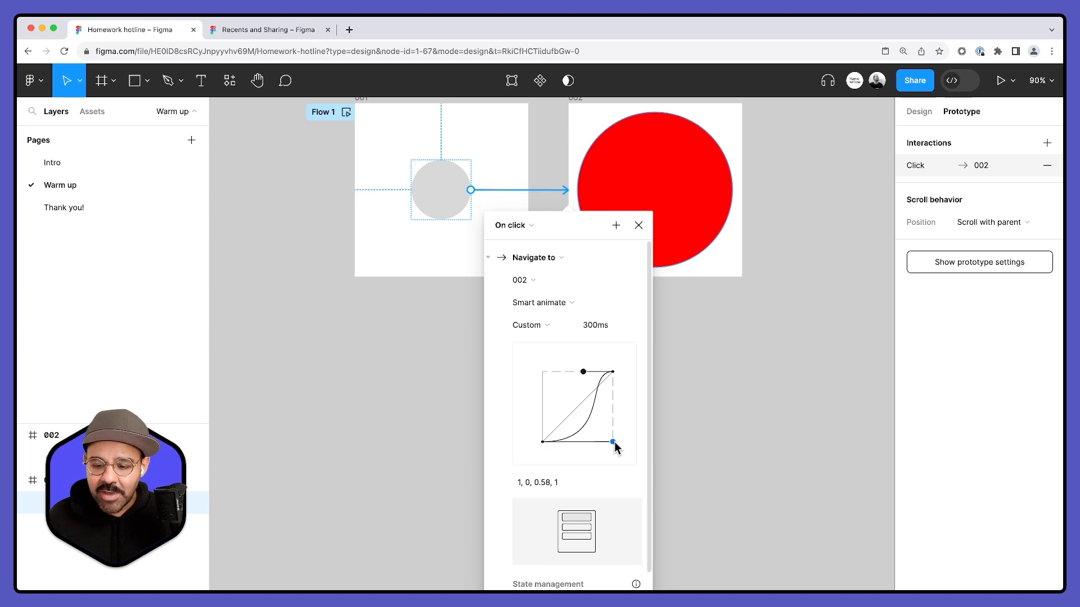
left_click_drag(584, 371, 542, 372)
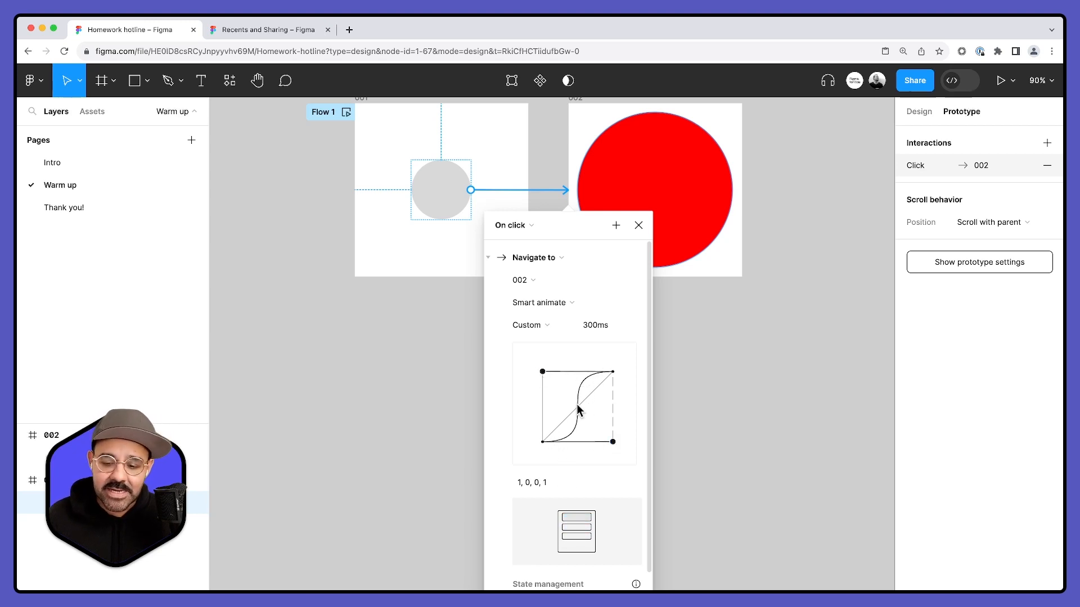
left_click(639, 224)
left_click(657, 365)
scroll(581, 315, "up", 4)
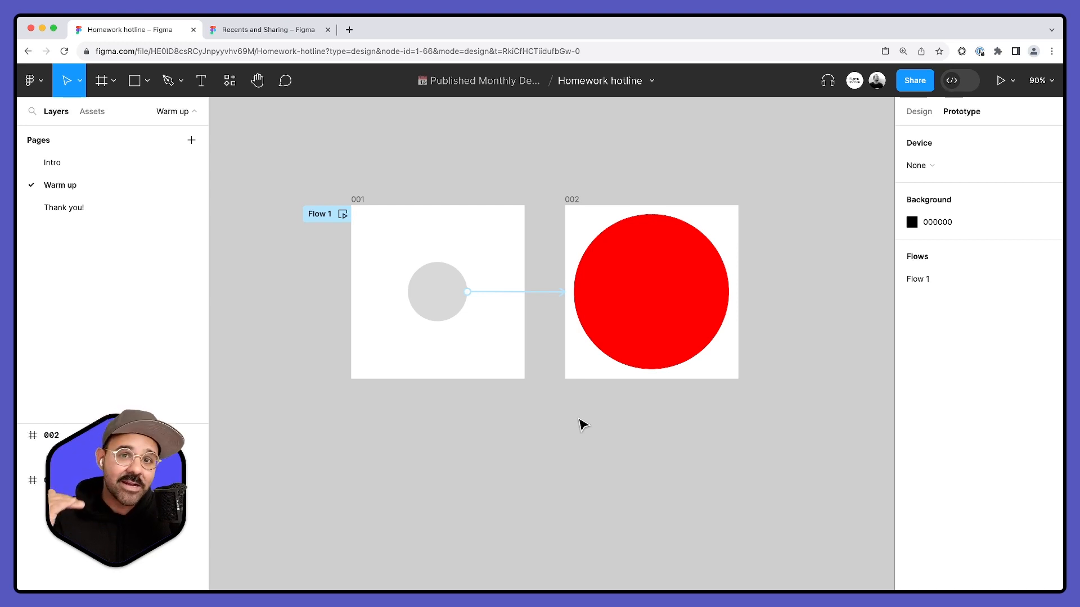
- Add a return interaction on the red circle that navigates to frame 001 on click, using the same Smart animate transition
left_click(543, 293)
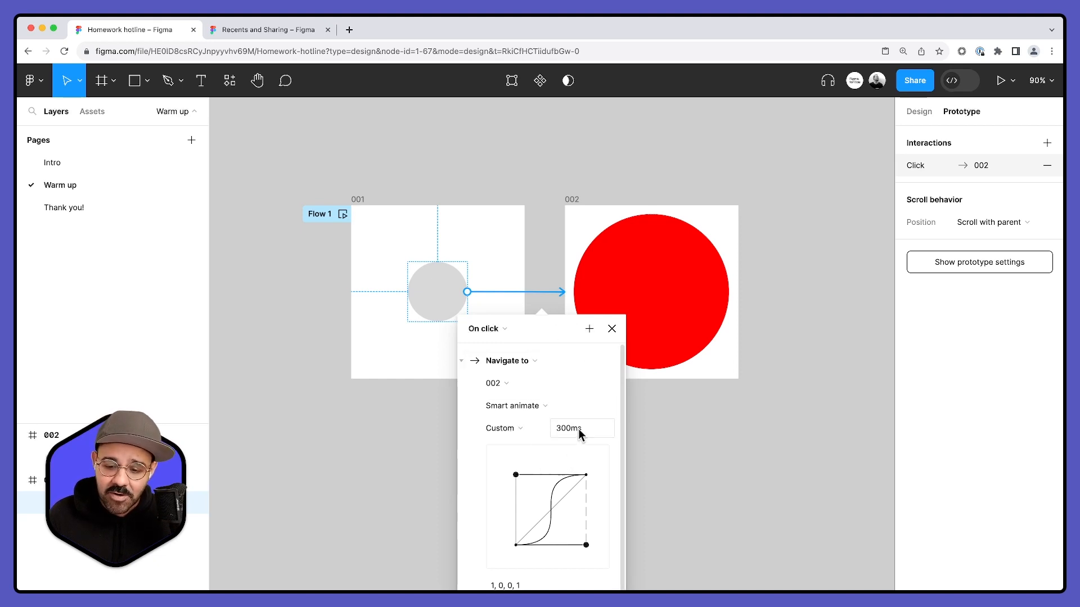
left_click(690, 420)
left_click(622, 295)
left_click_drag(575, 291, 500, 294)
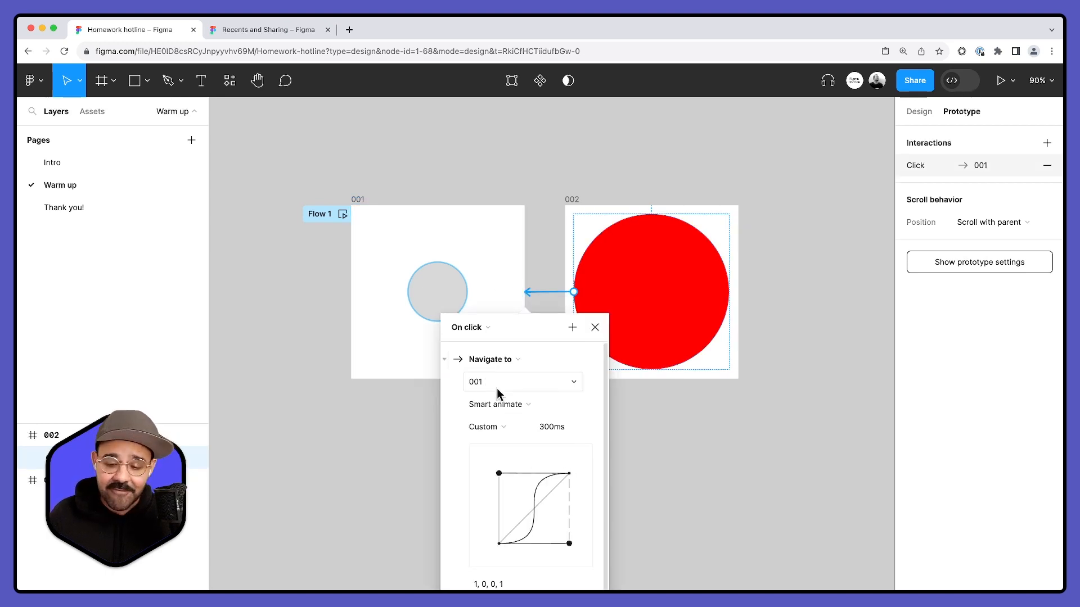
left_click(694, 494)
- Rename the prototype flow starting at frame 001 as Default
scroll(506, 383, "up", 2)
scroll(506, 382, "right", 1)
double_click(291, 259)
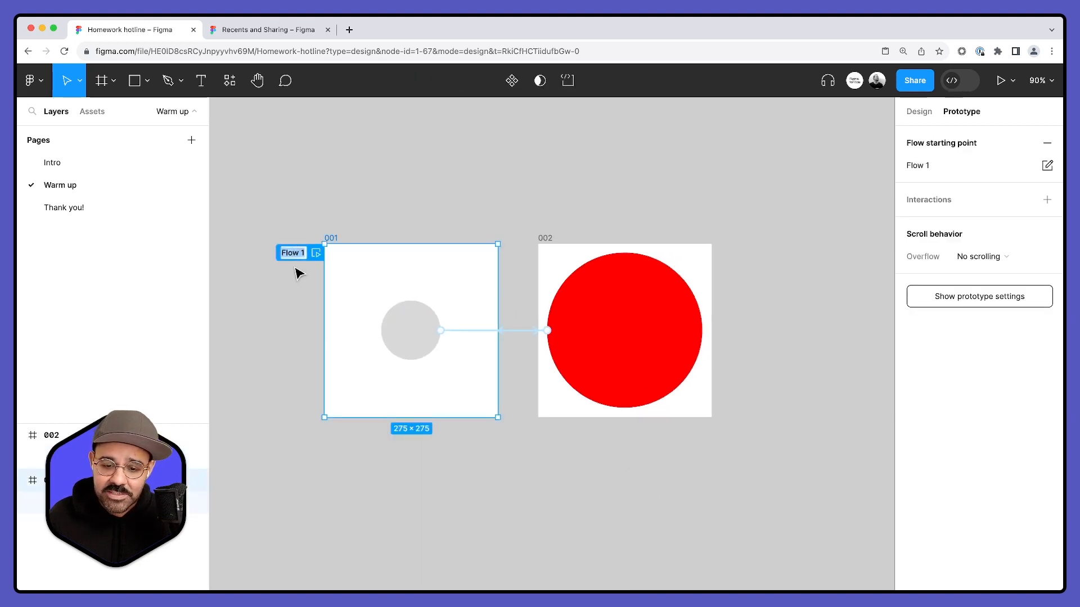
type("Default")
key("Return")
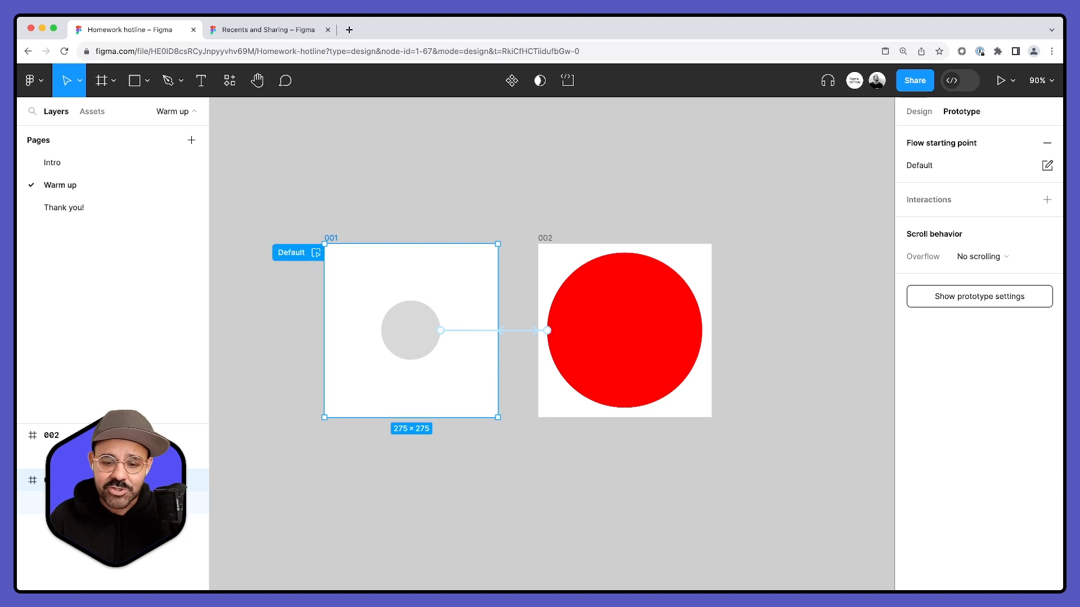
left_click(392, 188)
- Open an inline preview of the Default flow from frame 001
scroll(413, 192, "down", 2)
scroll(416, 180, "down", 2)
scroll(416, 180, "left", 2)
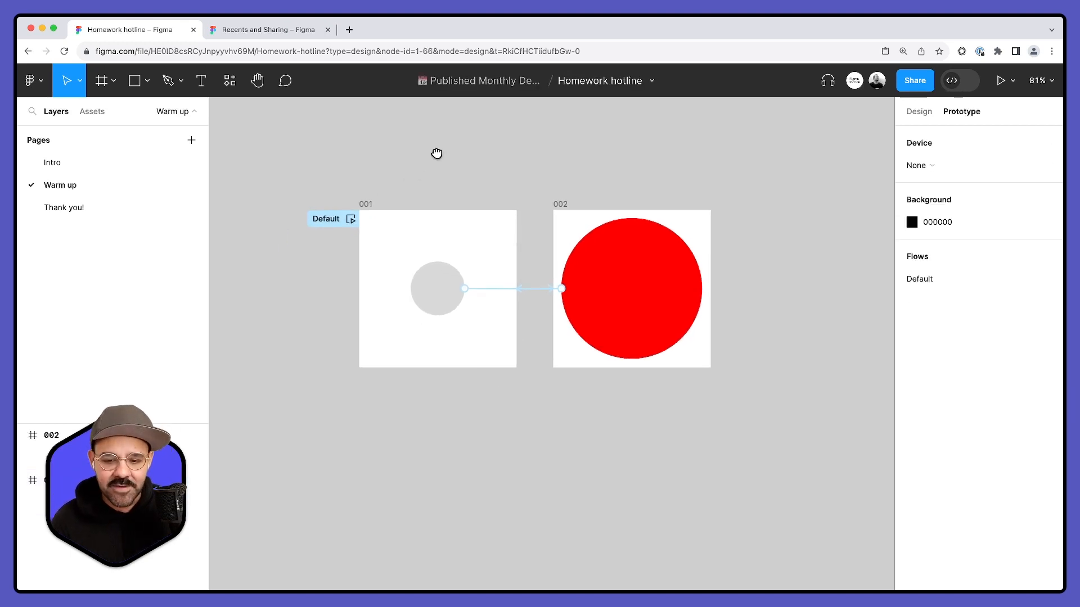
left_click(357, 215)
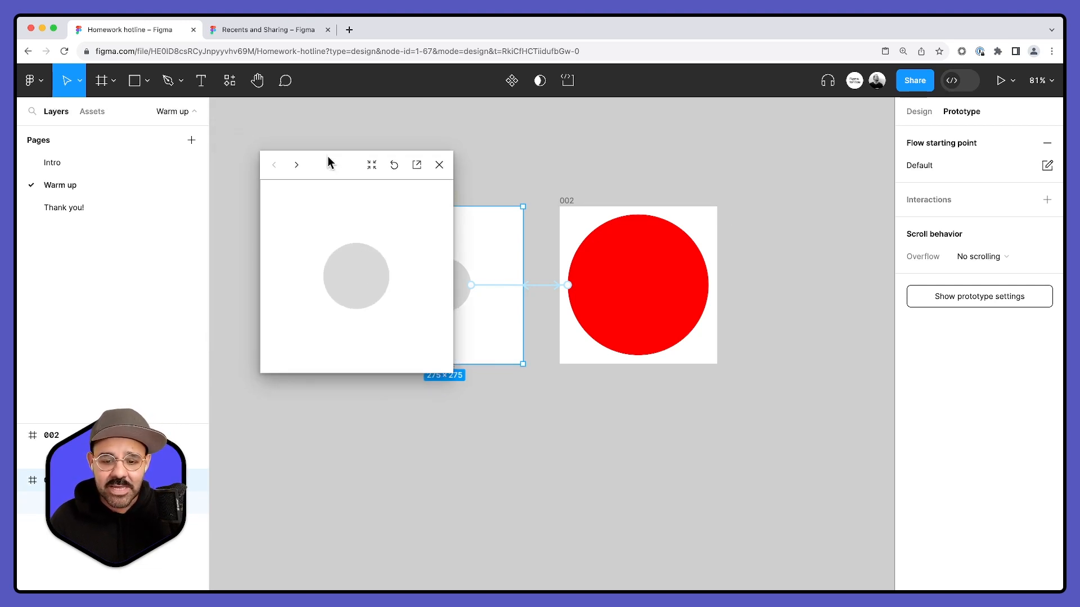
- Test the circle's toggle between its small grey and large red states repeatedly in the inline preview, and close the preview
left_click(345, 274)
left_click(349, 276)
left_click(349, 276)
left_click(348, 275)
left_click(347, 276)
left_click(352, 275)
left_click(356, 276)
left_click(355, 279)
left_click(355, 279)
left_click(354, 276)
left_click(354, 279)
left_click(355, 279)
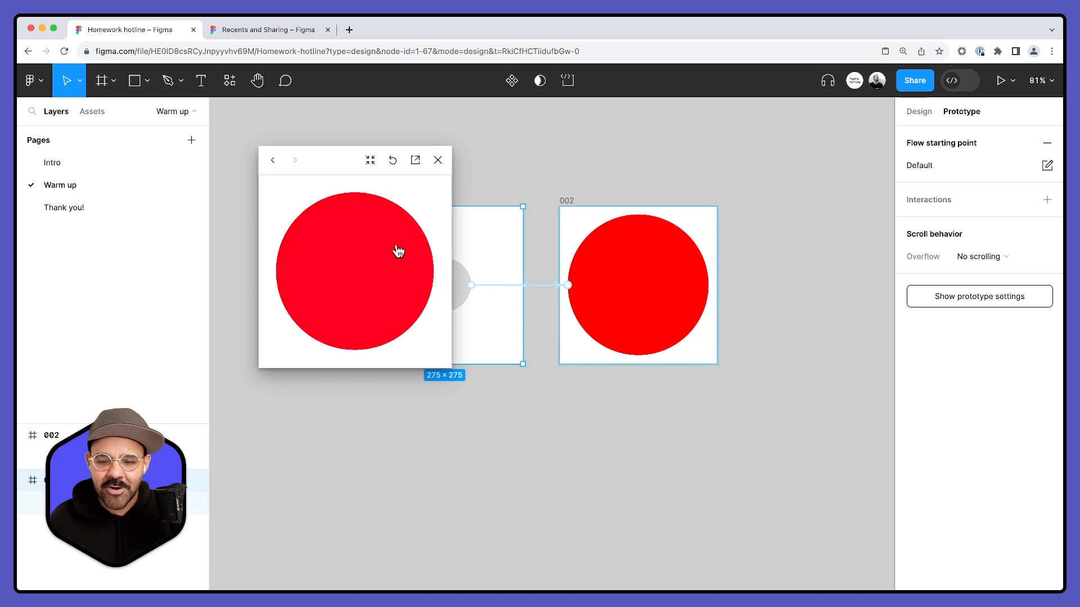
left_click(438, 160)
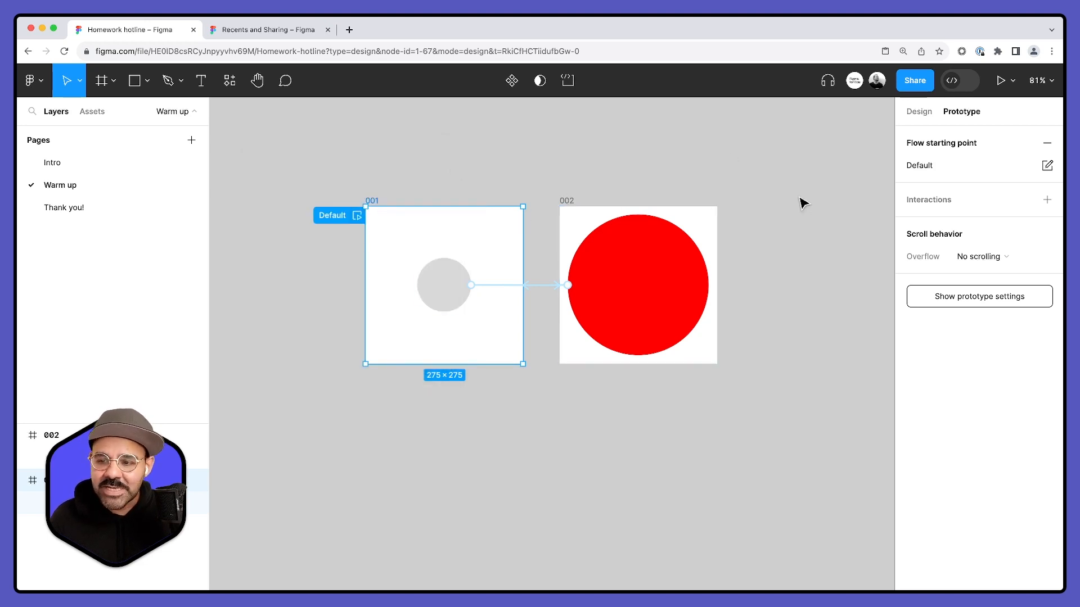
- Present the Default flow in a separate browser tab and test the circle's transition there
left_click(1003, 79)
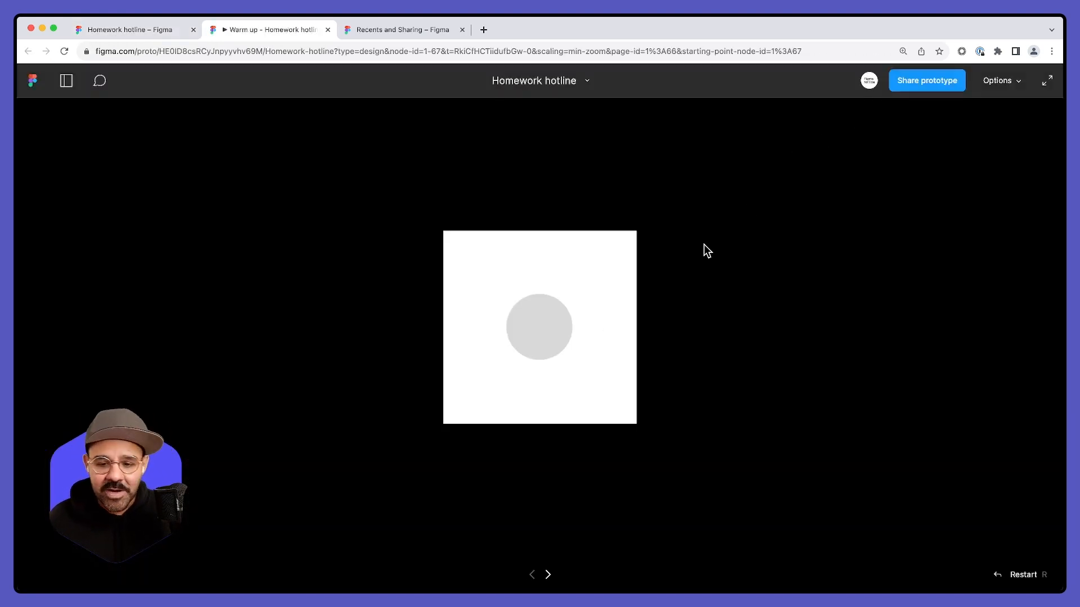
left_click(546, 335)
left_click(554, 342)
left_click(554, 342)
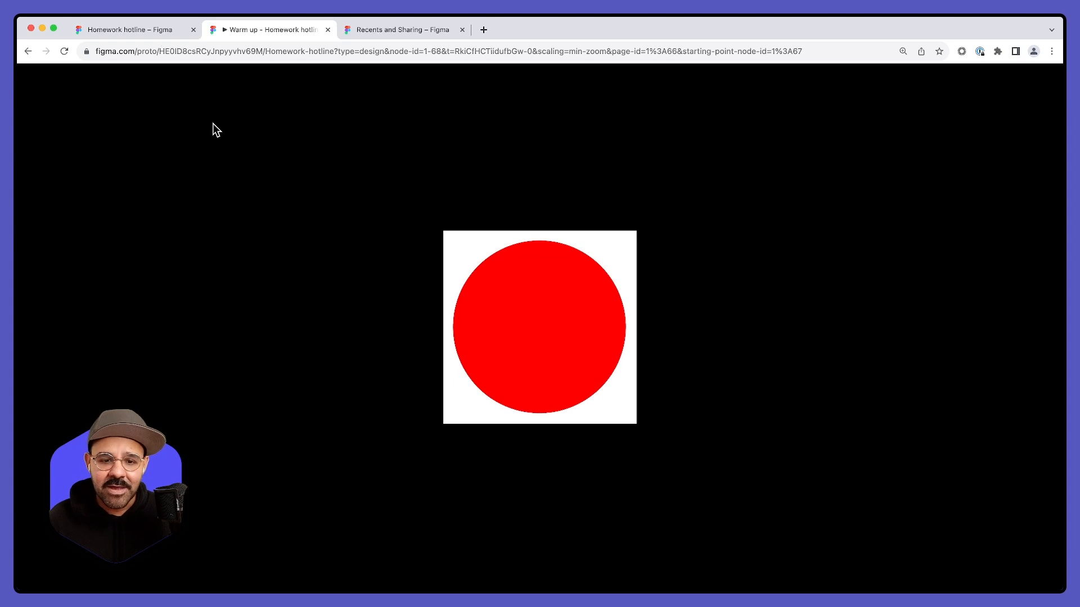
- Return to the design file, reopen the Default flow's inline preview beside the frames, and test the circle's transition
left_click(164, 32)
left_click(424, 174)
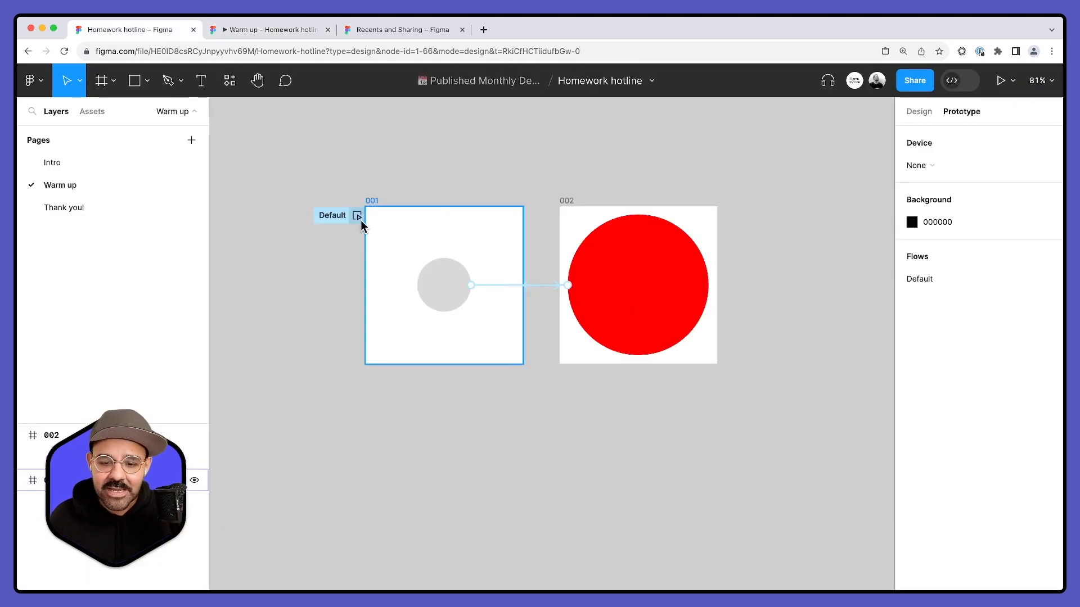
left_click(358, 217)
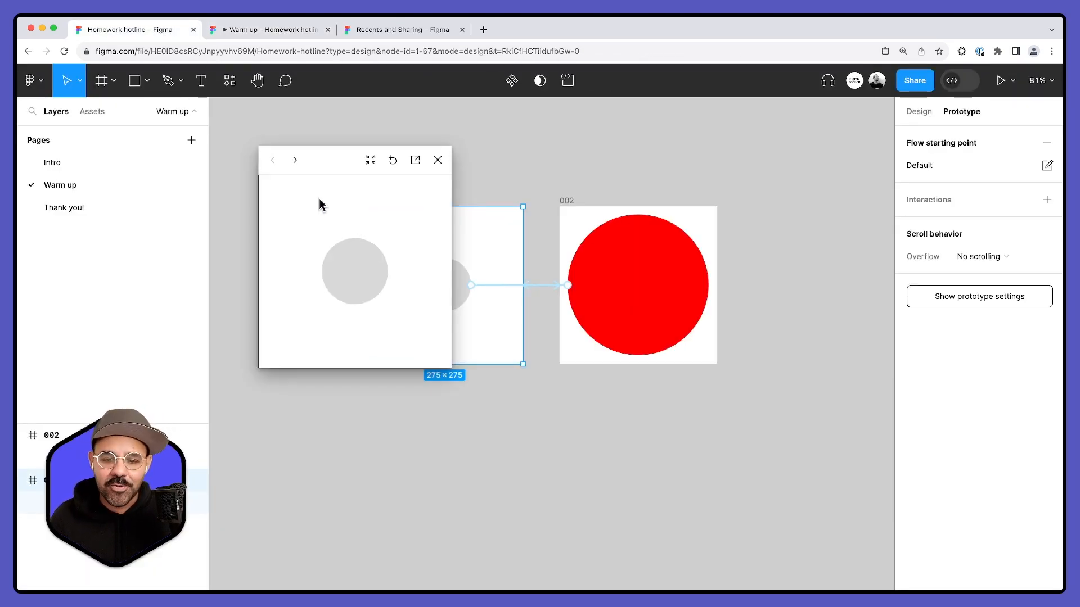
left_click_drag(330, 161, 738, 157)
left_click(756, 291)
left_click(757, 287)
left_click(757, 286)
- Change the fill of the large circle in frame 002 to blue 3461FF
left_click(609, 265)
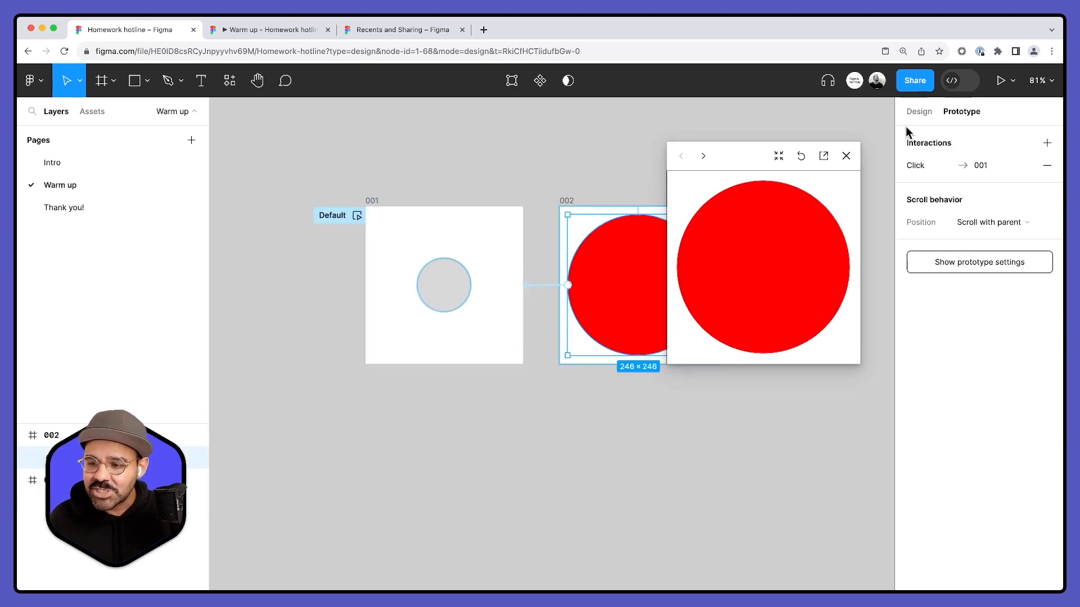
left_click(912, 111)
left_click(911, 420)
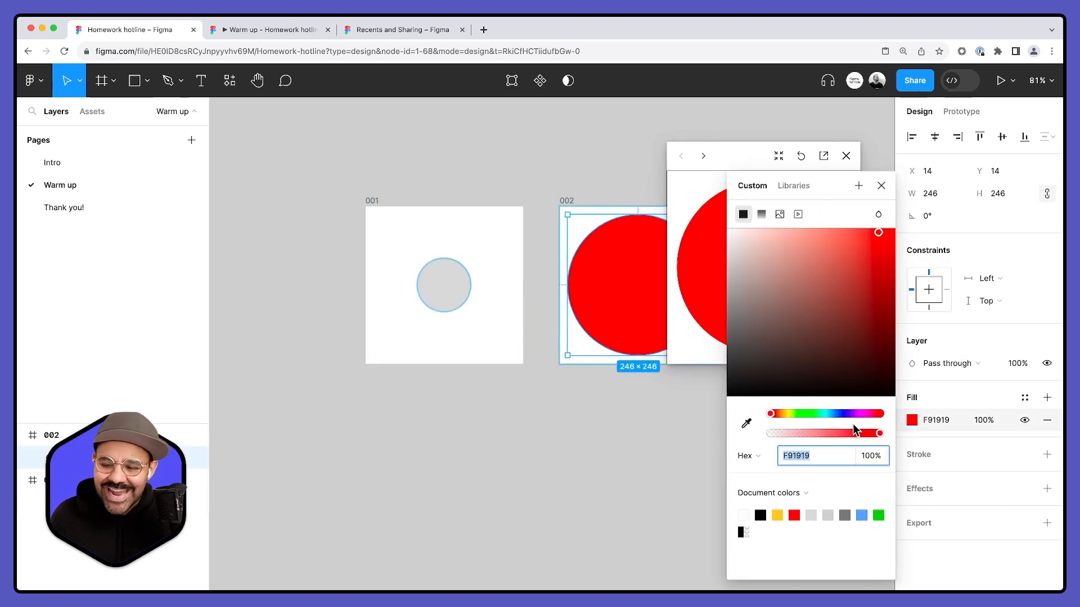
left_click(841, 414)
left_click_drag(865, 275, 861, 211)
left_click(880, 181)
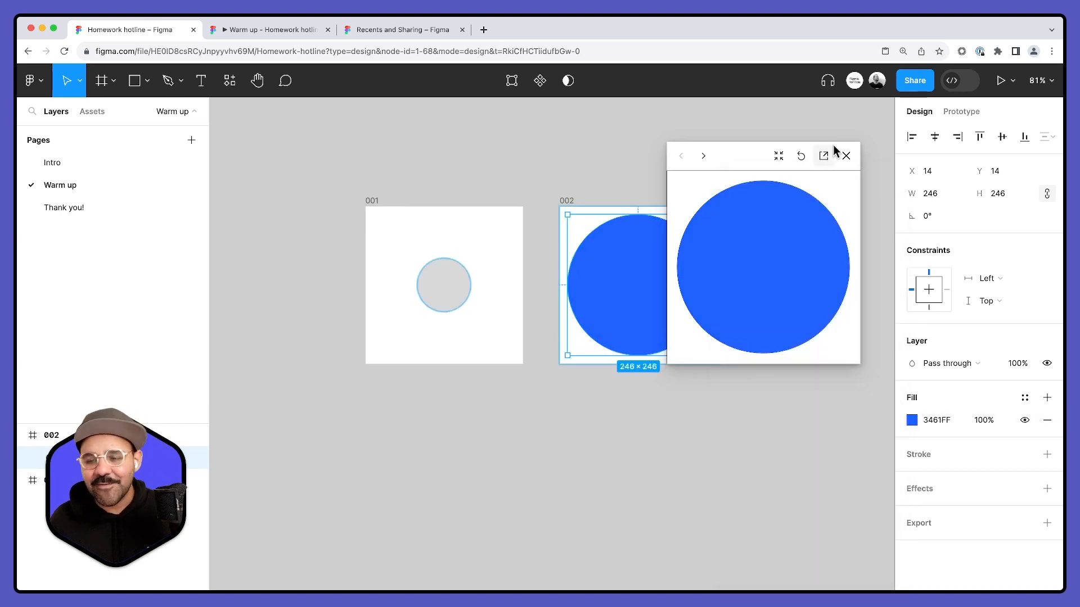
- Restart the inline preview of the Default flow from frame 001, test the transition to the blue circle, and close the preview
left_click(845, 155)
left_click(629, 144)
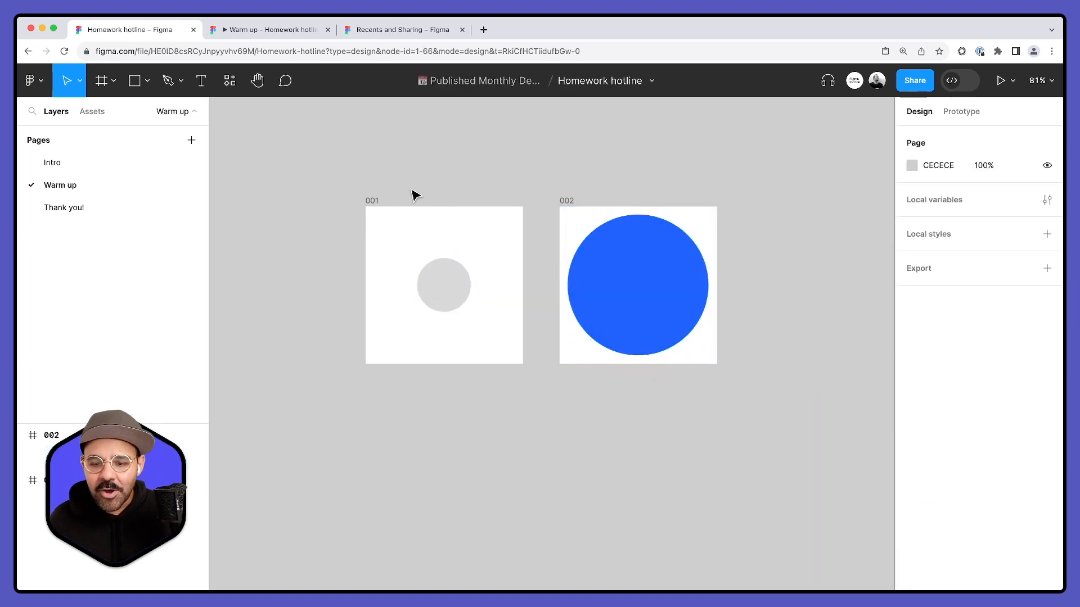
left_click(961, 111)
left_click(357, 216)
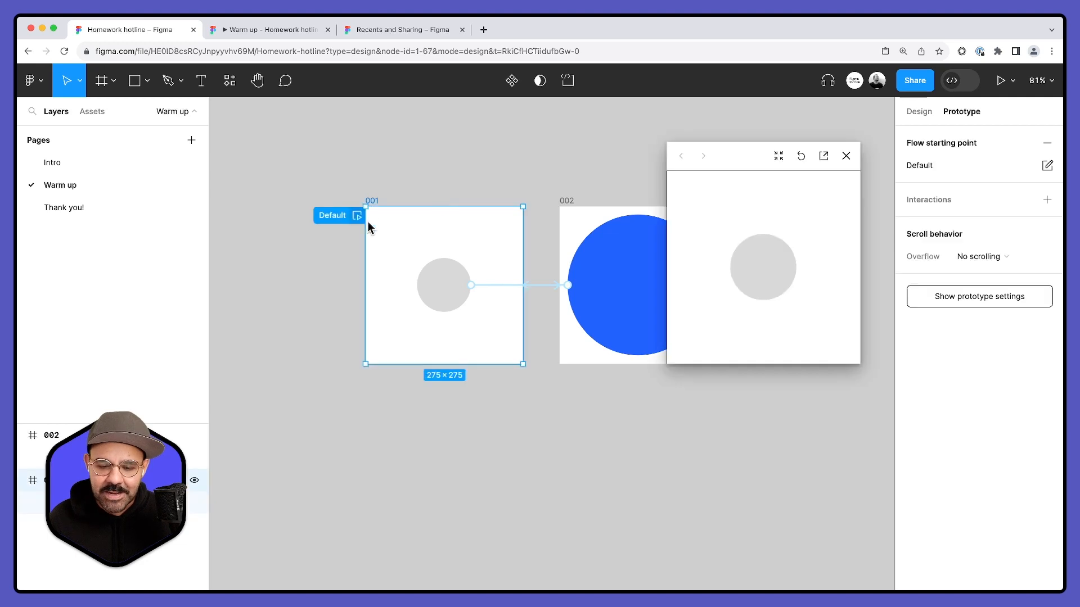
left_click(765, 286)
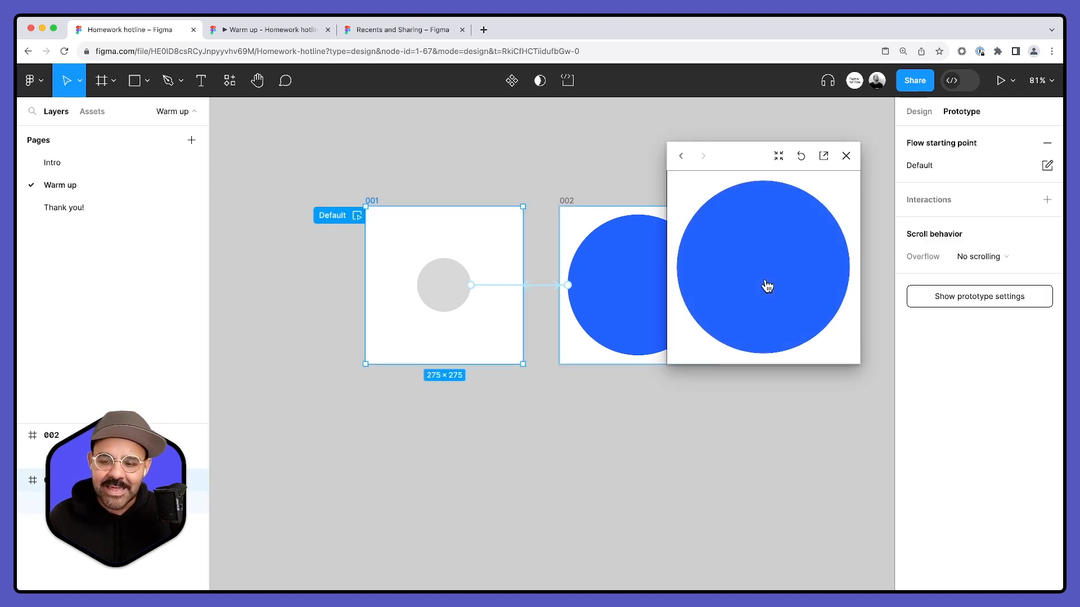
left_click(847, 156)
left_click(751, 182)
- Combine frames 001 and 002 into a component set
scroll(726, 180, "down", 3)
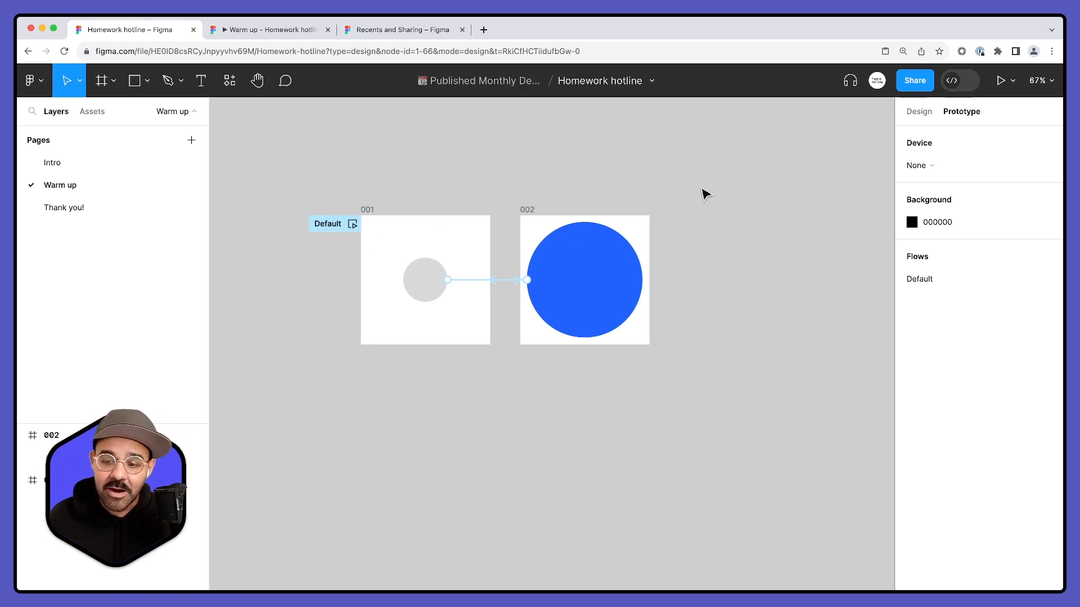
left_click_drag(704, 180, 268, 414)
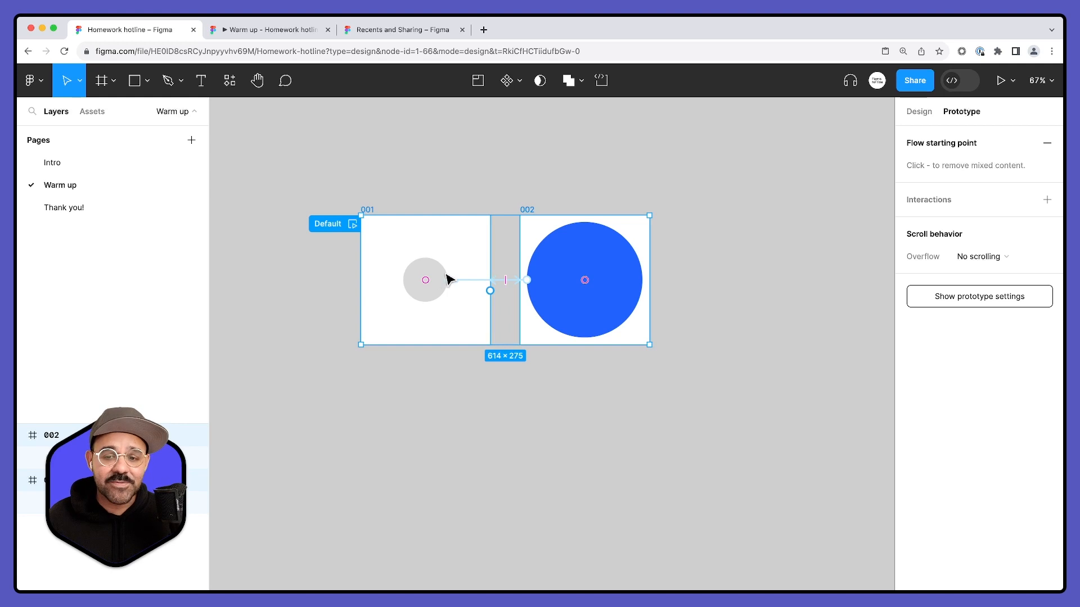
left_click(521, 83)
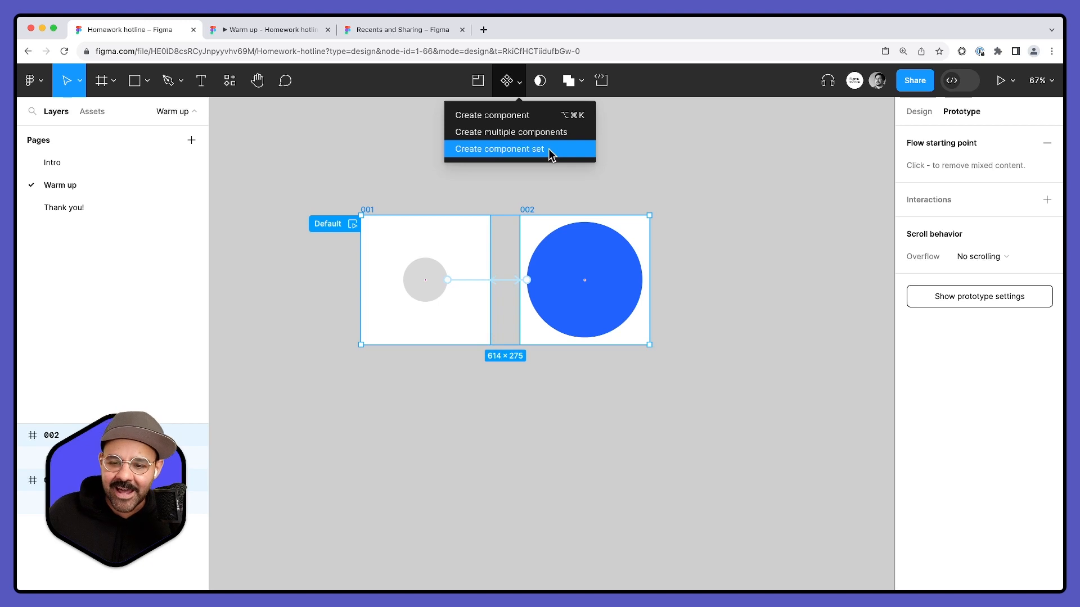
left_click(548, 148)
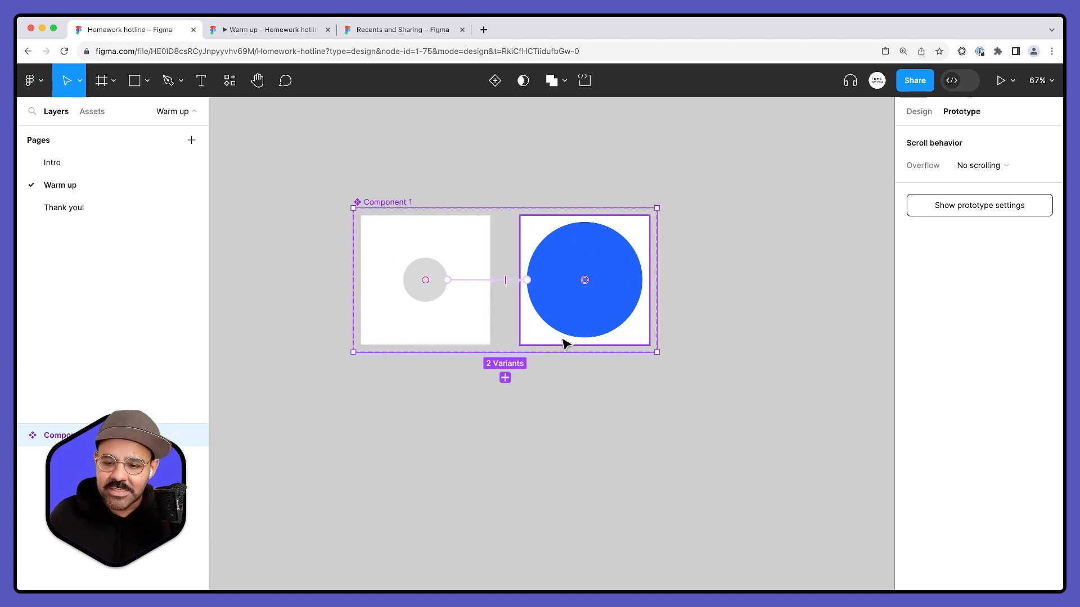
- Draw an empty frame about 1318 × 1200 beside the component set
scroll(580, 357, "down", 5)
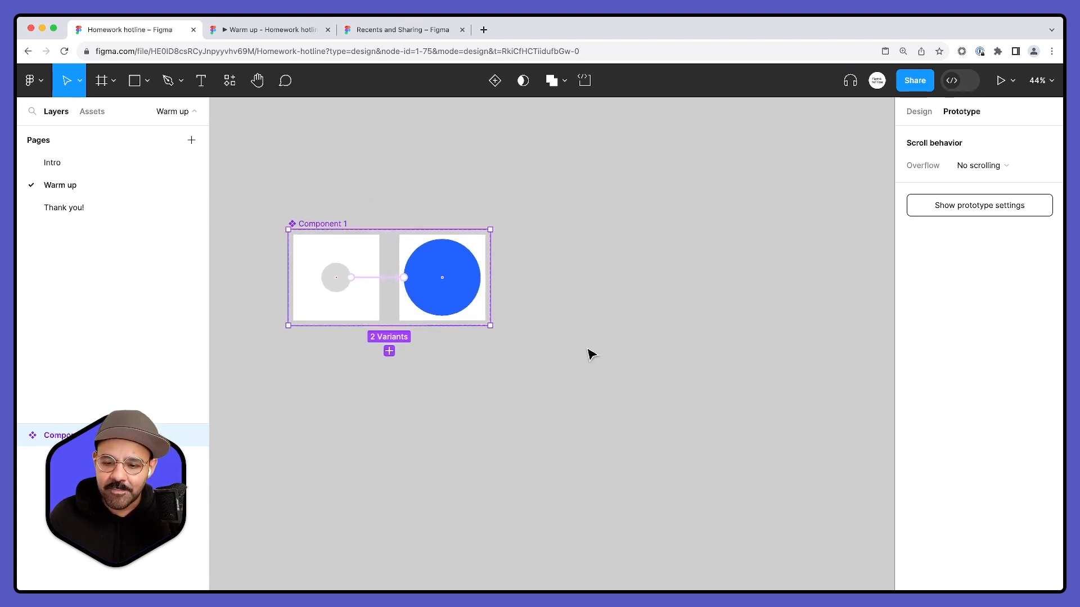
key("f")
left_click_drag(491, 197, 880, 551)
- Copy the grey-circle variant 001 and paste an instance of it into the upper-left corner of Frame 1
left_click(356, 297)
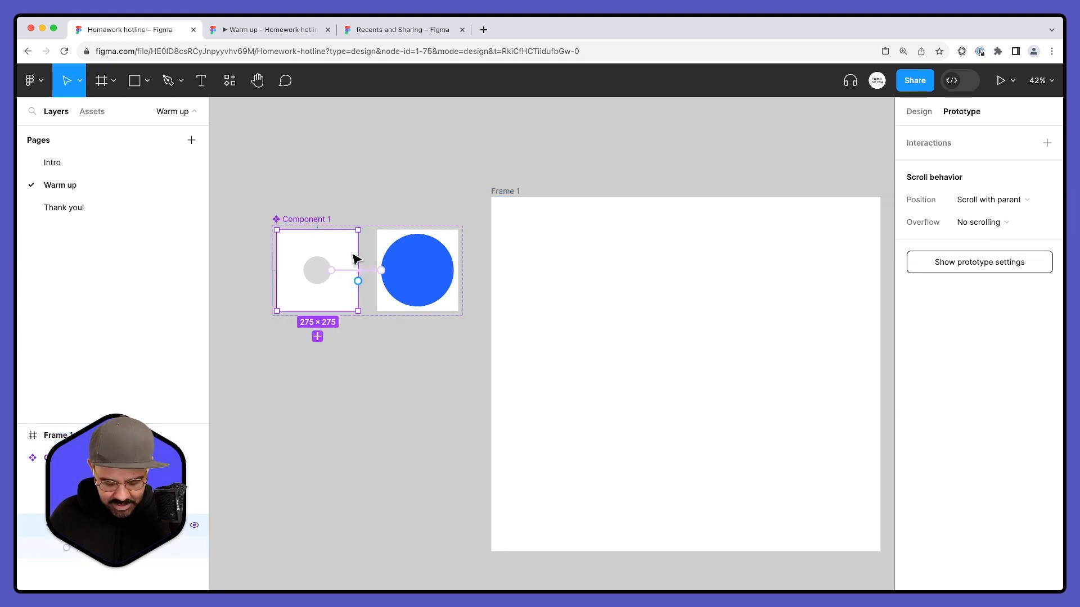
left_click(530, 206)
key("super+v")
scroll(588, 249, "down", 2)
left_click_drag(643, 298, 561, 292)
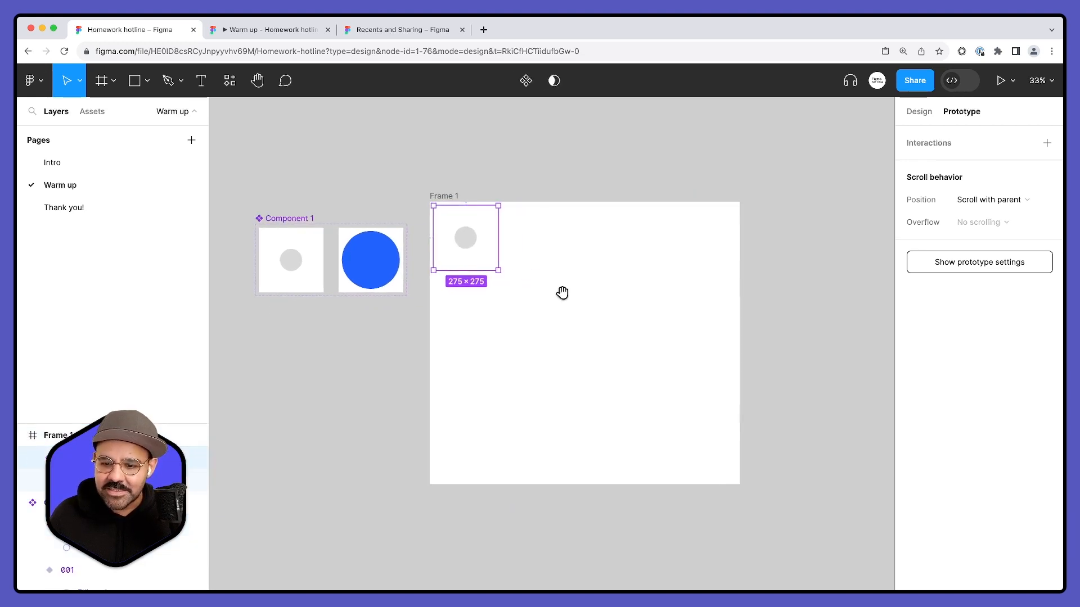
- Duplicate the grey-circle instance edge to edge across Frame 1 to make a row of four
left_click_drag(461, 259, 526, 267)
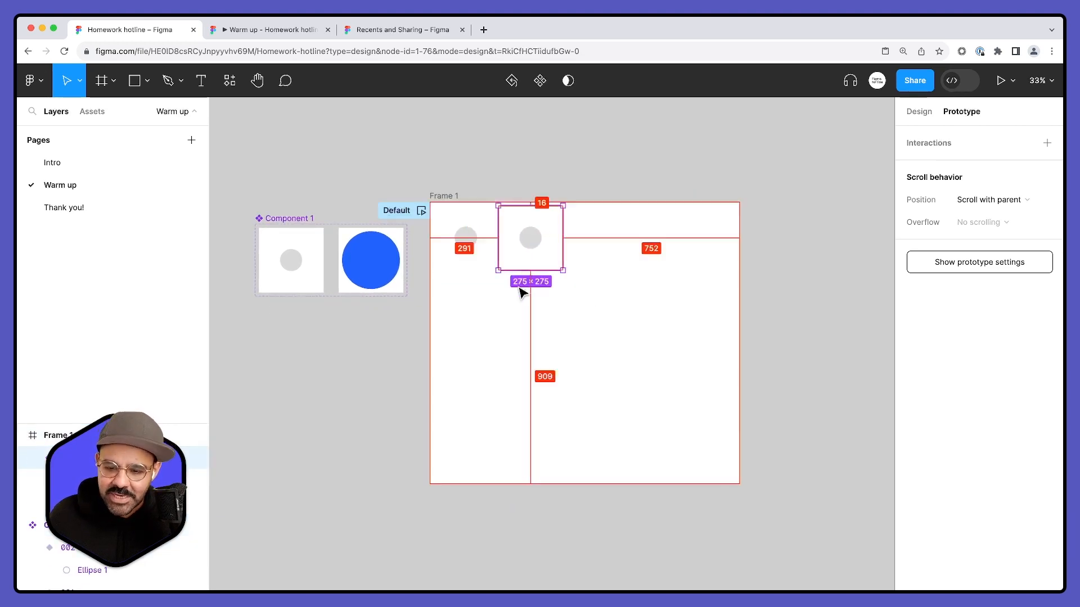
key("super+d")
key("super+d")
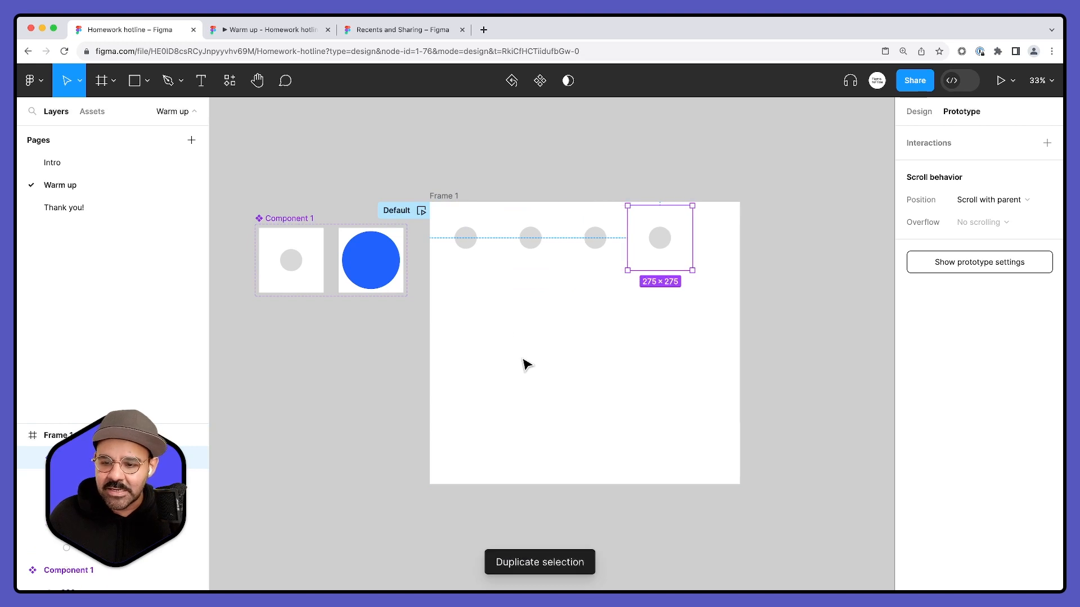
- Duplicate the row of four instances downward edge to edge to build a four-by-four grid
left_click_drag(450, 324, 677, 241)
left_click_drag(600, 242, 600, 314)
key("ctrl+d")
key("ctrl+d")
- Align all sixteen instances to their shared horizontal and vertical centres, and undo both alignments
left_click_drag(710, 251, 478, 442)
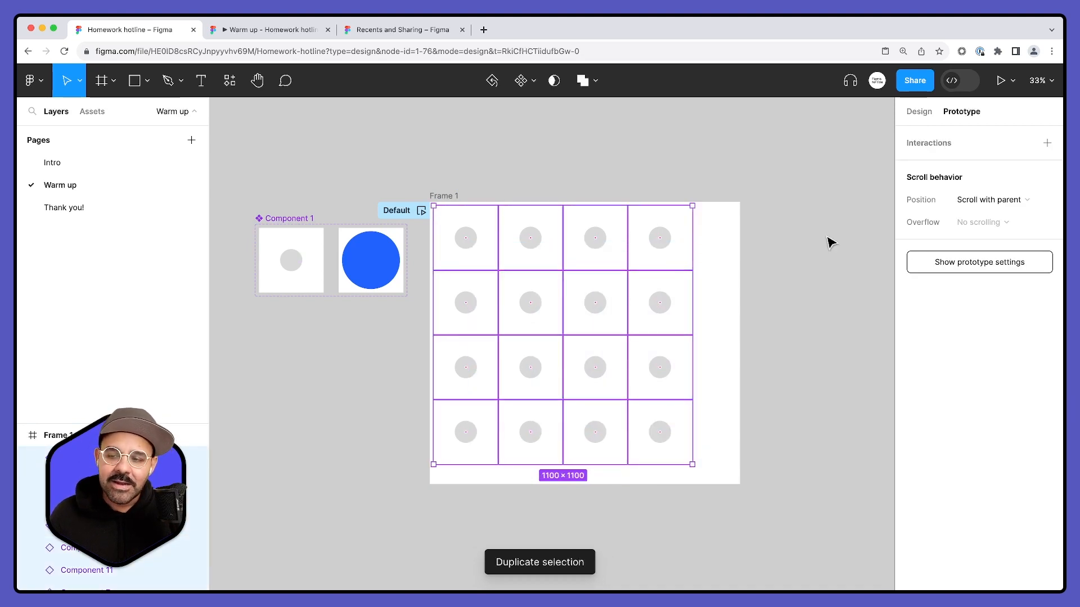
left_click(927, 115)
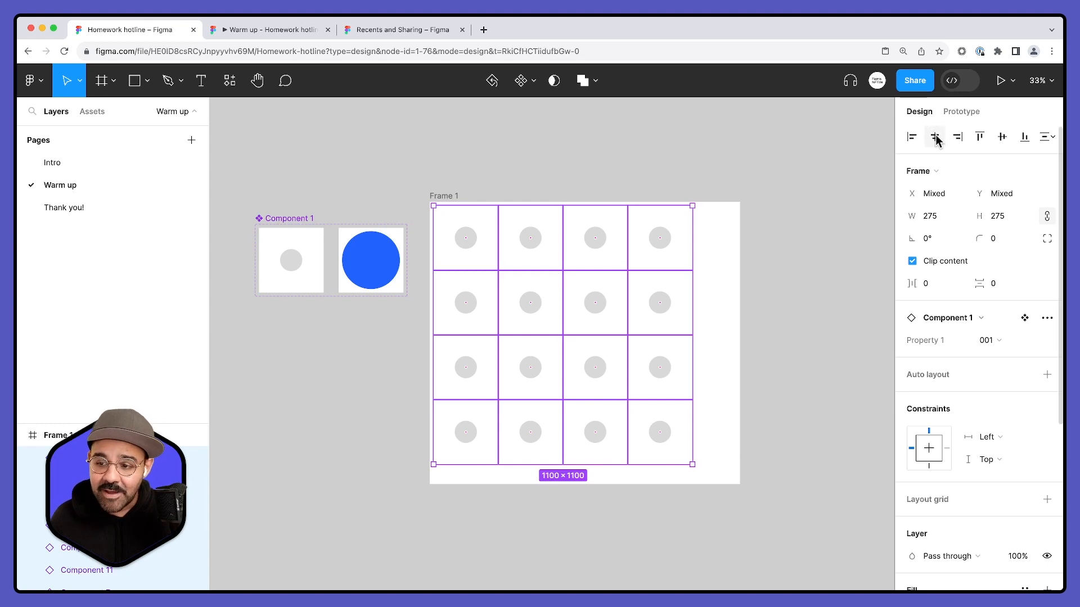
left_click(934, 136)
left_click(1002, 139)
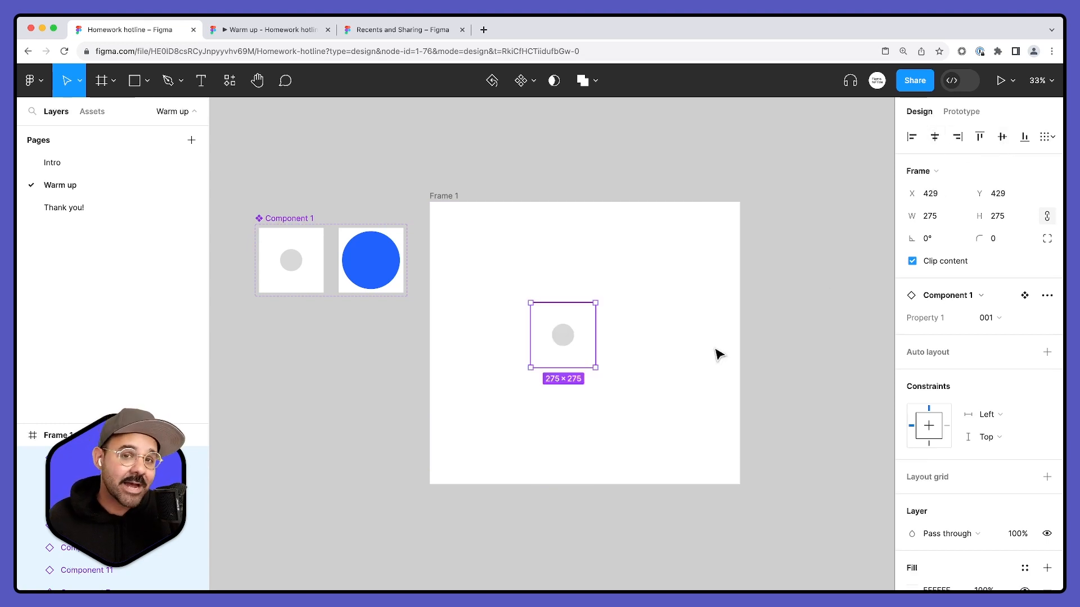
key("super+z")
key("super+z")
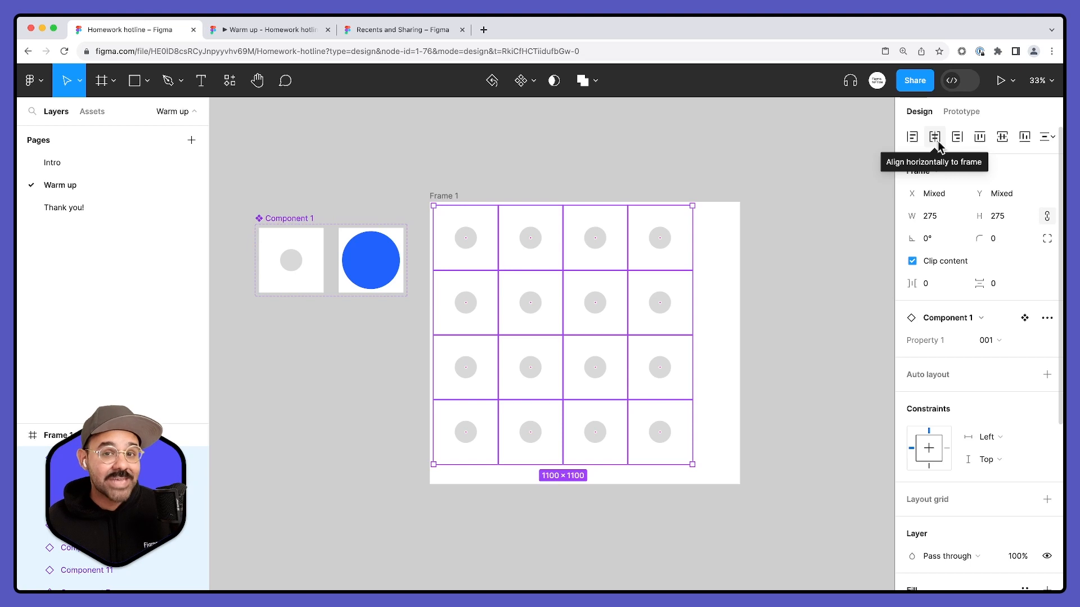
- Centre the whole grid of sixteen instances horizontally and vertically within Frame 1, aligning it as one group
left_click_drag(716, 234, 458, 456)
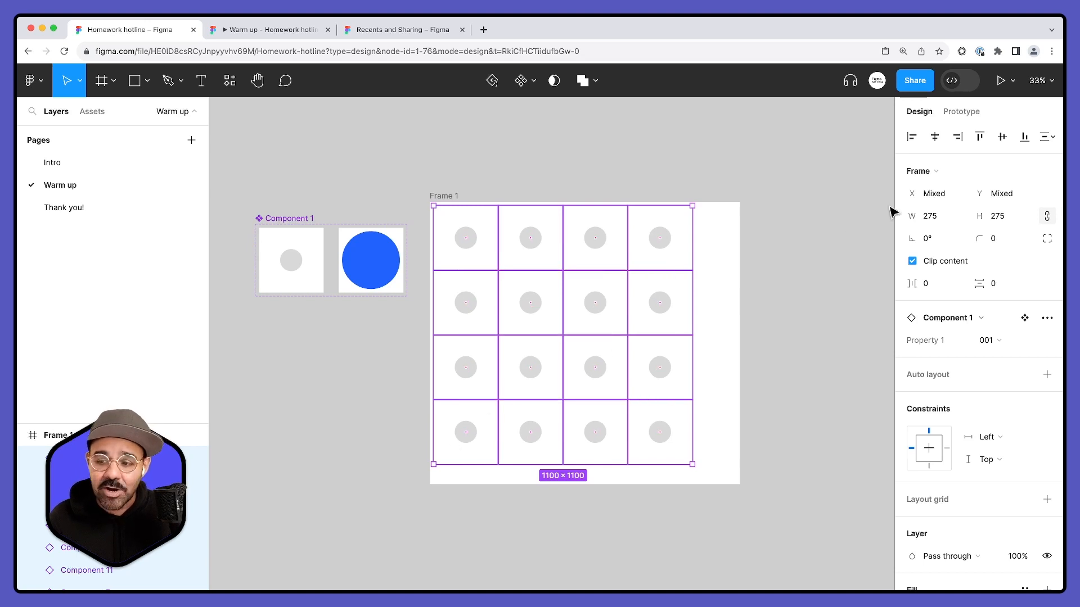
left_click(936, 137)
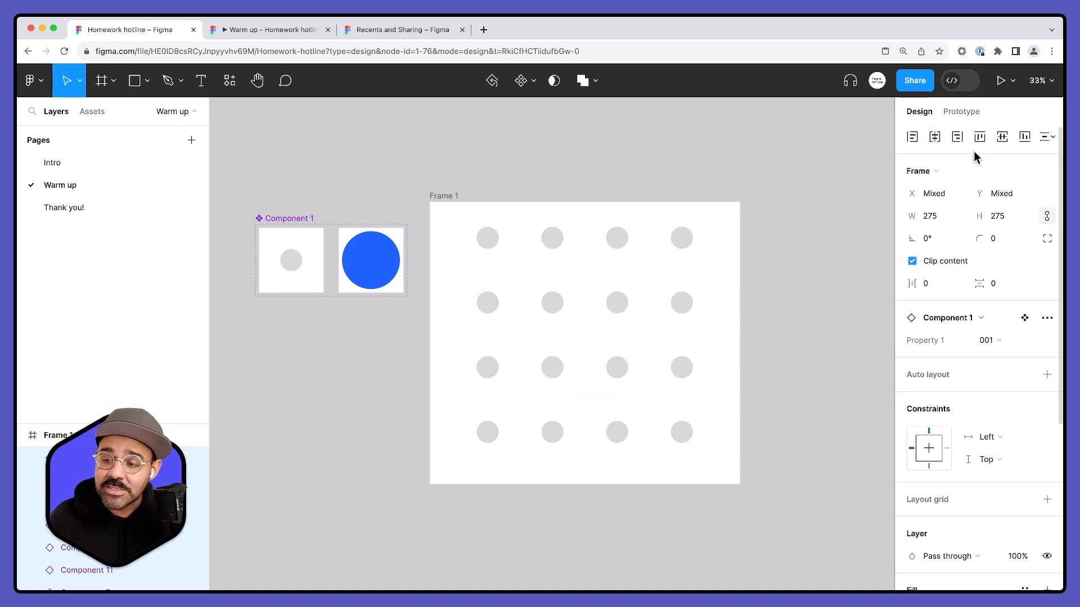
left_click(1000, 139)
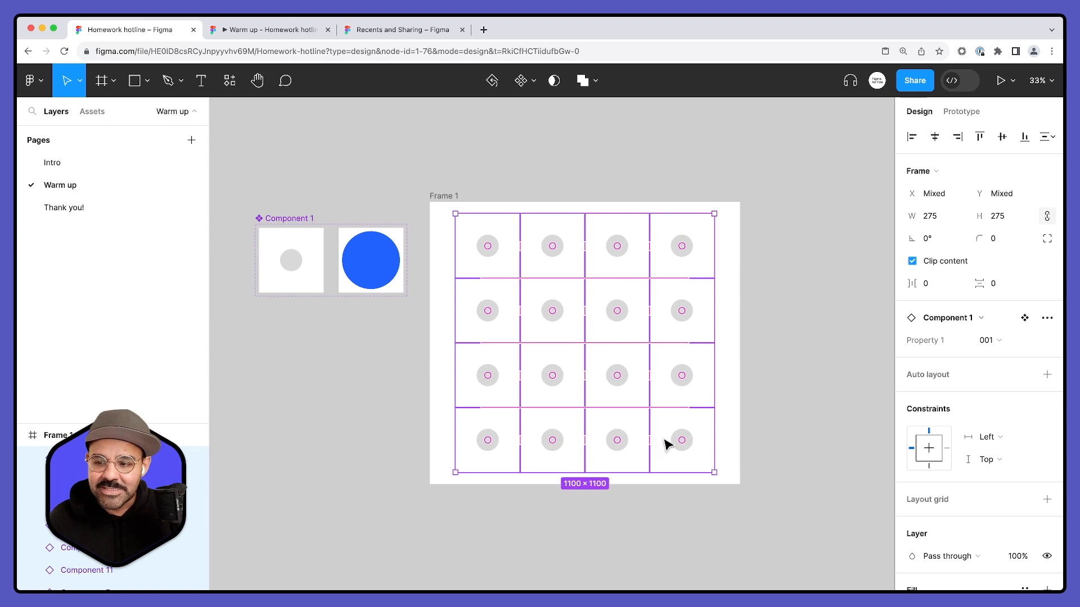
- Align the grid's instances individually on their horizontal and vertical centres again, undo both alignments, and clear the selection
left_click(936, 138)
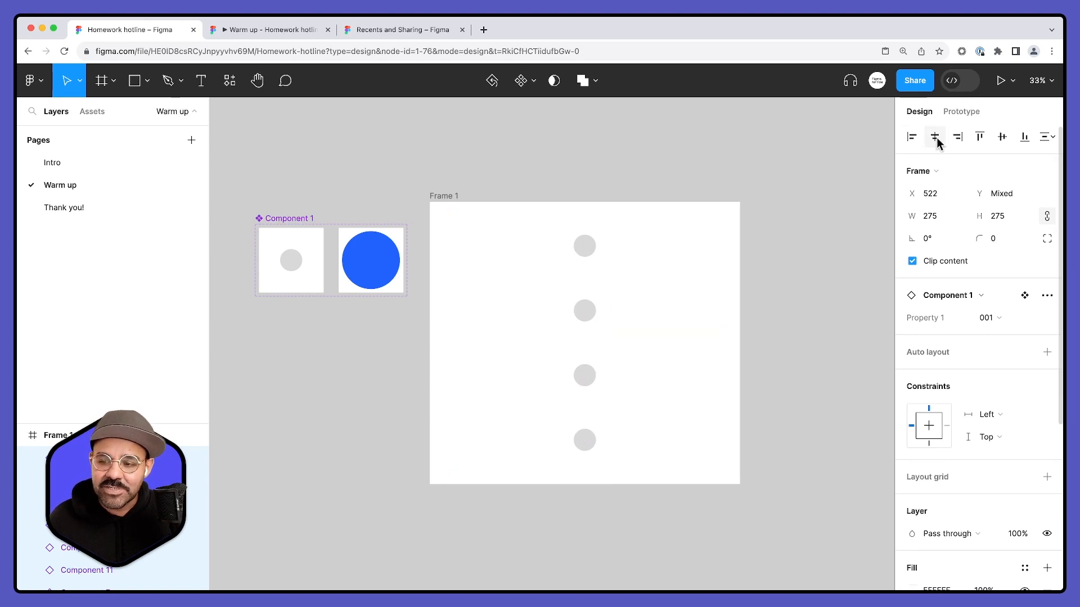
left_click(1002, 137)
key("super+z")
key("super+z")
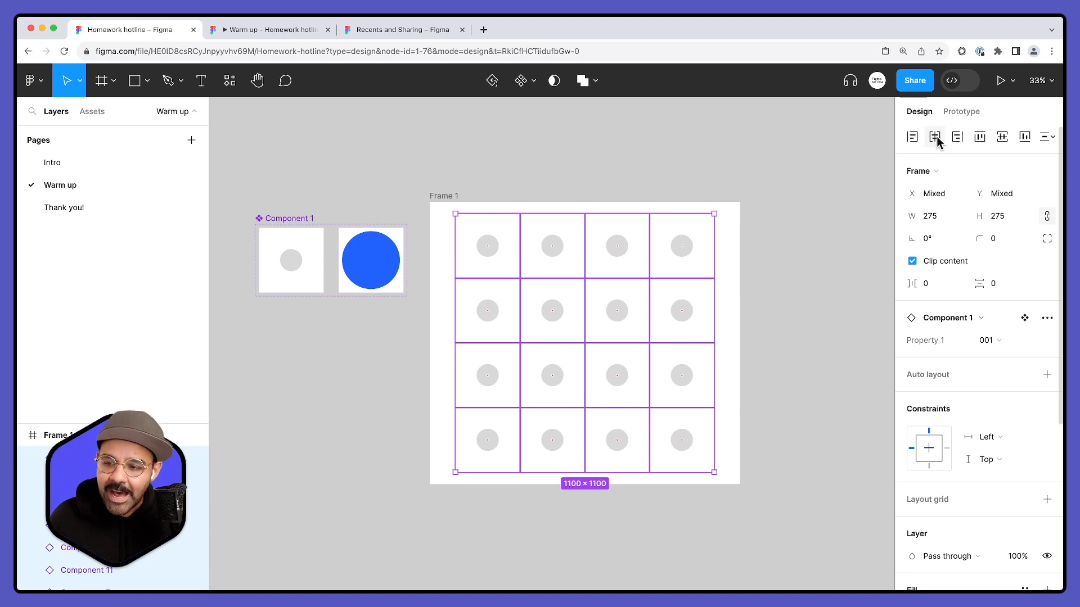
left_click(418, 144)
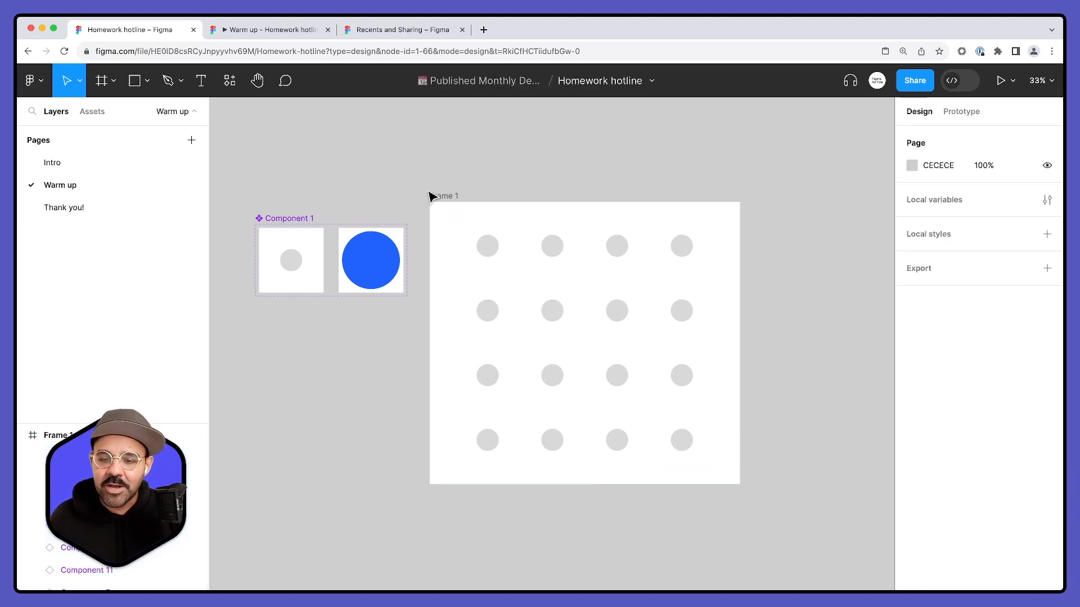
- Open an inline preview of Frame 1 in prototype mode and move the preview window over the frame's upper part
left_click(961, 111)
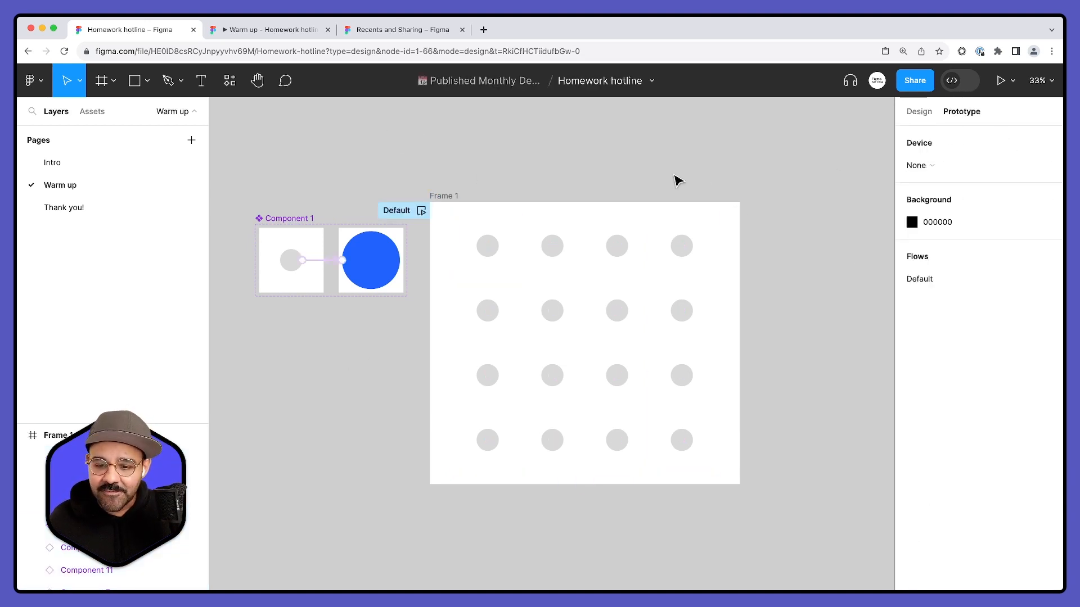
scroll(337, 292, "left", 2)
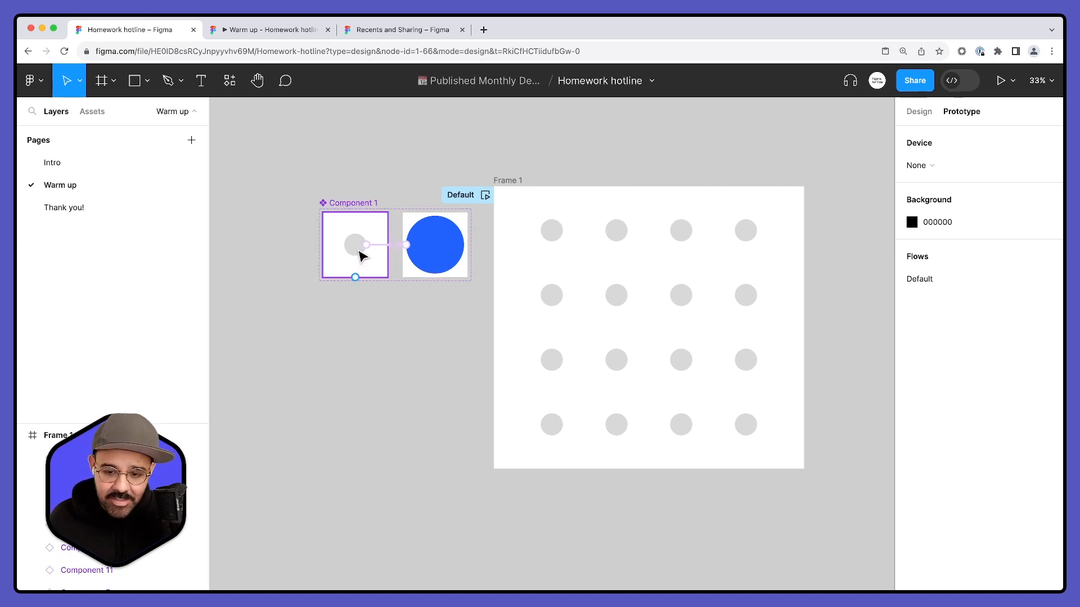
left_click(508, 182)
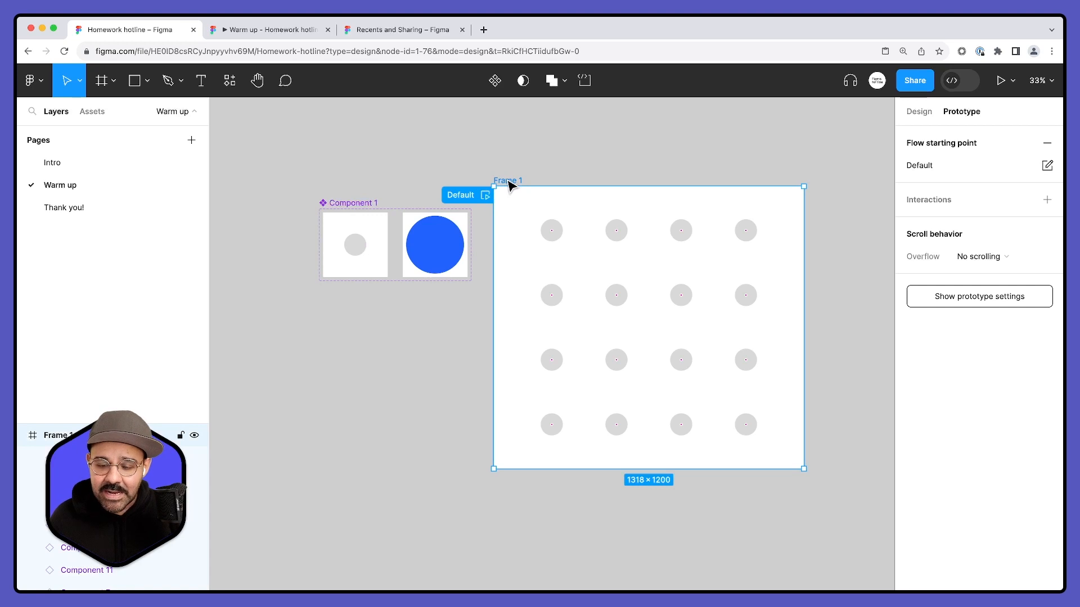
key("shift+space")
left_click_drag(742, 139, 559, 148)
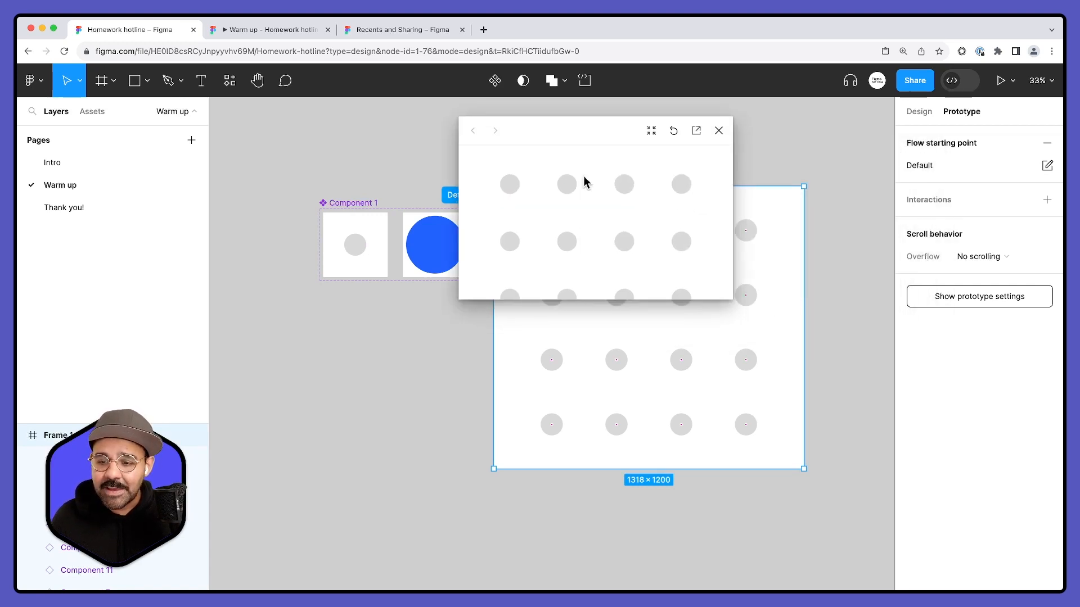
- Enlarge the inline preview to show the whole grid, and test it by switching all sixteen circles to blue before closing it
left_click_drag(704, 300, 710, 455)
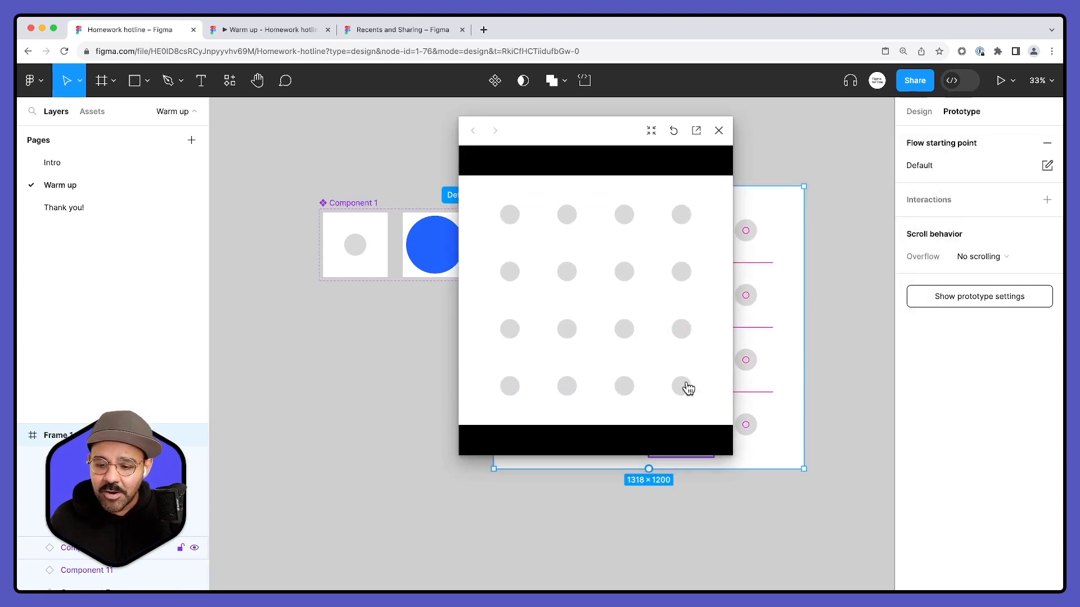
left_click(687, 387)
left_click(681, 329)
left_click(622, 334)
left_click(628, 394)
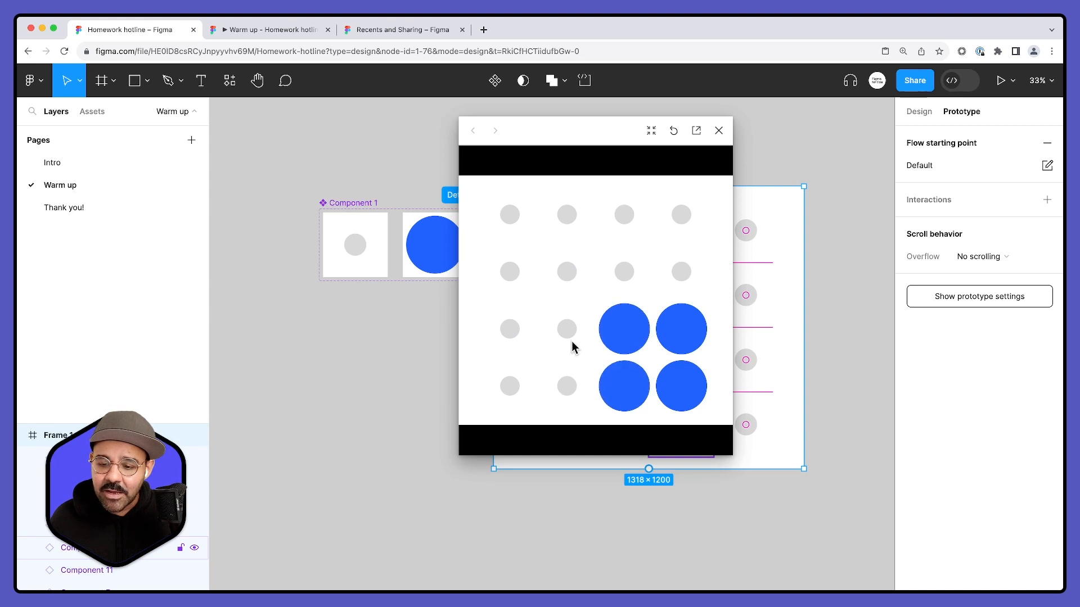
left_click(572, 340)
left_click(568, 271)
left_click(569, 220)
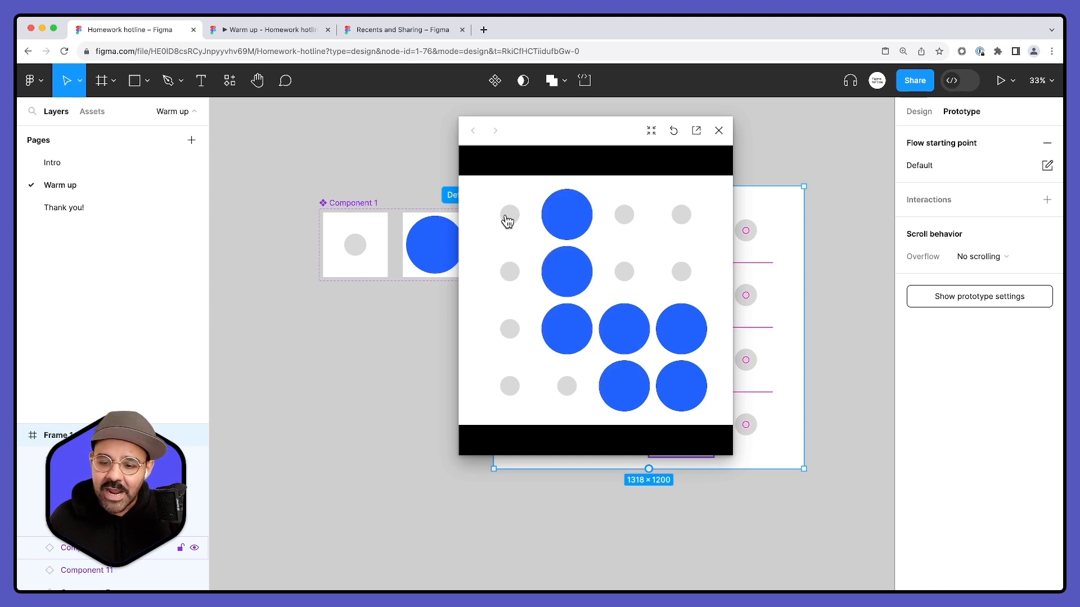
left_click(508, 219)
left_click(512, 279)
left_click(624, 278)
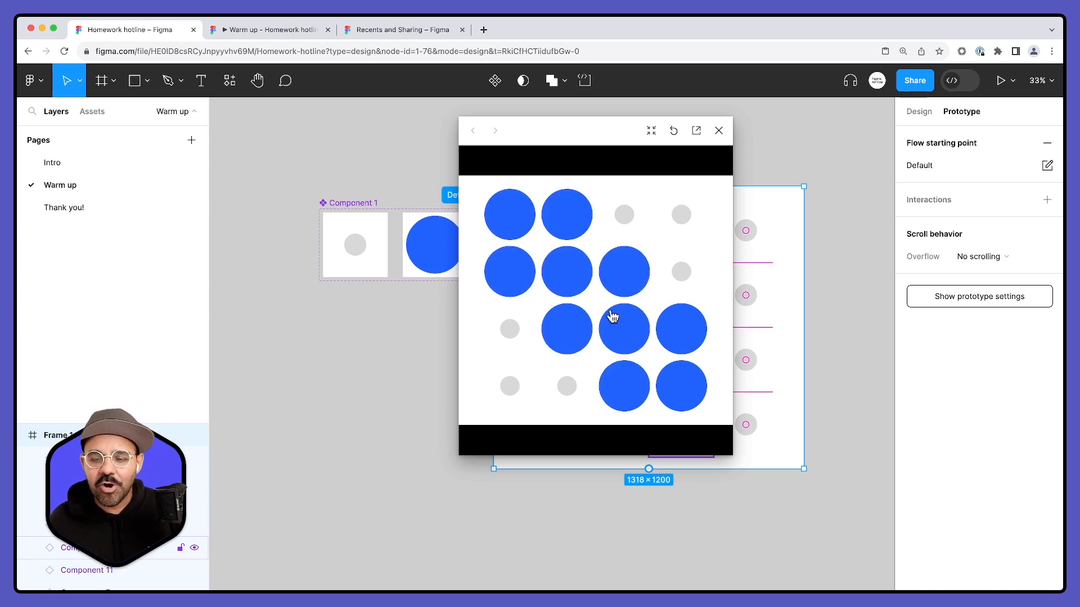
left_click(678, 221)
left_click(620, 223)
left_click(678, 271)
left_click(514, 336)
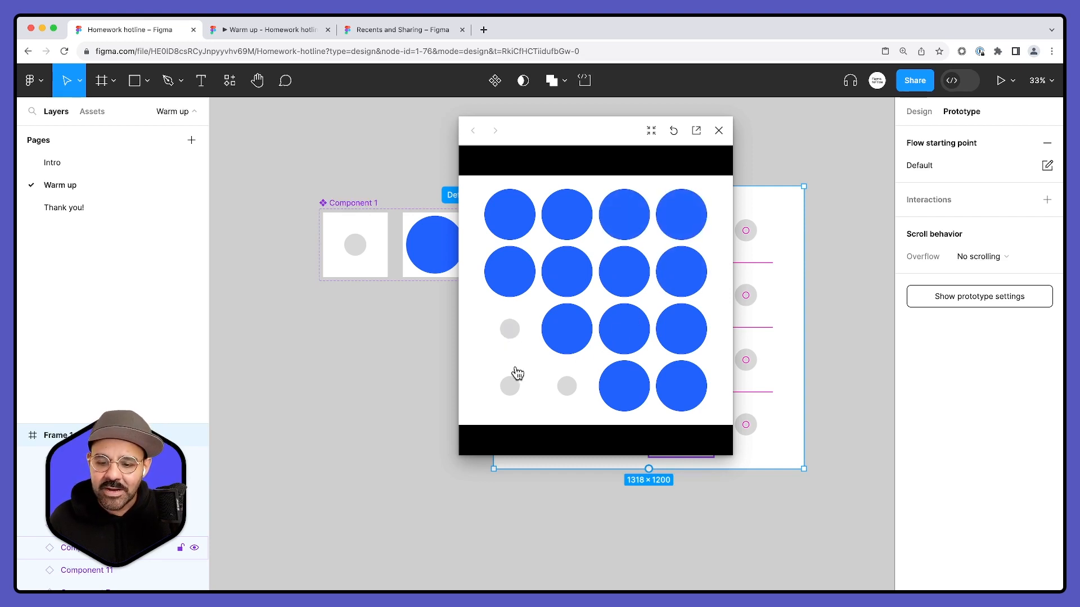
left_click(515, 373)
left_click(562, 390)
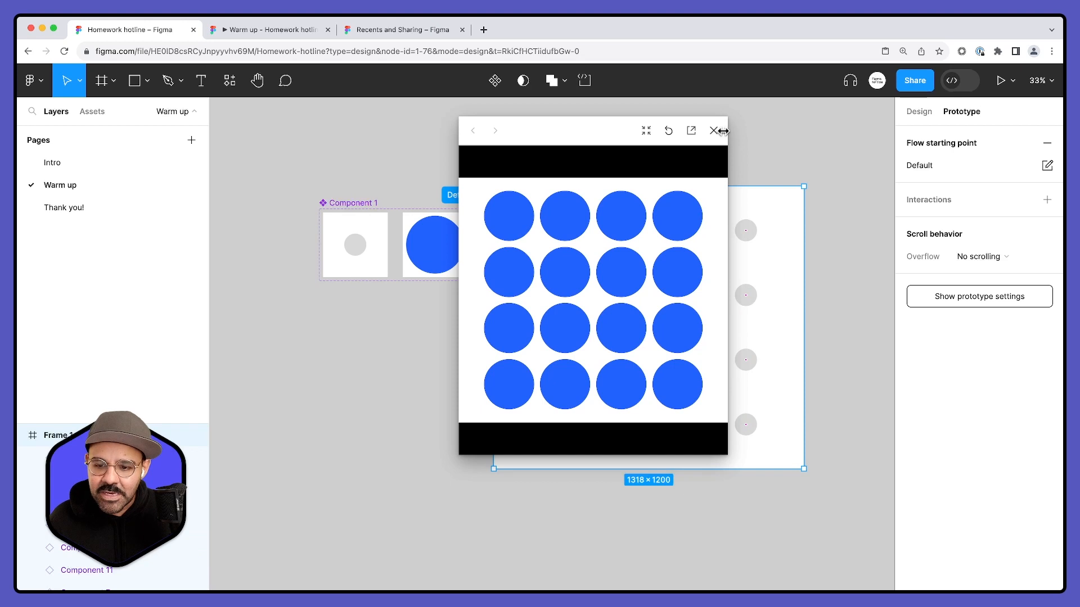
left_click(718, 130)
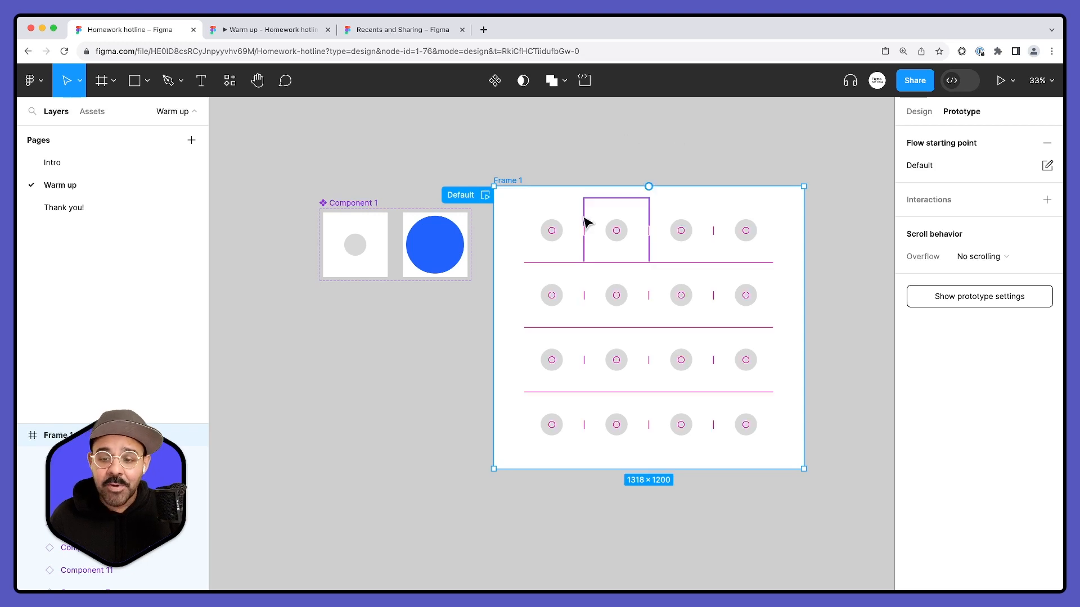
left_click(553, 230)
left_click(549, 307)
left_click(551, 366)
left_click(551, 433)
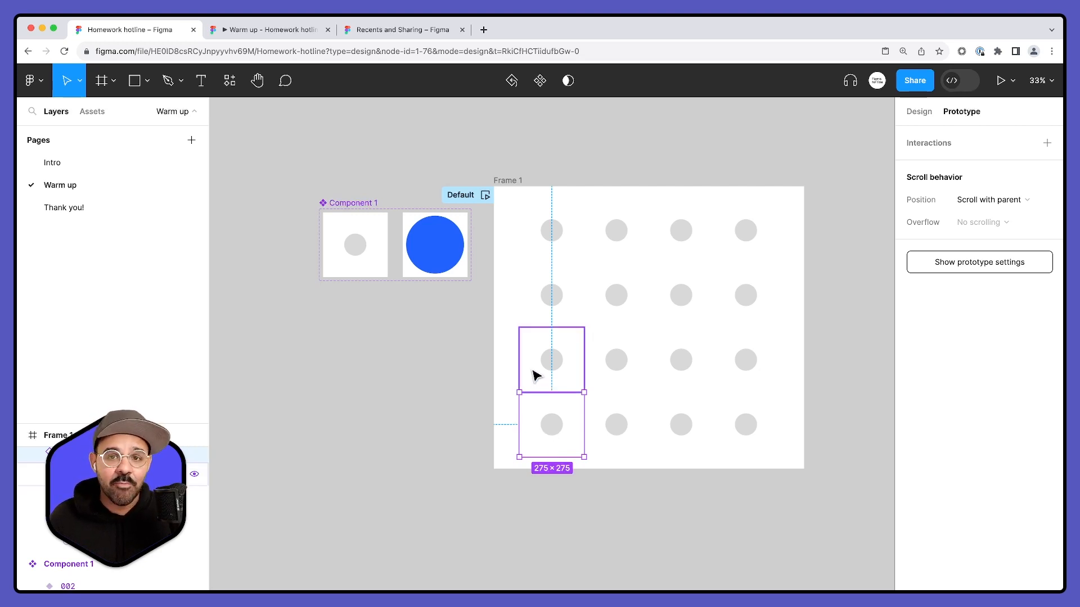
left_click(450, 357)
scroll(441, 351, "down", 5)
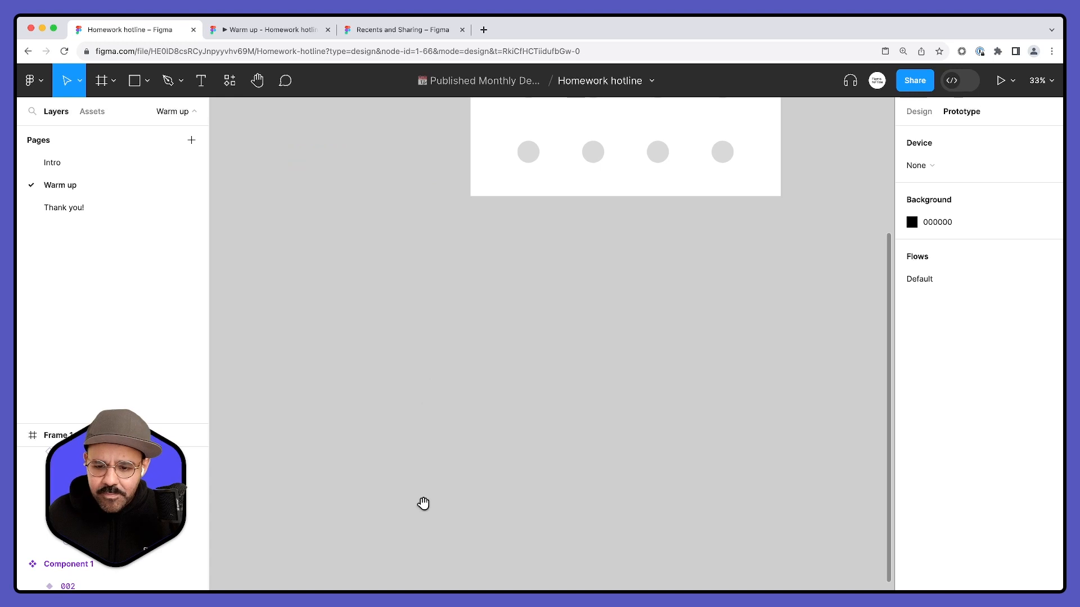
scroll(427, 494, "down", 2)
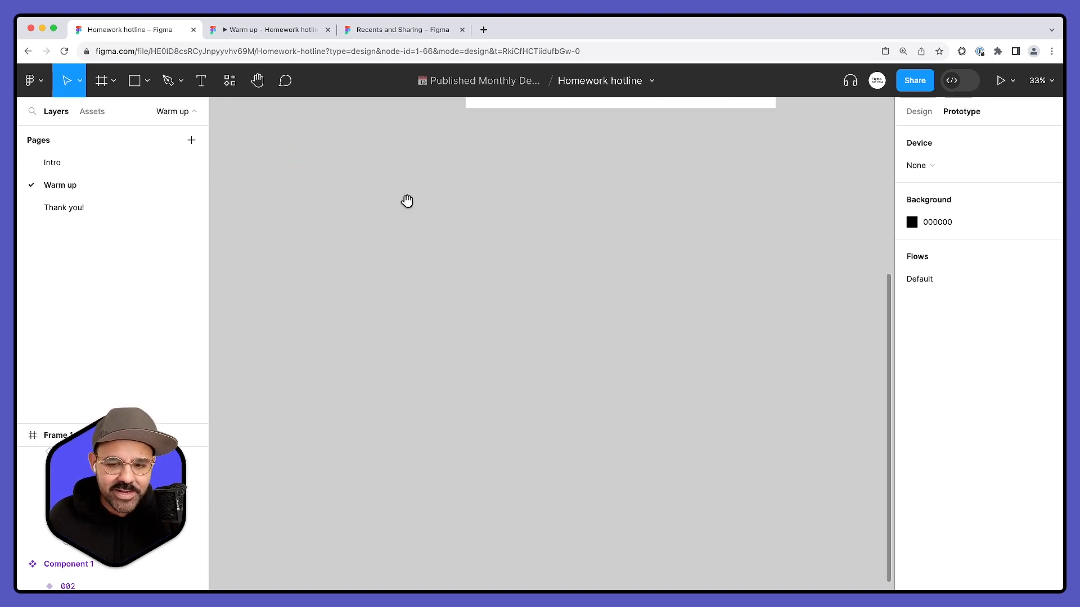
scroll(410, 253, "up", 3)
scroll(416, 262, "up", 3)
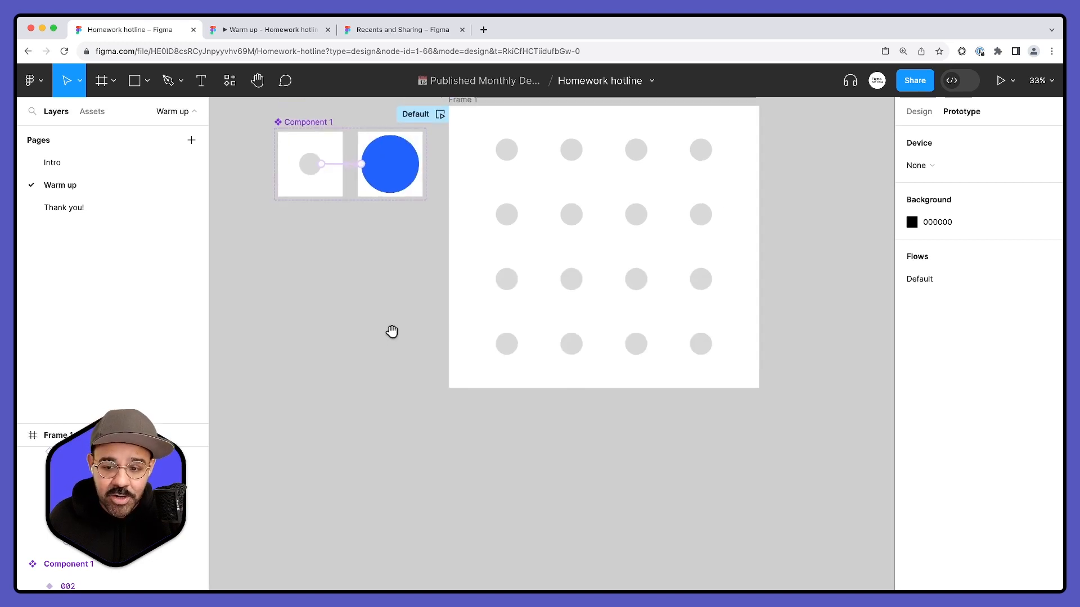
left_click(319, 163)
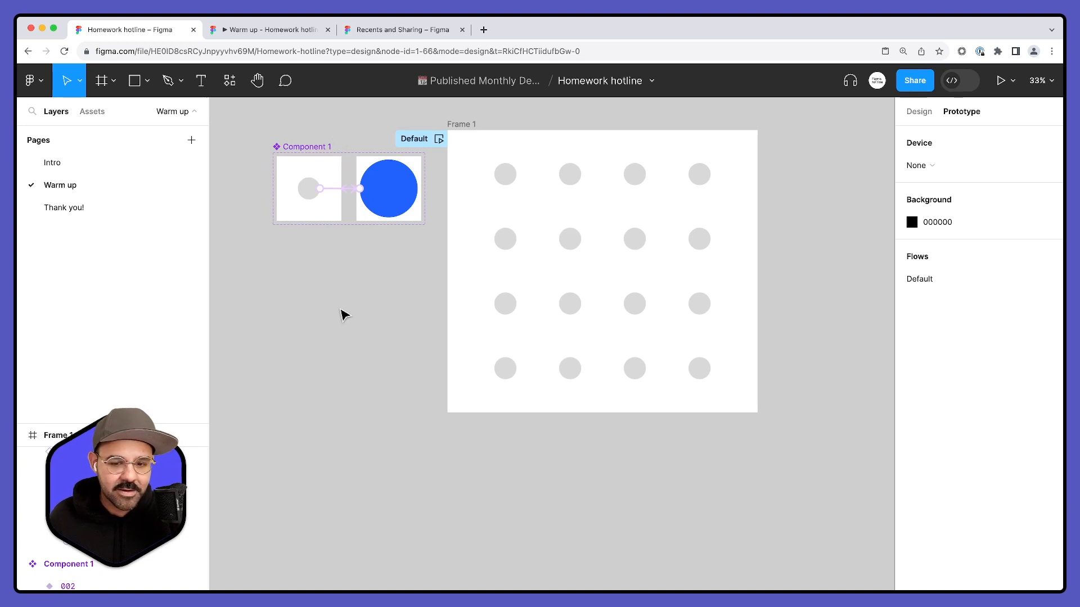
scroll(373, 427, "down", 10)
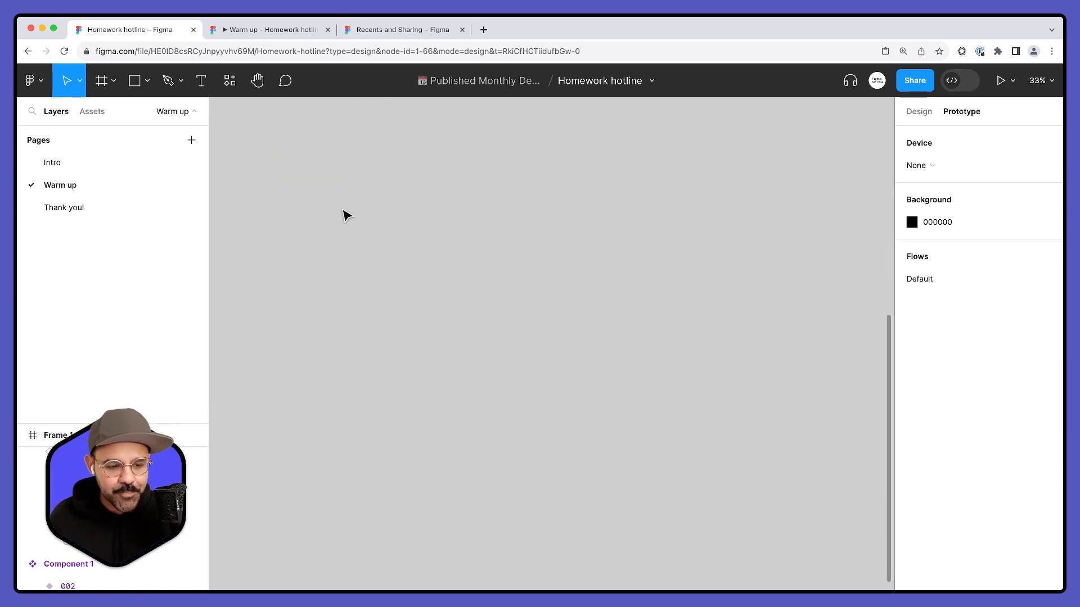
scroll(372, 208, "up", 10)
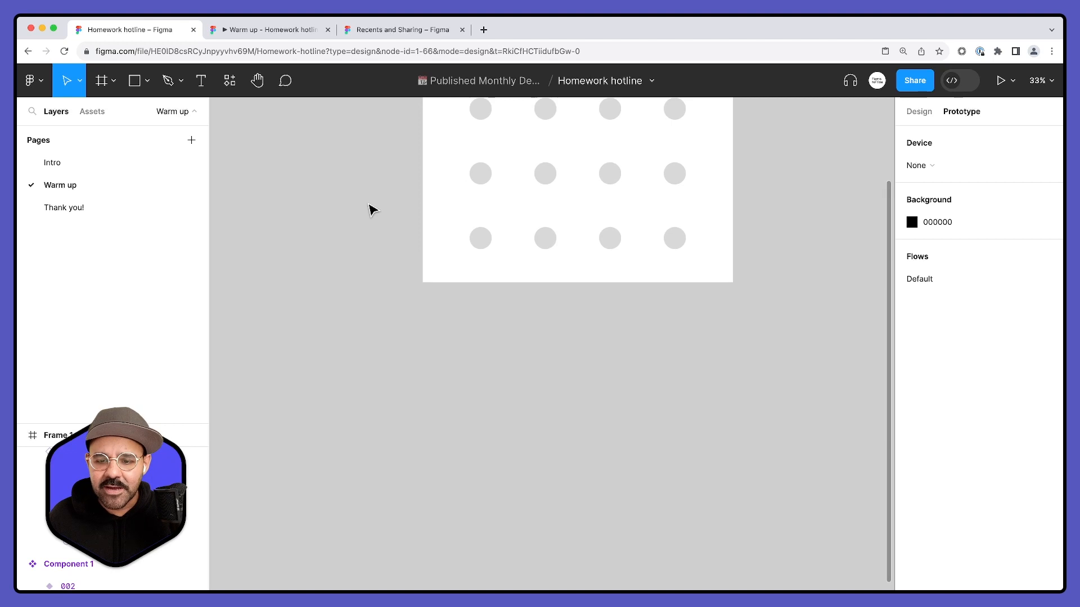
scroll(372, 208, "down", 6)
scroll(373, 210, "up", 2)
scroll(372, 210, "up", 3)
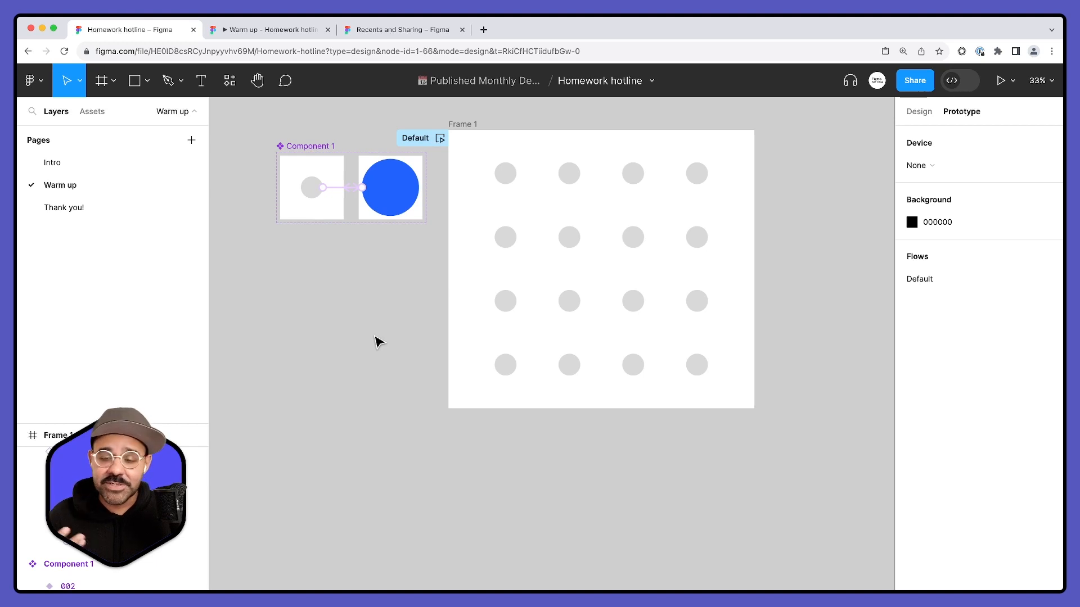
- Draw a triangle with the Polygon tool, about 475 × 475, on the empty canvas below Frame 1 and reposition it
scroll(382, 337, "down", 10)
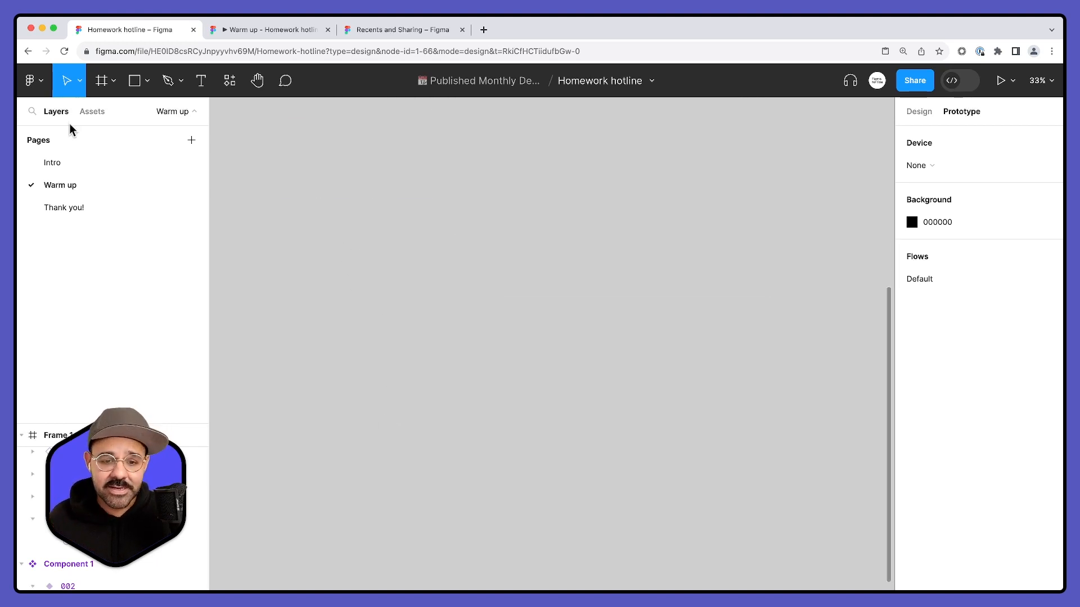
left_click(146, 85)
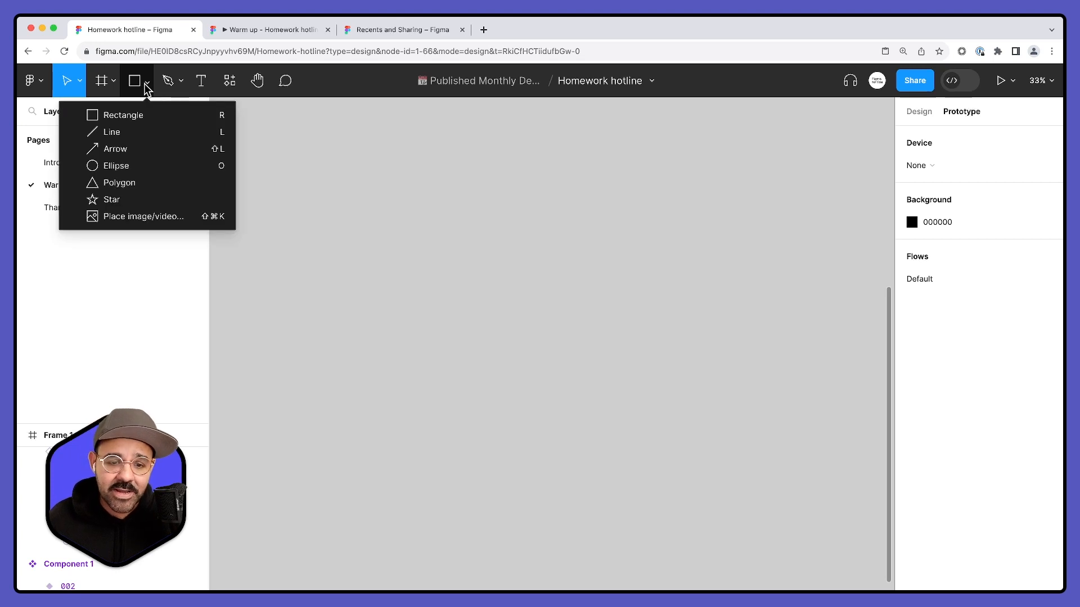
left_click(126, 182)
left_click_drag(491, 311, 600, 422)
left_click_drag(576, 378, 499, 318)
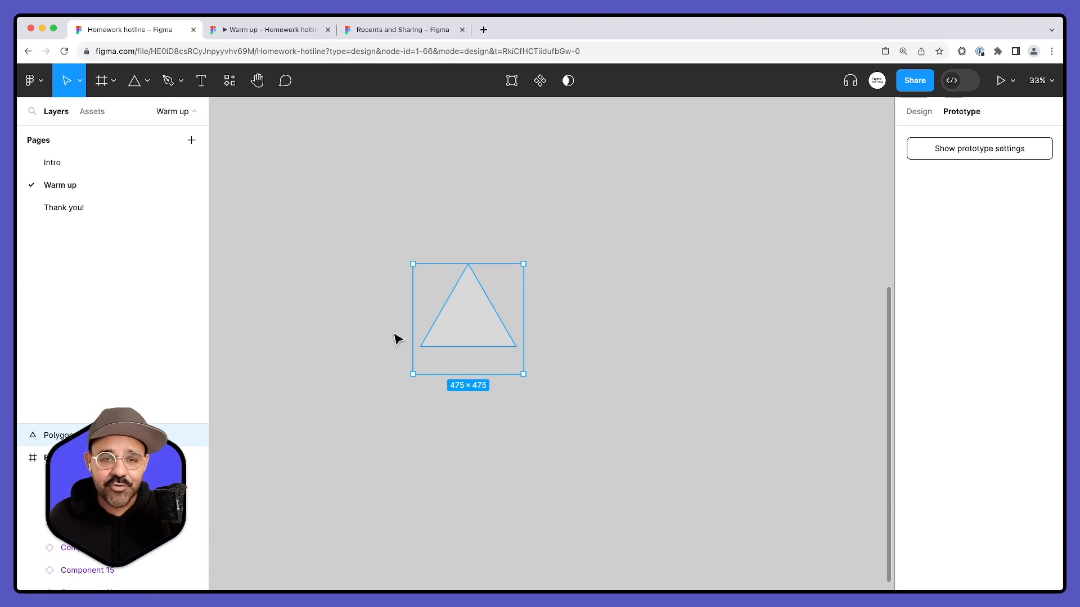
- Change the triangle's fill colour to black (000000) and clear the selection
left_click(919, 111)
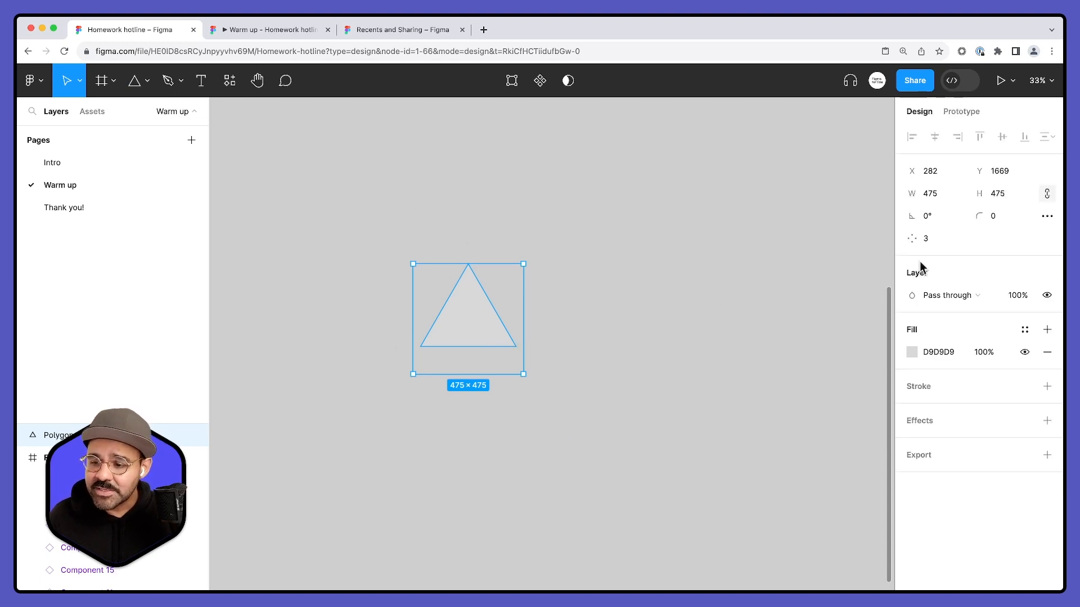
left_click(912, 353)
left_click_drag(761, 369, 691, 422)
left_click(691, 421)
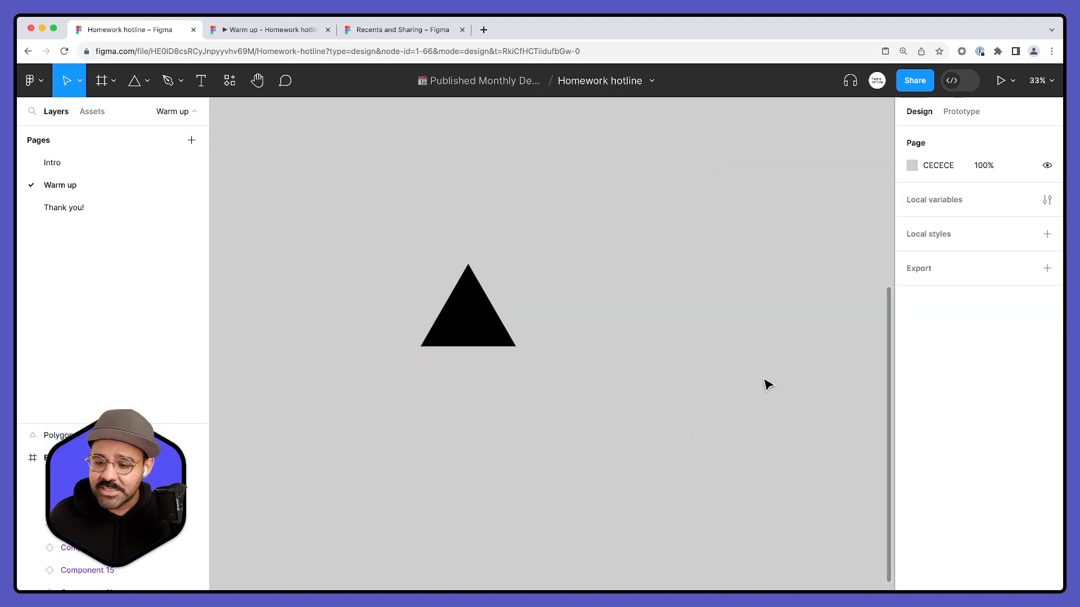
- Duplicate the black triangle to its right and flatten the copy, comparing its bounding box with the unflattened original's
left_click_drag(475, 313, 688, 313)
left_click(536, 322)
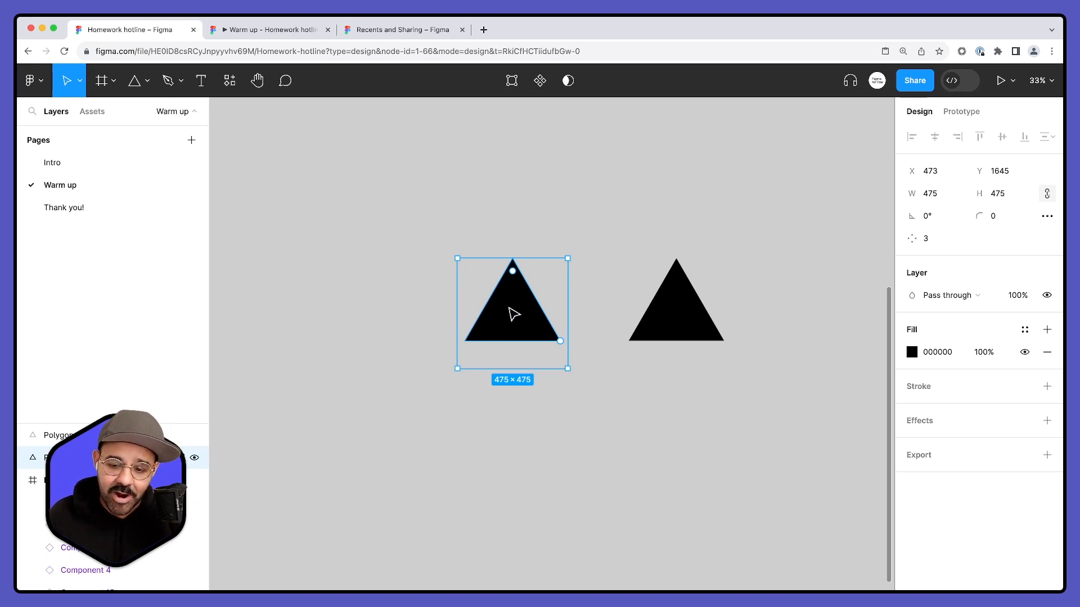
mouse_move(563, 344)
left_mouse_down()
mouse_move(558, 280)
mouse_move(554, 349)
mouse_move(571, 298)
mouse_move(561, 341)
left_mouse_up()
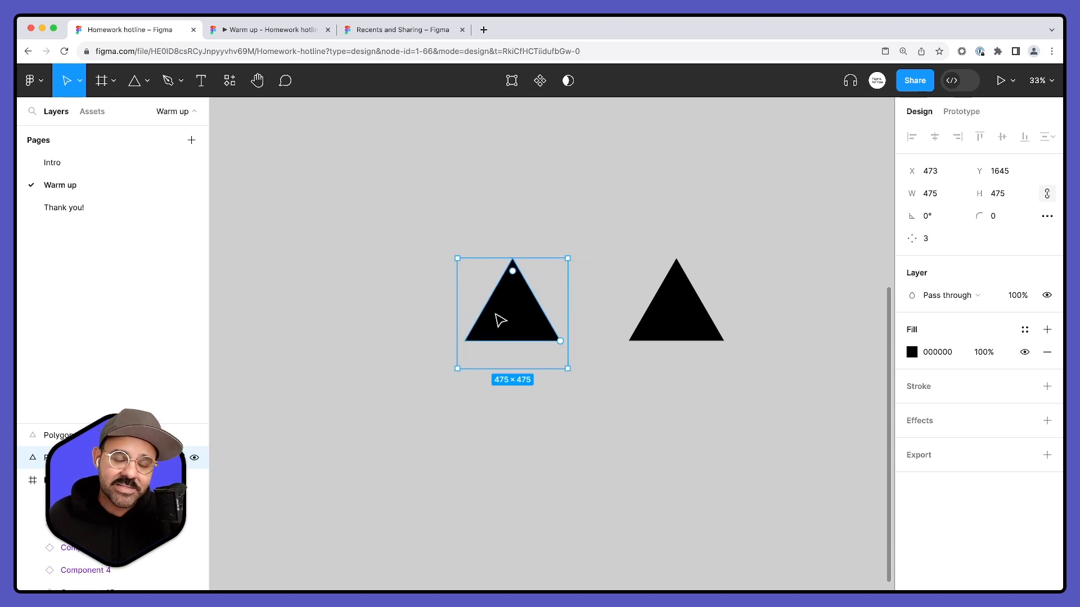
mouse_move(564, 340)
left_mouse_down()
mouse_move(571, 296)
mouse_move(553, 354)
left_mouse_up()
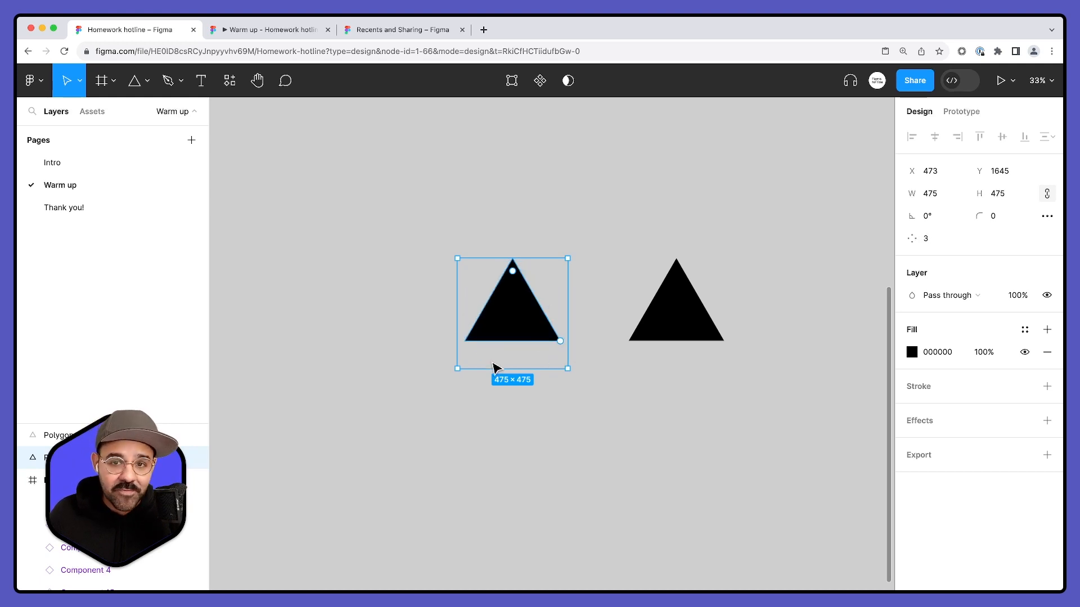
left_click(690, 325)
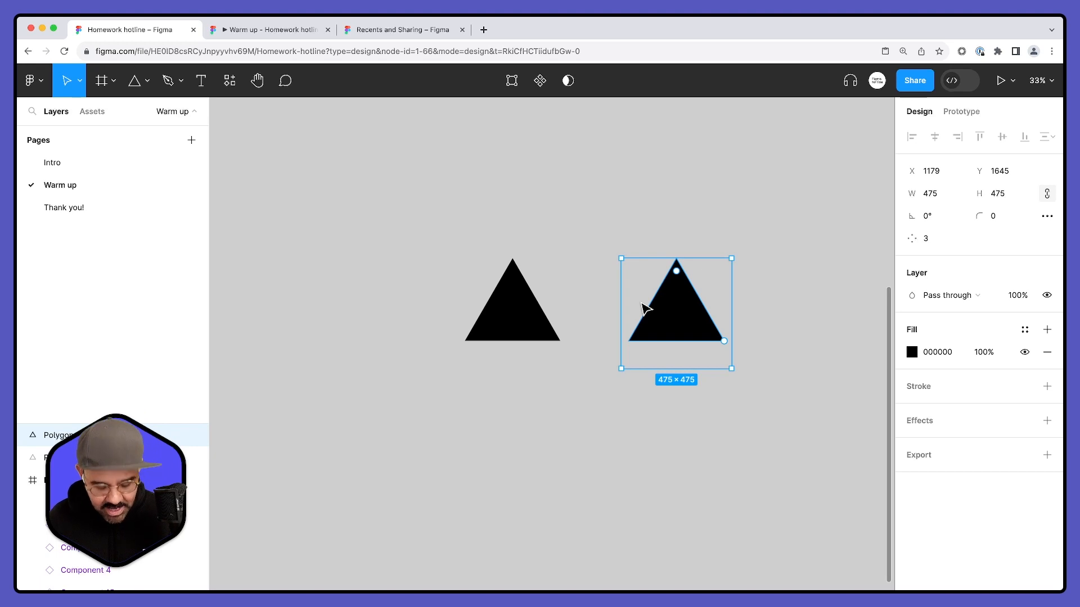
key("super+e")
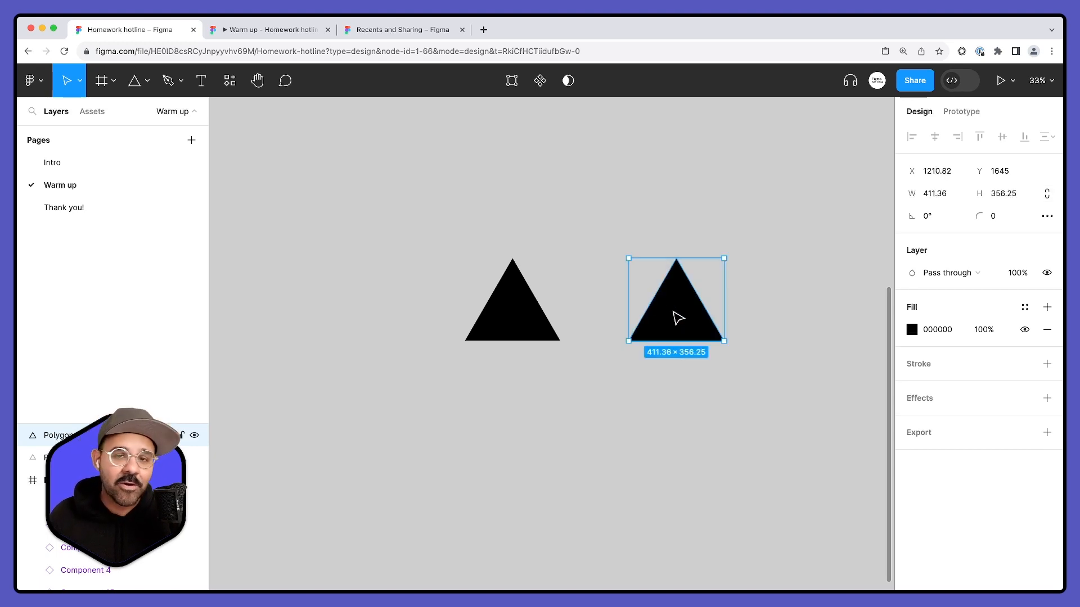
left_click(540, 323)
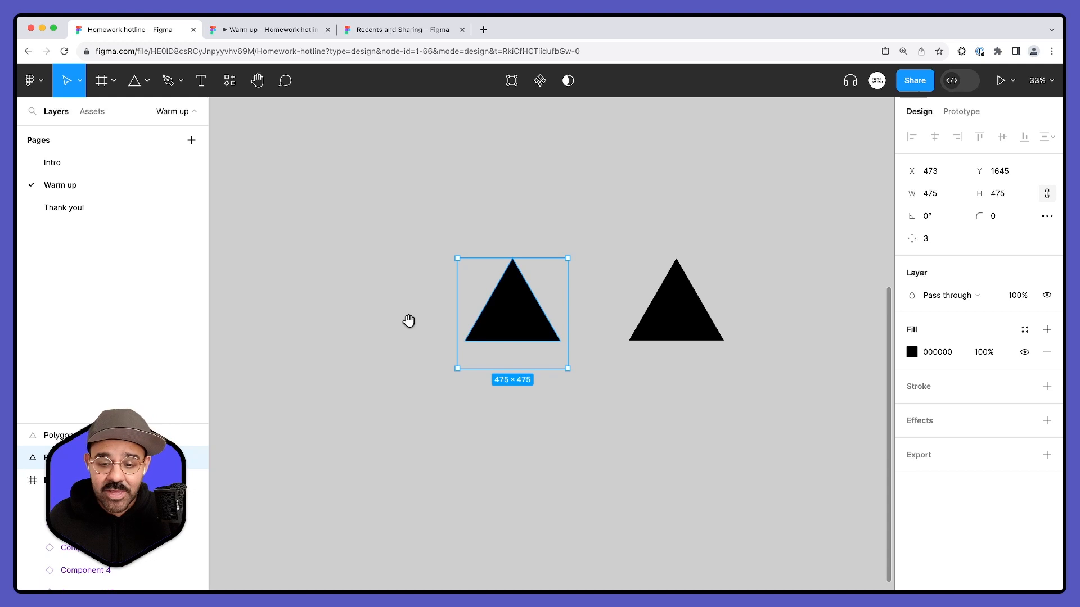
- Draw a circle about 968 × 968 on the empty canvas beside the unflattened triangle
scroll(407, 319, "left", 3)
key("o")
left_click_drag(365, 281, 468, 376)
- Rotate the unflattened triangle to -90° so it points right, and place it inside the circle in front of it
left_click(653, 328)
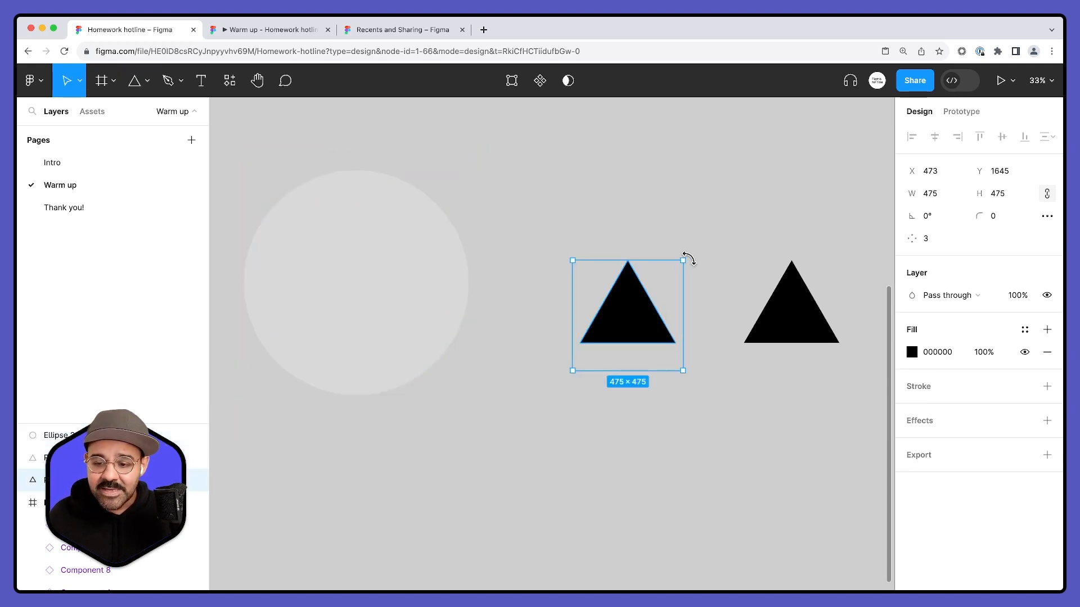
left_click_drag(689, 259, 694, 399)
left_click_drag(639, 315, 352, 289)
key("super+alt+bracketright")
- Change the large circle's fill colour to white (FFFFFF)
left_click(586, 248)
left_click(462, 290)
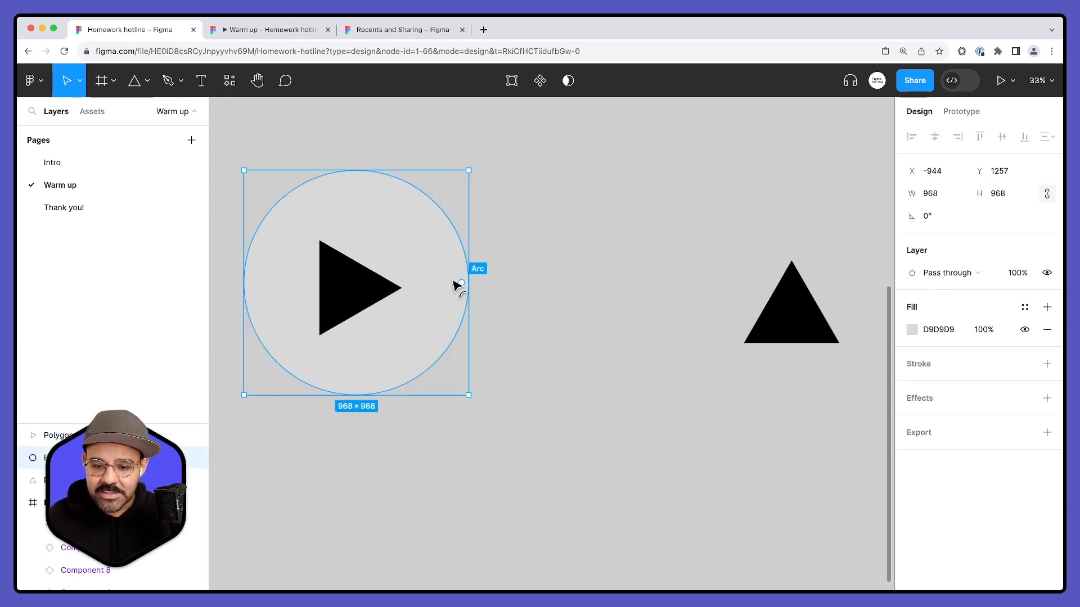
left_click(912, 330)
left_click_drag(814, 338, 699, 197)
left_click(612, 264)
- Align the unflattened triangle and the white circle on their horizontal and vertical centres, and check the triangle's bounding box
left_click_drag(523, 259, 268, 389)
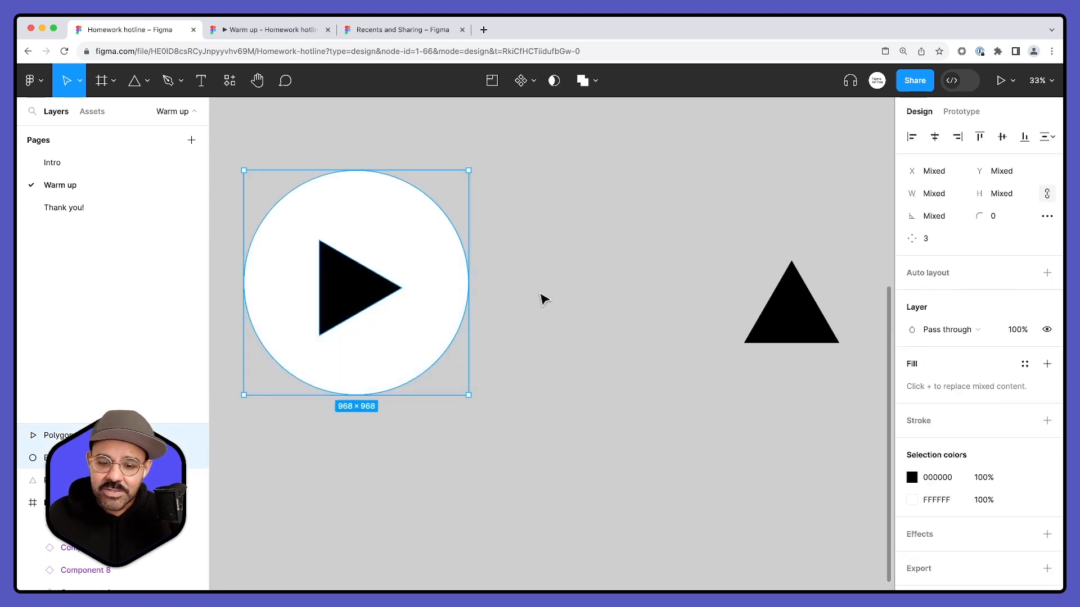
left_click(354, 304)
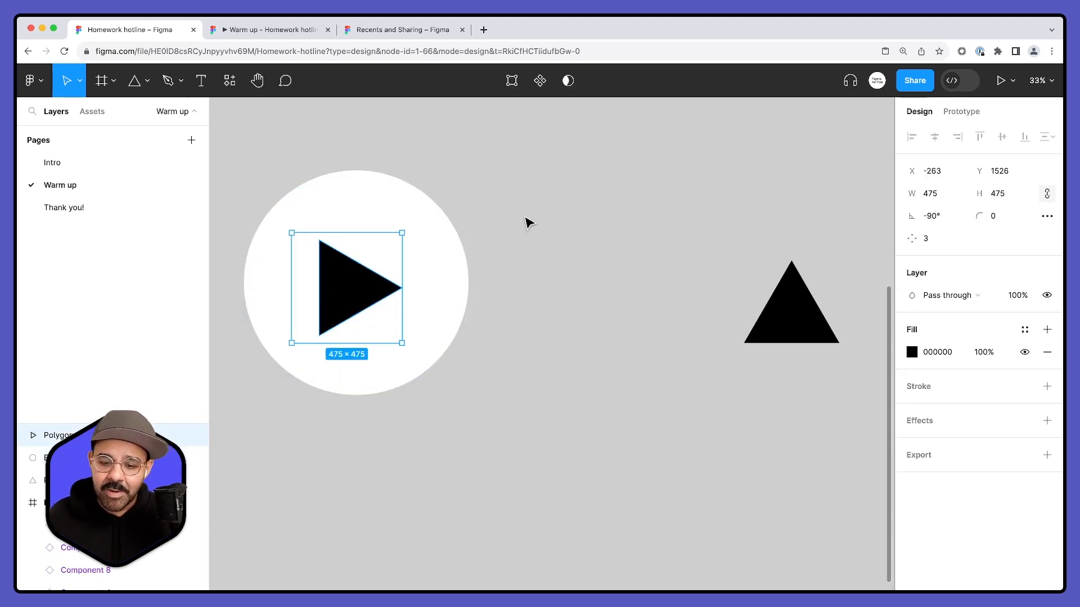
left_click(363, 315, "shift")
left_click(935, 136)
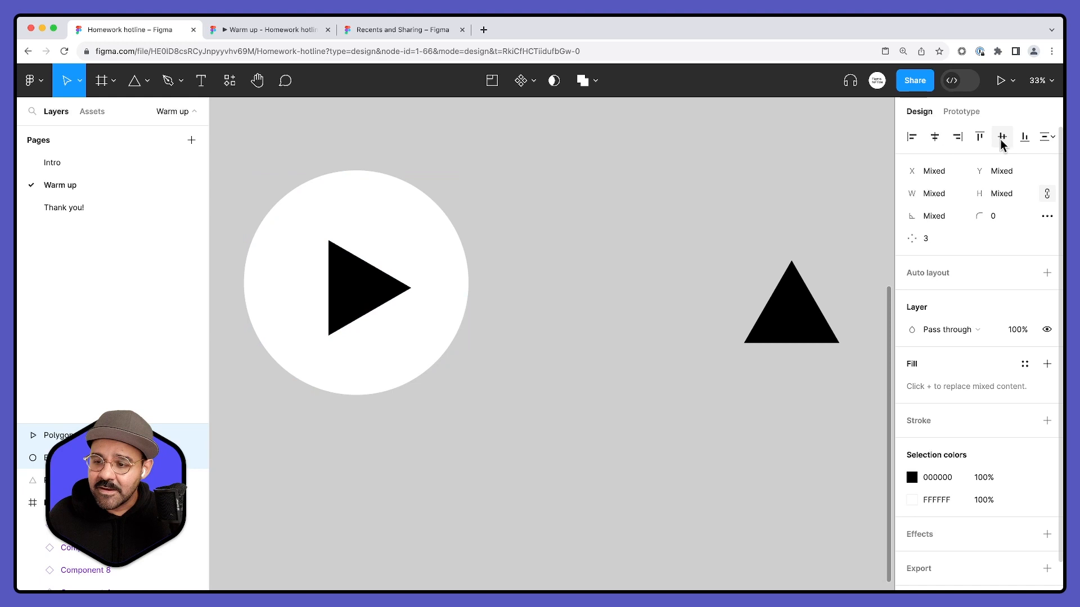
left_click(407, 291)
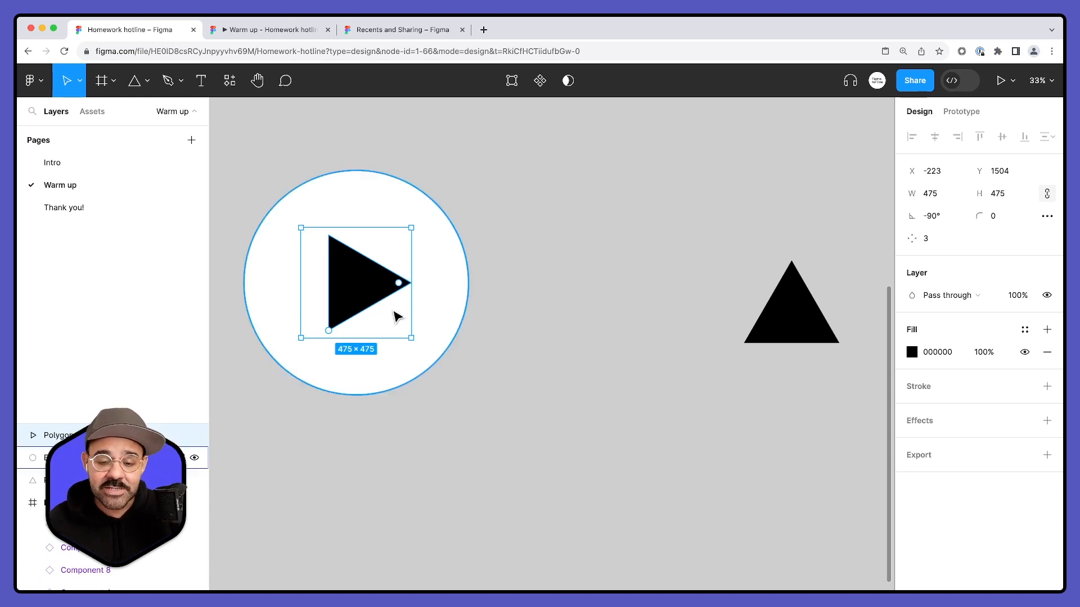
left_click_drag(505, 213, 311, 408)
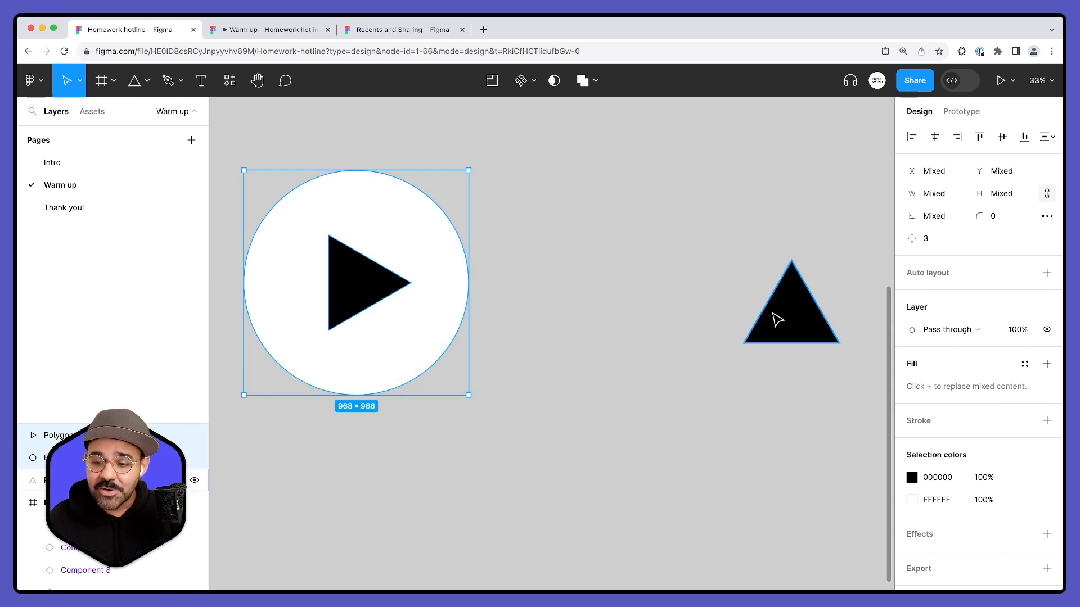
- Rotate the flattened triangle so it points right and move it closer to the white circle
left_click(776, 316)
left_click_drag(847, 257, 836, 366)
left_click_drag(802, 319, 717, 319)
- Duplicate the white circle beside the original and bring the flattened triangle in front of the copy
left_click(410, 234)
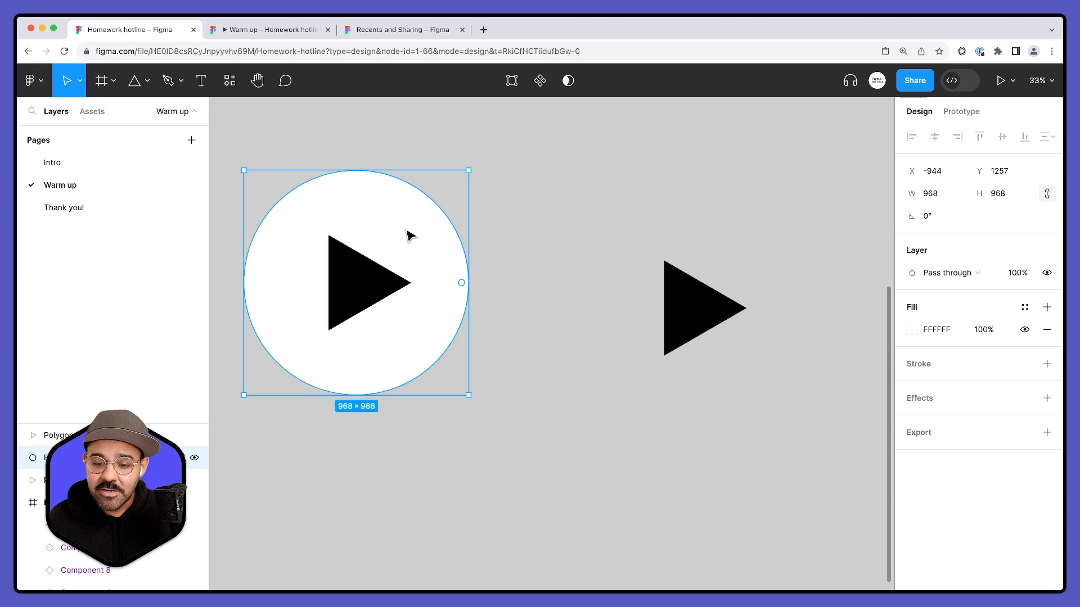
left_click_drag(410, 234, 669, 233)
left_click_drag(840, 284, 720, 348)
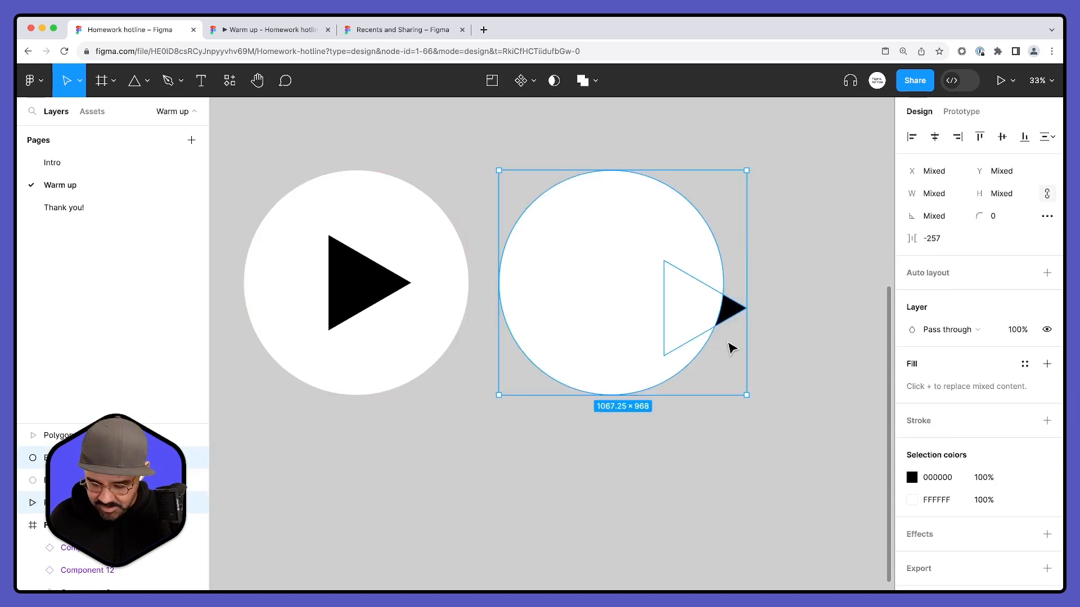
left_click(752, 313)
left_click(737, 313)
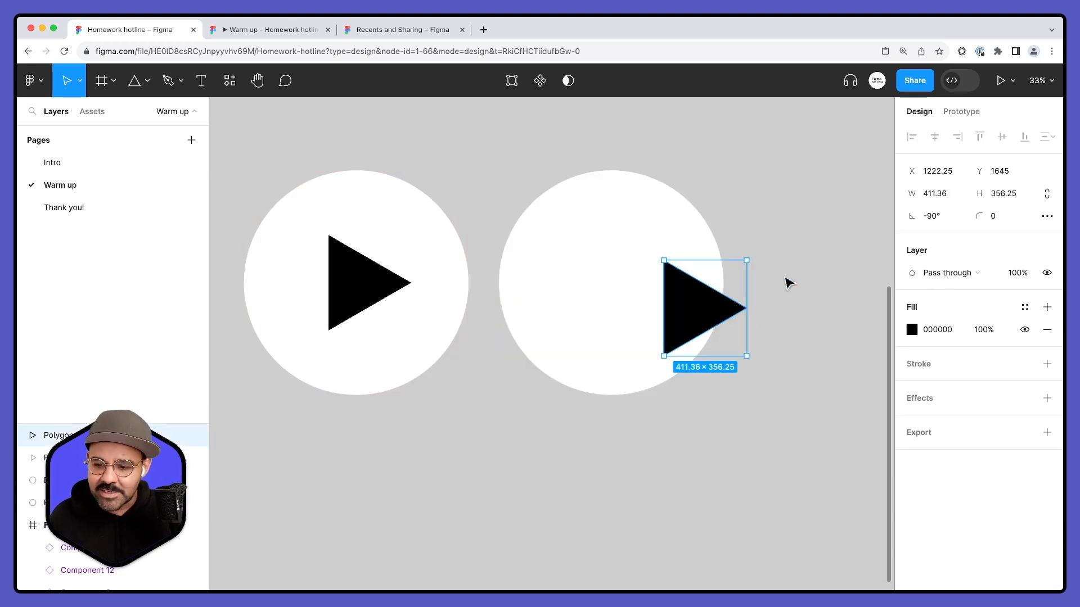
- Align the flattened triangle and the second white circle on their horizontal and vertical centres, and inspect how the triangle sits in the circle
left_click(624, 342, "shift")
left_click(935, 137)
left_click(1001, 137)
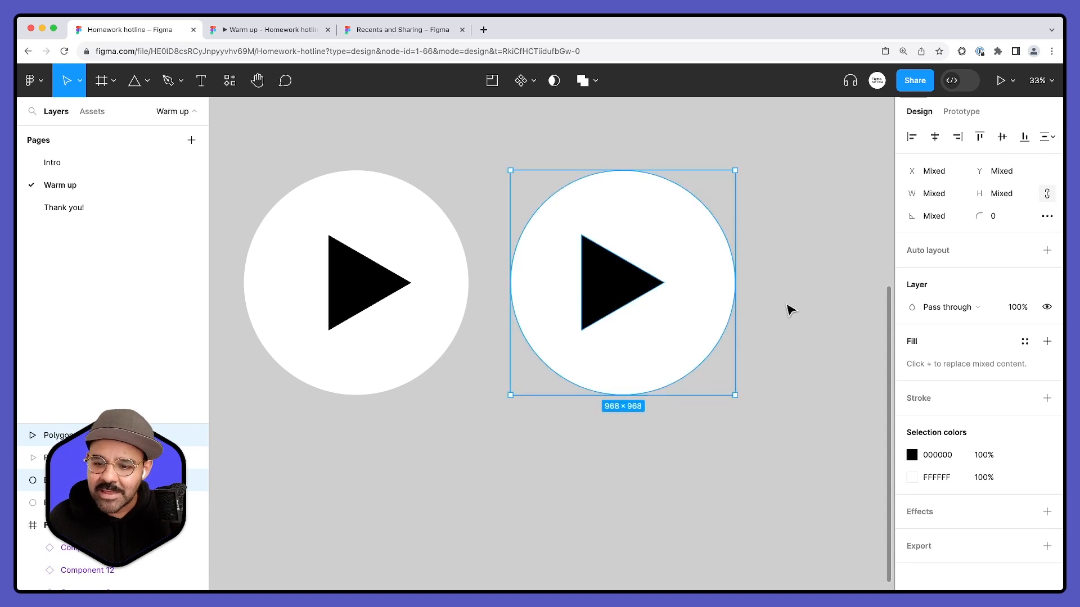
left_click(809, 299)
left_click_drag(759, 266, 720, 294)
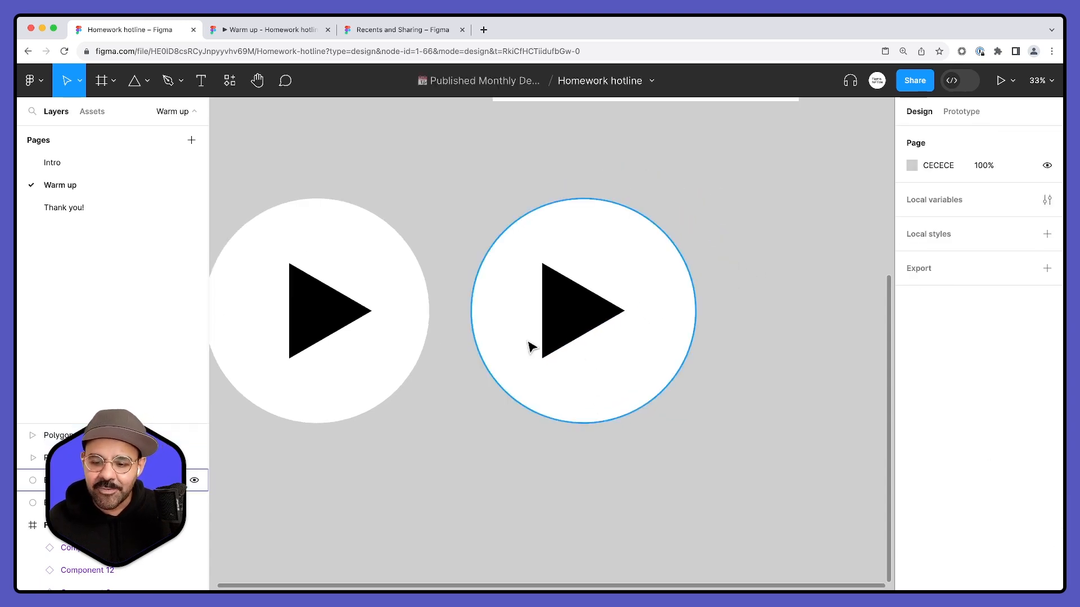
left_click(595, 316)
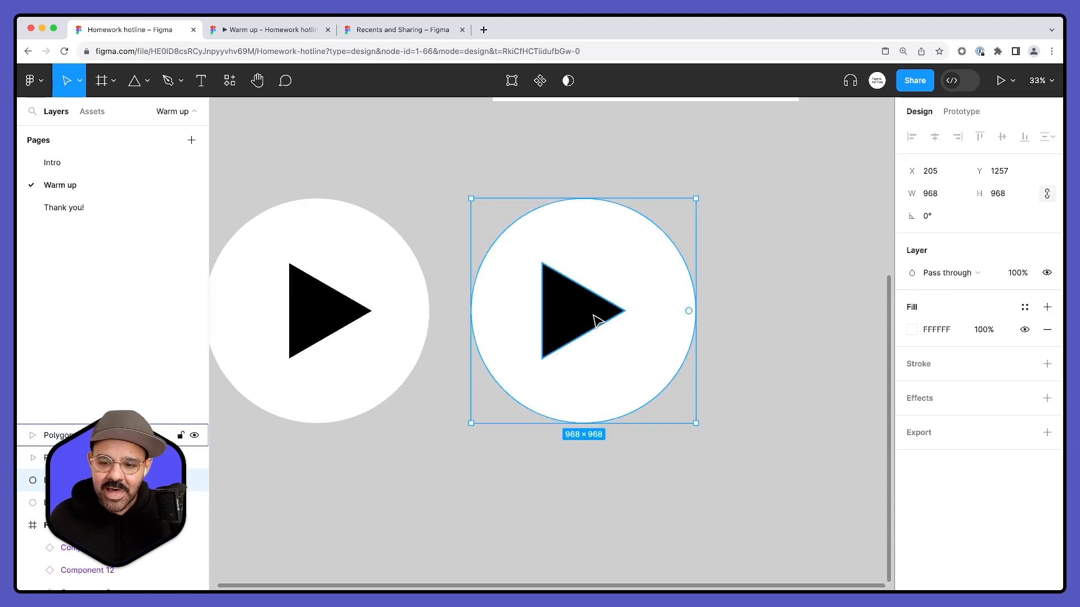
left_click(595, 315)
left_click(834, 256)
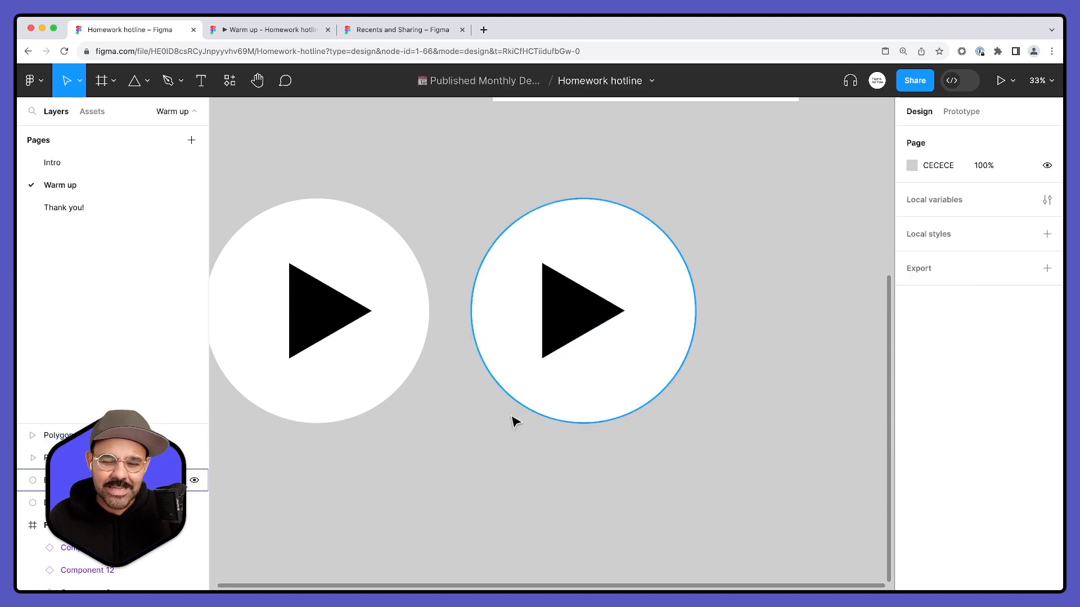
- Draw a diagonal line with the Pen tool across the flattened play button, spanning about 1063 × 1063
scroll(561, 454, "left", 3)
left_click(714, 344)
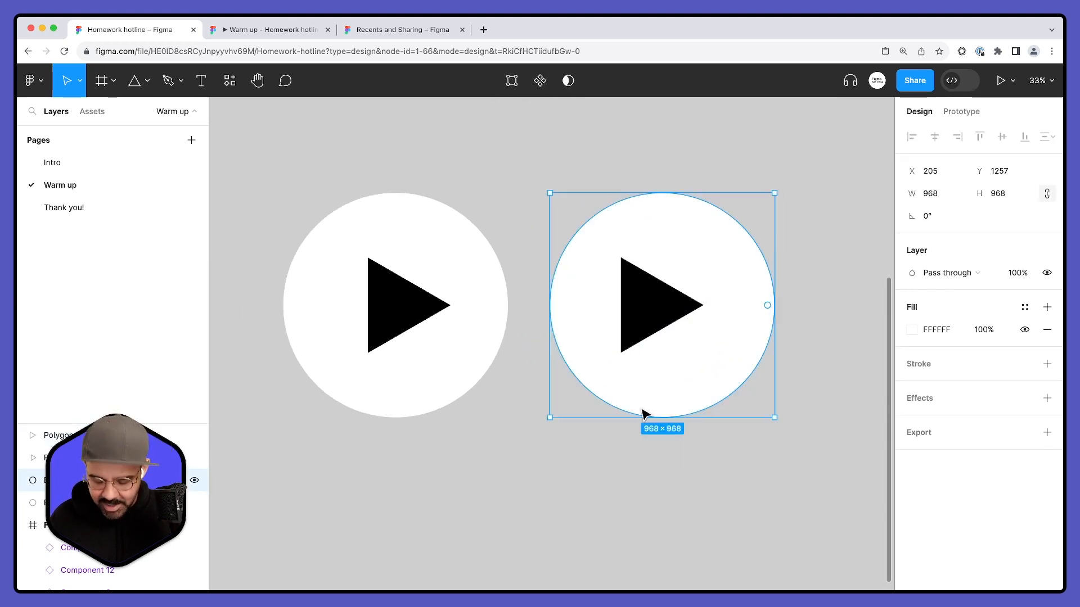
key("p")
left_click(546, 454)
left_click(793, 208, "shift")
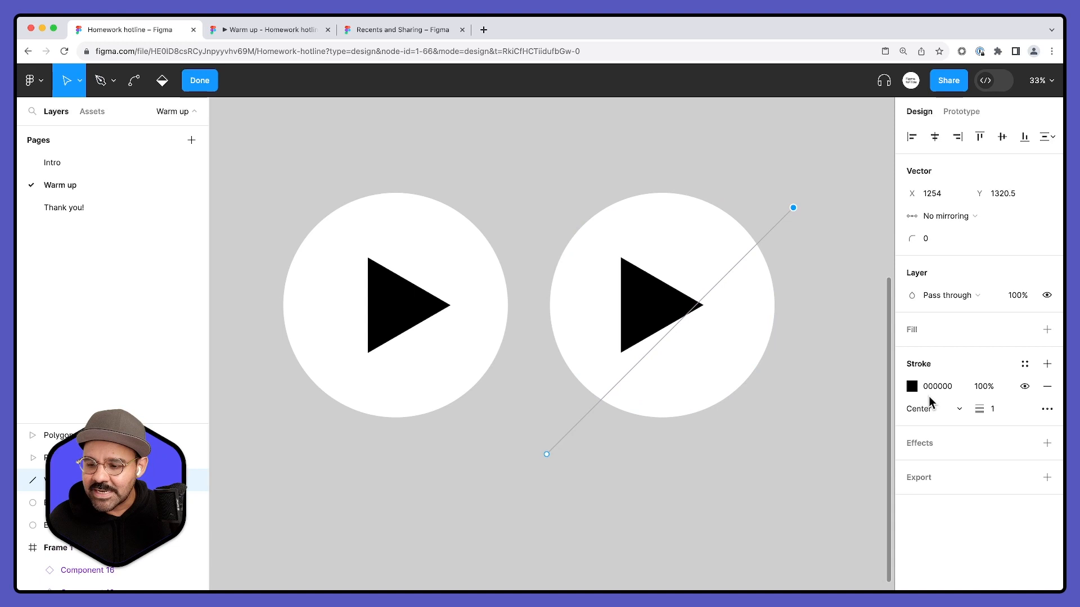
- Give the diagonal line a red (FF0000) stroke 157 wide and move it up over the middle of the flattened play button
left_click(910, 388)
type("FF0000")
key("Return")
left_click_drag(984, 410, 1076, 411)
left_click(598, 508)
left_click(585, 505)
left_click(580, 429)
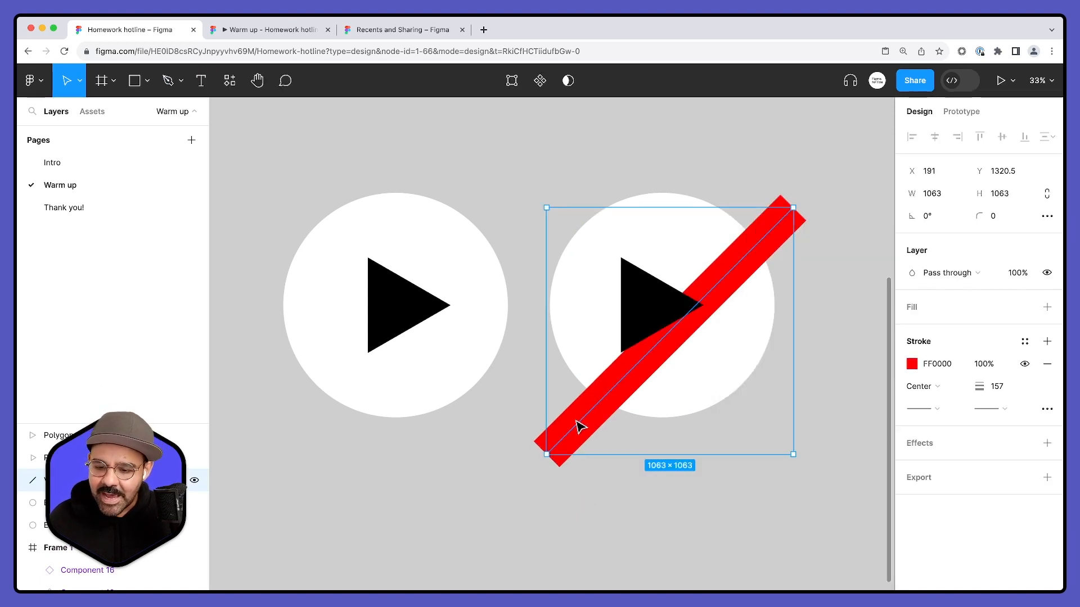
left_click(635, 427)
left_click_drag(624, 394, 623, 361)
- Round the corners of the unflattened triangle to a radius of 30
left_click(528, 338)
left_click(413, 322)
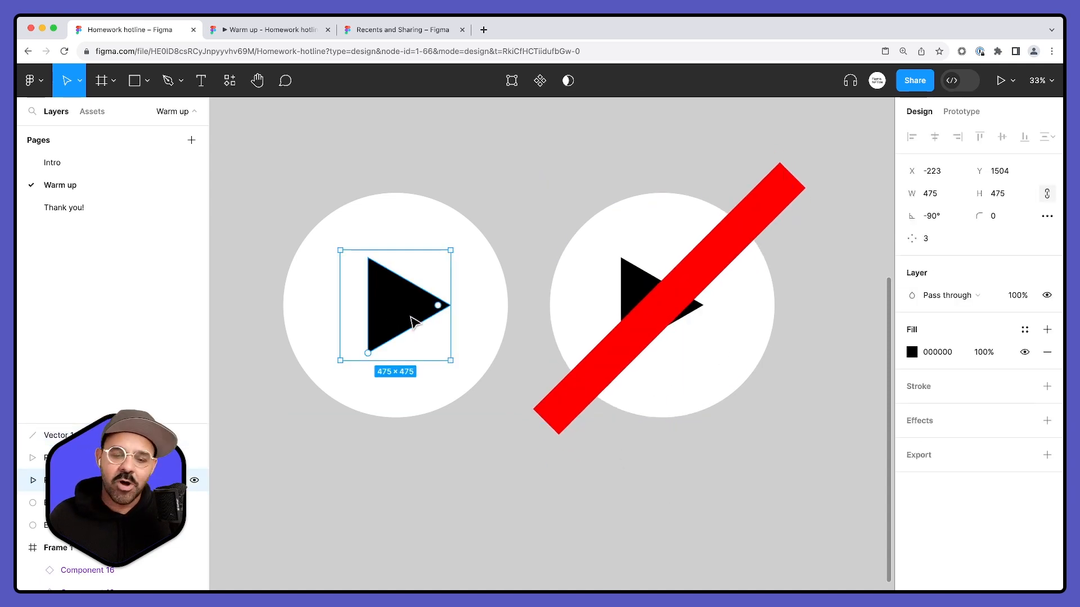
left_click_drag(447, 305, 441, 311)
left_click(428, 512)
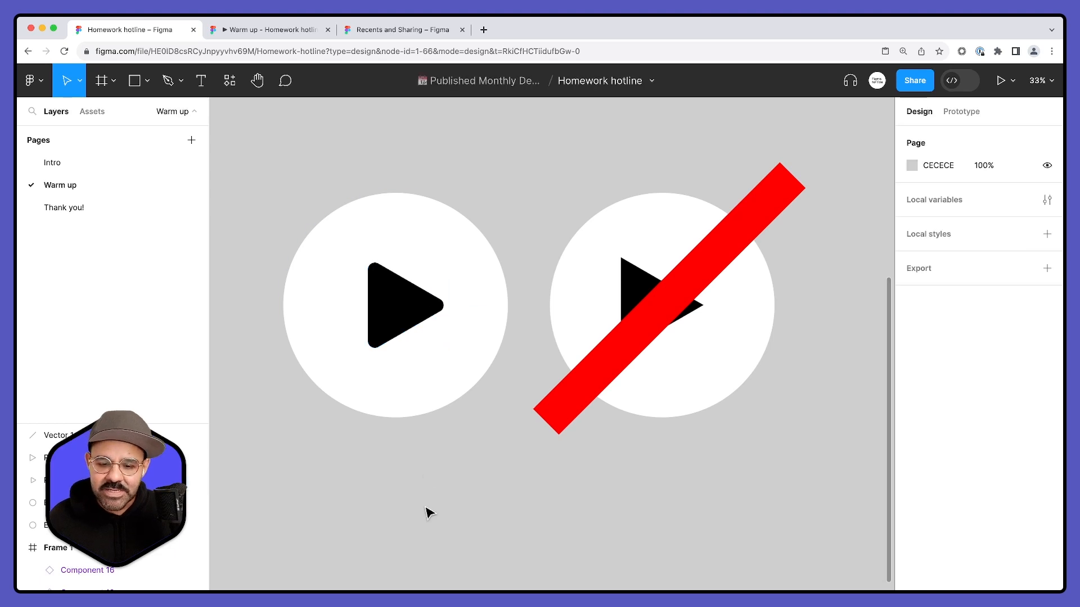
- Draw a 600 × 600 polygon beside the unflattened play button and increase its number of sides to 7
scroll(451, 468, "right", 3)
left_click(365, 316)
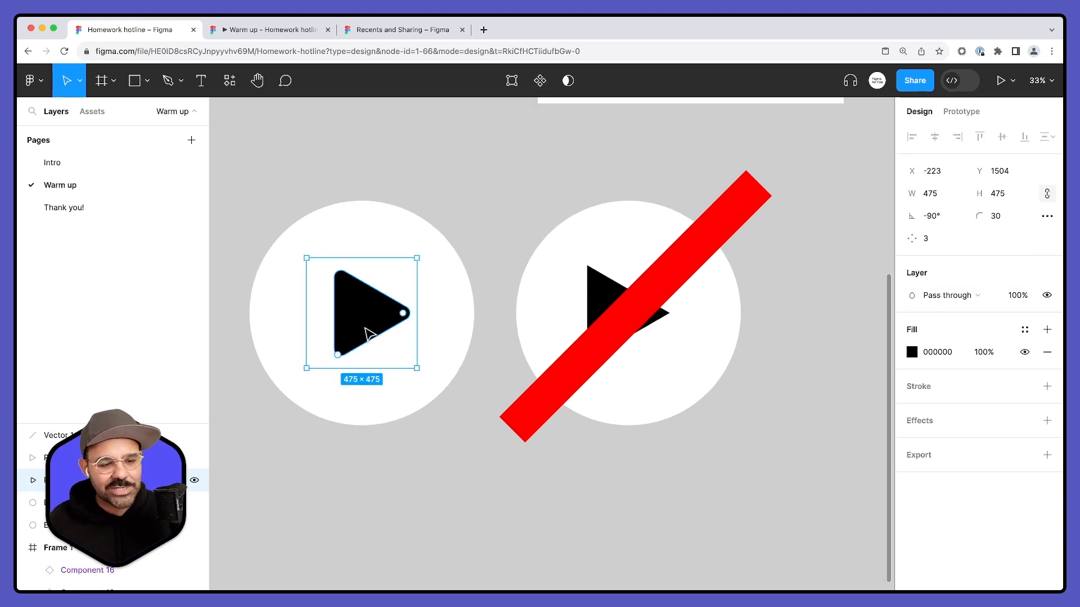
left_click(147, 81)
left_click(119, 182)
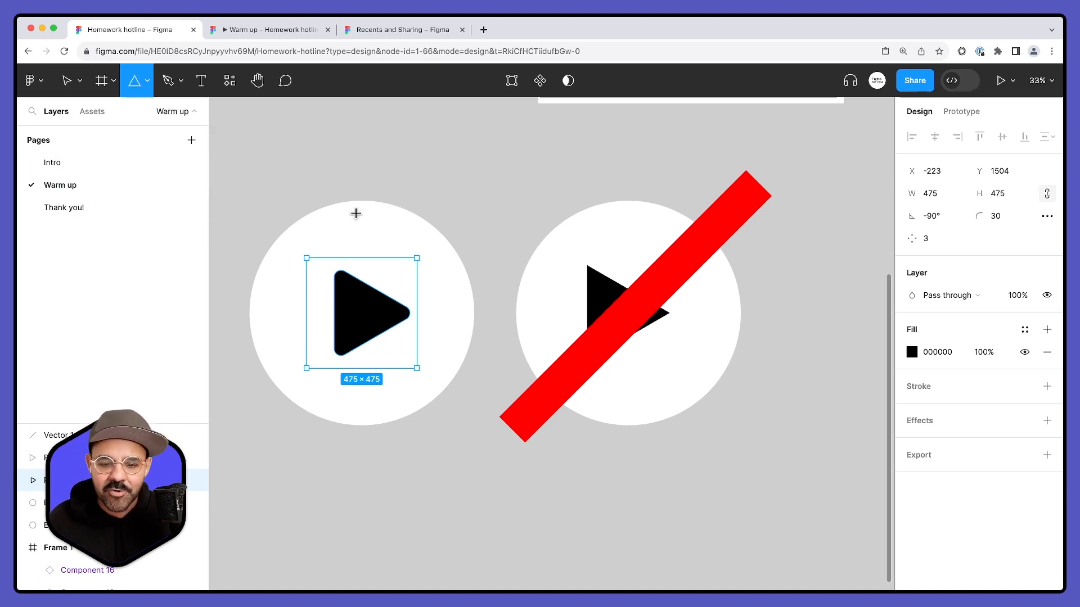
scroll(355, 220, "left", 5)
left_click_drag(307, 223, 433, 349)
mouse_move(445, 310)
left_mouse_down()
mouse_move(448, 258)
mouse_move(436, 291)
mouse_move(443, 248)
mouse_move(438, 284)
mouse_move(432, 248)
left_mouse_up()
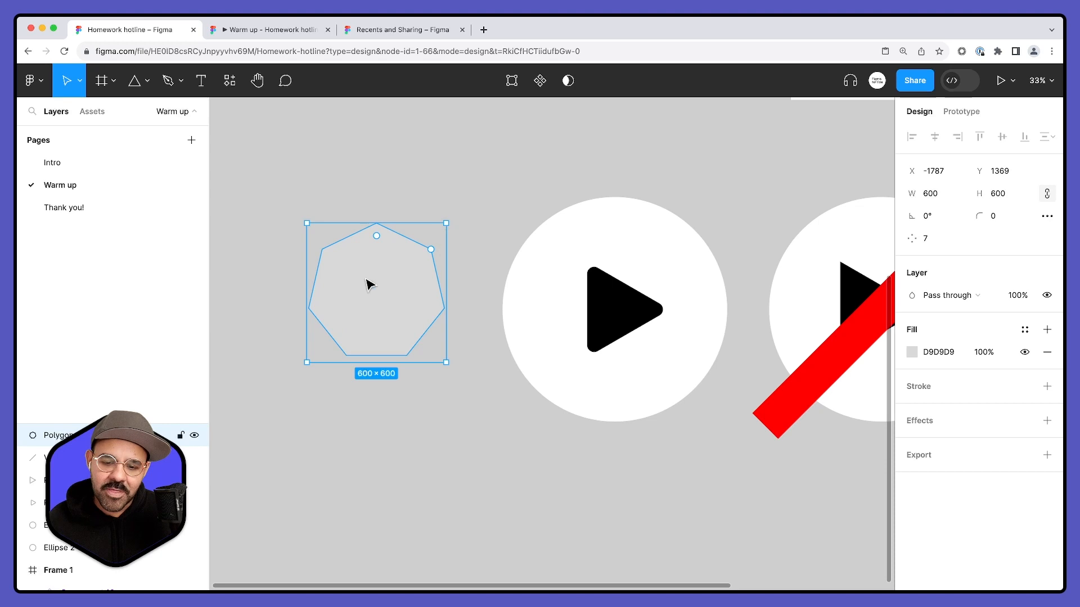
- Delete the polygon, both play buttons and the red line, keeping the component grid
left_click(483, 216)
scroll(404, 309, "down", 4)
left_click_drag(296, 272, 754, 395)
key("Delete")
scroll(619, 476, "up", 5)
scroll(618, 476, "right", 3)
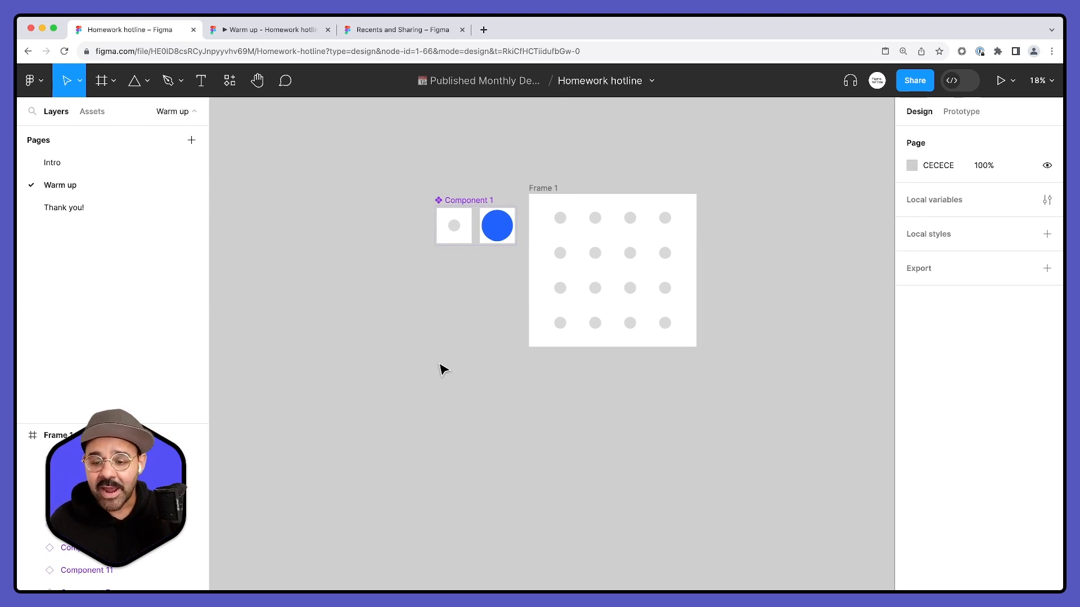
- Draw a square frame about 505 × 505 in the empty area below the component grid
scroll(444, 370, "down", 10)
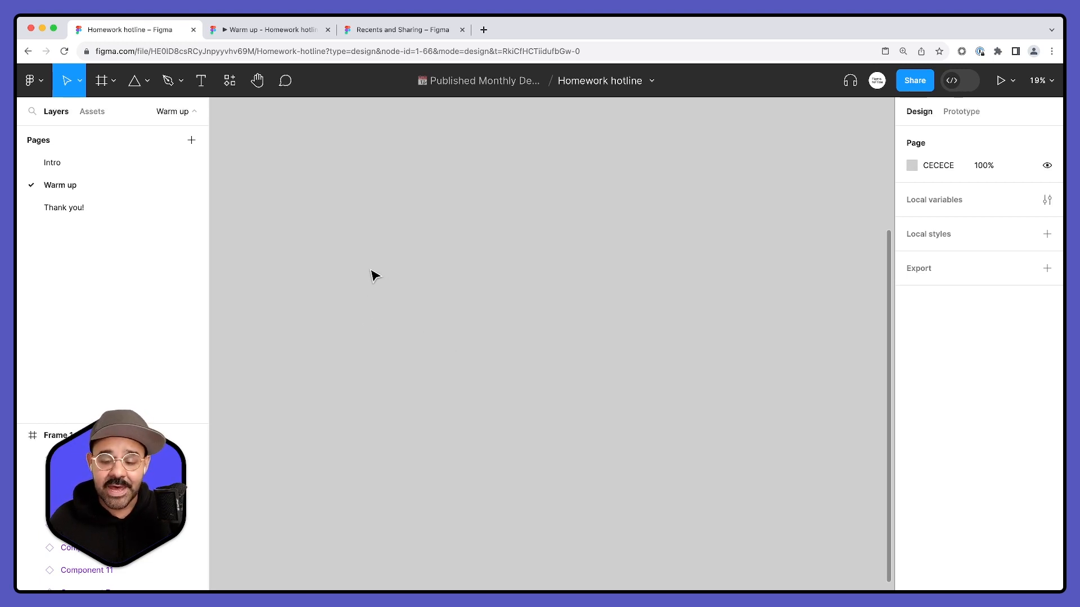
key("f")
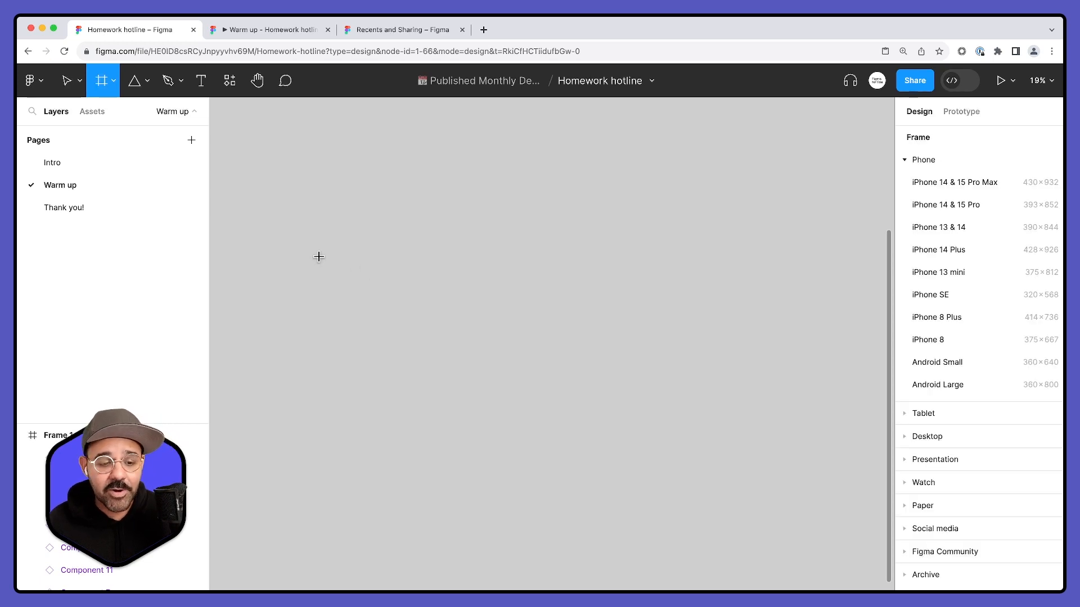
left_click_drag(326, 251, 389, 316)
scroll(332, 287, "up", 3)
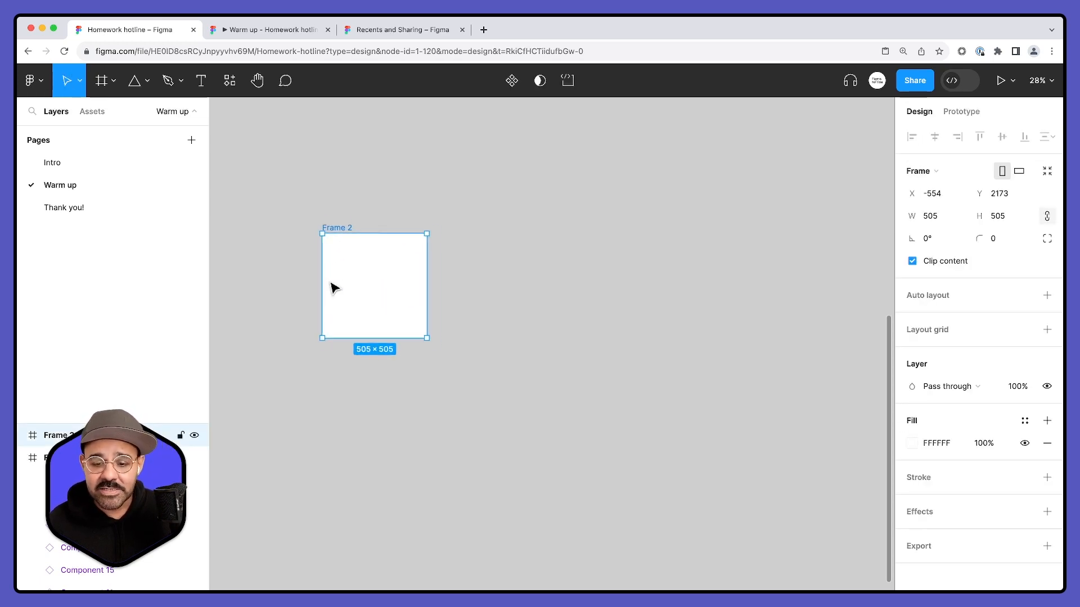
left_click_drag(302, 290, 386, 344)
scroll(380, 326, "up", 3)
left_click_drag(511, 332, 417, 277)
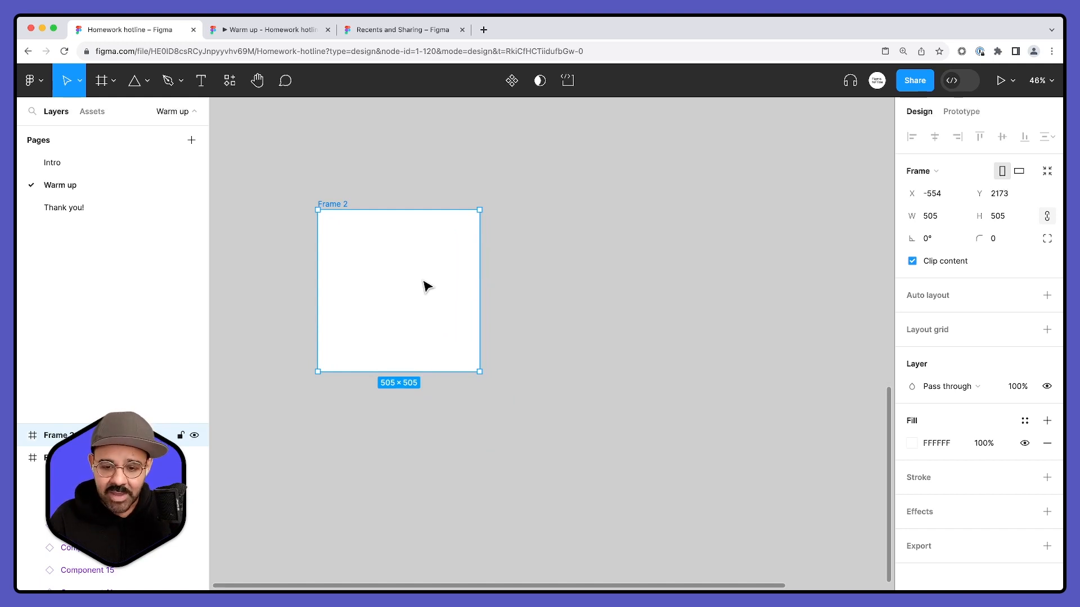
- Rename the new square frame as 1
key("shift+p")
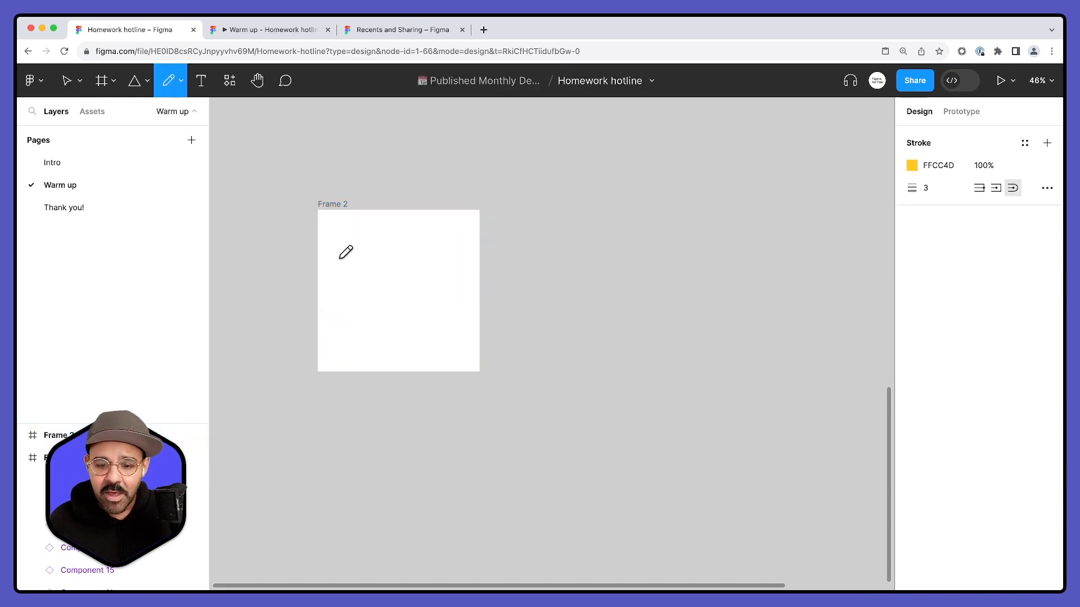
key("v")
scroll(390, 225, "down", 3)
left_click(378, 250)
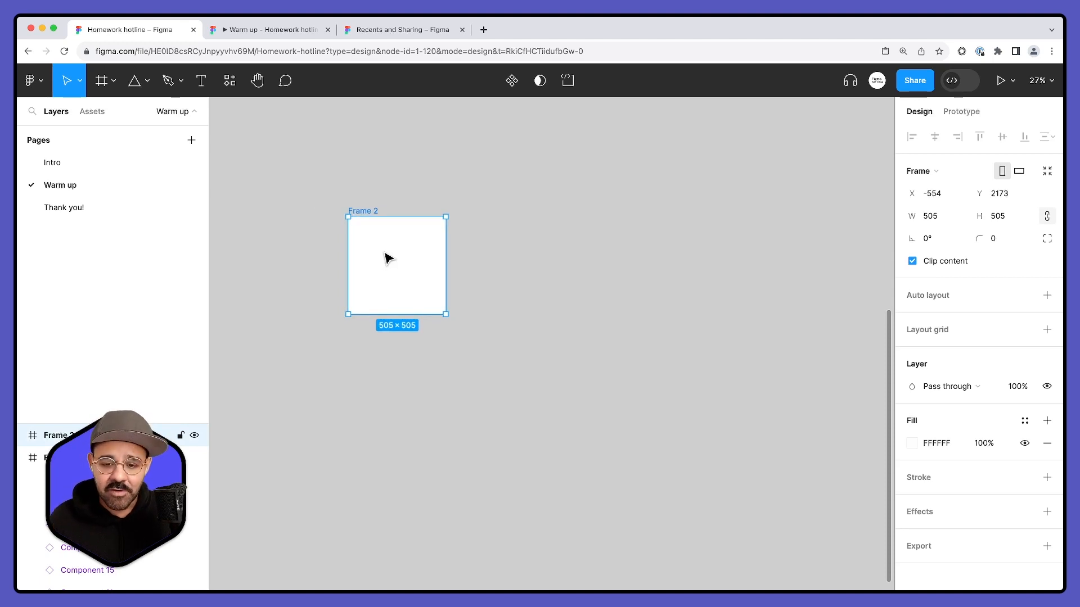
double_click(372, 213)
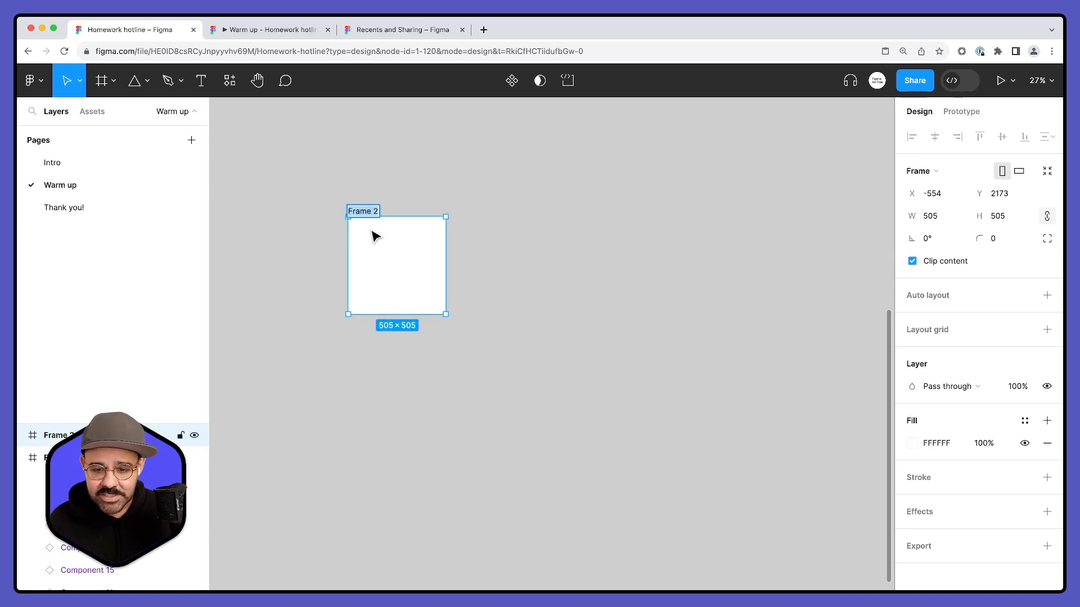
type("1")
key("Return")
left_click(403, 183)
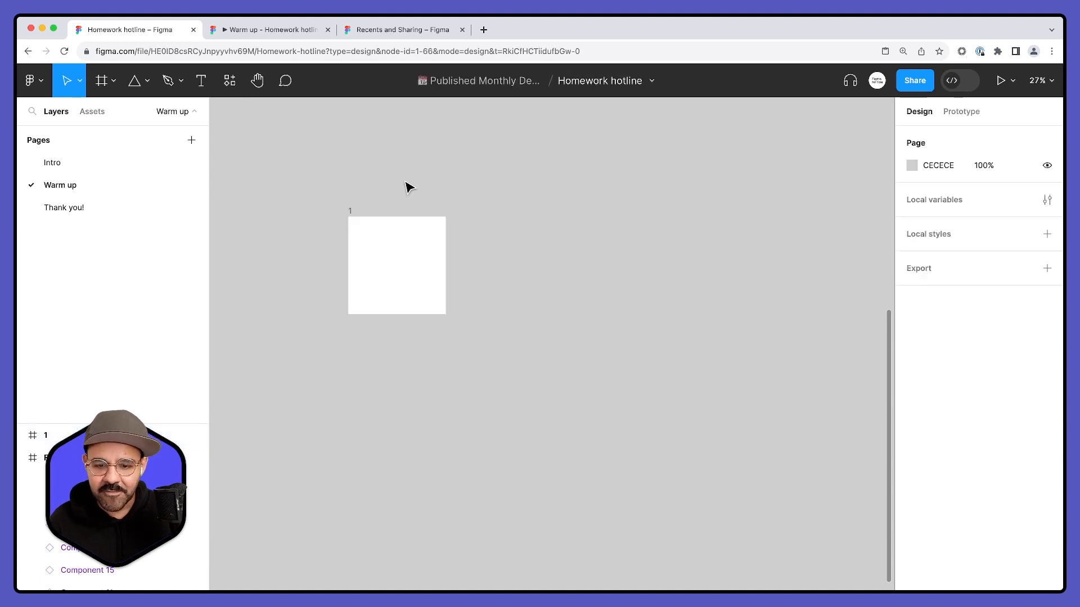
- Duplicate frame 1 four times to make an evenly spaced row of frames numbered 1 to 5
left_click_drag(507, 223, 457, 256)
left_click(344, 312)
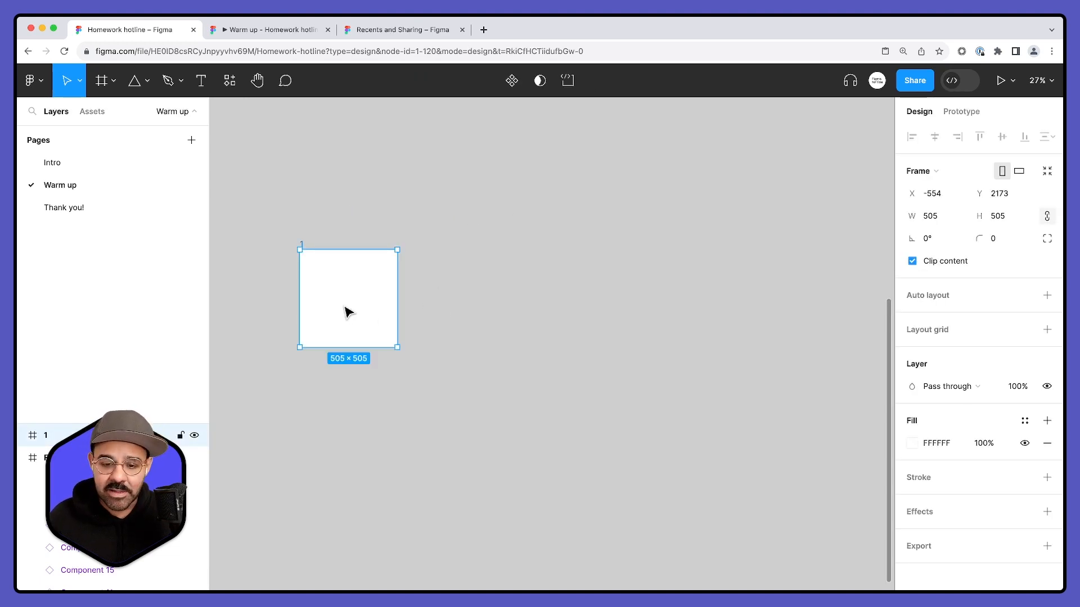
left_click_drag(340, 308, 453, 316, "alt")
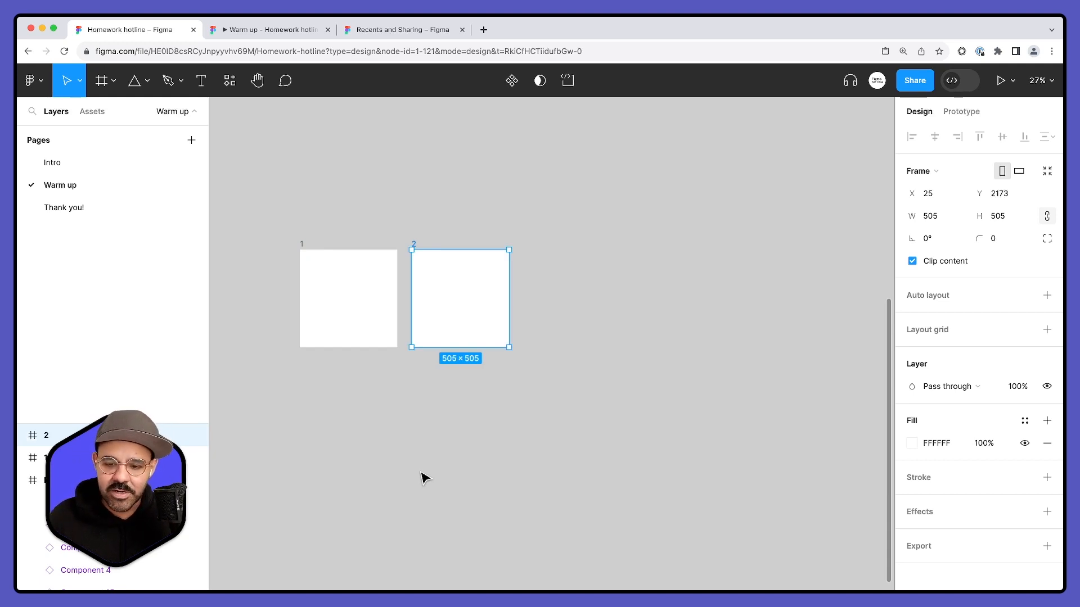
key("super+d")
key("super+d")
key("super+d")
key("Escape")
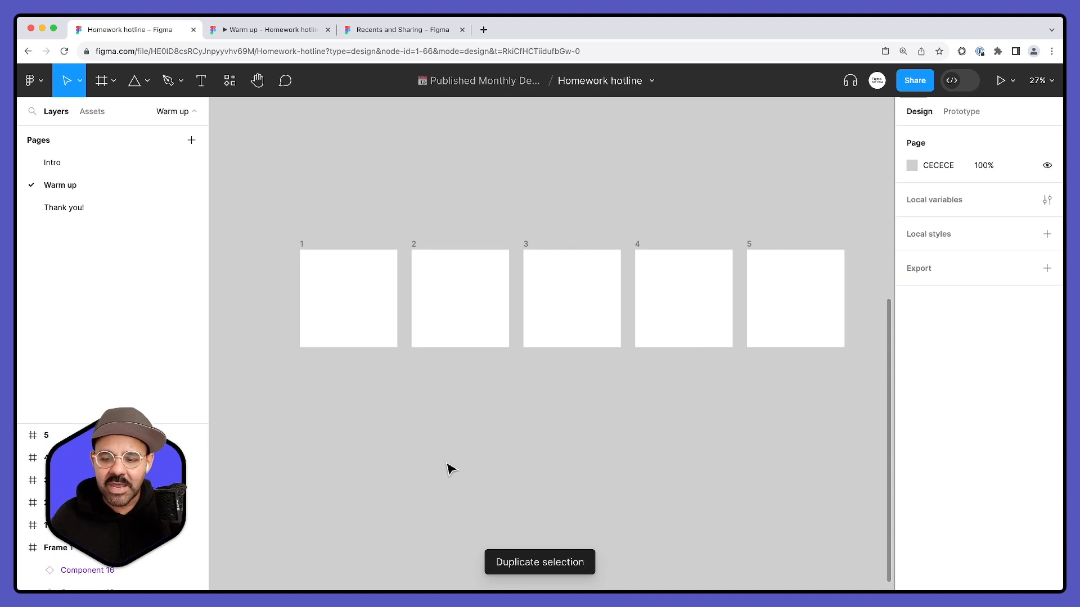
- Set the Pencil tool's stroke to black (000000) with a width of 34, undoing the trial scribbles in frame 1
key("shift+p")
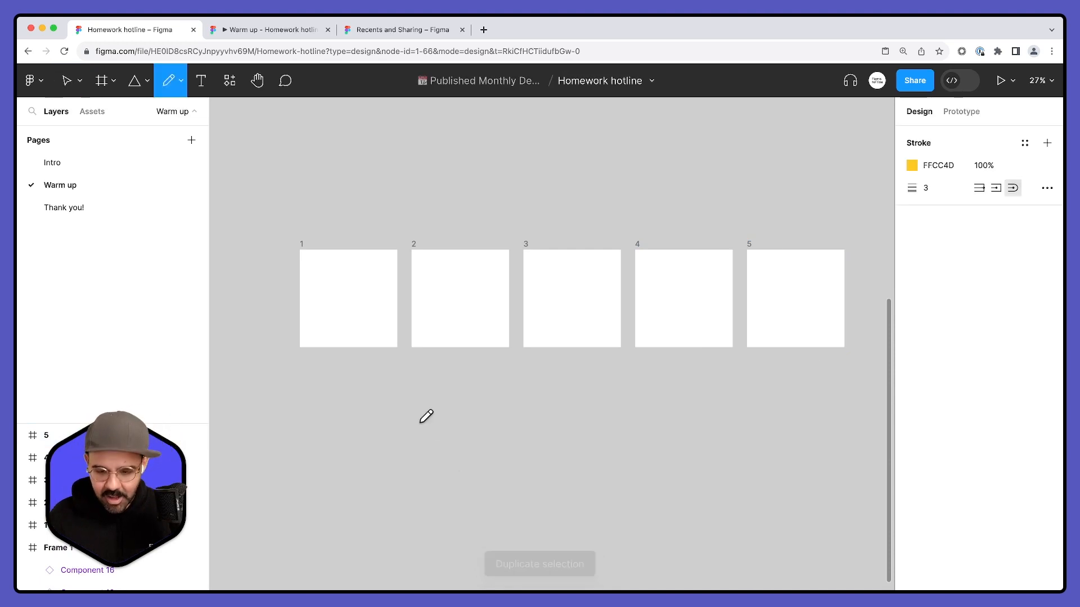
mouse_move(321, 283)
left_mouse_down()
mouse_move(354, 267)
mouse_move(330, 309)
mouse_move(379, 306)
left_mouse_up()
key("super+z")
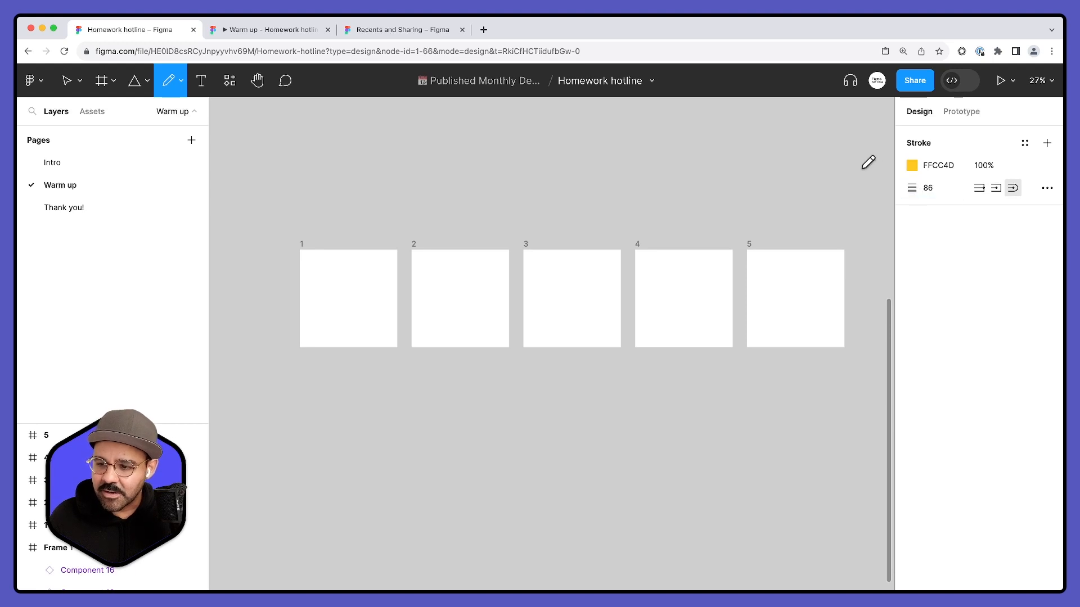
left_click(912, 165)
left_click_drag(877, 225, 684, 416)
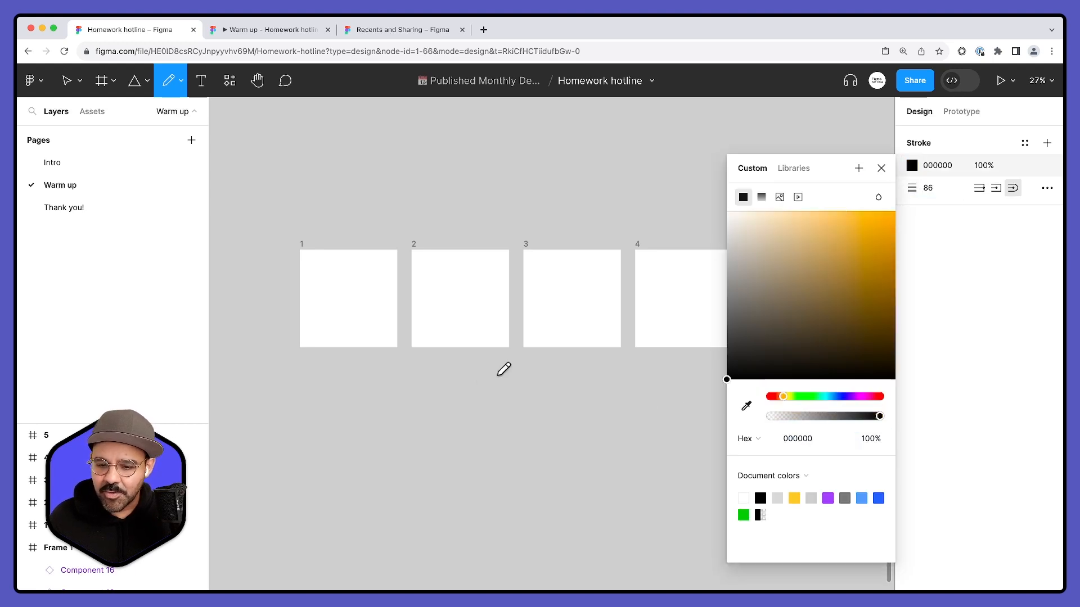
mouse_move(330, 292)
left_mouse_down()
mouse_move(355, 278)
mouse_move(349, 321)
mouse_move(378, 323)
left_mouse_up()
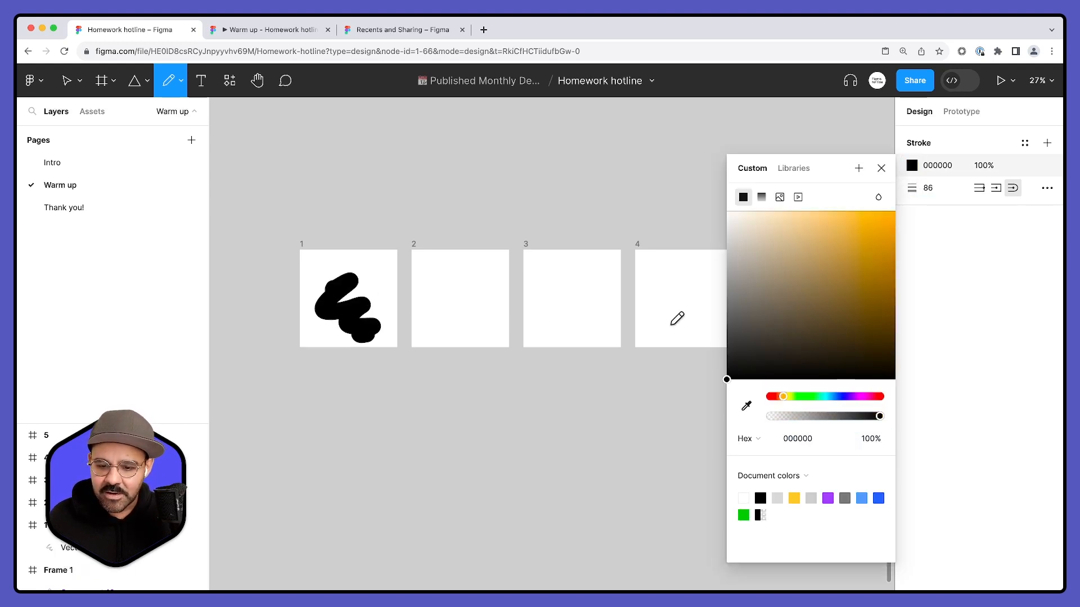
key("super+z")
left_click_drag(914, 190, 843, 199)
- Draw a different freehand pencil scribble in each of the frames 1 to 5
left_click_drag(332, 293, 376, 334)
mouse_move(426, 271)
left_mouse_down()
mouse_move(425, 299)
mouse_move(486, 324)
left_mouse_up()
mouse_move(565, 268)
left_mouse_down()
mouse_move(563, 301)
mouse_move(590, 329)
left_mouse_up()
scroll(537, 343, "right", 4)
left_click_drag(569, 293, 608, 318)
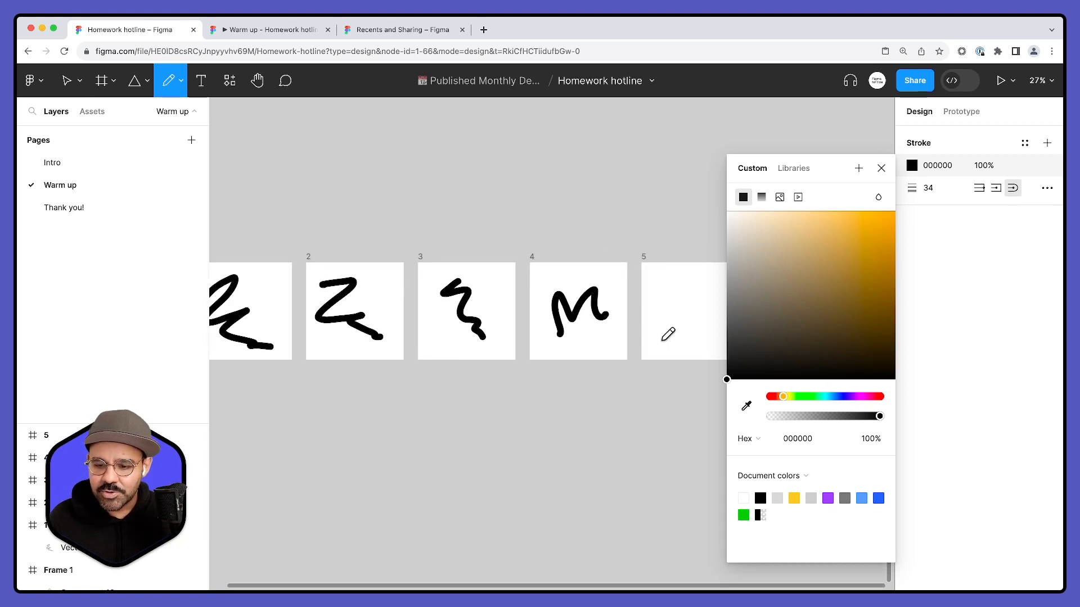
scroll(647, 338, "right", 5)
mouse_move(557, 288)
left_mouse_down()
mouse_move(590, 316)
mouse_move(588, 344)
left_mouse_up()
left_click(881, 168)
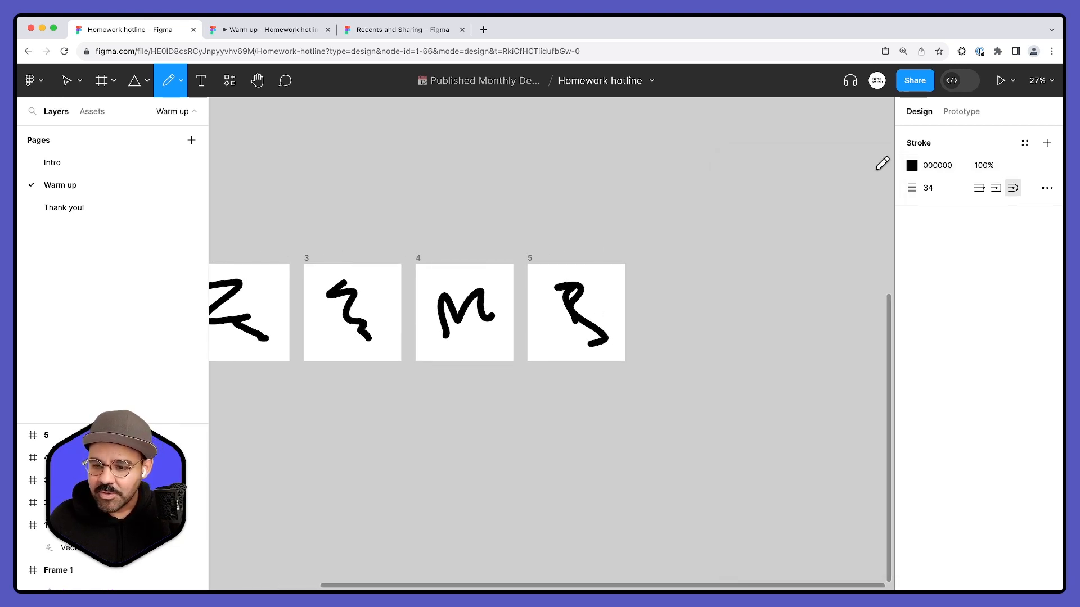
scroll(788, 197, "left", 3)
key("Escape")
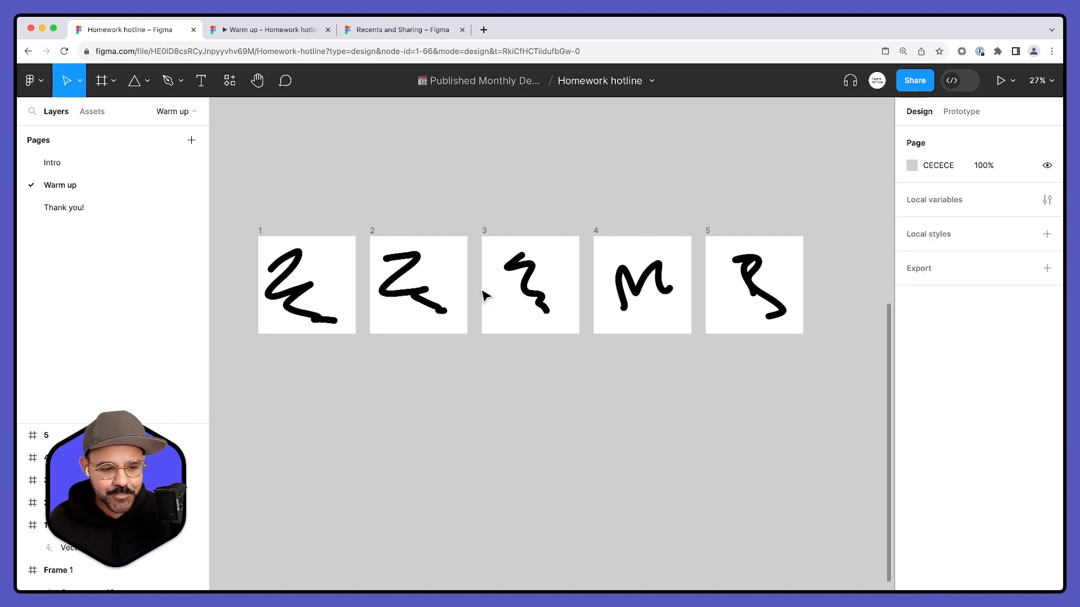
scroll(340, 194, "down", 2)
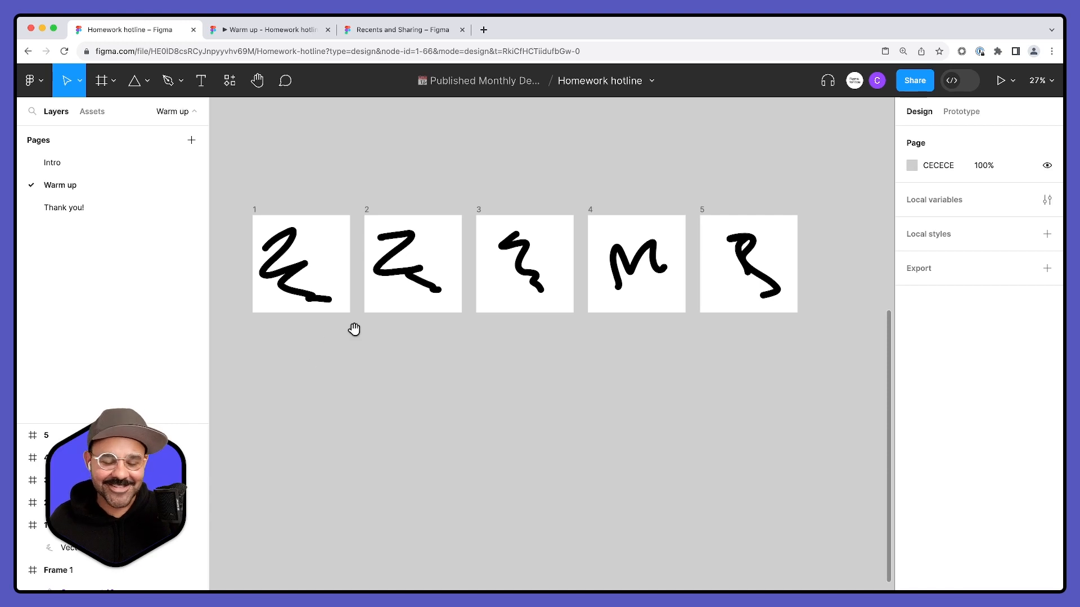
scroll(352, 327, "up", 2)
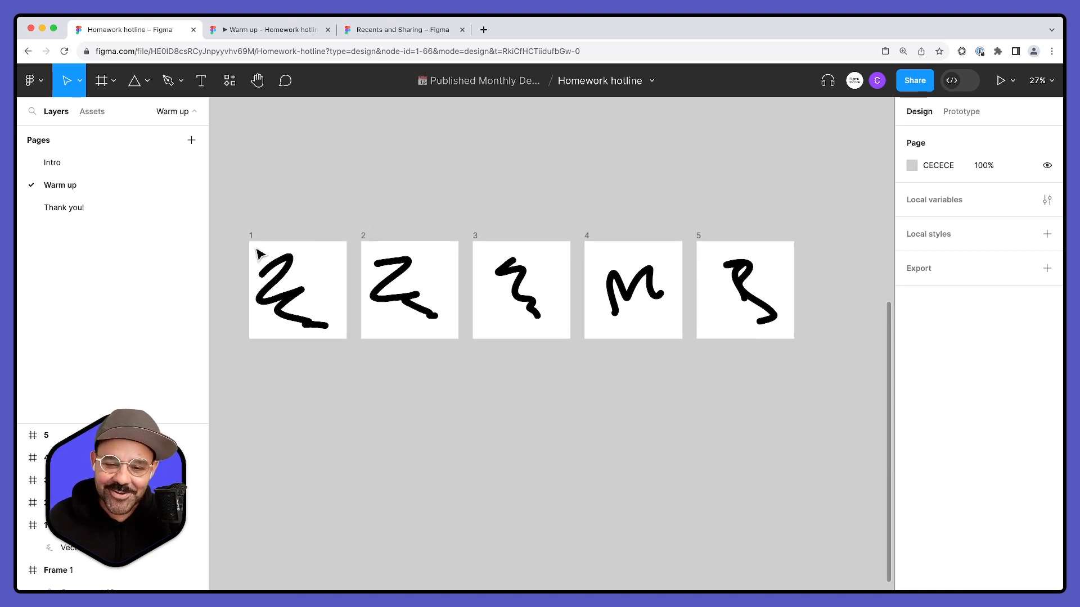
left_click_drag(701, 188, 704, 156)
scroll(636, 211, "down", 1)
scroll(639, 217, "down", 1)
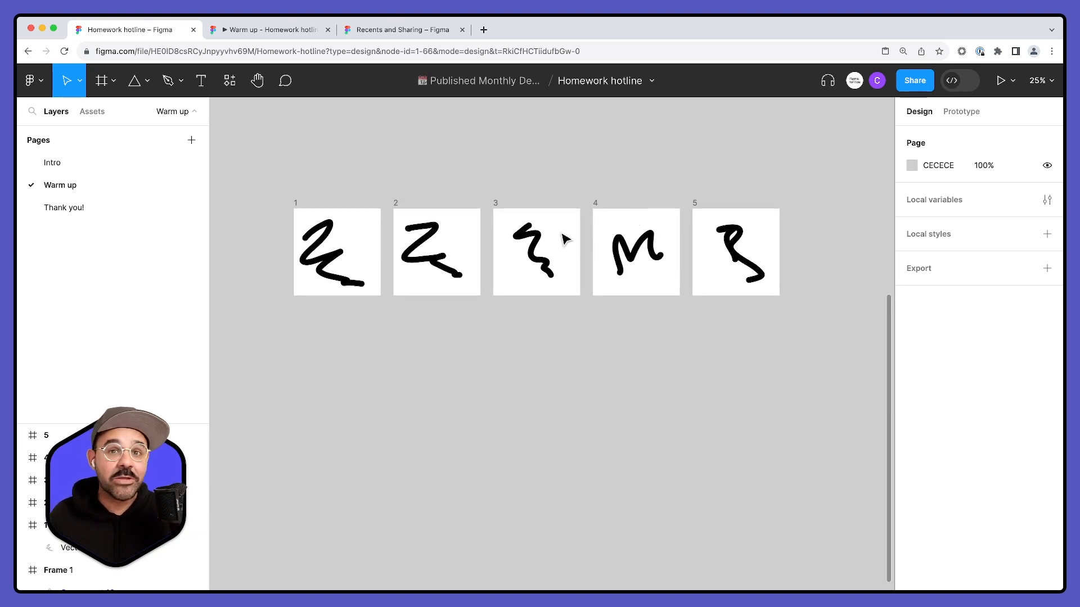
scroll(542, 250, "up", 1)
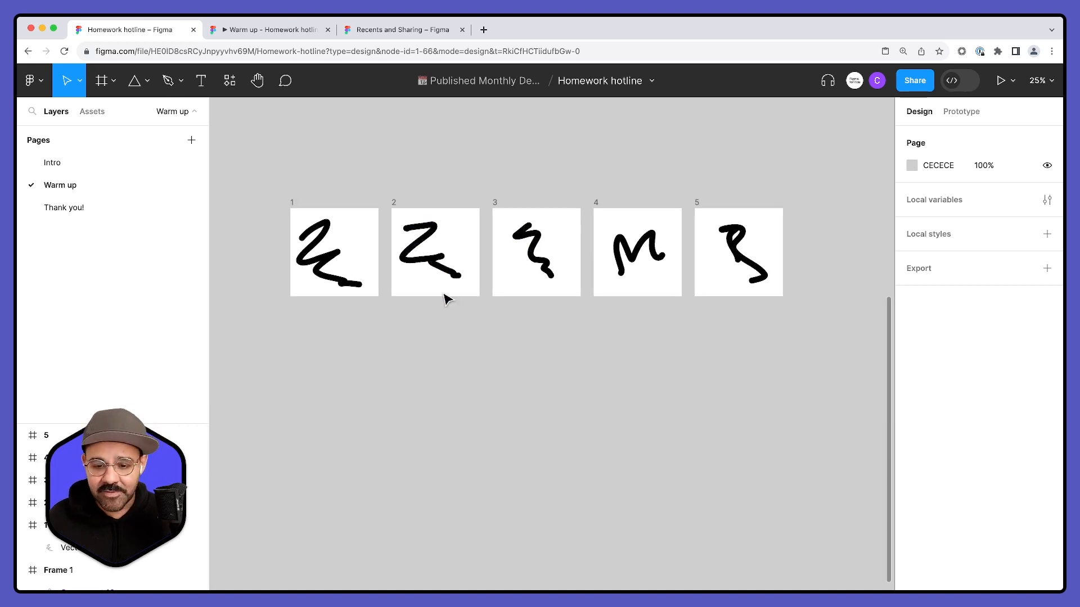
left_click_drag(446, 305, 448, 331)
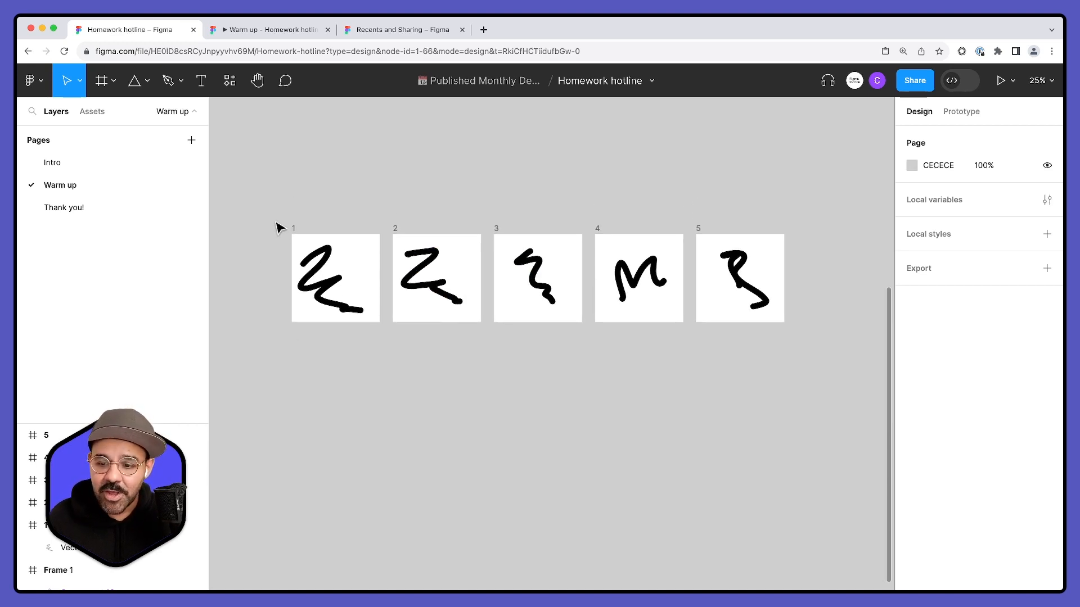
- Create a prototype connection from frame 1 to frame 2
key("shift+e")
left_click(304, 241)
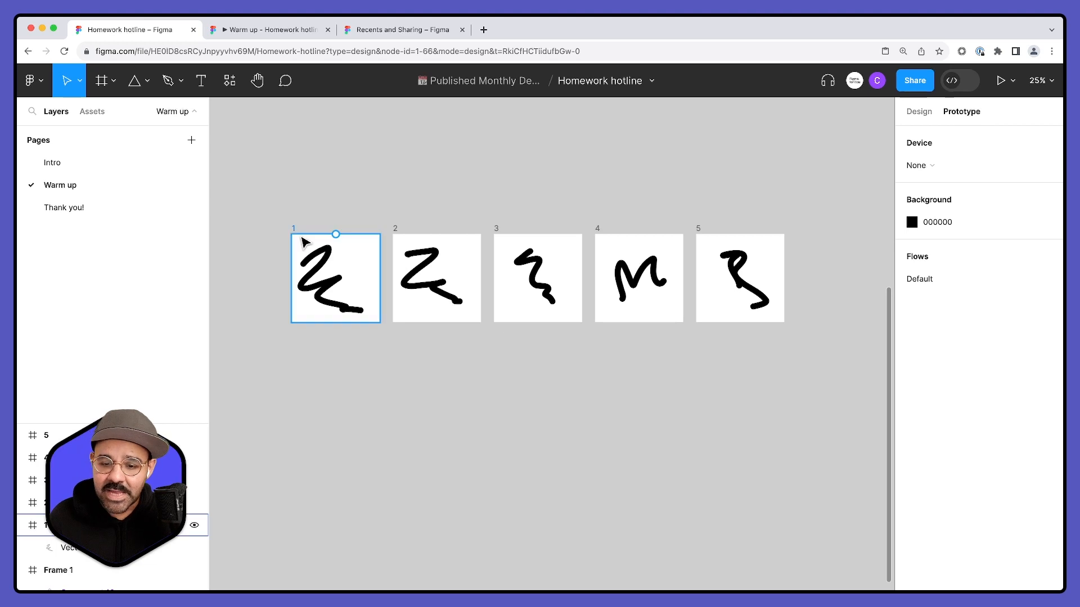
left_click(304, 241)
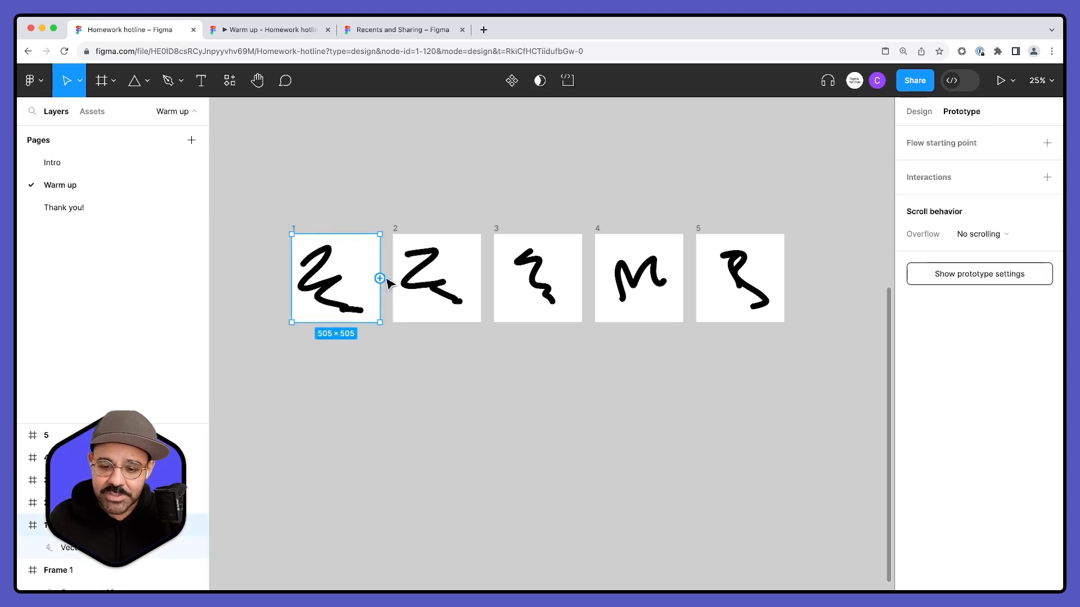
left_click_drag(379, 278, 430, 278)
left_click_drag(401, 321, 534, 210)
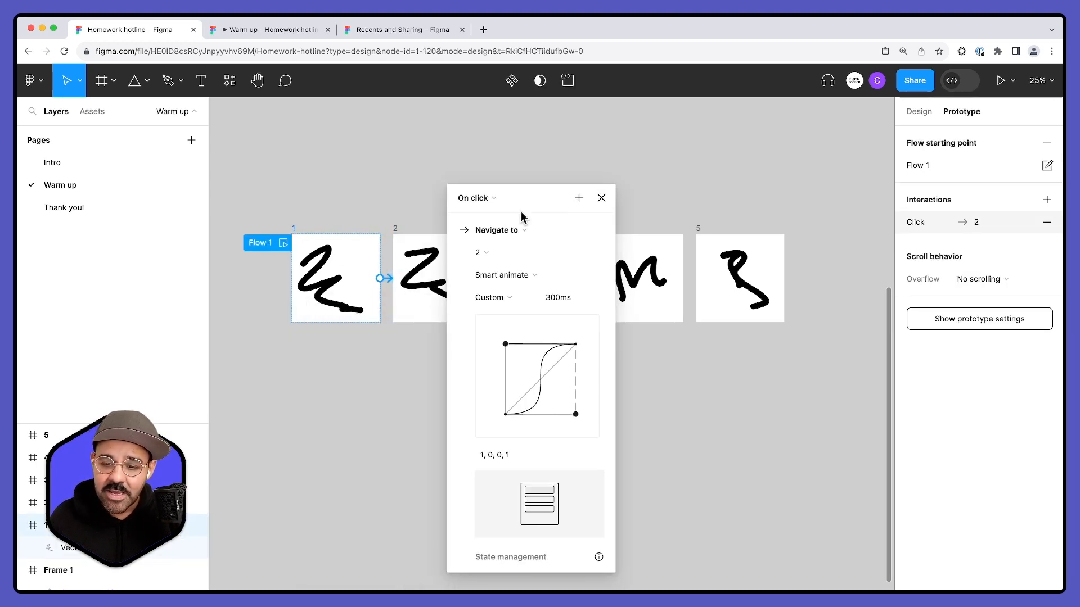
- Set the trigger of the interaction from frame 1 to frame 2 to After delay with a 50 ms delay
left_click(492, 203)
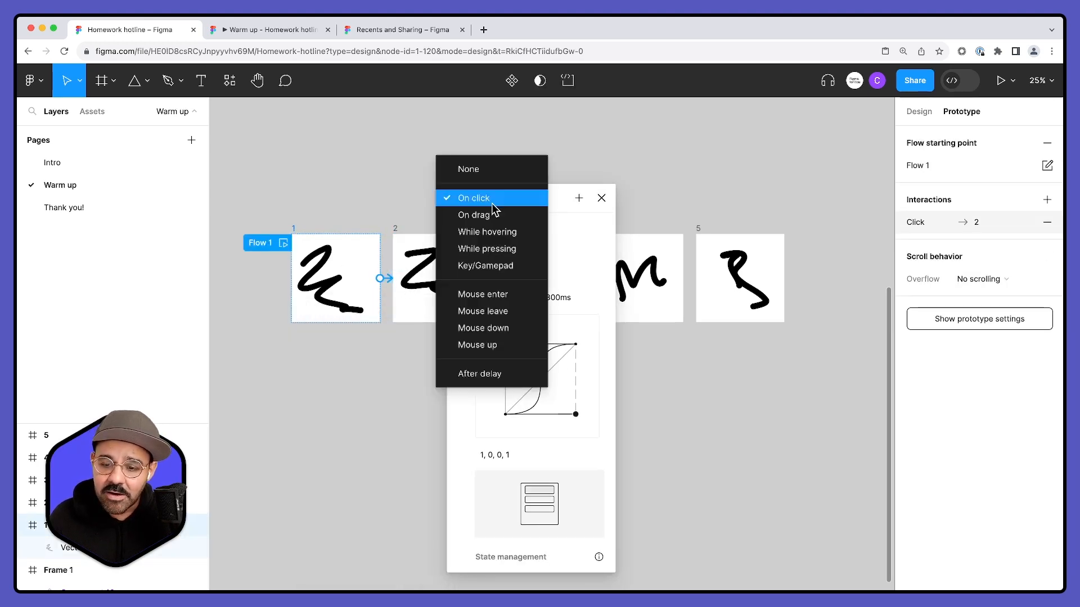
left_click(485, 374)
left_click_drag(531, 201, 545, 158)
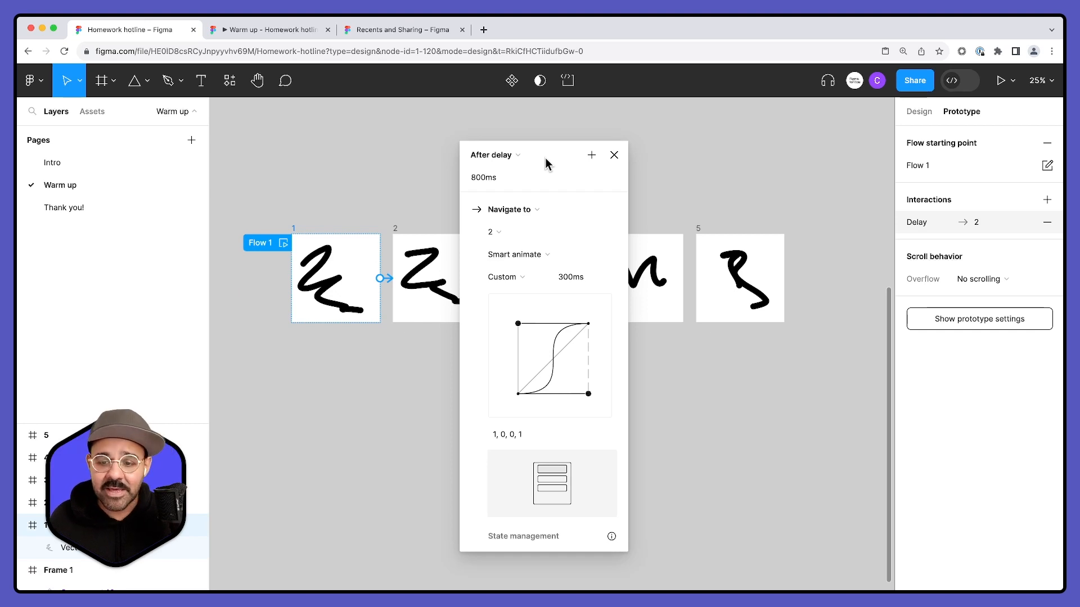
left_click(492, 178)
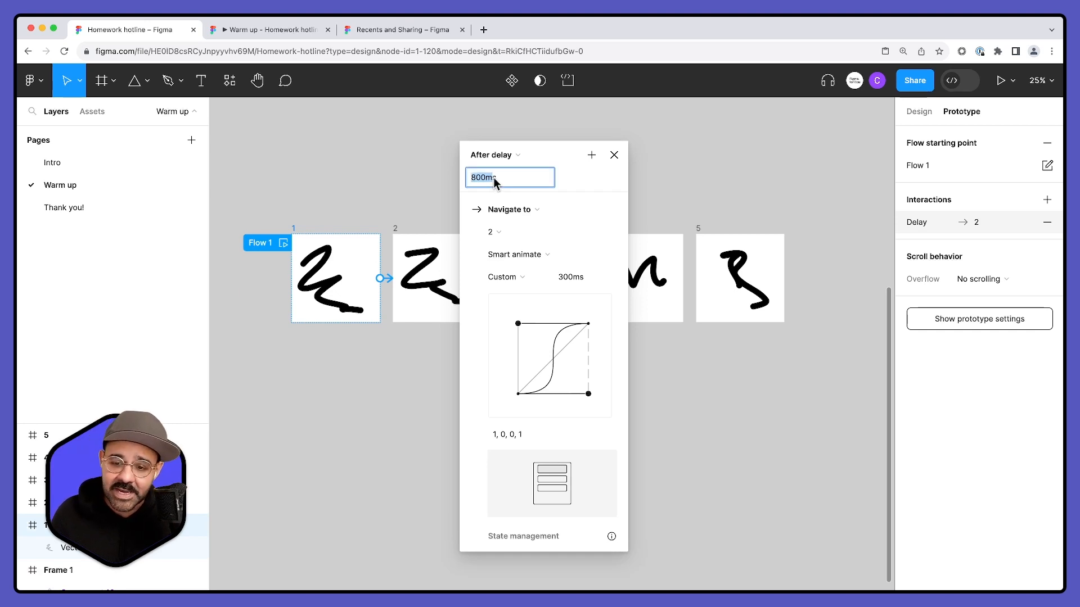
type("50")
key("Return")
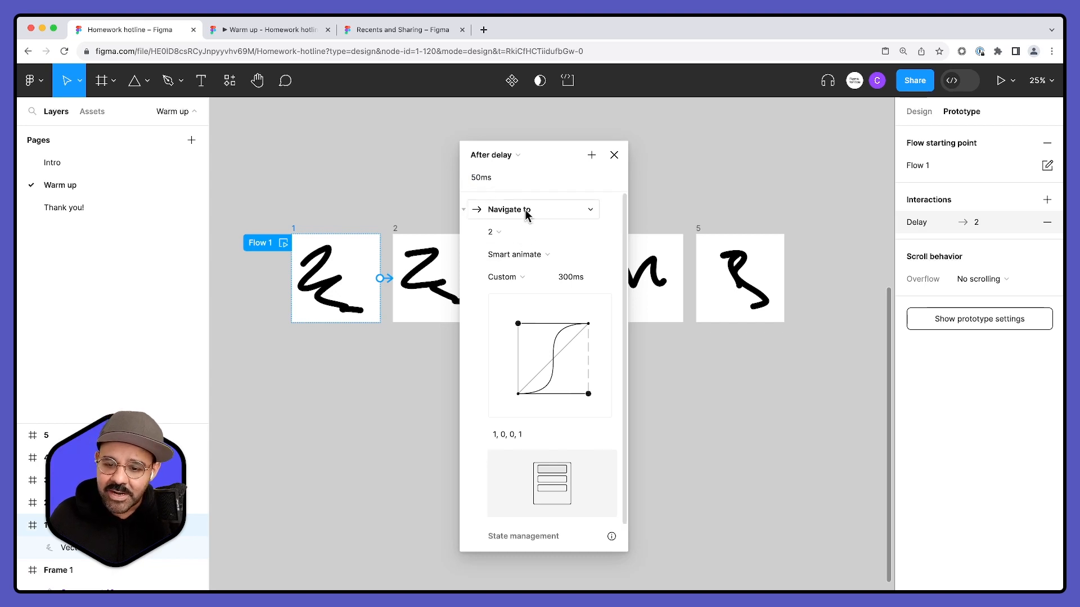
- Change the interaction's animation to Instant and close its settings
left_click(506, 277)
left_click(472, 330)
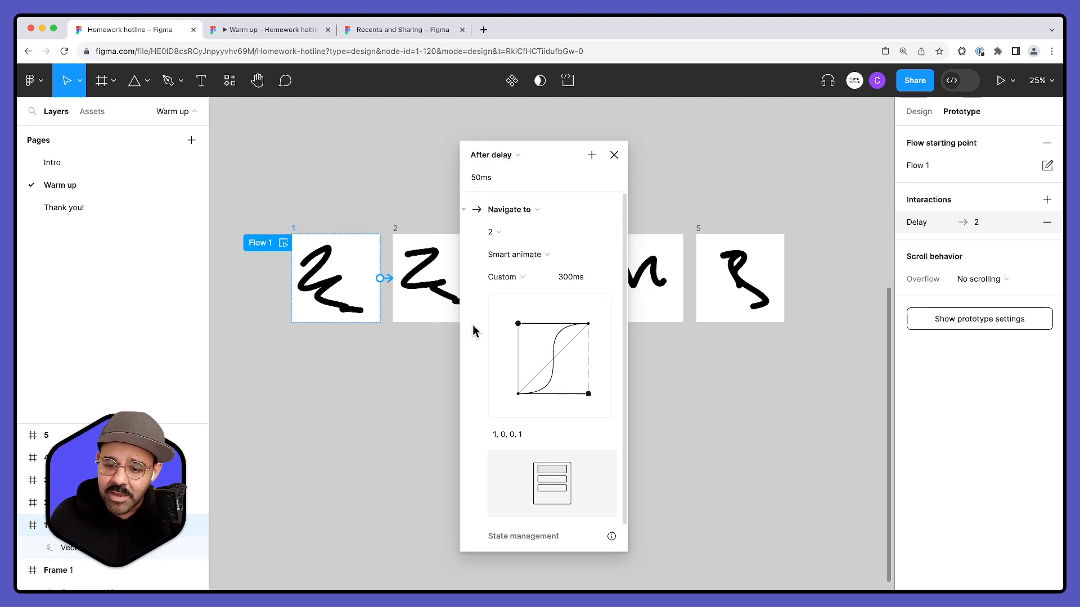
left_click(514, 255)
left_click(518, 221)
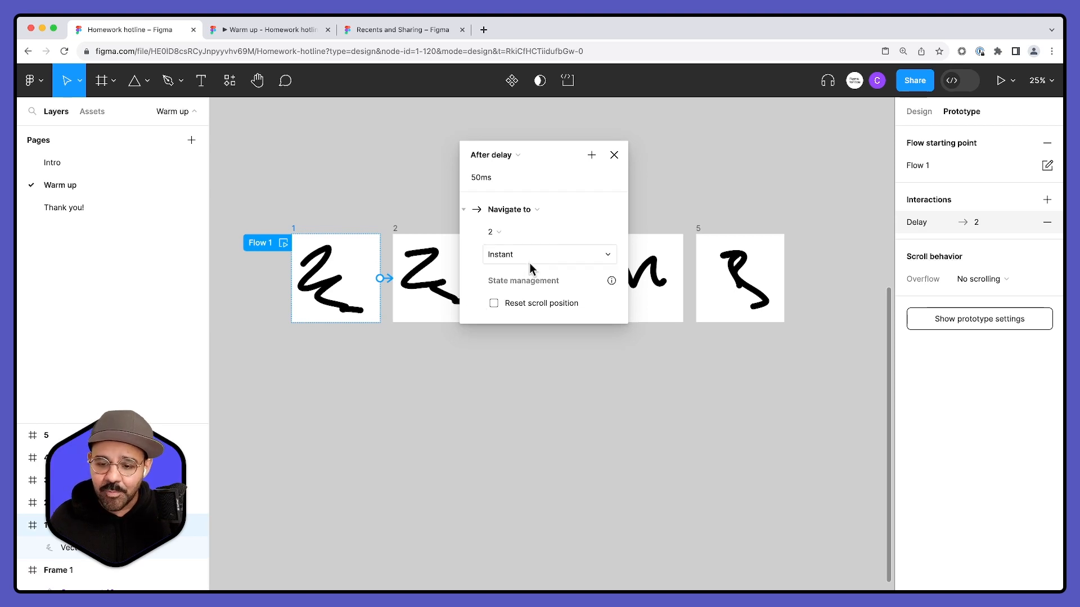
left_click(614, 154)
key("Escape")
- Review the trigger, delay and animation settings of the connection from frame 1 to frame 2
scroll(378, 277, "up", 2)
left_click(393, 280)
scroll(410, 285, "down", 2)
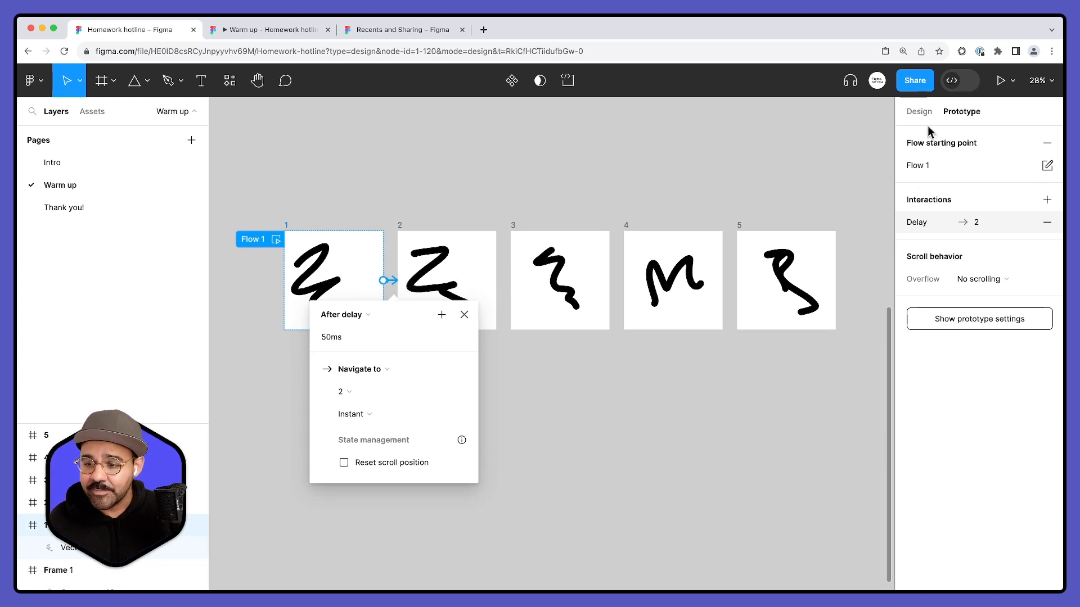
left_click(919, 111)
left_click(956, 112)
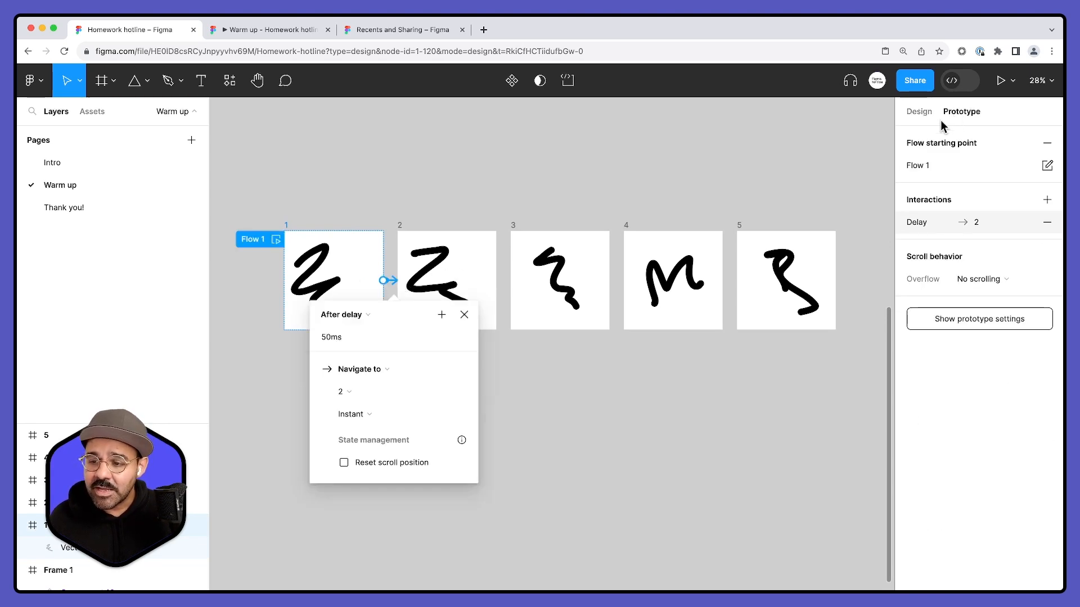
left_click(500, 196)
- Copy frame 1's delay interaction and paste it onto frames 2, 3, 4 and 5
left_click(286, 226)
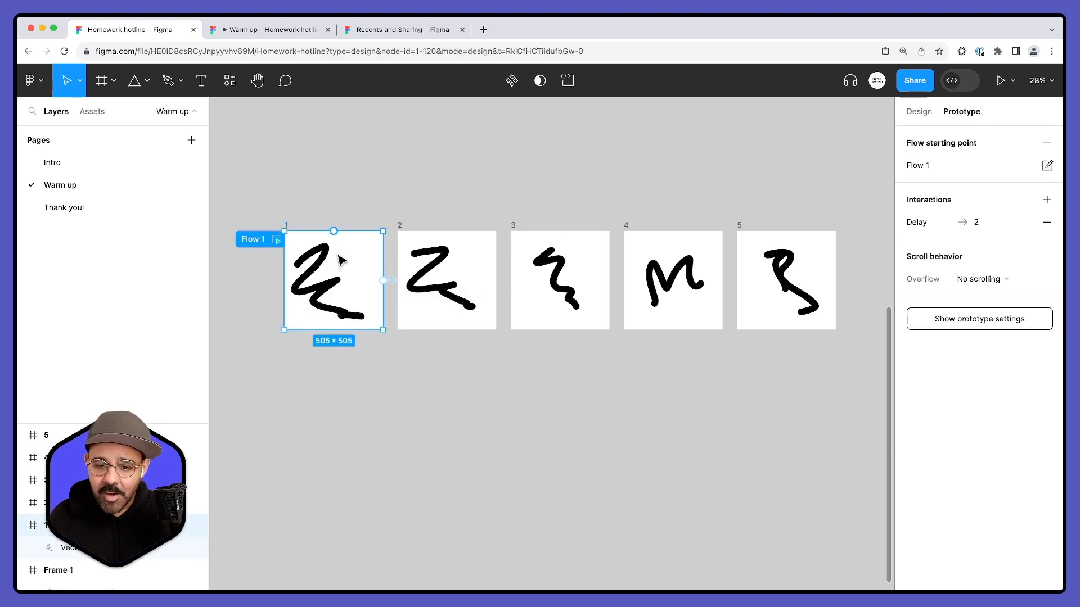
scroll(308, 244, "up", 2)
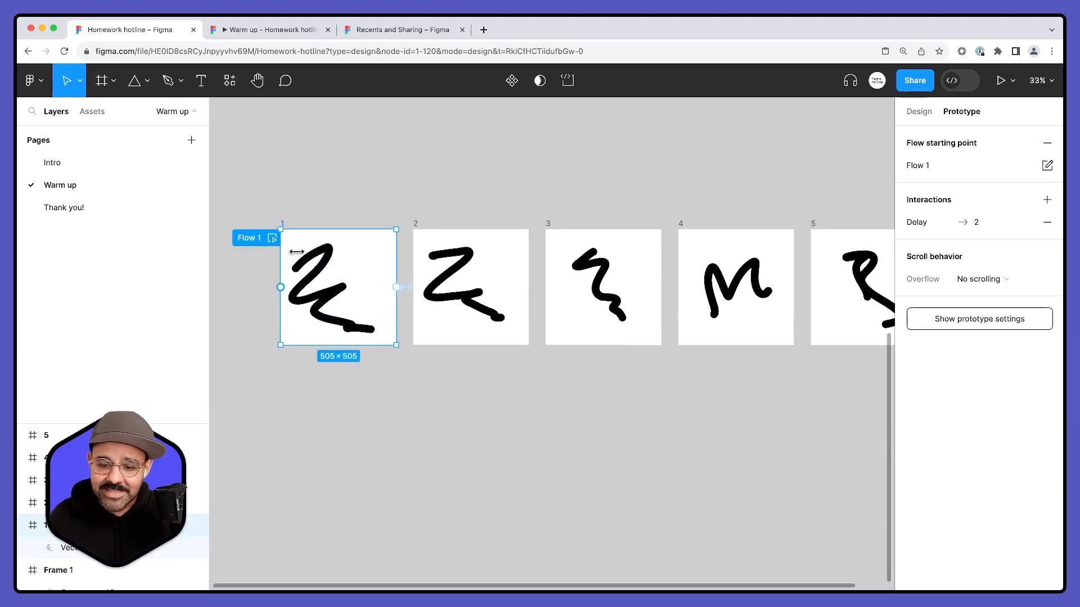
left_click(900, 226)
left_click(899, 226)
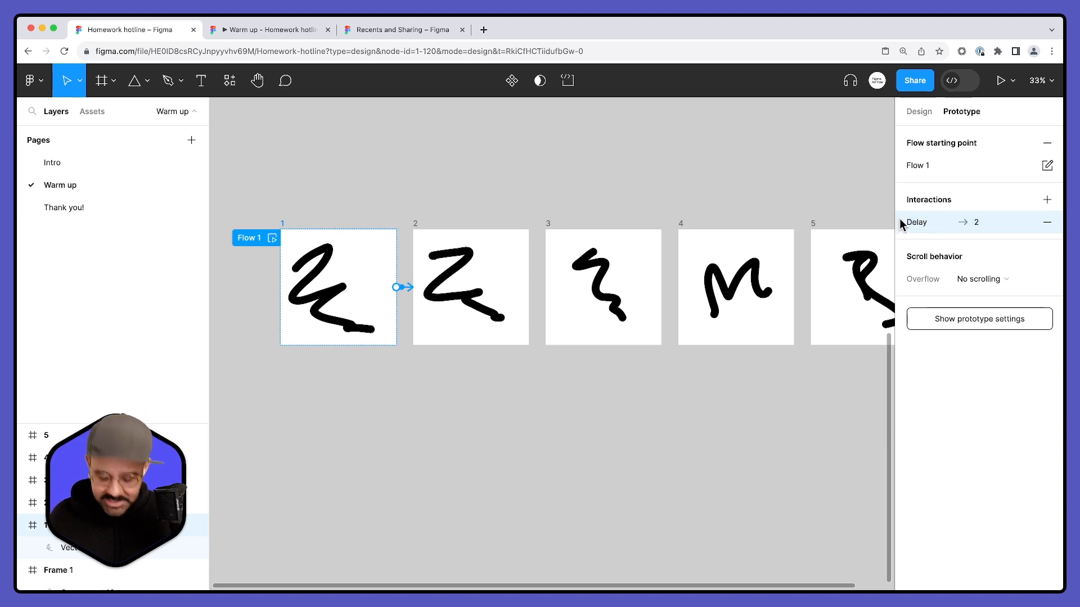
left_click(618, 179)
key("shift+1")
left_click(380, 224)
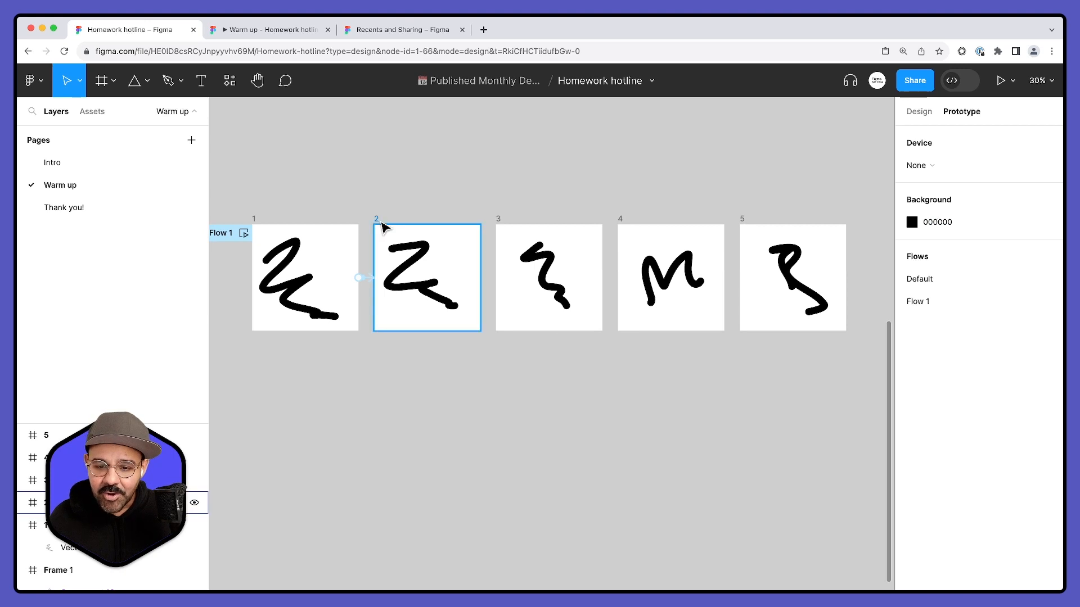
left_click(499, 223, "shift")
left_click(708, 224, "shift")
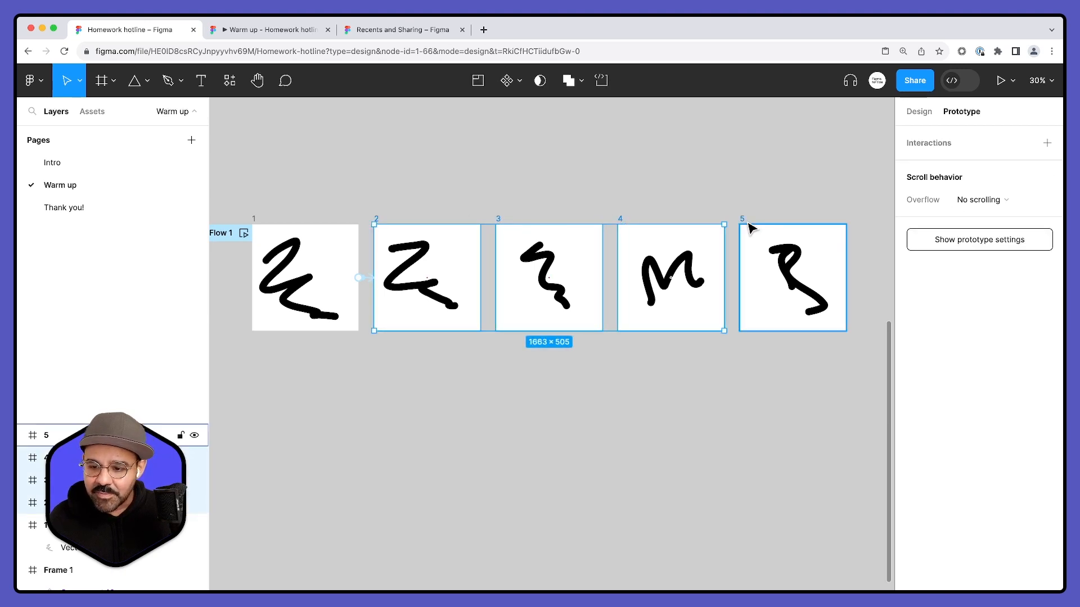
left_click(744, 220, "shift")
key("super+v")
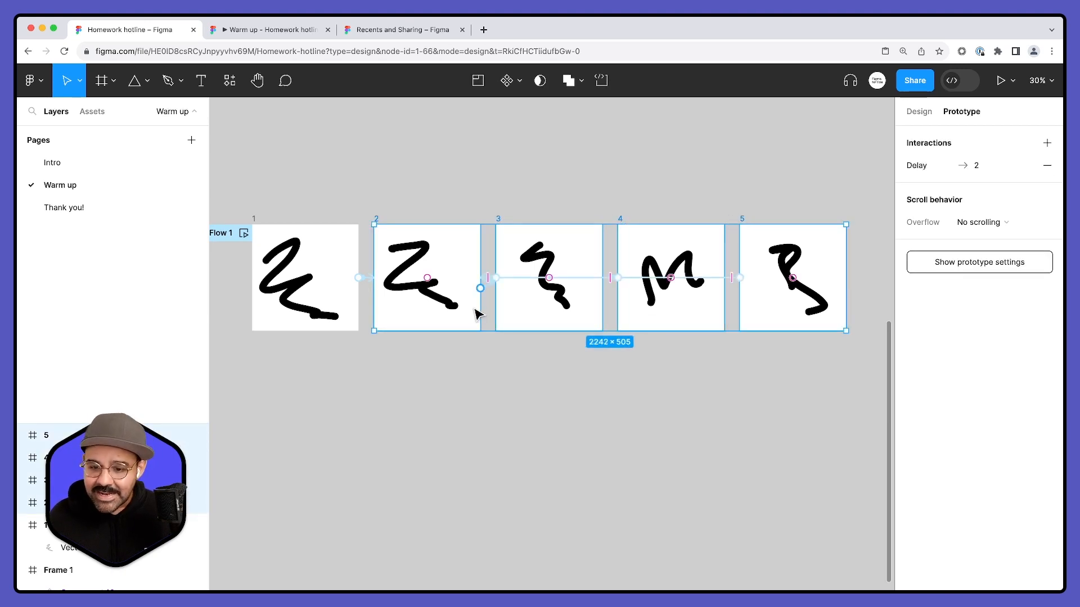
left_click(494, 423)
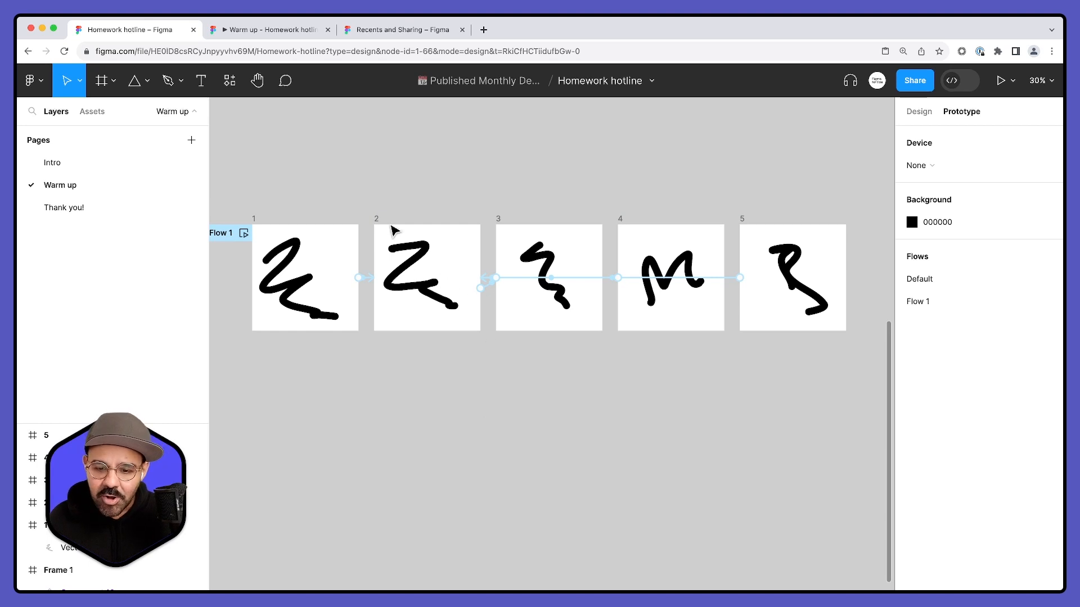
- Try retargeting frame 2's delay interaction to frame 3 and undo the change
left_click(396, 234)
scroll(490, 292, "up", 10)
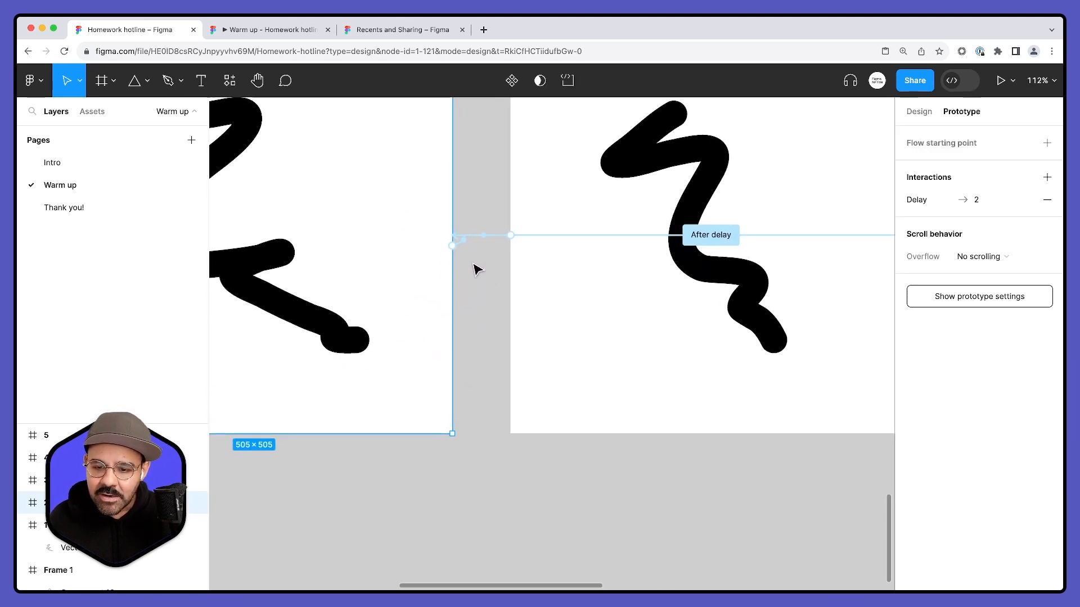
left_click_drag(458, 245, 517, 284)
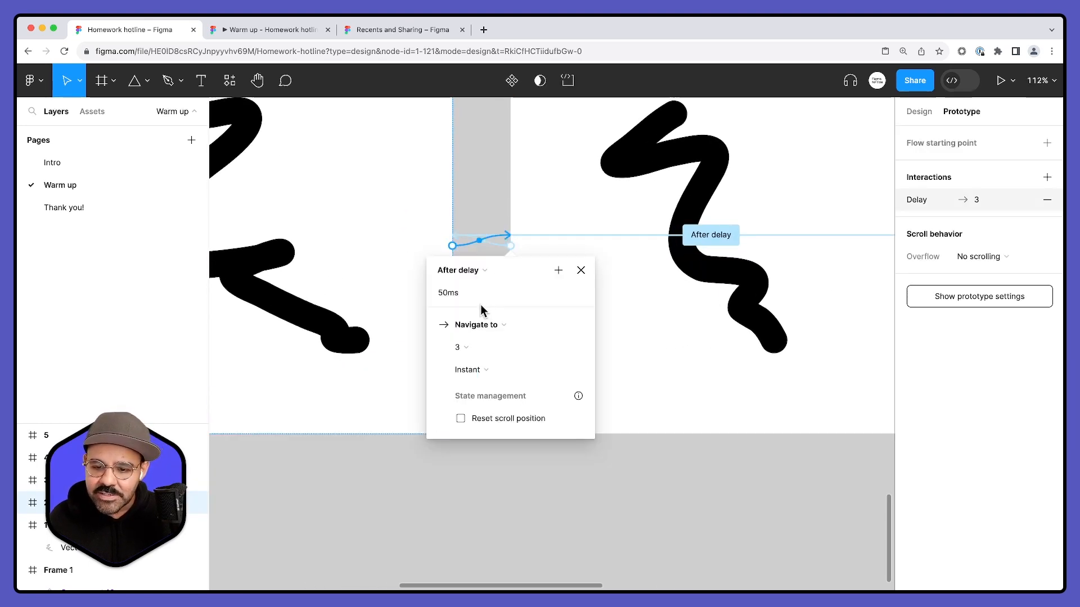
key("super+z")
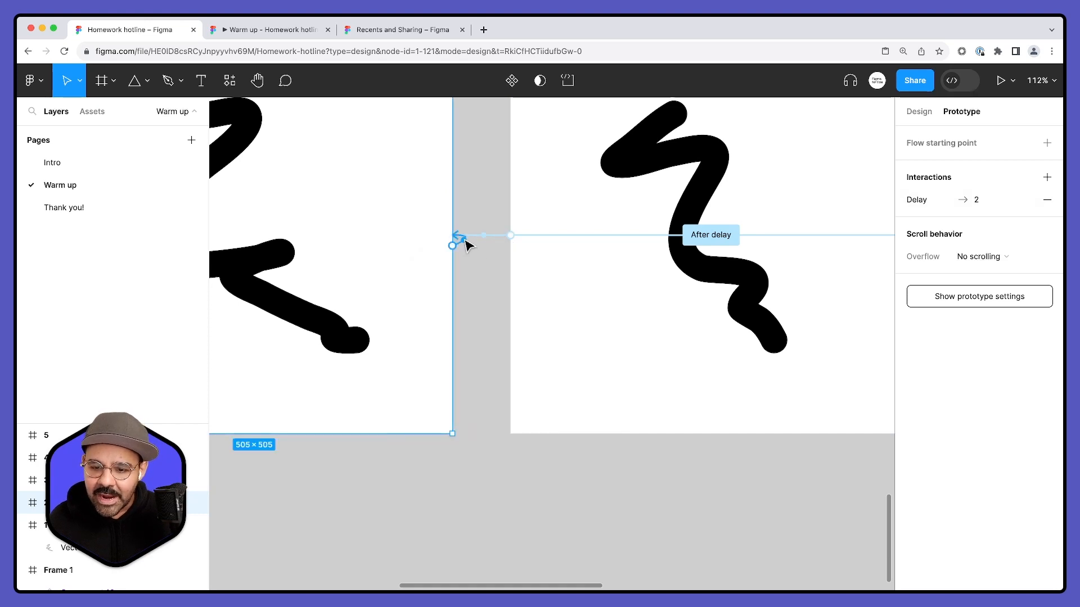
- Retarget frame 5's delay interaction to frame 1 and move frame 5 below the row, under frame 4
scroll(466, 245, "up", 10)
scroll(453, 239, "down", 10)
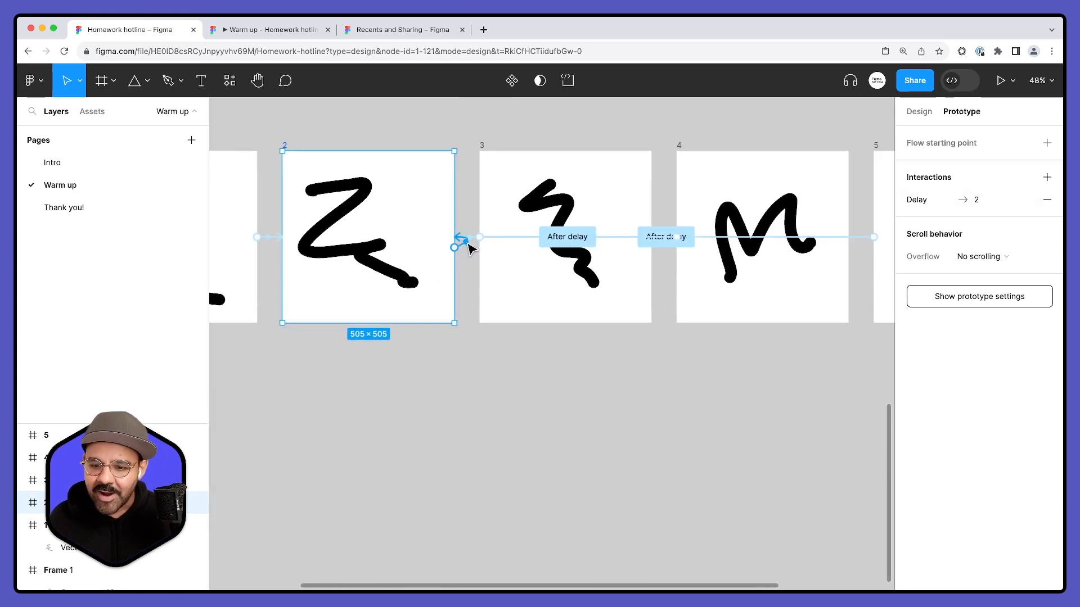
scroll(696, 336, "down", 1)
left_click_drag(822, 261, 378, 213)
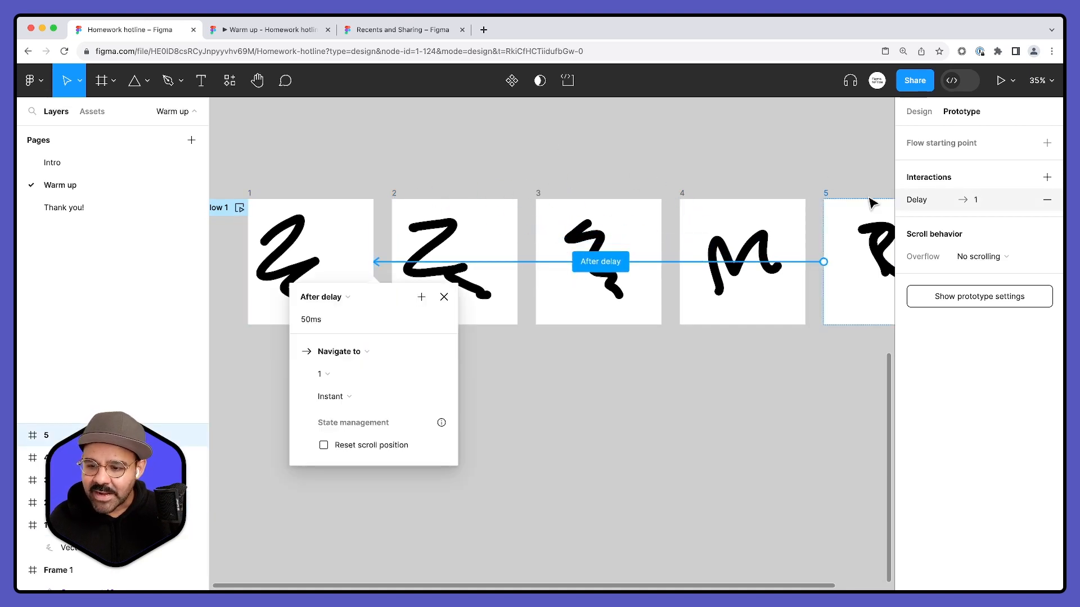
left_click(846, 175)
left_click_drag(834, 197, 817, 366)
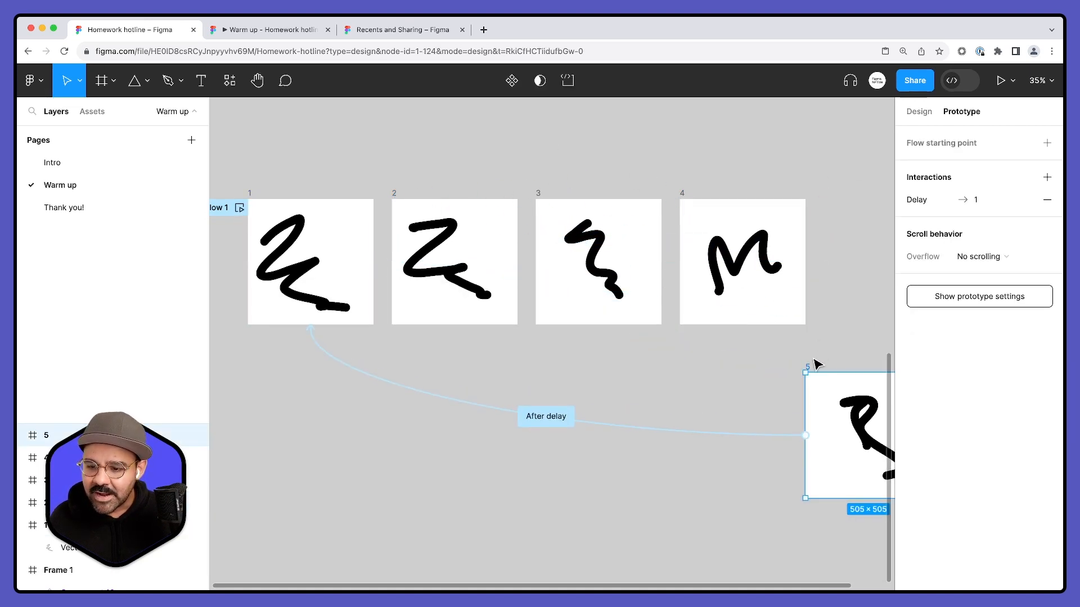
- Retarget the delay interactions so that frame 4 leads to frame 5, frame 3 to frame 4, and frame 2 to frame 3
left_click(686, 188)
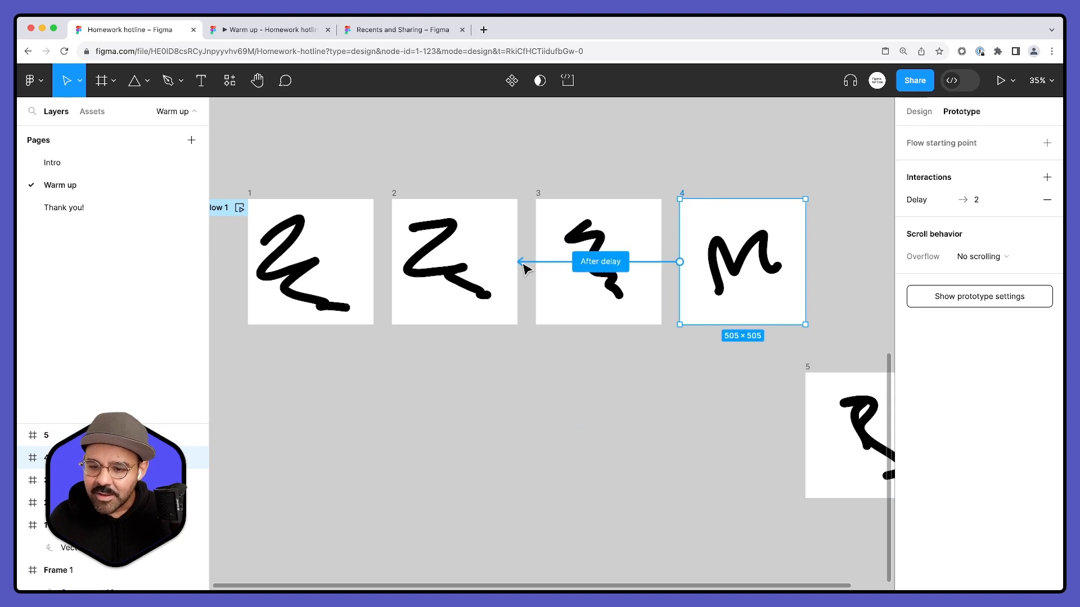
left_click_drag(742, 324, 816, 450)
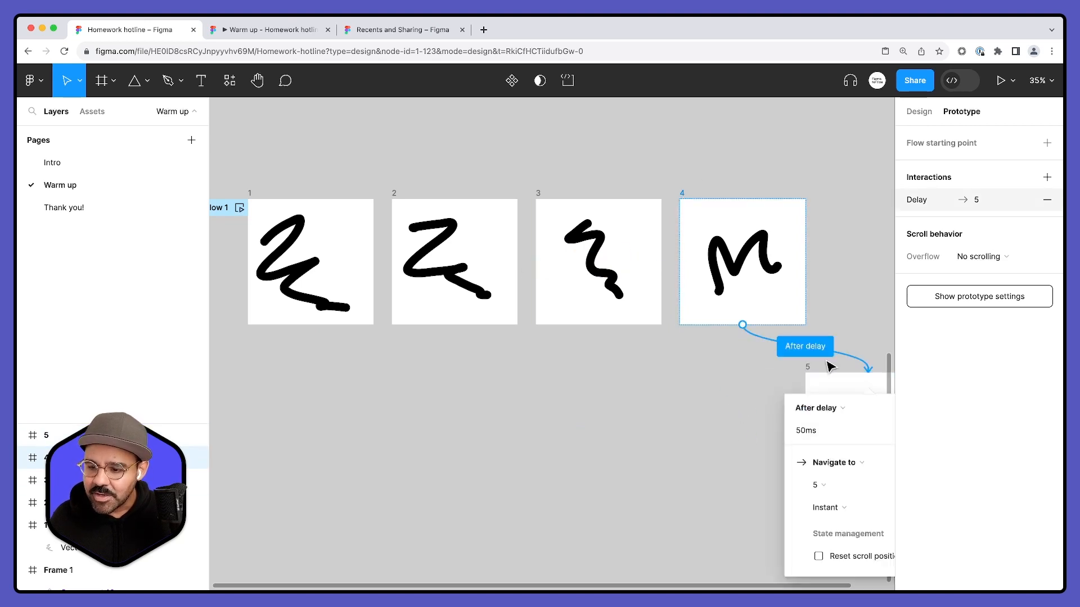
left_click(538, 194)
left_click_drag(527, 262, 692, 279)
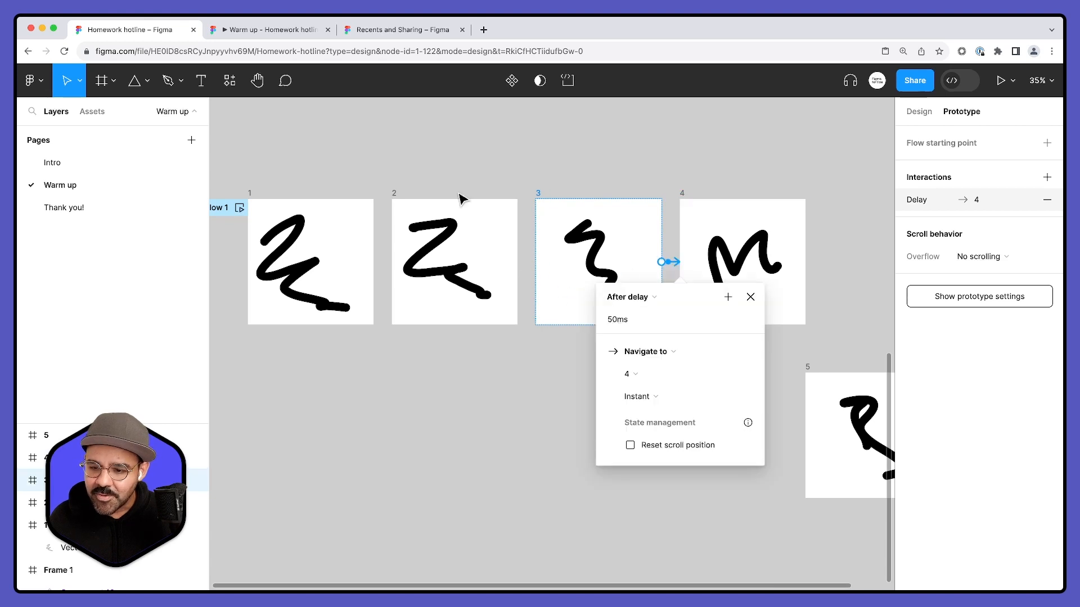
left_click(396, 195)
left_click_drag(539, 266, 562, 282)
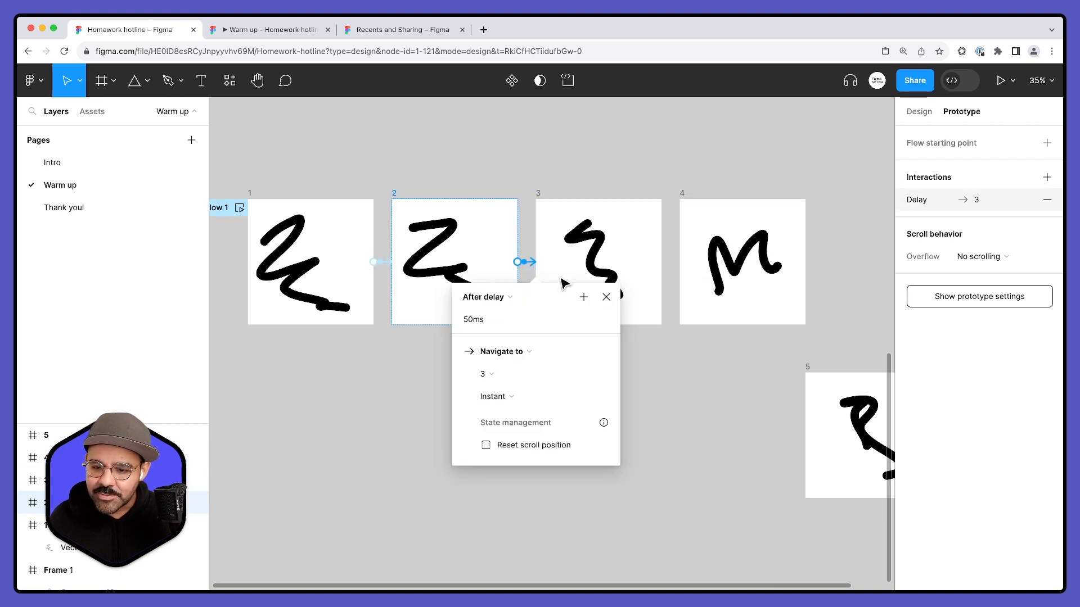
left_click(687, 369)
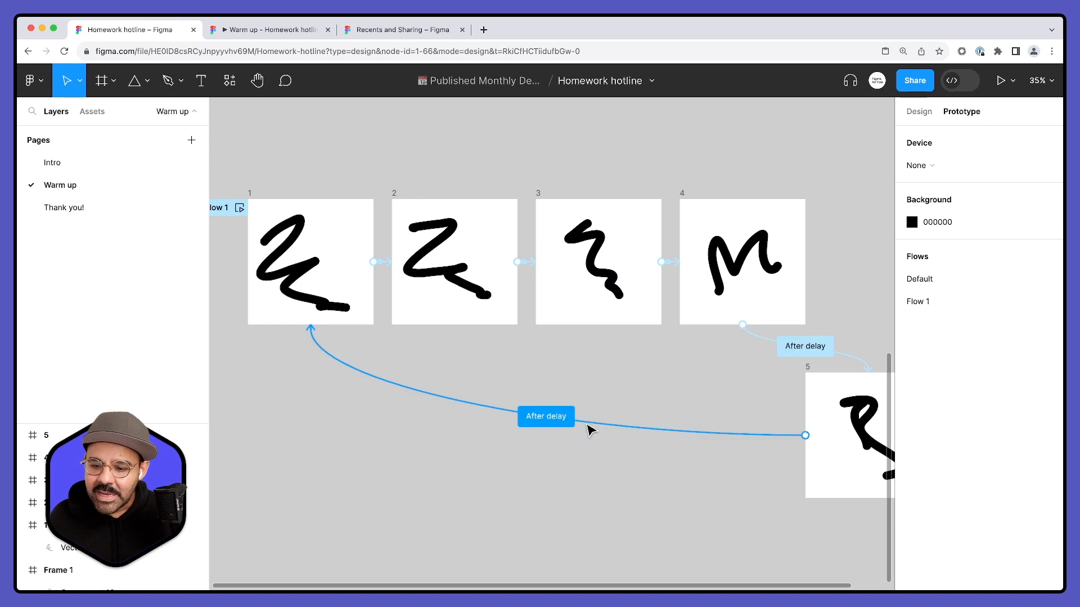
- Check the interaction settings of the connection looping from frame 5 back to frame 1
left_click(547, 416)
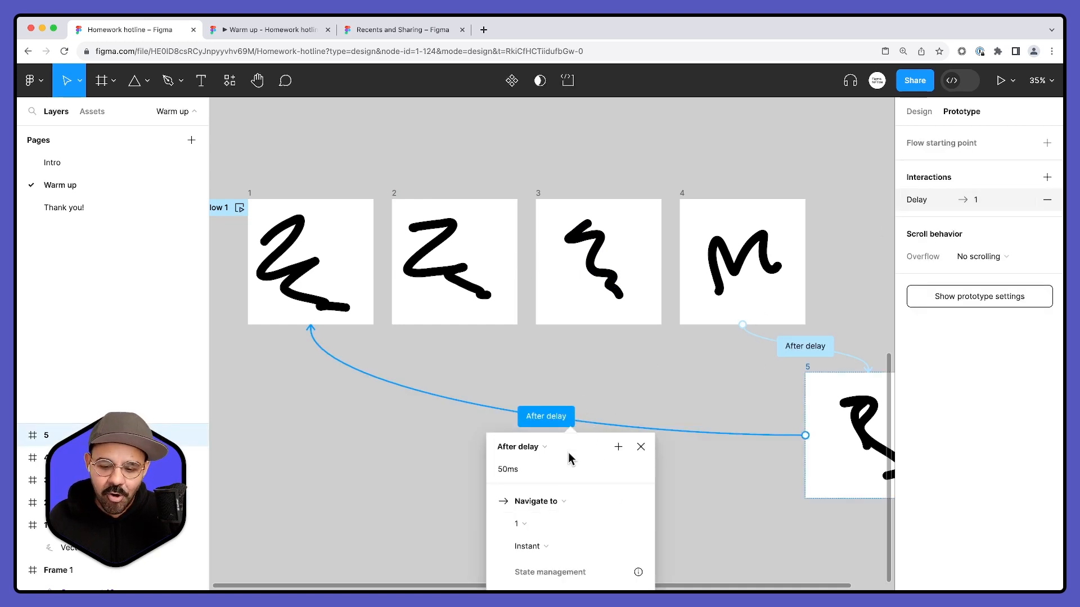
left_click(471, 453)
scroll(457, 243, "down", 4)
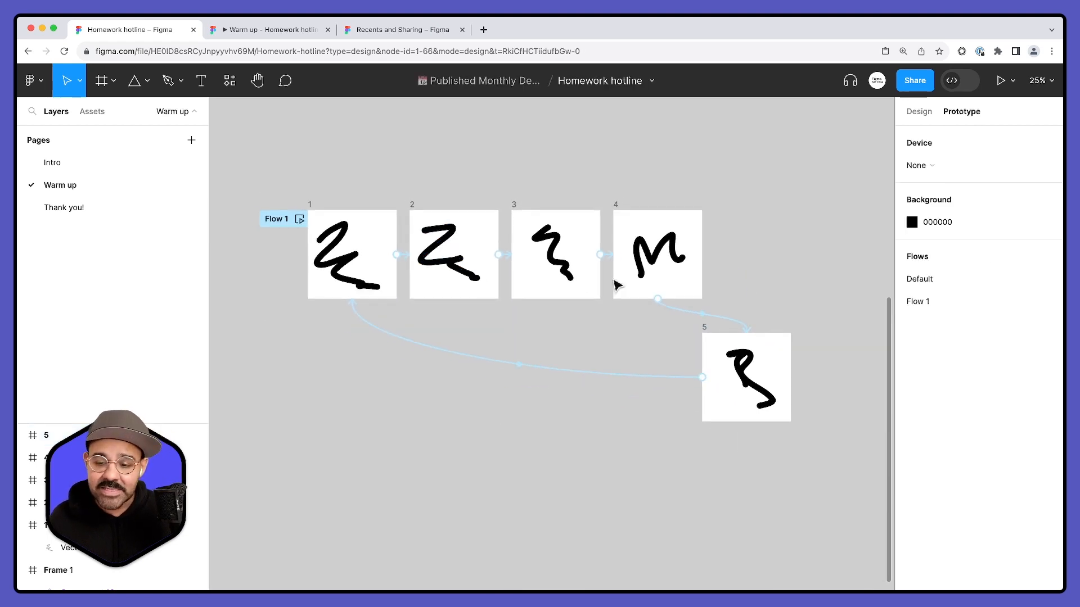
- Move frame 5 back into the row beside frame 4 and preview Flow 1
left_click_drag(710, 335, 740, 212)
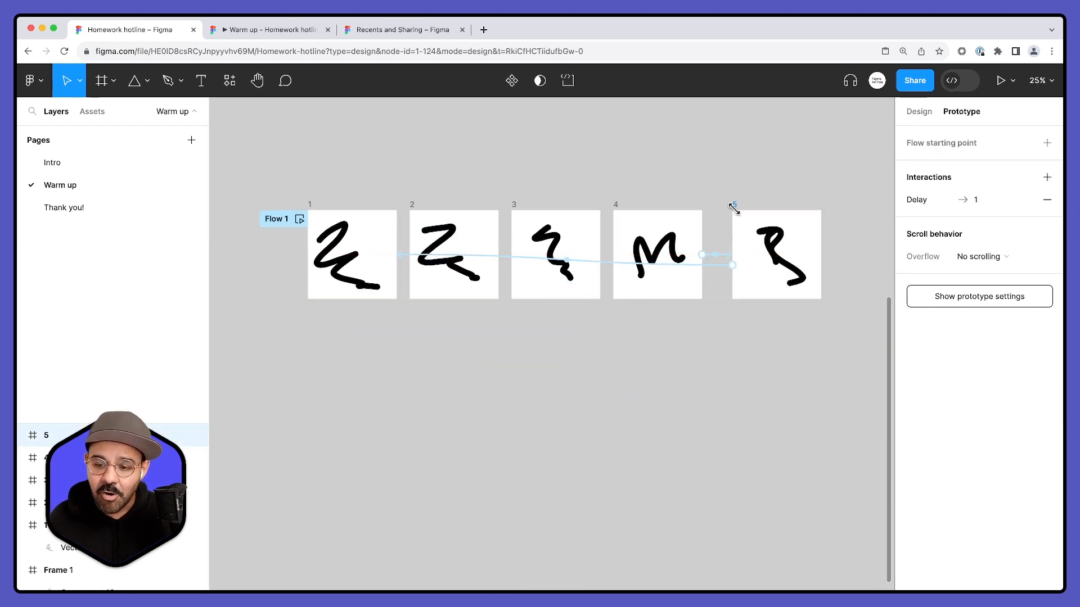
left_click(532, 347)
left_click(299, 220)
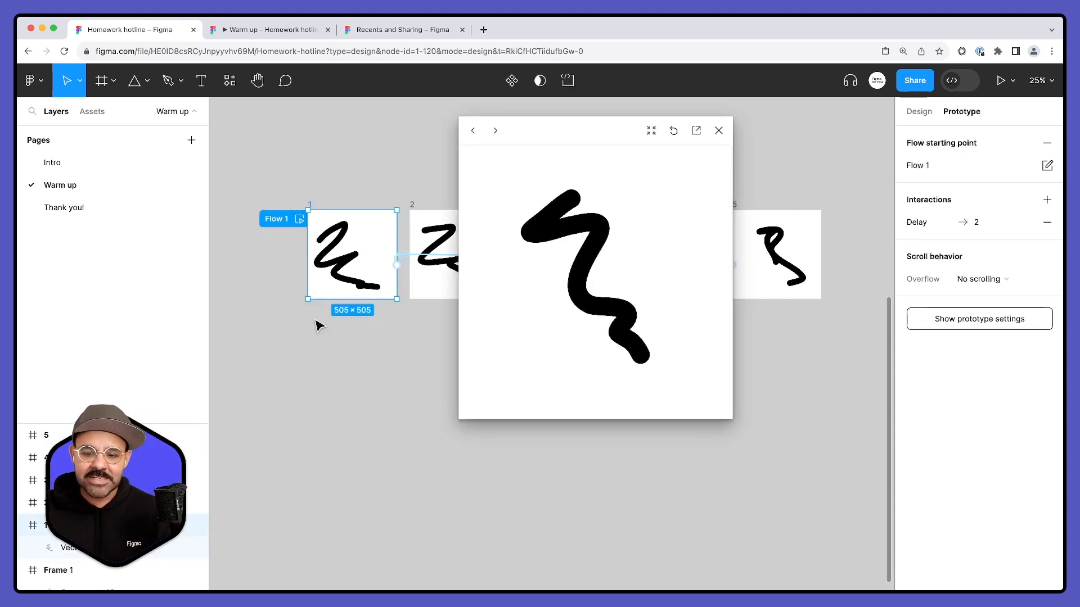
left_click(718, 131)
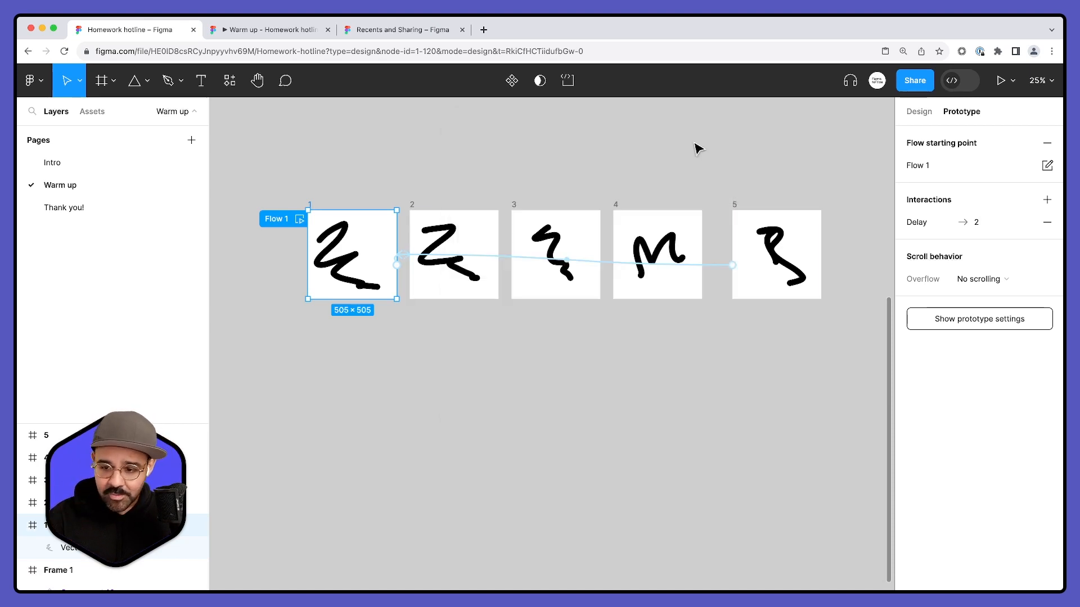
- Move frame 5 closer to frame 4 so the five frames are evenly spaced
scroll(689, 169, "up", 1)
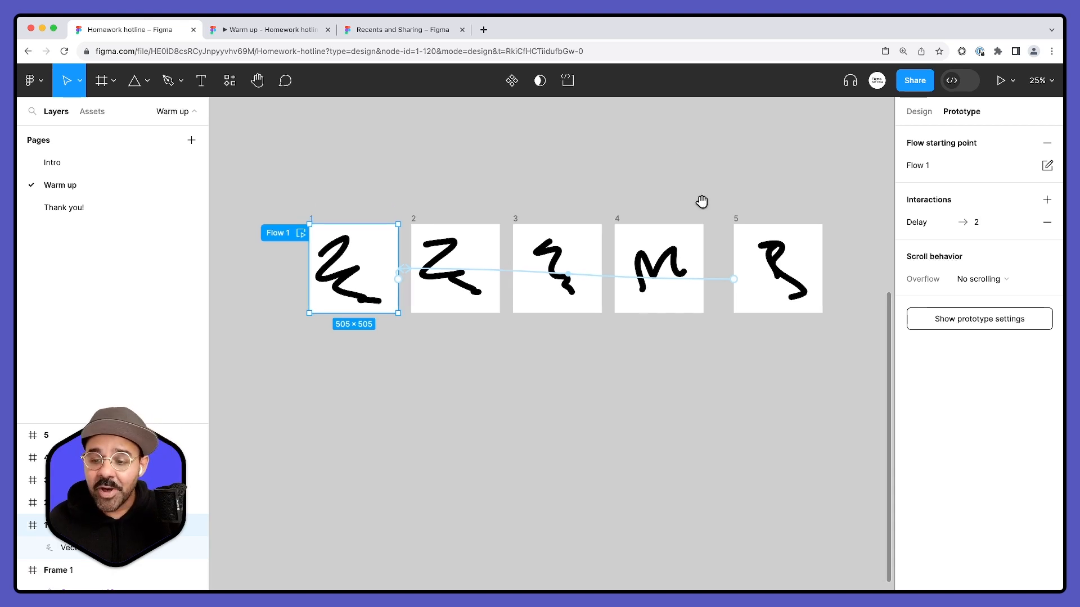
left_click_drag(740, 224, 722, 221)
left_click(827, 236)
- Set the After delay time of all five frames to 20 ms and preview the flow
left_click_drag(853, 181, 304, 371)
mouse_move(366, 354)
left_mouse_down()
mouse_move(568, 283)
mouse_move(774, 254)
left_mouse_up()
mouse_move(851, 349)
left_mouse_down()
mouse_move(677, 280)
mouse_move(282, 188)
left_mouse_up()
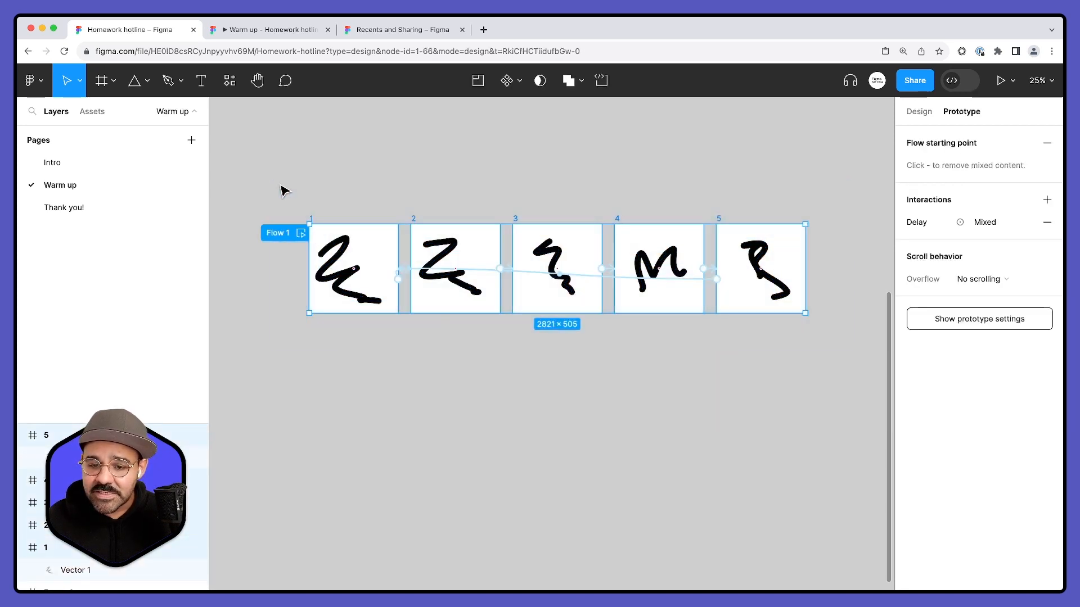
left_click(918, 224)
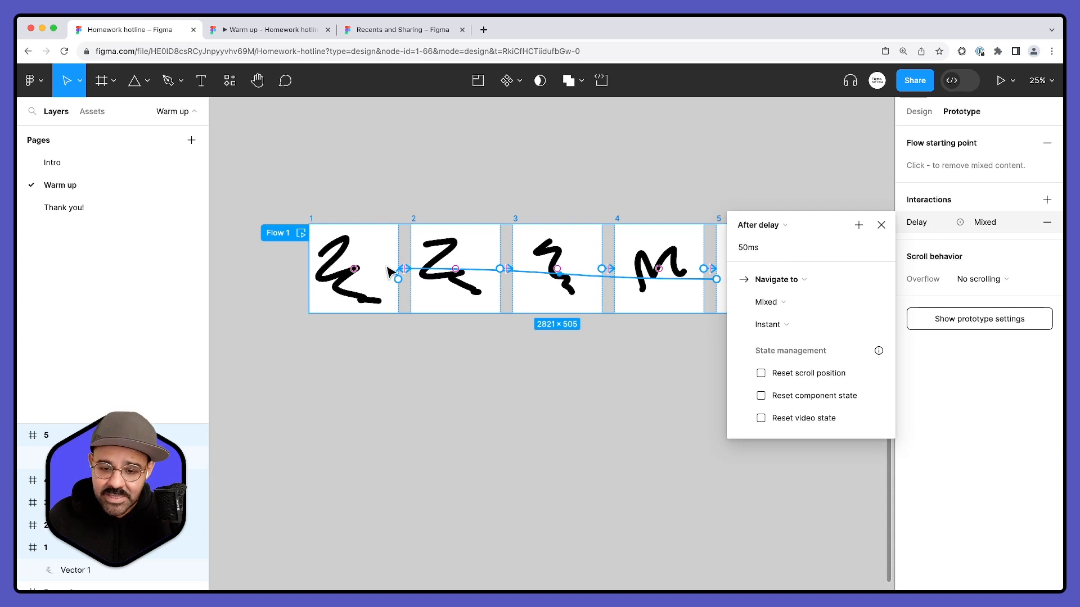
left_click(769, 252)
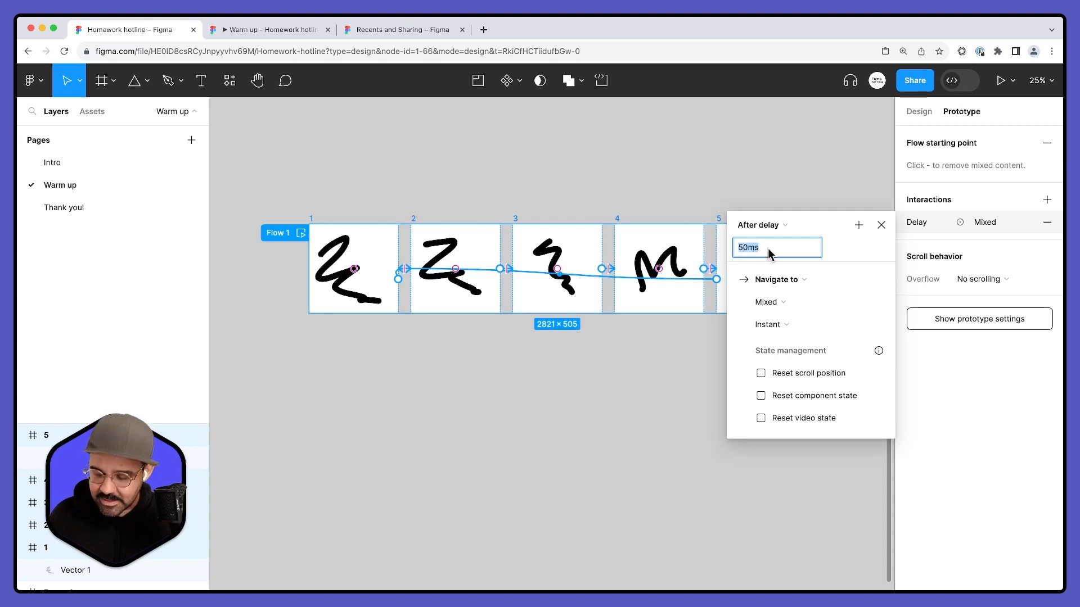
type("30")
key("Return")
left_click(379, 376)
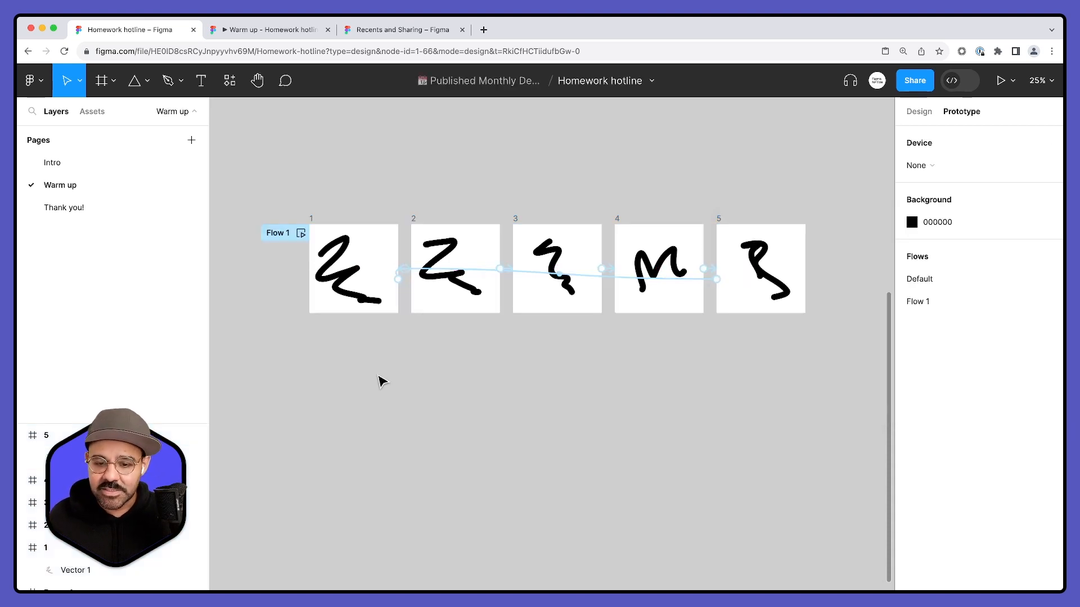
left_click(302, 233)
left_click(715, 127)
- Set the After delay time of all five frames to 100 ms and preview the flow
left_click_drag(285, 210, 877, 229)
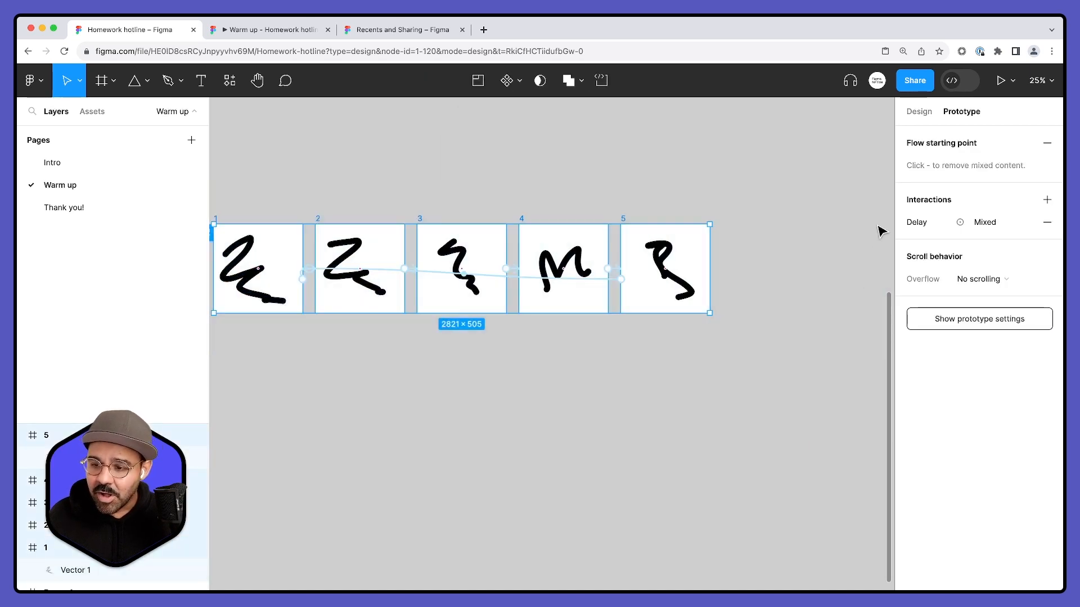
left_click_drag(450, 190, 529, 197)
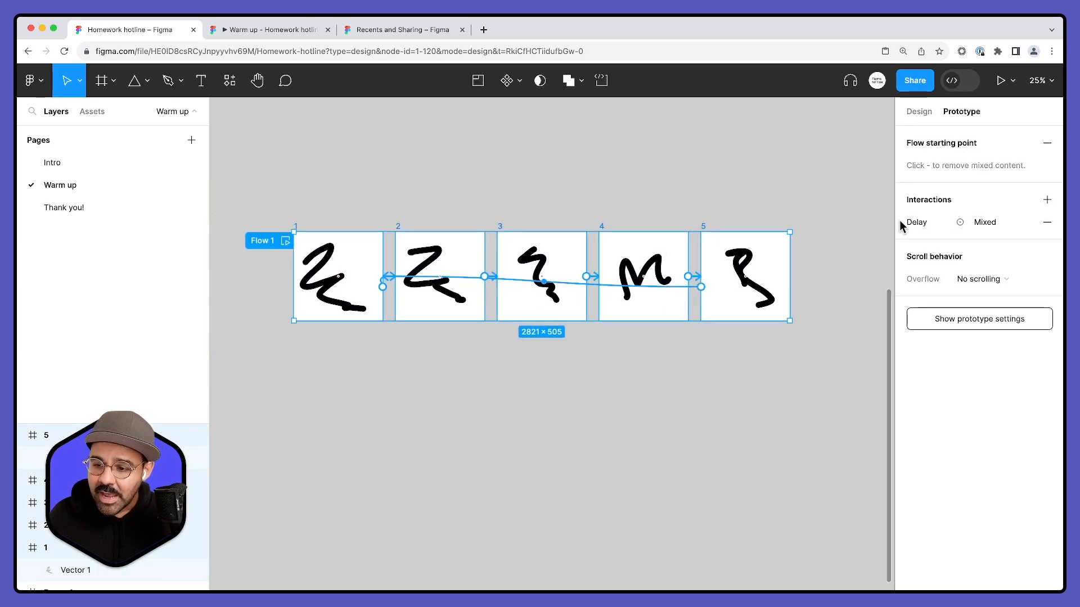
left_click(907, 221)
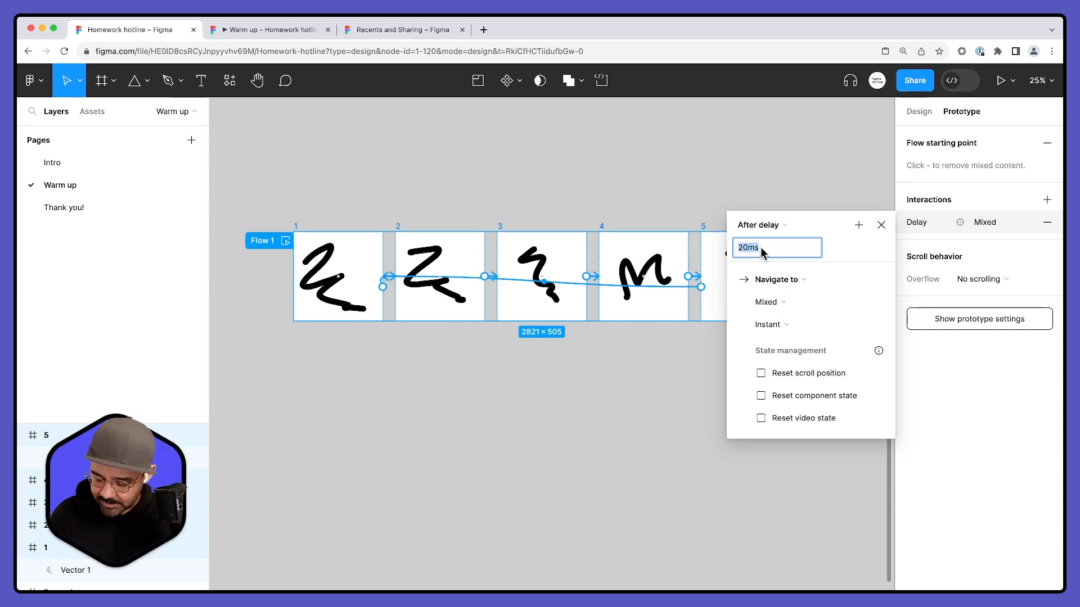
type("100")
key("Return")
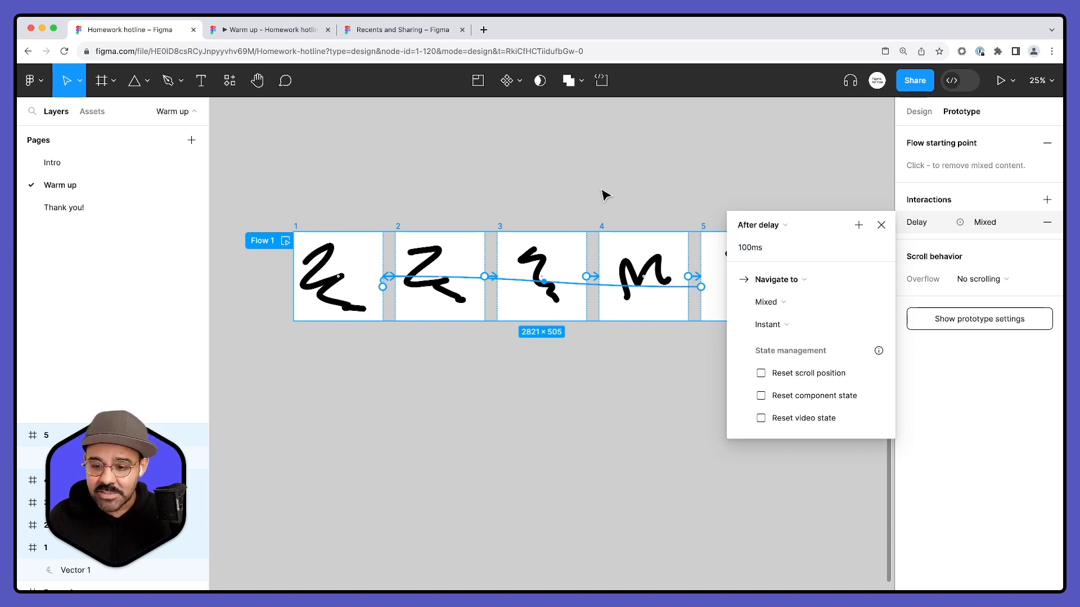
left_click(606, 197)
left_click(285, 240)
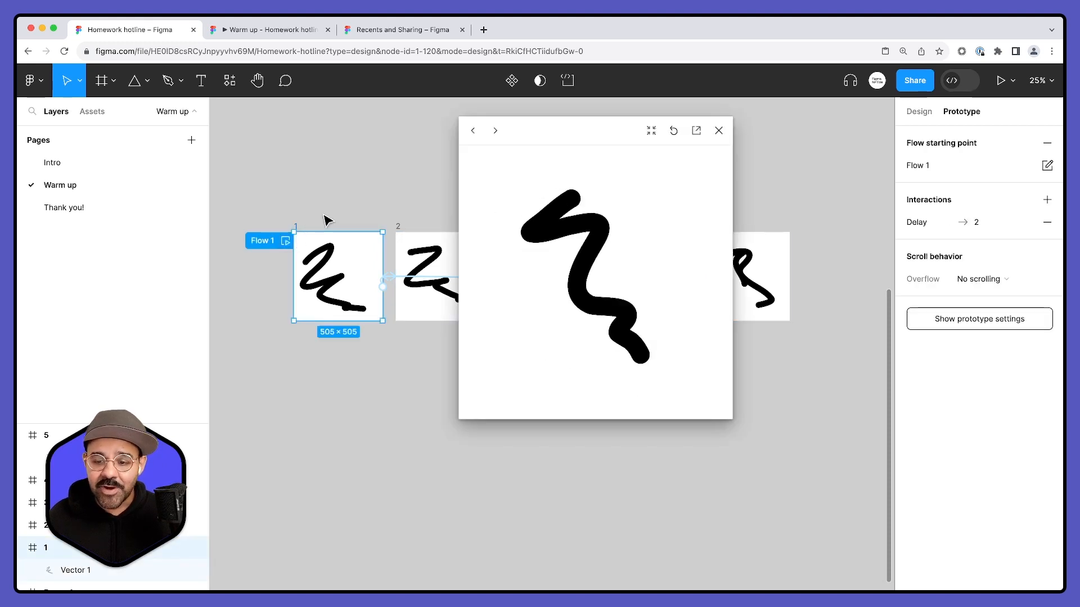
left_click(719, 131)
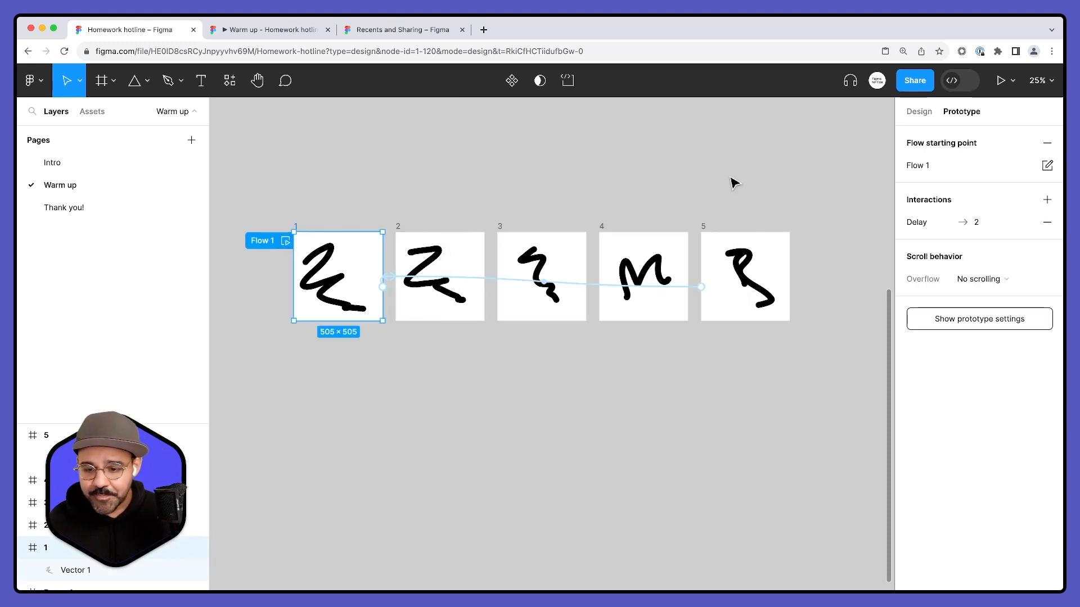
- Create a component set from the five scribble frames
left_click(731, 179)
scroll(670, 159, "right", 2)
scroll(618, 172, "left", 3)
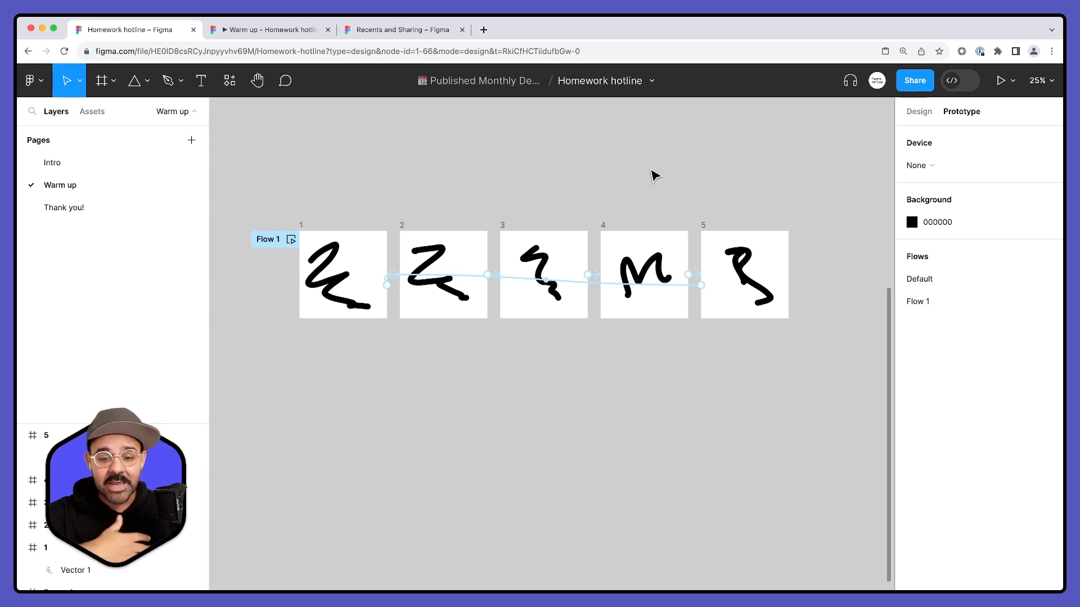
scroll(659, 176, "down", 1)
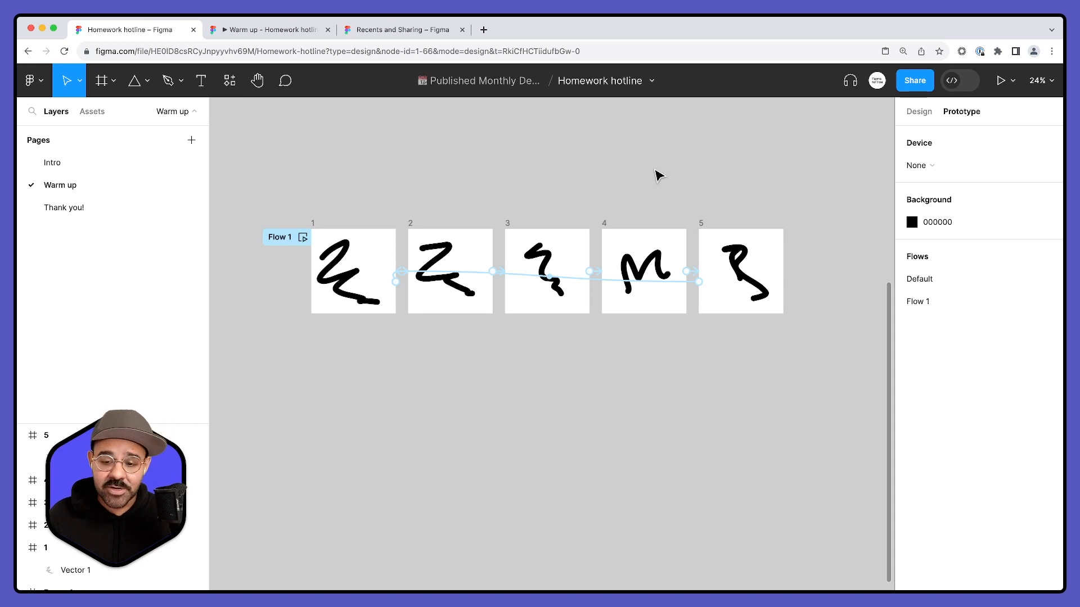
scroll(493, 163, "down", 1)
left_click_drag(248, 161, 822, 394)
left_click(518, 81)
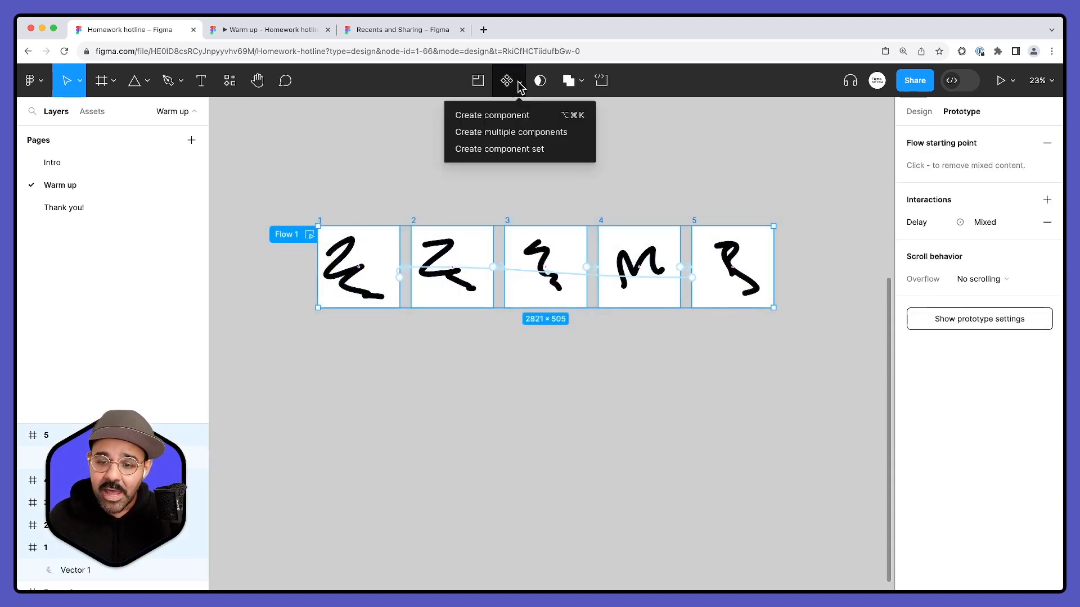
left_click(518, 149)
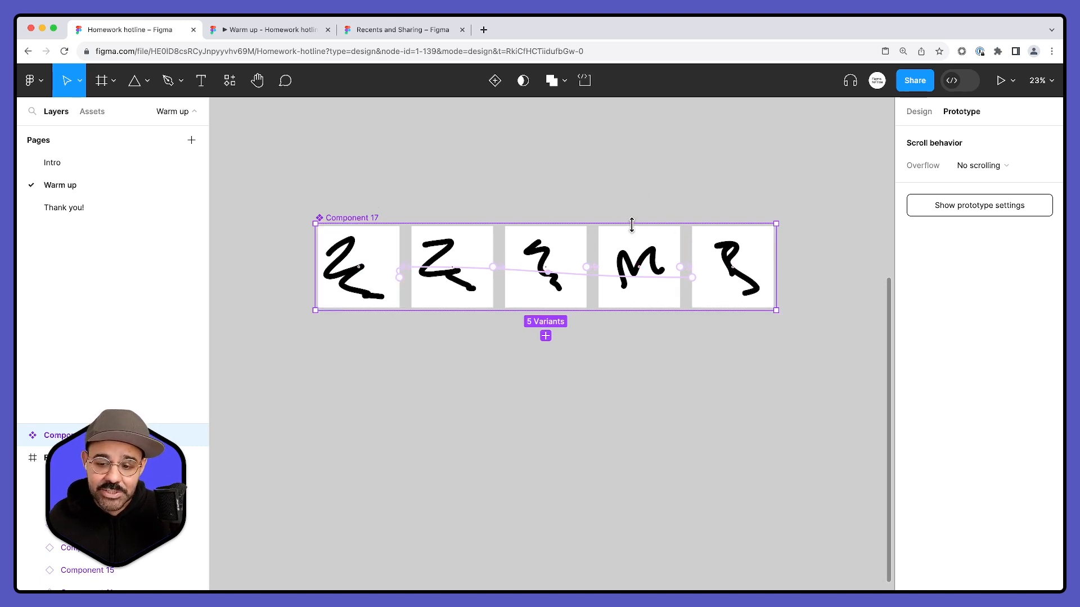
- Rename the new component set to Doodle
double_click(345, 217)
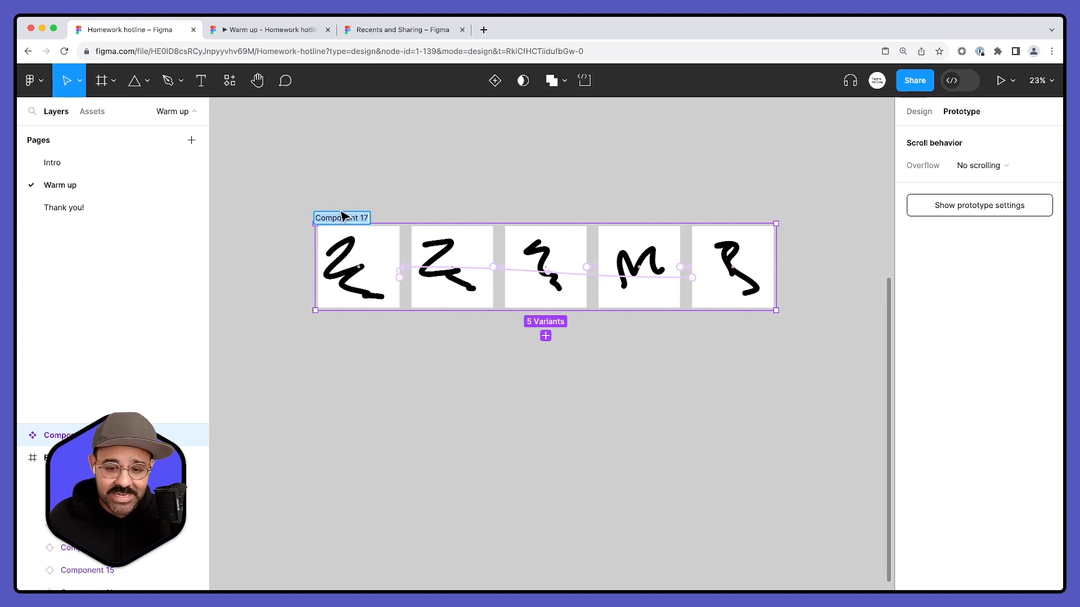
type("Doodle")
key("Return")
key("Escape")
scroll(439, 177, "down", 2)
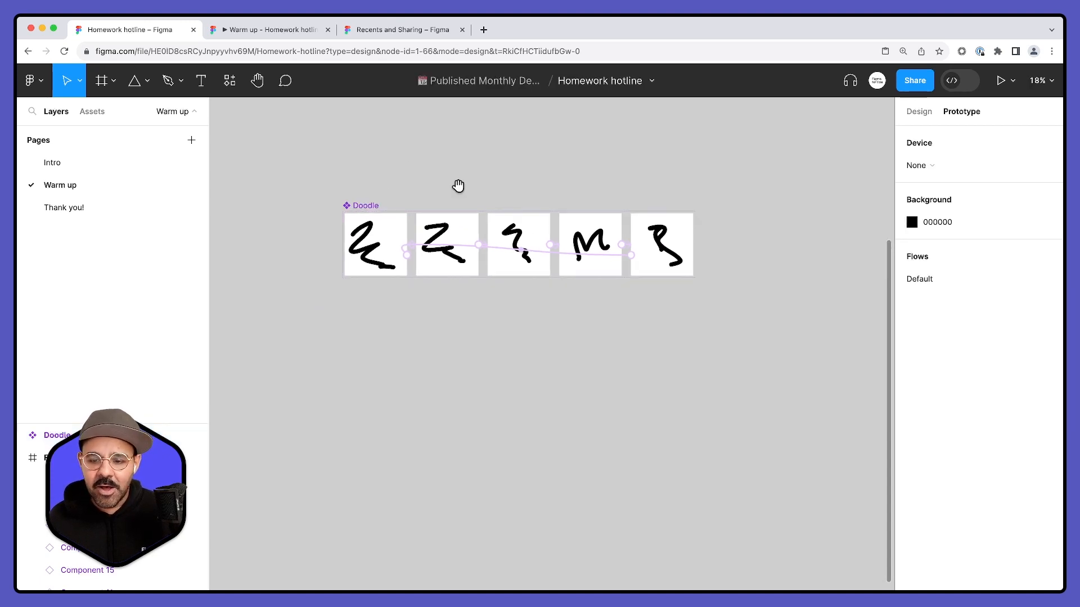
- Draw a new frame of about 1620 × 2564 beside the Doodle component set
scroll(450, 194, "right", 3)
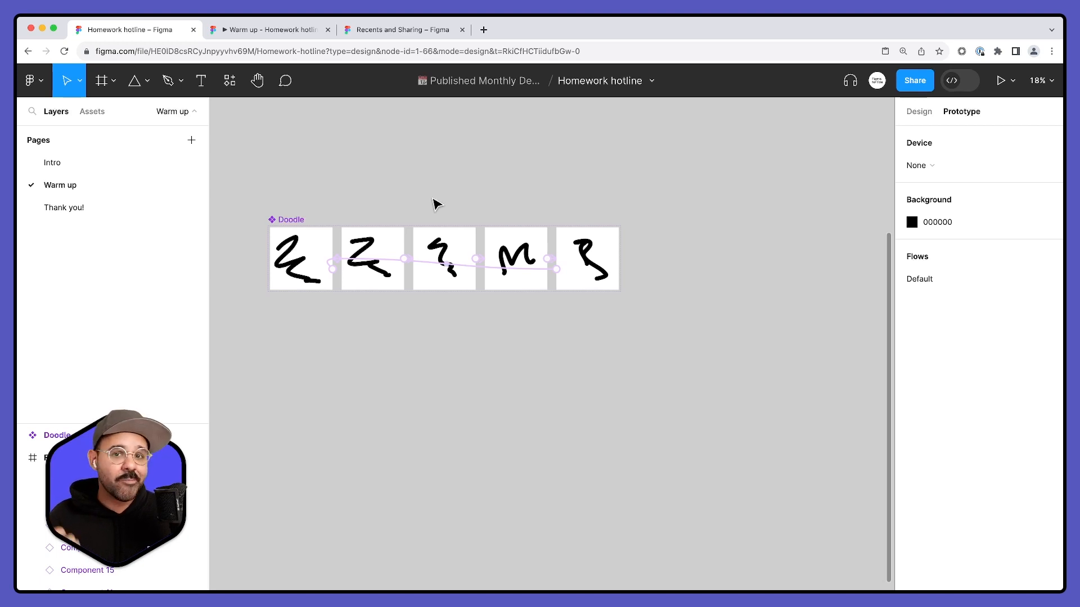
scroll(450, 194, "right", 2)
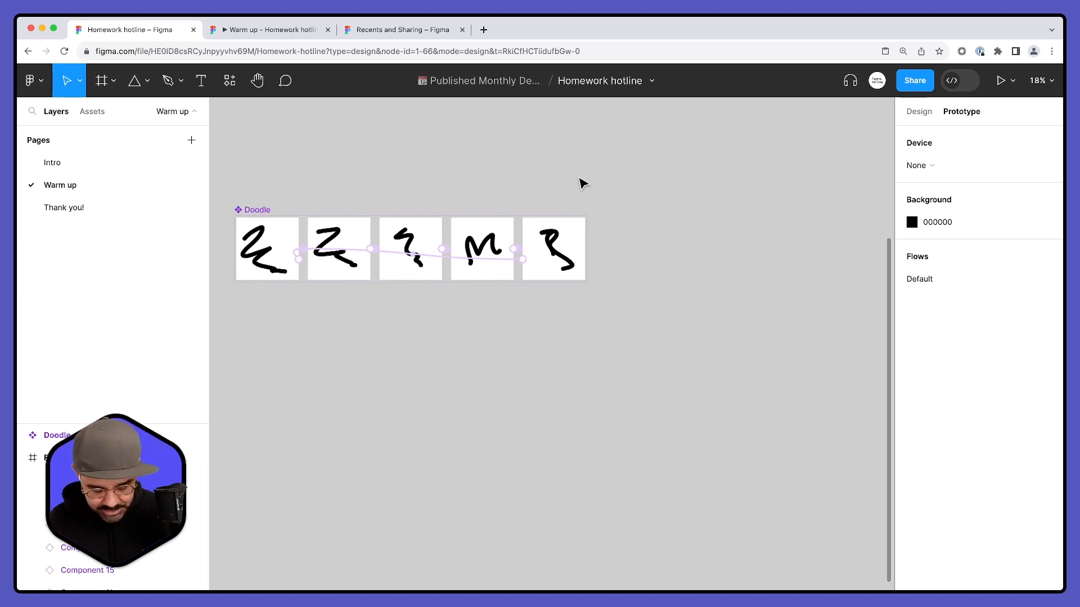
key("f")
mouse_move(612, 150)
left_mouse_down()
mouse_move(720, 411)
mouse_move(812, 467)
left_mouse_up()
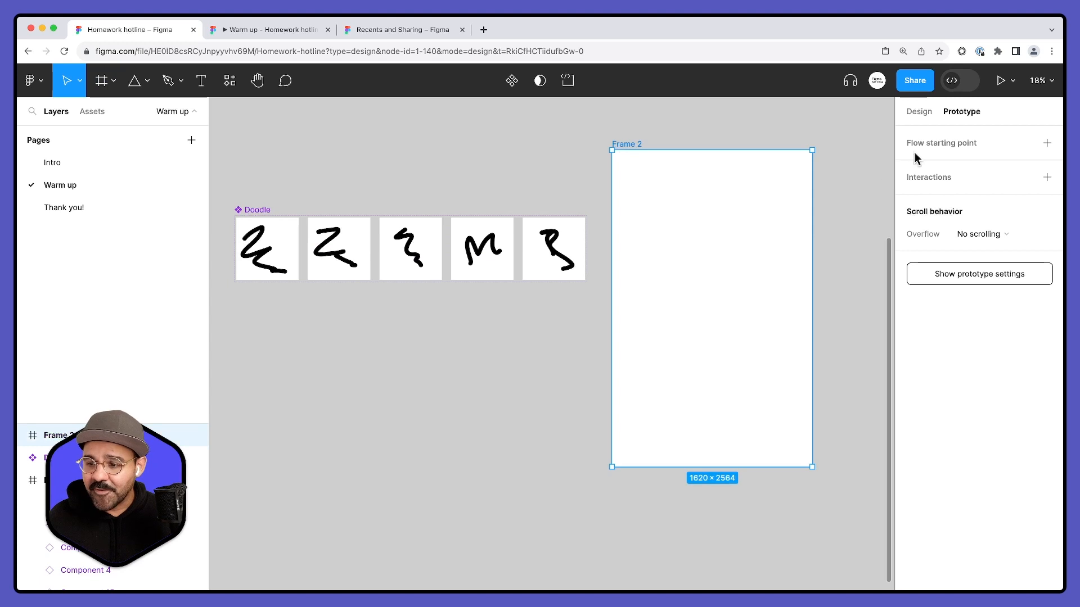
- Copy the first Doodle variant into Frame 2 and scatter six instances of it over the frame
left_click(281, 241)
key("super+c")
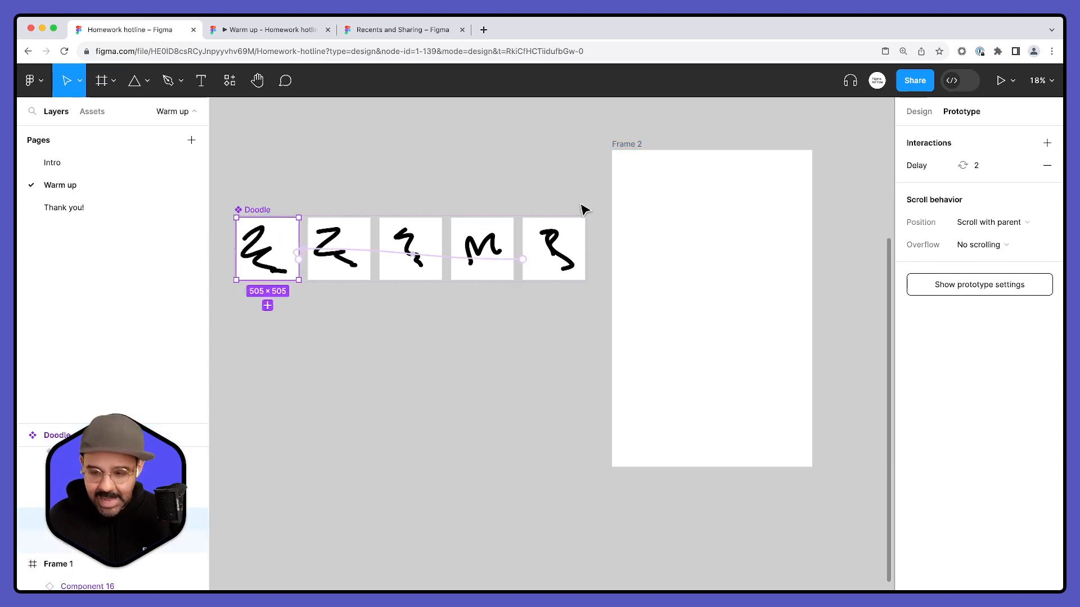
left_click(643, 210)
key("super+v")
mouse_move(657, 206)
left_mouse_down()
mouse_move(744, 232)
mouse_move(655, 296)
mouse_move(740, 320)
mouse_move(687, 370)
mouse_move(761, 402)
left_mouse_up()
scroll(655, 295, "down", 1)
scroll(751, 397, "down", 1)
- Set Property 1 of the upper-right Doodle instance in Frame 2 to variant 2
left_click(918, 112)
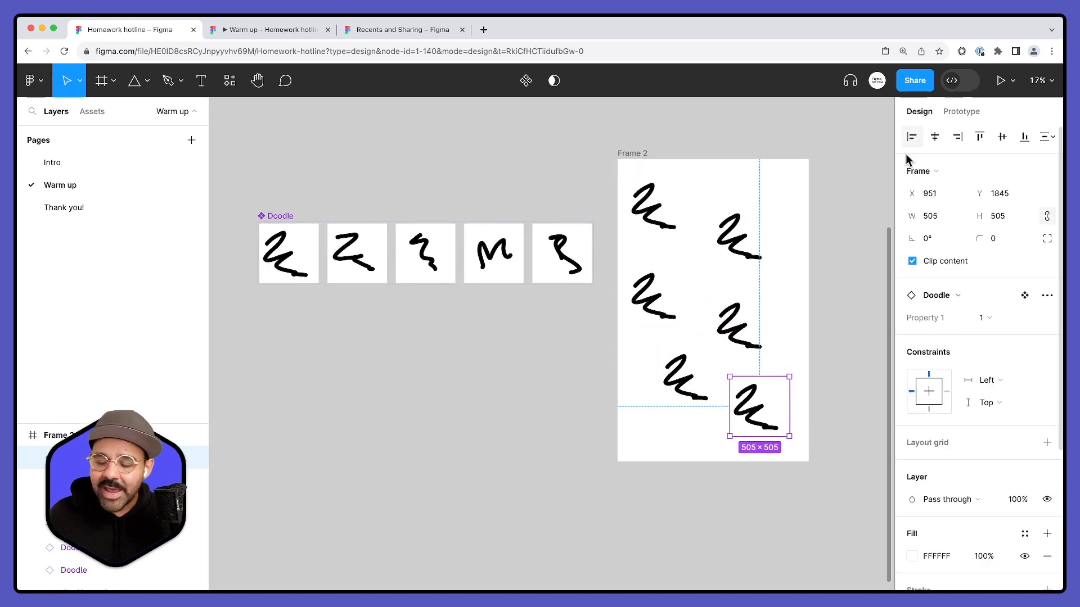
scroll(827, 257, "right", 3)
left_click(564, 211)
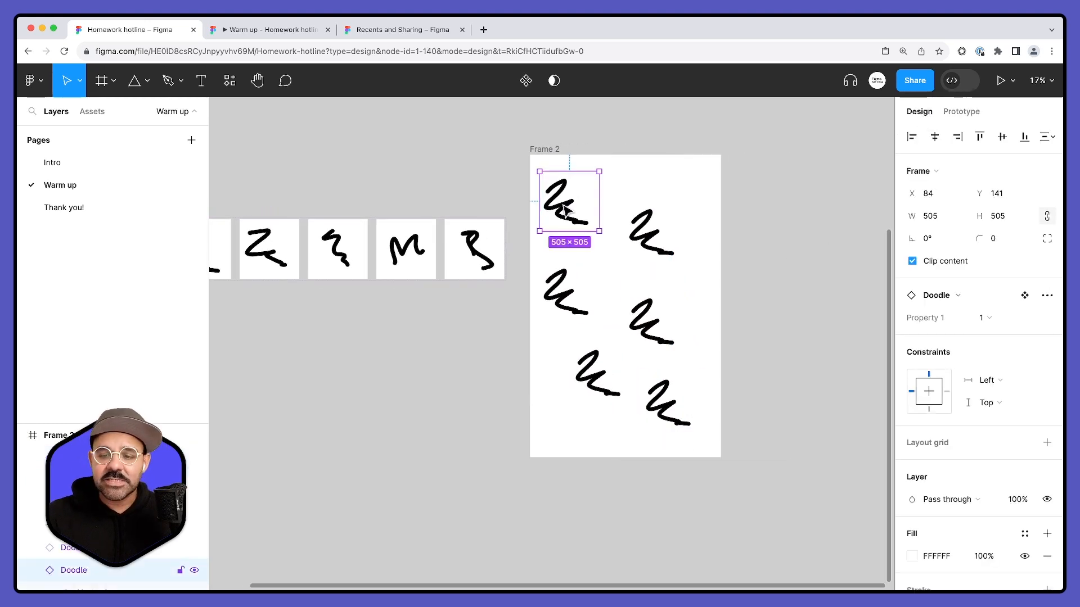
left_click(661, 235)
scroll(490, 313, "left", 3)
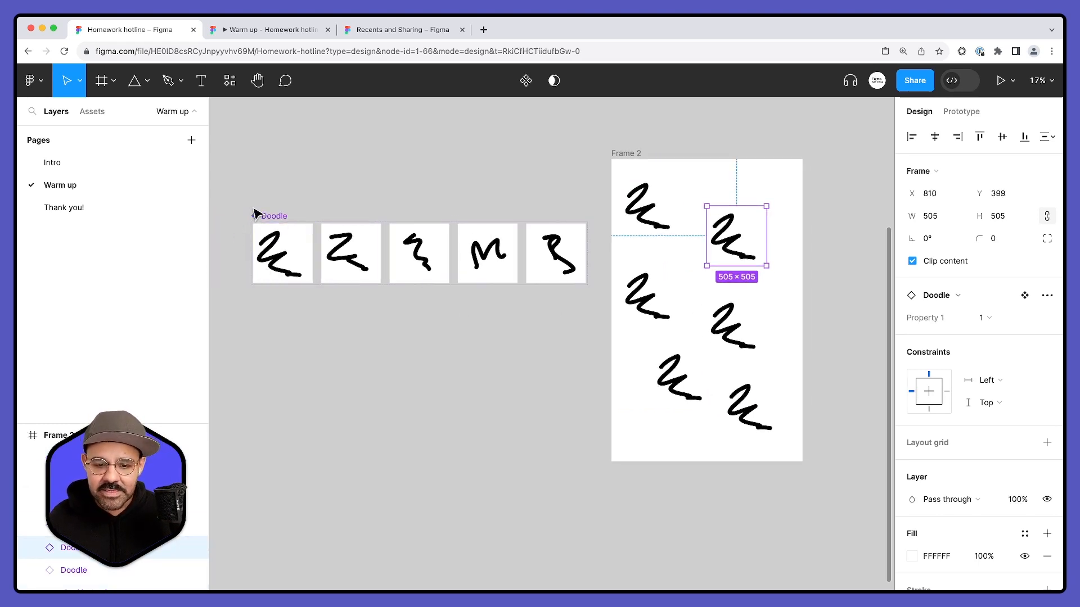
left_click(267, 217)
left_click(711, 252)
left_click(985, 318)
left_click(985, 334)
- Set Property 1 of the Doodle instance below the top-left one to variant 3
left_click(674, 296)
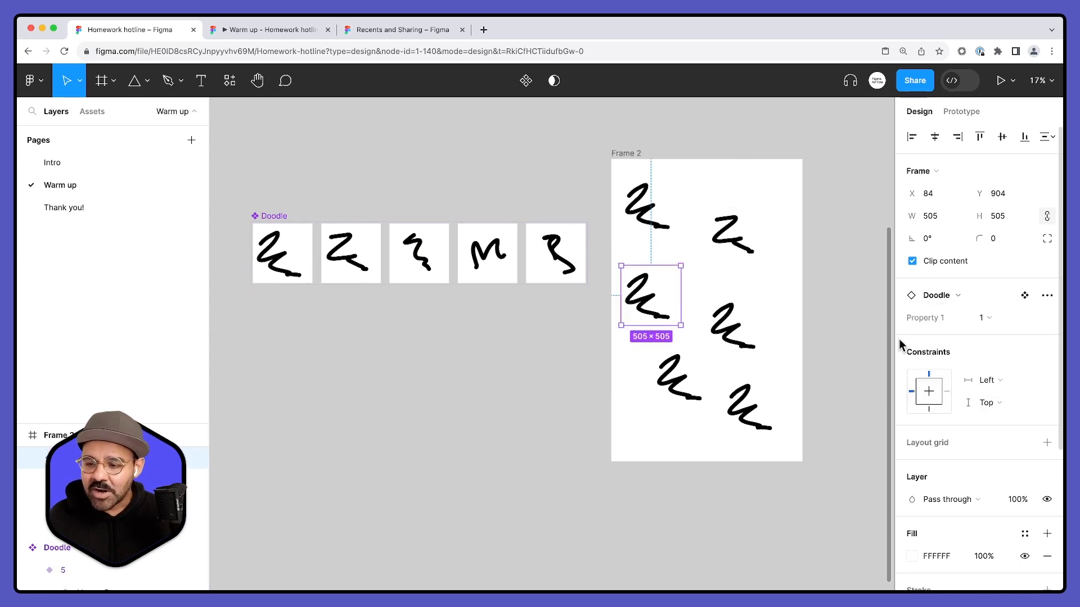
left_click(991, 323)
left_click(980, 337)
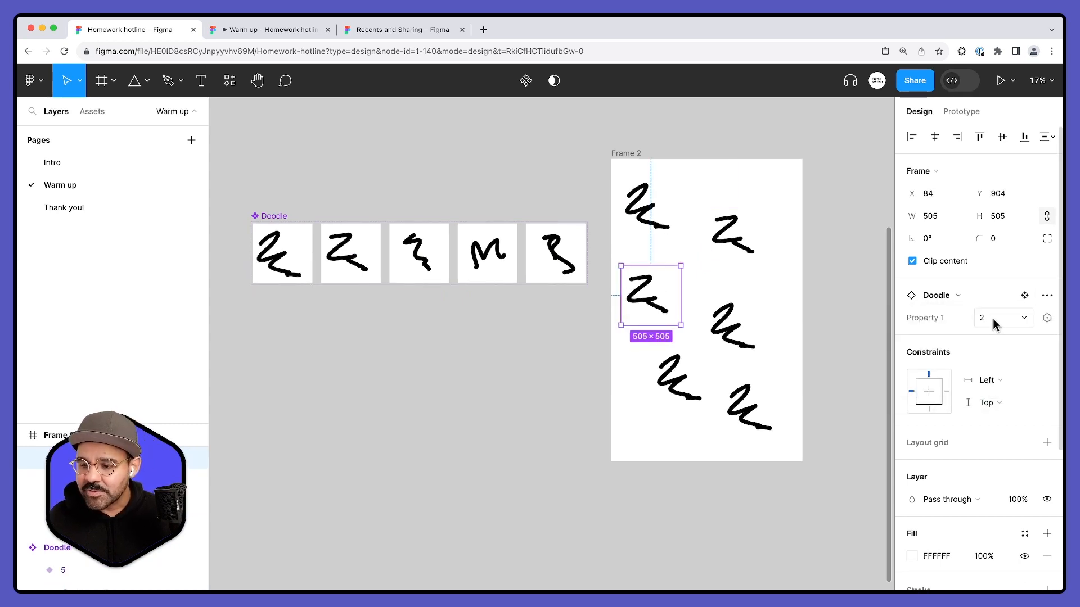
left_click(992, 320)
left_click(981, 336)
- Set the Doodle instance below the variant 2 instance to variant 4 and the lower-left one to variant 5
left_click(734, 329)
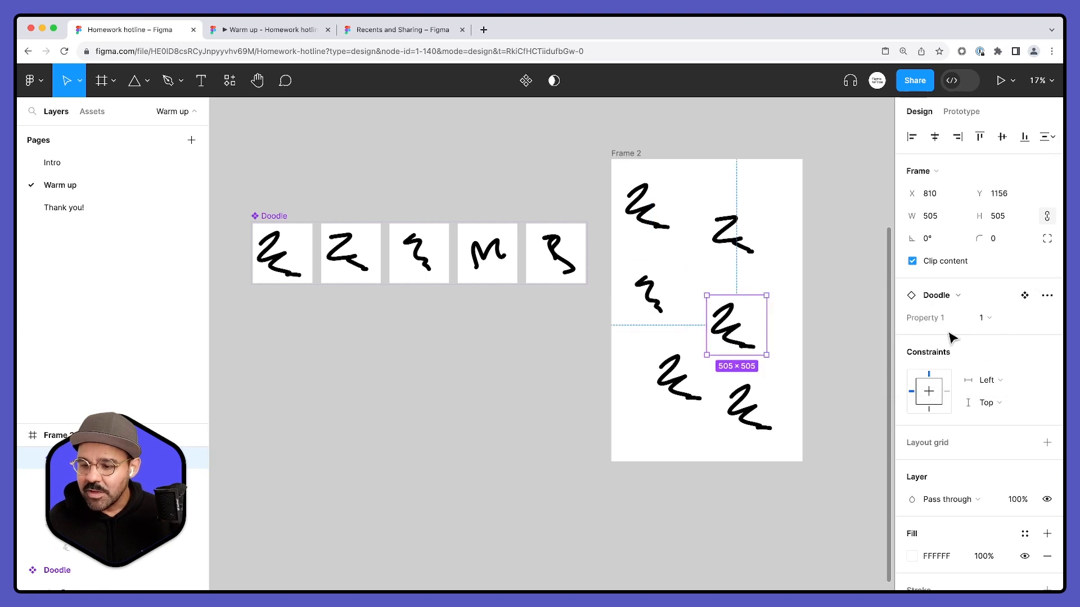
left_click(994, 318)
left_click(987, 361)
left_click(706, 384)
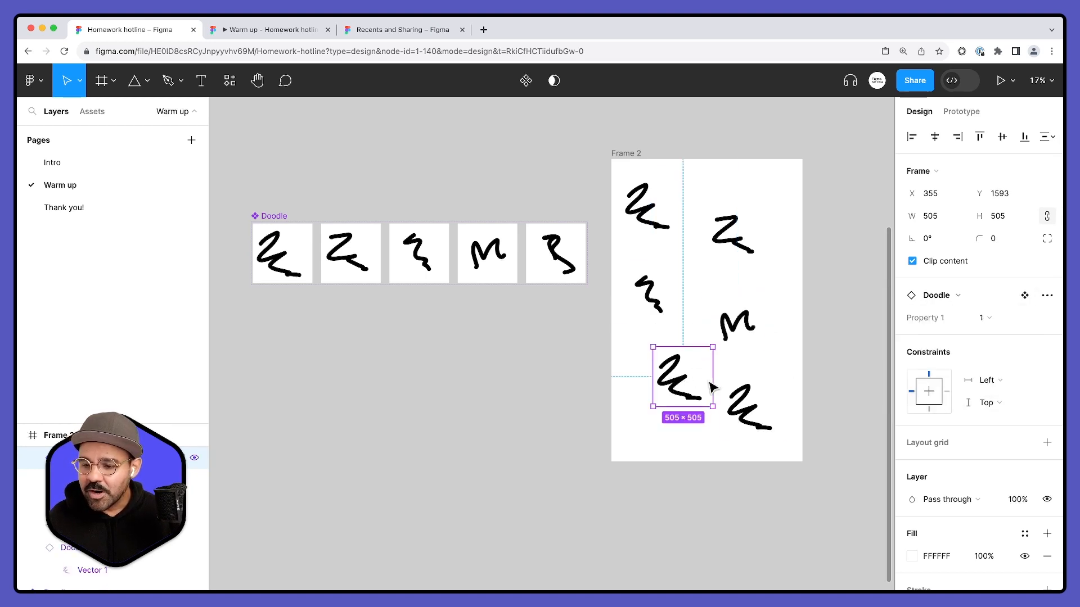
left_click(1000, 324)
left_click(966, 379)
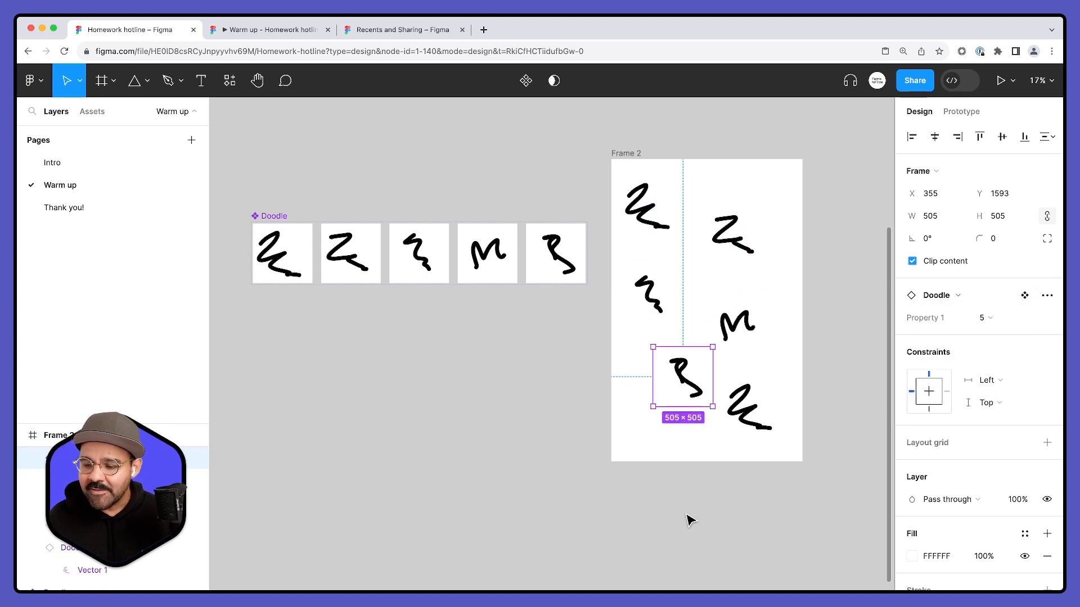
left_click(687, 520)
left_click(754, 415)
- Preview Frame 2 with the preview window moved off it, and shift the top-left Doodle instance slightly right and up
left_click(632, 155)
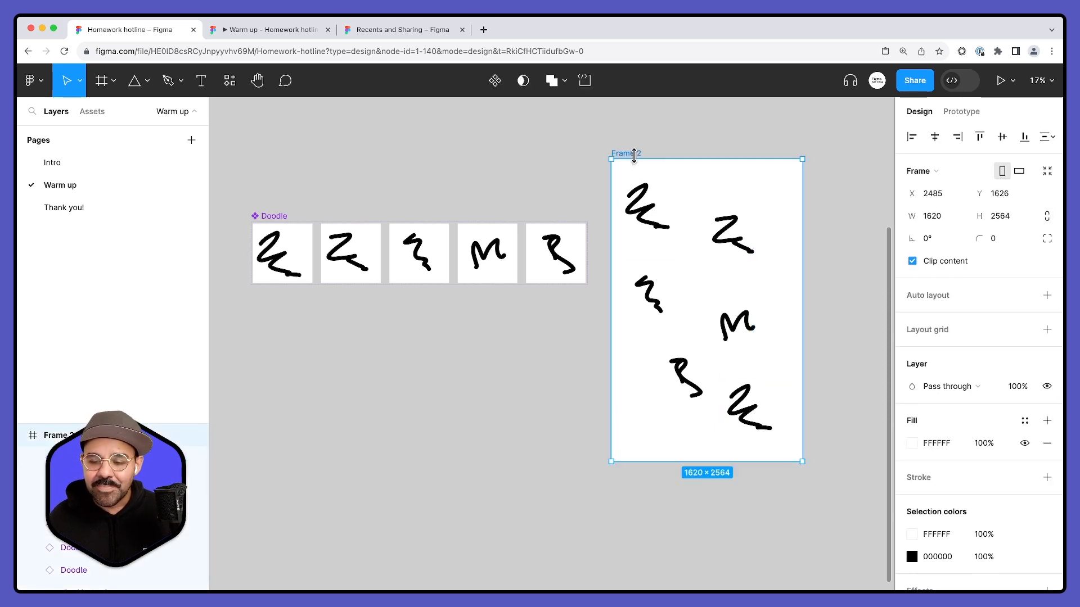
key("shift+space")
left_click_drag(683, 300, 687, 567)
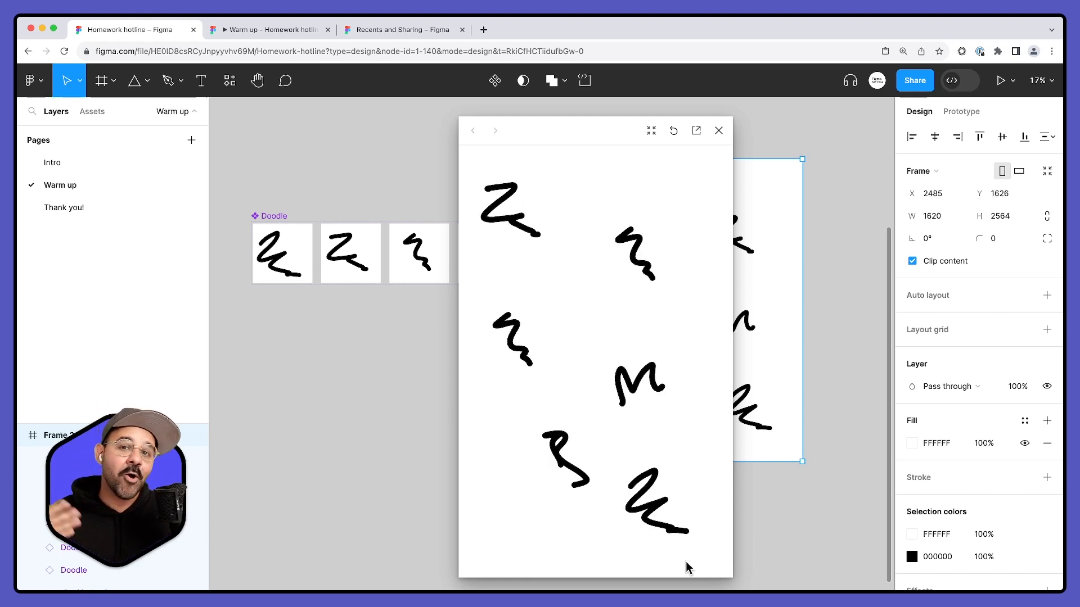
left_click_drag(627, 128, 454, 119)
mouse_move(655, 235)
left_mouse_down()
mouse_move(675, 248)
mouse_move(657, 292)
mouse_move(725, 247)
mouse_move(640, 205)
left_mouse_up()
- Try to remove the white fill from all Doodle instances in Frame 2, and close the preview
left_click(776, 186)
left_click_drag(776, 177, 658, 433)
scroll(937, 419, "down", 5)
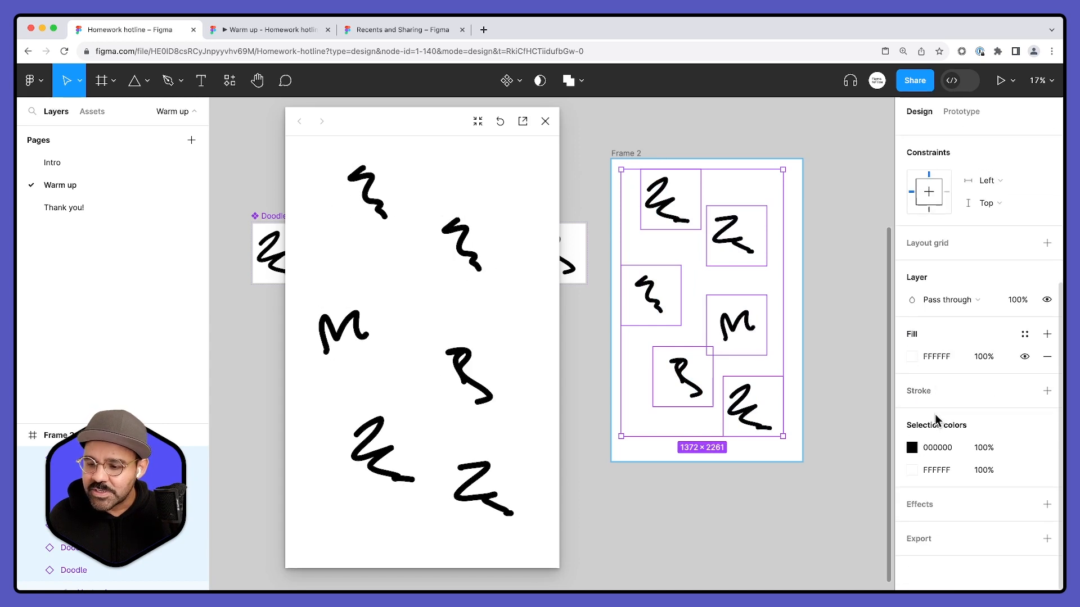
left_click(1046, 356)
left_click(825, 250)
key("super+z")
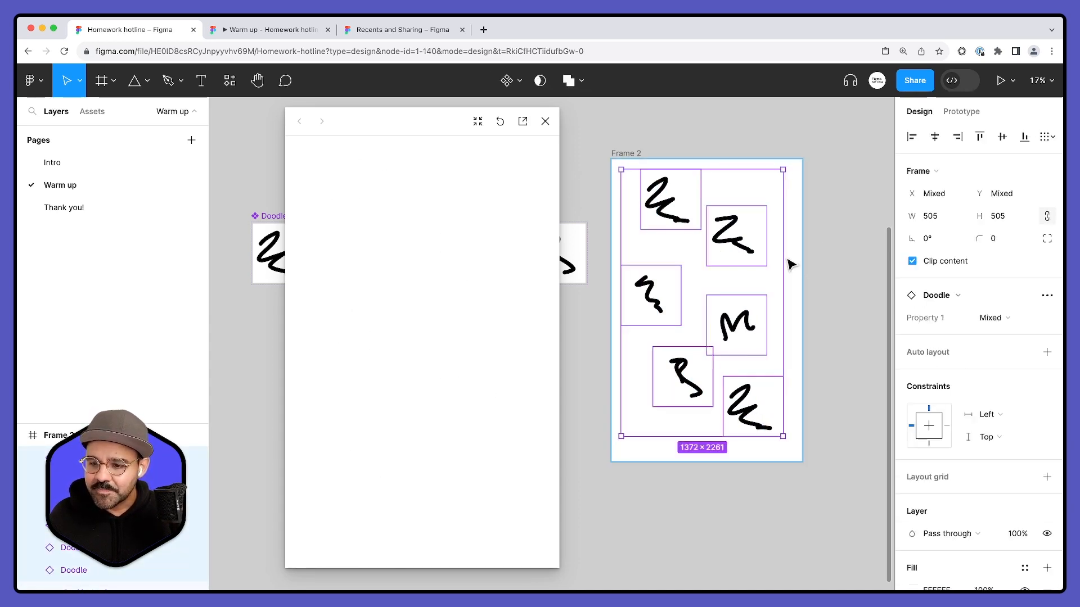
left_click(826, 246)
left_click(545, 121)
mouse_move(626, 200)
left_mouse_down()
mouse_move(737, 385)
mouse_move(622, 179)
mouse_move(694, 315)
mouse_move(848, 434)
left_mouse_up()
left_click(621, 175)
left_click(1047, 477)
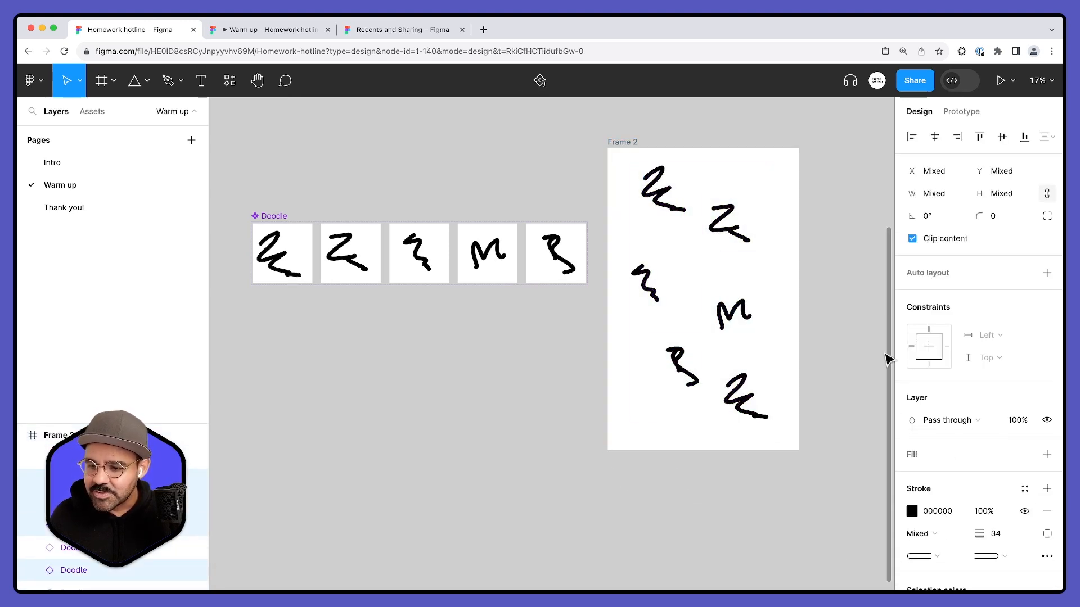
- Preview Frame 2 and move its upper-left Doodle instance slightly down
left_click(630, 141)
key("shift+space")
left_click(656, 189)
mouse_move(663, 196)
left_mouse_down()
mouse_move(720, 222)
mouse_move(711, 225)
mouse_move(723, 217)
mouse_move(669, 228)
mouse_move(639, 301)
left_mouse_up()
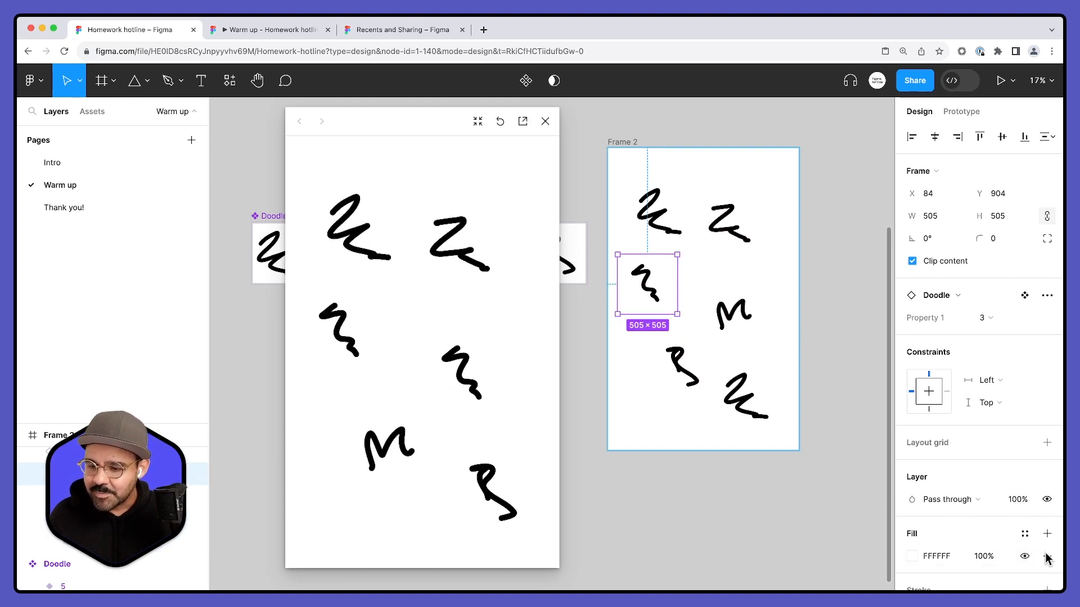
- Overlap the variant 3 Doodle instance with the upper-left one, remove its white fill and reposition it clear of that instance
left_click_drag(660, 284, 669, 236)
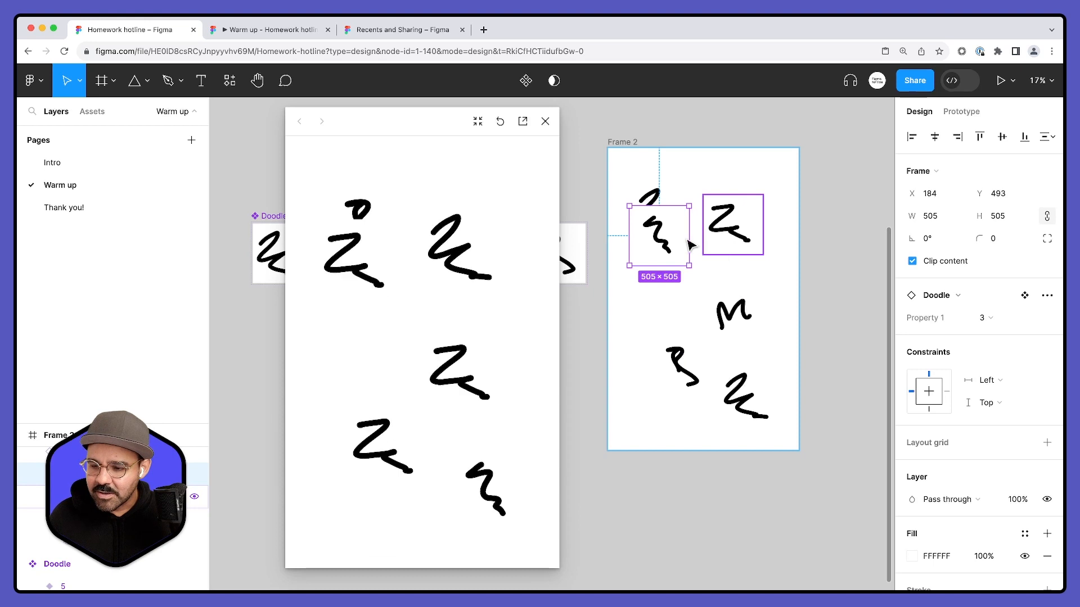
scroll(967, 517, "down", 3)
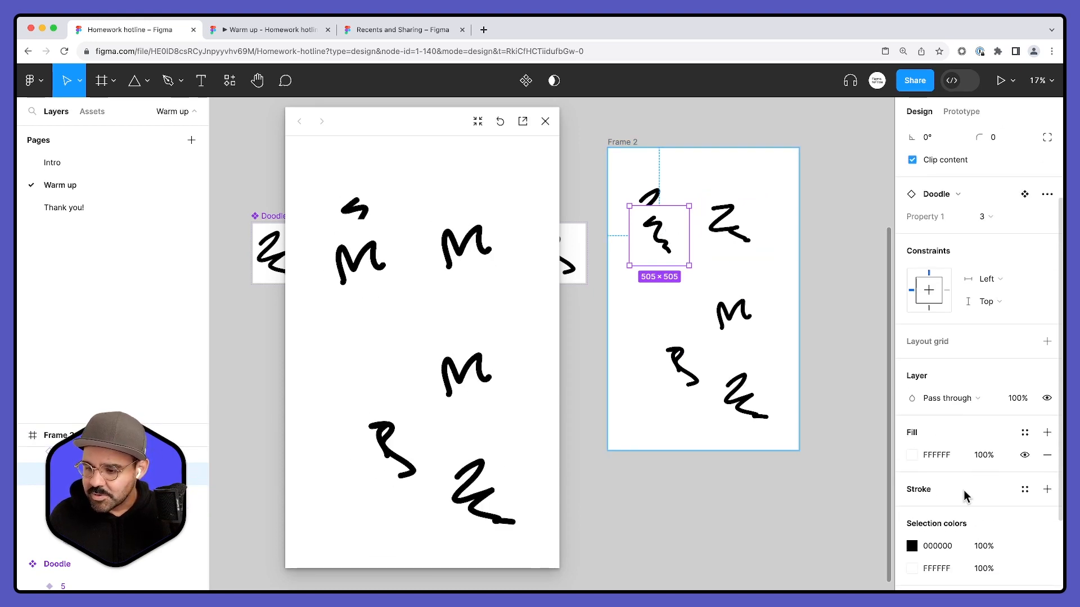
left_click(1046, 455)
mouse_move(662, 242)
left_mouse_down()
mouse_move(649, 285)
mouse_move(684, 276)
left_mouse_up()
left_click(501, 124)
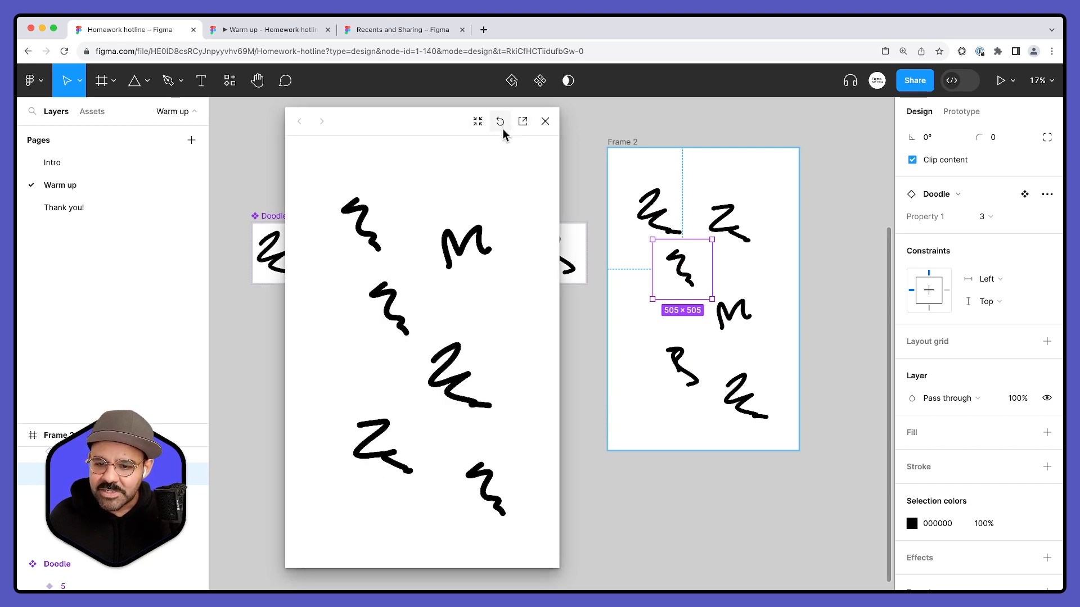
mouse_move(690, 283)
left_mouse_down()
mouse_move(732, 243)
mouse_move(731, 226)
mouse_move(664, 287)
left_mouse_up()
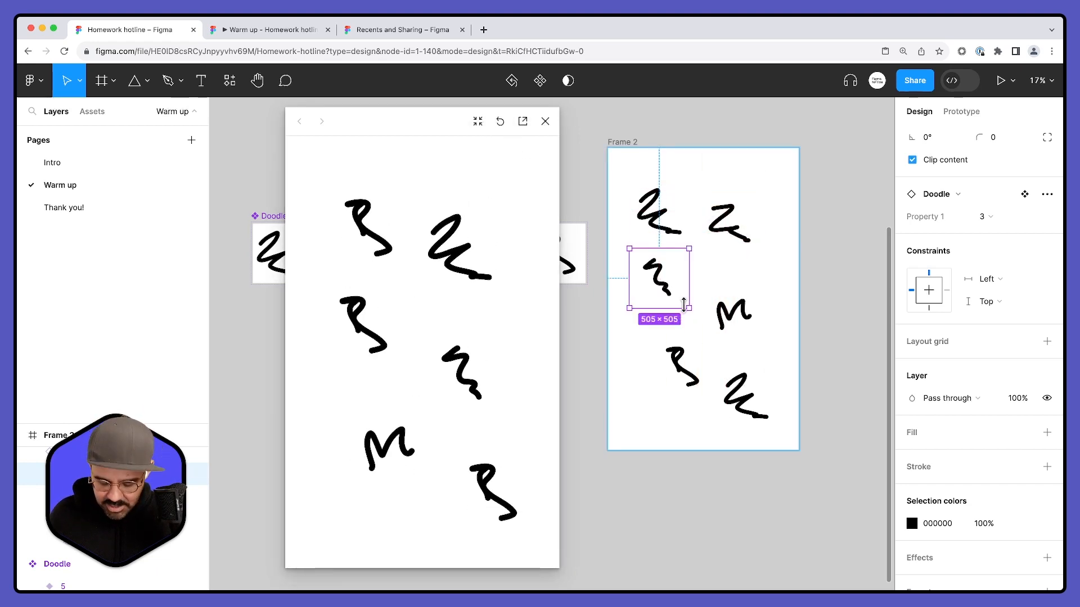
- Scale the variant 3 Doodle instance up by about 2.3x, place it over the variant 2 instance, and close the preview
key("k")
mouse_move(684, 304)
left_mouse_down()
mouse_move(762, 381)
mouse_move(701, 253)
left_mouse_up()
left_click(500, 122)
left_click_drag(658, 281, 695, 232)
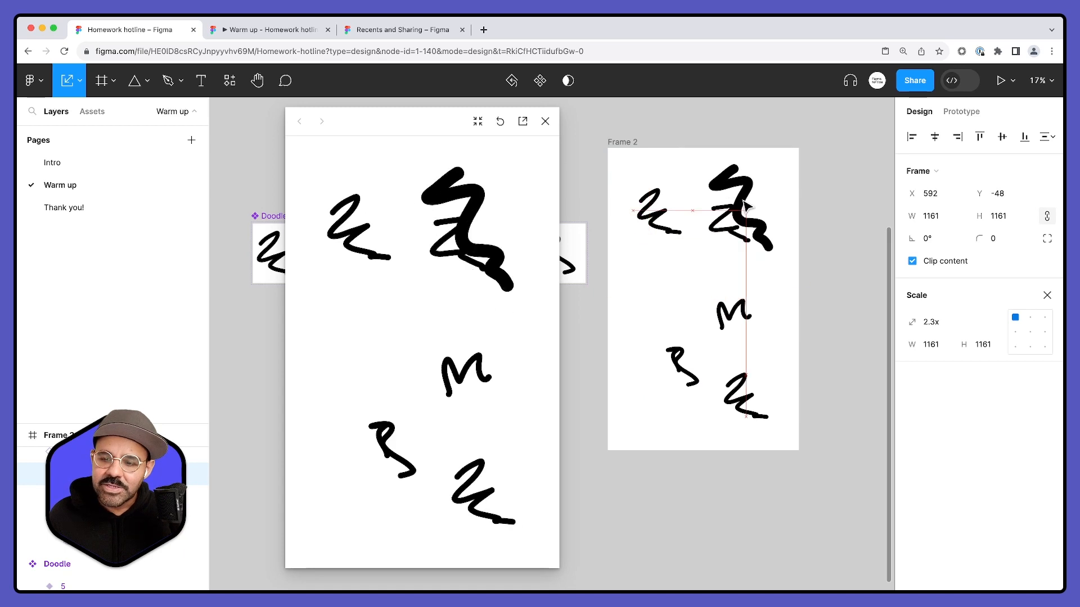
left_click(544, 123)
- Review the finished exercises on the canvas and examine the prototype connections between the Doodle component set's variants
scroll(528, 191, "up", 1)
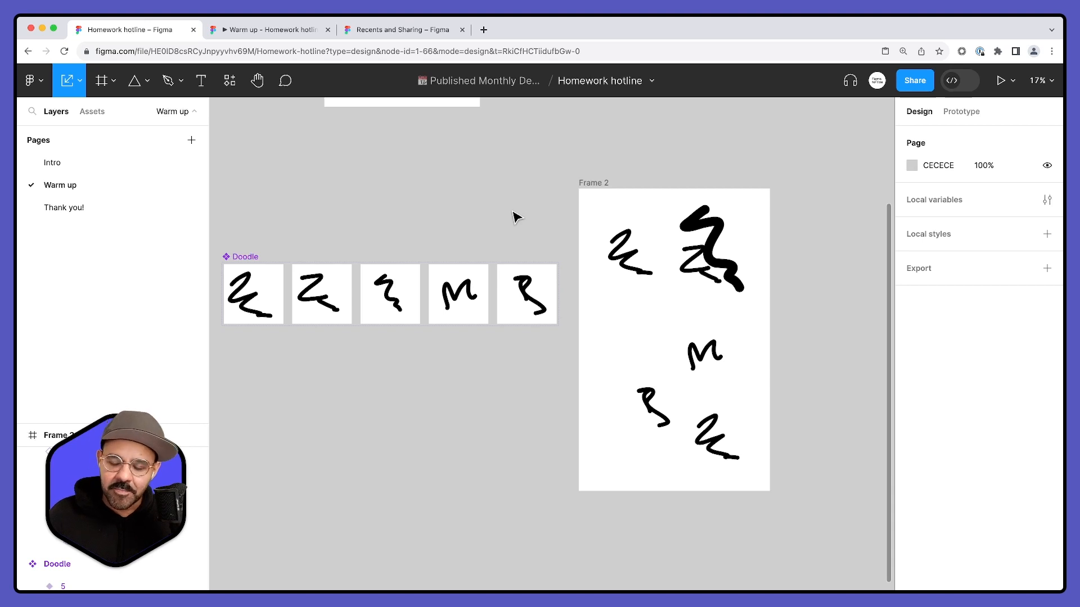
scroll(522, 218, "down", 3, "ctrl")
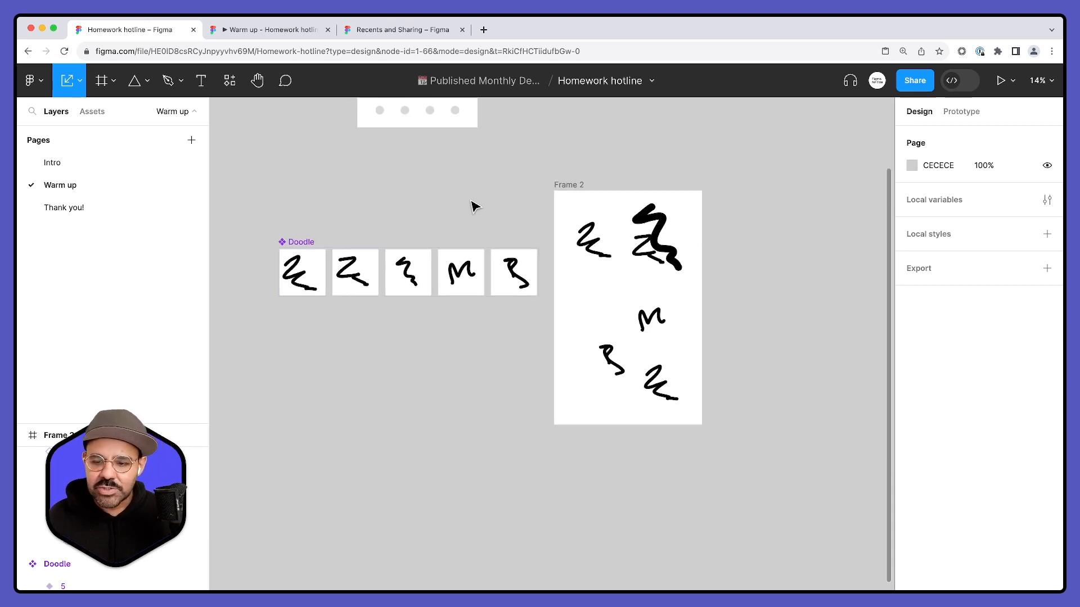
scroll(472, 204, "up", 2)
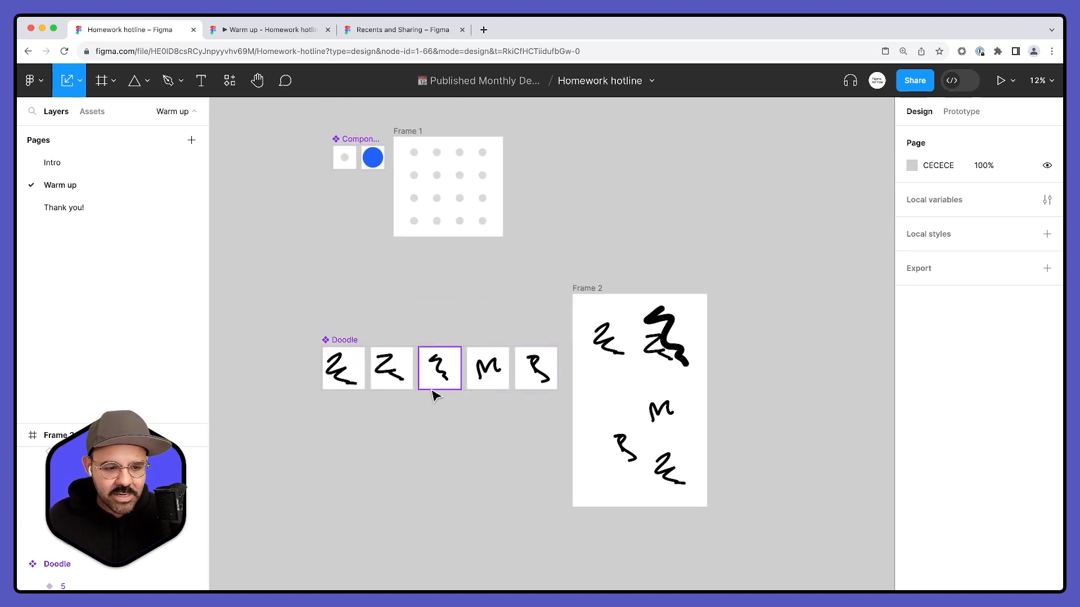
scroll(363, 280, "down", 5)
left_click_drag(592, 151, 642, 163)
left_click(509, 426)
left_click_drag(463, 502, 511, 302)
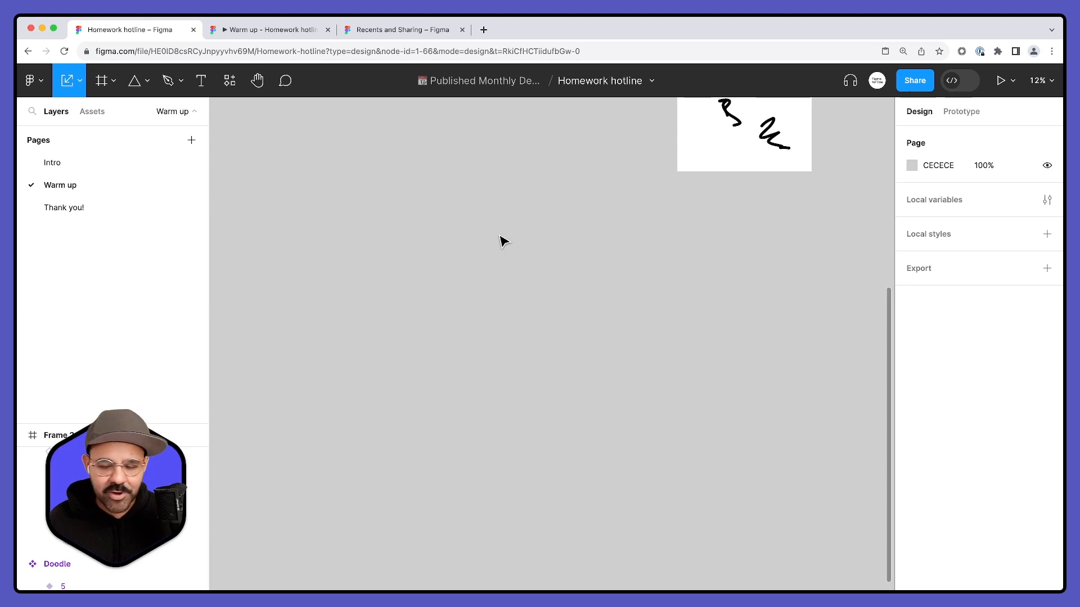
scroll(501, 292, "up", 6)
scroll(380, 287, "up", 3)
left_click(371, 269)
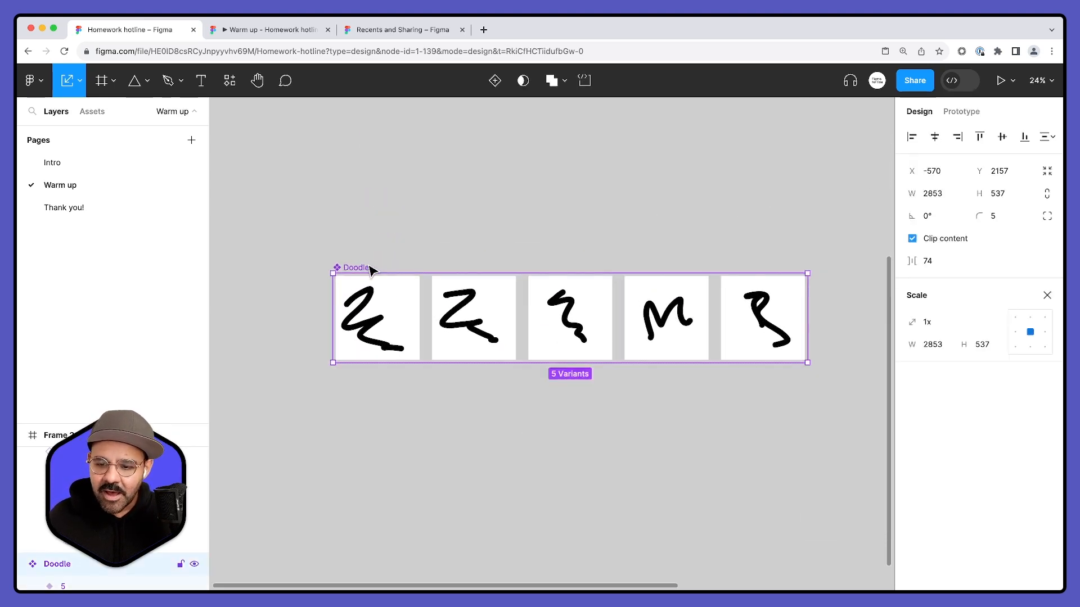
left_click(956, 111)
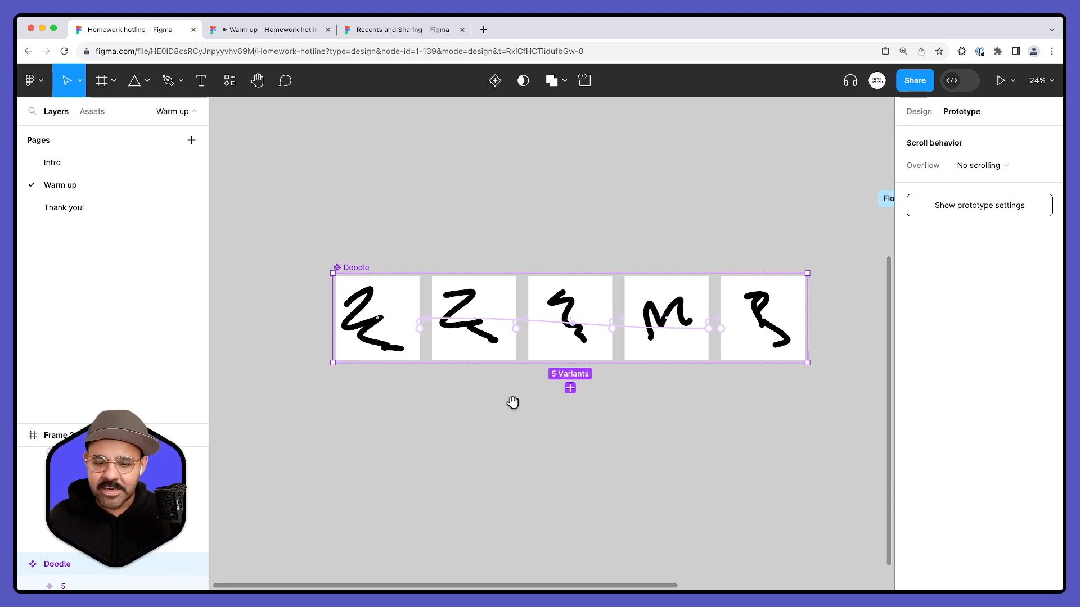
scroll(475, 376, "down", 10)
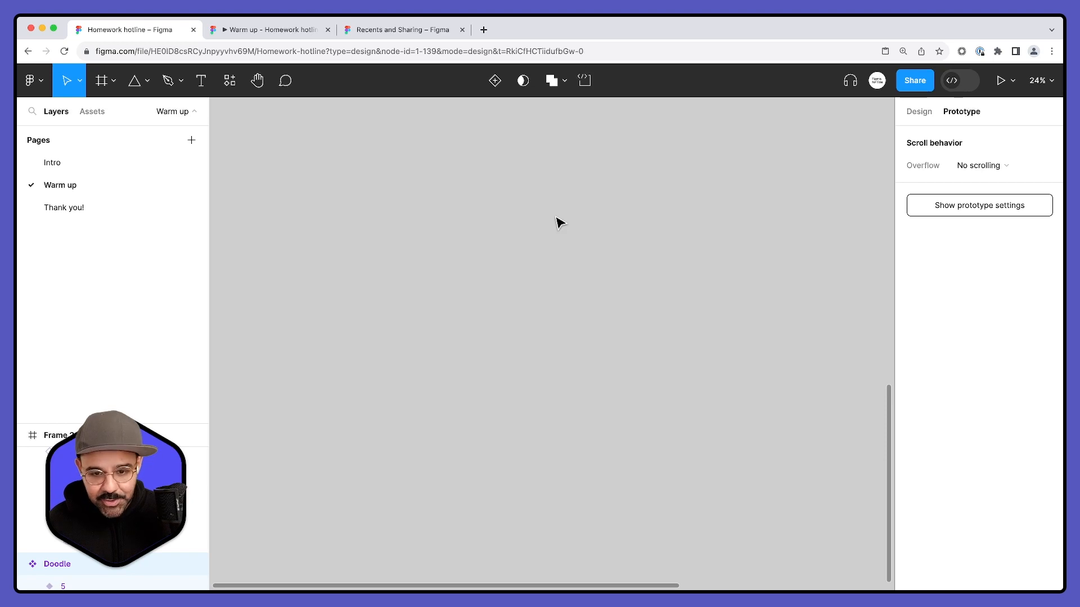
key("o")
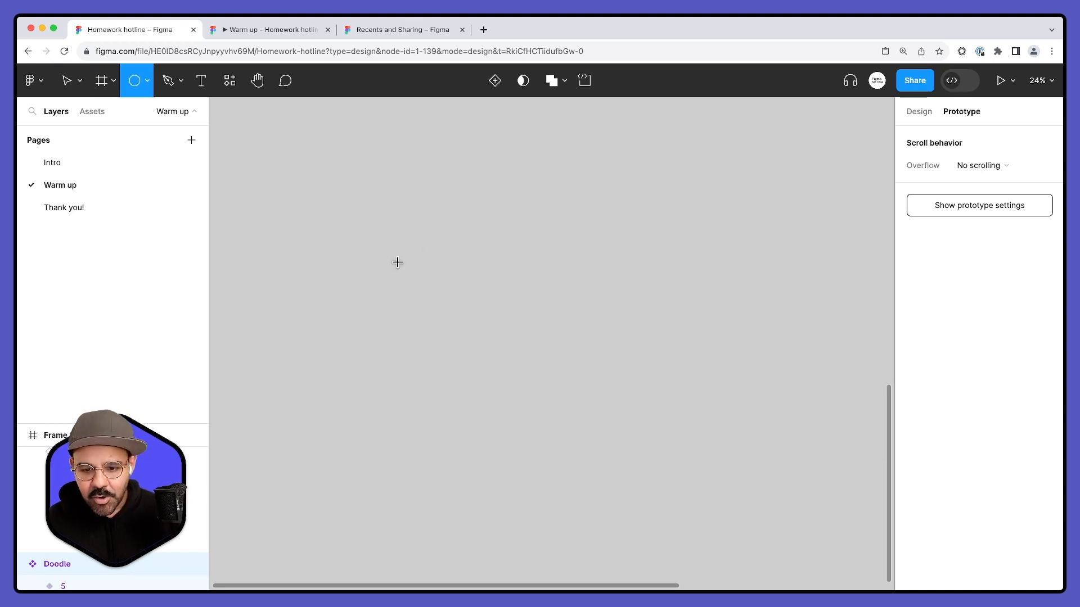
left_click_drag(396, 269, 435, 308)
left_click(460, 290)
left_click(426, 304)
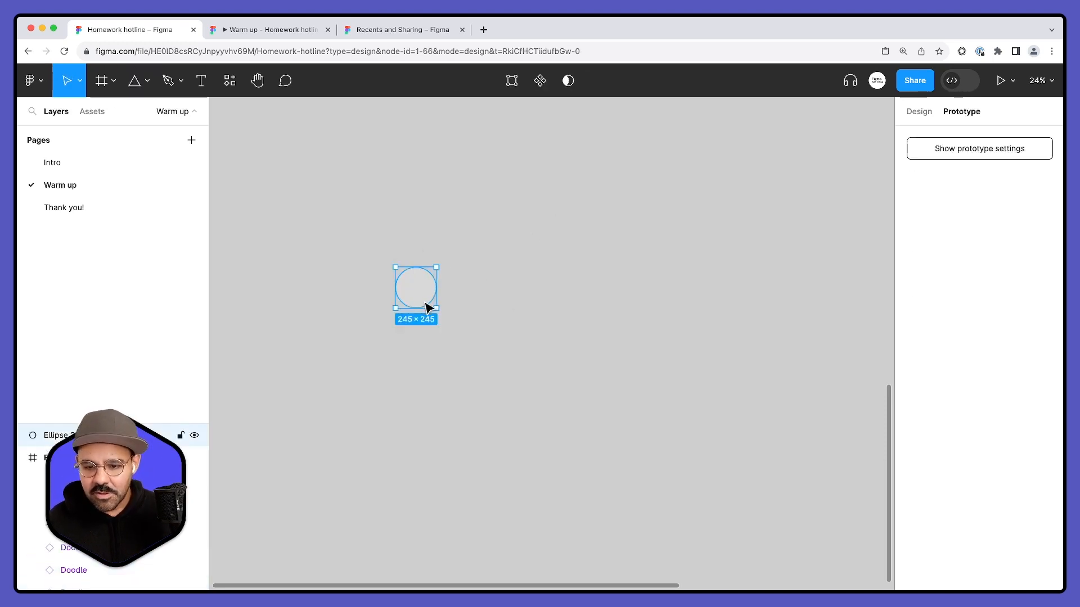
left_click(444, 319)
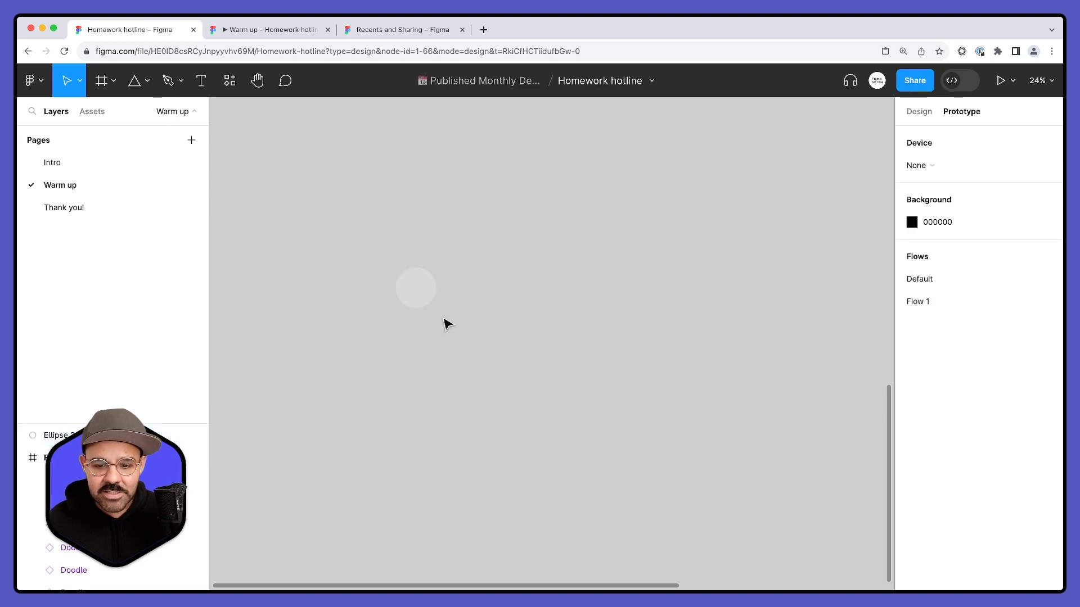
left_click(406, 279)
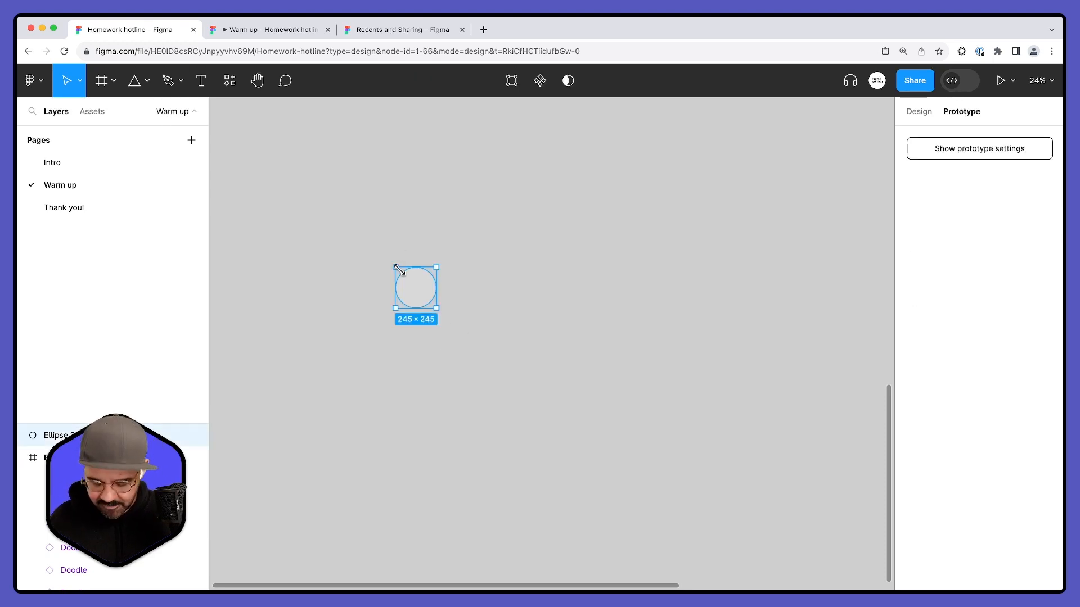
key("Delete")
- Draw a rectangle about 1458 × 503 on the empty canvas below the Doodle exercise
left_click(149, 81)
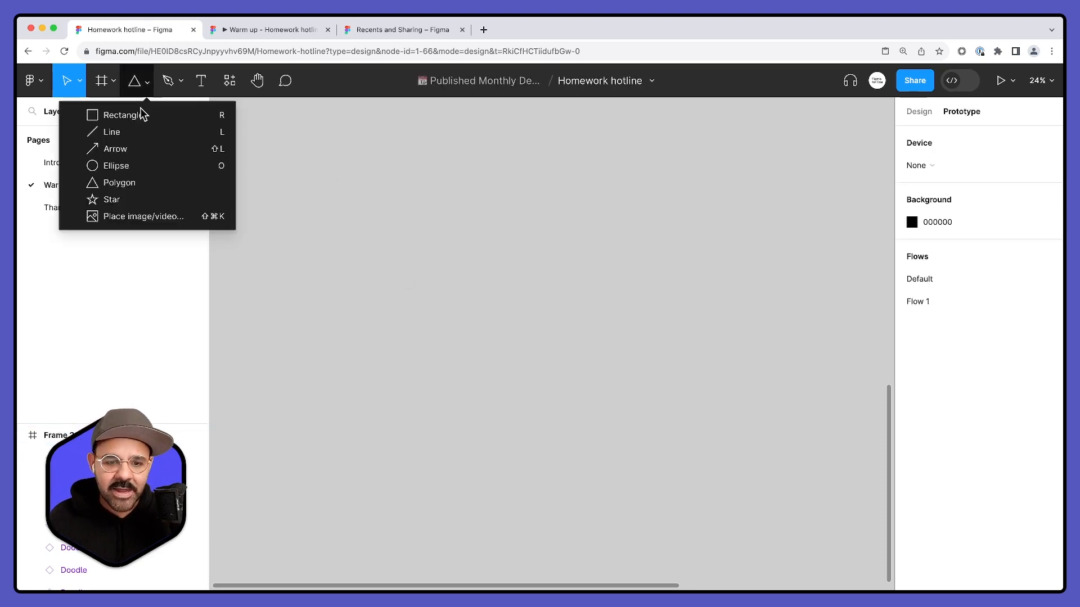
left_click(120, 115)
mouse_move(359, 264)
left_mouse_down()
mouse_move(378, 311)
mouse_move(600, 349)
left_mouse_up()
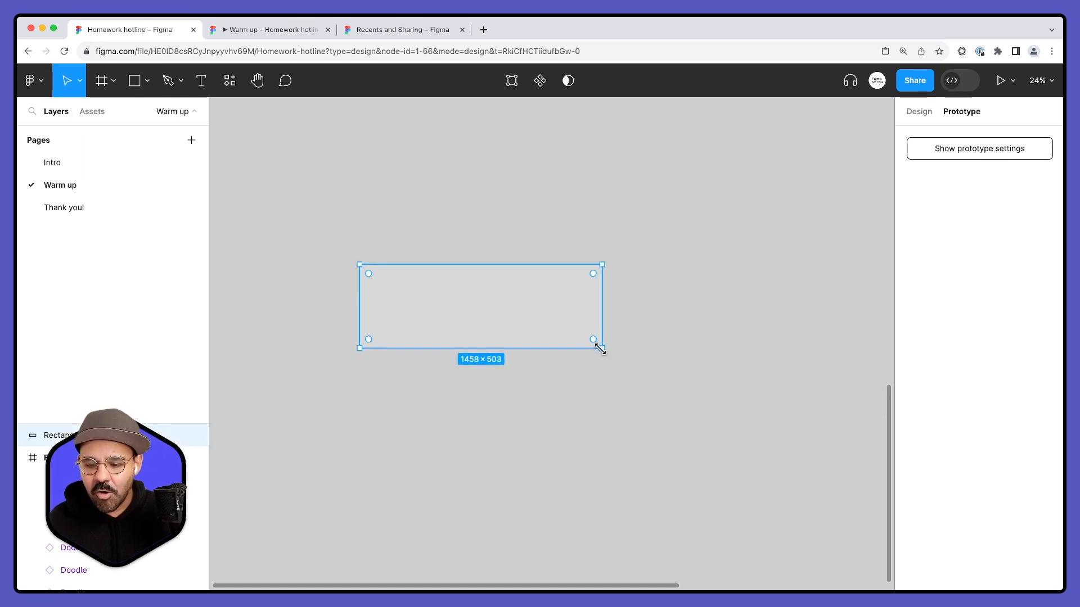
- Set the rectangle's width to 600 and its height to 200, and change the height to 300
left_click(919, 111)
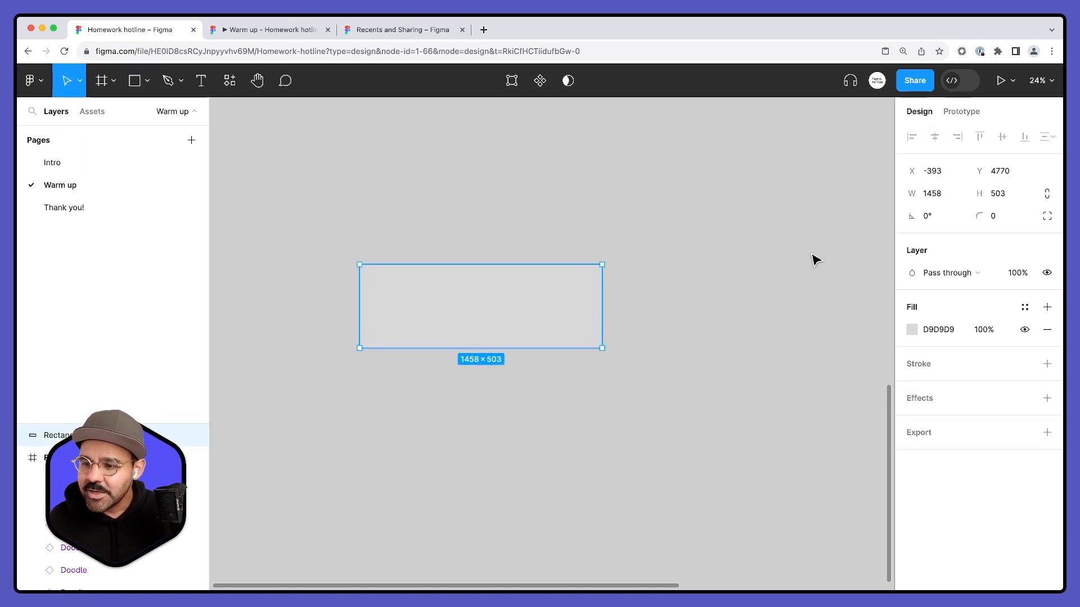
left_click(942, 197)
type("600")
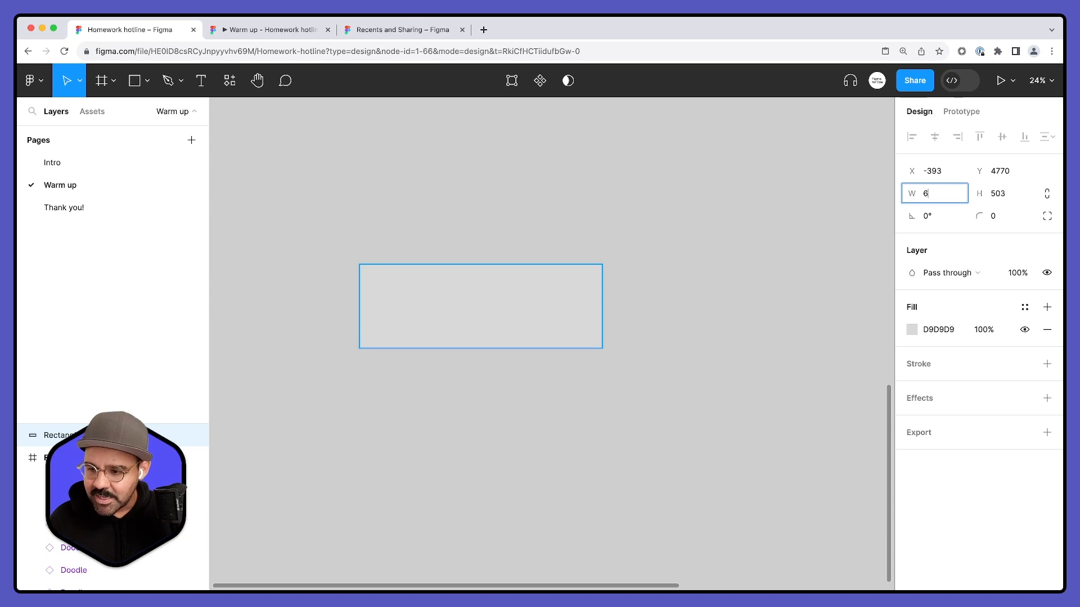
key("Return")
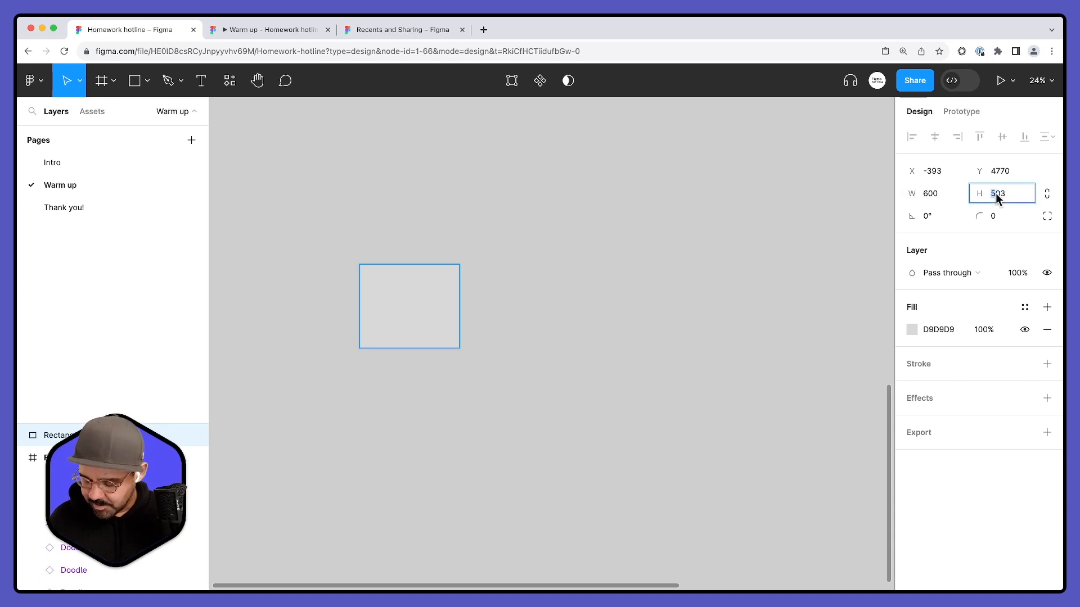
type("200")
key("Return")
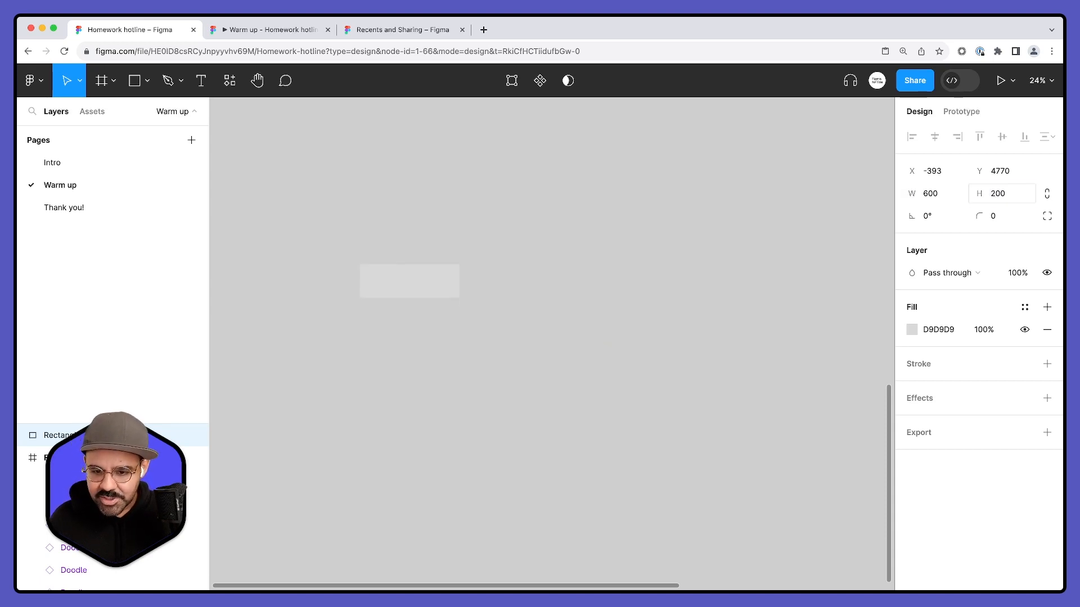
scroll(381, 277, "up", 5)
type("300")
key("Return")
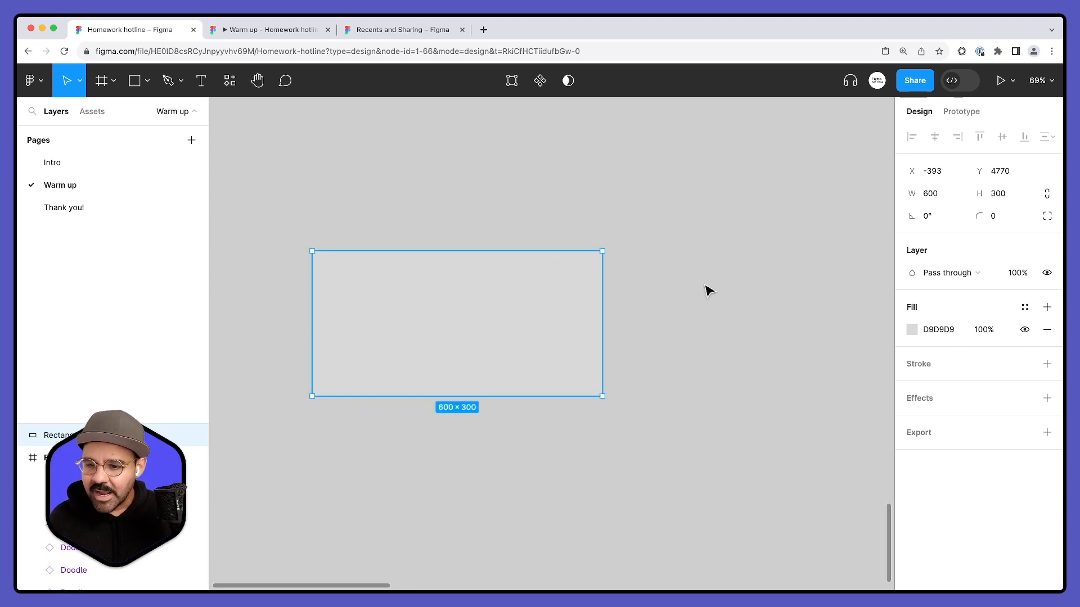
- Round the rectangle's corners into a pill shape with a corner radius of about 472
left_click_drag(991, 222, 647, 260)
left_click_drag(986, 216, 830, 236)
left_click_drag(981, 218, 865, 225)
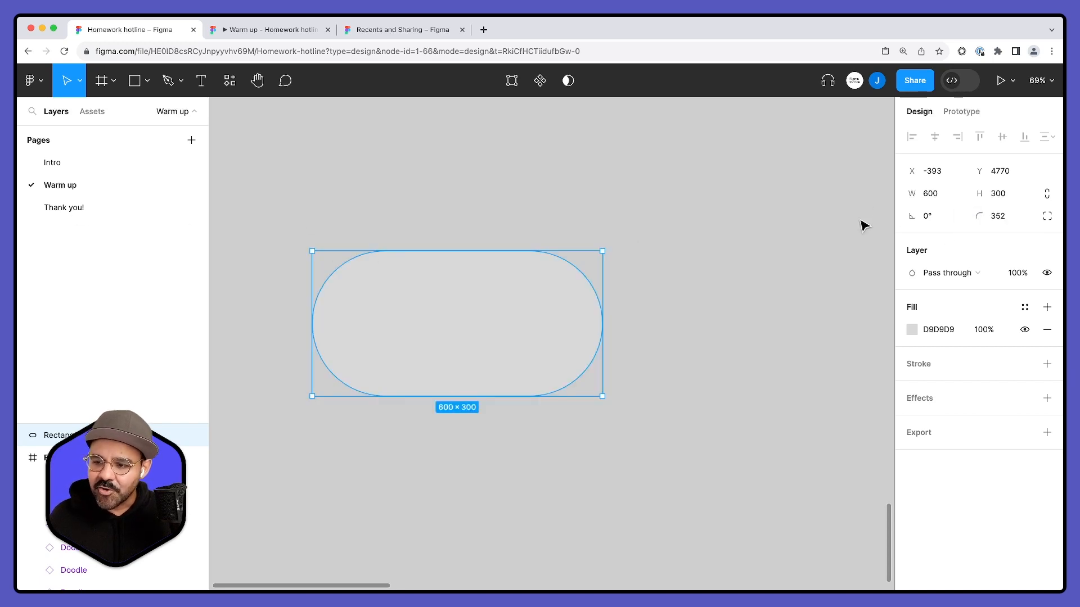
left_click_drag(972, 218, 785, 221)
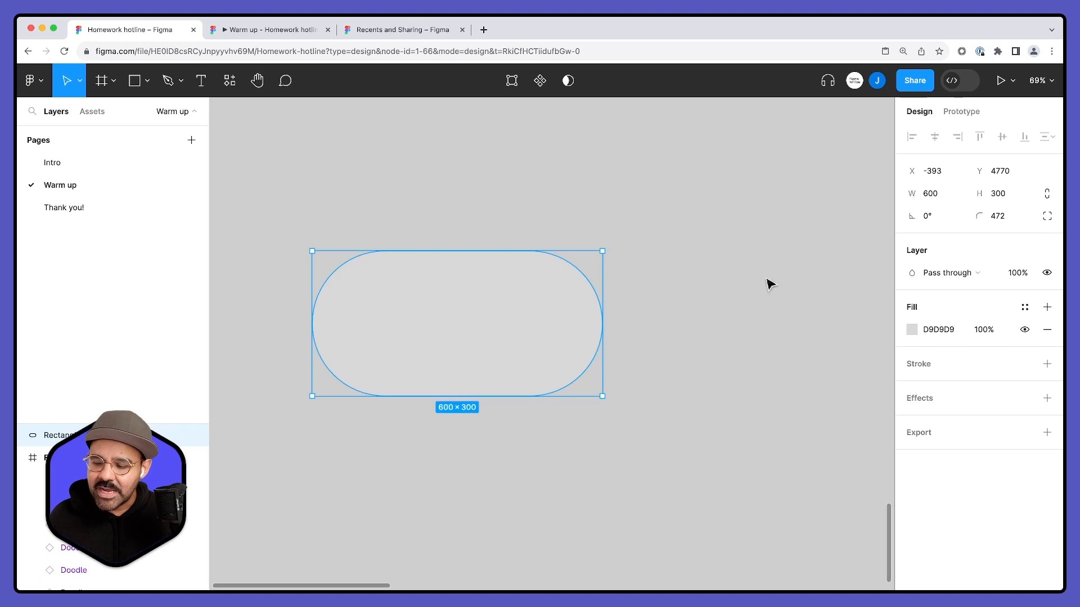
- Fill the pill shape with white (FFFFFF) and move it slightly right and up
left_click(911, 328)
left_click_drag(778, 268, 649, 172)
left_click(621, 217)
left_click_drag(490, 322, 560, 307)
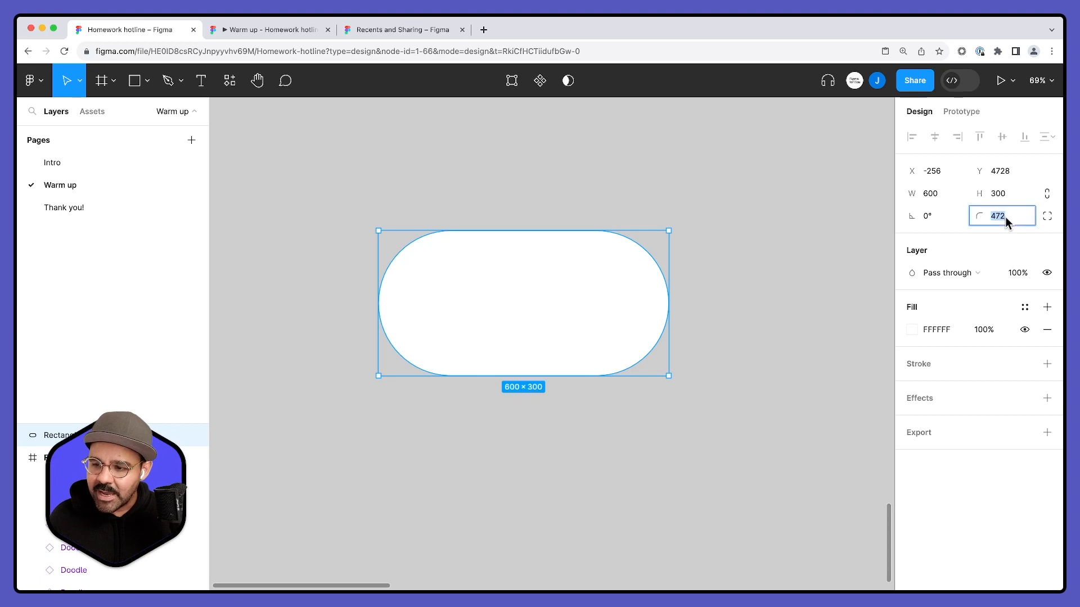
- Set the pill shape's corner radius to 480
type("480")
key("Return")
left_click(756, 257)
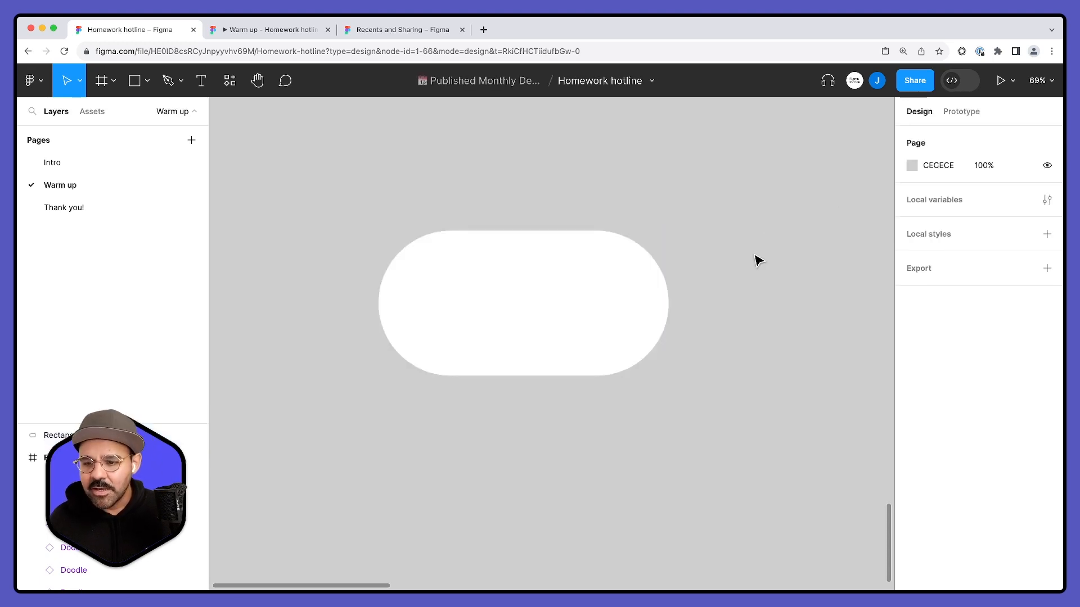
scroll(756, 258, "right", 1)
scroll(756, 257, "up", 1)
left_click(565, 334)
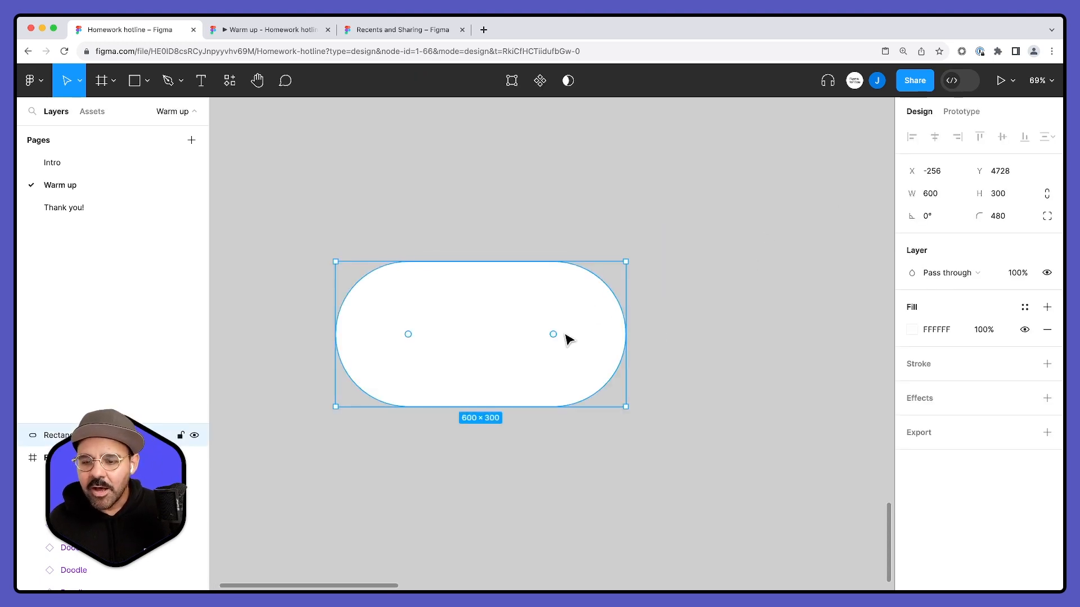
left_click(708, 330)
key("o")
left_click_drag(462, 335, 512, 380)
key("Delete")
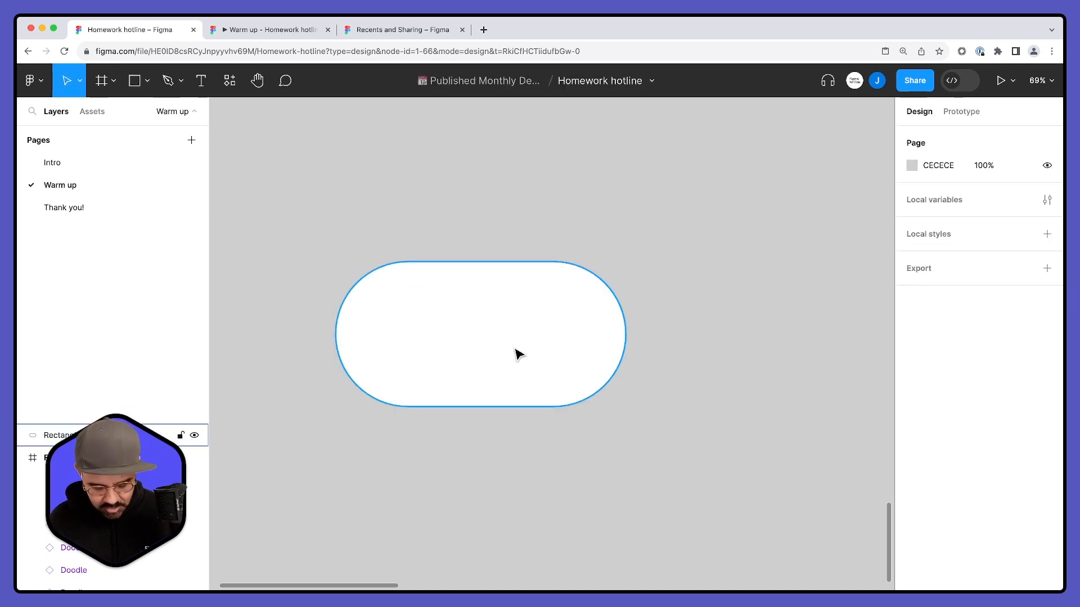
- Draw a near-square rectangle about 249 × 237 inside the pill and place it vertically centered in the pill's left half
key("r")
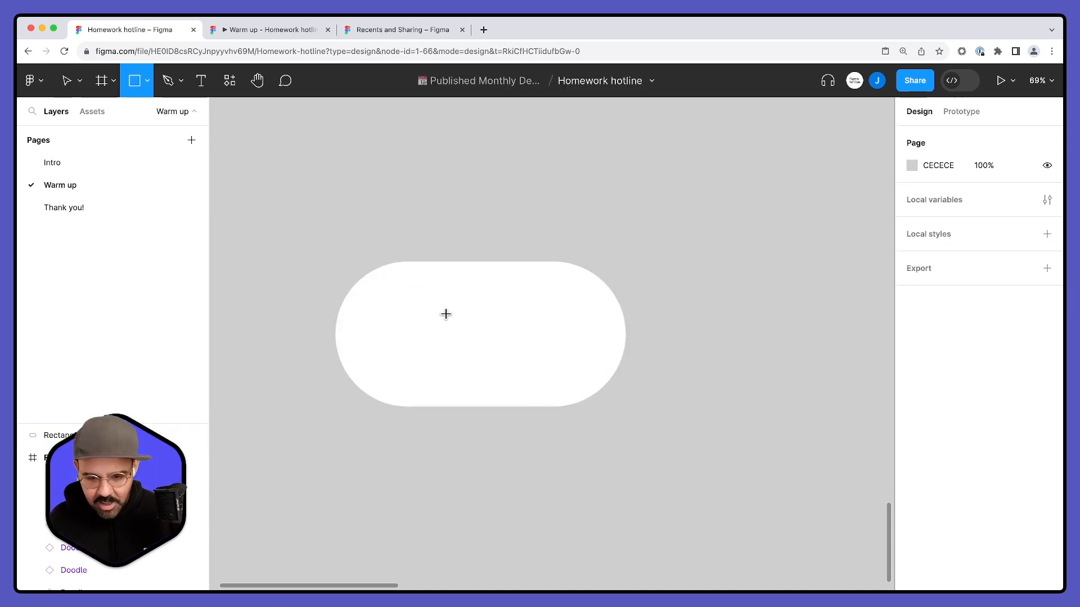
left_click_drag(411, 285, 532, 403)
left_click_drag(474, 351, 433, 349)
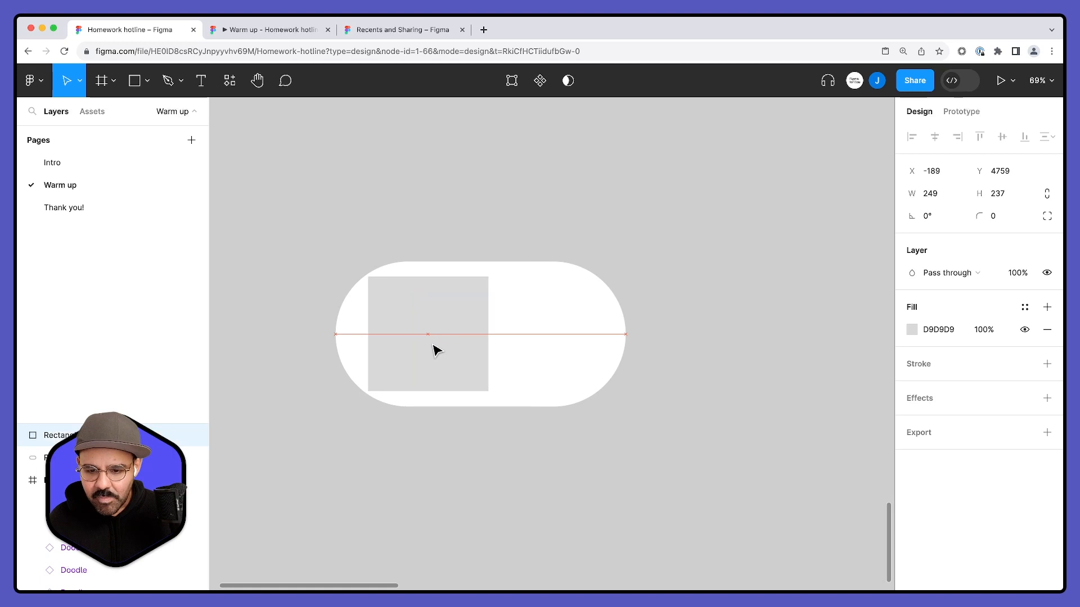
- Fully round the grey square's corners to a radius of 118.5 and move the shape slightly right inside the pill
left_click_drag(481, 286, 357, 366)
left_click(446, 448)
left_click(431, 324)
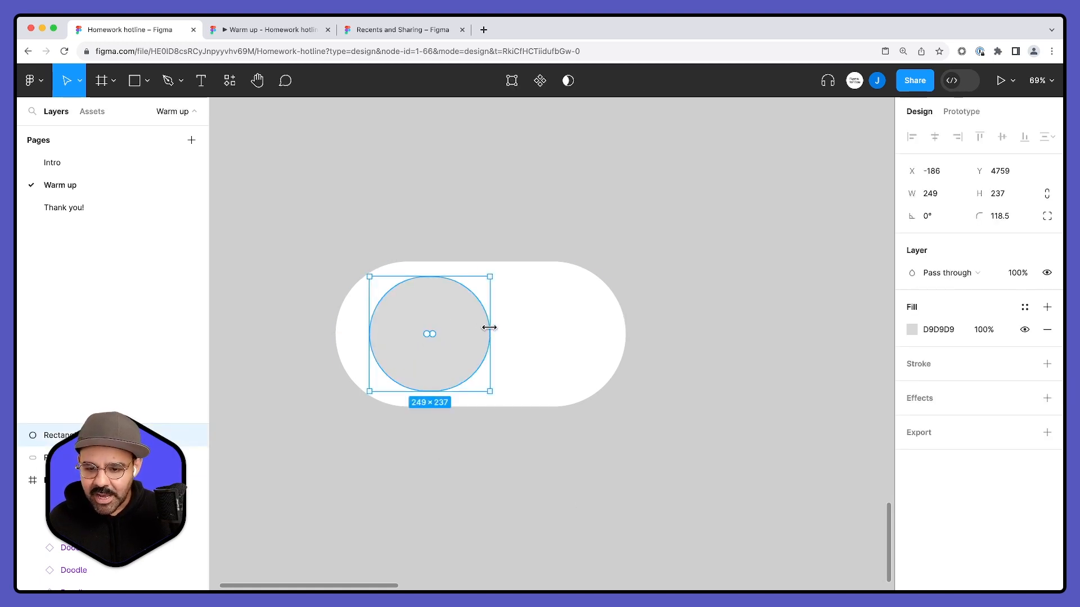
- Resize the grey rounded shape to 250 × 250 and move it near the pill's left end, vertically centered
left_click(953, 199)
type("250")
key("Tab")
type("250")
key("Return")
left_click(631, 349)
left_click_drag(433, 337, 426, 335)
left_click(547, 463)
scroll(512, 467, "right", 2)
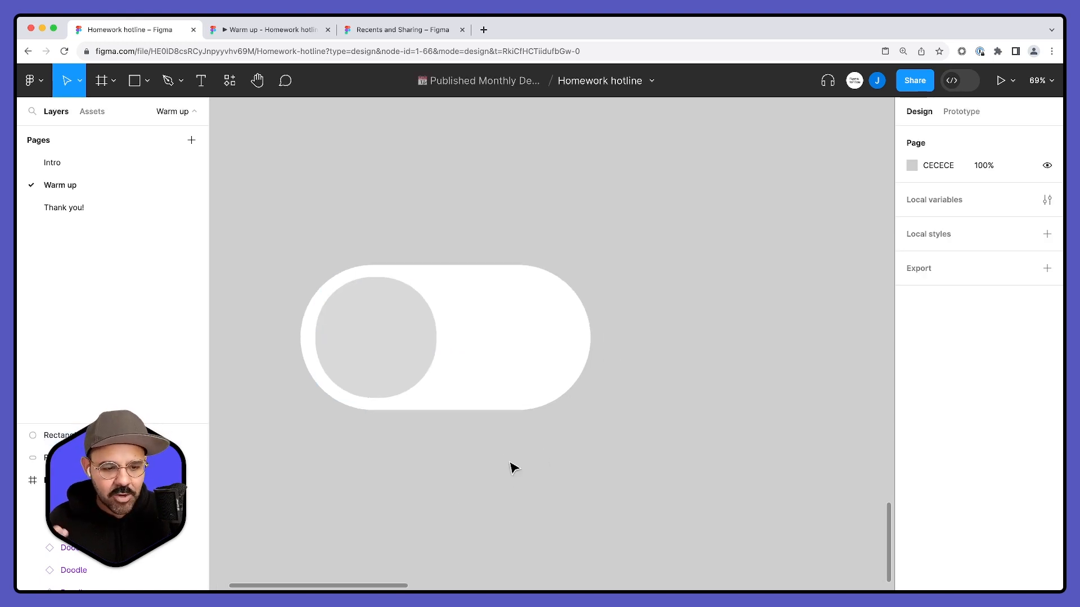
left_click(385, 348)
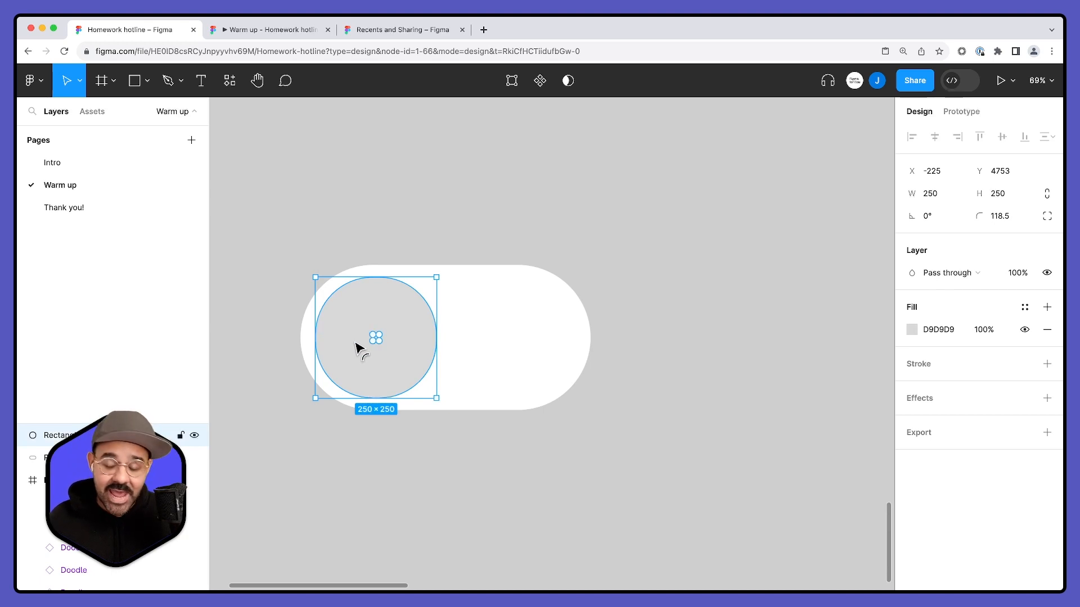
left_click(404, 490)
scroll(407, 467, "down", 3)
left_click_drag(373, 386, 393, 362)
key("super+z")
scroll(425, 272, "left", 2)
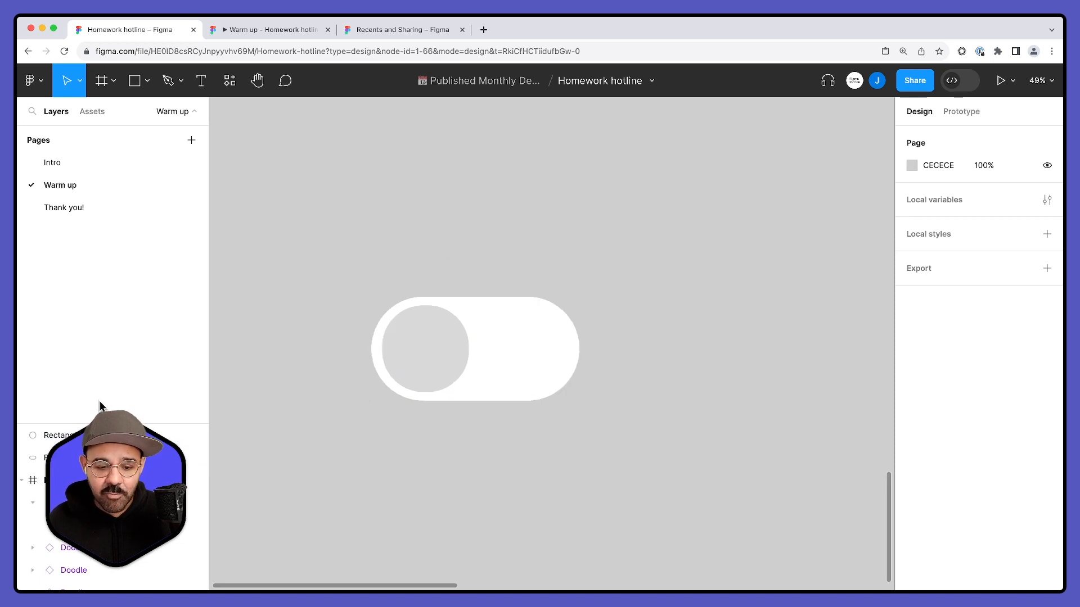
- Rename the grey circle's layer as "toggle" and the white pill's layer as "toggle bg"
left_click_drag(113, 424, 138, 231)
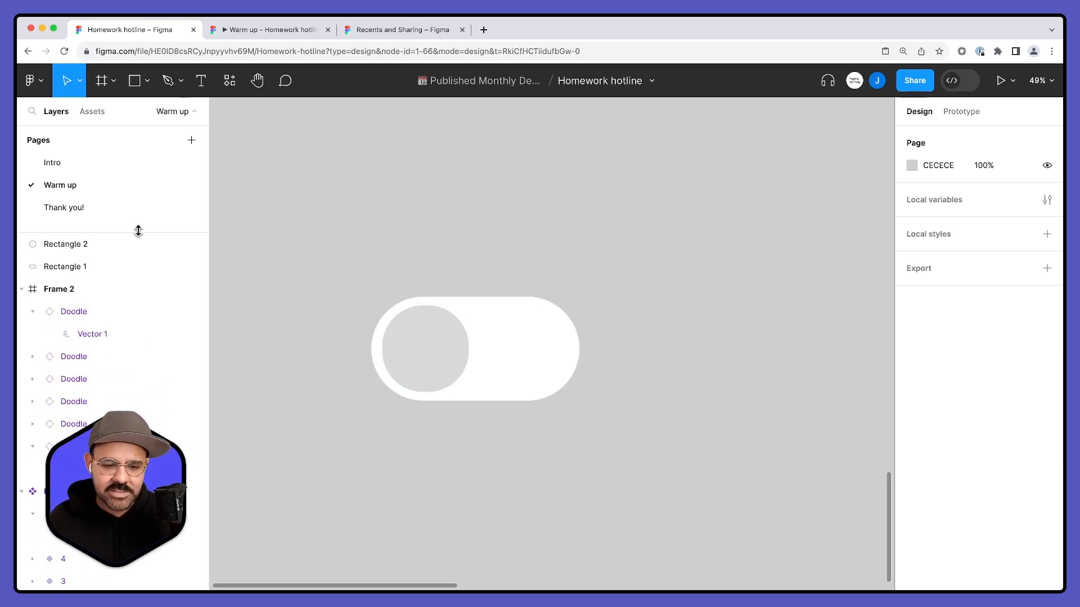
left_click(447, 362)
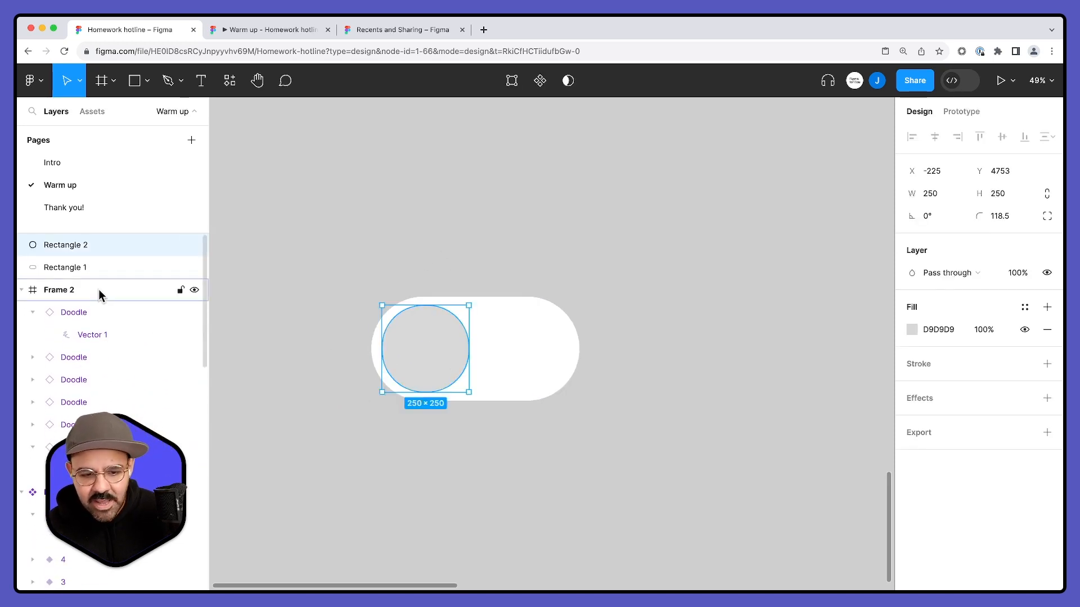
double_click(81, 247)
type("toggl")
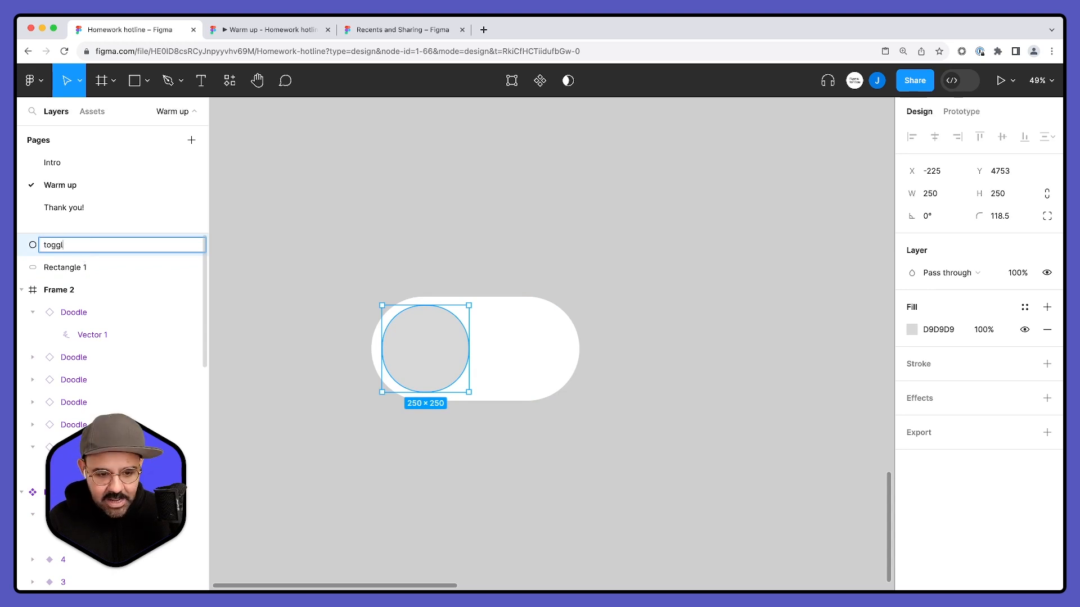
type("e")
key("Return")
double_click(73, 268)
type("toggle bg")
left_click(313, 212)
- Move the grey circle slightly left inside the pill to X -233, keeping it vertically centered
left_click(434, 337)
left_click_drag(434, 337, 434, 344)
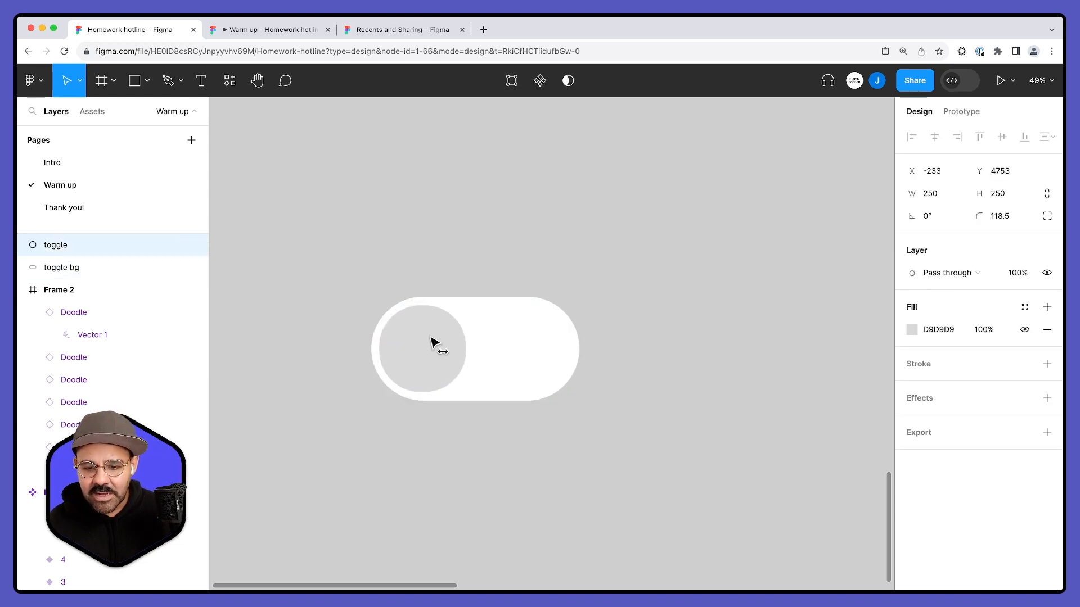
left_click(501, 429)
scroll(501, 429, "right", 2)
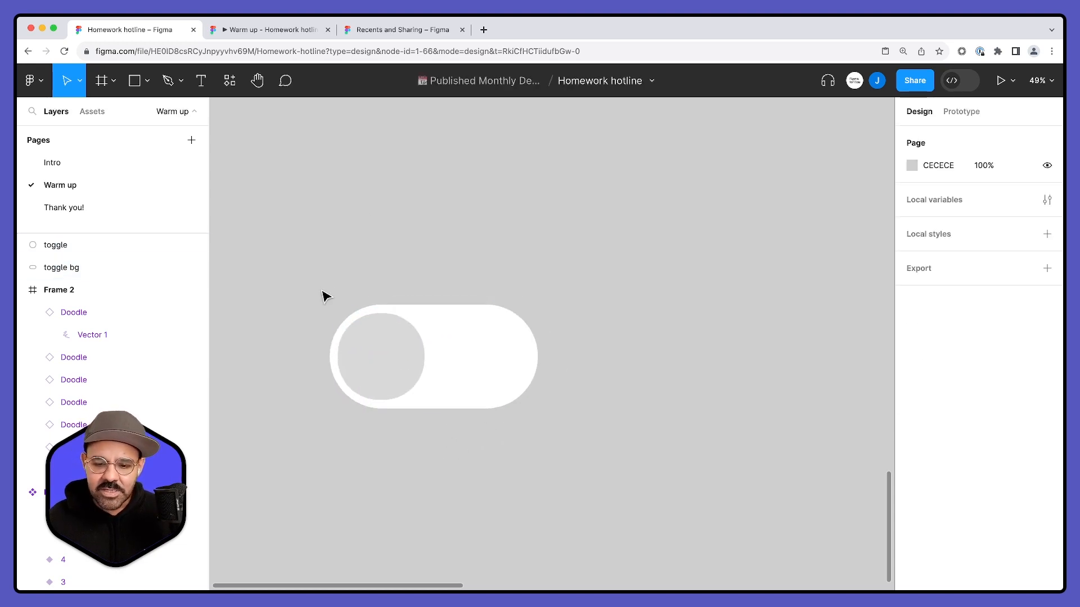
- Create one component from the toggle and toggle bg shapes together
left_click_drag(309, 239, 653, 509)
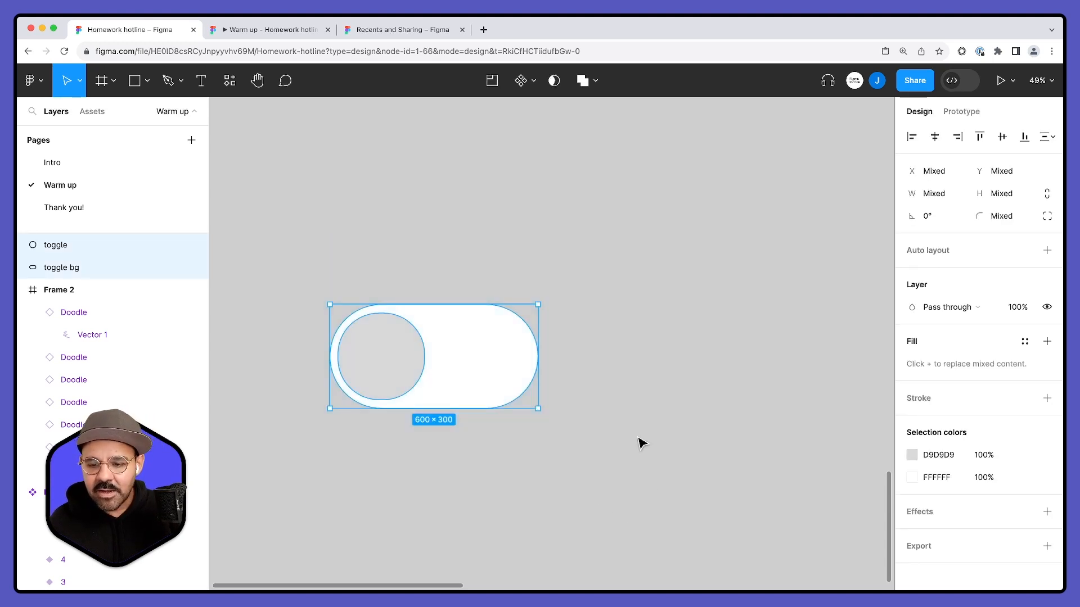
left_click(531, 85)
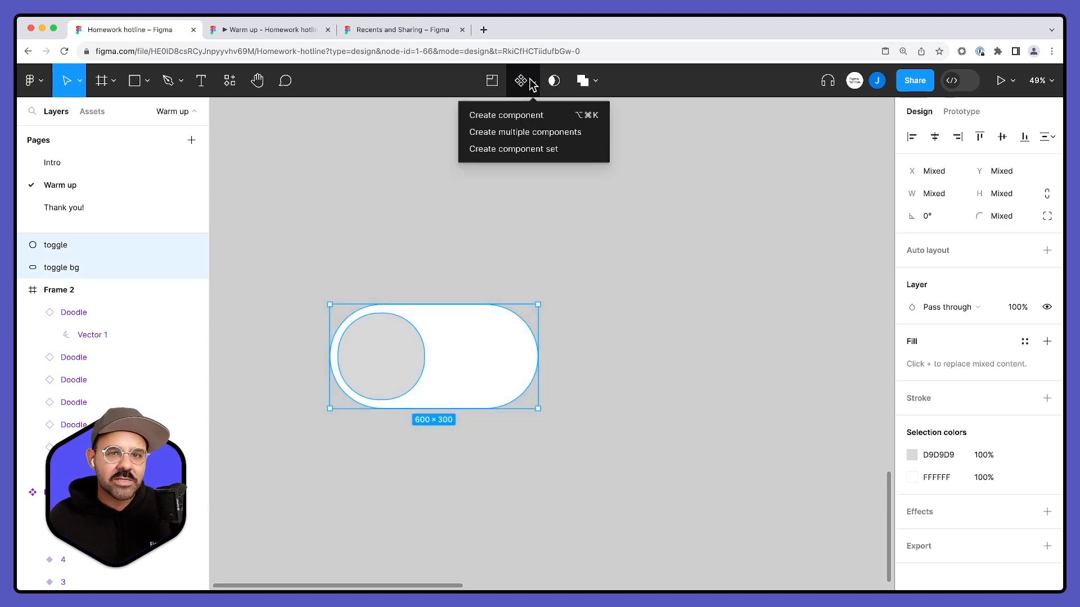
left_click(525, 117)
- Rename the new switch component as "toggle - off"
double_click(369, 298)
type("toggle")
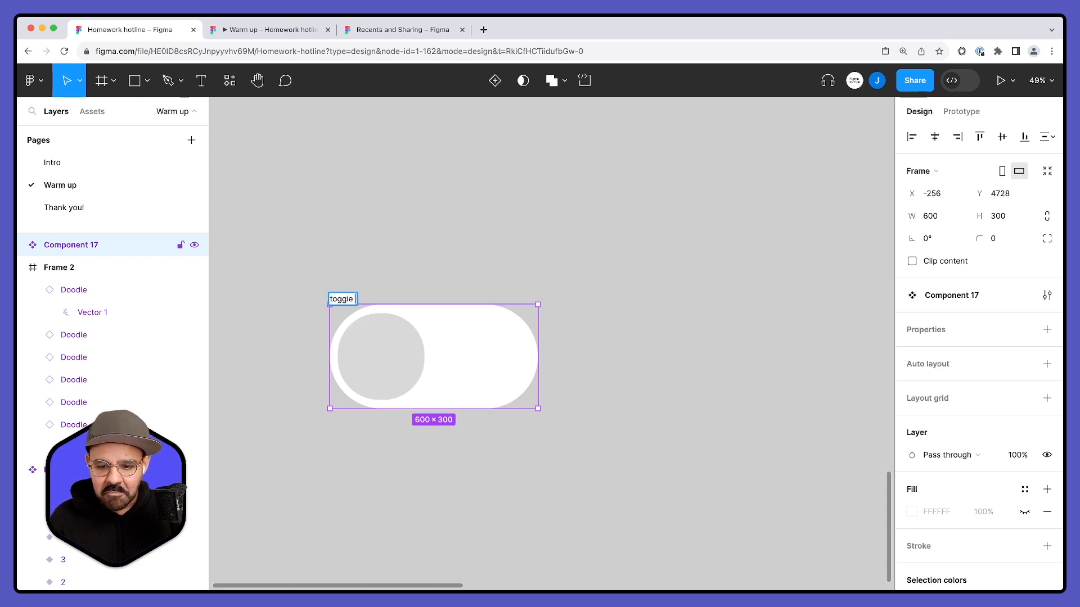
type(" - off")
key("Return")
left_click(402, 267)
left_click(374, 300)
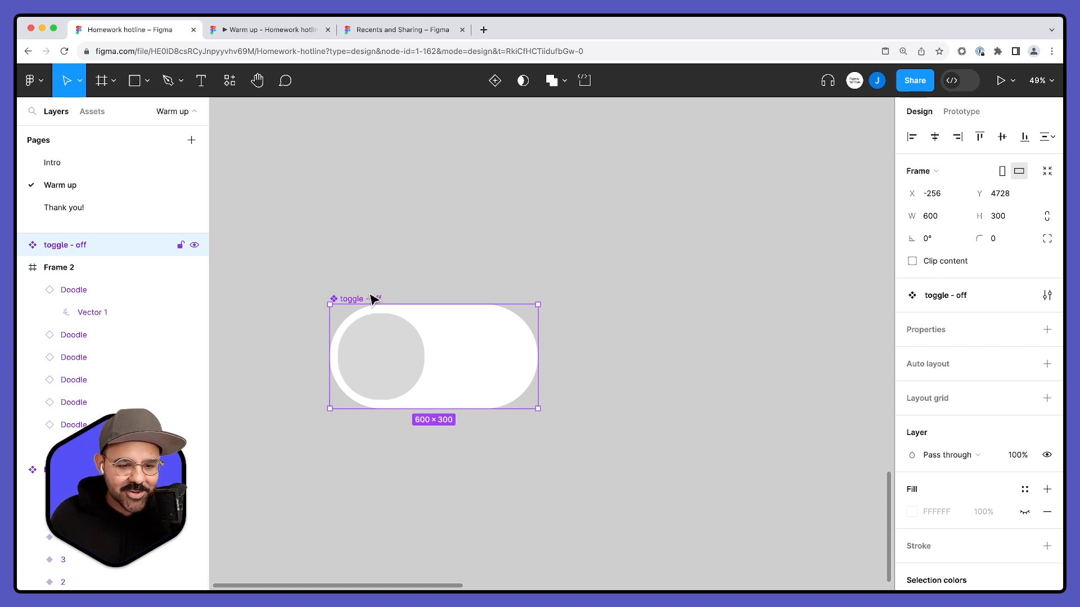
- Follow the collaborator's view of the Warm up page to look over its frames and components
scroll(392, 277, "down", 2)
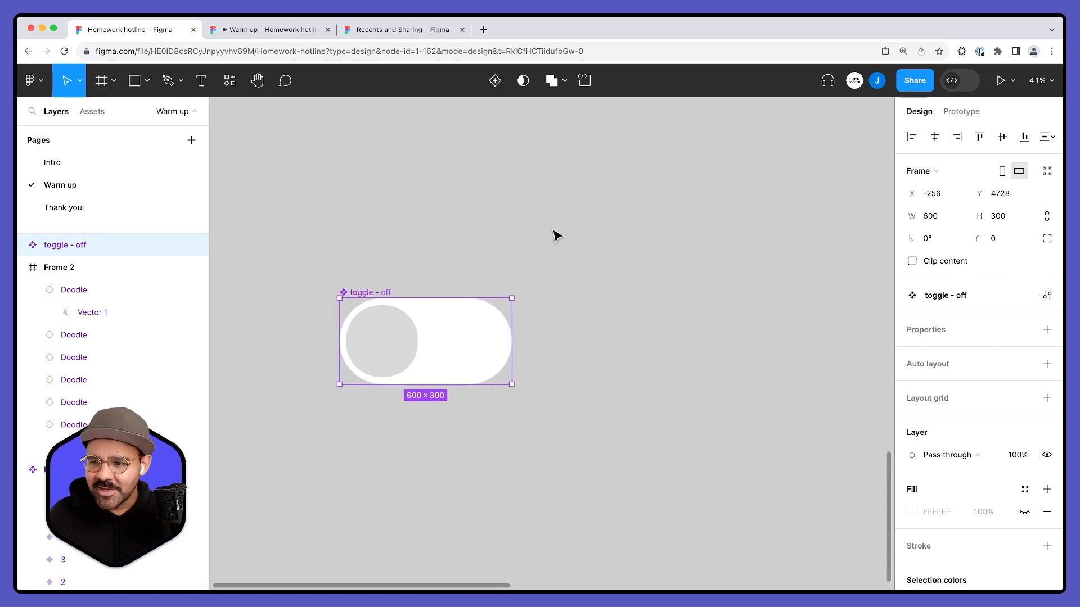
left_click(914, 80)
left_click(687, 157)
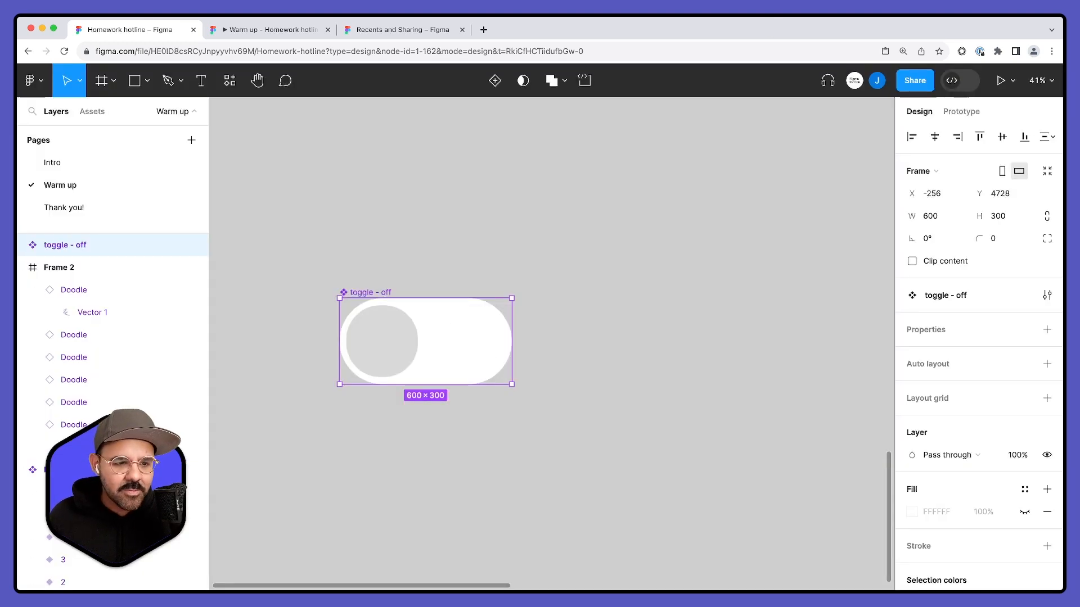
left_click(440, 179)
scroll(467, 178, "down", 3)
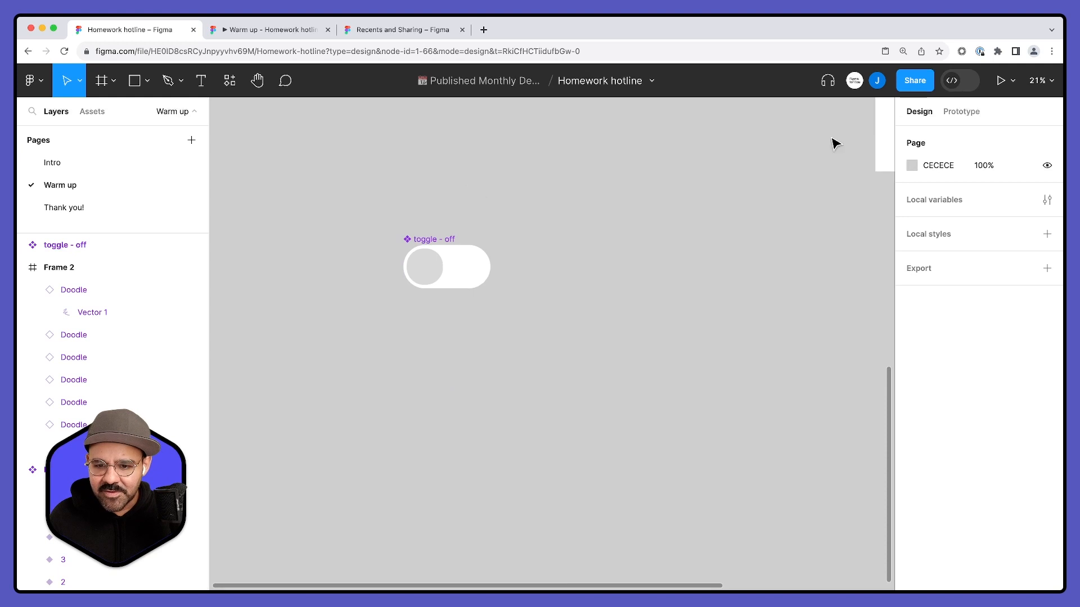
left_click(877, 80)
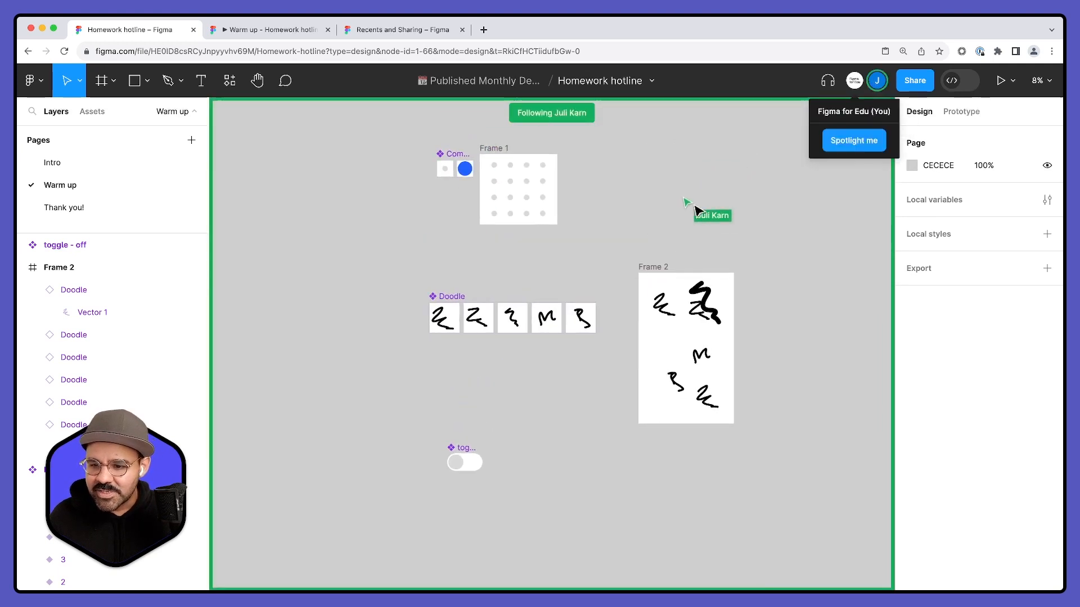
scroll(683, 198, "up", 5)
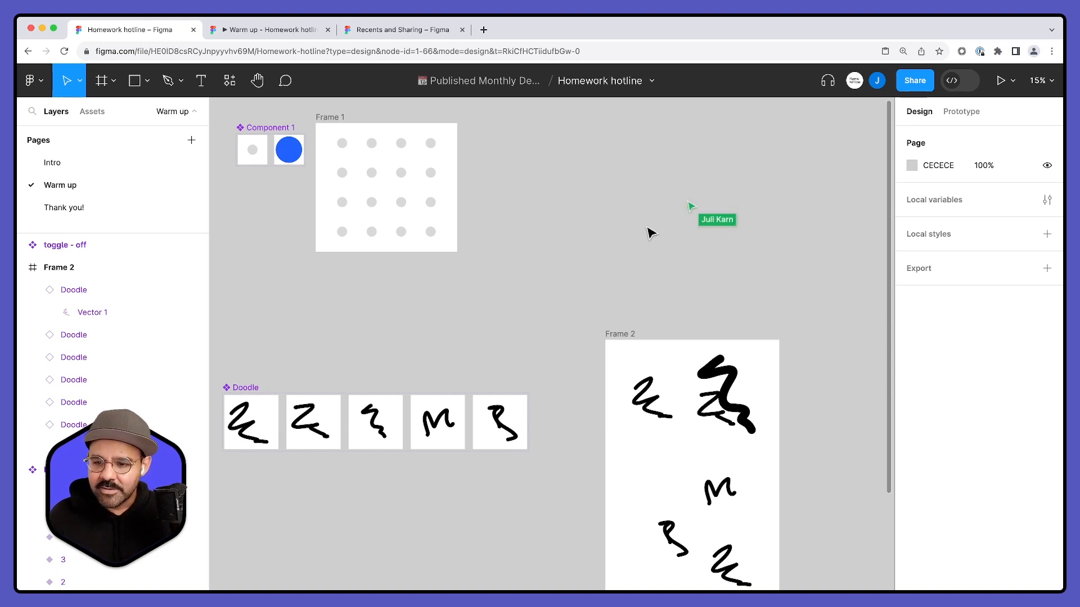
- Add a second variant to the toggle - off component
scroll(631, 222, "down", 3)
scroll(574, 307, "down", 3)
scroll(478, 344, "up", 5)
left_click_drag(424, 419, 532, 253)
left_click_drag(491, 416, 511, 286)
scroll(427, 312, "up", 5)
scroll(441, 305, "up", 3)
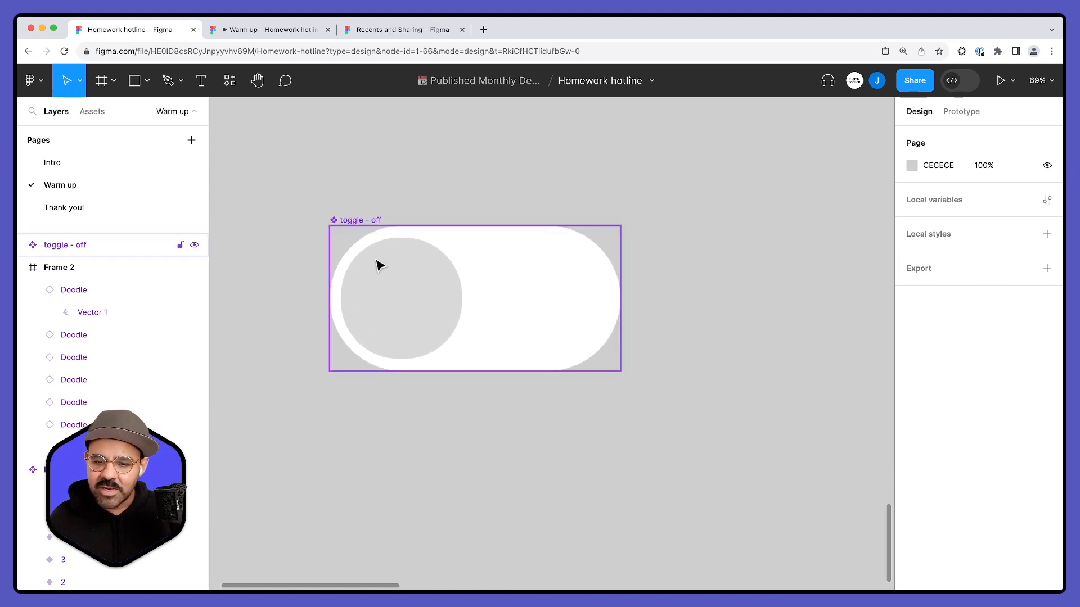
left_click(374, 227)
scroll(437, 197, "down", 2)
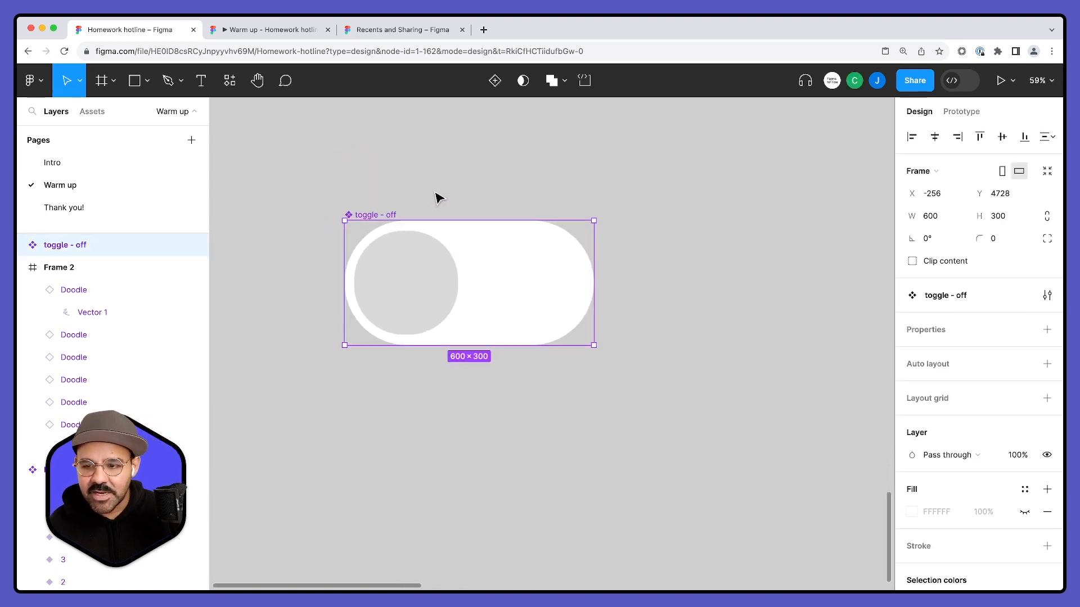
scroll(451, 222, "up", 2)
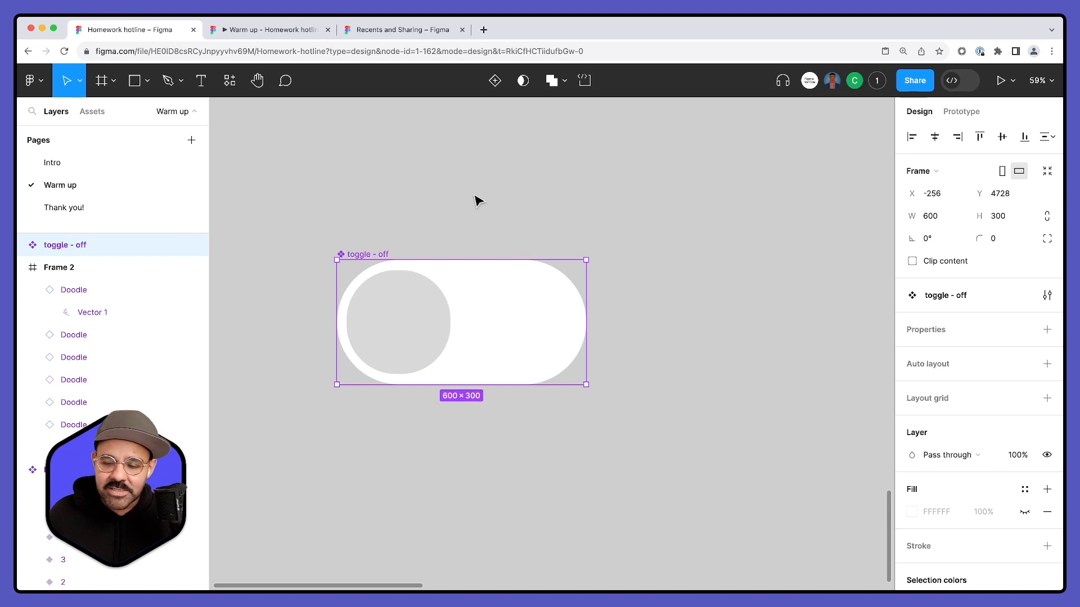
left_click(495, 82)
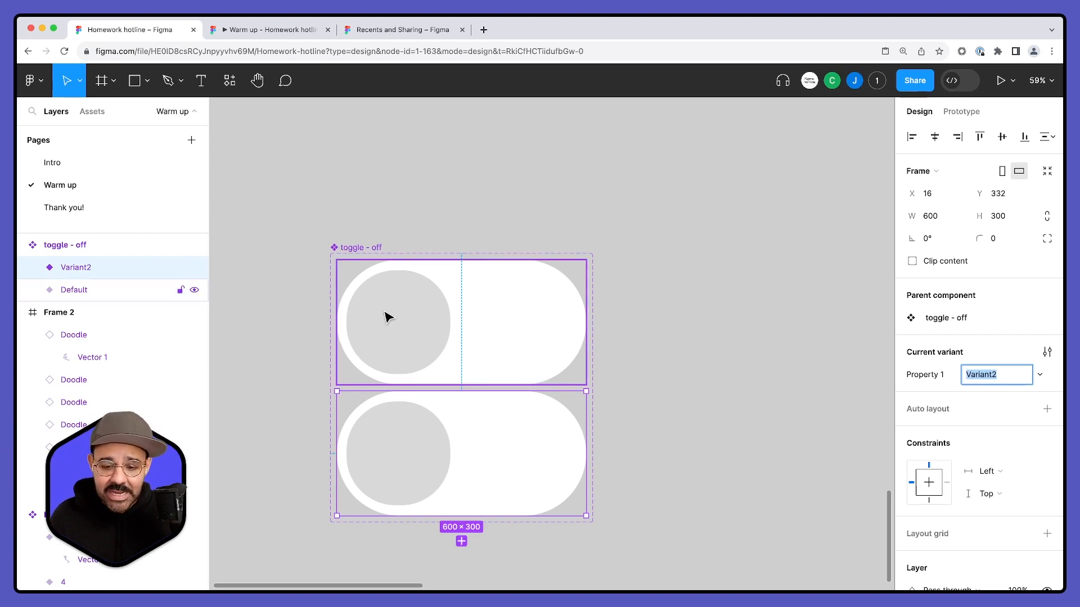
- Rename the component set's variant property as "Toggle State"
left_click(372, 248)
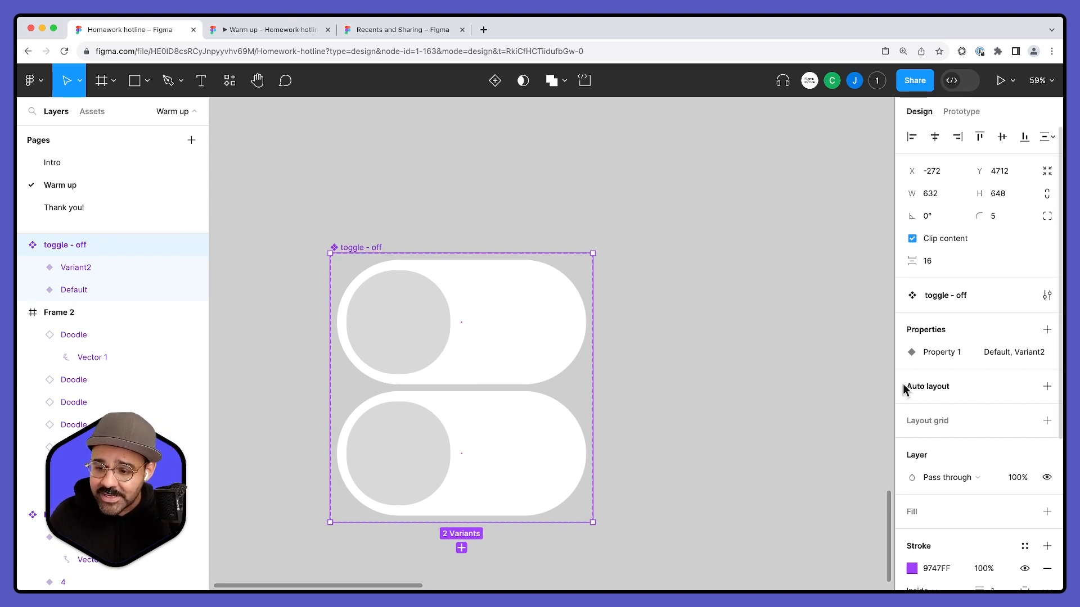
left_click(1024, 353)
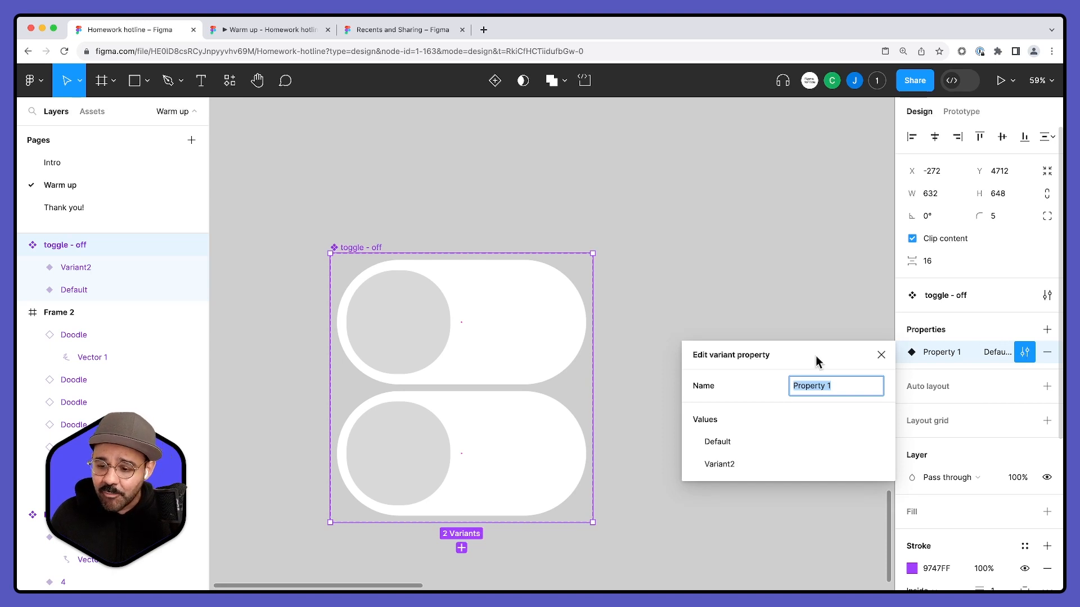
left_click_drag(816, 355, 759, 231)
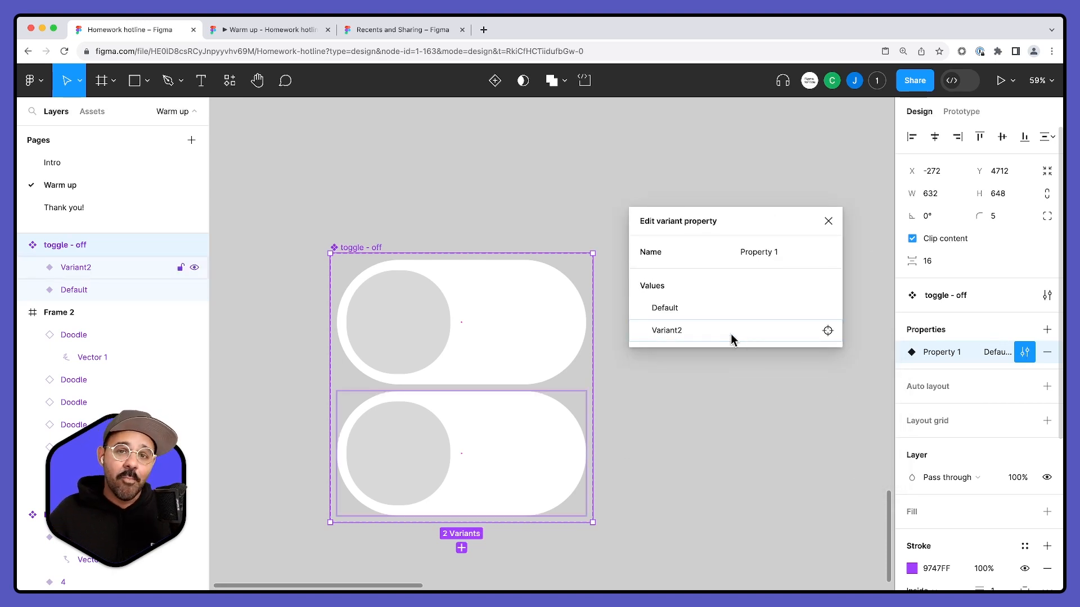
left_click(769, 254)
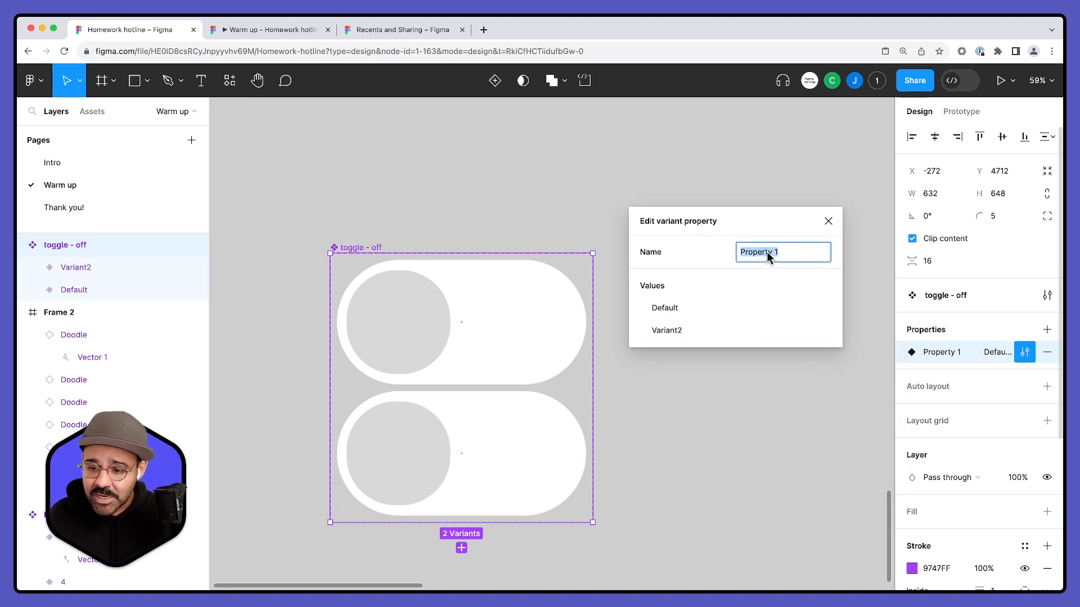
type("T")
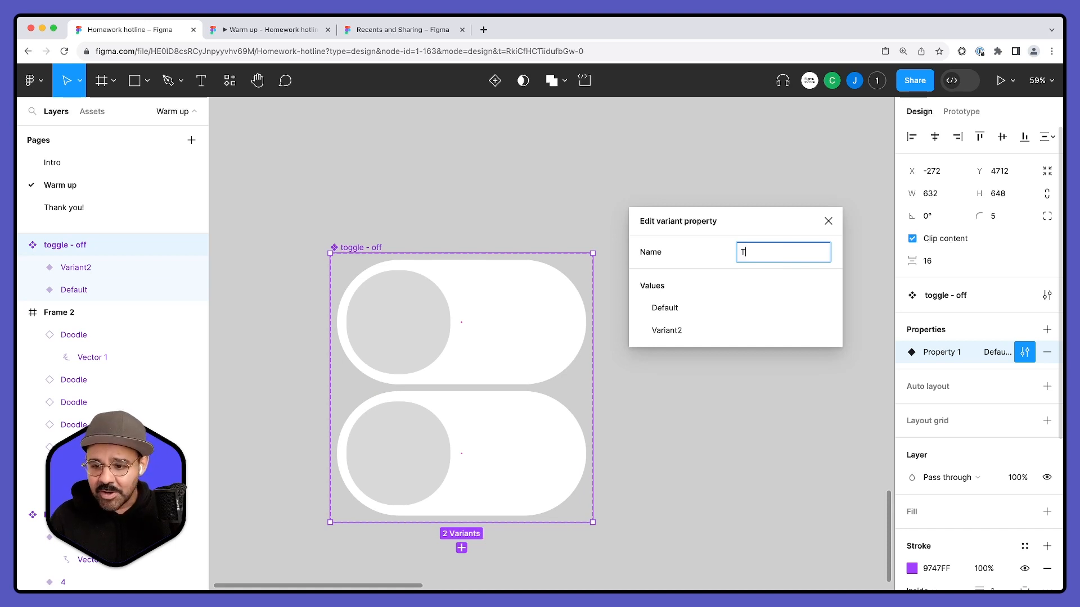
type("oggle State")
key("Return")
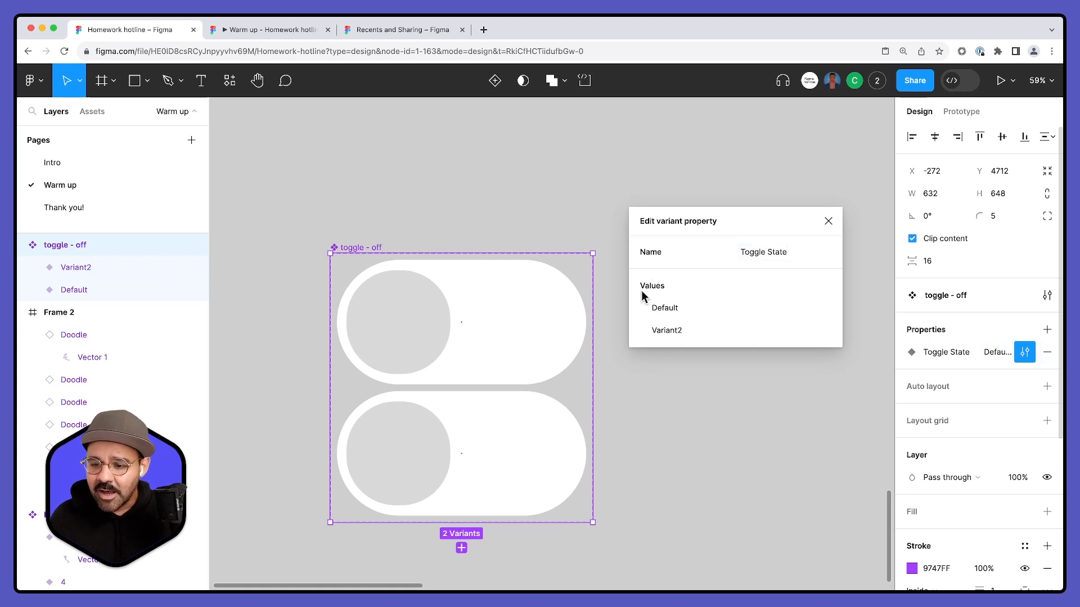
- Name the Toggle State values "Off" for the default variant and "On" for the second variant
left_click(672, 309)
type("Off")
key("Return")
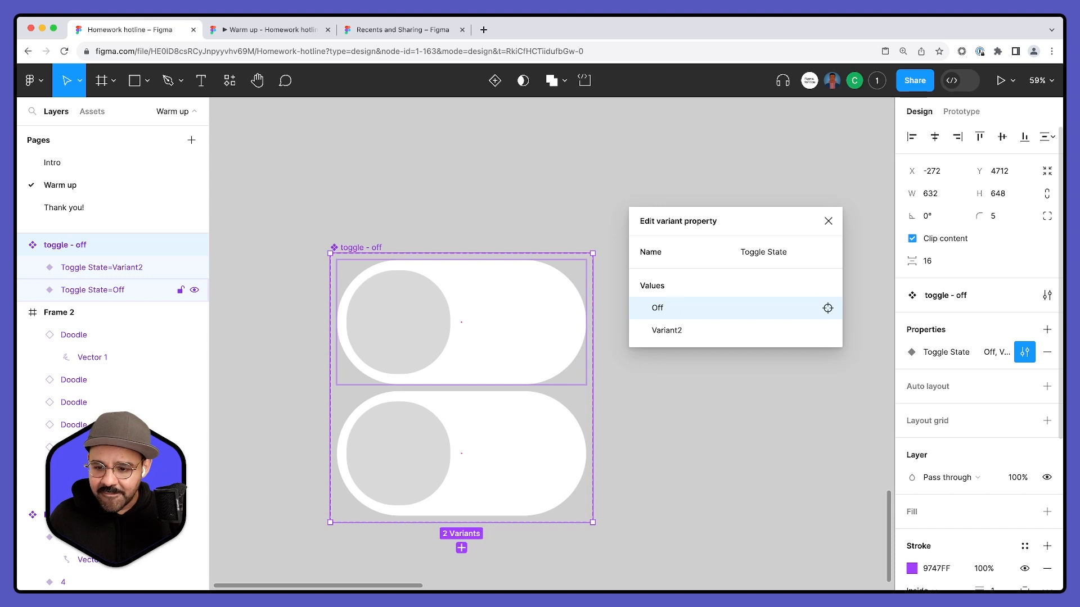
left_click(669, 331)
type("On")
key("Return")
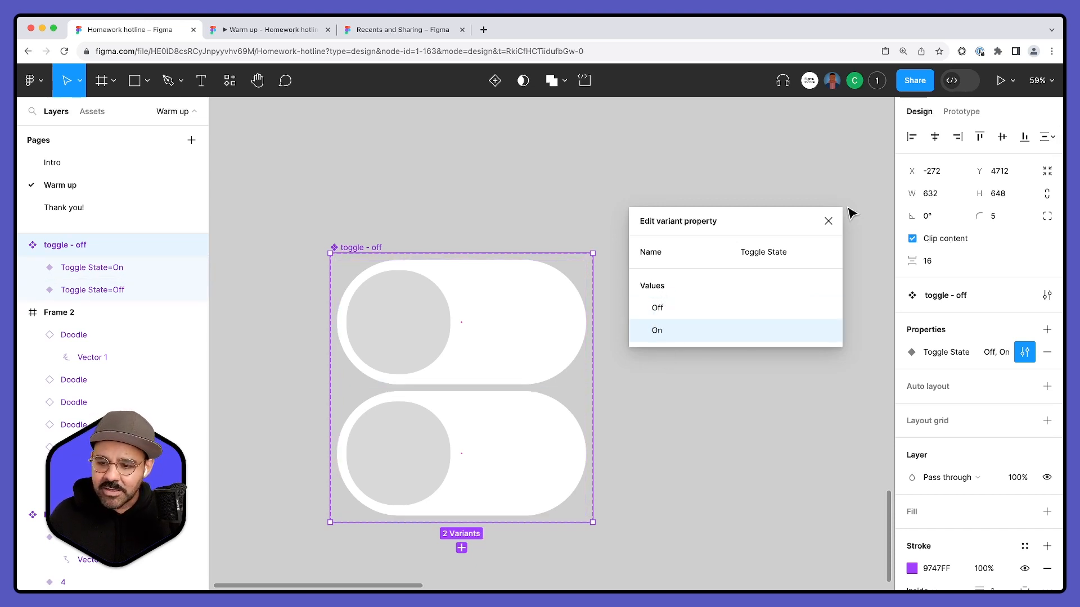
left_click(829, 220)
- Place an instance of the toggle to the right of the component set and try its Toggle State switch
left_click(787, 274)
left_click_drag(483, 311, 783, 289)
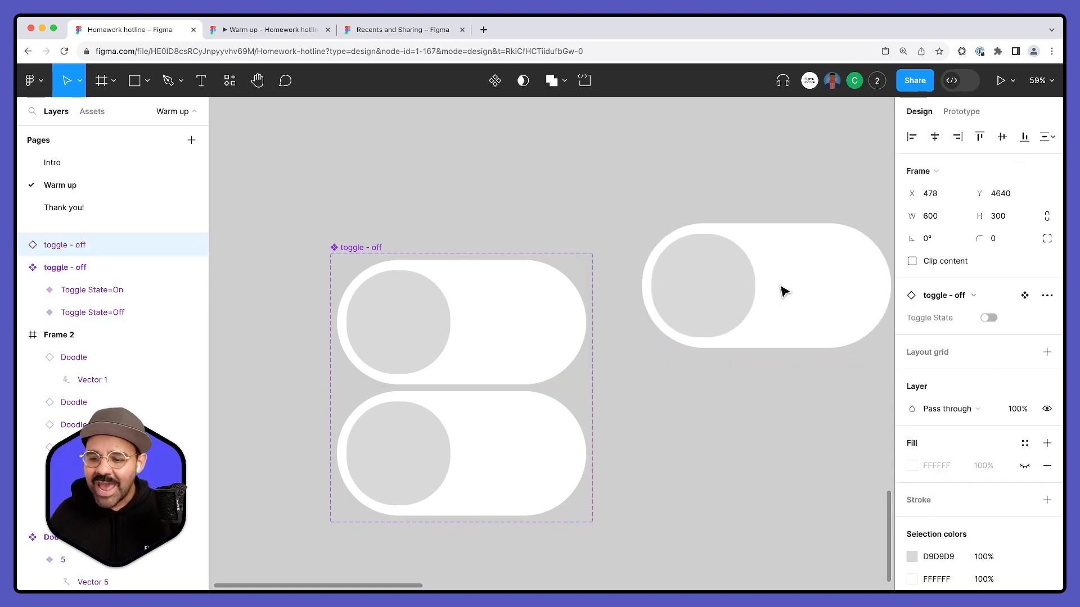
left_click(988, 318)
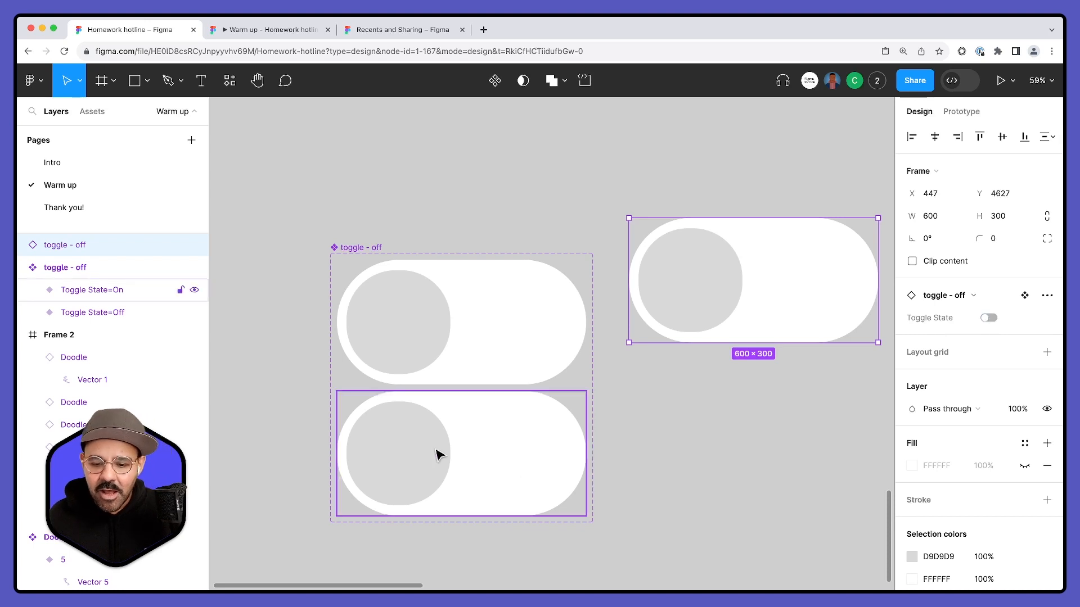
- Move the On variant's circle to the pill's right end at X 328 and fill it with bright green
double_click(425, 456)
left_click_drag(394, 467, 521, 471)
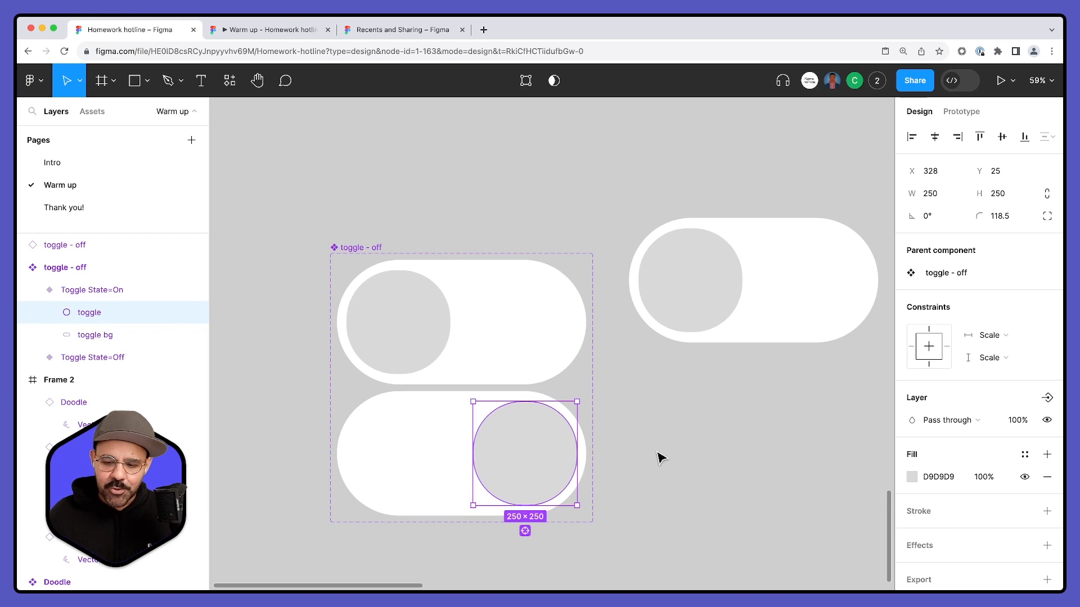
left_click(911, 478)
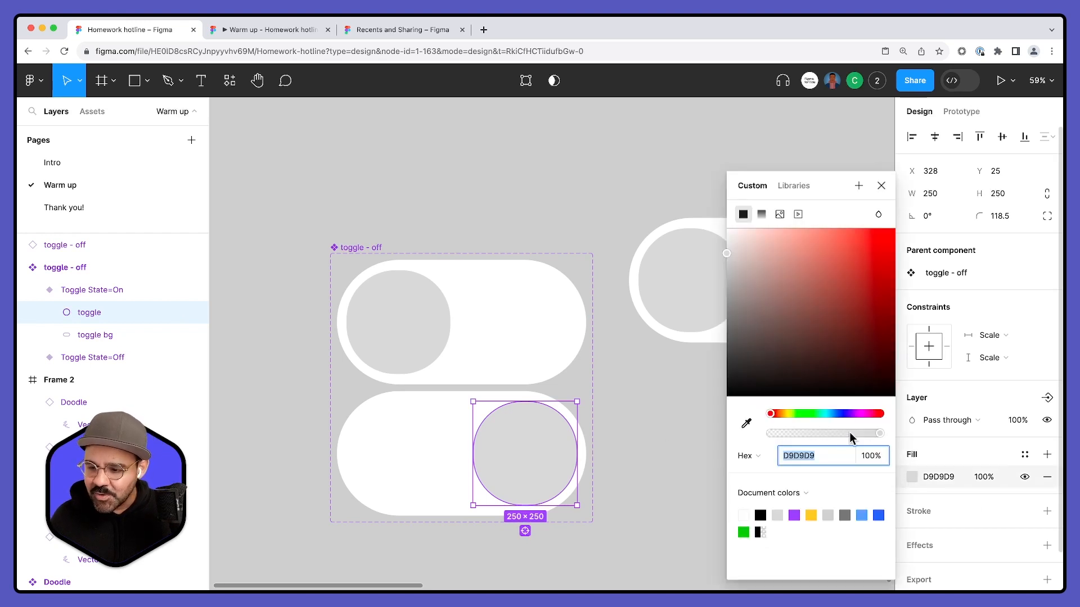
left_click(814, 413)
left_click_drag(830, 330, 923, 236)
left_click(658, 380)
- Fill the background pill of the toggle's On variant with light green
double_click(445, 450)
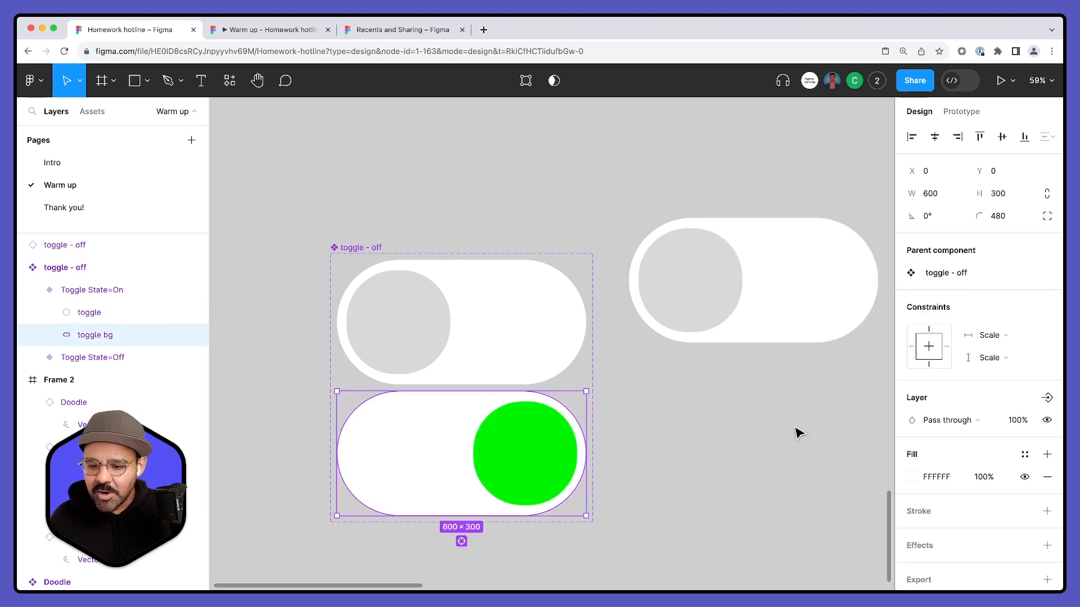
left_click(911, 477)
left_click(800, 413)
left_click_drag(819, 278, 764, 226)
left_click(604, 415)
left_click_drag(646, 421, 608, 398)
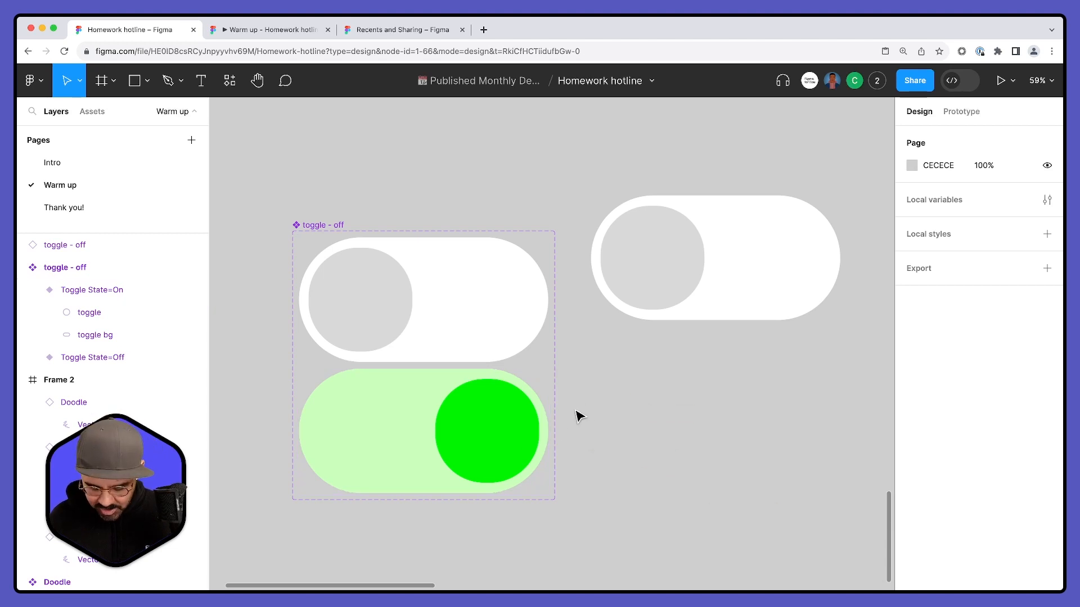
- Show collaborators the cursor chat message "WHATS GOOOOOOOOD????" and close the chat
key("slash")
type("WHATS GOOOOOOOOD????")
key("Escape")
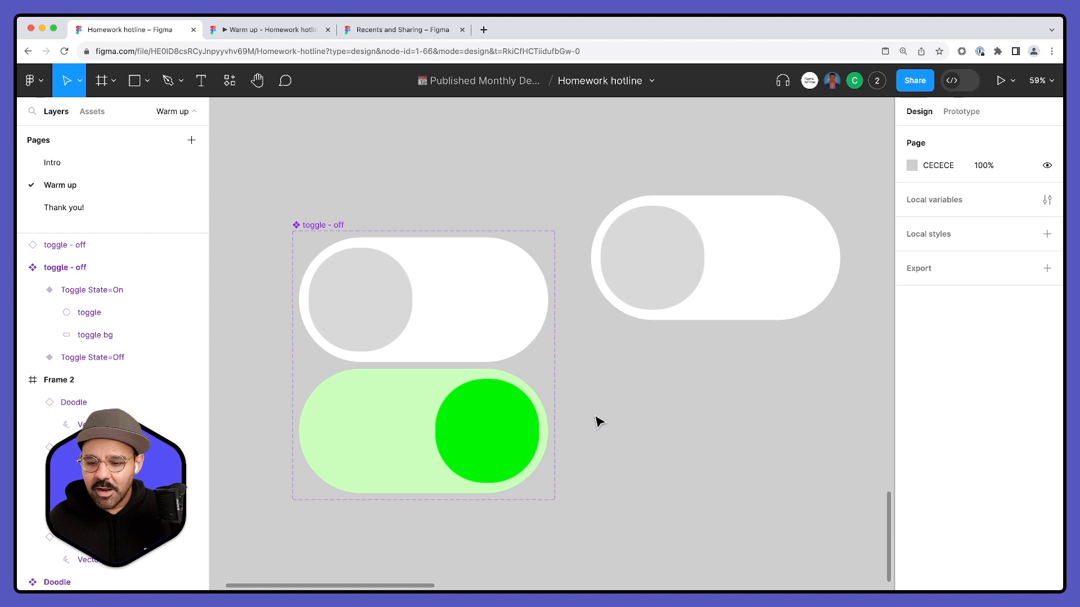
- Switch the placed toggle instance's Toggle State on and off repeatedly, leaving it on
scroll(692, 429, "up", 2)
left_click(632, 296)
scroll(639, 315, "down", 2)
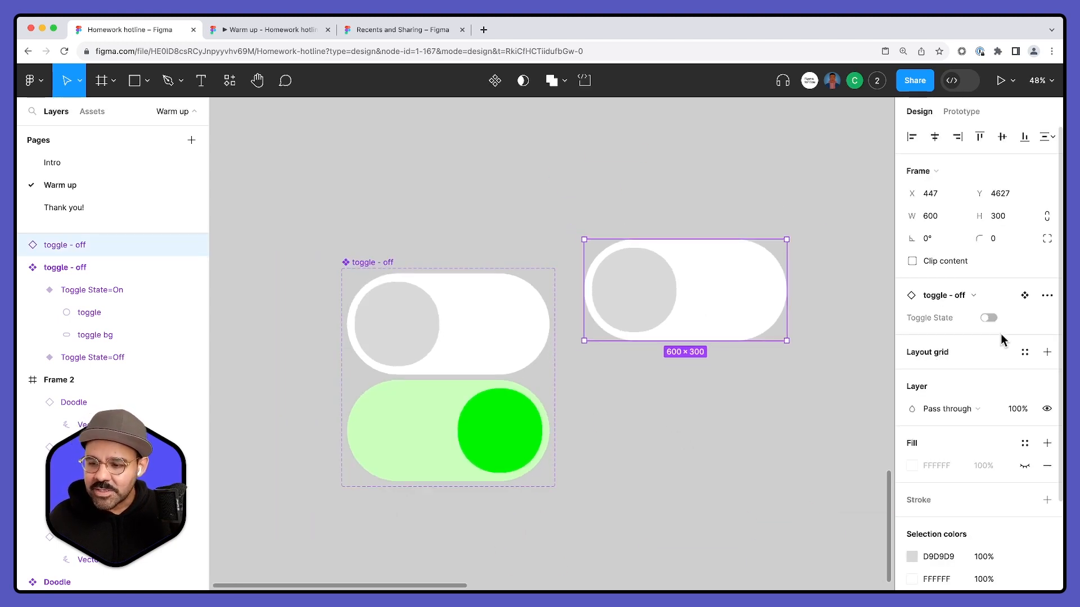
left_click(988, 318)
left_click(988, 318)
left_click(988, 318)
left_click(988, 318)
left_click(988, 318)
left_click(988, 318)
left_click(988, 319)
left_click(988, 318)
left_click(988, 318)
left_click(759, 394)
scroll(674, 387, "down", 3)
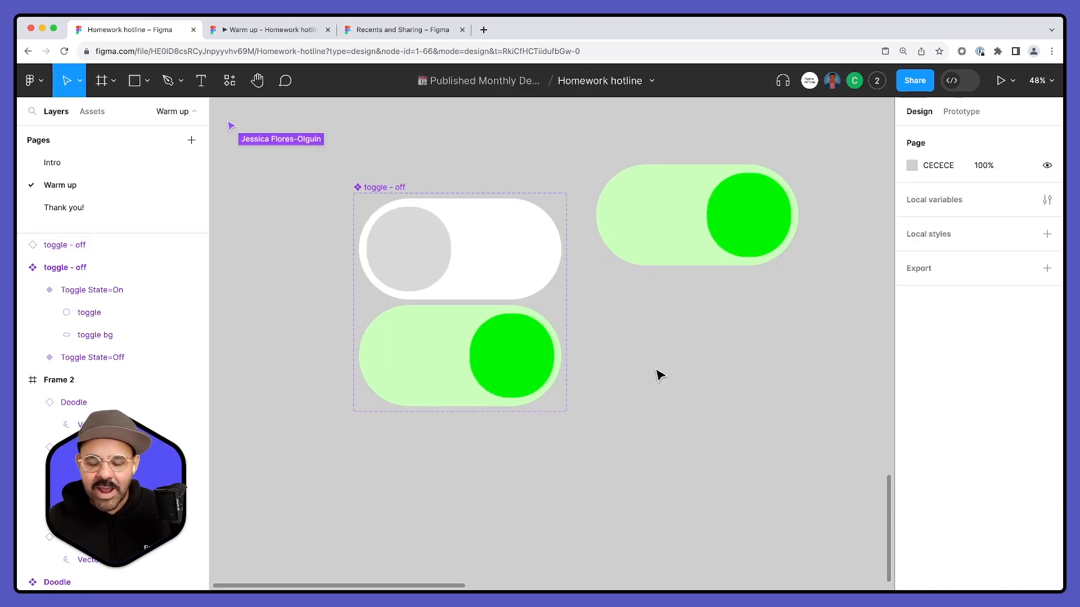
- Try linking the Off variant to the On variant below with an On click Change to interaction
left_click(961, 112)
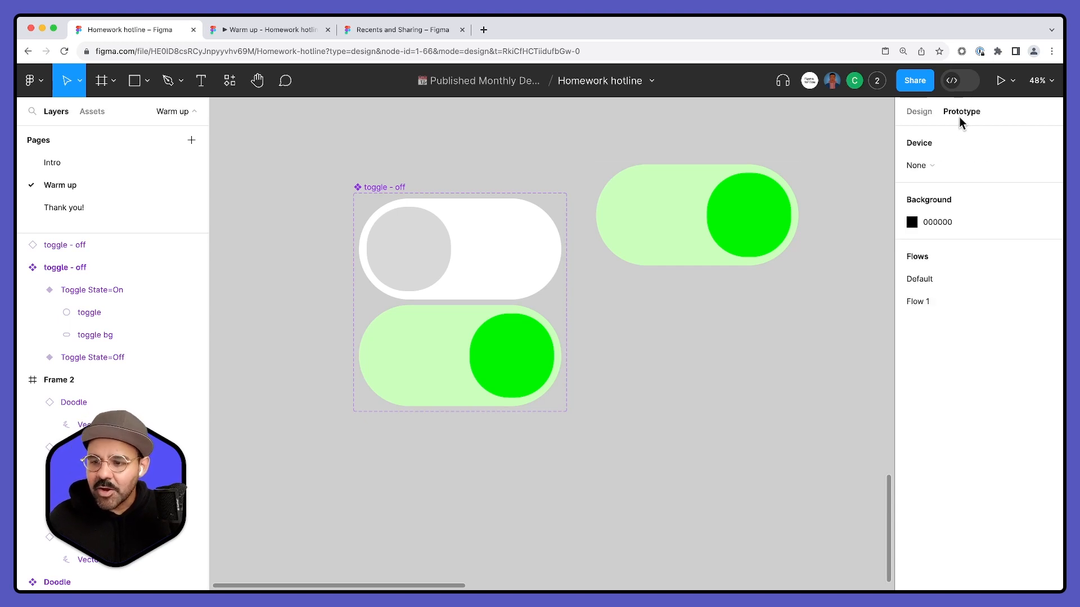
left_click(481, 275)
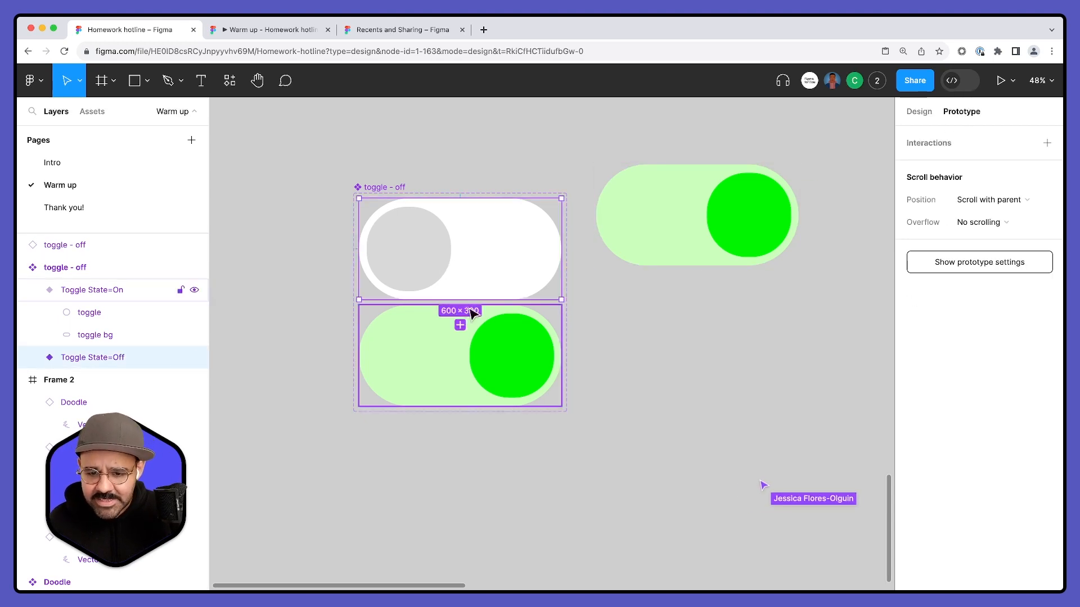
left_click_drag(460, 323, 461, 354)
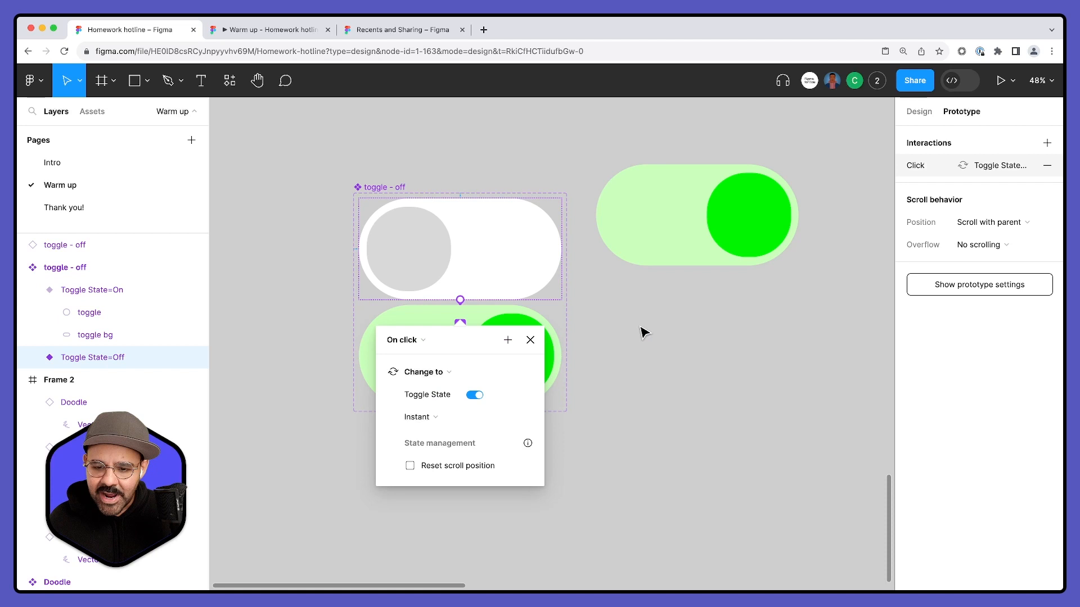
left_click(574, 349)
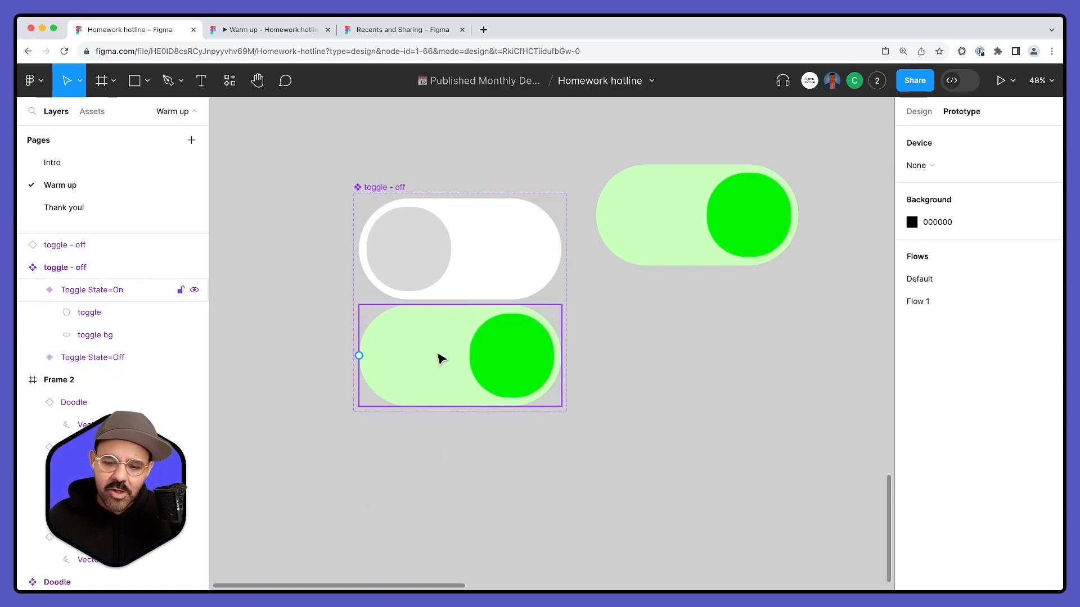
- Add auto layout to the toggle component set and widen the vertical spacing between its two variants
left_click(371, 188)
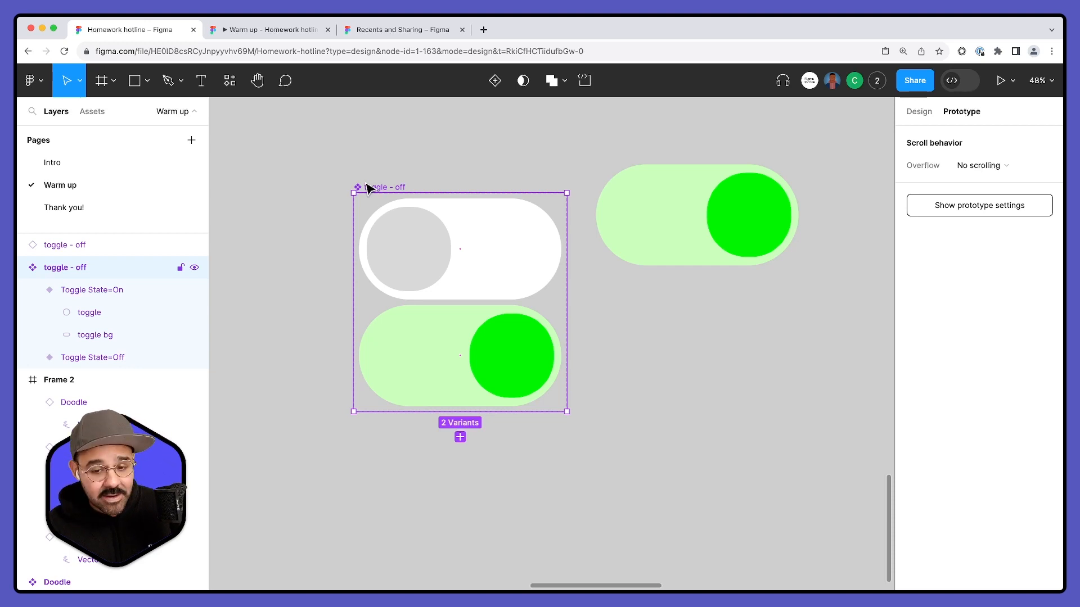
key("shift+a")
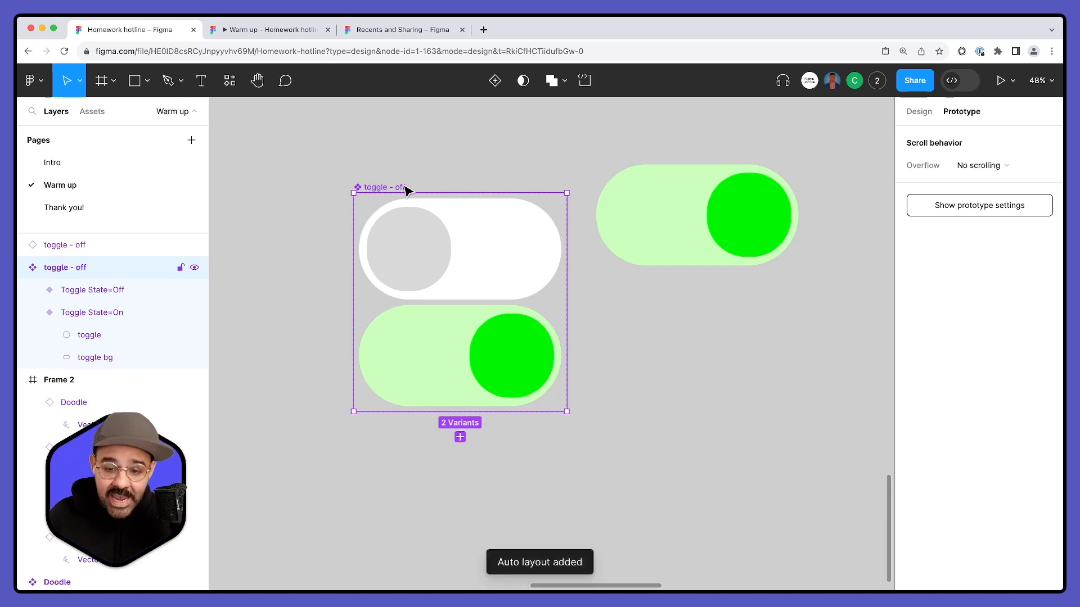
left_click(908, 116)
left_click_drag(916, 439, 986, 445)
left_click(771, 440)
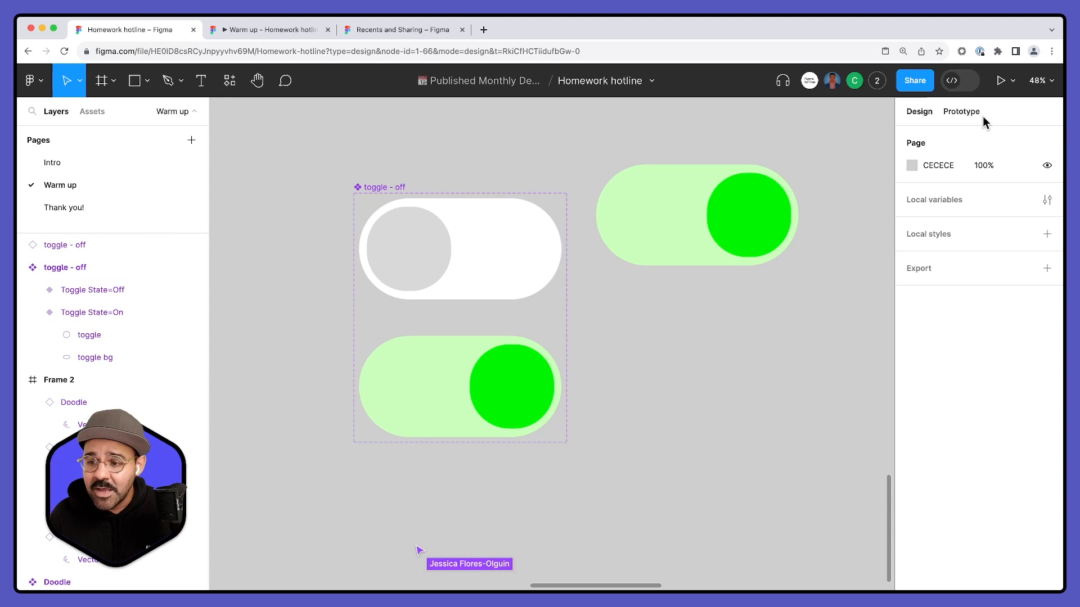
- Connect the whole Off variant to the On variant with an On click interaction, and undo that connection
left_click(968, 114)
left_click(554, 296)
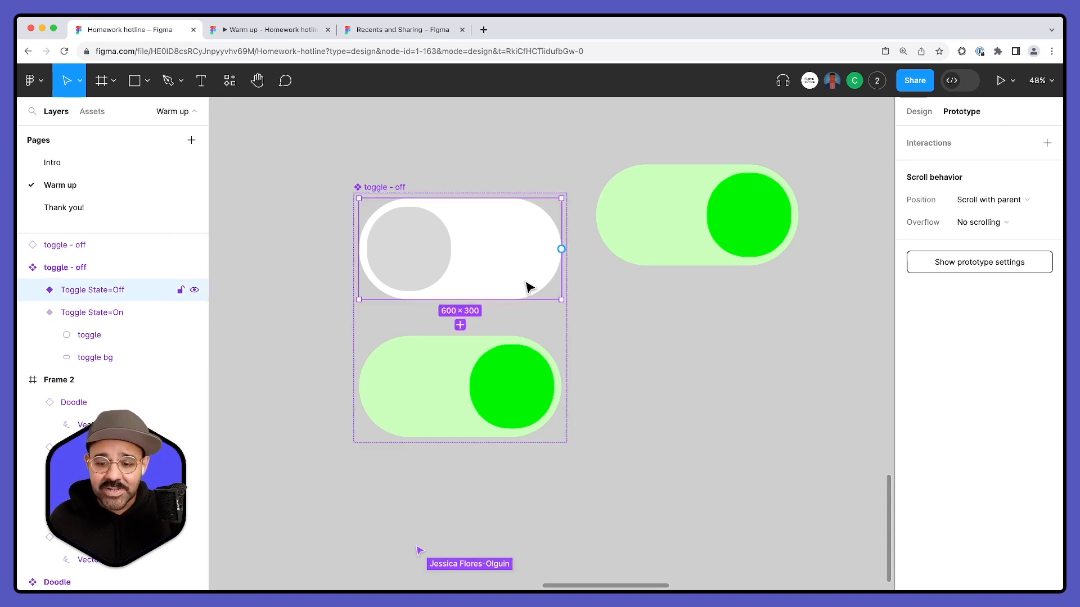
left_click_drag(460, 301, 465, 354)
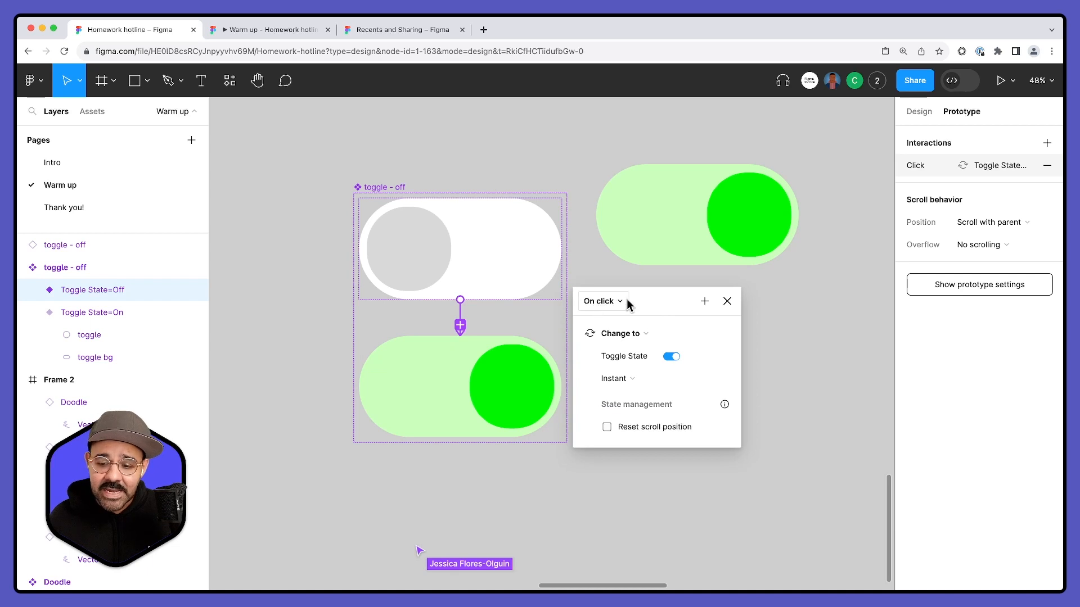
key("super+z")
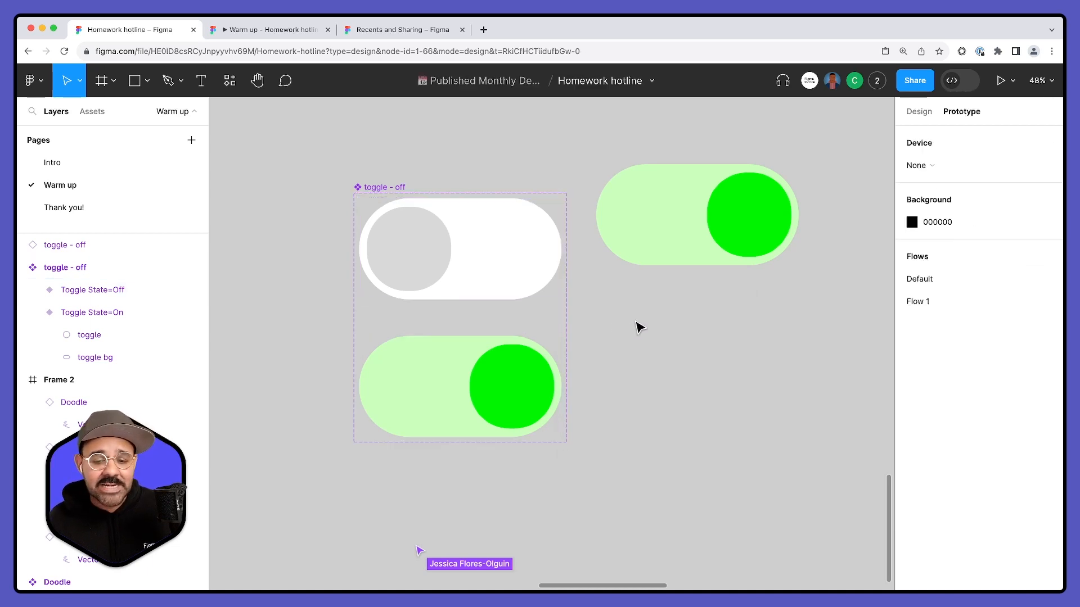
- Connect the Off variant's circle to the On variant with a Change to interaction triggered On drag
left_click(413, 264)
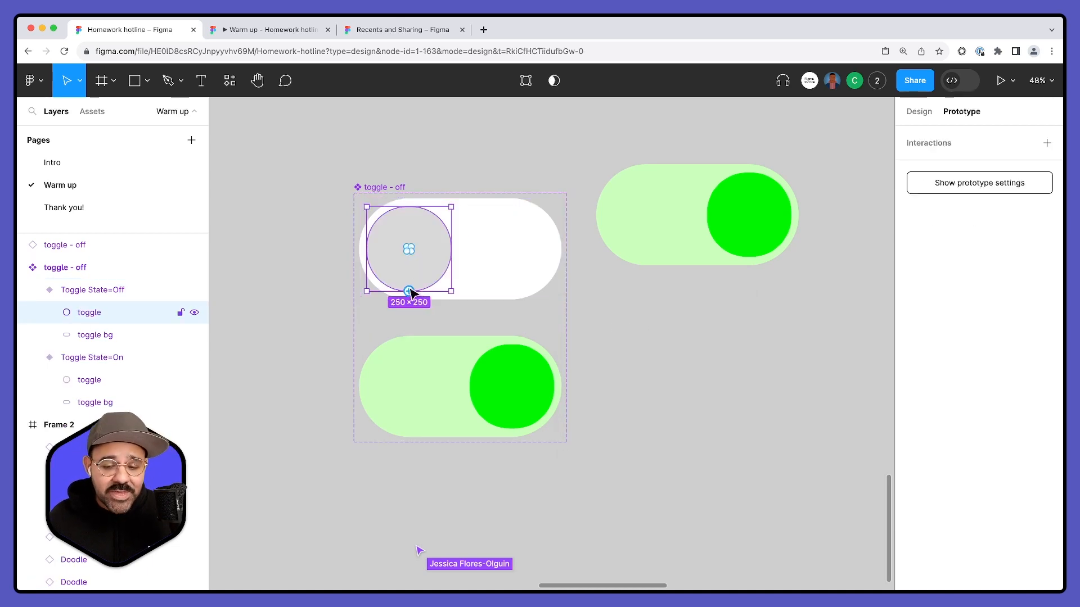
left_click_drag(409, 291, 457, 348)
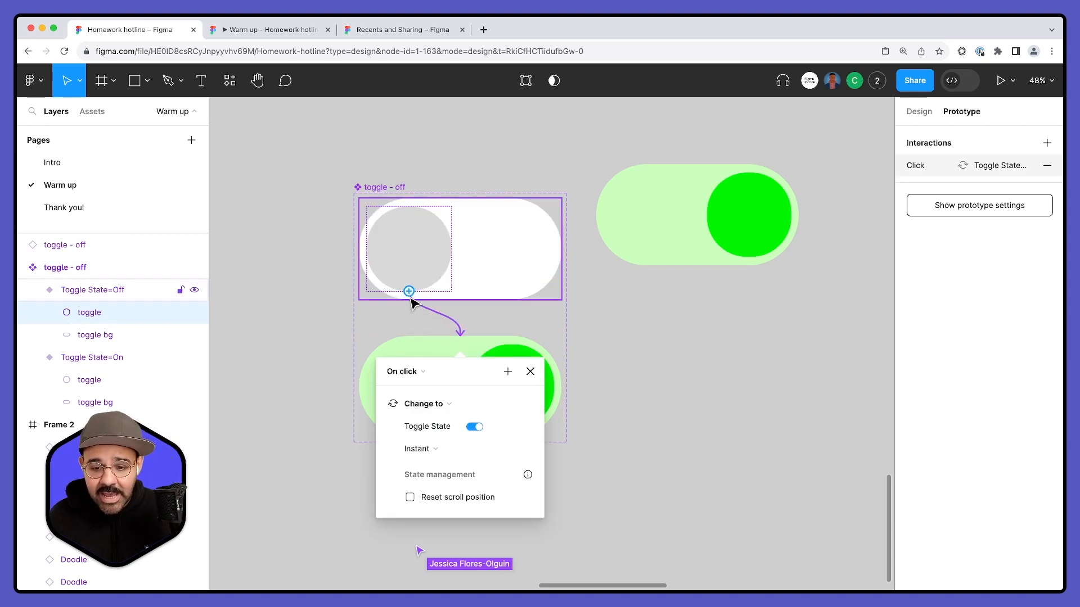
left_click(412, 371)
left_click(414, 389)
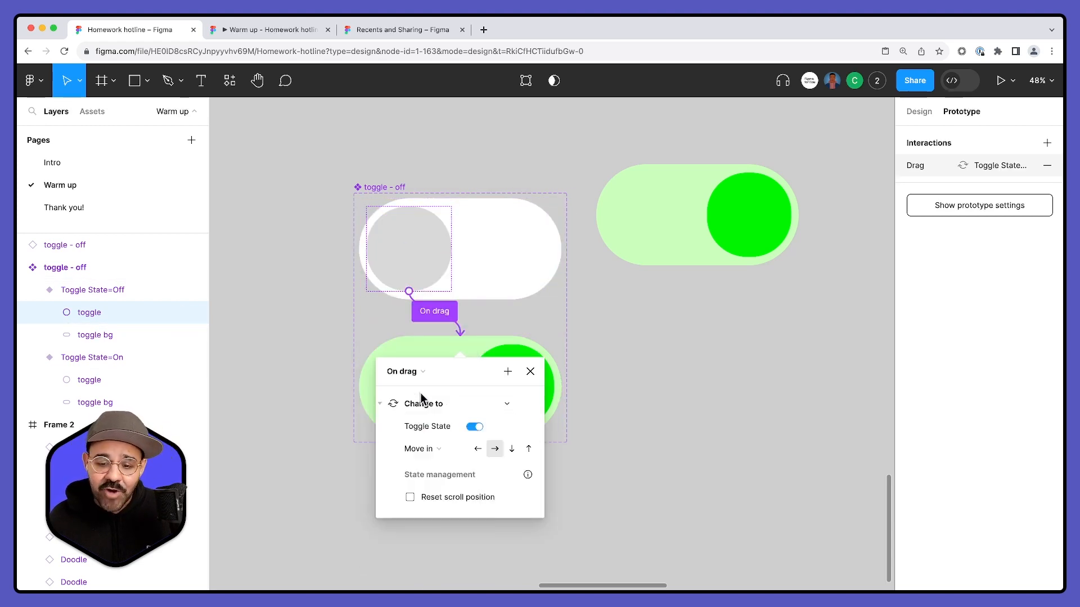
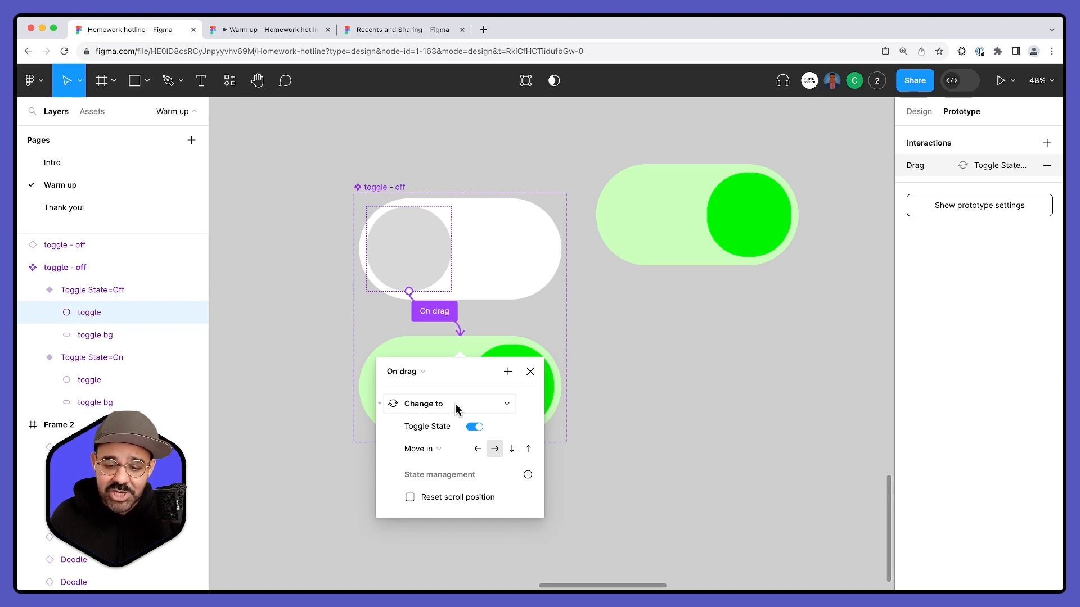
- Set the animation of the Off circle's On drag interaction to Smart animate
left_click(434, 452)
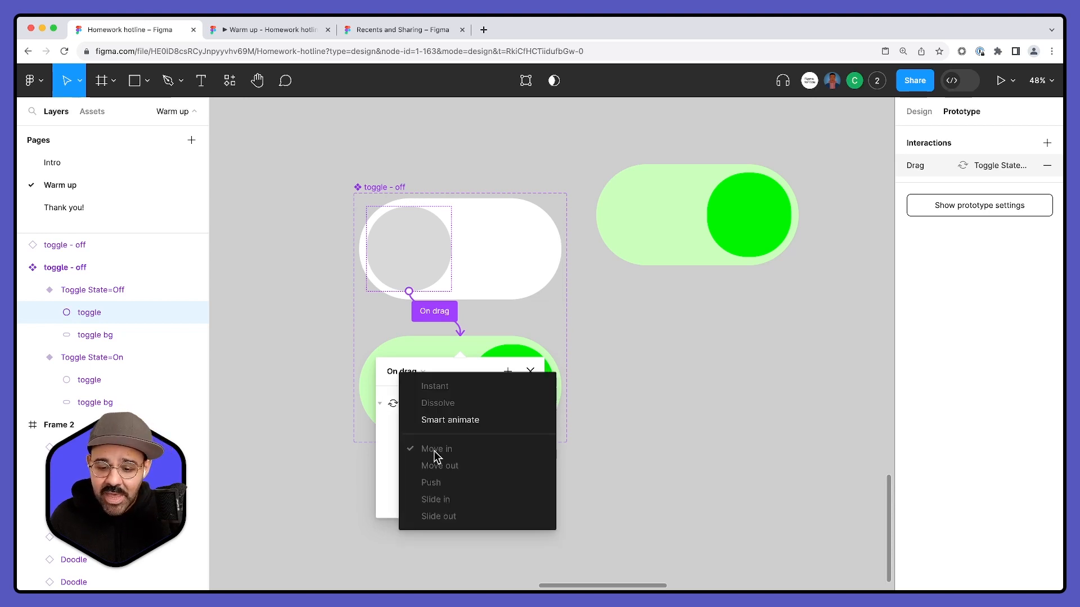
left_click(457, 420)
left_click_drag(494, 369, 619, 171)
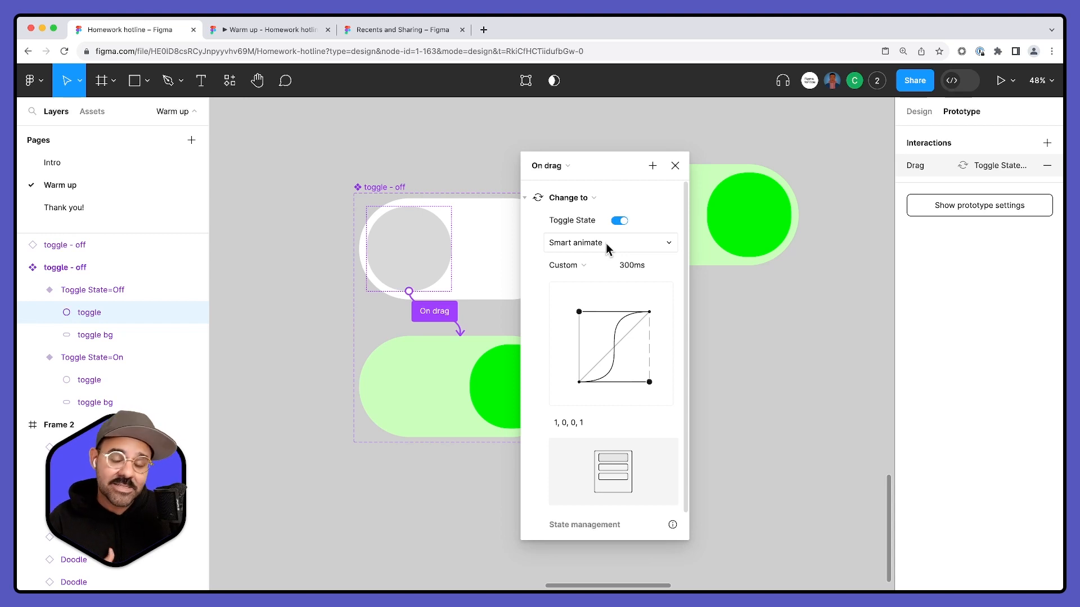
- Try reshaping the custom easing curve with its handles to 0.9, 0, 0.13, 0.99
left_click_drag(579, 313, 578, 309)
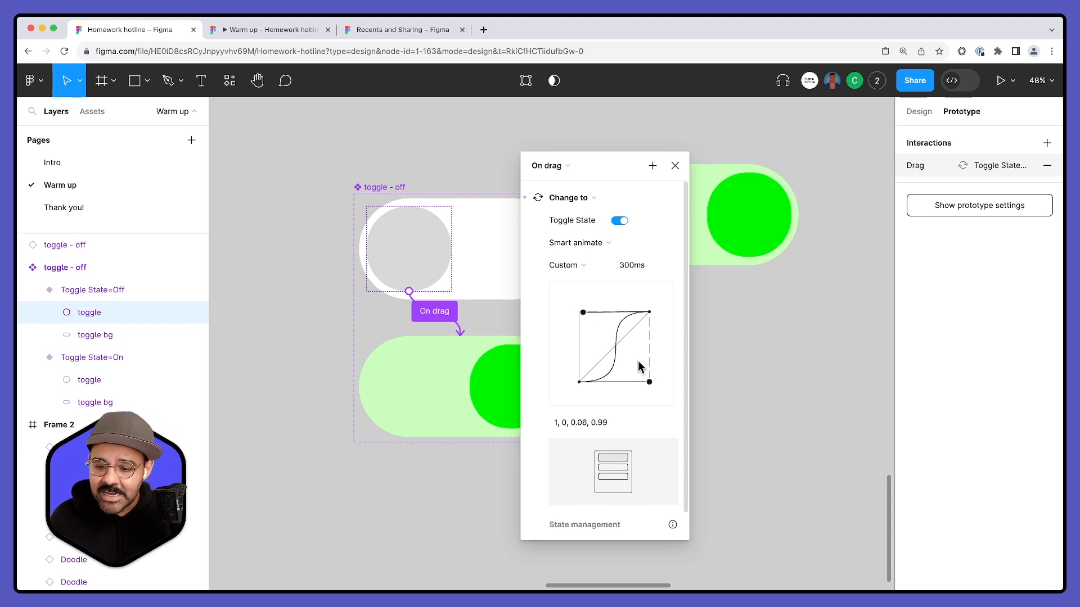
left_click_drag(649, 382, 642, 382)
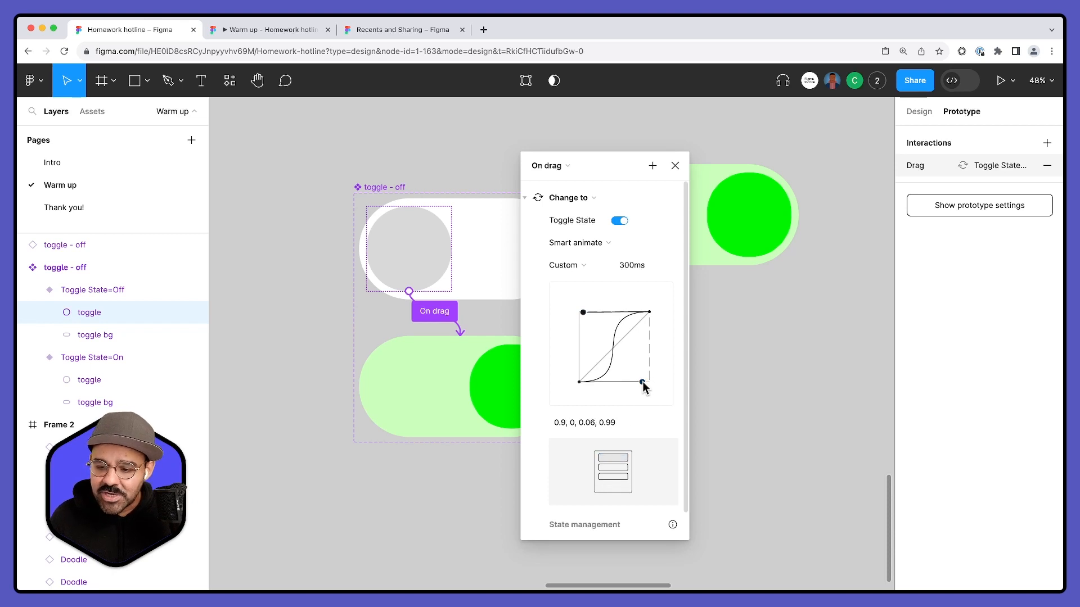
mouse_move(585, 313)
left_mouse_down()
mouse_move(595, 288)
mouse_move(588, 312)
left_mouse_up()
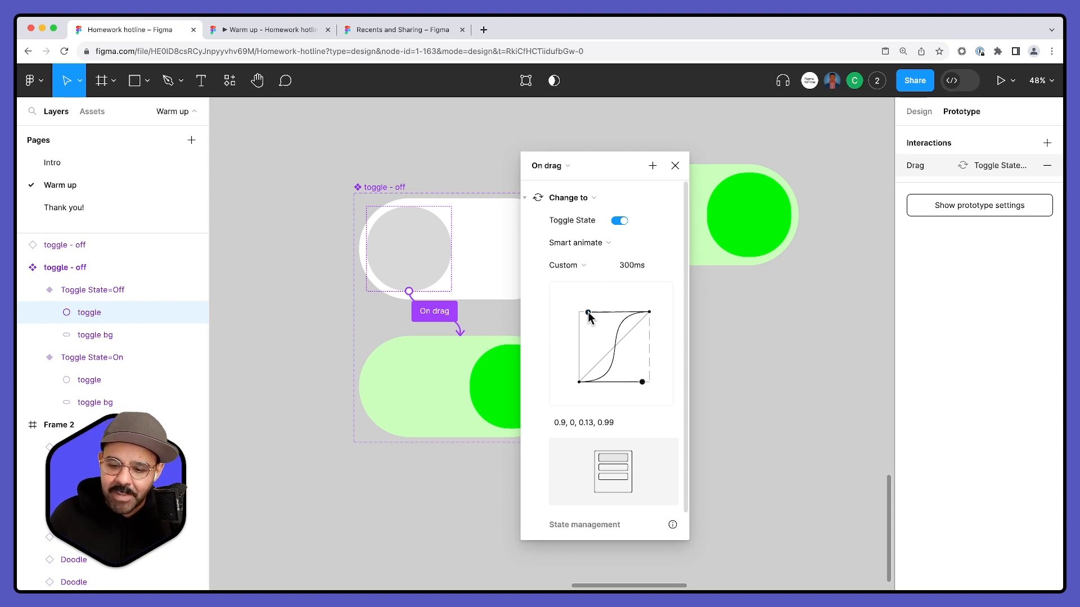
- Set the On drag interaction's custom easing curve to 0.8, 0, 0.2, 1 and close its settings
double_click(618, 423)
key("super+a")
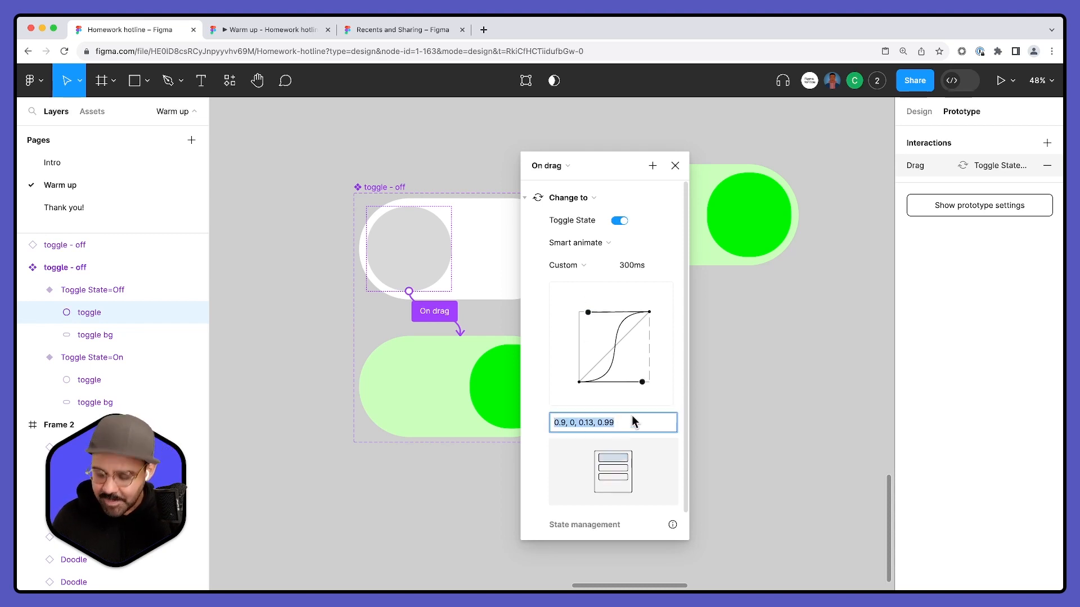
type(".8")
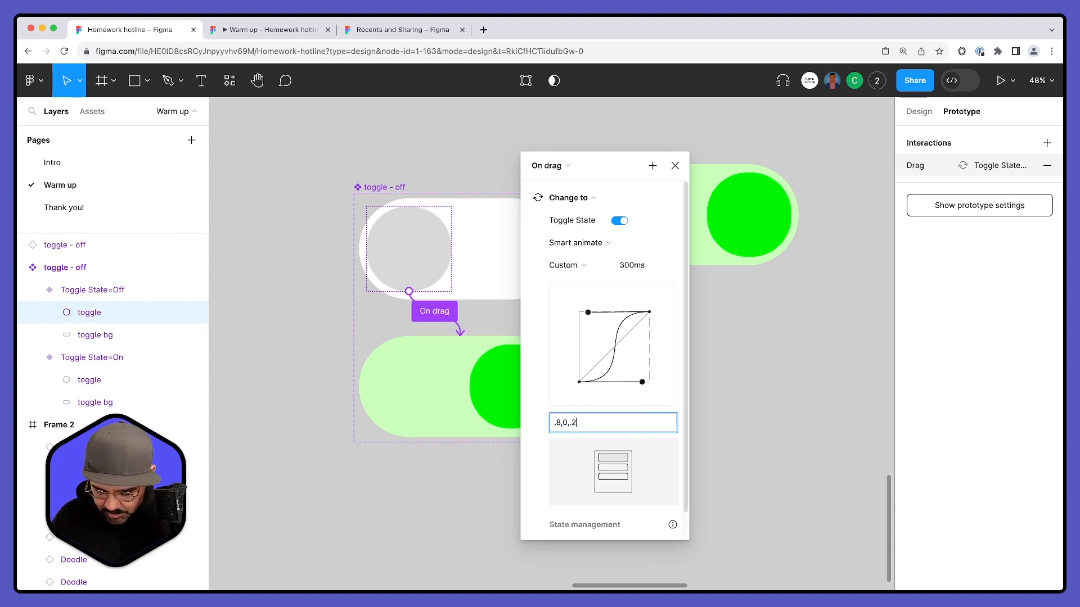
type(", 0, 0.2, 1")
key("Return")
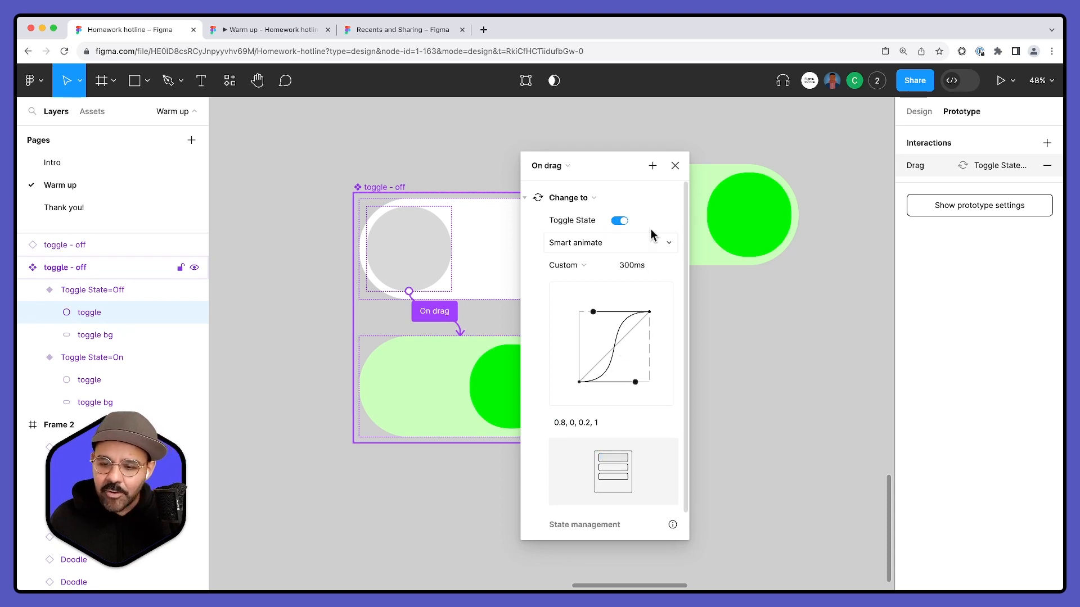
left_click(675, 165)
left_click(682, 364)
- Connect the On variant's circle back to the Off variant with a Smart animate Change to interaction triggered On drag
left_click(500, 392)
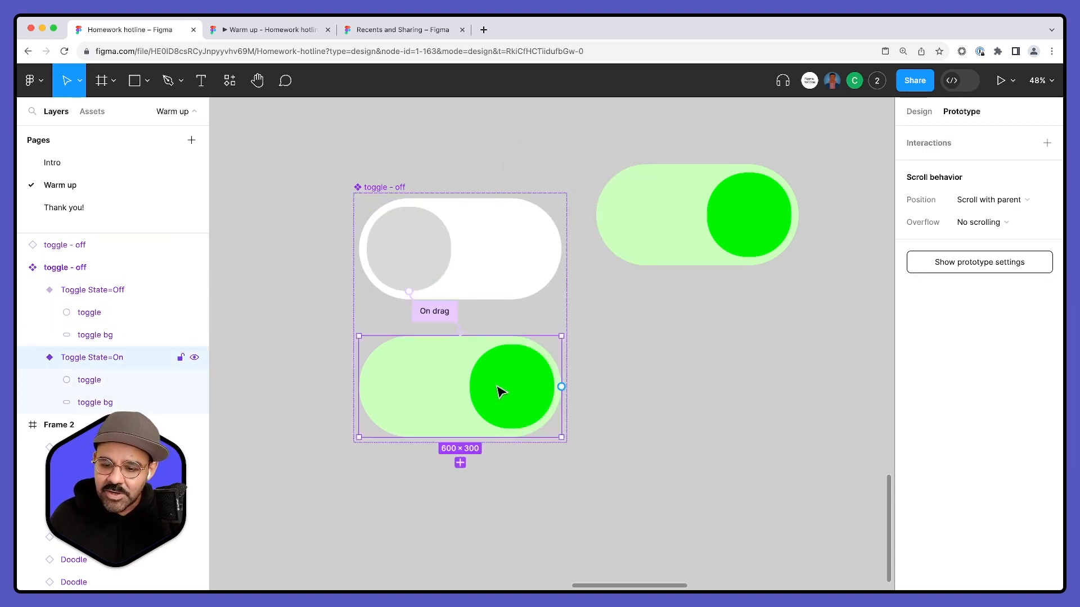
double_click(500, 392)
left_click_drag(512, 344, 477, 281)
left_click_drag(470, 340, 633, 215)
left_click(640, 191)
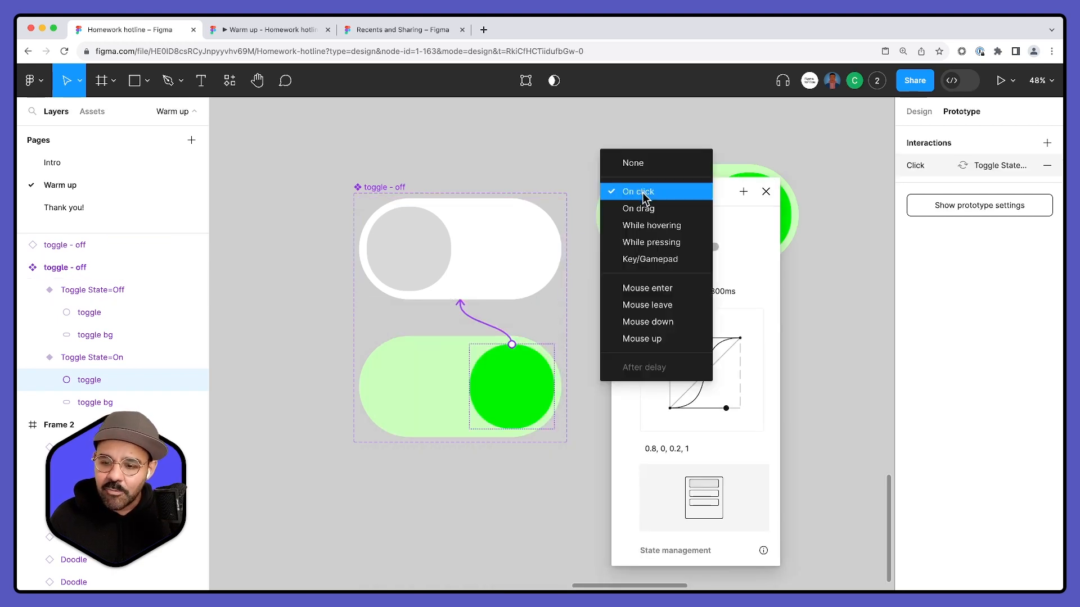
left_click(652, 210)
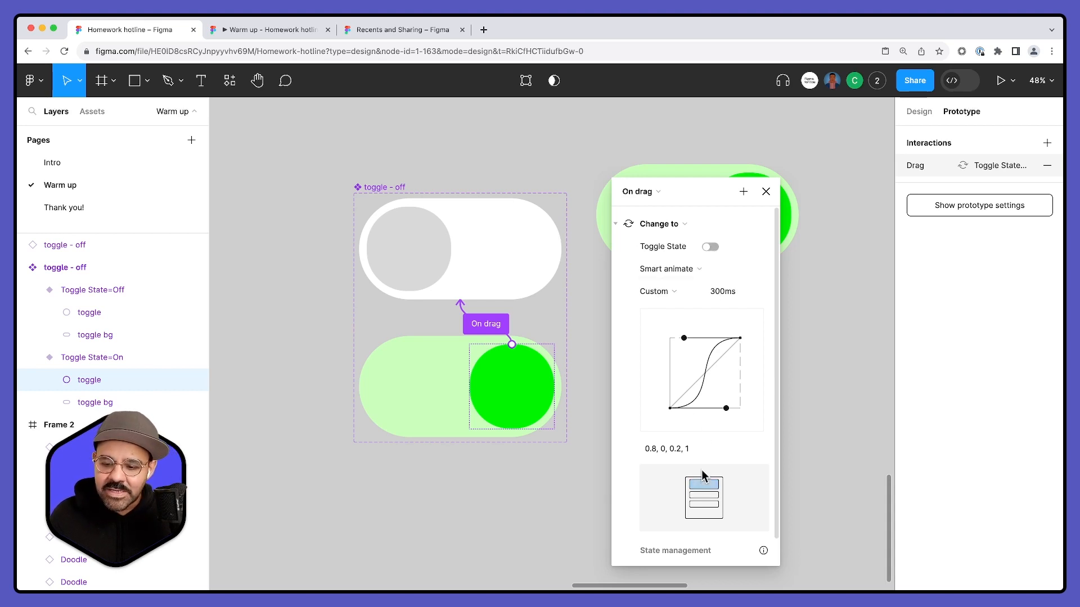
left_click(765, 191)
- Flip the separate toggle instance's Toggle State property to check it, and bring the variants' prototype connections back into view
left_click(687, 250)
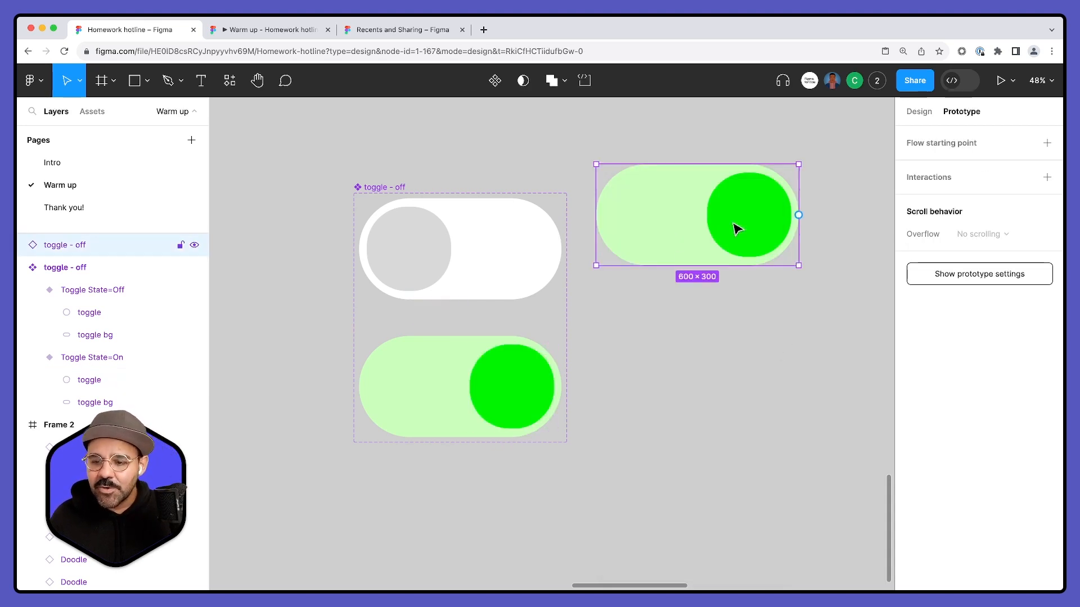
left_click(911, 112)
left_click(992, 319)
left_click(992, 319)
left_click(992, 319)
left_click(991, 319)
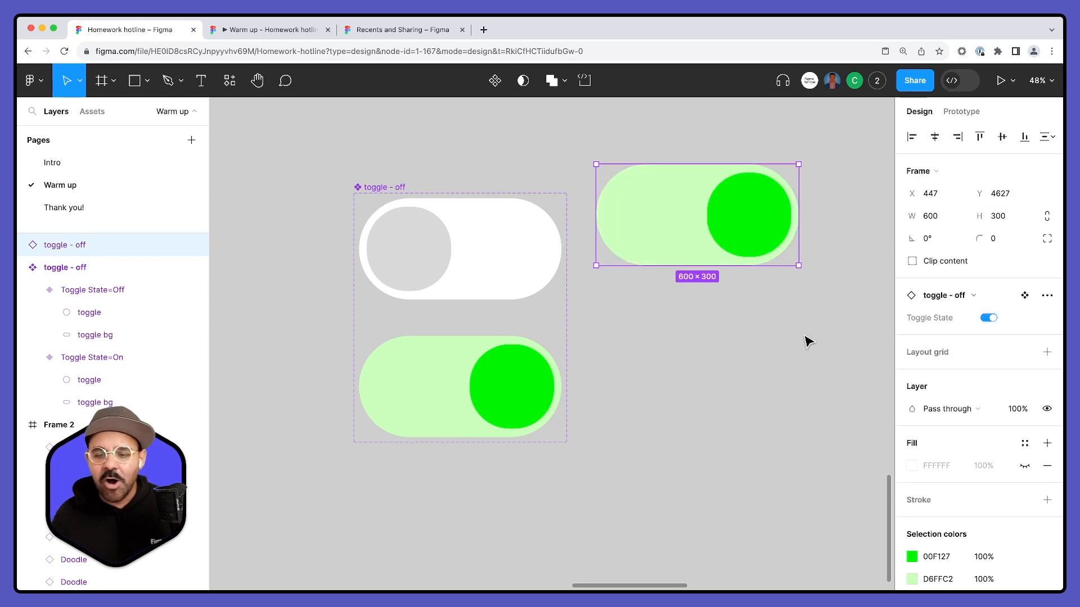
key("Escape")
left_click(458, 296)
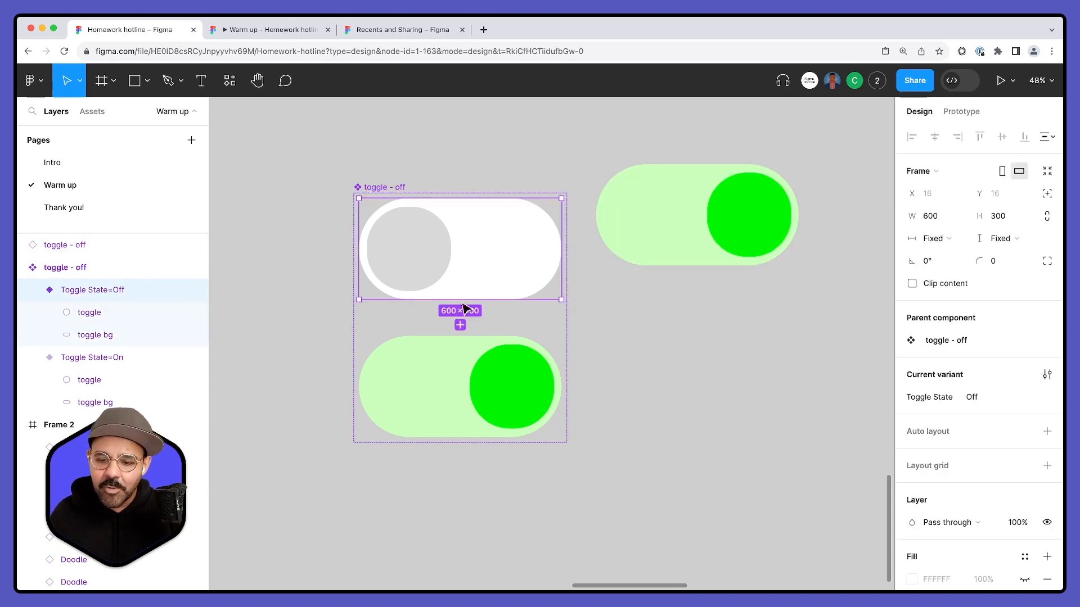
left_click(959, 113)
left_click(687, 321)
- Move the toggle instance farther from the component set and draw a frame about 1248 × 1935 beside it
scroll(697, 326, "down", 3)
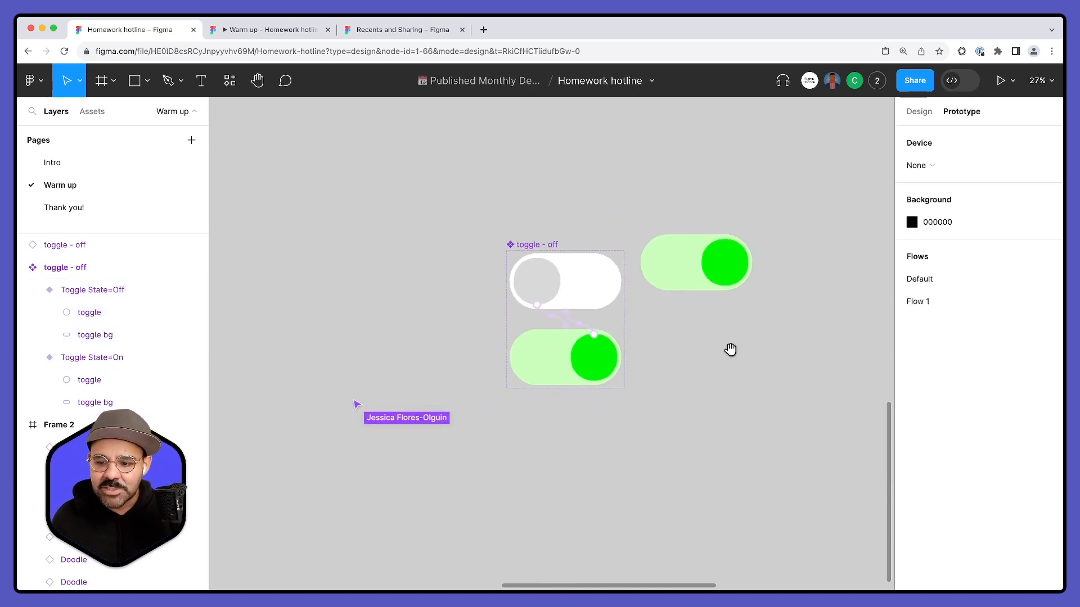
left_click_drag(737, 350, 511, 325)
left_click_drag(474, 257, 560, 263)
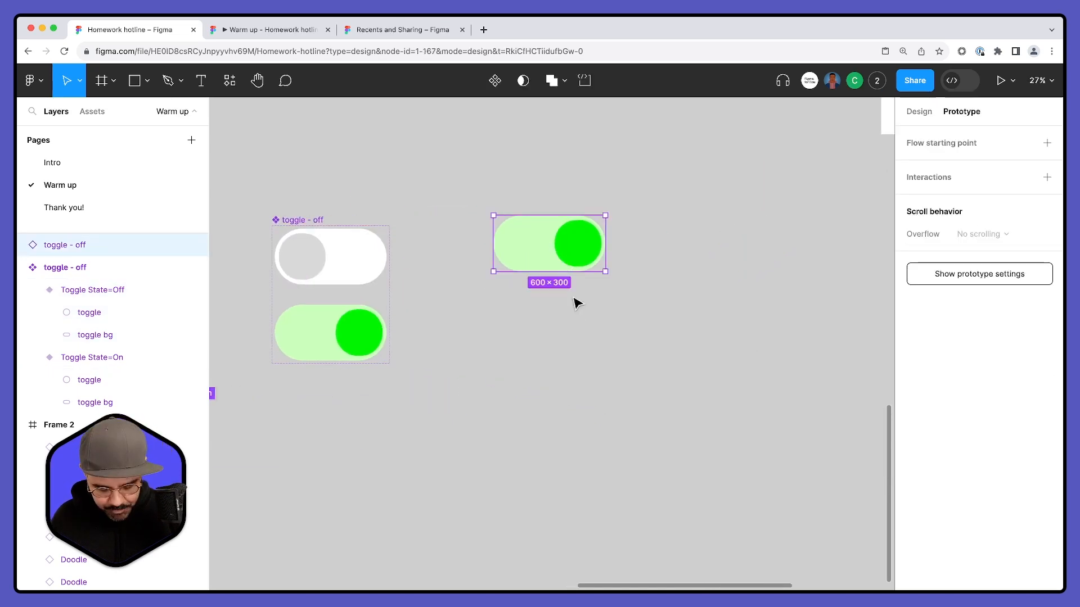
key("f")
mouse_move(638, 184)
left_mouse_down()
mouse_move(673, 287)
mouse_move(871, 545)
left_mouse_up()
key("Escape")
- Place the toggle instance inside the frame, duplicate it into a column of five, and center the column in the frame
left_click_drag(542, 246, 744, 317)
key("ctrl+d")
key("ctrl+d")
key("ctrl+d")
left_click_drag(681, 225, 768, 524)
left_click_drag(783, 476, 783, 441)
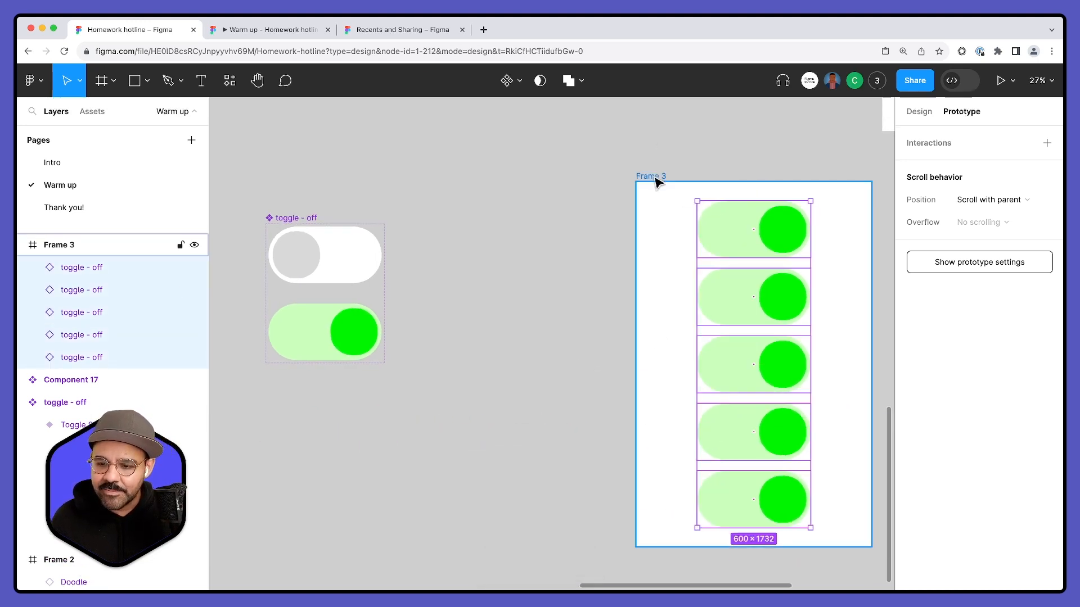
- Move the frame with the five toggles closer to the toggle component set
left_click_drag(658, 181, 477, 180)
left_click_drag(653, 243, 633, 295)
key("super+z")
- Switch the Toggle State of all five toggle instances in the frame to off
left_click(746, 232)
left_click_drag(738, 216, 565, 528)
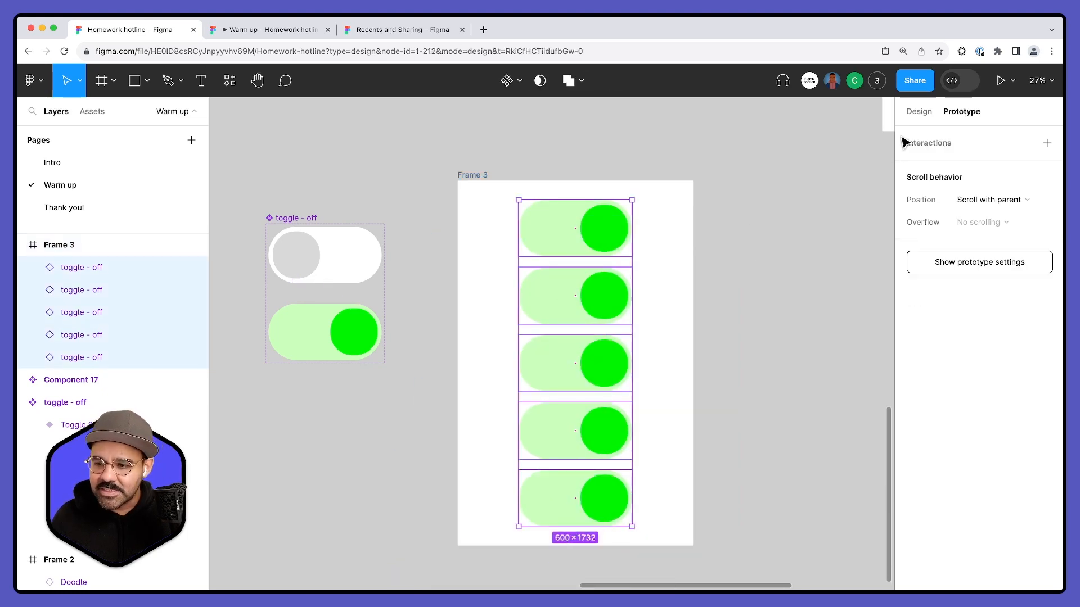
left_click(920, 112)
left_click(988, 340)
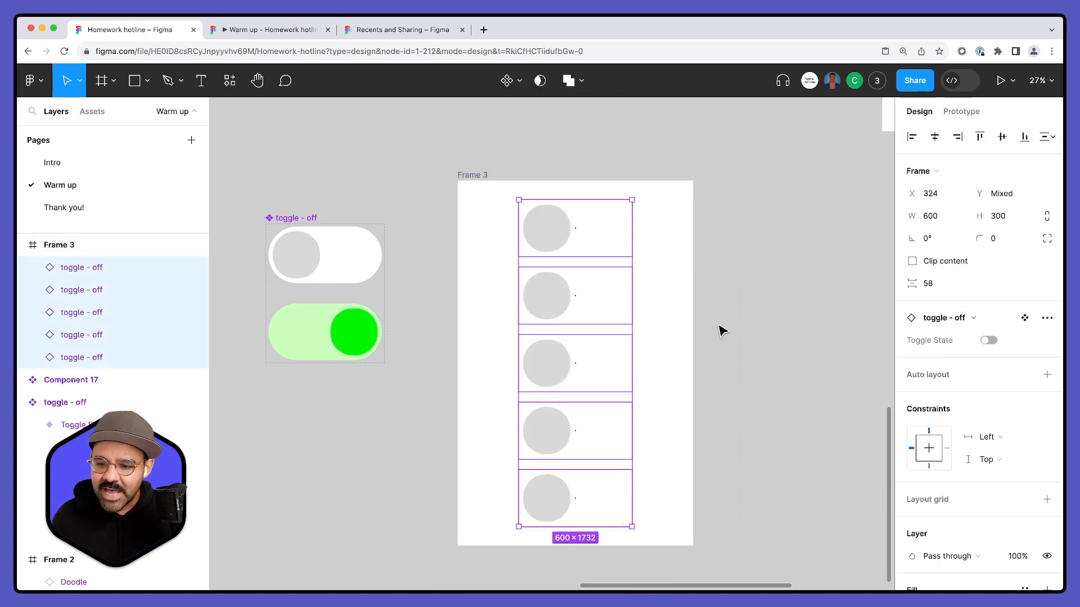
left_click(745, 313)
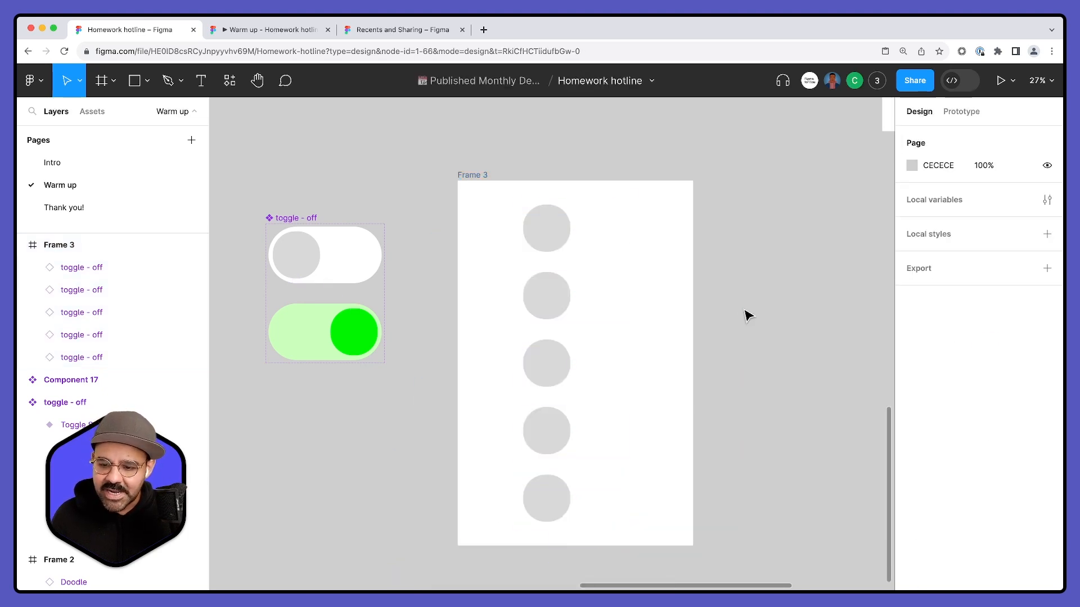
- Change the fill of the Off variant's background pill to light gray F1F1F1
left_click(345, 262)
left_click(912, 477)
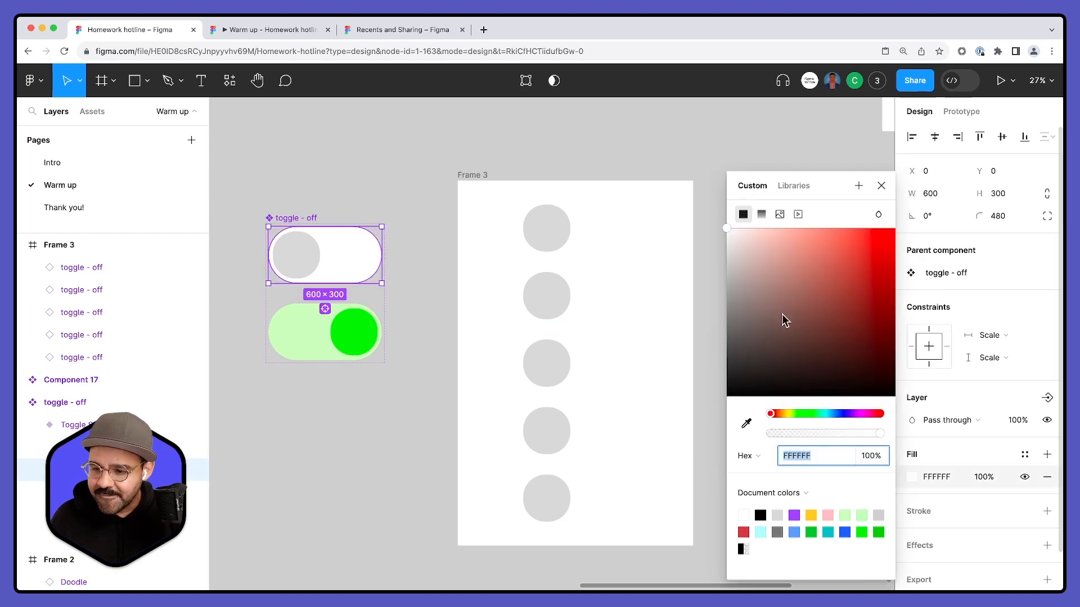
left_click_drag(732, 236, 724, 241)
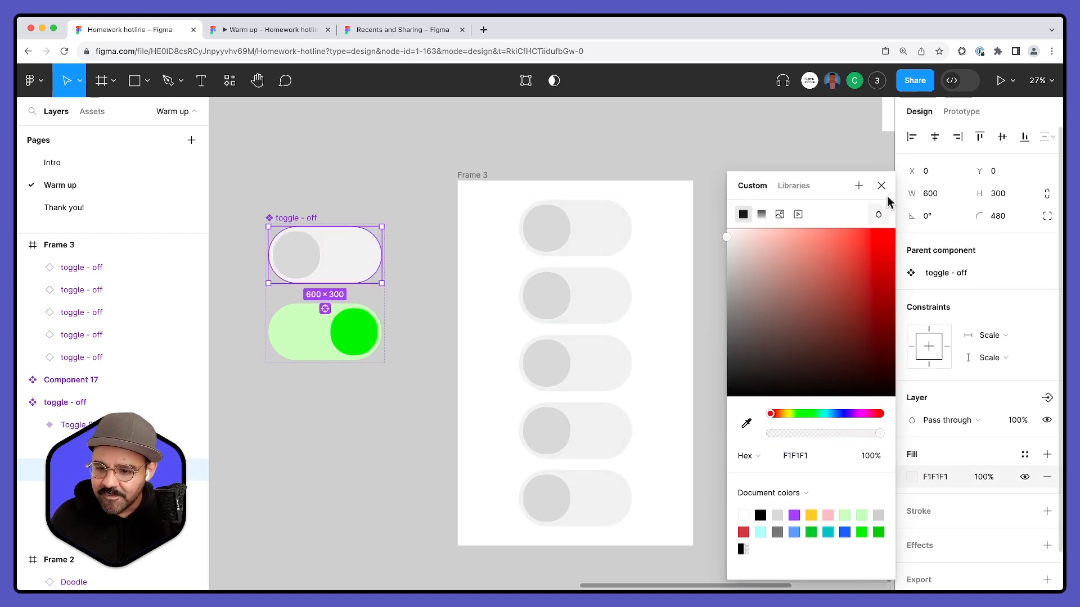
left_click(776, 279)
left_click_drag(776, 279, 756, 254)
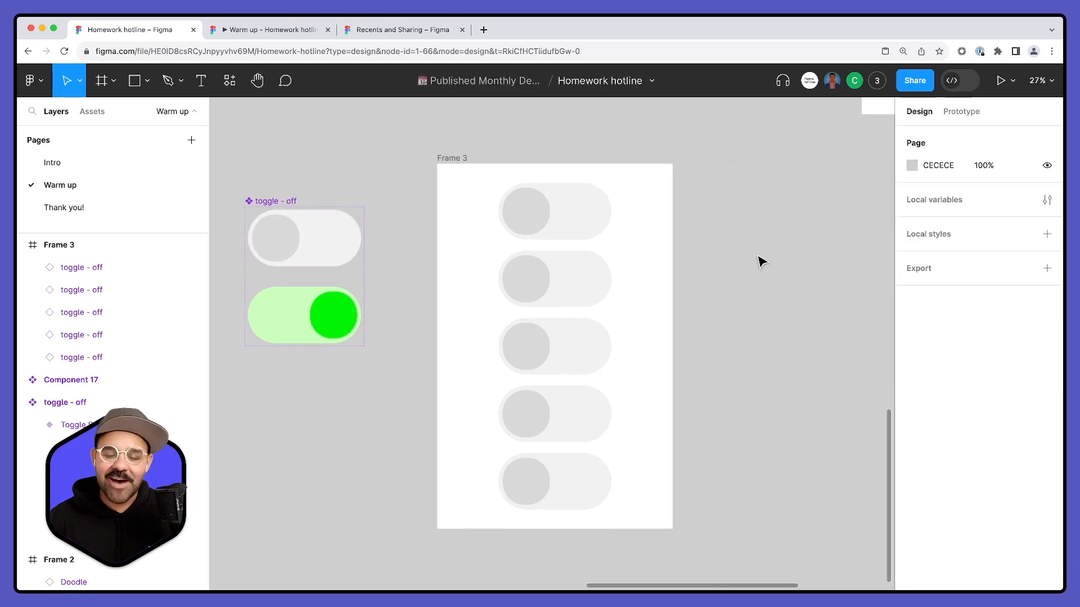
- Rename the frame containing the five toggles to FRAME THREEE and keep it selected
left_click(443, 158)
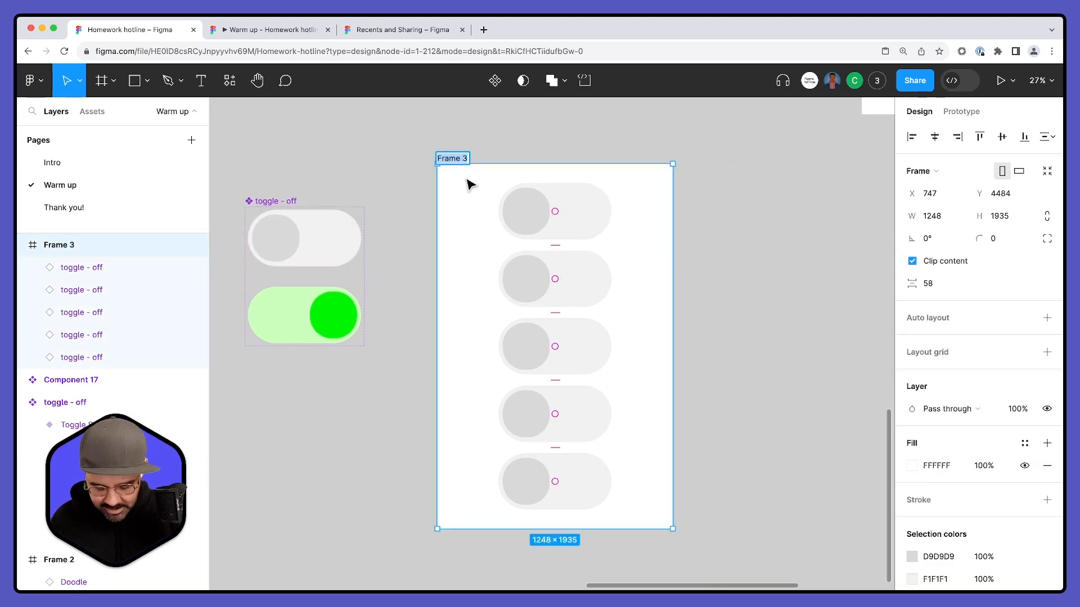
type("E THREE")
key("Return")
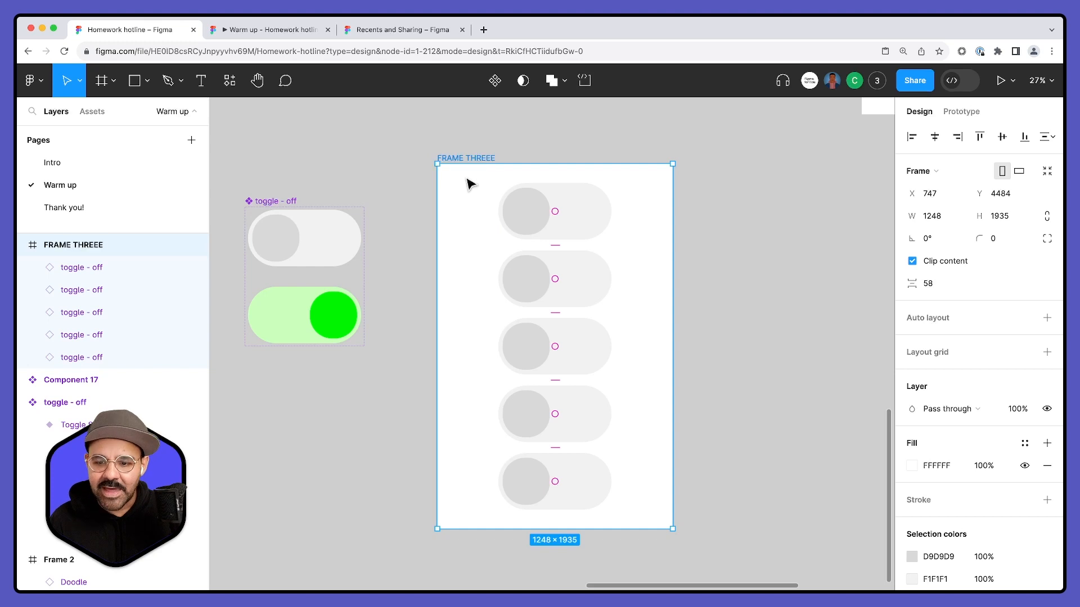
key("Escape")
left_click(470, 158)
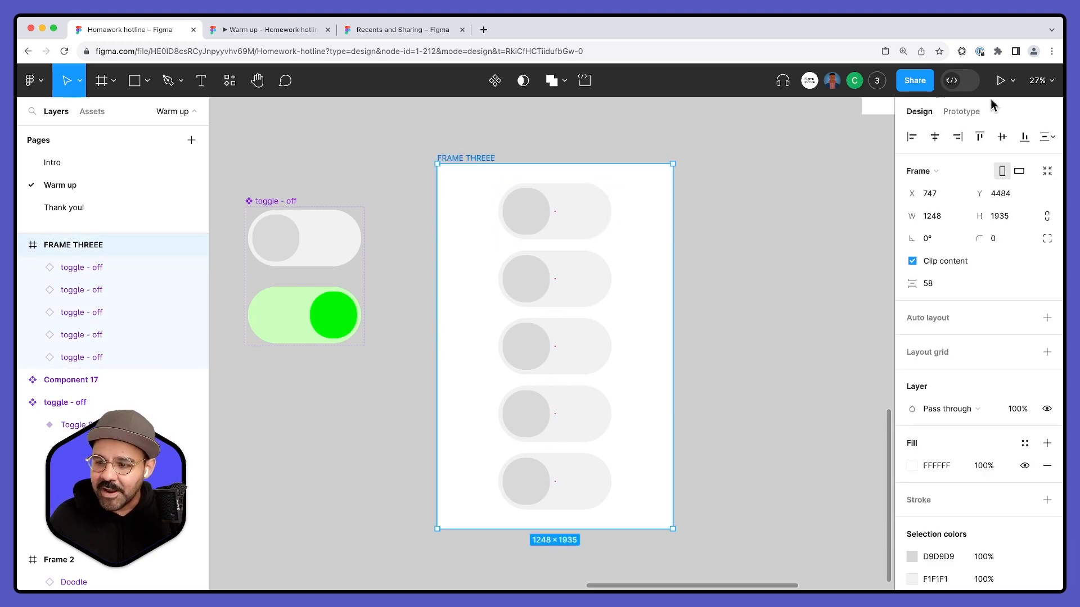
- Present the frame as a prototype and slide each of the five toggles on to test the interaction
left_click(1000, 83)
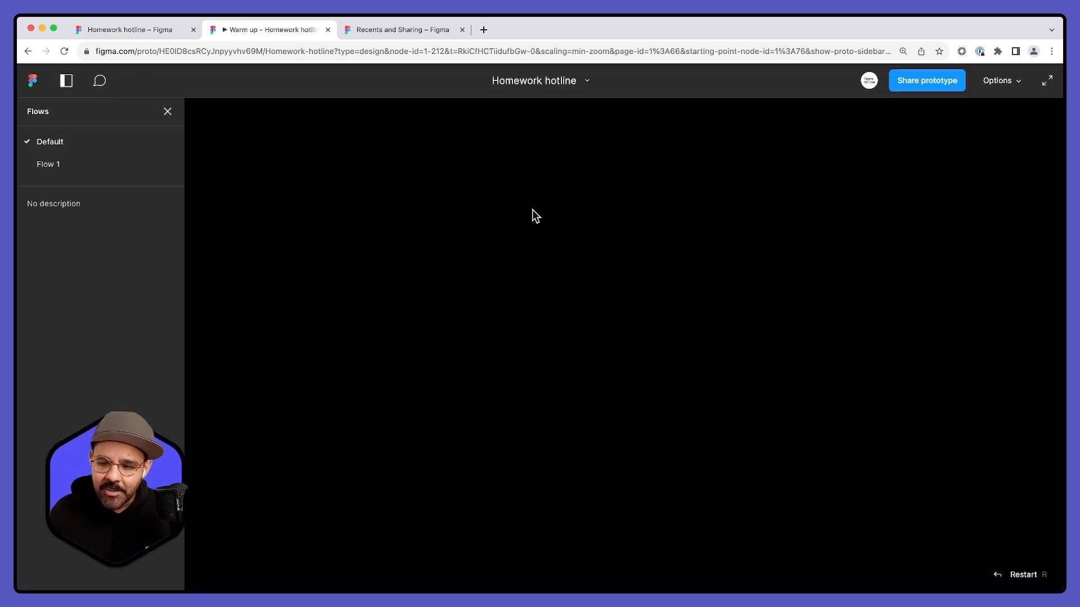
left_click(598, 171)
left_click_drag(596, 168, 691, 189)
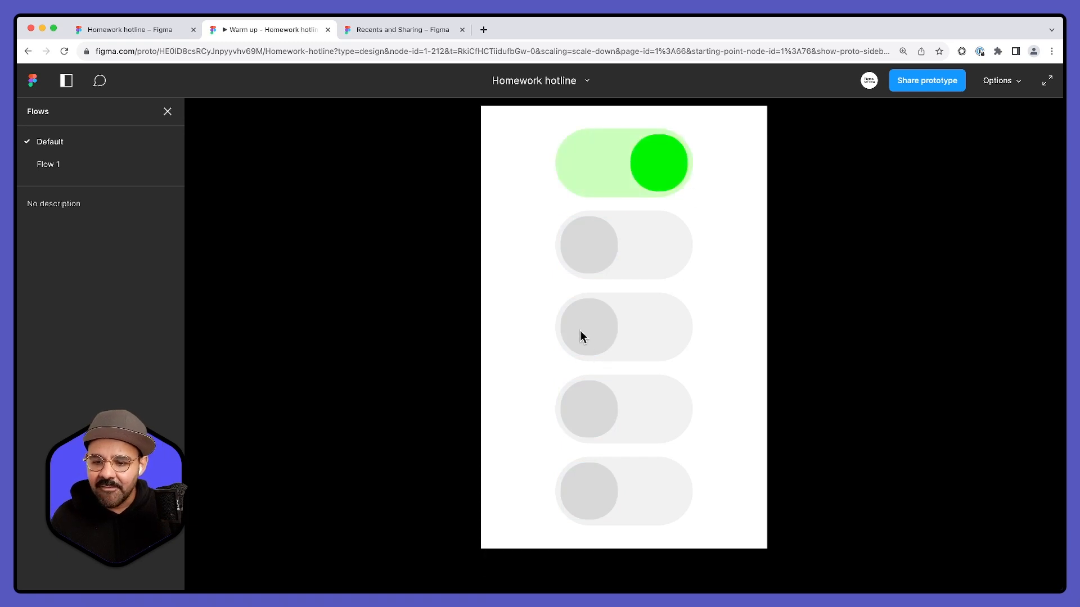
left_click_drag(581, 338, 670, 329)
left_click_drag(591, 256, 672, 259)
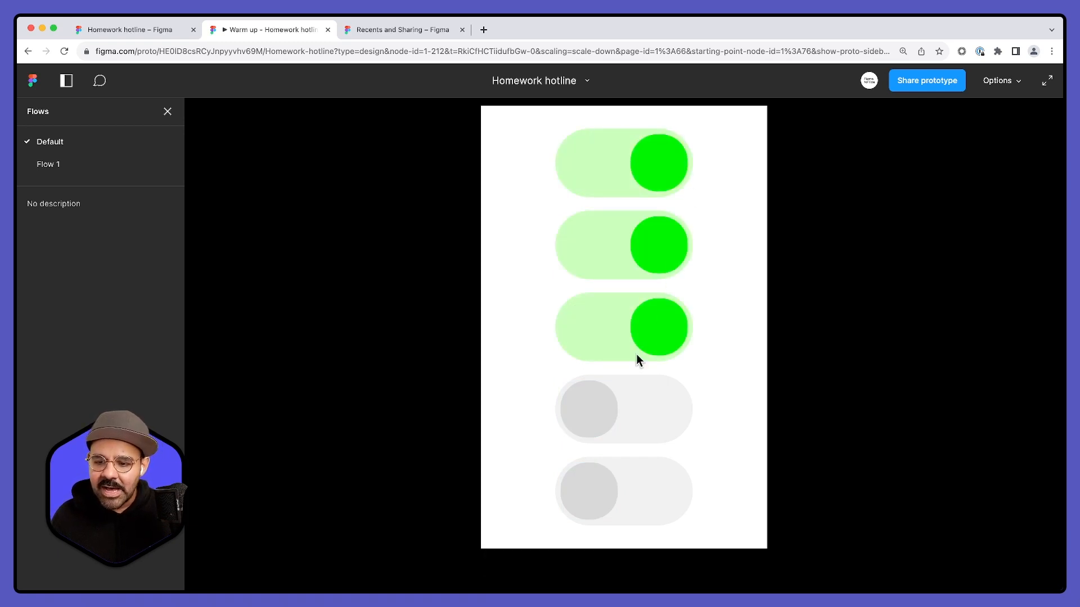
left_click_drag(590, 409, 683, 406)
left_click_drag(599, 498, 675, 493)
- Test the reverse interaction by sliding the upper four toggles off in the prototype, and slide them on again
left_click_drag(669, 416, 596, 413)
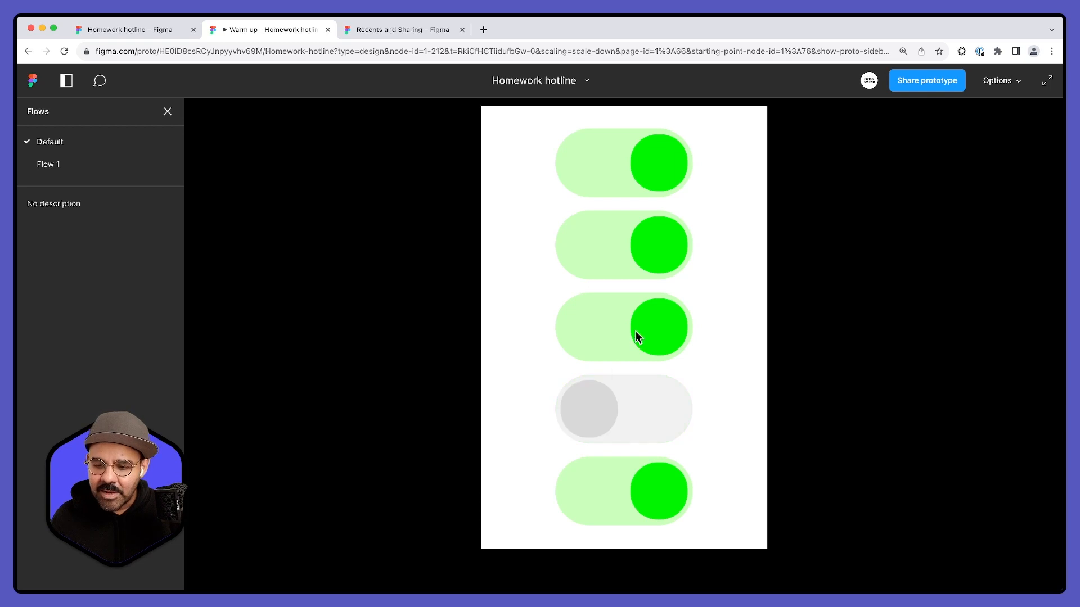
left_click_drag(652, 333, 598, 332)
left_click_drag(649, 257, 602, 250)
left_click_drag(641, 177, 596, 171)
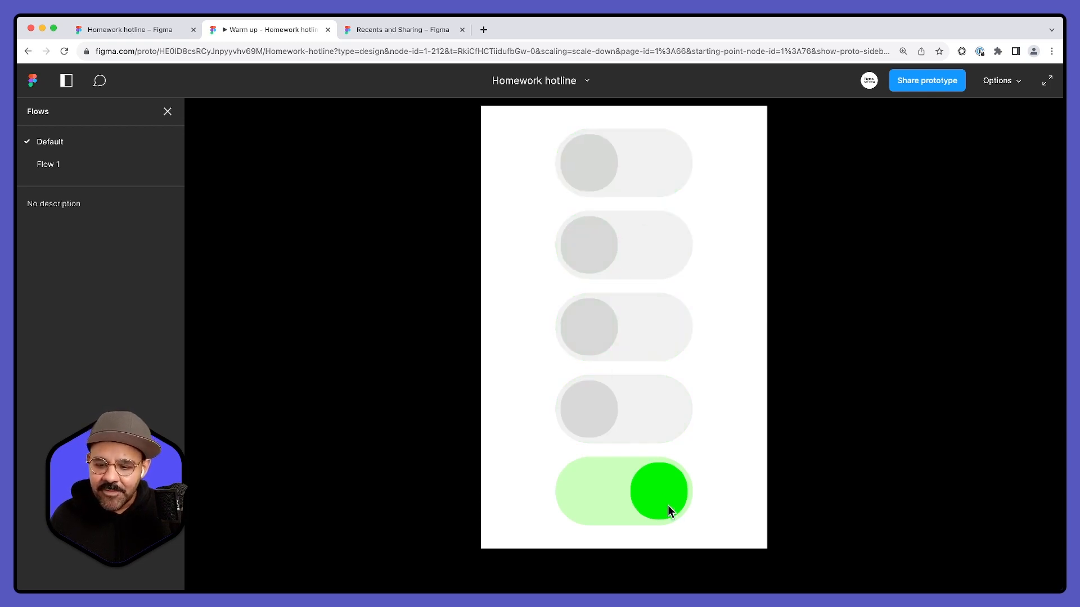
left_click_drag(608, 417, 636, 414)
left_click_drag(583, 325, 652, 329)
left_click_drag(593, 248, 641, 258)
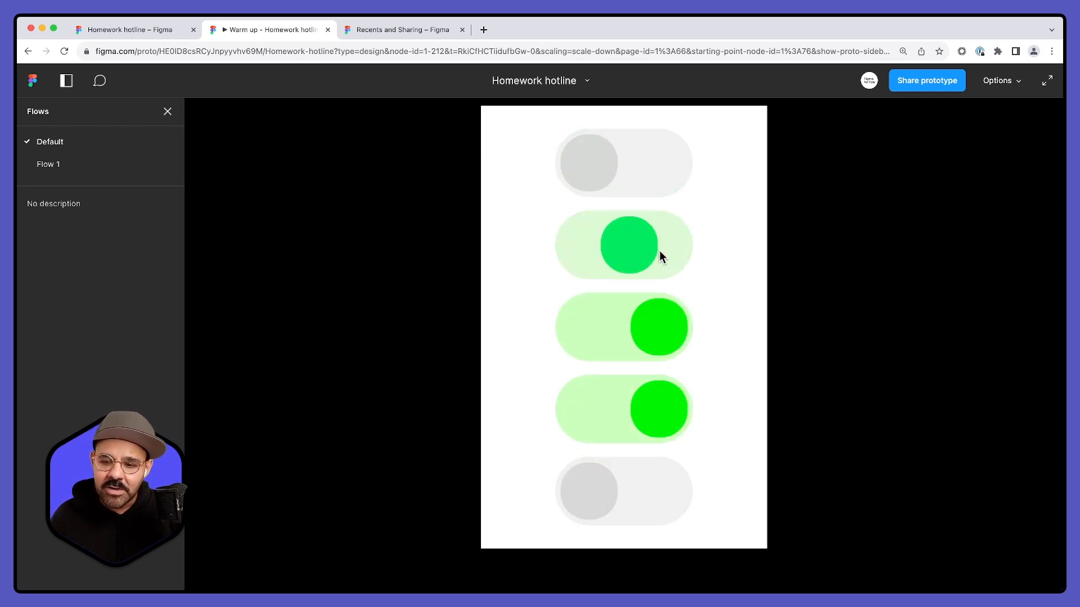
left_click_drag(604, 174, 644, 176)
- Slide several toggles between on and off once more in the prototype, and close the prototype preview
left_click_drag(654, 244, 600, 254)
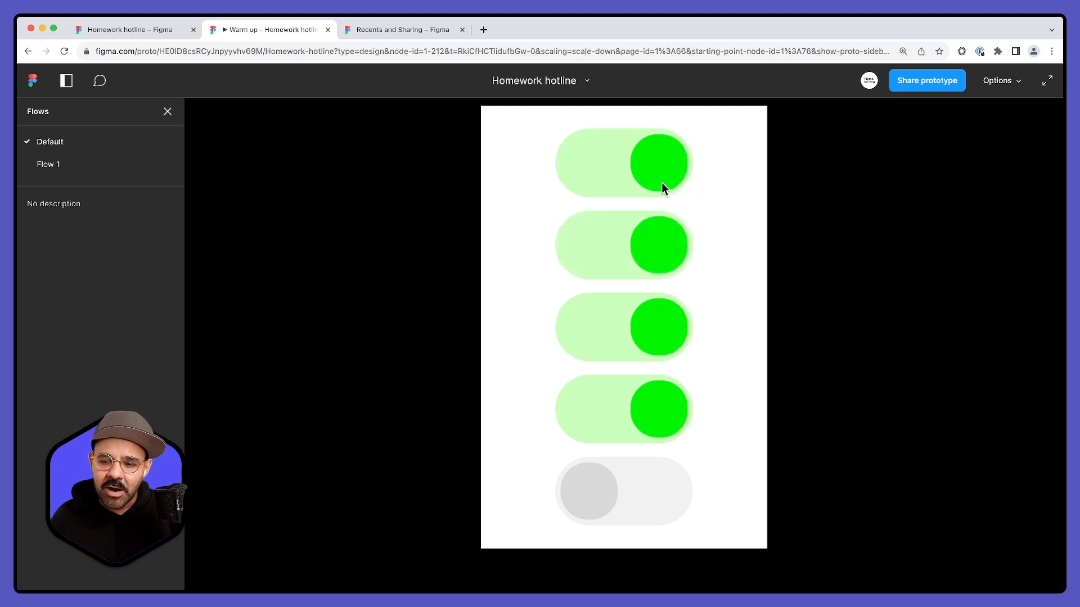
left_click_drag(661, 180, 610, 178)
left_click_drag(641, 319, 599, 331)
left_click_drag(641, 419, 597, 421)
left_click_drag(598, 478, 644, 479)
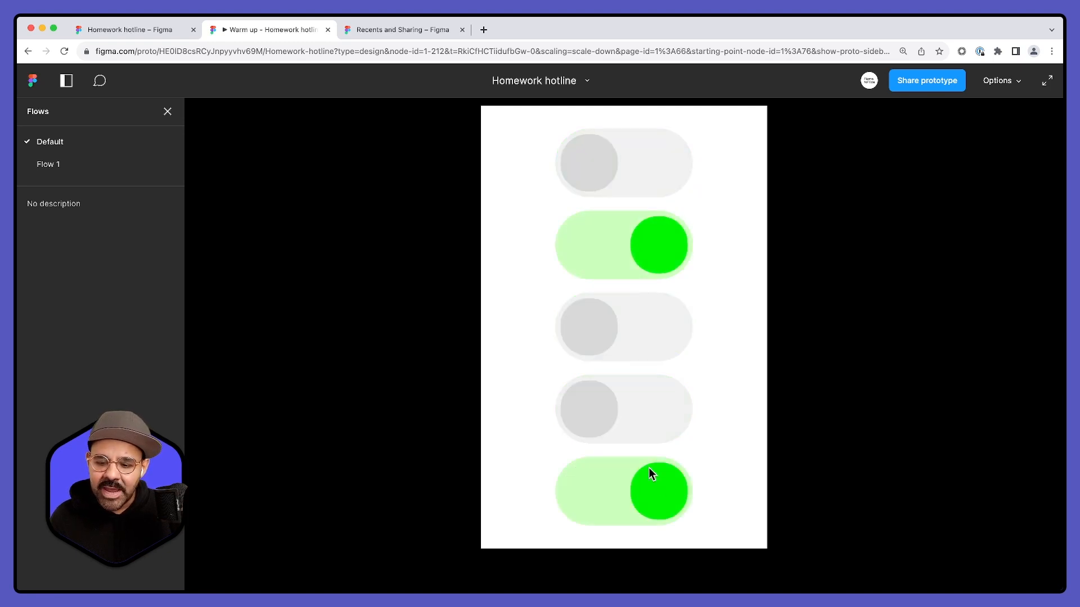
left_click(328, 29)
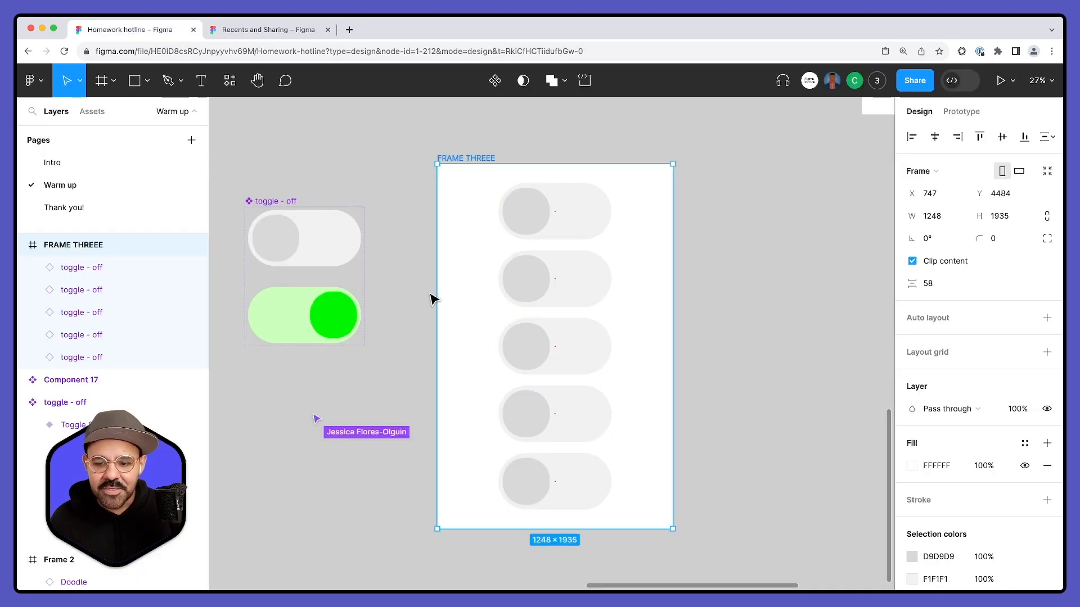
- Clear the selection and open the Interactive Components - Playground File (Community) from the recently viewed files
left_click(398, 329)
scroll(421, 318, "down", 3)
scroll(467, 186, "left", 2)
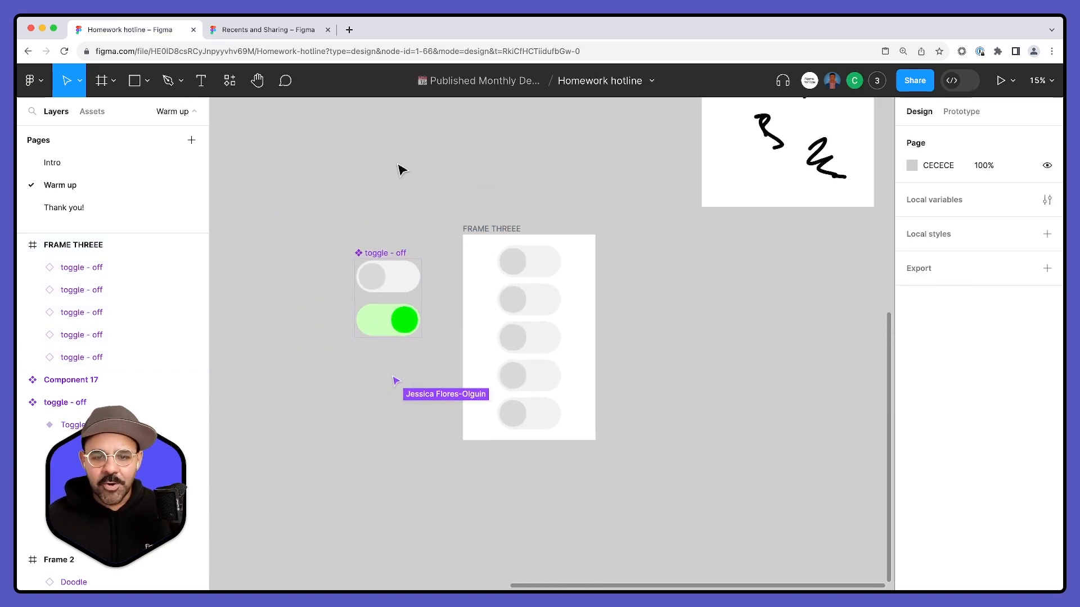
left_click(287, 30)
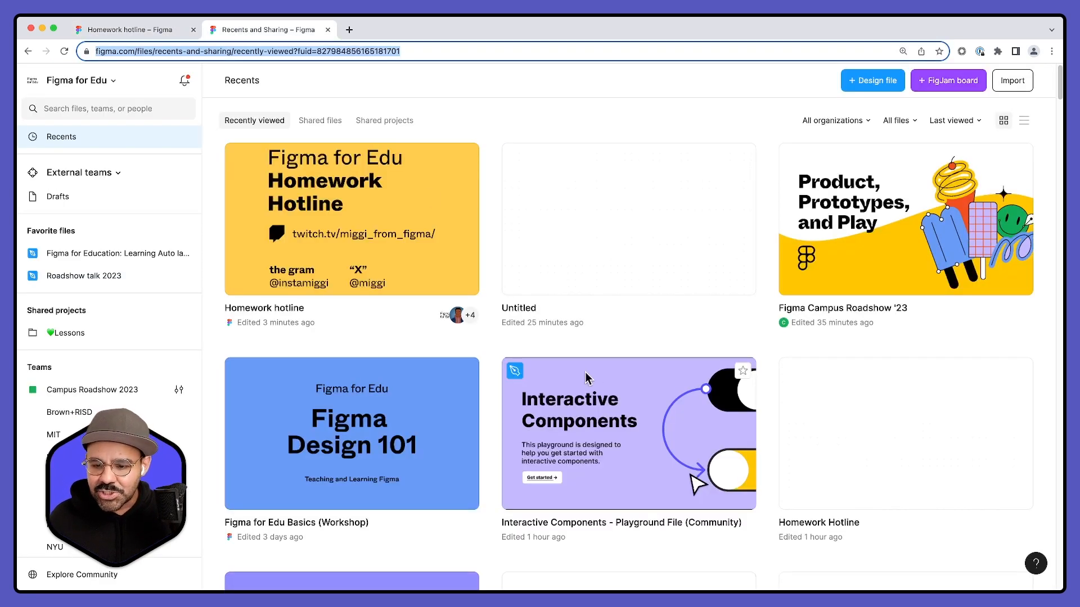
double_click(611, 403)
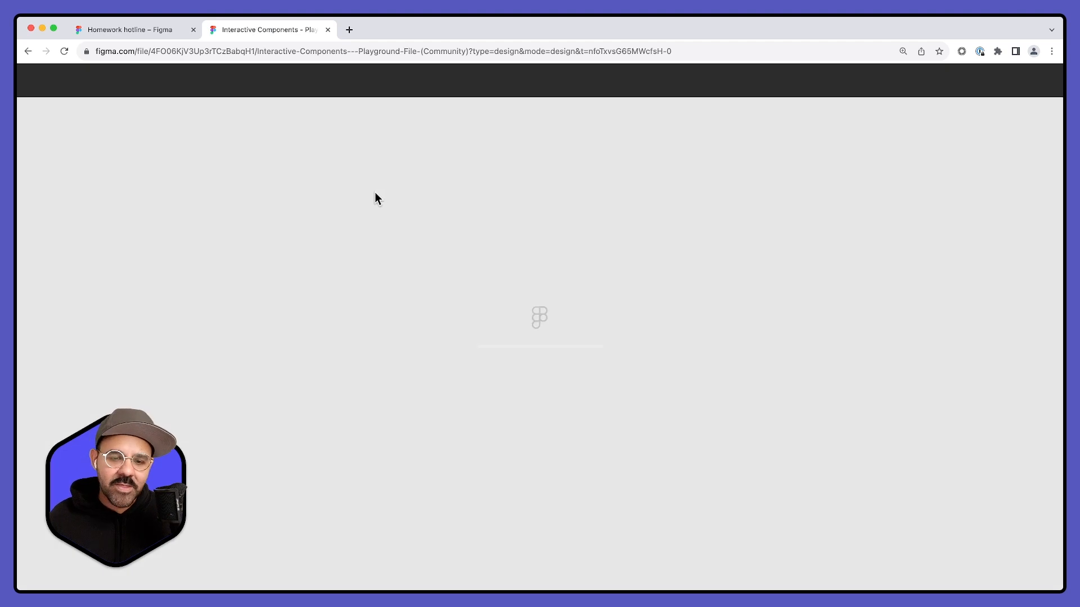
- Select the tic-tac-toe grid, the Tic Tac Toe component set and the cross and circle components in the Play Games example, and copy them
scroll(574, 181, "up", 6)
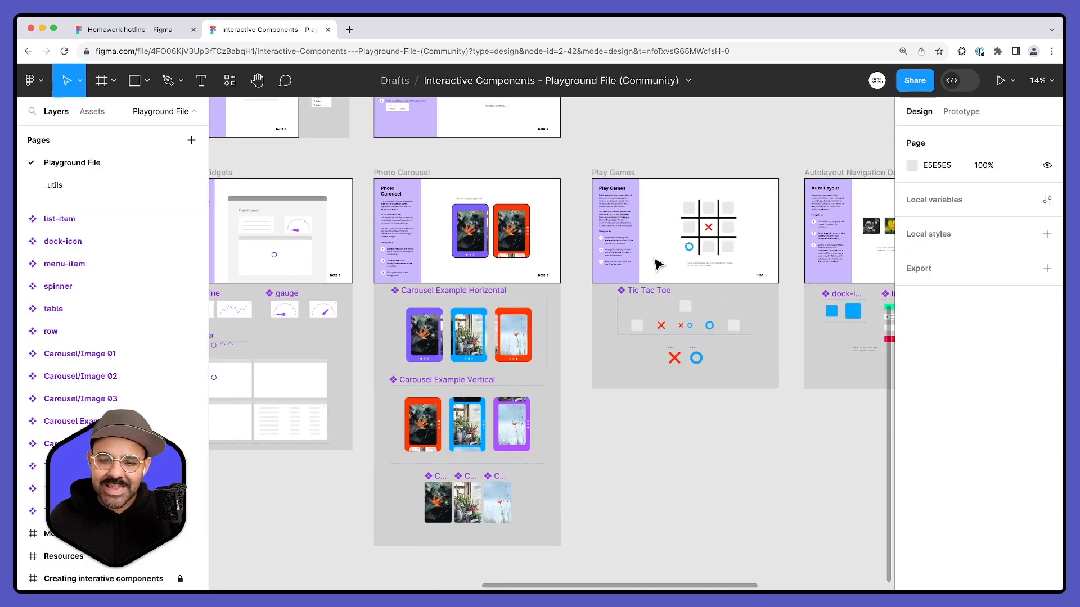
scroll(641, 263, "up", 4)
left_click_drag(779, 295, 533, 312)
scroll(532, 312, "down", 2)
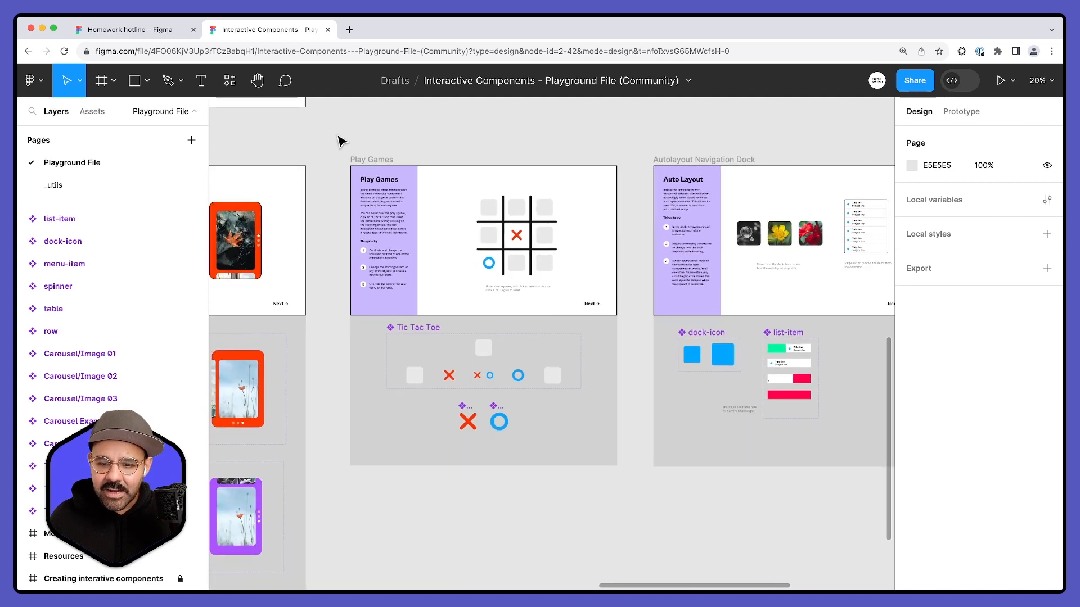
left_click_drag(462, 195, 590, 291)
left_click(398, 357, "shift")
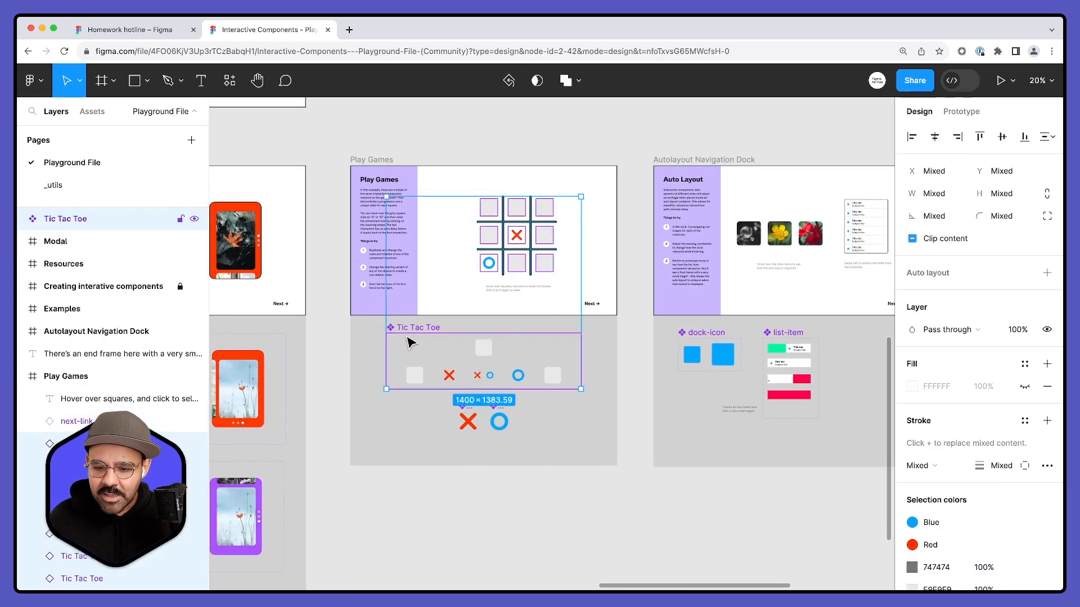
left_click(468, 422, "shift")
left_click(500, 422, "shift")
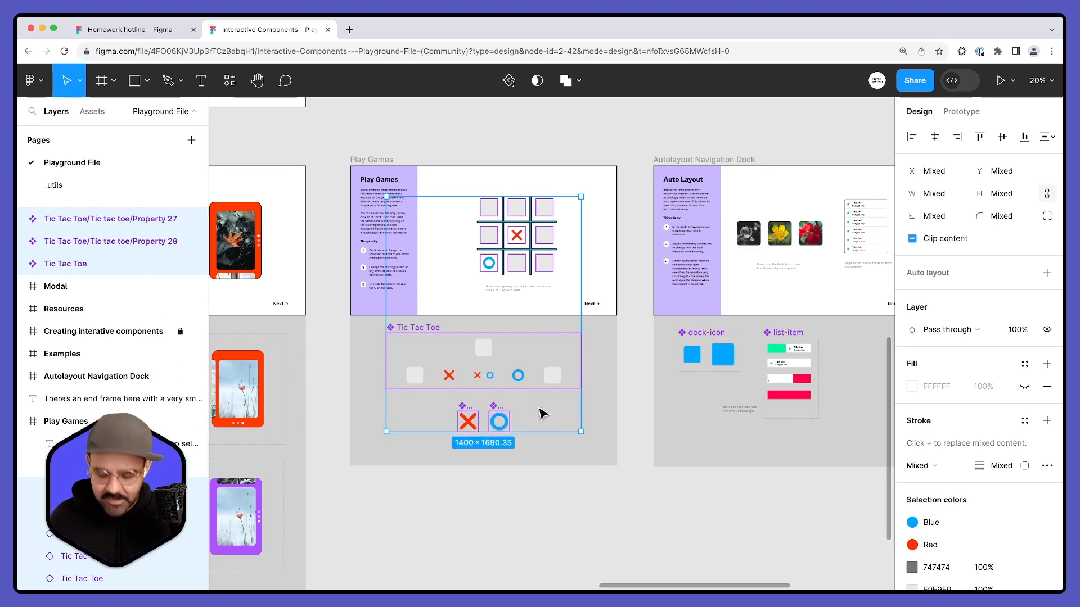
- Return to the Homework hotline file and paste the copied tic-tac-toe elements in the empty canvas area beside FRAME THREEE
left_click(151, 30)
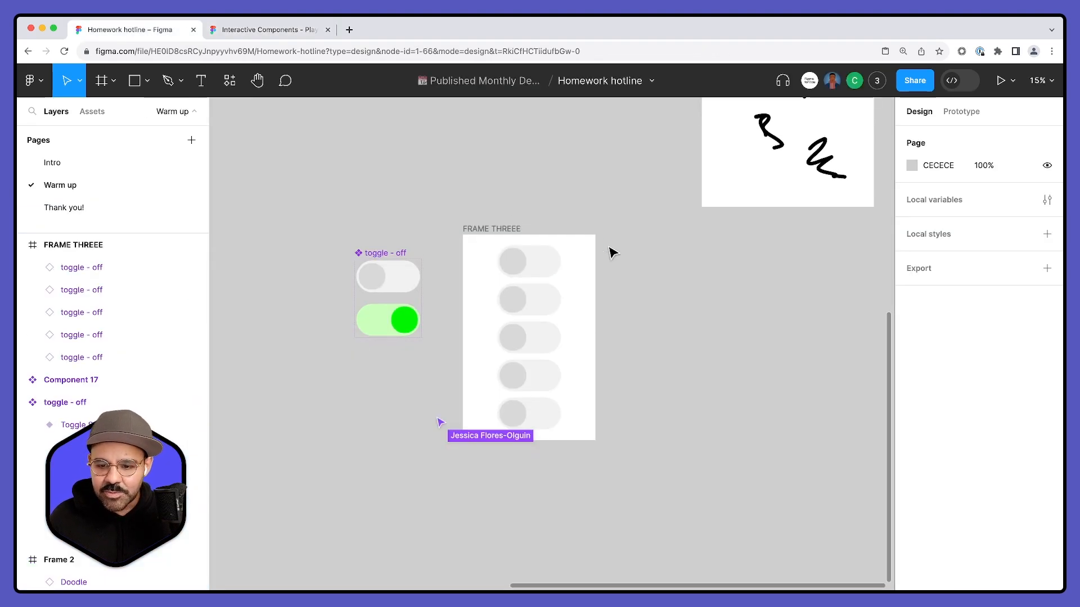
key("ctrl+v")
left_click_drag(586, 299, 760, 314)
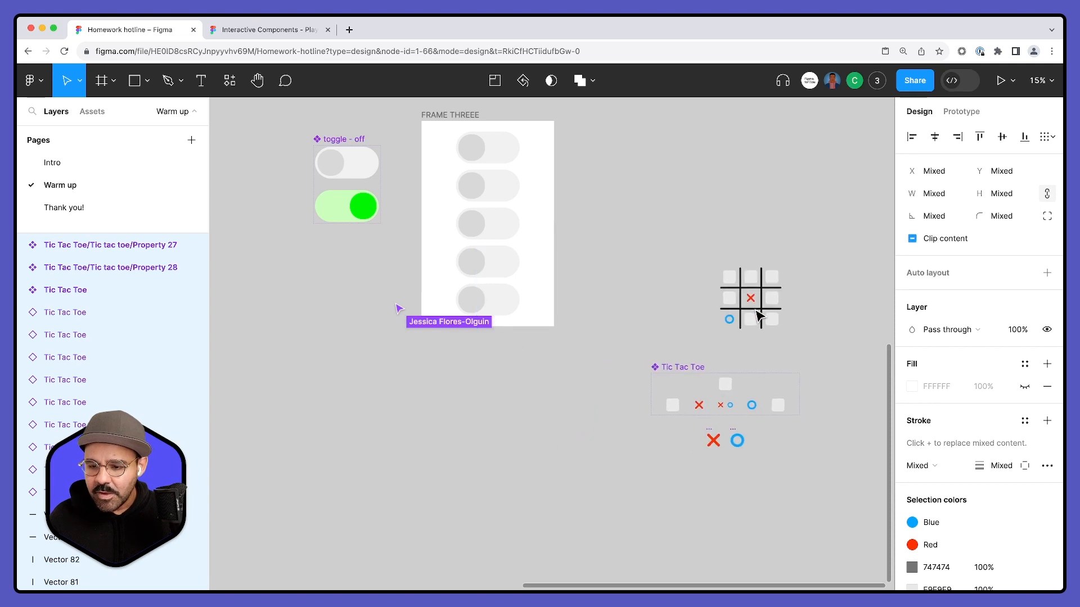
- Draw a frame about 1492 × 957 around the pasted tic-tac-toe grid
scroll(759, 313, "right", 4)
left_click_drag(708, 219, 688, 218)
left_click(708, 239)
scroll(713, 253, "up", 3)
key("f")
left_click_drag(454, 196, 694, 346)
left_click(699, 309)
scroll(699, 309, "down", 2)
scroll(699, 309, "right", 2)
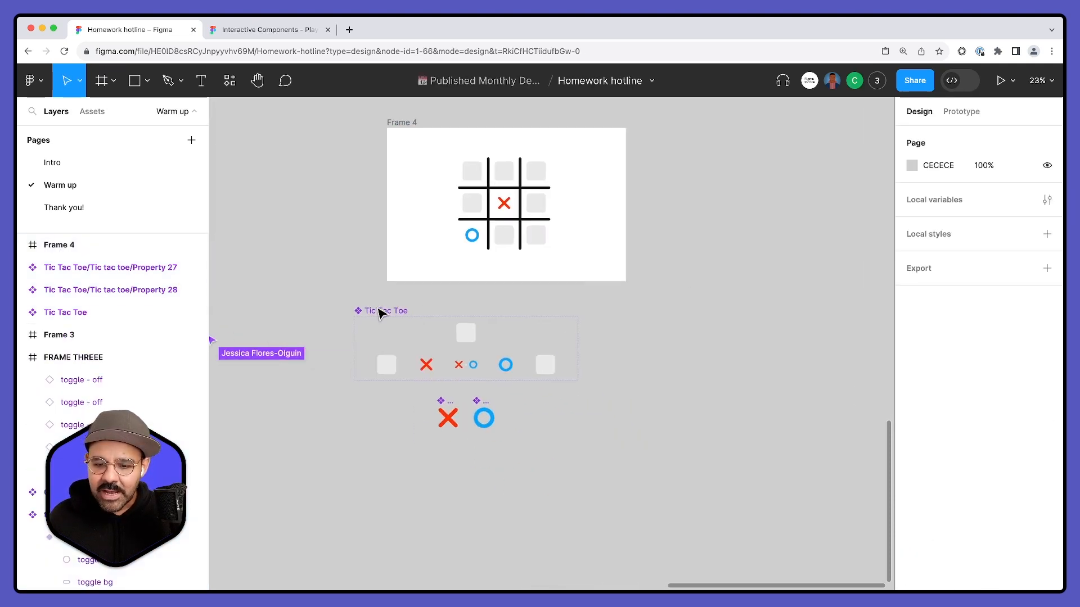
- Align the Tic Tac Toe component set with the new frame's left edge and shift the cross and circle components right beneath it
left_click(418, 314)
left_click_drag(414, 309, 400, 293)
left_click(680, 450)
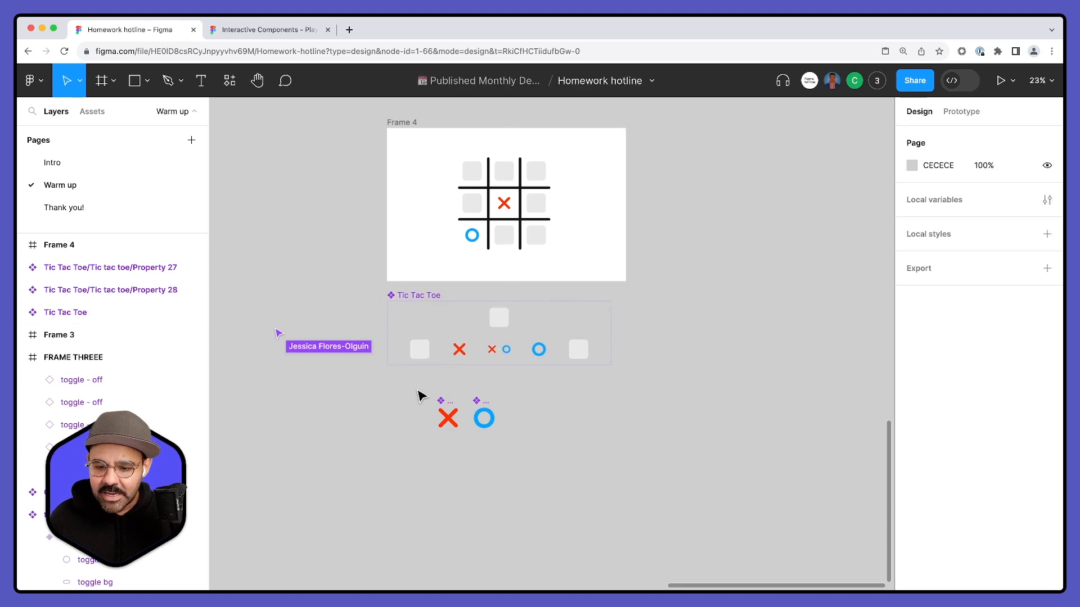
left_click_drag(410, 384, 511, 443)
key("Escape")
- Show the prototype connections of the Tic Tac Toe variants and inspect those of the Choose variant
scroll(518, 318, "up", 5)
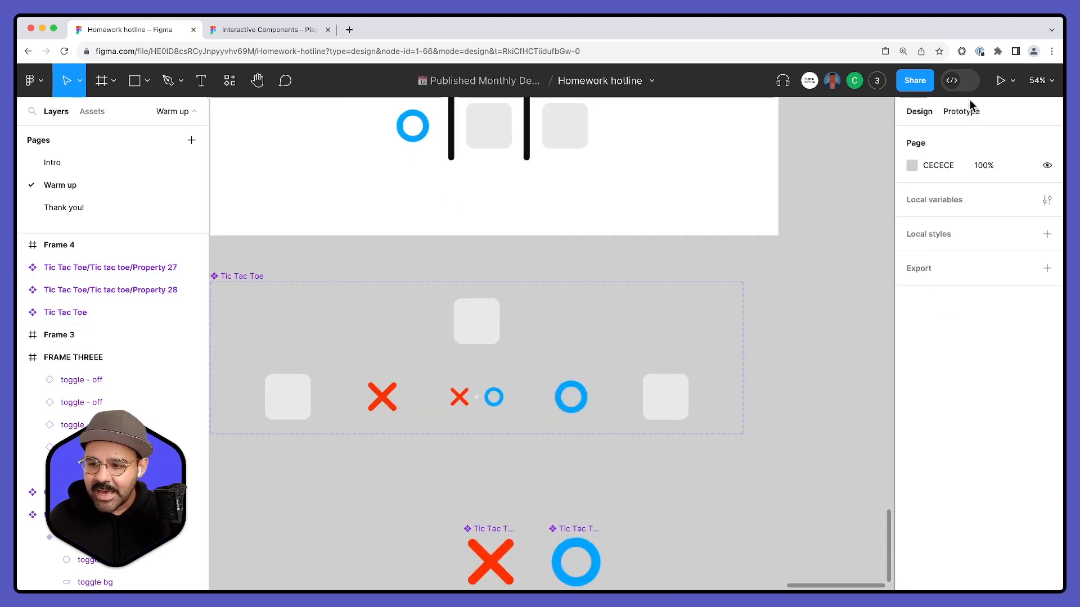
left_click(962, 112)
left_click_drag(779, 294, 850, 228)
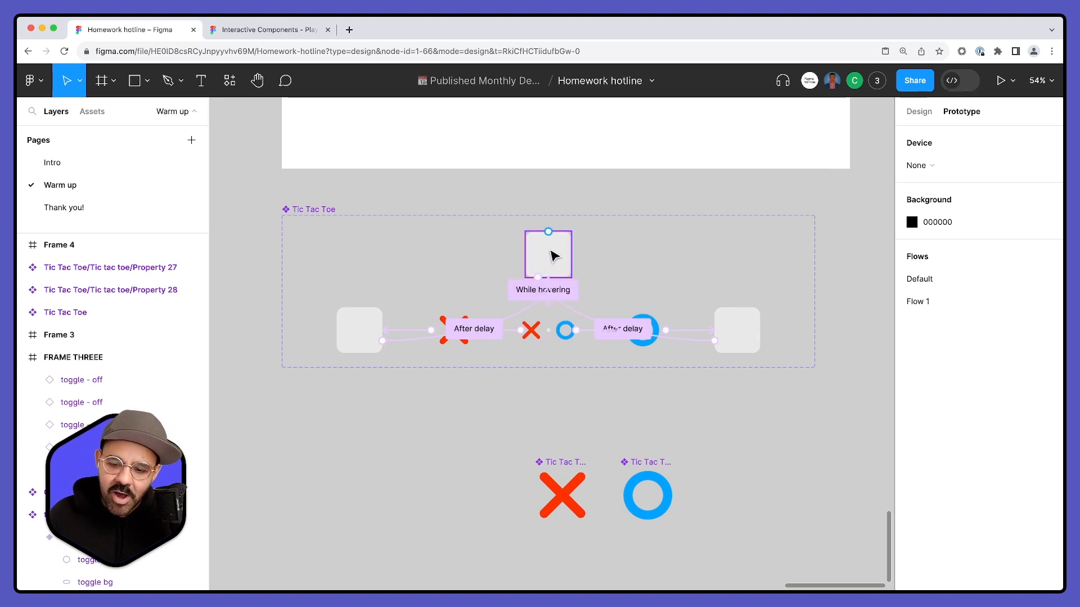
scroll(537, 335, "up", 3)
left_click(537, 336)
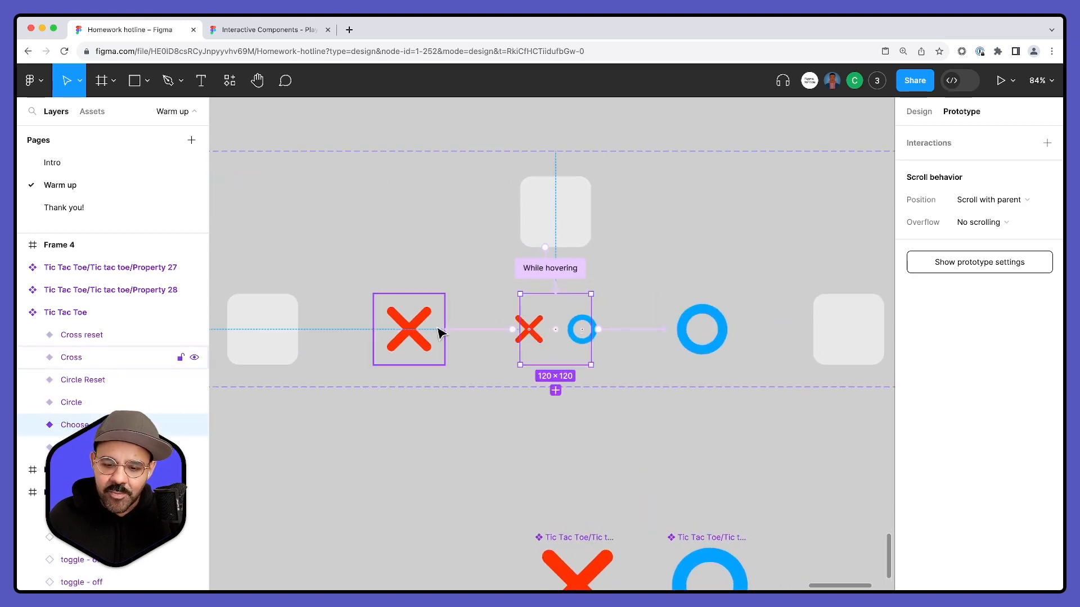
scroll(437, 333, "down", 3)
scroll(555, 311, "down", 5)
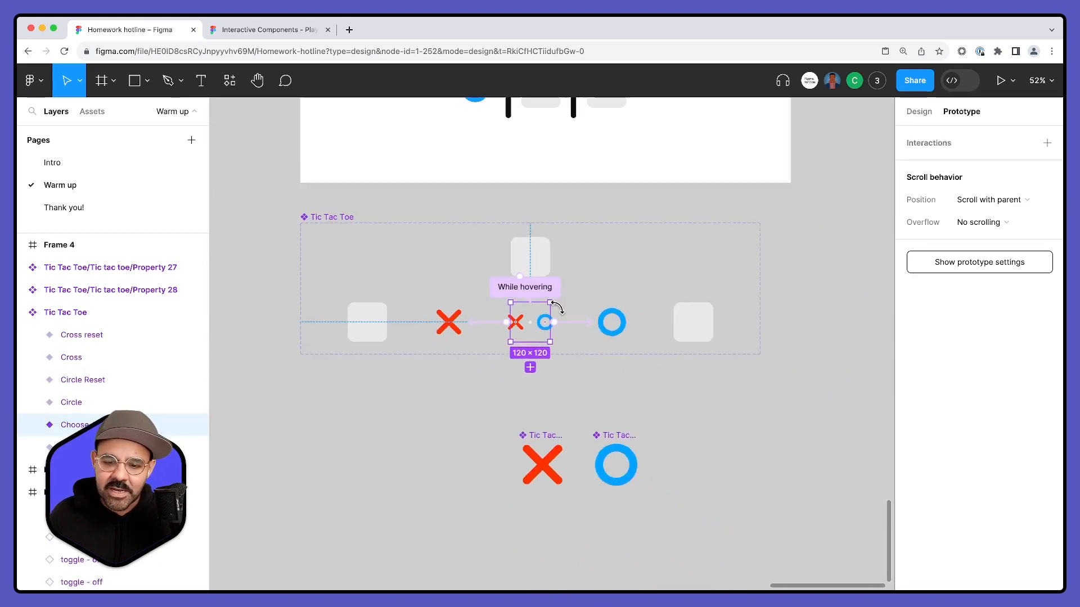
- Preview Frame 4 as an inline prototype and enlarge the preview window so the frame fills it
scroll(774, 186, "up", 3)
left_click(398, 167)
key("shift+space")
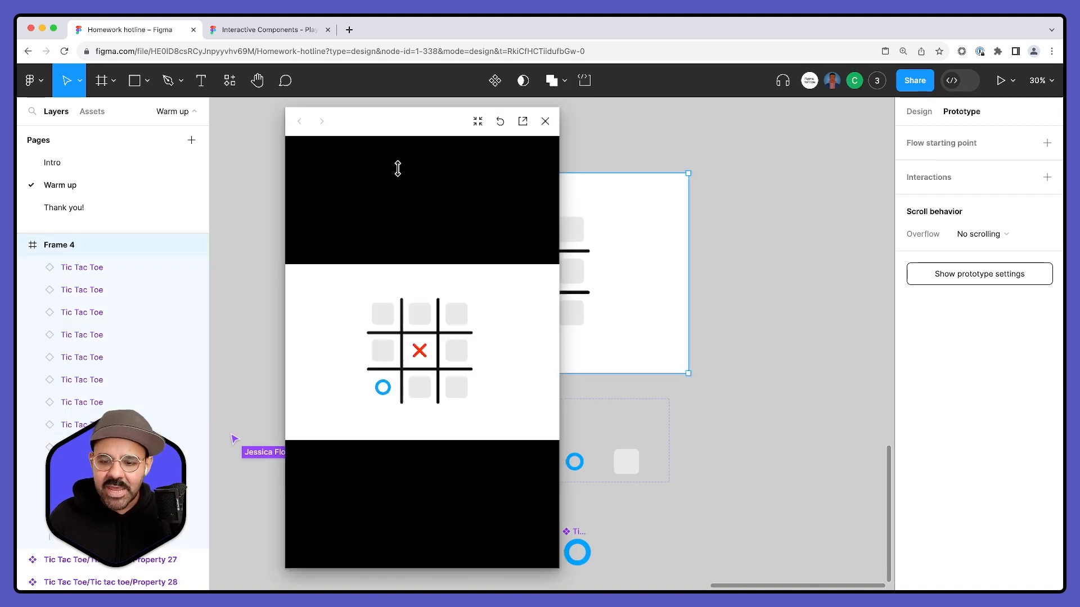
left_click_drag(553, 568, 808, 474)
- Test the tic-tac-toe prototype by placing circles in the middle-right, bottom-middle and middle-left cells
left_click(608, 374)
left_click(596, 376)
left_click(609, 376)
left_click(613, 305)
left_click(628, 304)
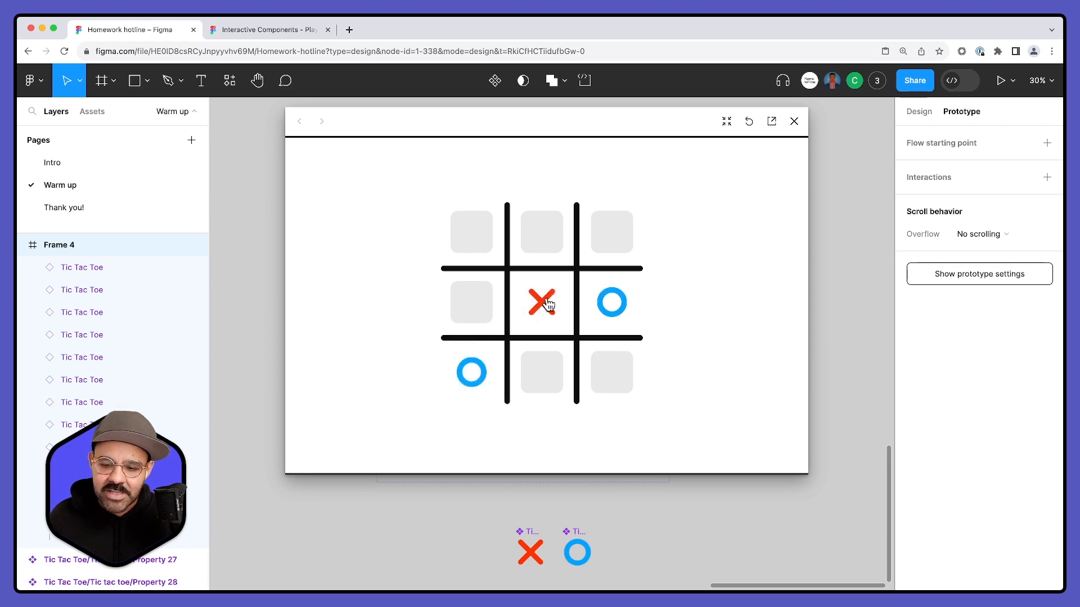
left_click(551, 376)
left_click(483, 303)
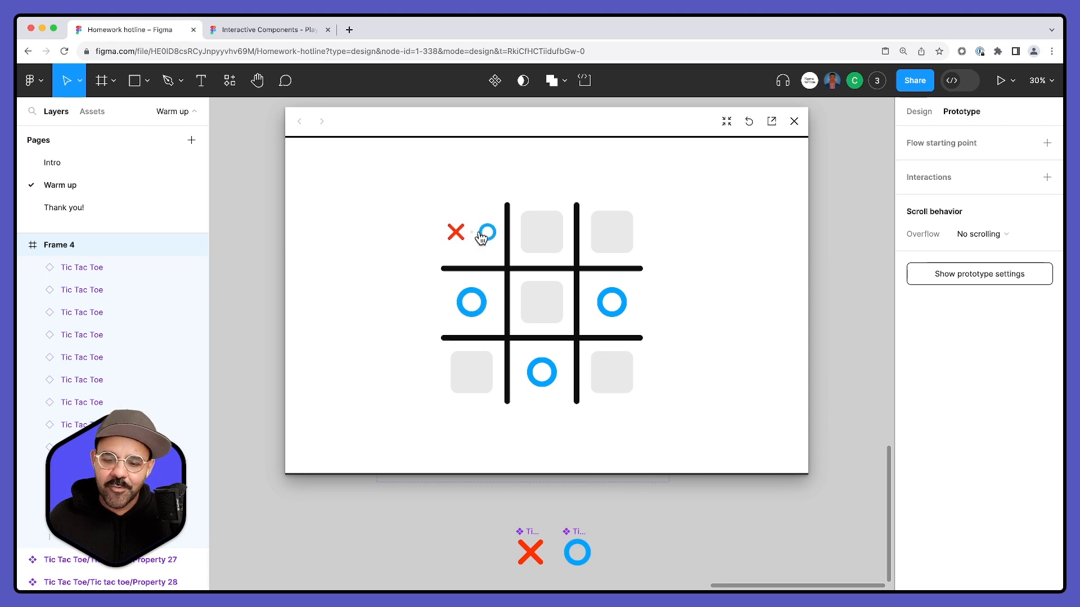
- Place a circle in the upper-left cell and crosses in the other two upper cells, try a few more cells, and close the preview
left_click(480, 240)
left_click(597, 232)
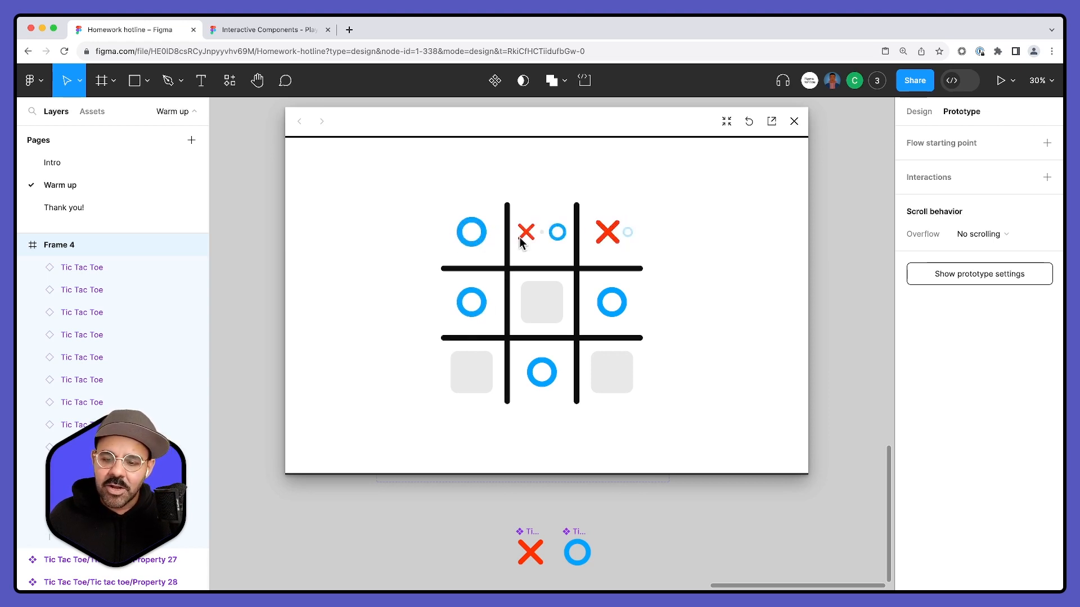
left_click(533, 237)
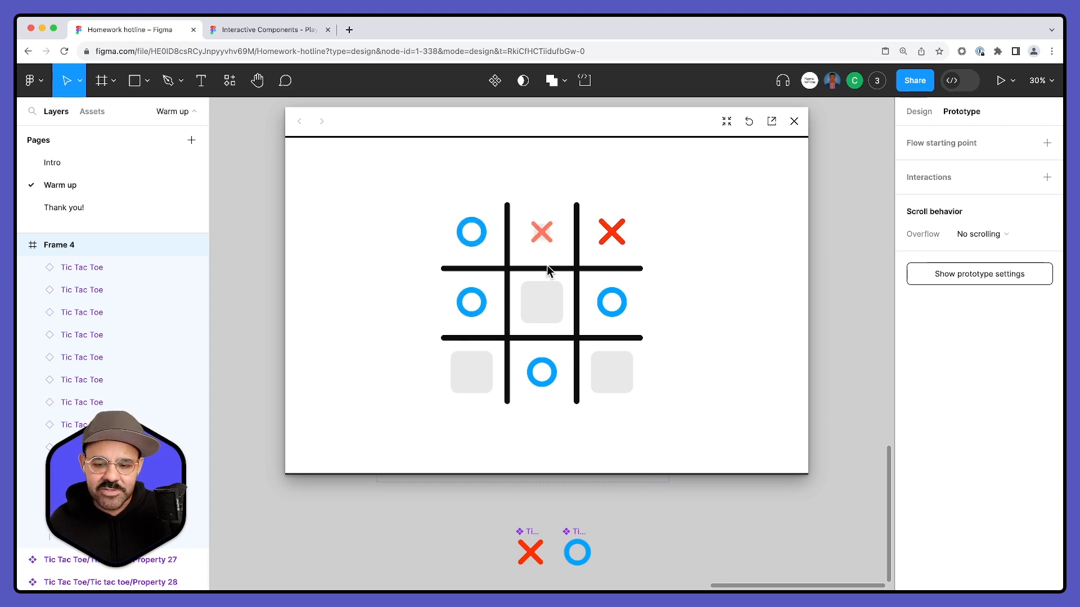
left_click(549, 254)
left_click(468, 313)
left_click(484, 377)
left_click(793, 121)
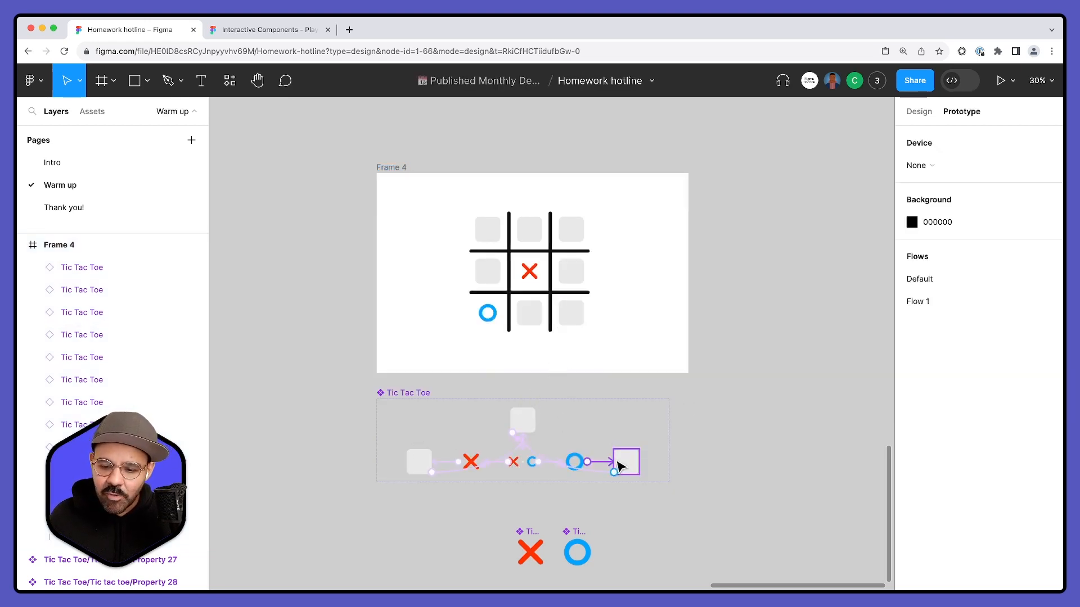
- Paste a copy of the blank hover variant into Frame 4 beside the grid and scale it up to 302 × 302
scroll(618, 462, "down", 1)
left_click(619, 462)
left_click(522, 421)
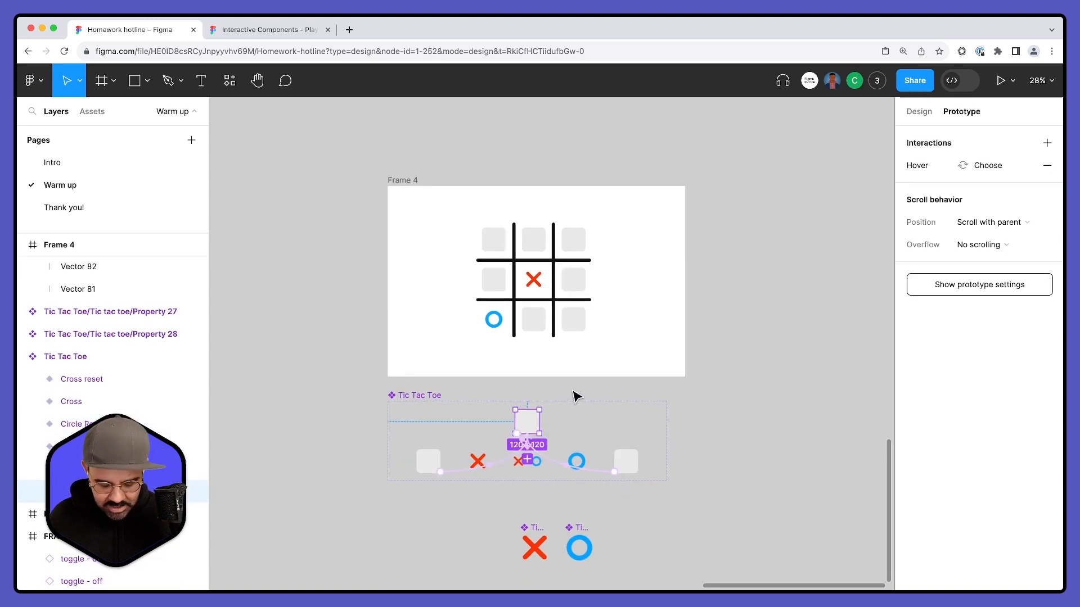
left_click(411, 188)
key("super+v")
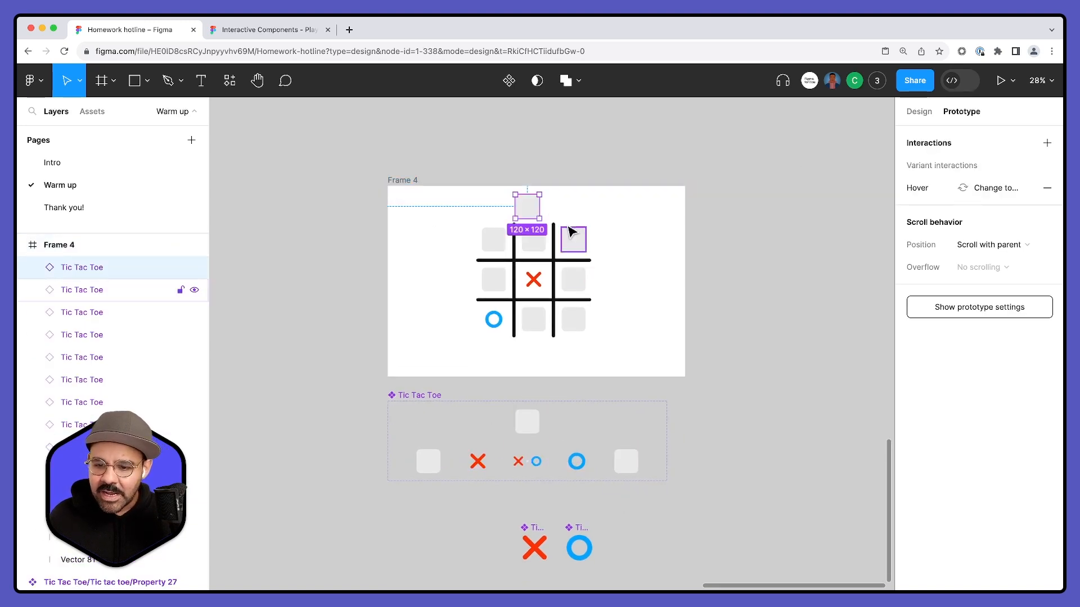
left_click_drag(531, 207, 639, 252)
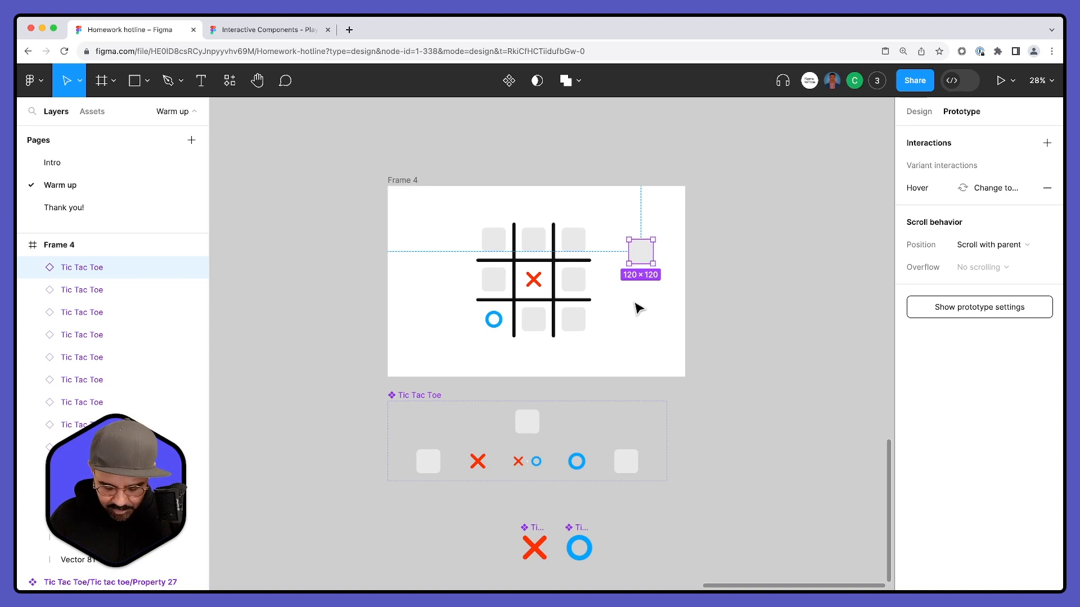
key("k")
mouse_move(655, 263)
left_mouse_down()
mouse_move(691, 299)
mouse_move(647, 280)
left_mouse_up()
- Preview Frame 4 again, test the hover interaction of the enlarged square, and close the preview
left_click(417, 182)
key("shift+space")
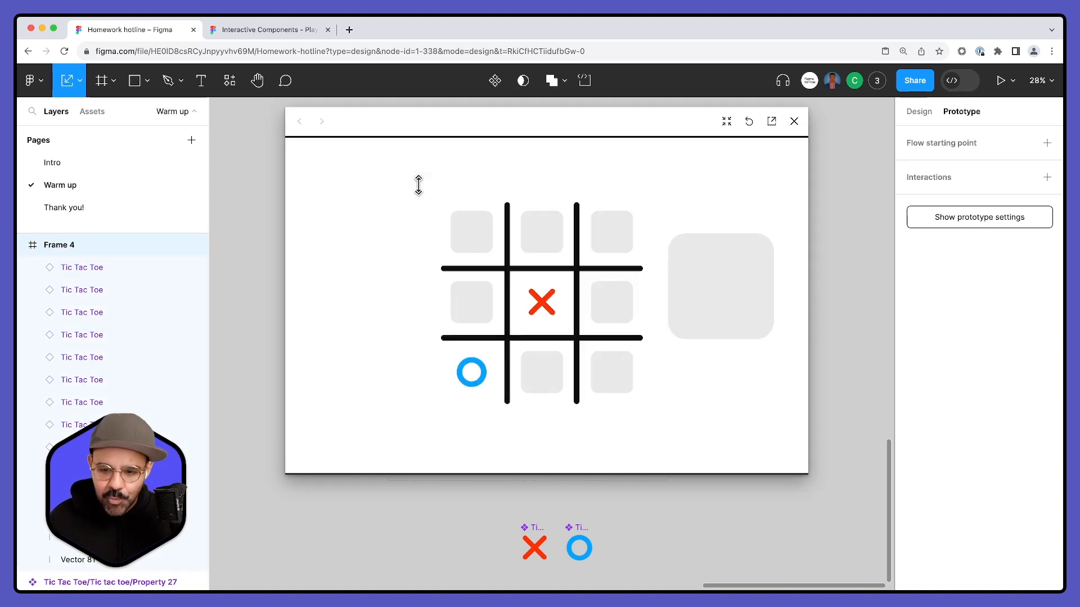
left_click(749, 309)
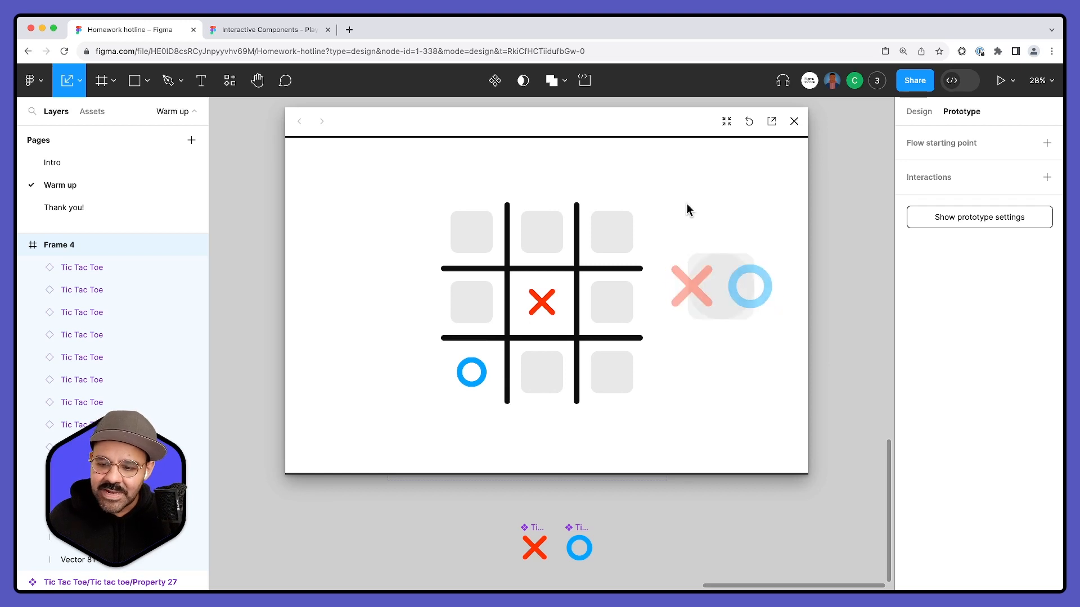
left_click(695, 303)
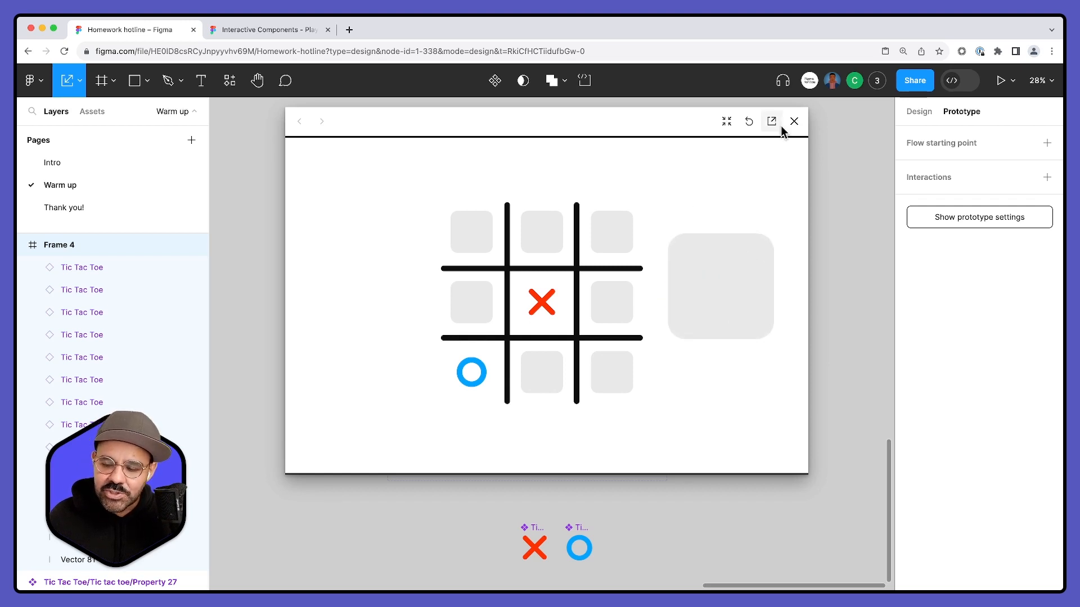
left_click(793, 121)
- Delete the enlarged square instance from Frame 4
left_click(658, 277)
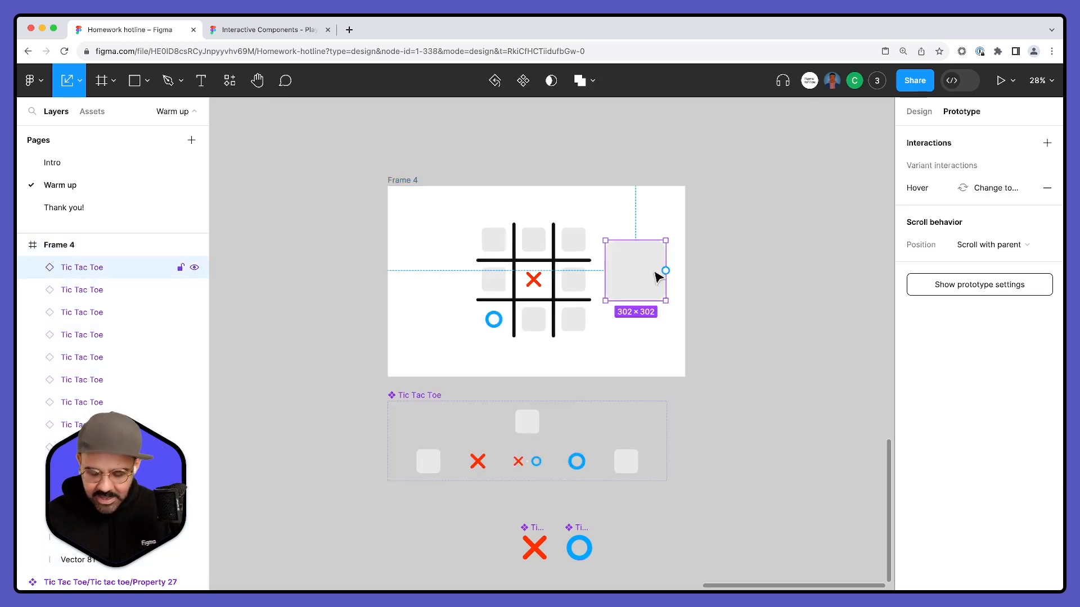
key("Delete")
scroll(680, 288, "down", 2)
scroll(746, 310, "down", 3)
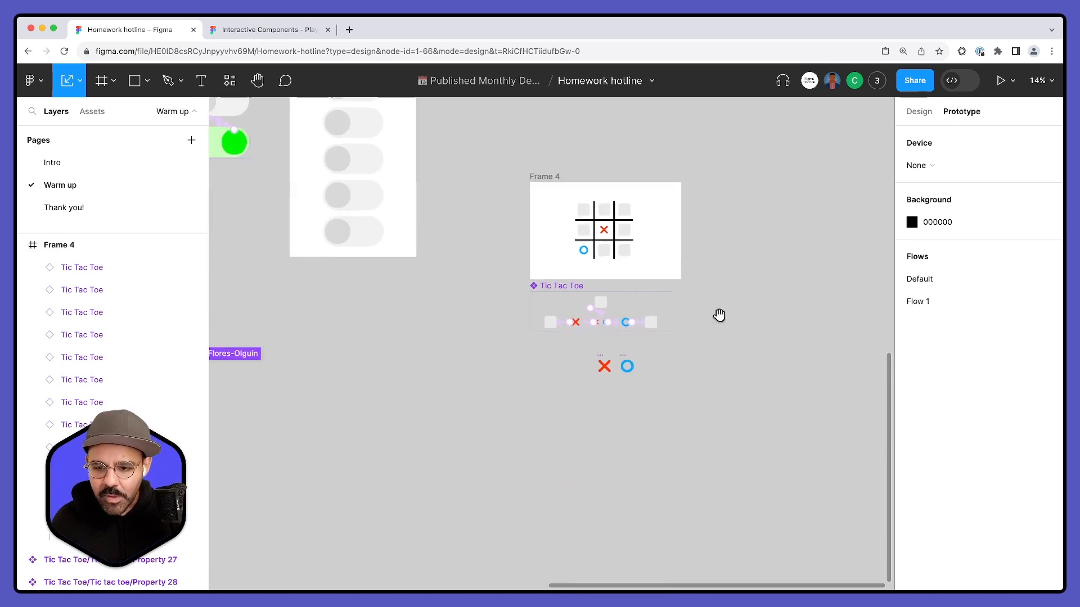
- Move Frame 4 together with the Tic Tac Toe components below FRAME THREEE, aligned with its left edge
left_click_drag(646, 255, 651, 309)
left_click_drag(506, 242, 585, 203)
left_click_drag(578, 143, 816, 448)
left_click_drag(735, 241, 375, 374)
scroll(569, 389, "left", 3)
scroll(569, 388, "down", 2)
left_click_drag(517, 321, 632, 319)
- Greet the collaborator by name in a cursor chat message, close the chat and clear the selection
type("HI JESS")
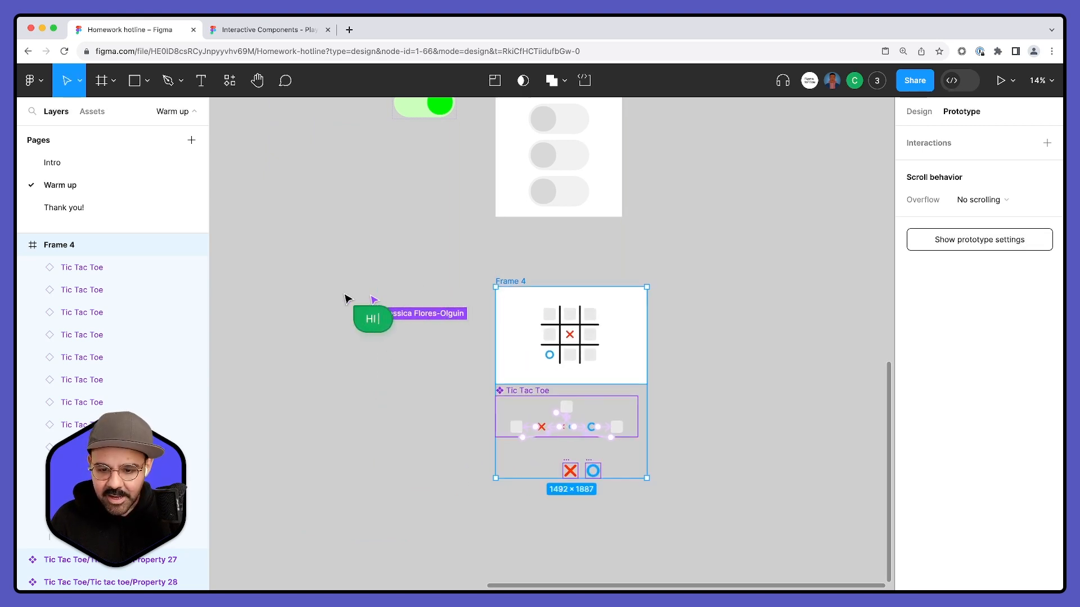
key("Escape")
left_click(369, 264)
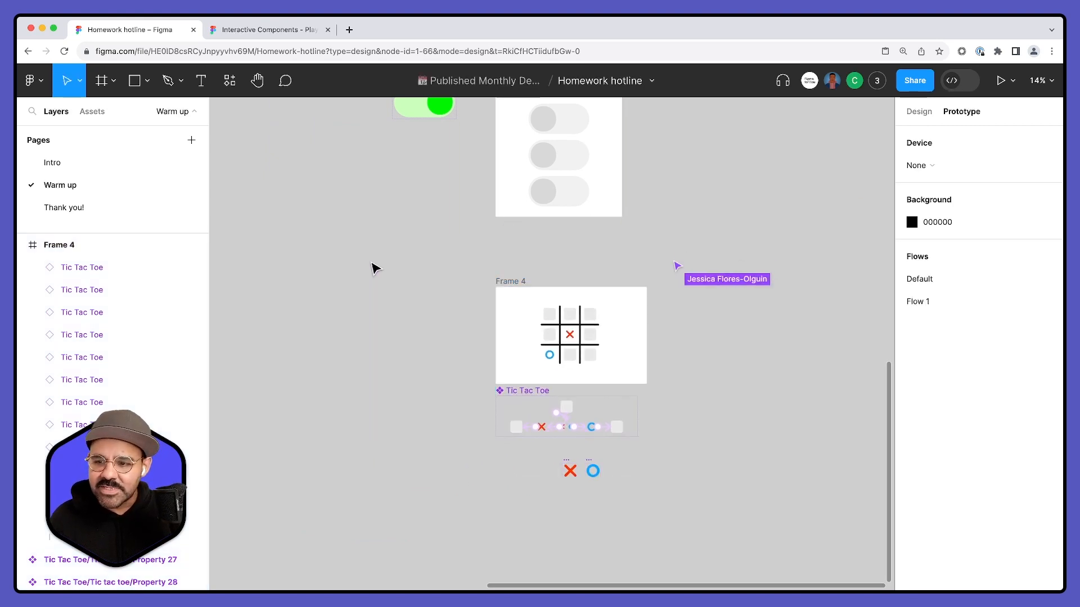
- Rename Frame 4 as "Tic tac toe"
left_click_drag(439, 246, 400, 284)
scroll(404, 288, "down", 3)
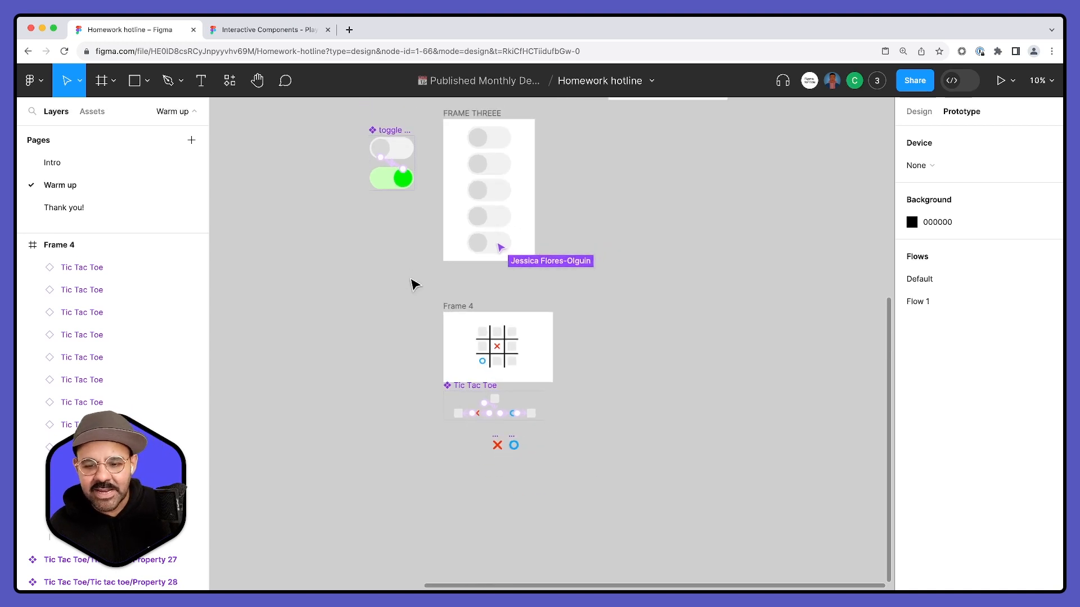
left_click_drag(397, 319, 391, 292)
scroll(420, 291, "up", 3)
scroll(423, 295, "up", 2)
left_click(436, 337)
double_click(432, 335)
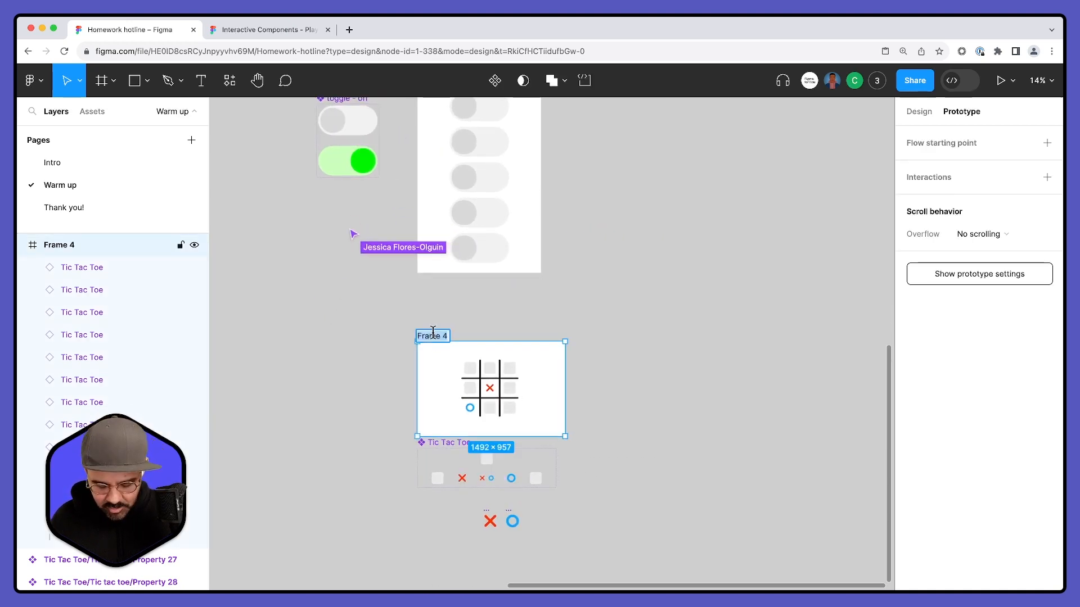
type("Tic tac toe")
key("Return")
- Move the Tic tac toe frame and all its components left so they sit below the toggle component set, and deselect them
left_click(522, 310)
scroll(451, 300, "left", 1)
scroll(451, 300, "down", 1)
left_click_drag(437, 259, 683, 511)
left_click_drag(552, 367, 415, 366)
left_click(607, 363)
left_click_drag(622, 276, 626, 376)
mouse_move(622, 151)
left_mouse_down()
mouse_move(677, 255)
mouse_move(646, 458)
left_mouse_up()
mouse_move(582, 234)
left_mouse_down()
mouse_move(559, 272)
mouse_move(566, 335)
left_mouse_up()
left_click_drag(695, 573, 627, 376)
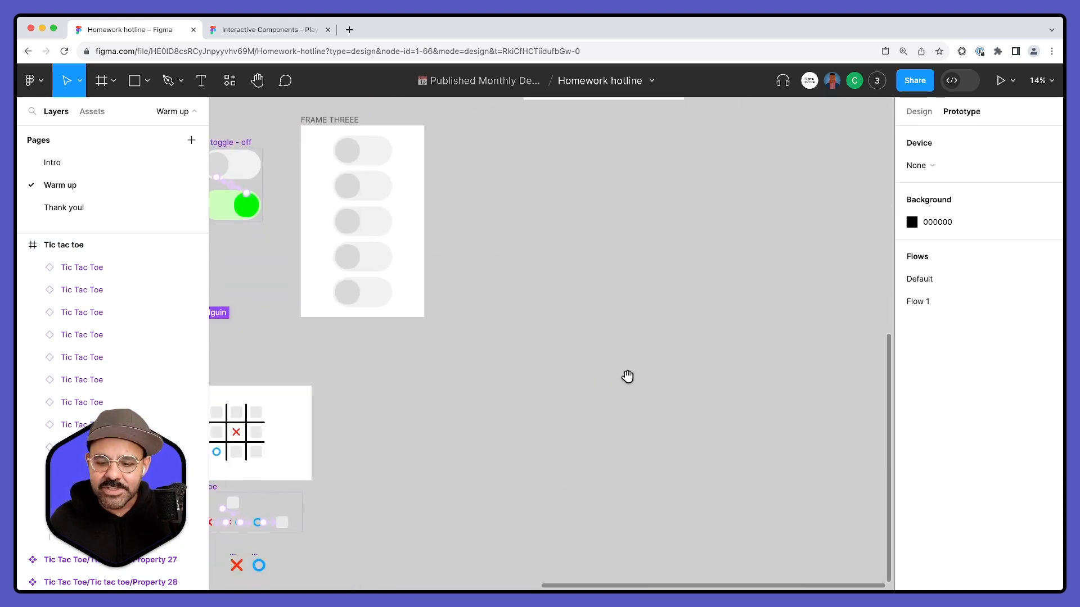
scroll(628, 376, "down", 3)
scroll(628, 376, "left", 3)
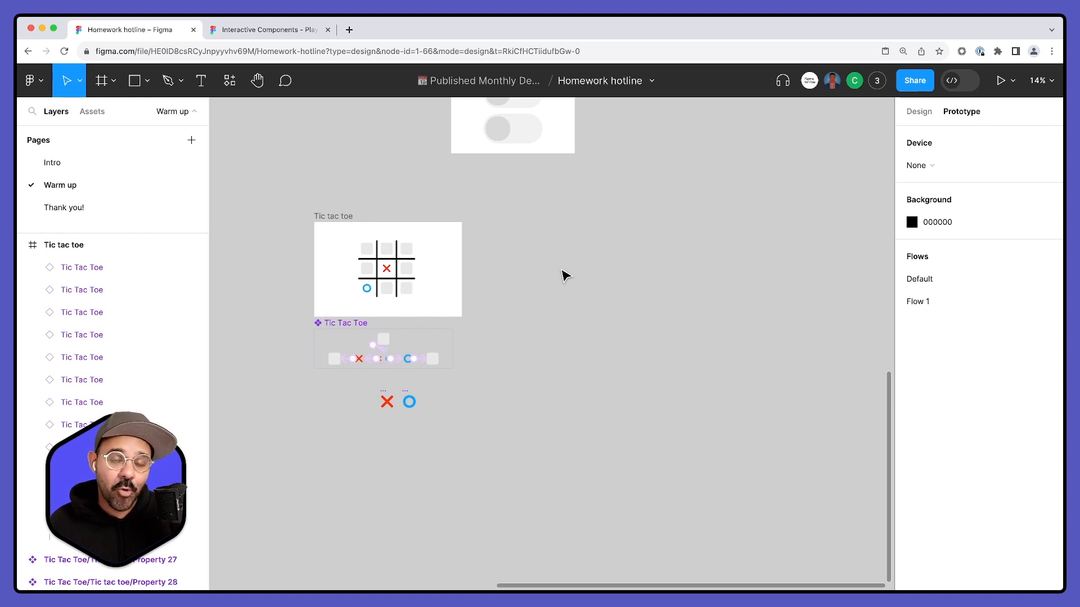
left_click_drag(629, 306, 537, 298)
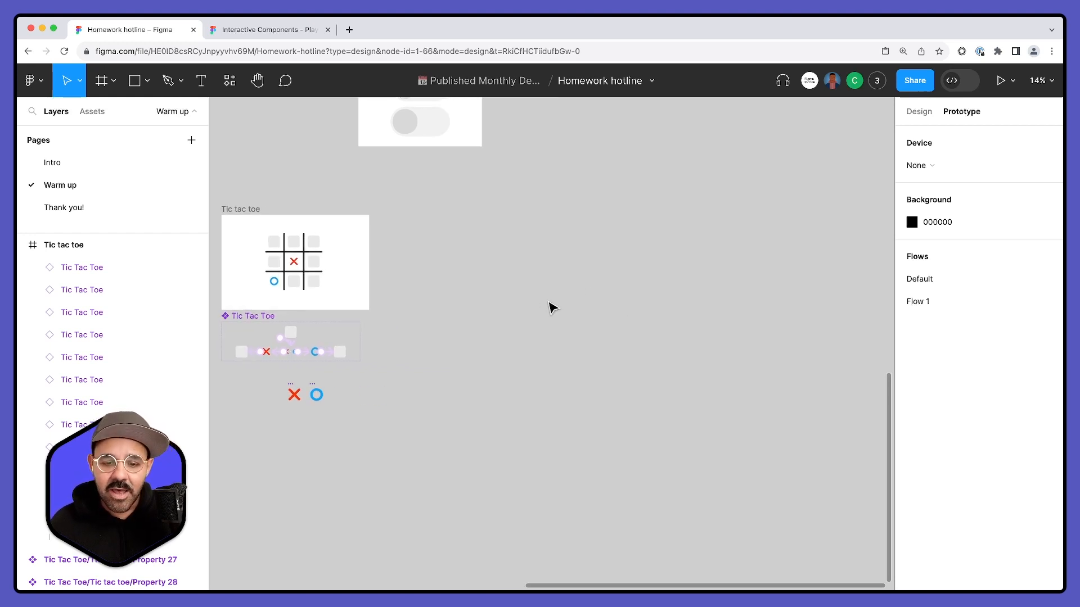
scroll(539, 304, "down", 5)
scroll(538, 304, "left", 5)
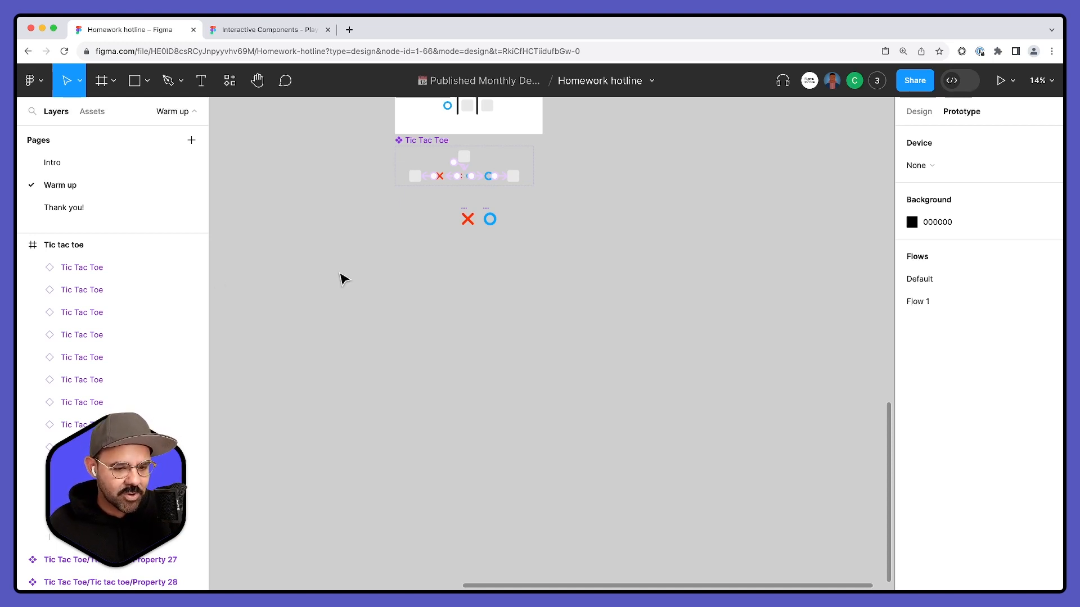
scroll(394, 268, "up", 5)
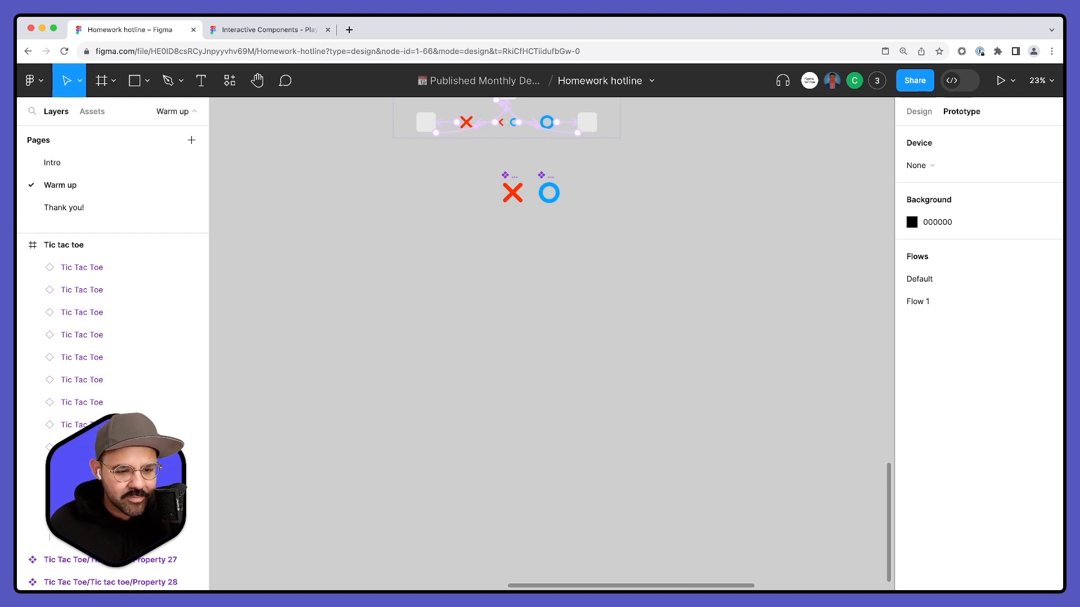
scroll(419, 369, "up", 5)
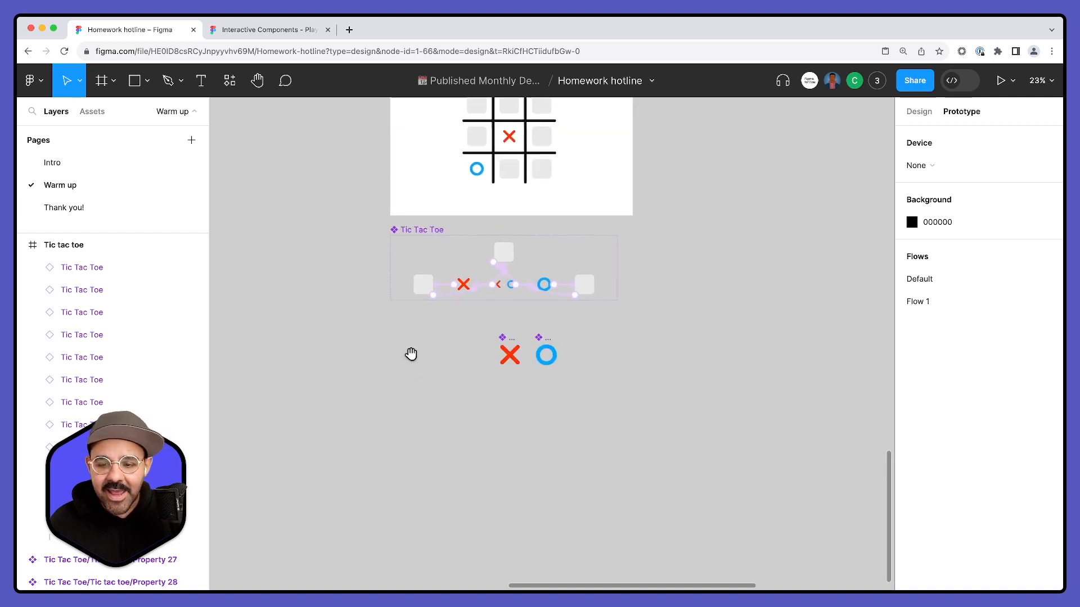
scroll(390, 357, "down", 5)
scroll(463, 239, "up", 5)
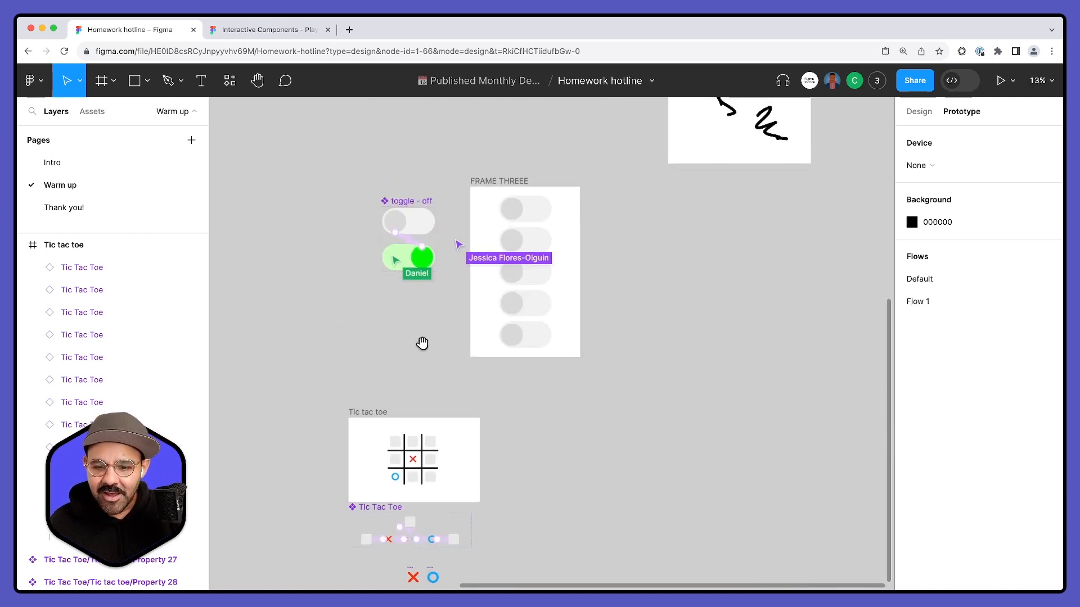
- Show the list of additional collaborators who are viewing the file
left_click(878, 82)
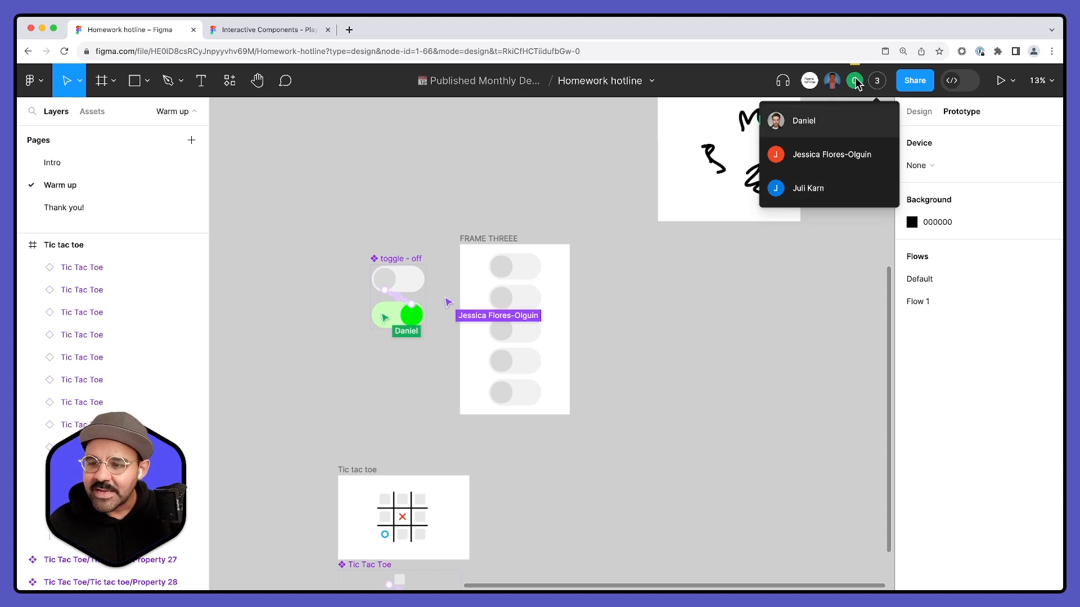
scroll(726, 354, "down", 5)
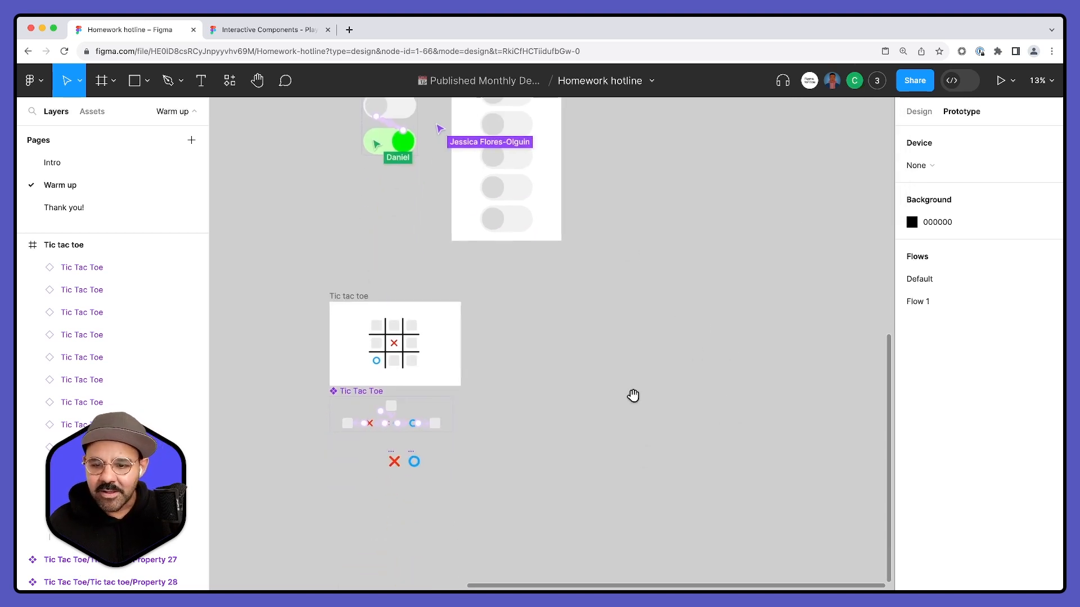
- Draw a triangle about 376 × 376 with the Polygon tool on an empty area beside the Tic Tac Toe components
scroll(637, 393, "down", 5)
scroll(478, 303, "up", 4)
scroll(433, 269, "up", 5)
left_click_drag(663, 206, 669, 374)
left_click_drag(689, 208, 678, 355)
left_click_drag(712, 259, 721, 393)
left_click_drag(759, 419, 637, 160)
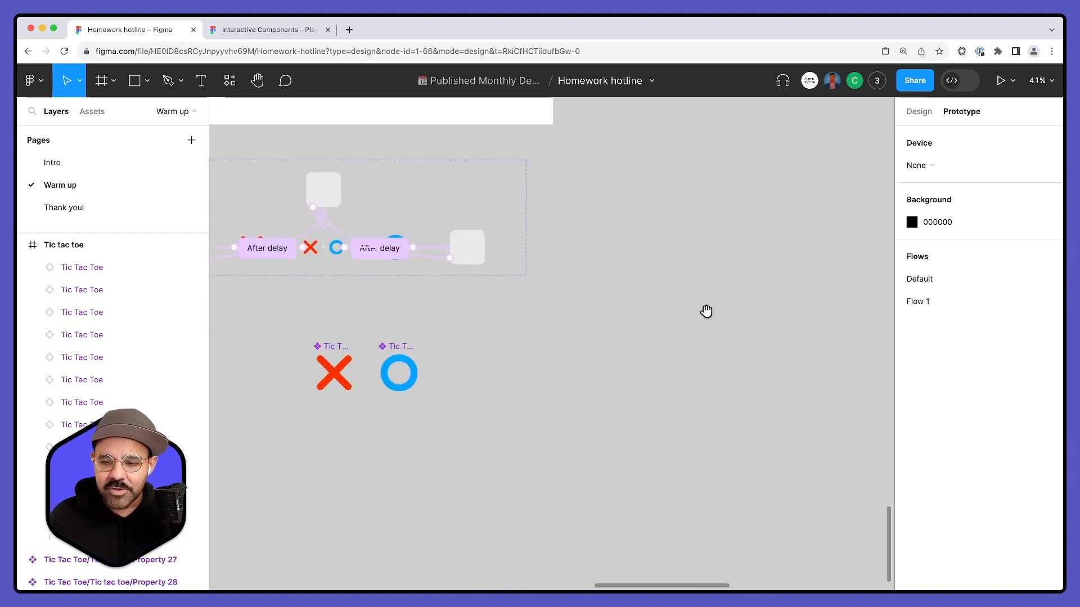
scroll(638, 159, "right", 5)
left_click(137, 82)
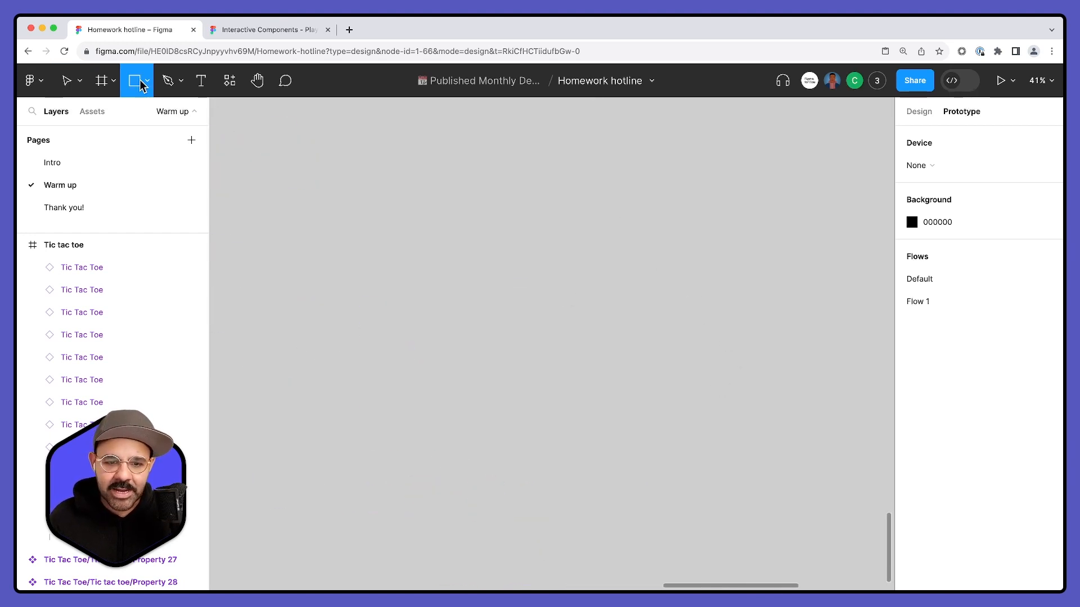
left_click(141, 84)
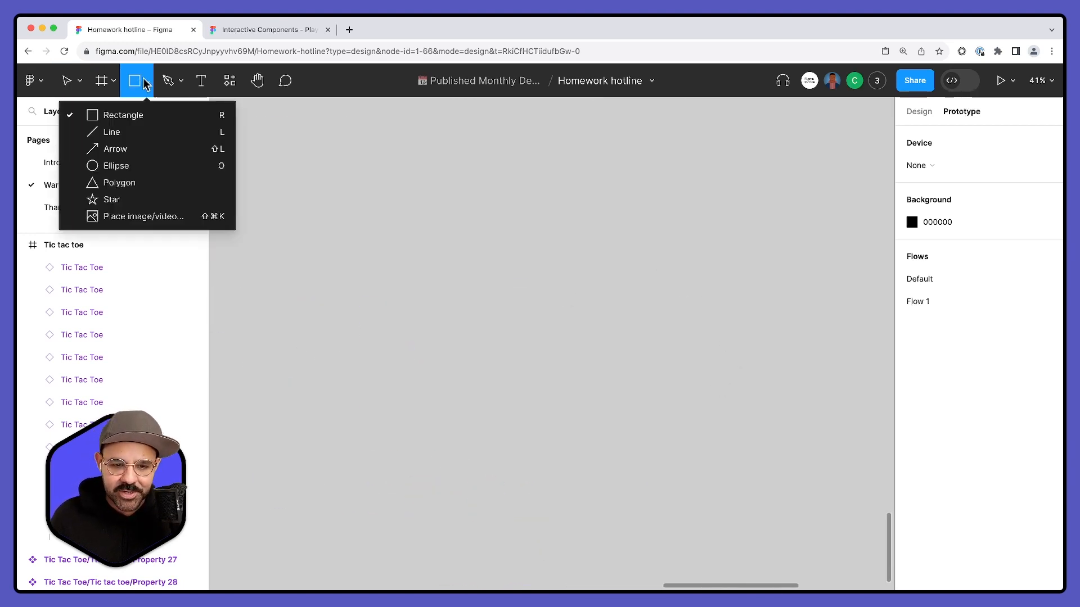
left_click(144, 180)
left_click_drag(434, 278, 544, 387)
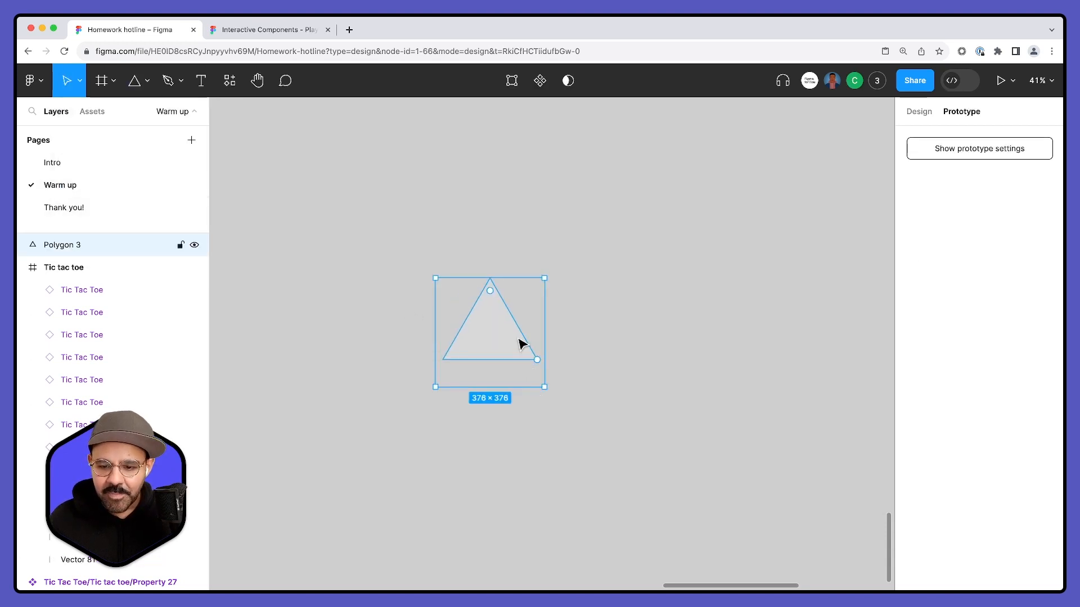
- Set the triangle's fill colour to 686868
left_click(919, 112)
left_click(911, 352)
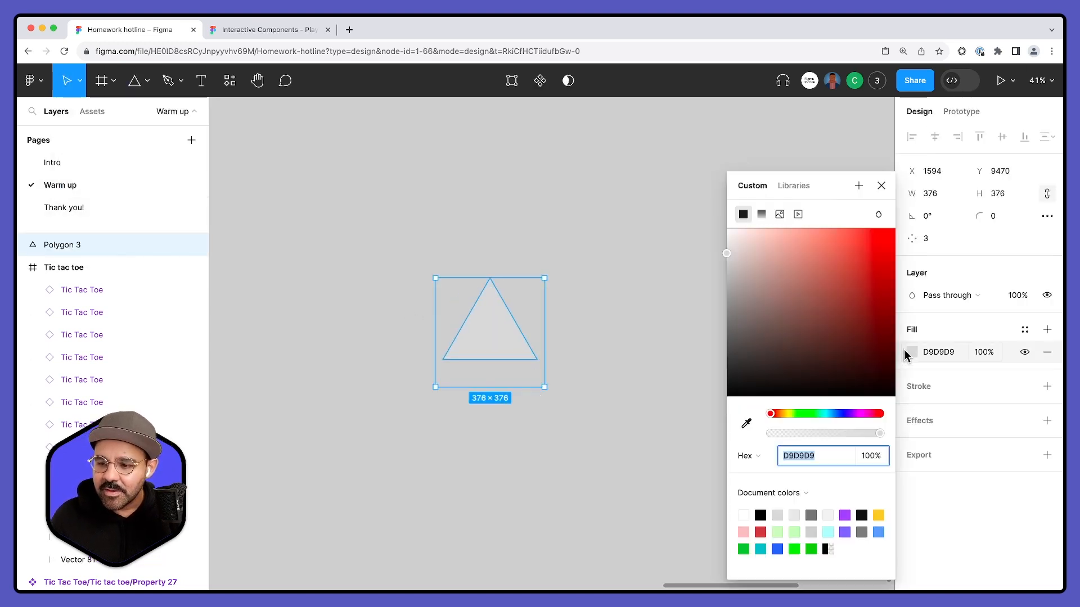
left_click(762, 332)
left_click(617, 309)
left_click(488, 328)
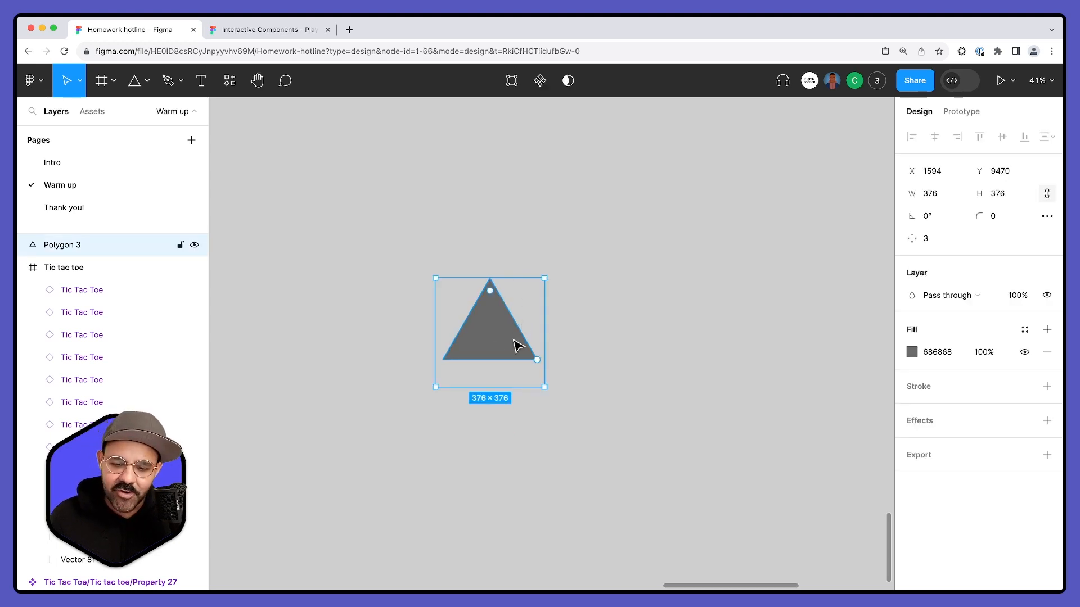
- Flatten the gray triangle and turn it into a component, moving it slightly up the canvas
key("super+e")
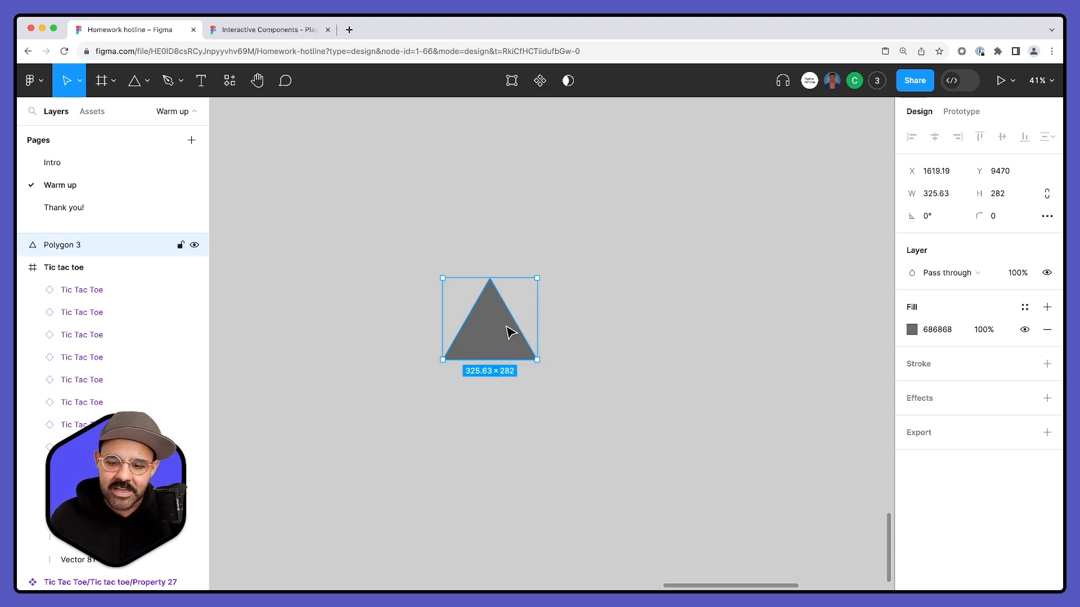
left_click(540, 81)
left_click_drag(481, 304, 493, 238)
- Rename the new Polygon 3 component as "triangle"
double_click(484, 218)
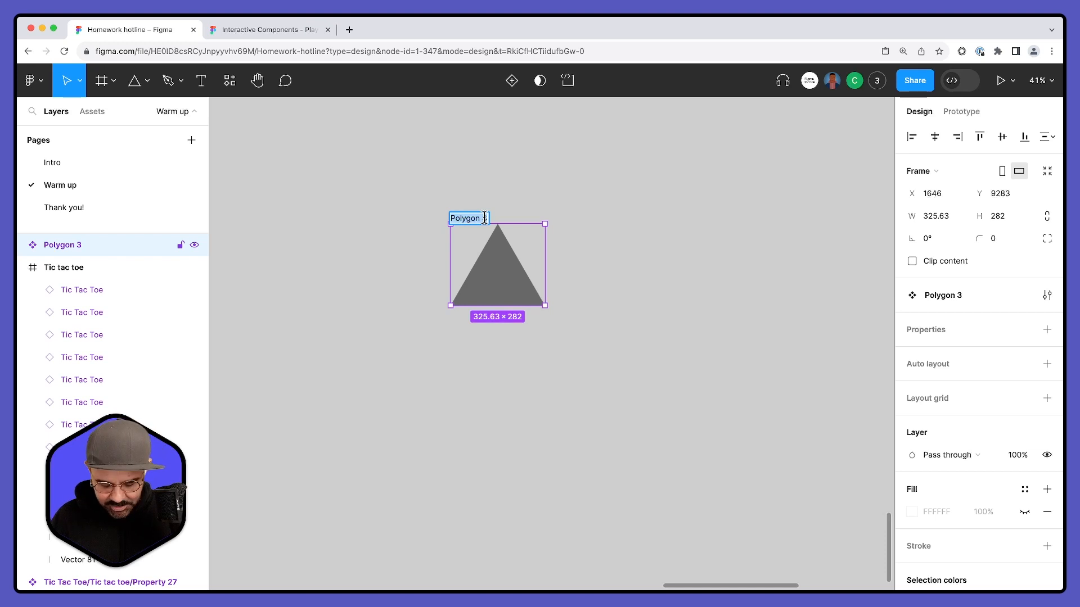
type("tr")
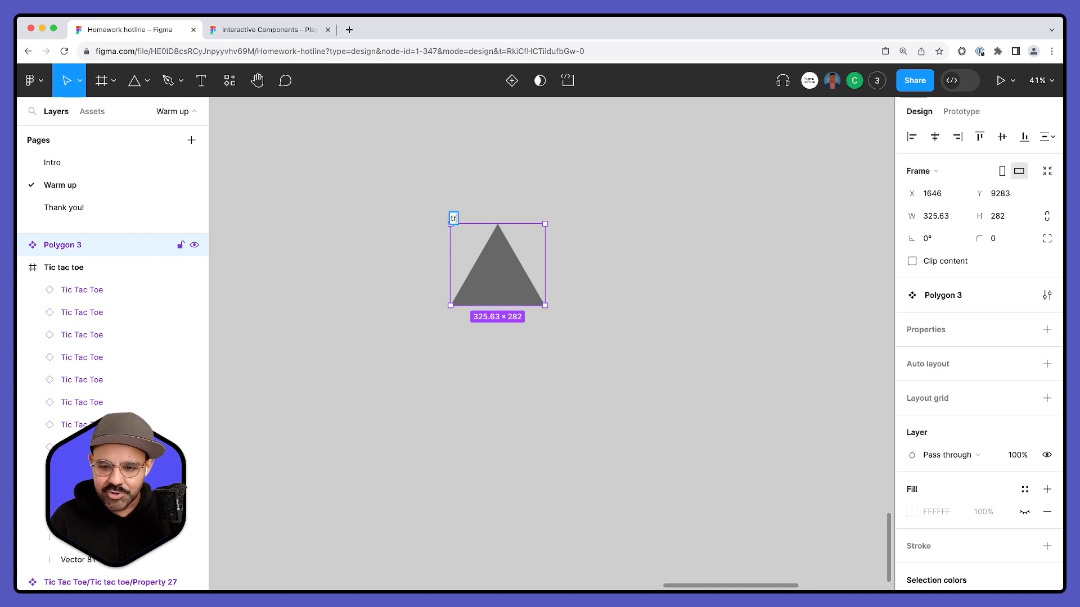
type("ia")
key("Return")
key("Escape")
- Place two instances below the triangle component, turning one upside down so their tips meet in an hourglass shape
left_click_drag(497, 276, 549, 530)
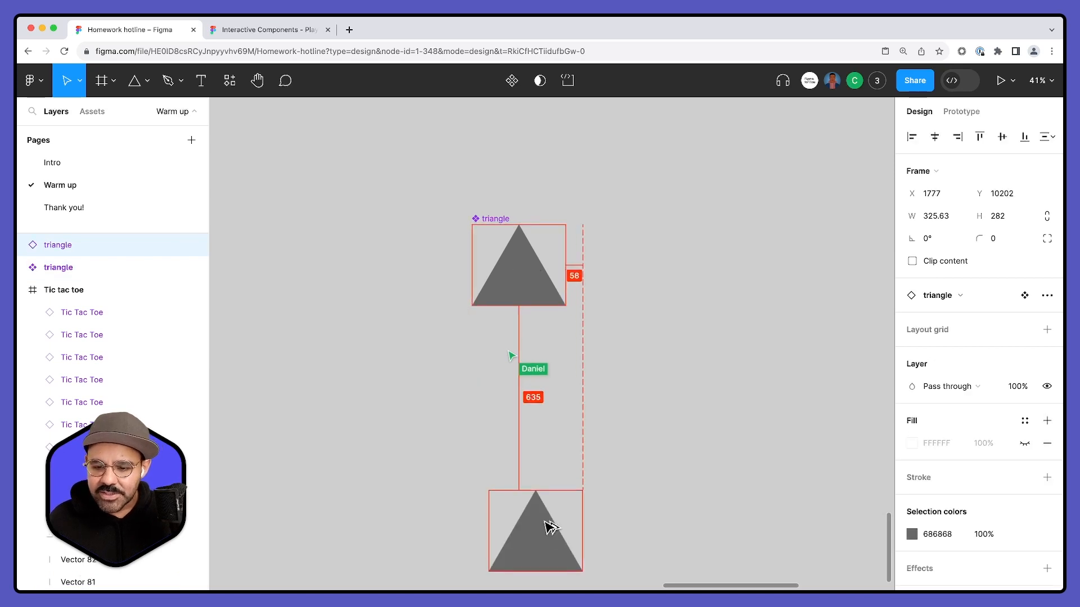
scroll(643, 415, "down", 5)
left_click_drag(465, 412, 535, 345)
left_click_drag(560, 279, 397, 426)
left_click_drag(509, 336, 508, 355)
left_click(631, 272)
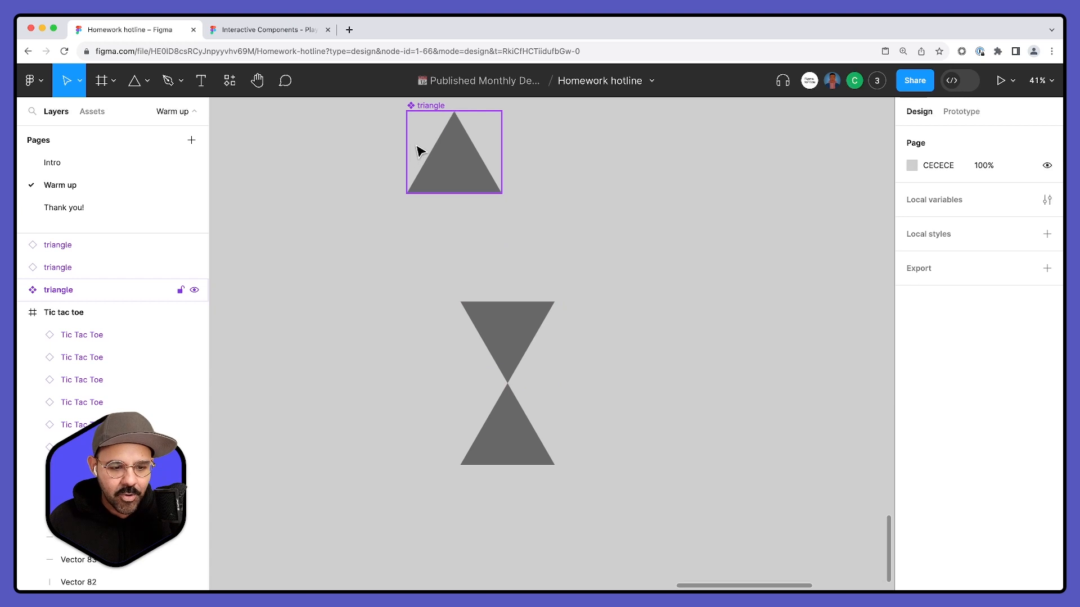
- Shift the polygon inside the main triangle component to the left so its instances follow
left_click(413, 149)
left_click(651, 238)
left_click_drag(625, 239, 594, 279)
left_click(451, 205)
left_click_drag(419, 211, 384, 221)
left_click(585, 236)
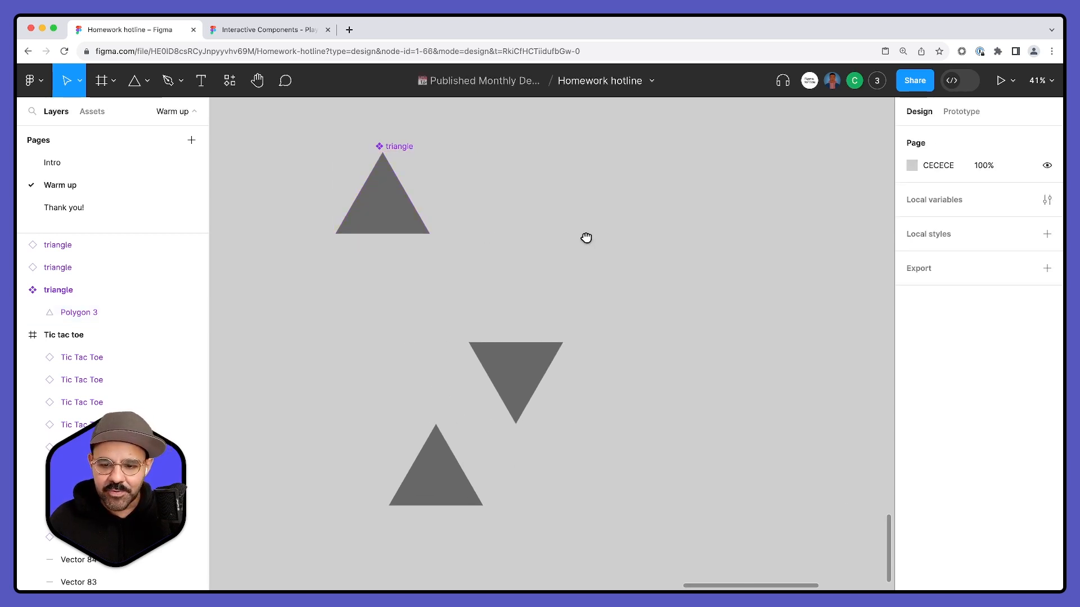
- Delete the main triangle component together with both of its instances
scroll(586, 236, "down", 2)
left_click_drag(297, 158, 629, 502)
key("Delete")
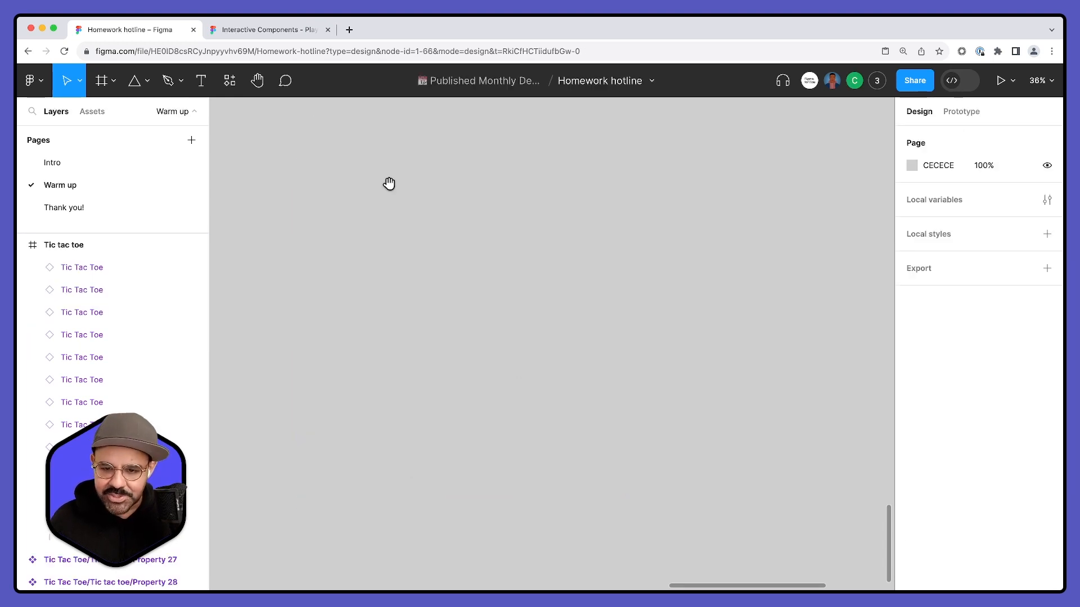
- Draw a new triangle about 457 × 457 on the empty canvas and set its fill to 1E1E1E
left_click(144, 81)
left_click_drag(435, 303, 551, 419)
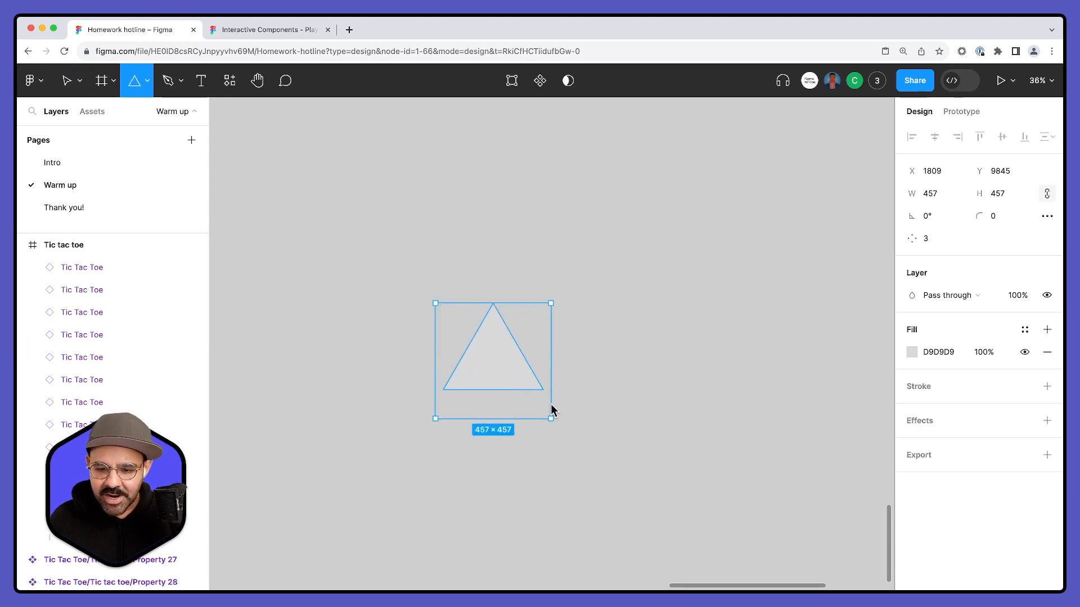
left_click(911, 352)
left_click(760, 344)
left_click_drag(738, 372, 728, 376)
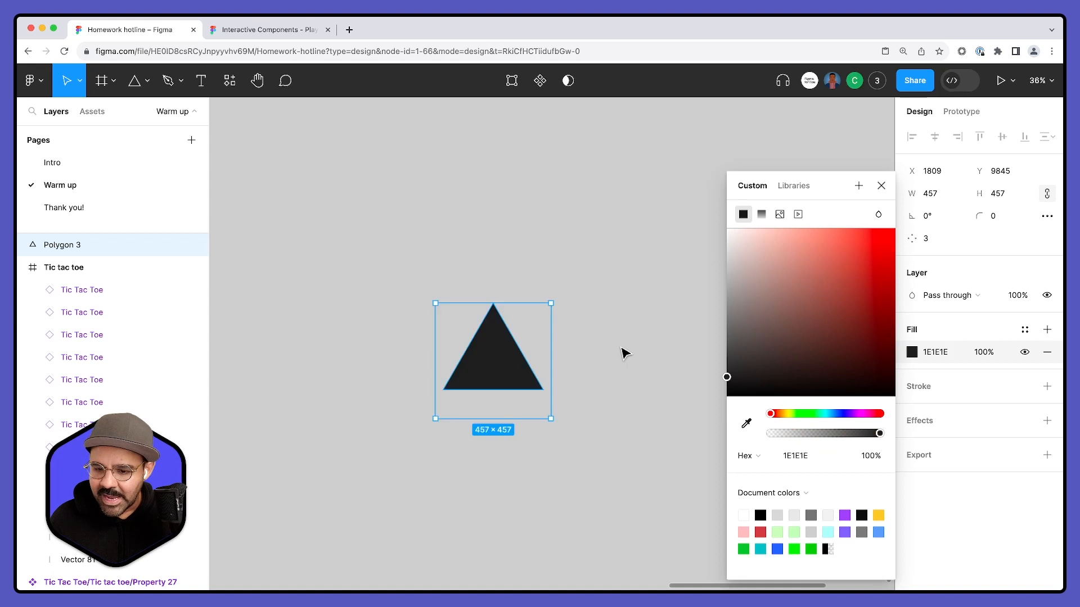
left_click(622, 352)
- Flatten the dark triangle and convert it into a component
left_click(520, 362)
key("super+e")
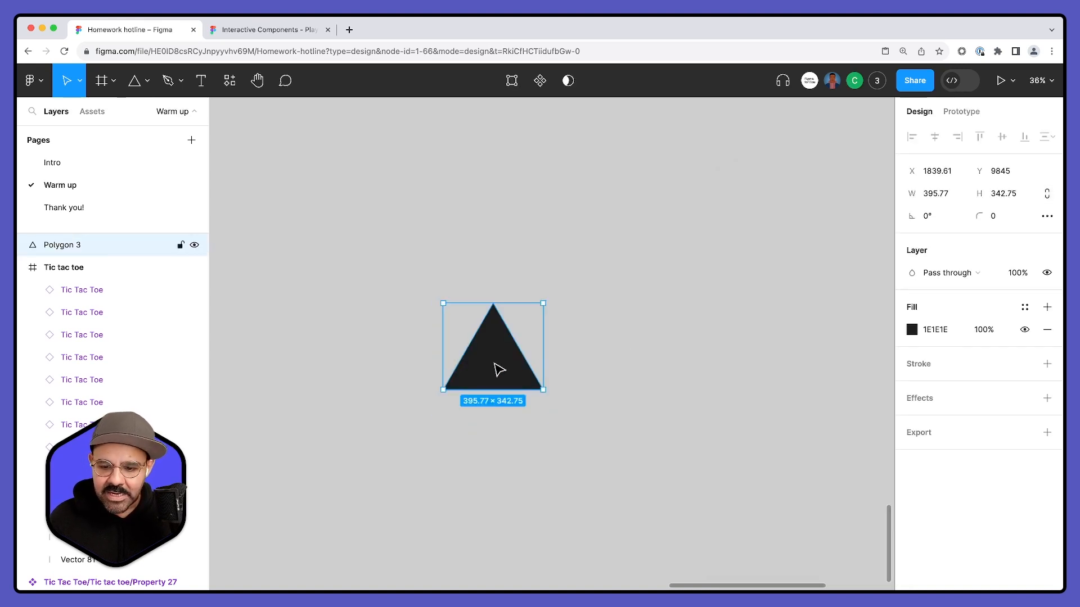
left_click(540, 84)
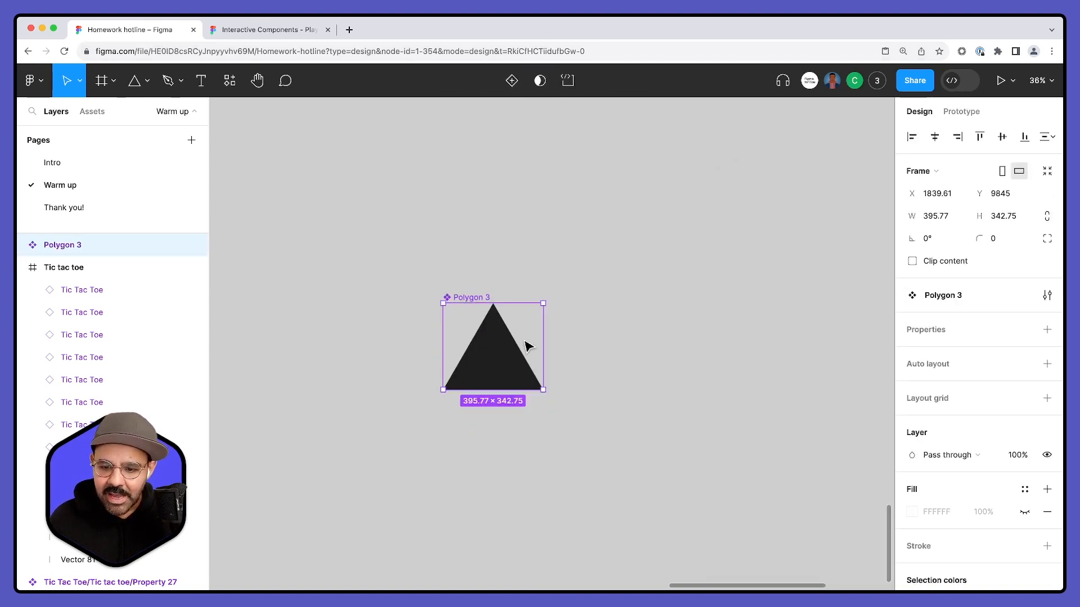
- Rename the dark Polygon 3 component as "Triangle"
double_click(474, 302)
type("Tra")
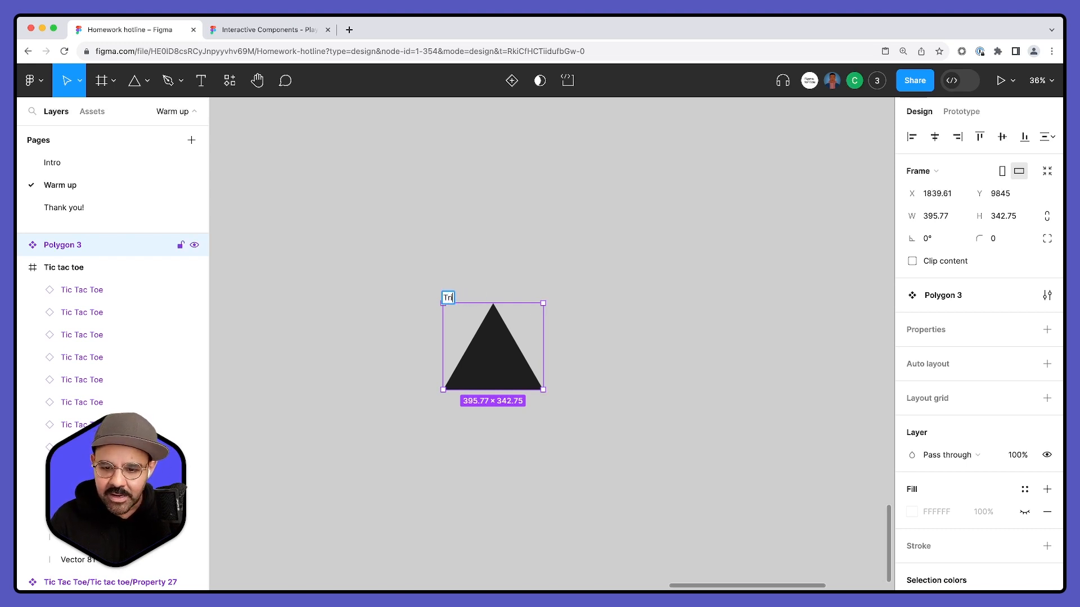
type("angle")
key("Return")
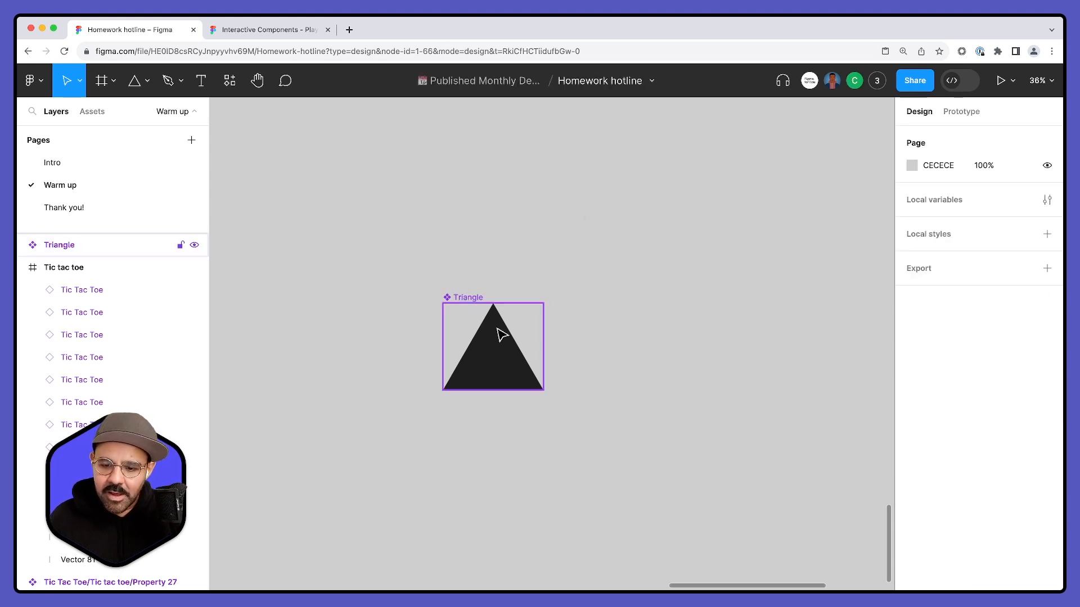
- Place an upside-down instance of Triangle directly above the main component so that their tips meet
left_click_drag(506, 374, 506, 247)
left_click_drag(549, 171, 421, 273)
left_click_drag(501, 221, 500, 258)
left_click(689, 307)
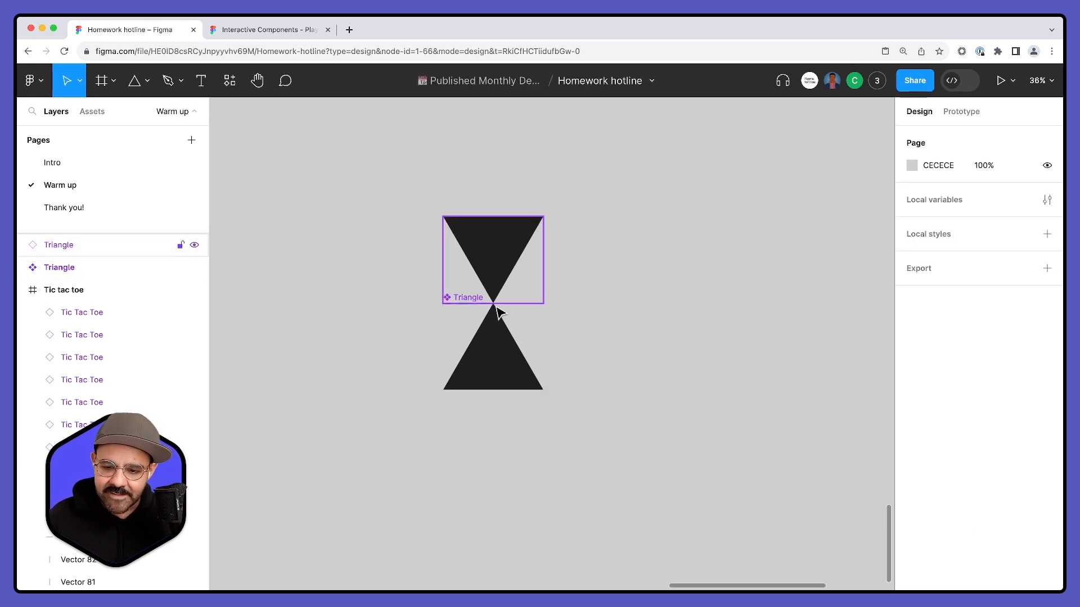
- Try shifting the polygon inside the main Triangle component and undo the move
double_click(497, 363)
mouse_move(499, 376)
left_mouse_down()
mouse_move(520, 378)
mouse_move(450, 373)
mouse_move(518, 378)
mouse_move(497, 377)
left_mouse_up()
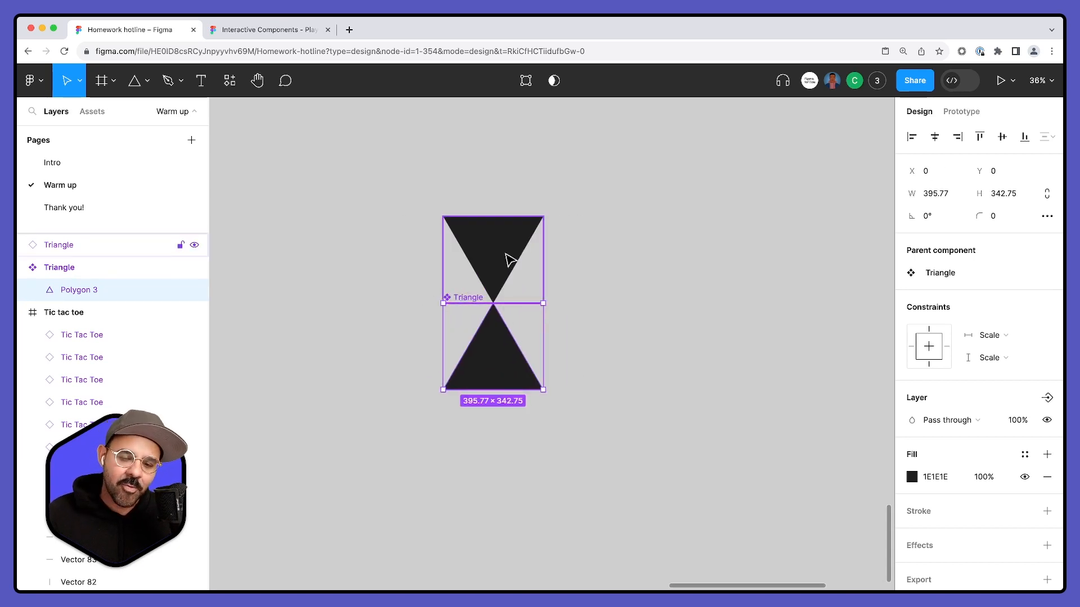
left_click_drag(511, 344, 551, 342)
key("super+z")
- Duplicate the triangle pair twice, rotating each copy around the shared tip to complete a hexagon of six triangles
left_click(634, 299)
left_click_drag(636, 264, 485, 364)
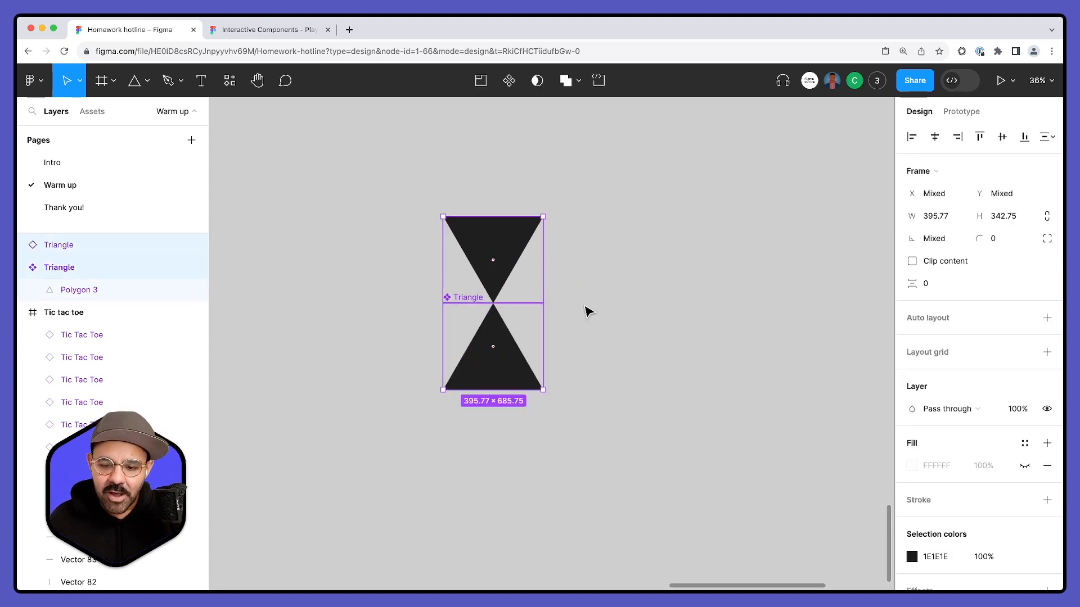
key("super+d")
left_click_drag(544, 210, 606, 300)
left_click_drag(596, 212, 637, 355)
left_click(675, 369)
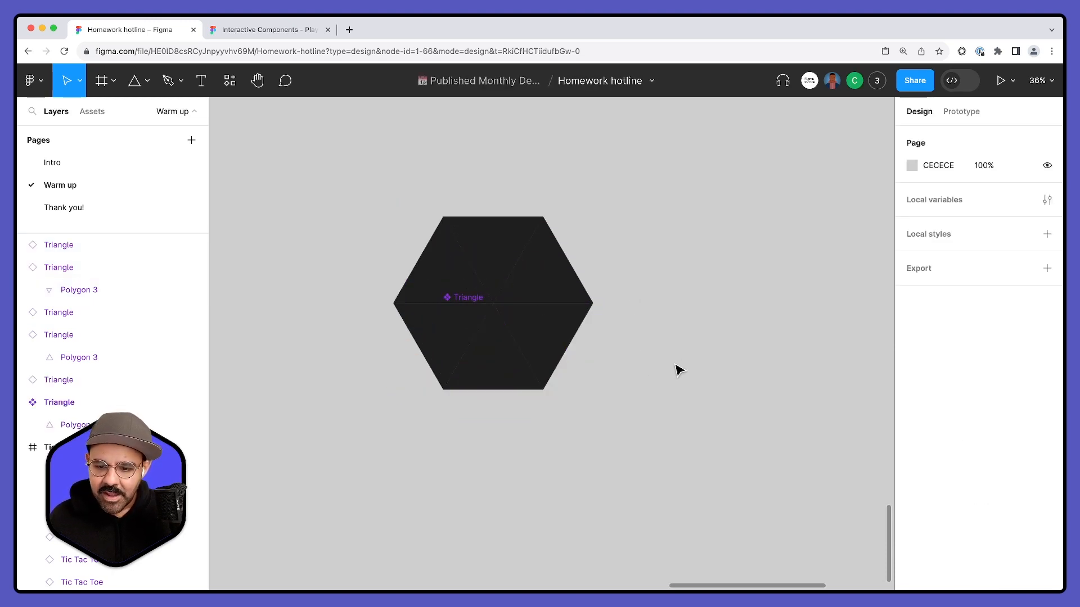
- Turn all six triangles of the hexagon into a single component
left_click_drag(631, 242, 364, 448)
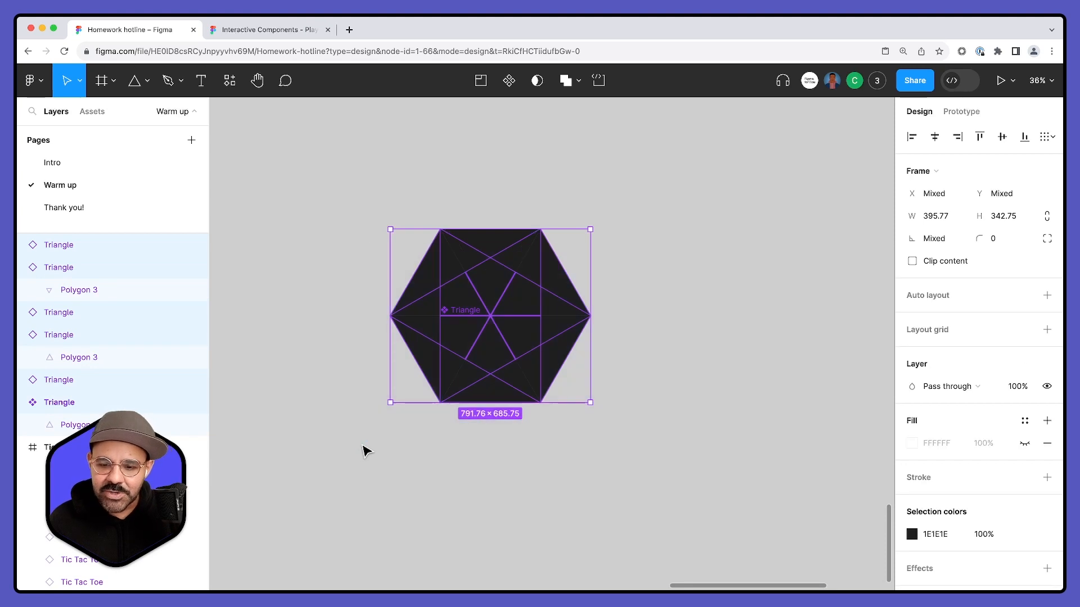
left_click(510, 81)
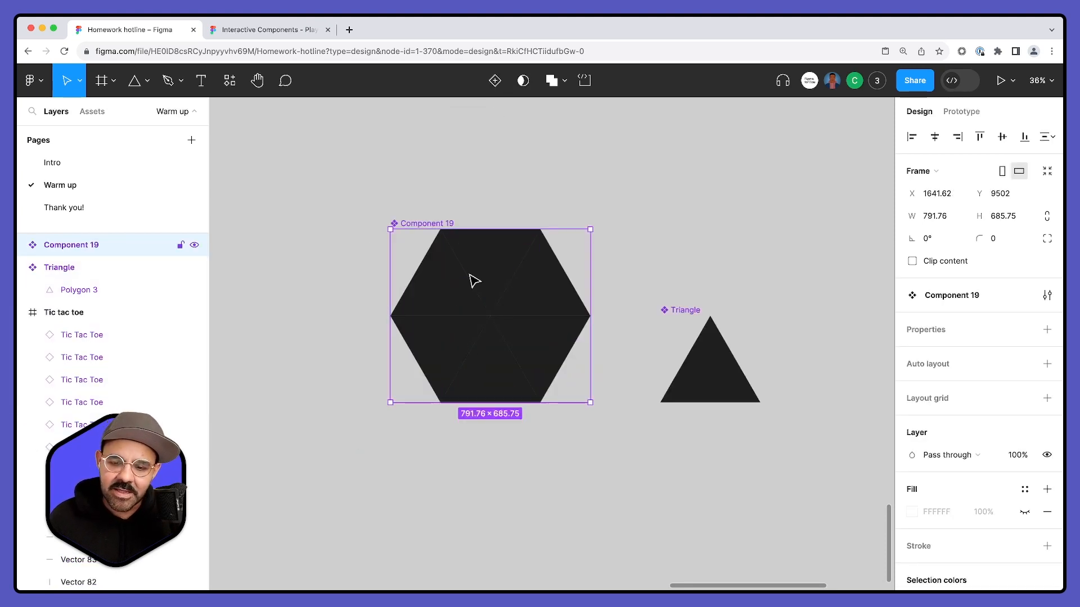
- Add an inside stroke in FFFFFF to the polygon of the main Triangle component and increase its thickness
left_click(707, 383, "super")
left_click_drag(708, 382, 737, 386)
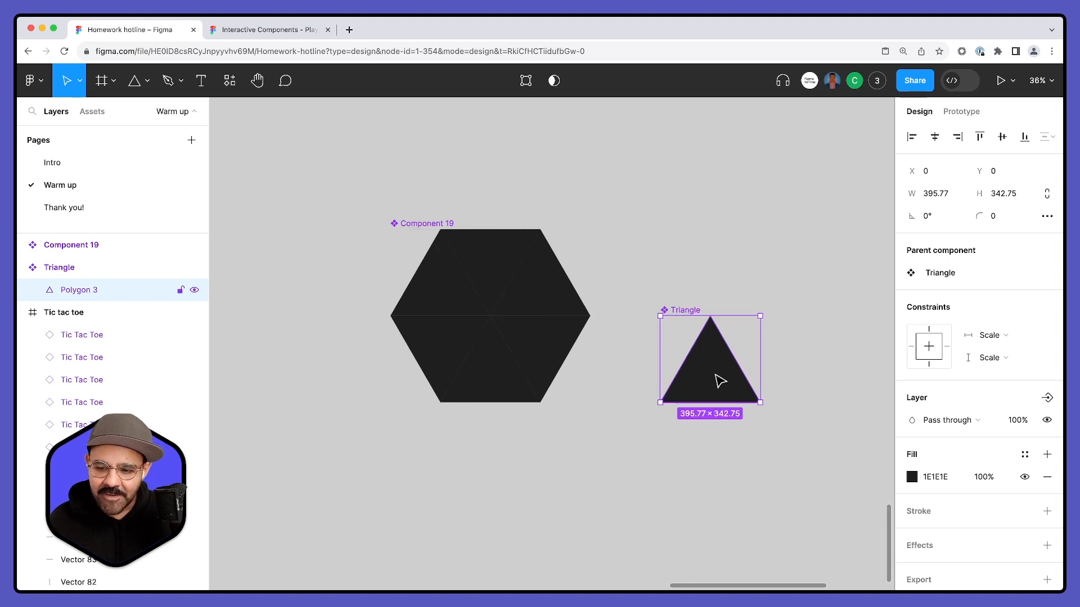
left_click(914, 511)
left_click(912, 534)
type("ffffff")
key("Return")
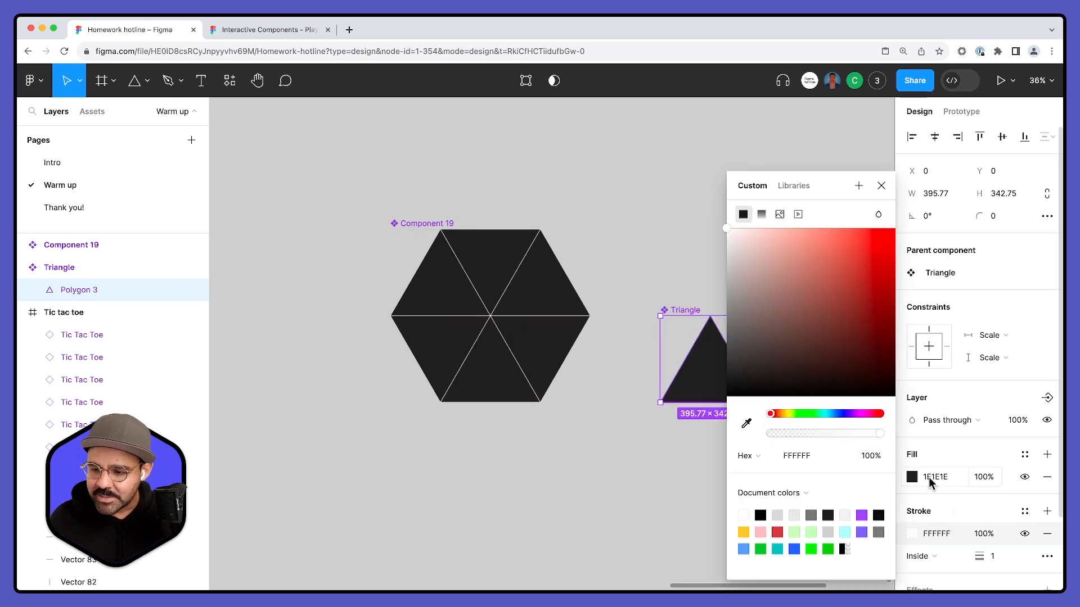
left_click_drag(979, 553, 1012, 554)
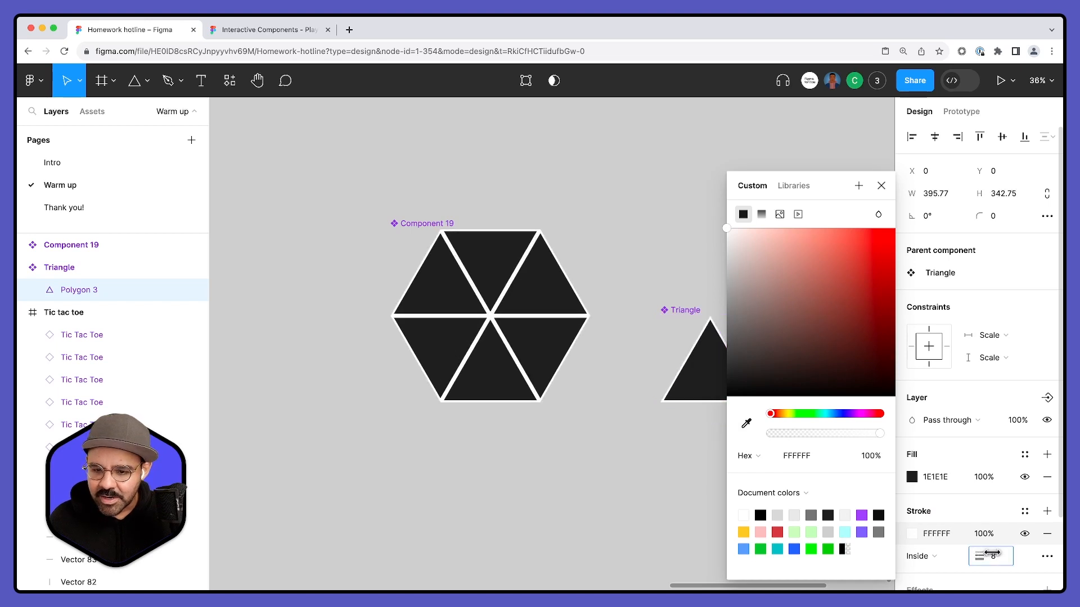
- Try moving the polygon out of the main Triangle component and undo the move
left_click(709, 492)
left_click(711, 373)
left_click(726, 467)
left_click(712, 381)
left_click(699, 494)
left_click(714, 374)
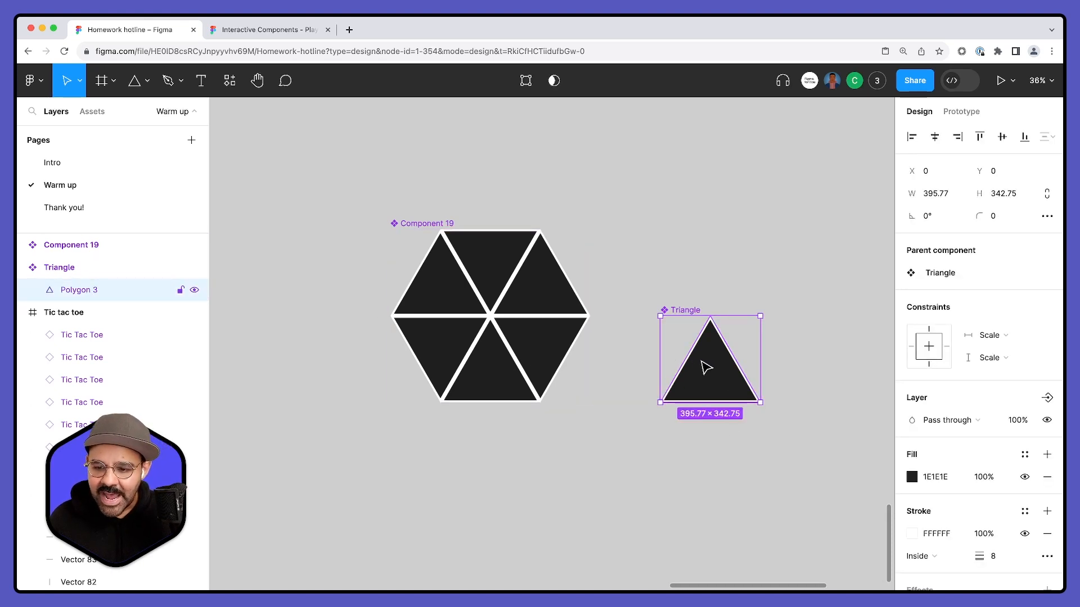
left_click_drag(706, 367, 700, 492)
left_click_drag(721, 371, 857, 362)
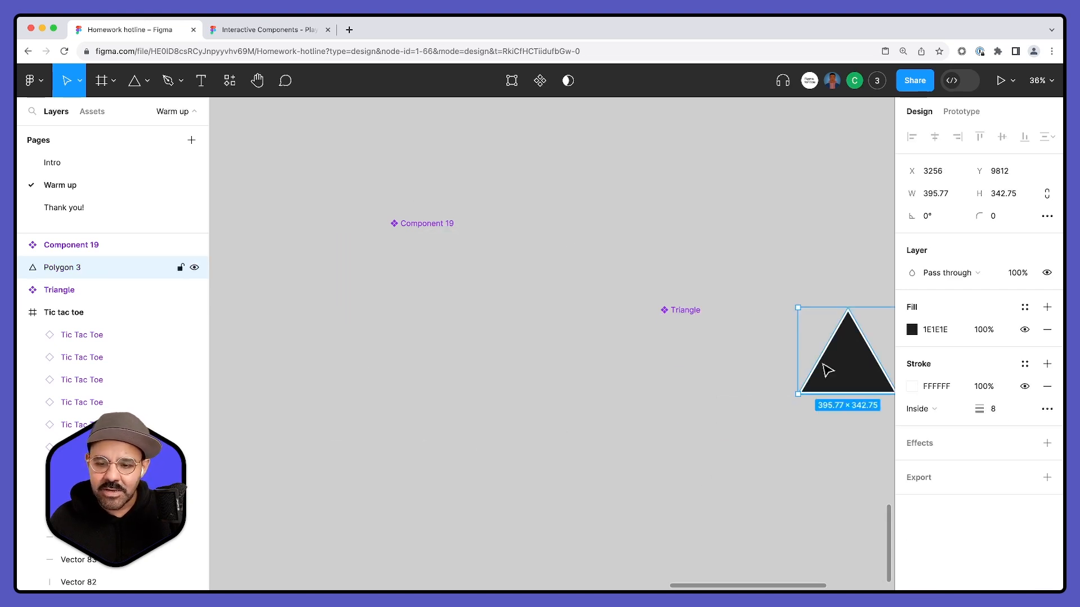
key("super+z")
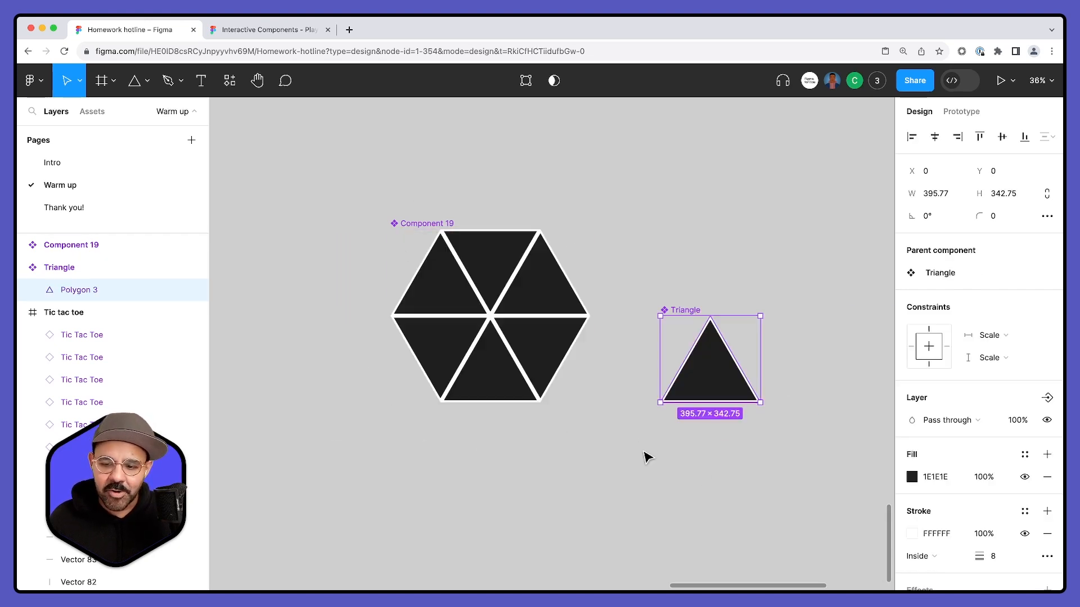
- Try shifting the polygon horizontally to an X of about 119 within the main Triangle component, and undo the shift
key("Escape")
left_click(719, 370, "super")
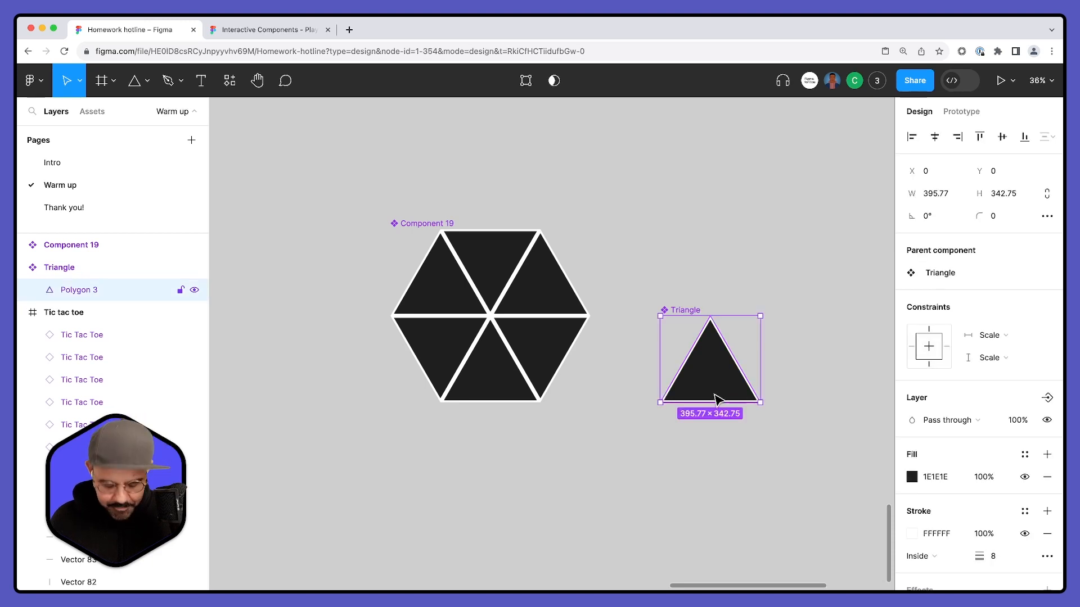
left_click_drag(717, 392, 741, 389)
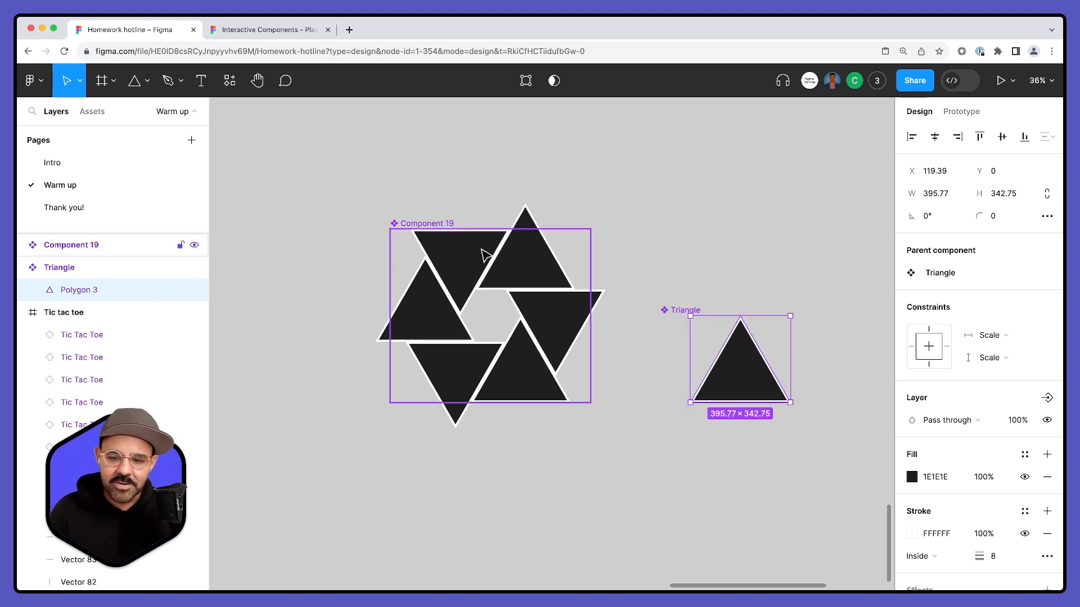
key("super+z")
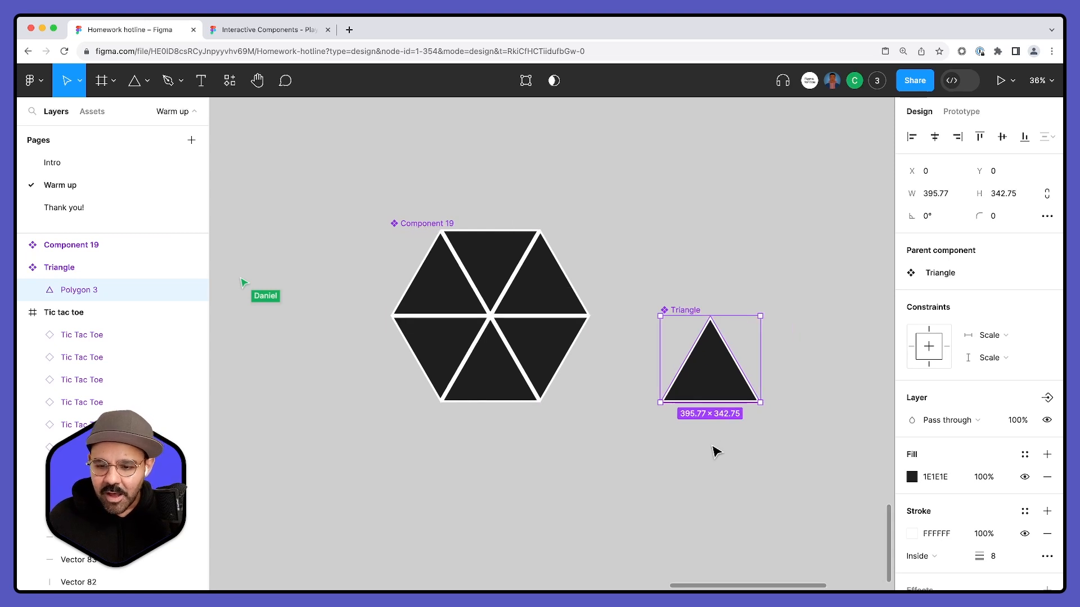
- Rename the hexagon component to Aperture
left_click(715, 452)
left_click_drag(733, 459, 690, 458)
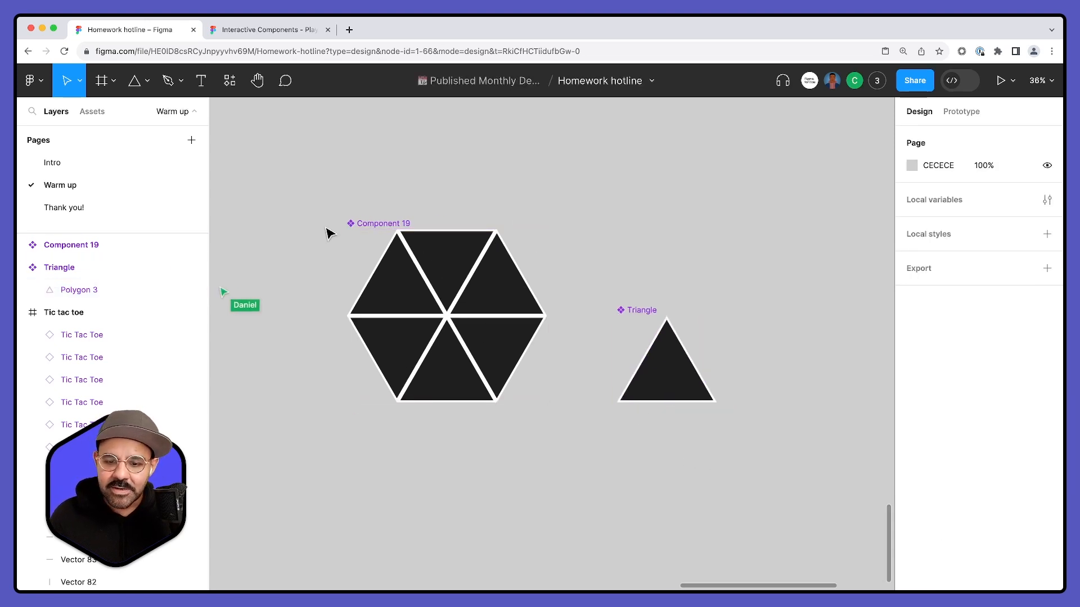
double_click(378, 222)
type("Ap")
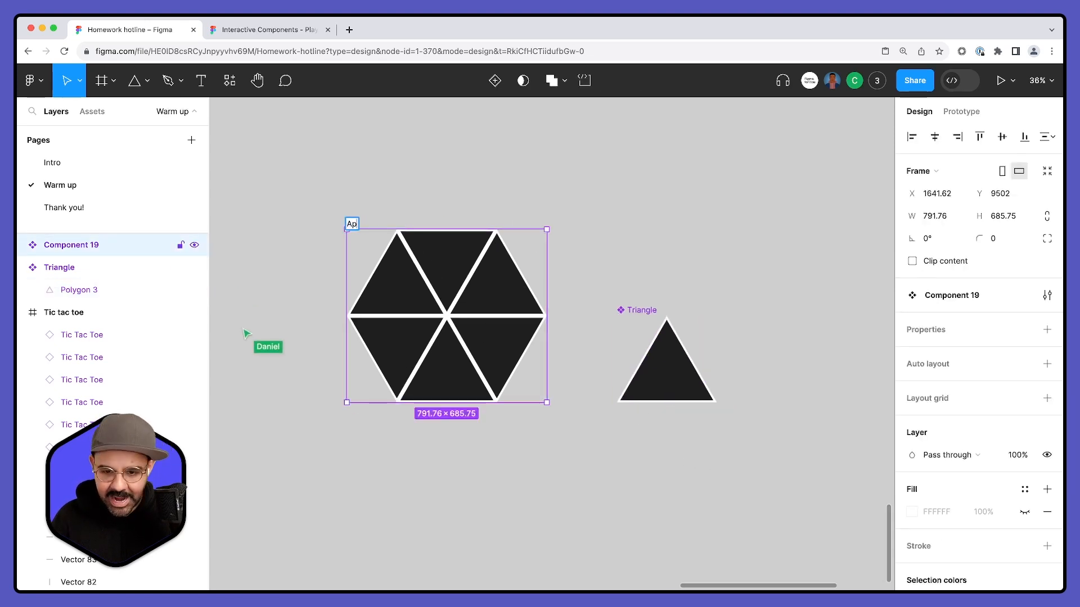
key("Return")
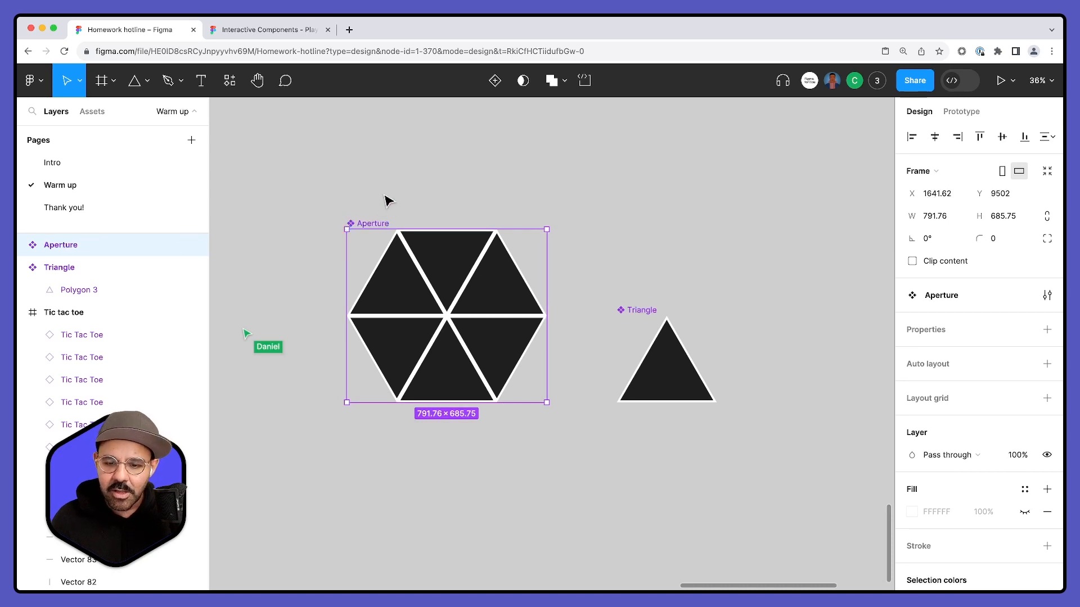
left_click(482, 188)
scroll(309, 174, "down", 1)
left_click_drag(304, 167, 771, 489)
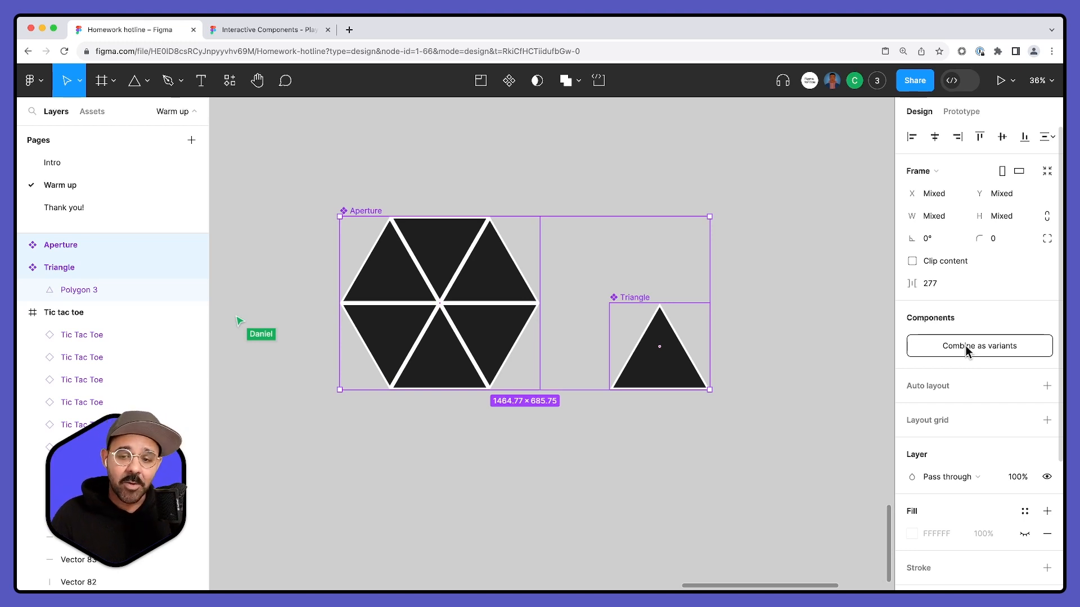
left_click(507, 167)
scroll(541, 188, "down", 2)
scroll(541, 188, "down", 4)
left_click_drag(515, 150, 583, 347)
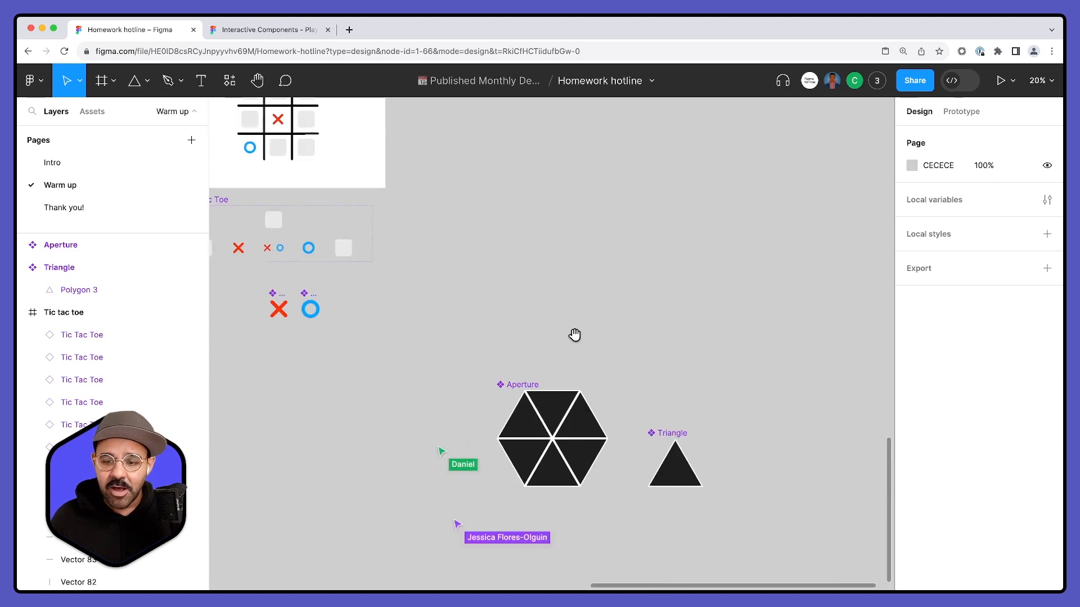
- Move the Triangle component up level with the hexagon's centre and combine the Aperture and Triangle components as variants
left_click_drag(707, 524, 605, 332)
scroll(555, 324, "up", 5)
scroll(555, 324, "up", 2)
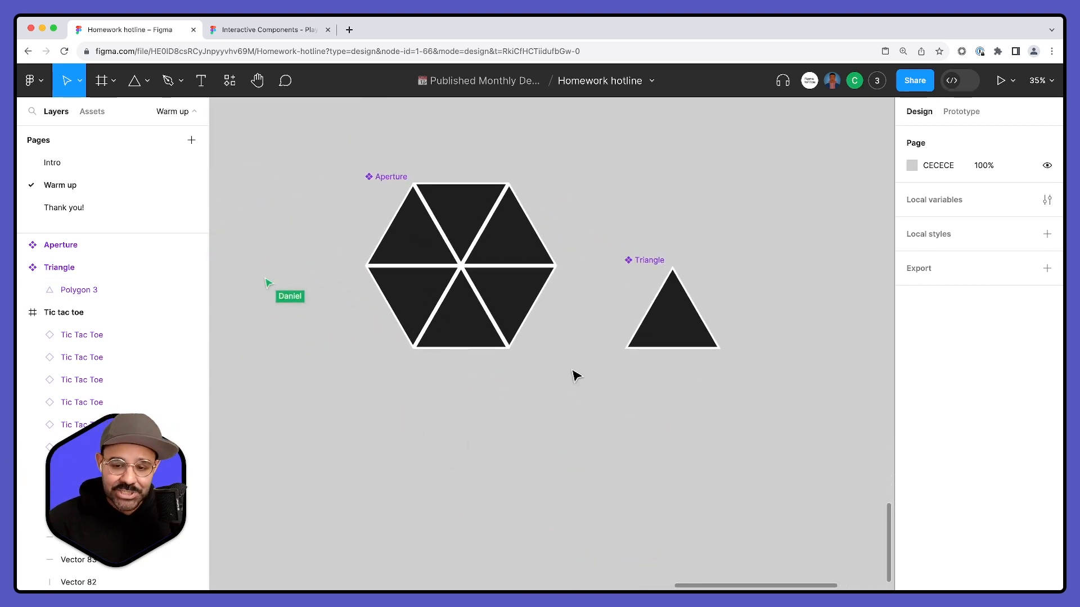
left_click_drag(669, 252, 665, 210)
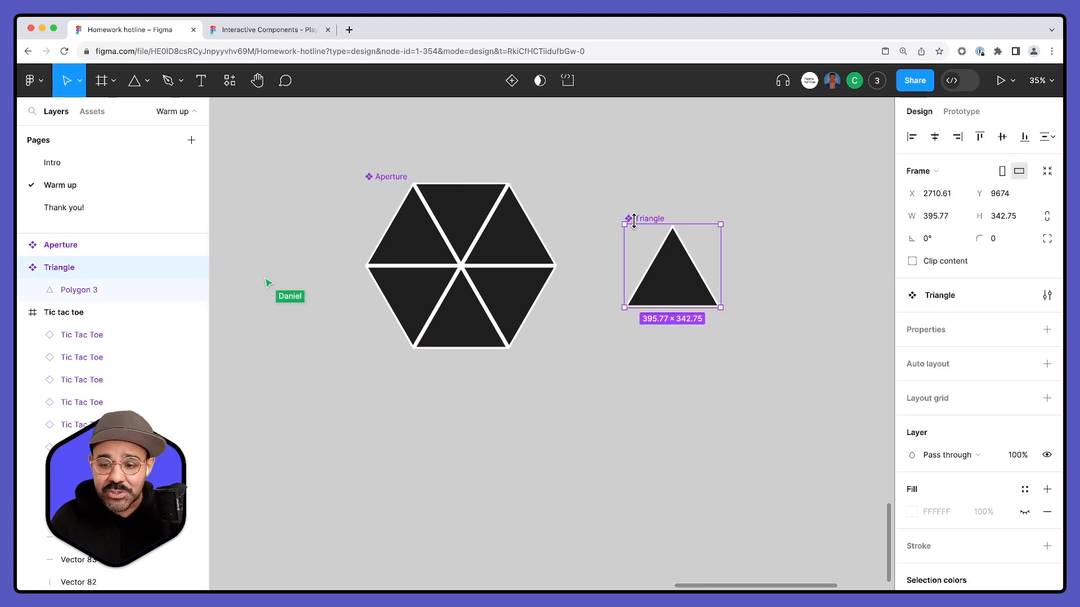
left_click_drag(296, 124, 822, 423)
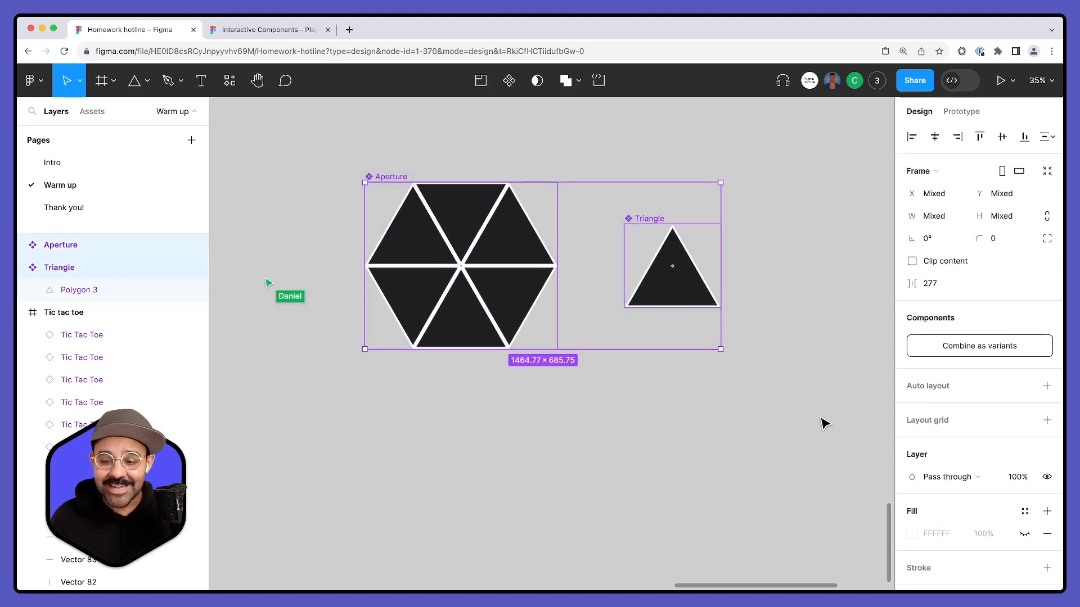
left_click(1010, 346)
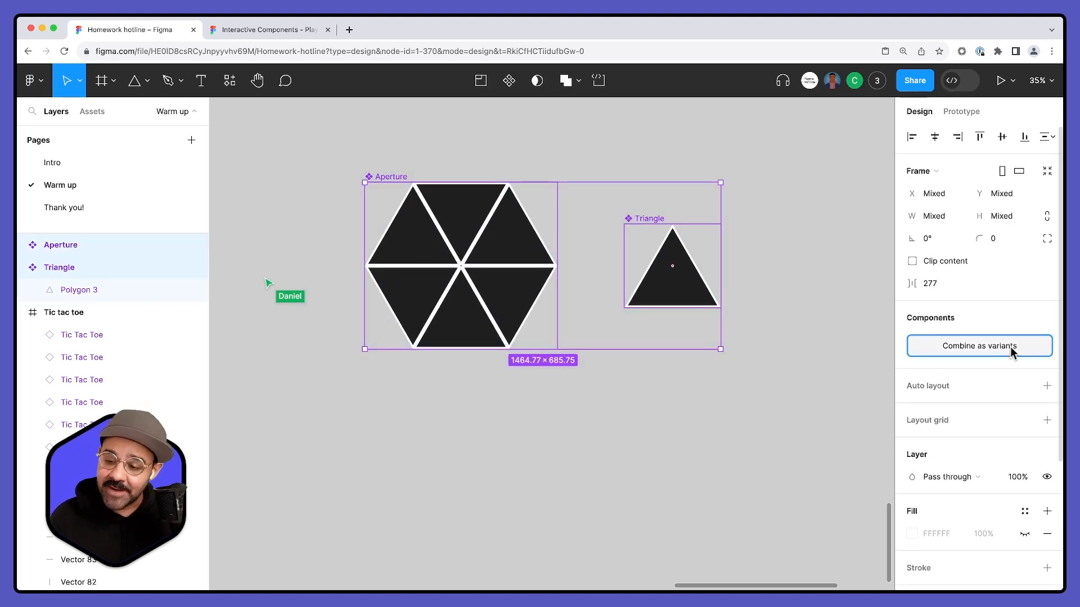
- Rename the new component set to Shutter Interaction
double_click(393, 173)
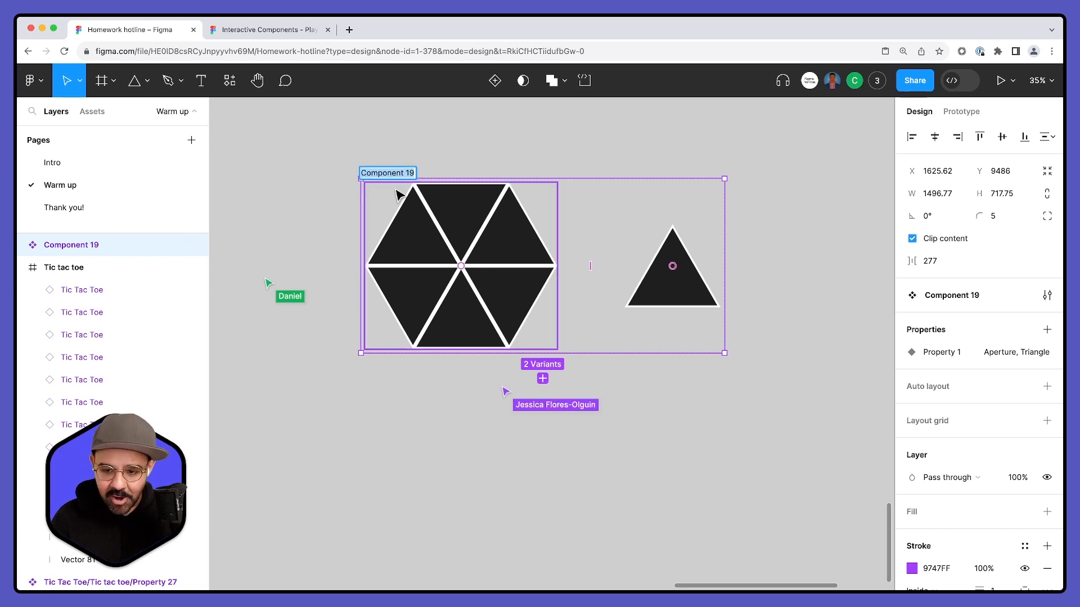
type("Shutter Interaction")
key("Return")
left_click(542, 128)
- Draw a square white frame beside the Shutter Interaction set and size it to about 1007 × 1007
scroll(541, 128, "right", 1)
scroll(541, 128, "up", 1)
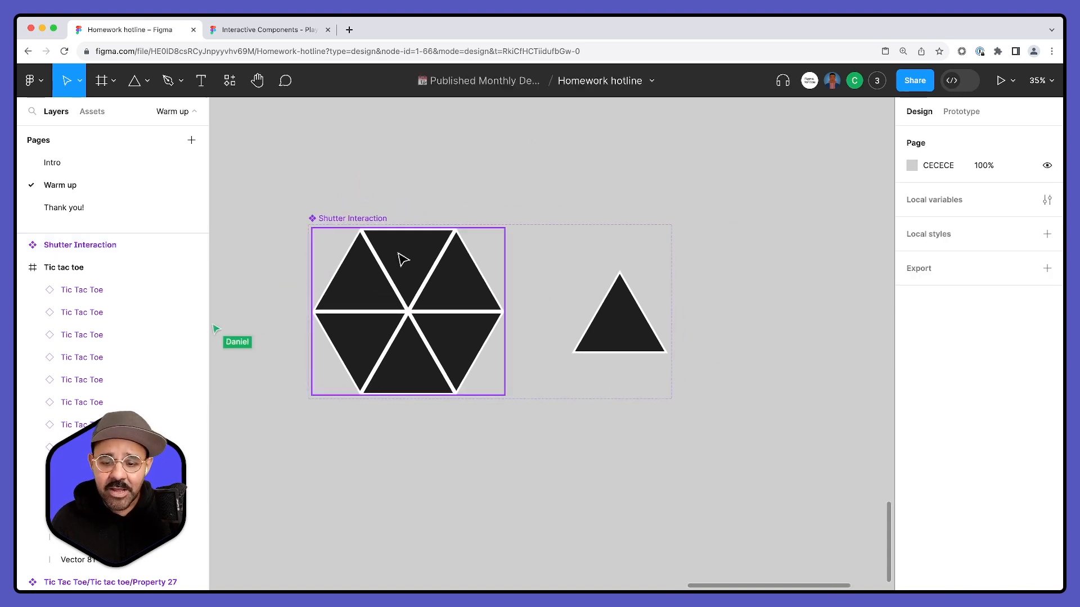
scroll(616, 193, "down", 2)
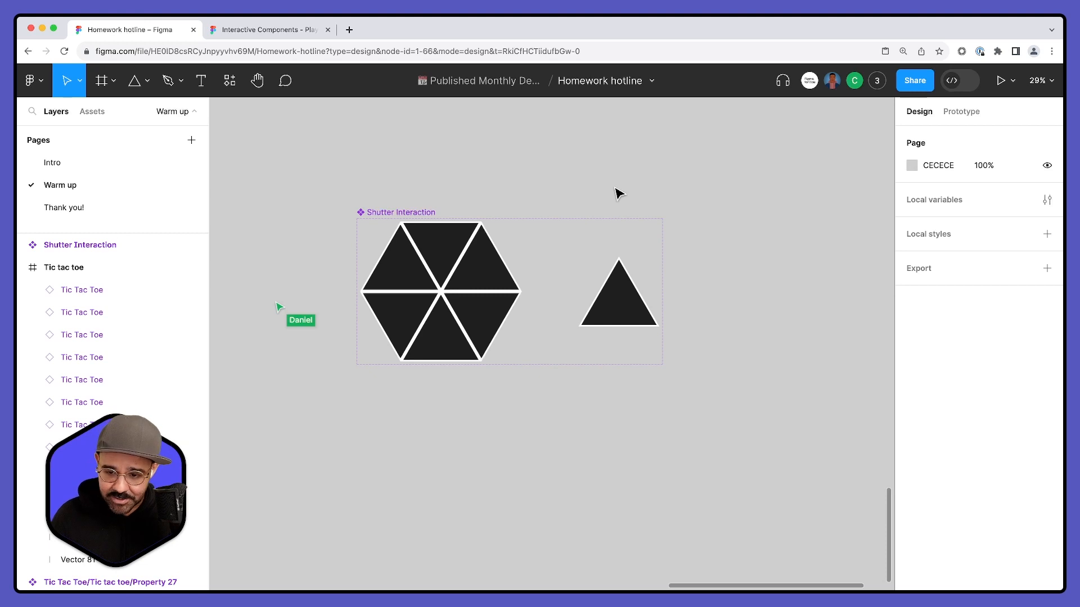
scroll(616, 193, "down", 1)
scroll(579, 174, "right", 2)
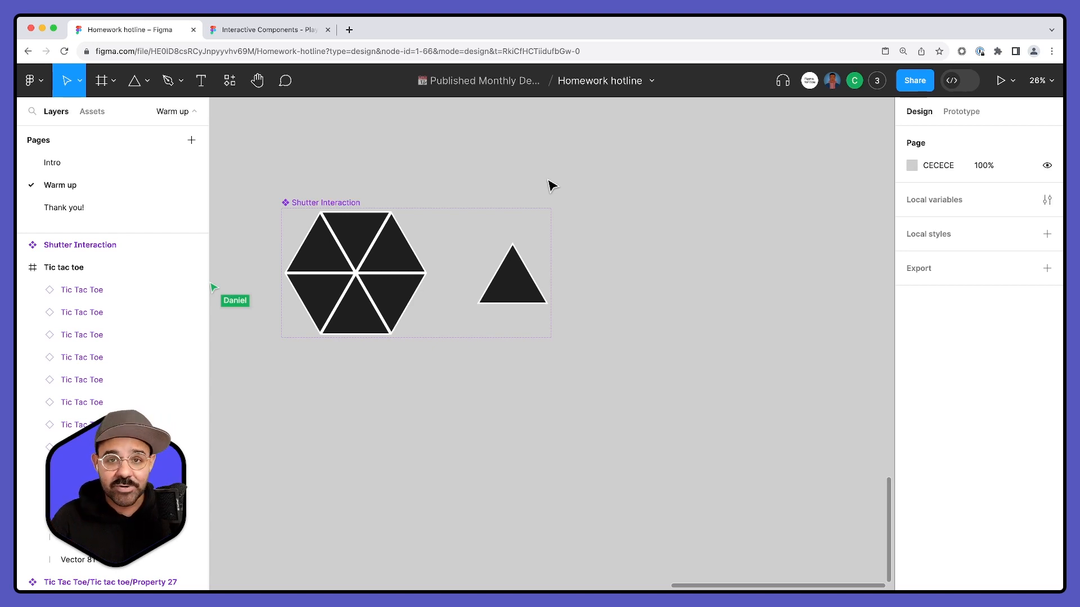
key("f")
left_click_drag(600, 176, 813, 391)
left_click_drag(653, 297, 649, 298)
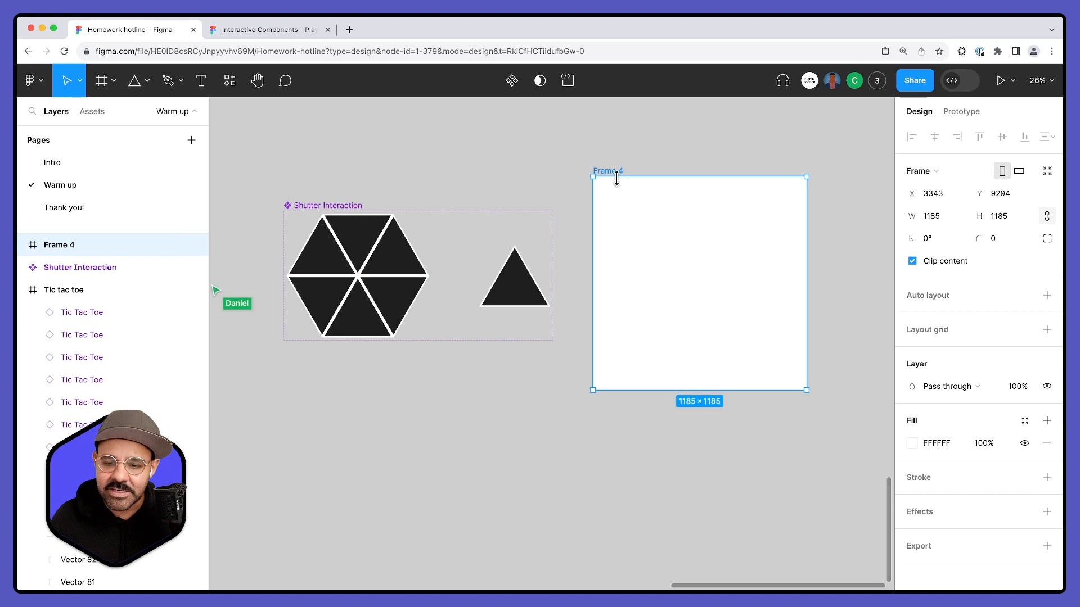
left_click_drag(596, 177, 609, 196)
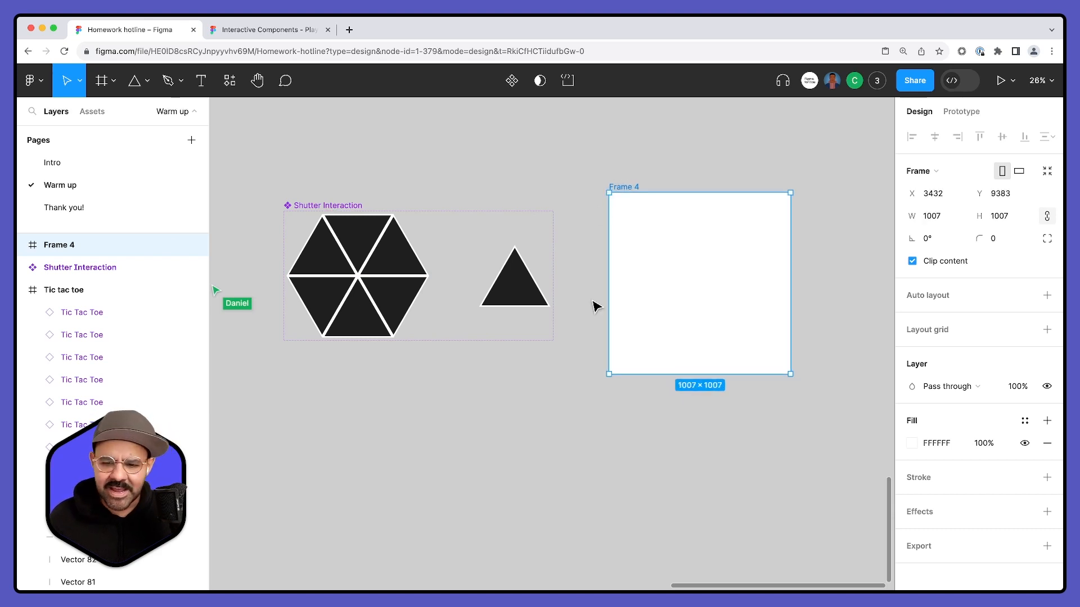
- Paste a copy of the Aperture variant into the square frame as an instance and centre it
scroll(596, 306, "left", 2)
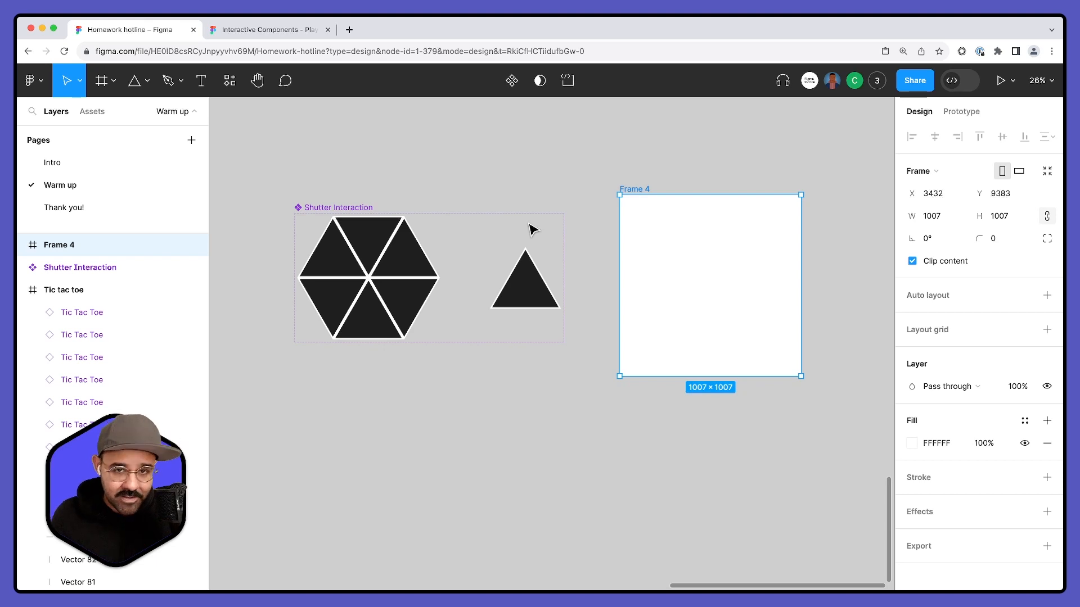
left_click(367, 280)
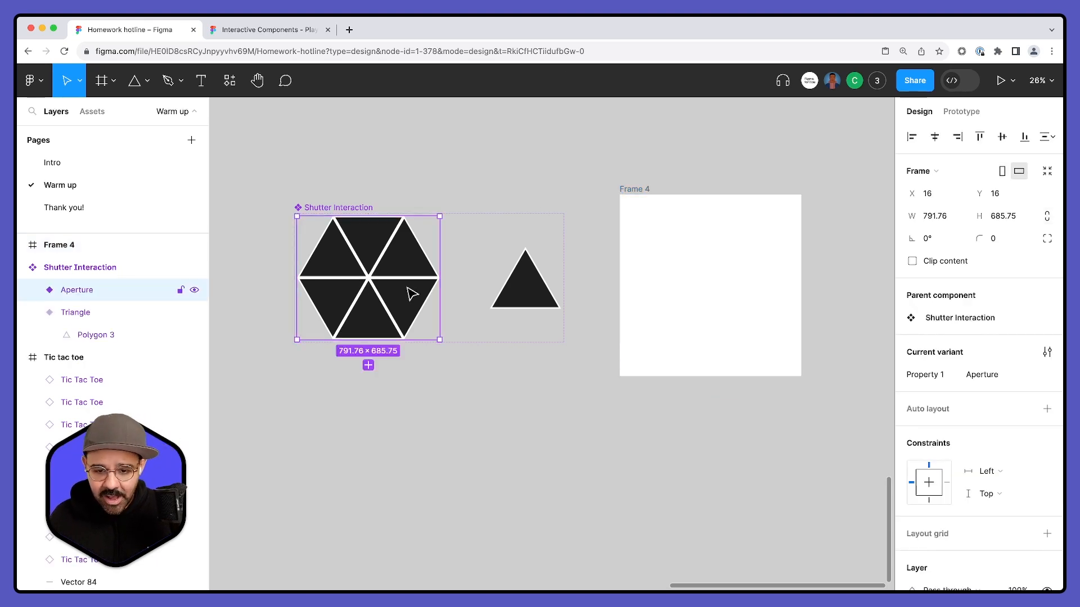
key("super+c")
left_click(699, 270)
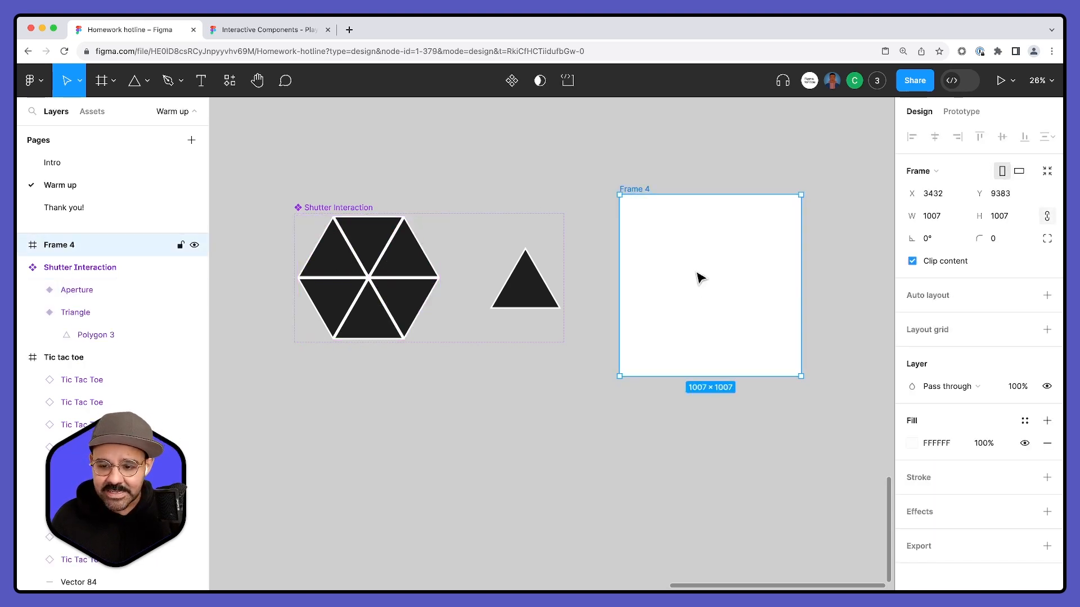
key("super+v")
left_click_drag(711, 253, 729, 280)
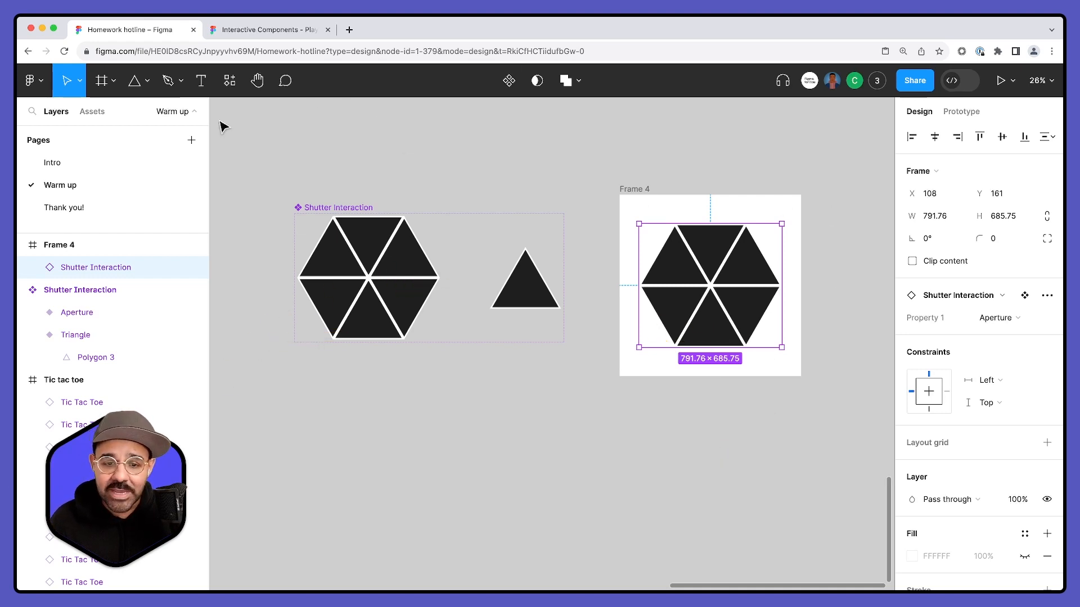
- Draw a circle of about 602 × 602 centred over the hexagon instance in the square frame
left_click(147, 82)
left_click(141, 166)
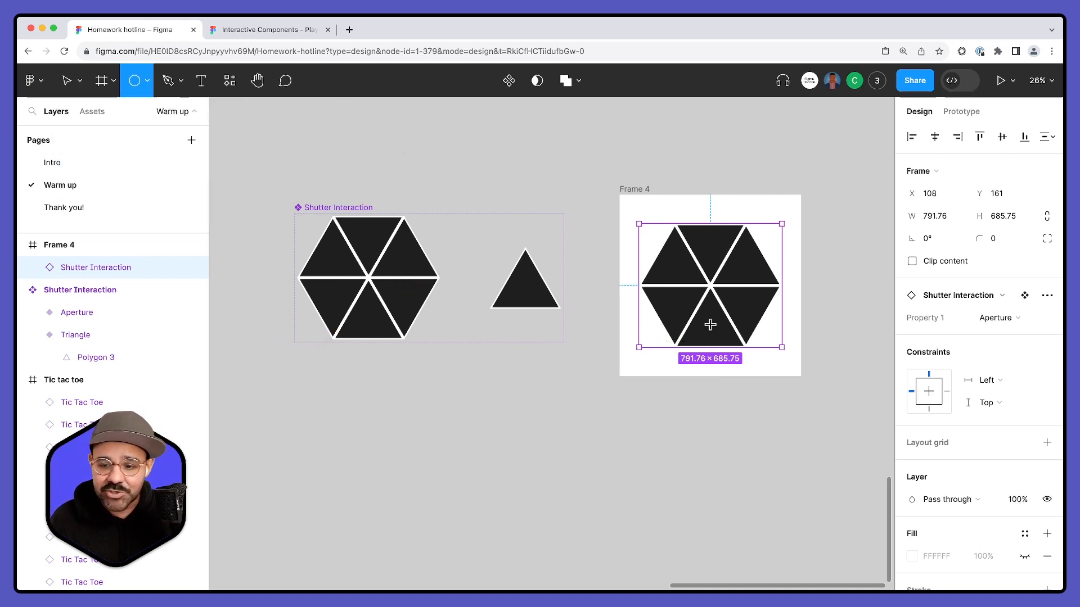
left_click_drag(710, 292, 764, 346)
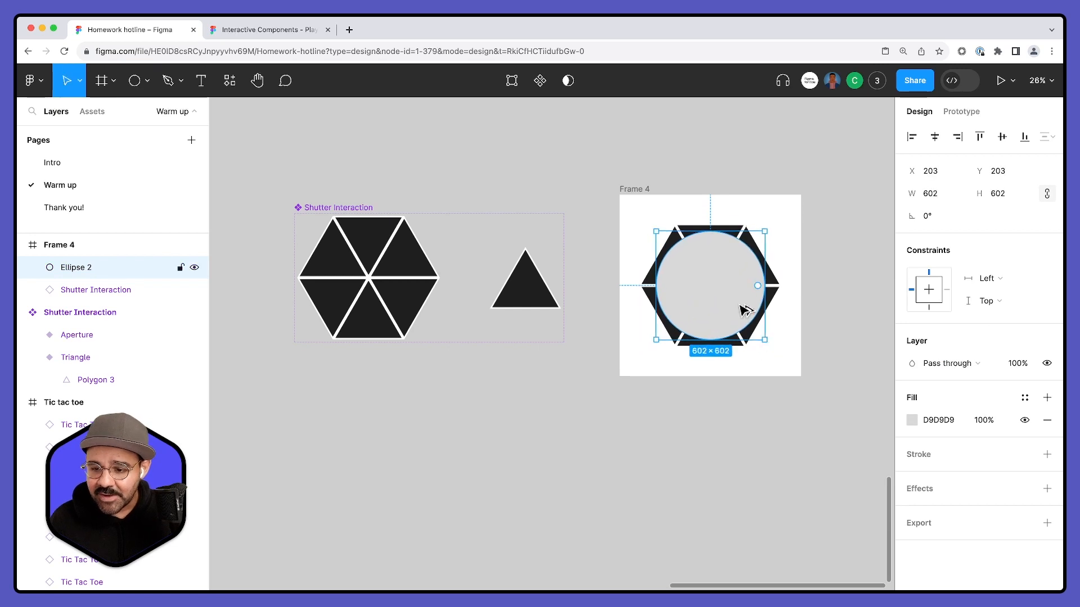
left_click_drag(798, 231, 641, 346)
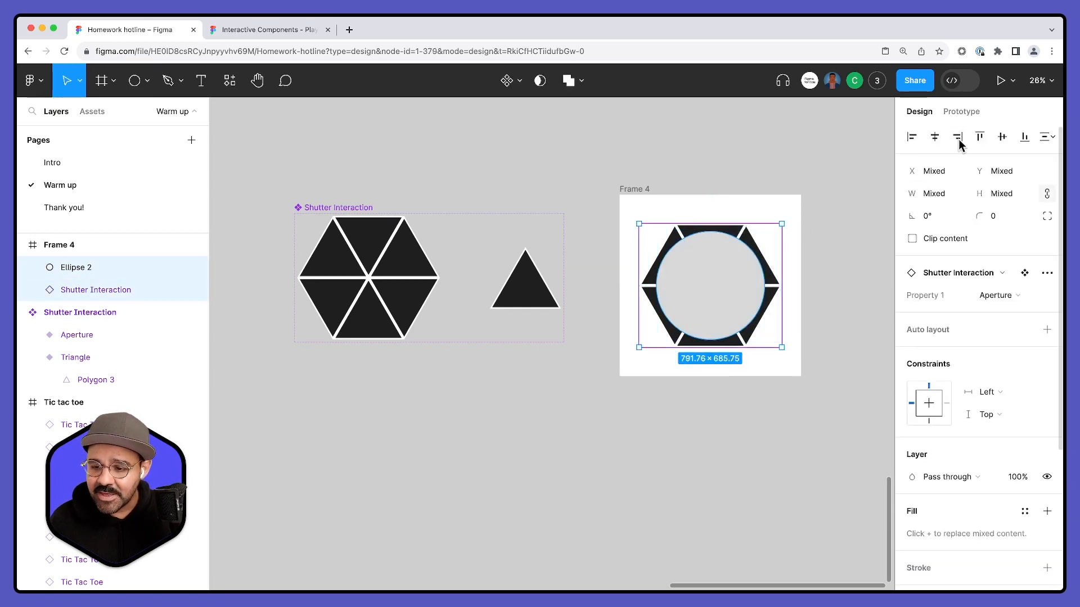
left_click(803, 280)
- Fill the circle with the green 0EFF0A and rename its layer to mask
left_click(745, 289)
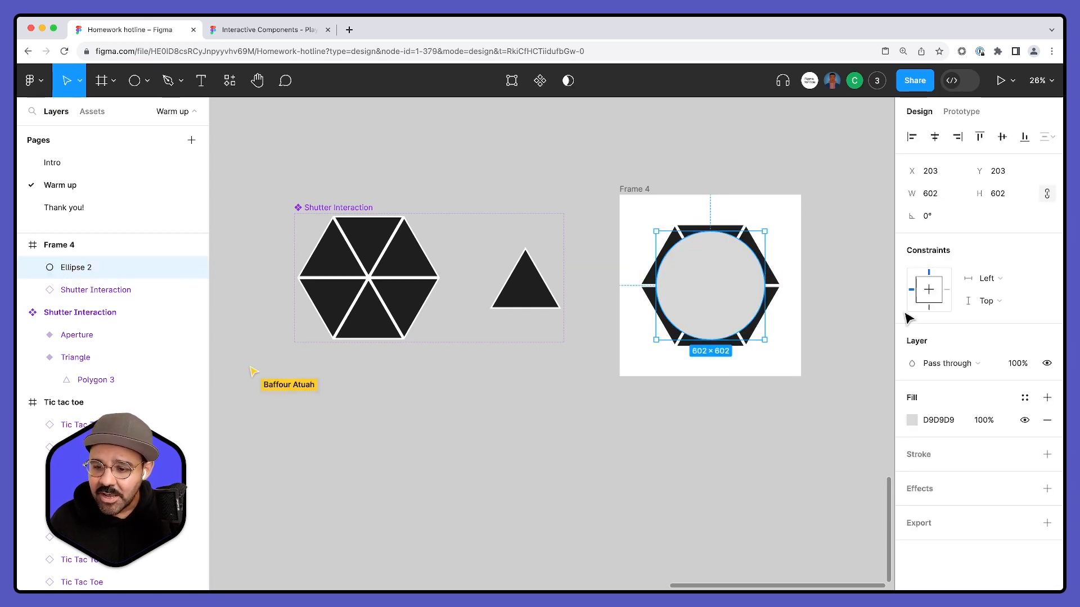
left_click(911, 420)
left_click(805, 414)
left_click_drag(849, 289, 889, 190)
left_click(882, 186)
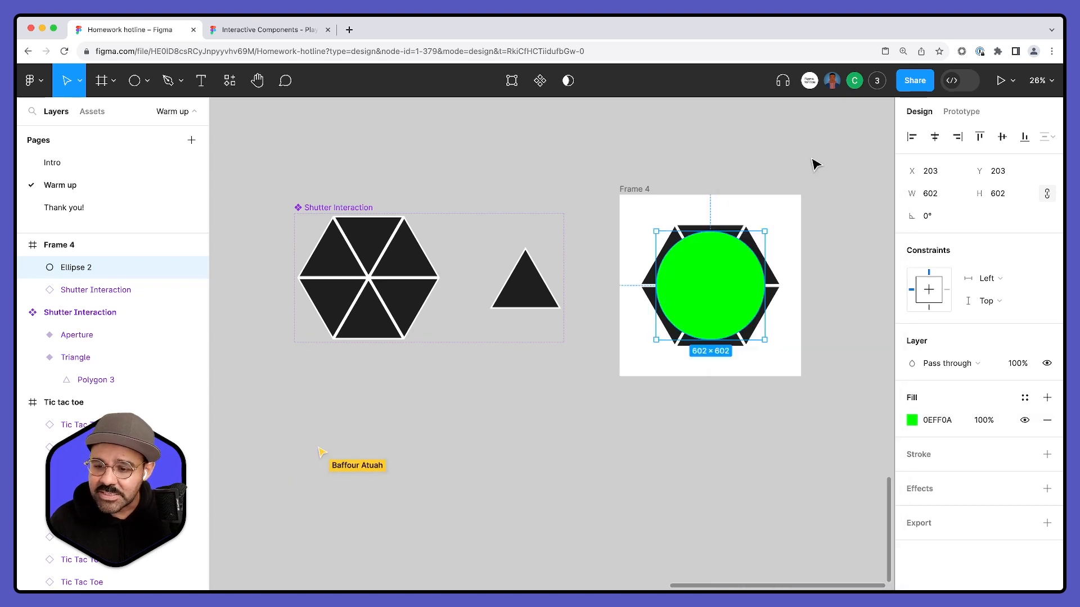
double_click(76, 270)
type("mask")
key("Return")
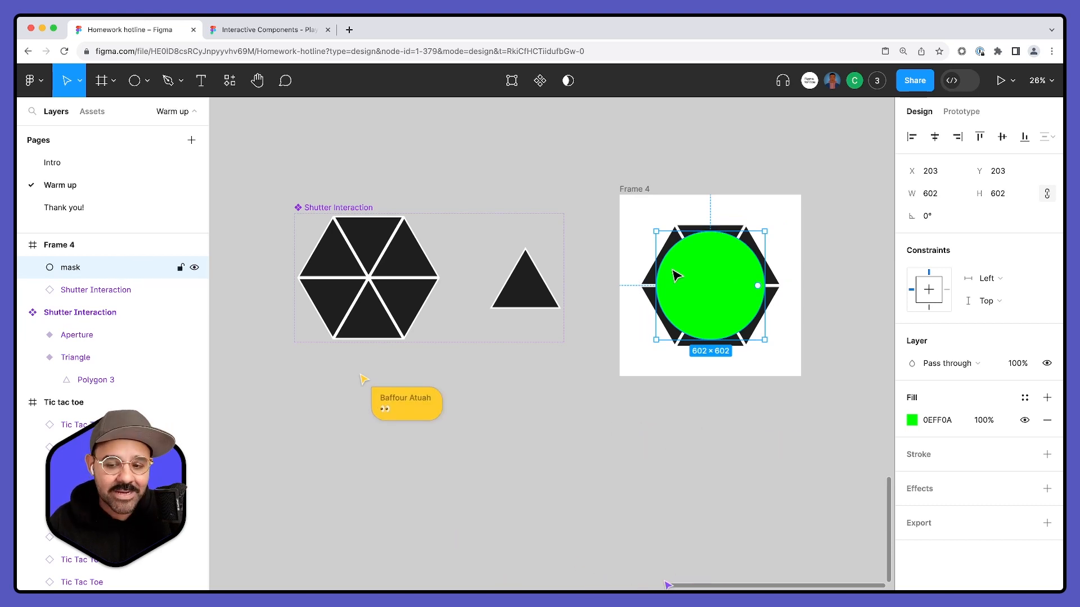
- Send the mask circle behind the Shutter Interaction instance and use it as a mask
key("super+bracketleft")
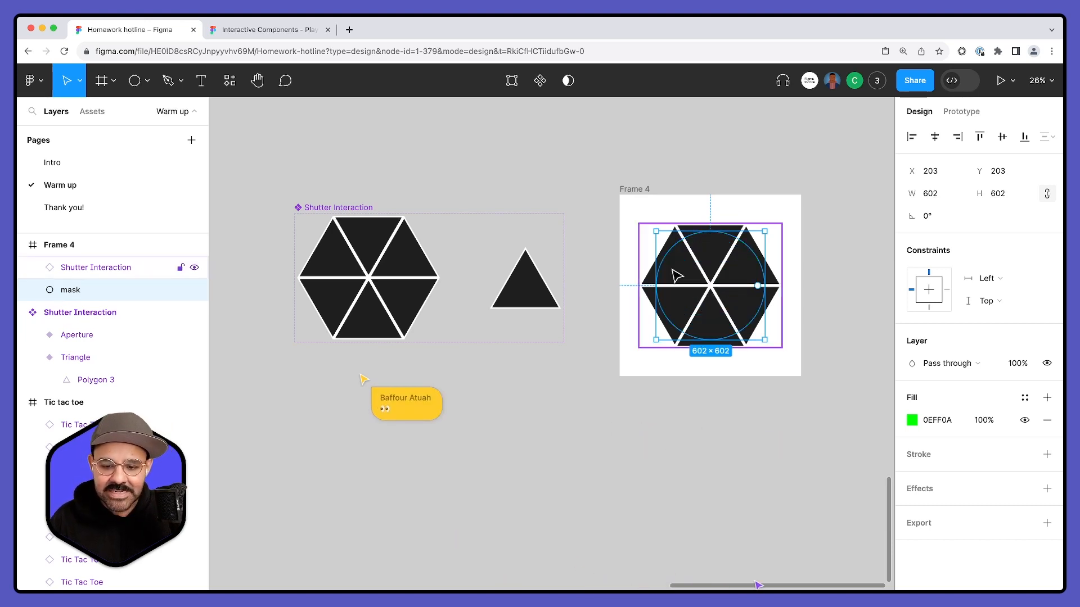
key("super+bracketright")
key("super+bracketleft")
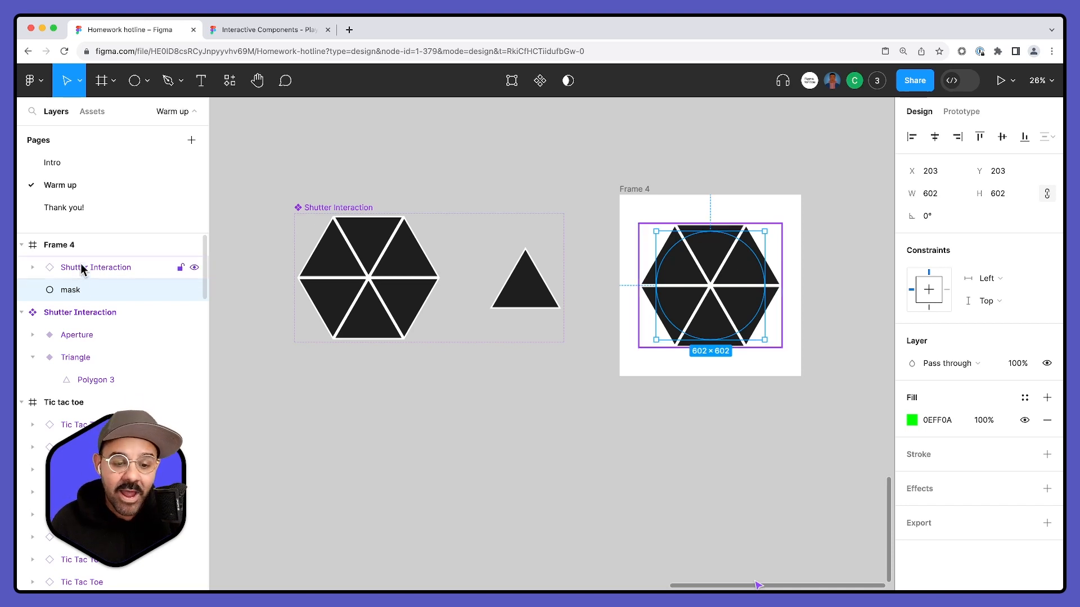
right_click(76, 291)
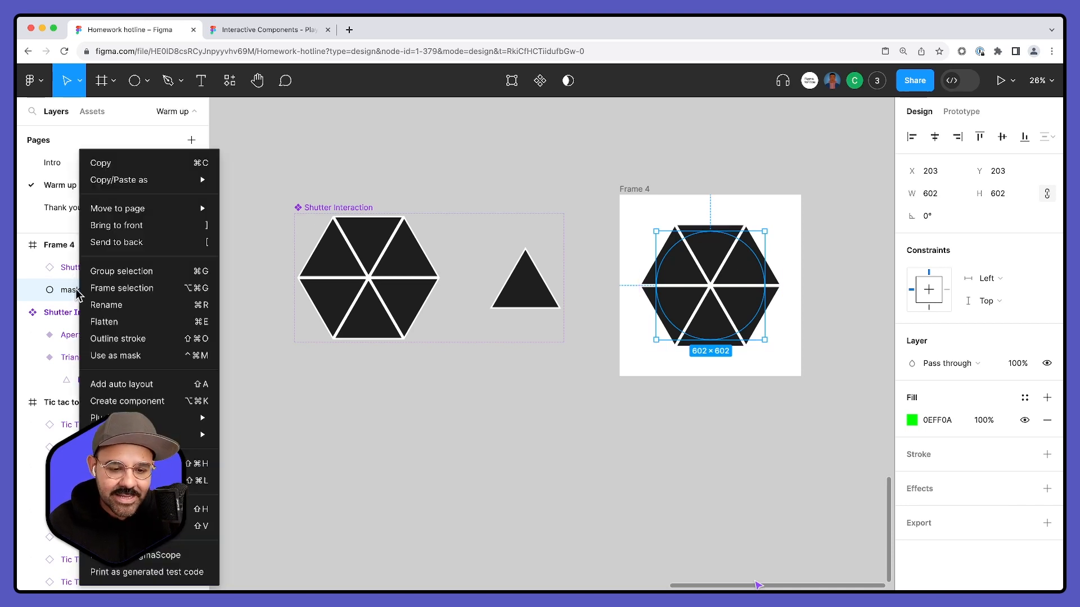
left_click(120, 356)
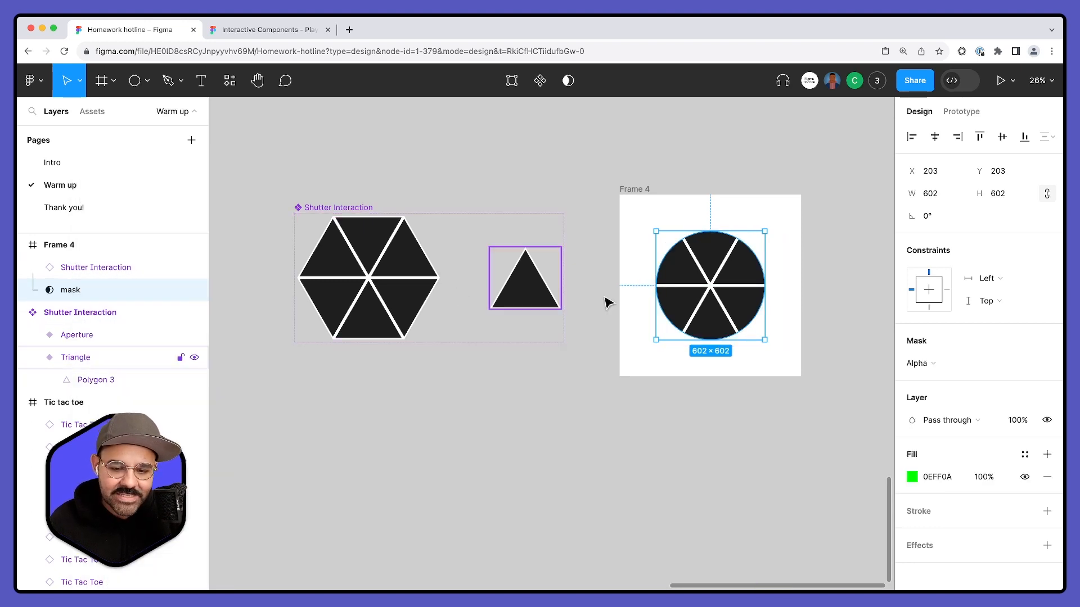
- Try shifting the polygon inside the Triangle variant of the Shutter Interaction set
left_click(470, 405)
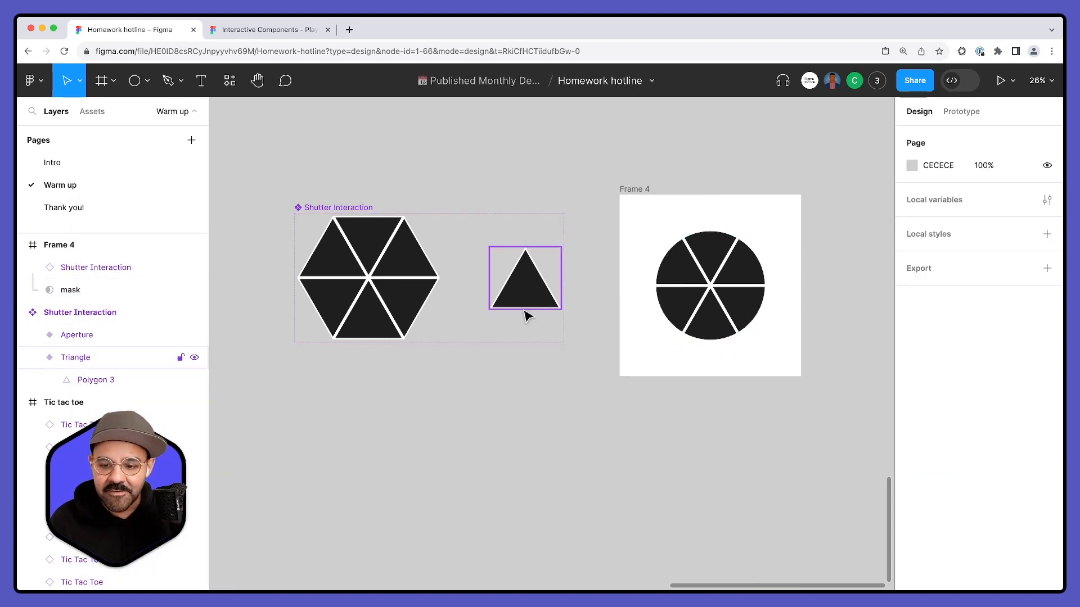
left_click(527, 295, "super")
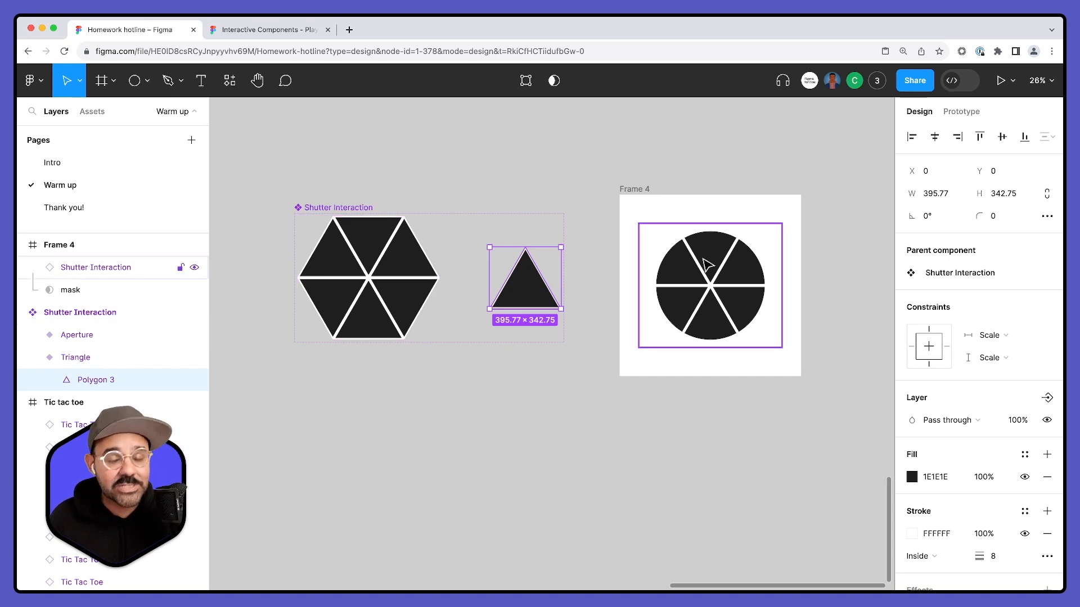
mouse_move(533, 284)
left_mouse_down()
mouse_move(516, 282)
mouse_move(549, 284)
mouse_move(520, 281)
mouse_move(547, 284)
mouse_move(524, 283)
mouse_move(532, 289)
left_mouse_up()
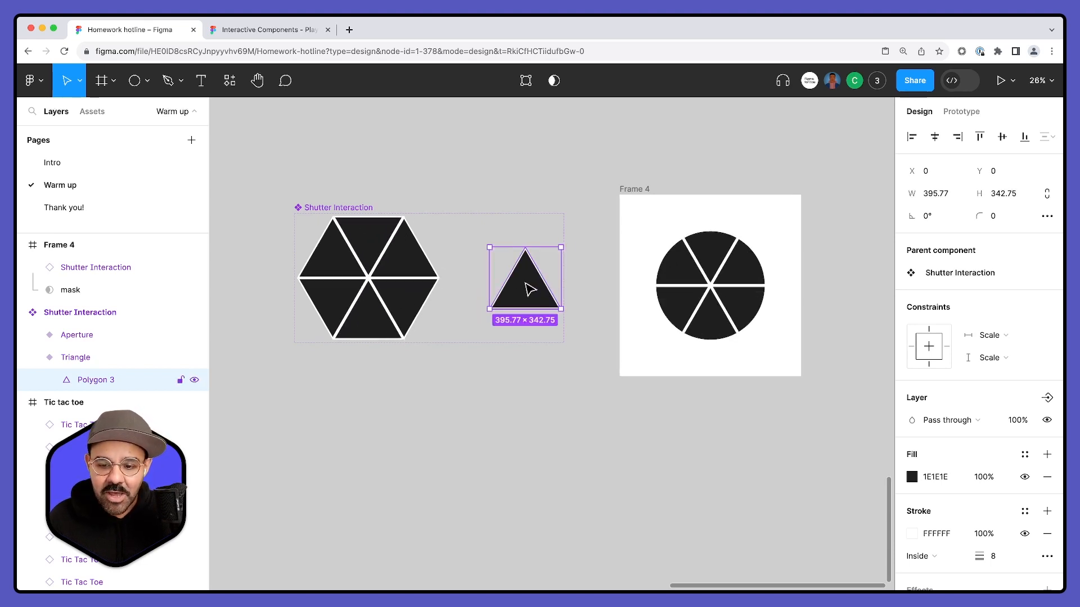
left_click(513, 290)
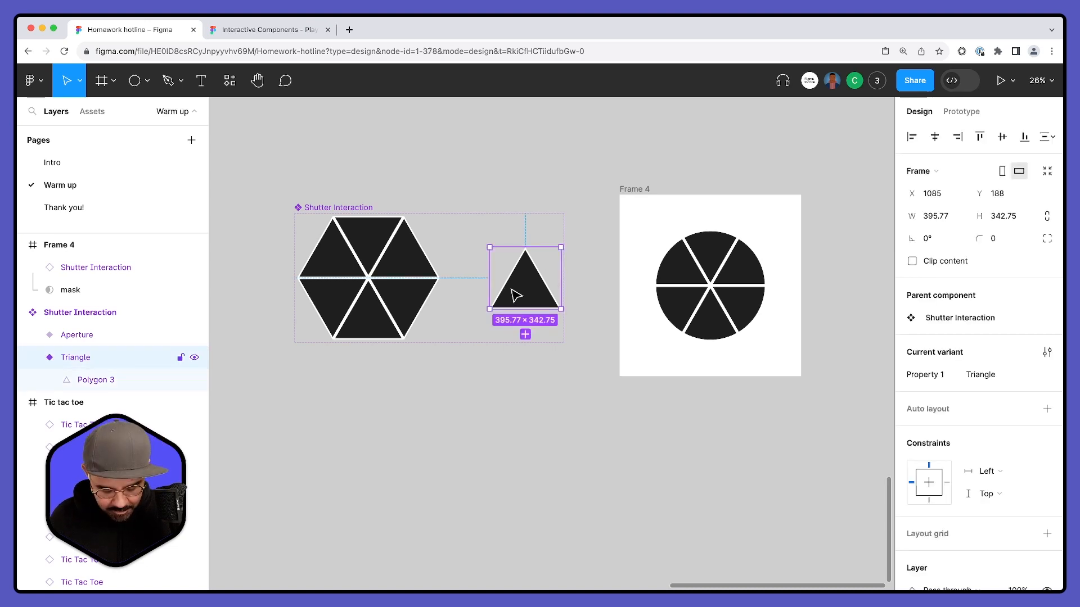
double_click(512, 289)
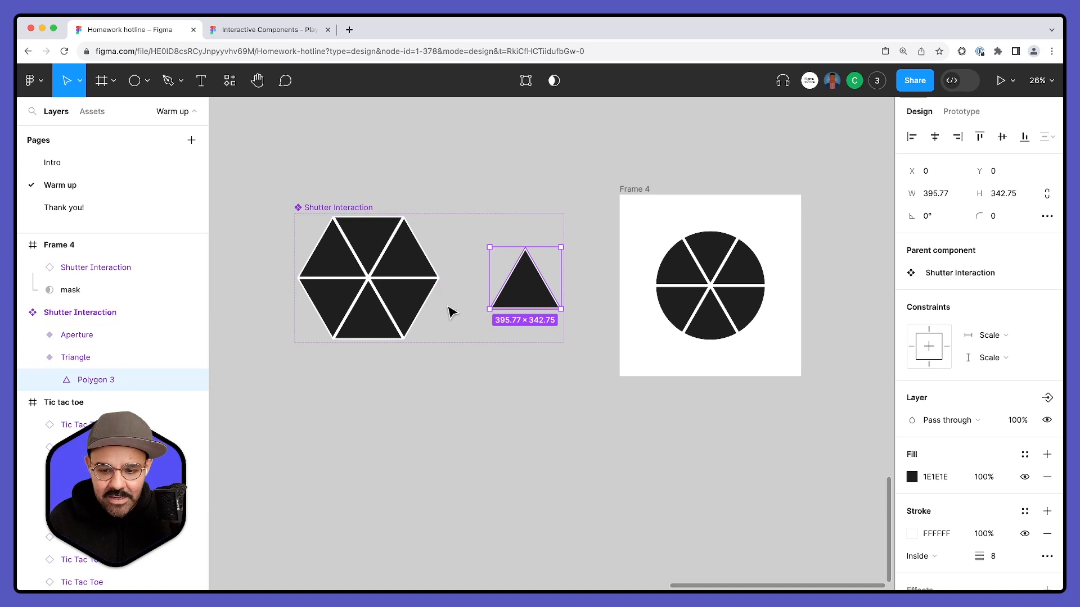
mouse_move(527, 294)
left_mouse_down()
mouse_move(501, 295)
mouse_move(571, 297)
mouse_move(489, 299)
mouse_move(556, 301)
mouse_move(511, 298)
mouse_move(525, 299)
left_mouse_up()
left_click(540, 448)
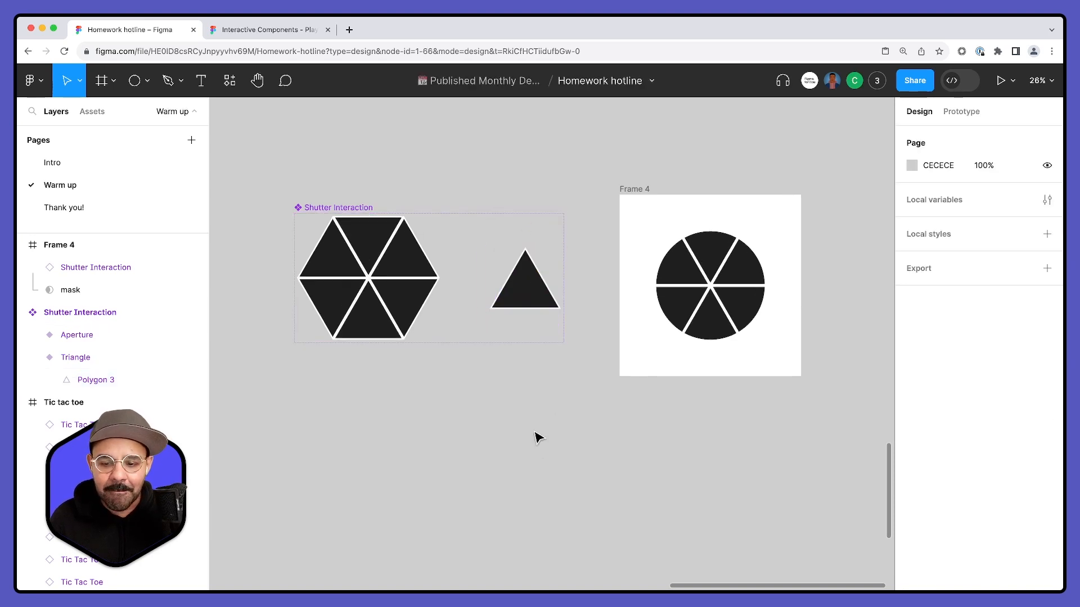
- Draw a frame of about 527 × 429 above the Shutter Interaction set and remove its fill
scroll(537, 425, "up", 2)
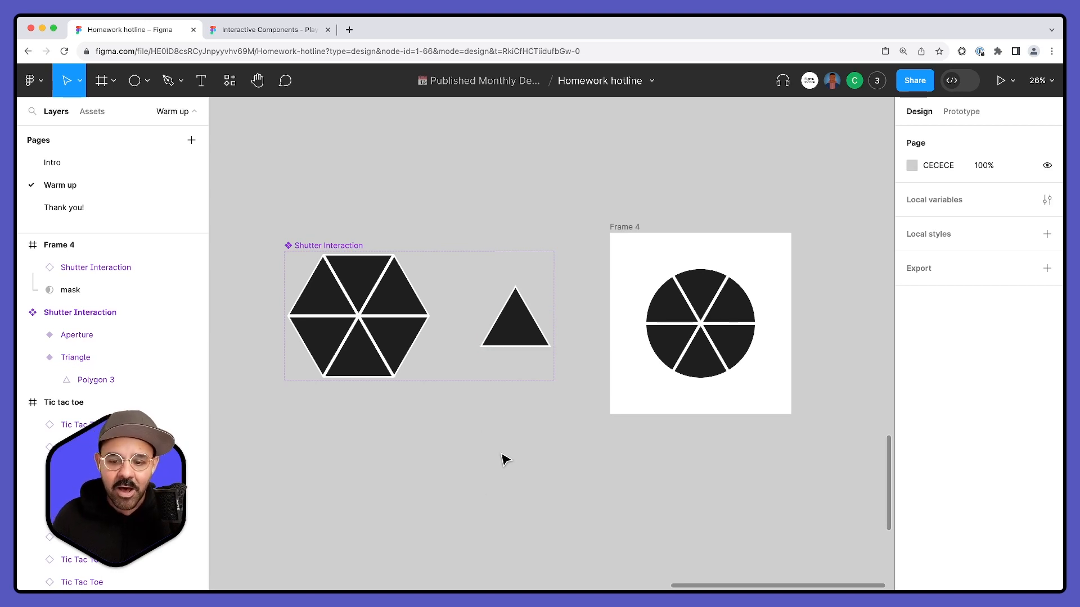
scroll(491, 419, "up", 2)
key("f")
mouse_move(461, 139)
left_mouse_down()
mouse_move(542, 217)
mouse_move(556, 216)
left_mouse_up()
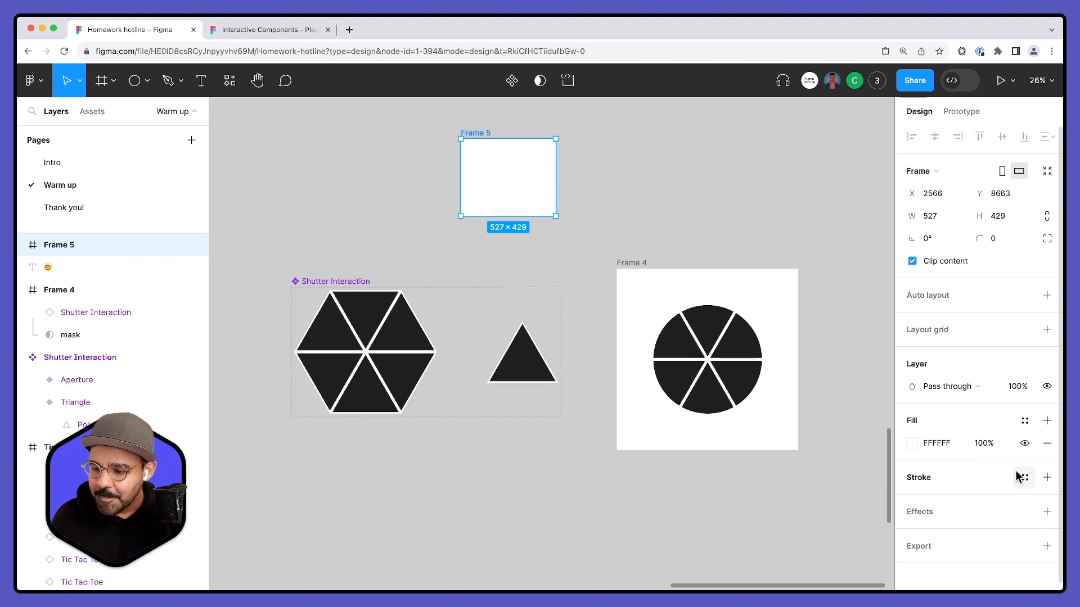
left_click(1046, 444)
key("Escape")
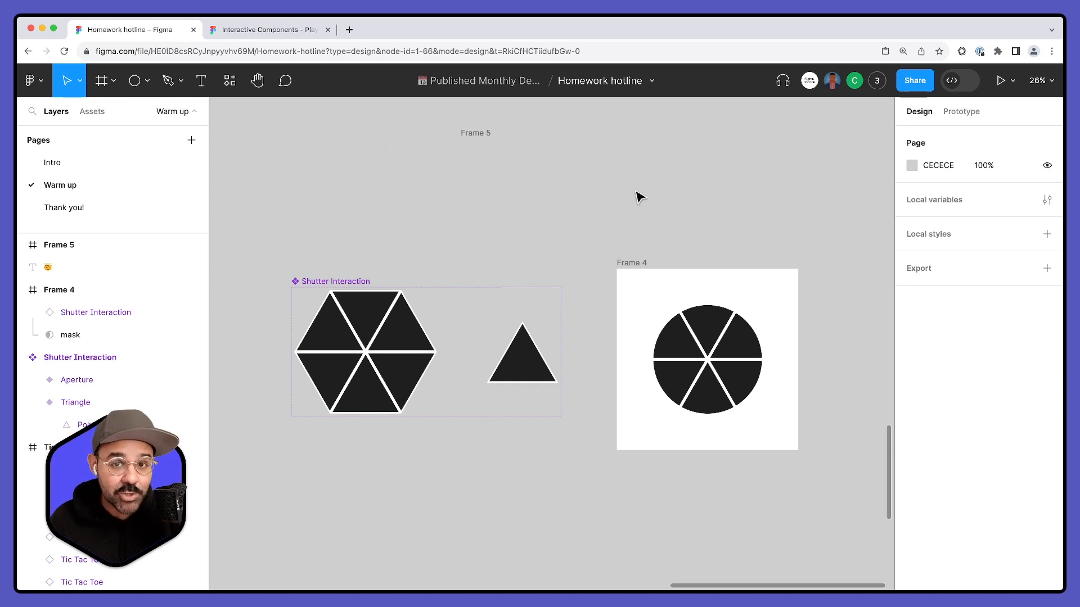
- Search the commands for show frame and turn on Show frame outlines
key("super+slash")
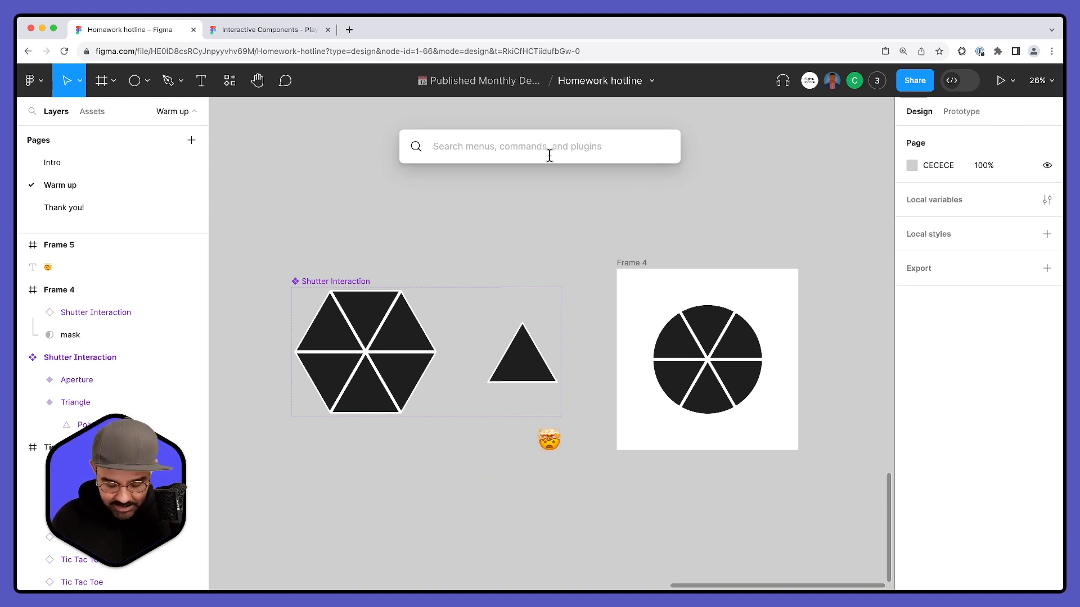
type("show frame")
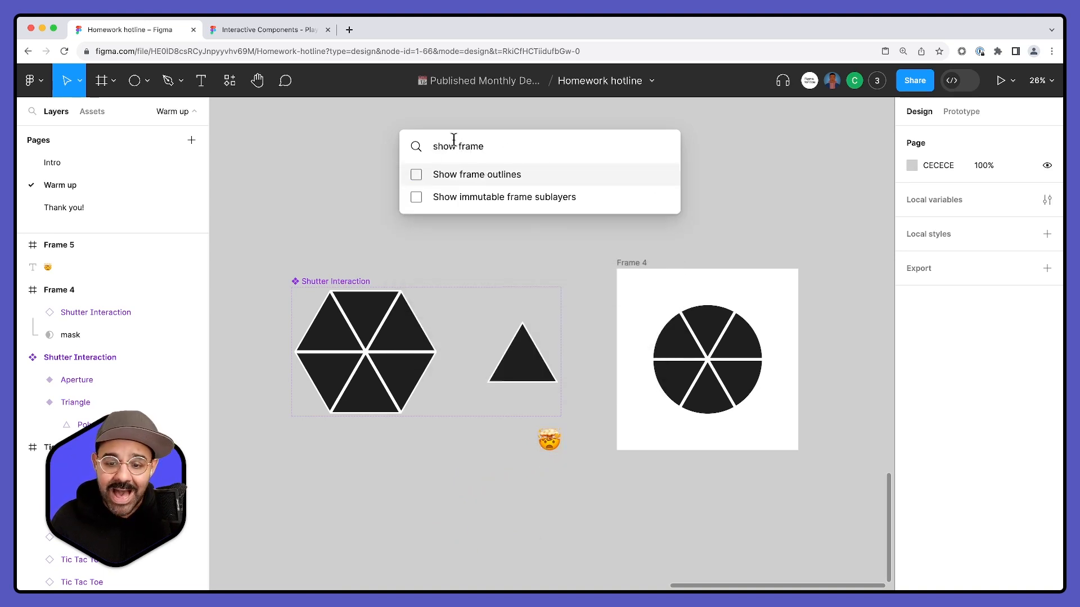
left_click(454, 179)
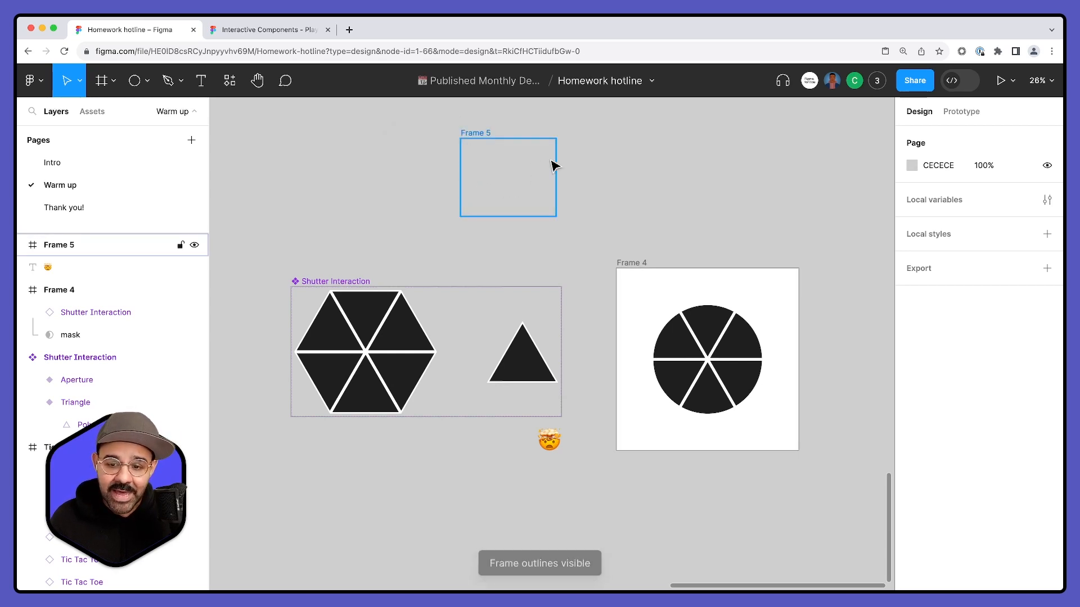
- Move the empty frame, then drag the Triangle variant out of its component set and undo that variant move
left_click_drag(530, 185, 496, 187)
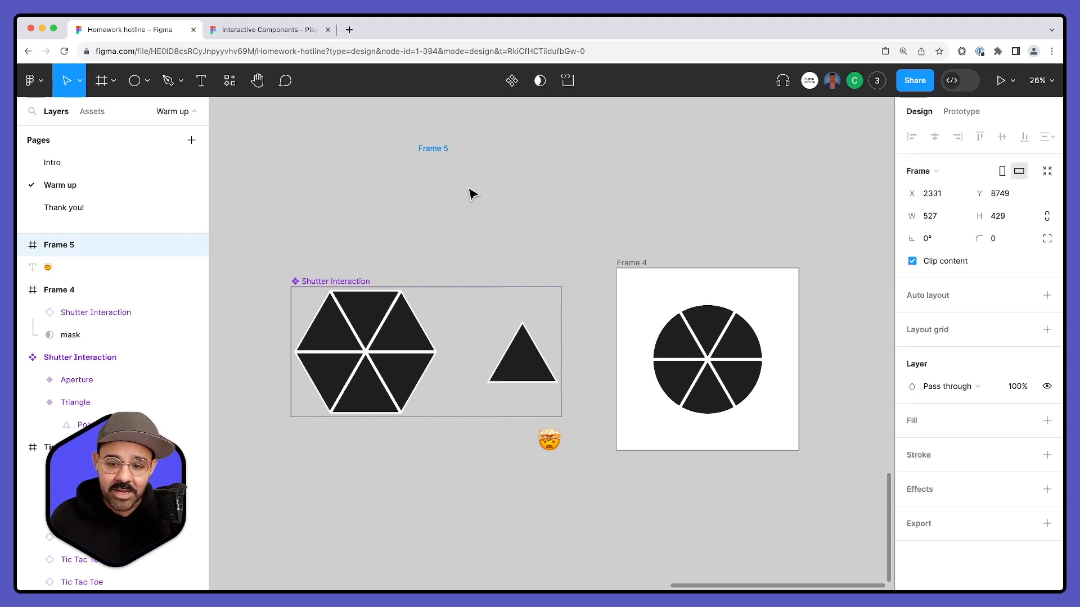
left_click_drag(523, 371, 588, 226)
left_click(672, 191)
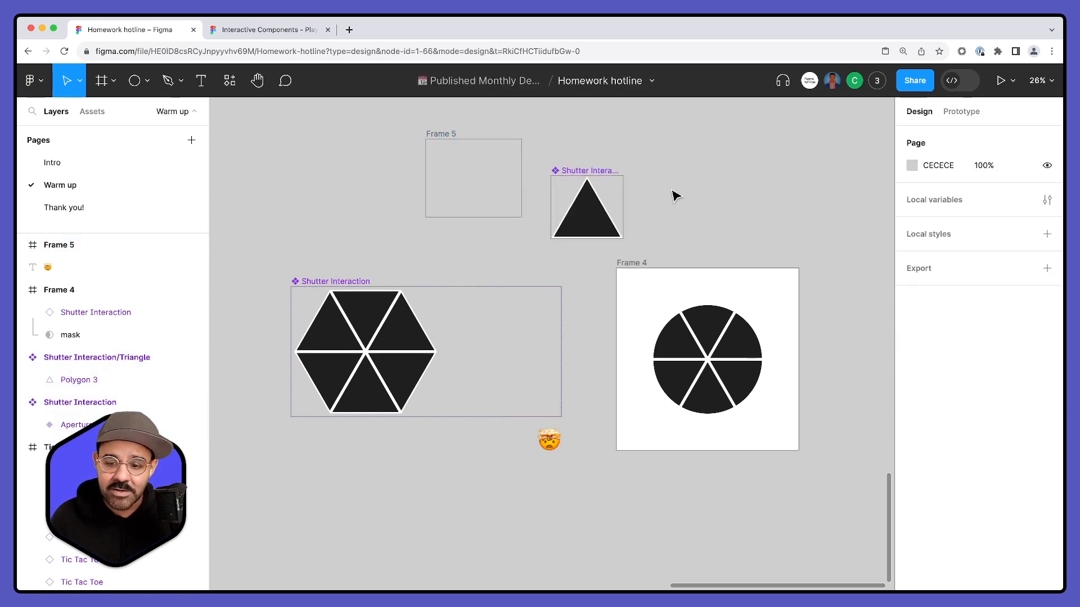
key("super+z")
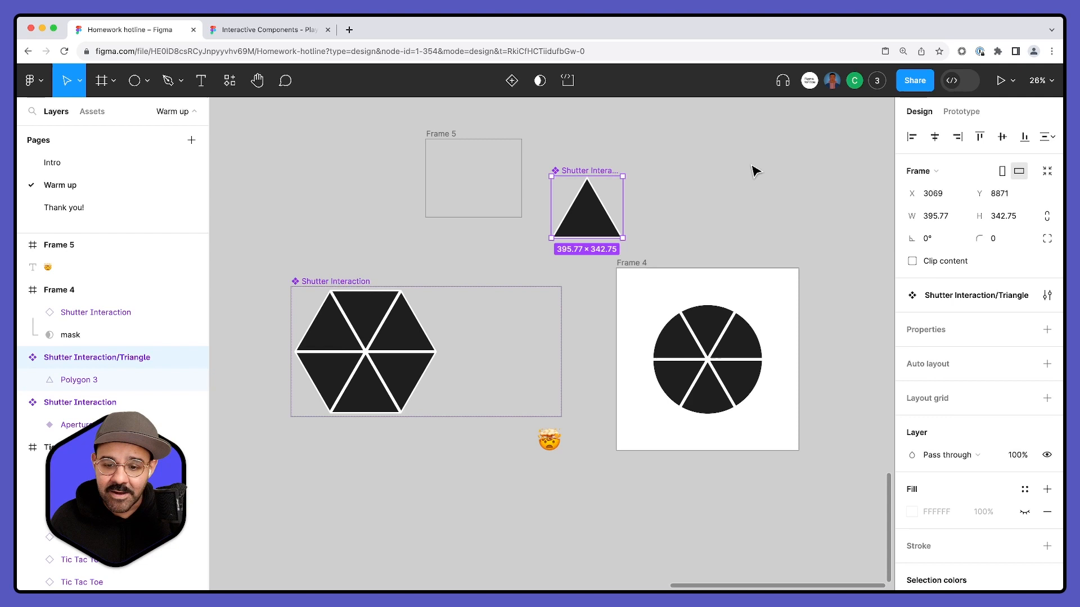
key("super+z")
key("Escape")
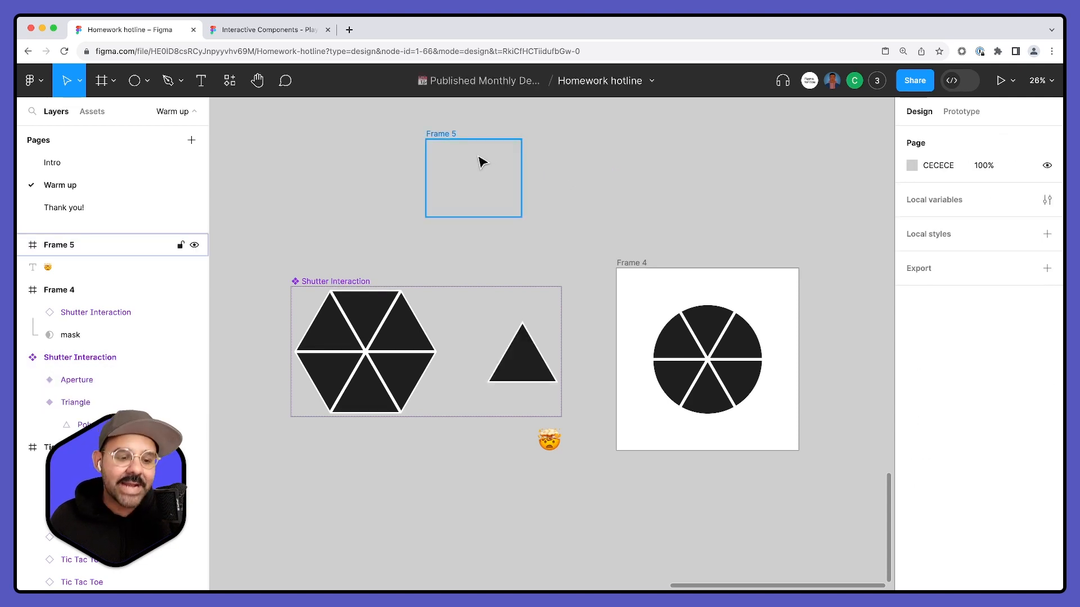
- Toggle the outline view on and off, and place three copies of the empty frame beside it
key("super+y")
key("super+y")
key("super+y")
key("super+y")
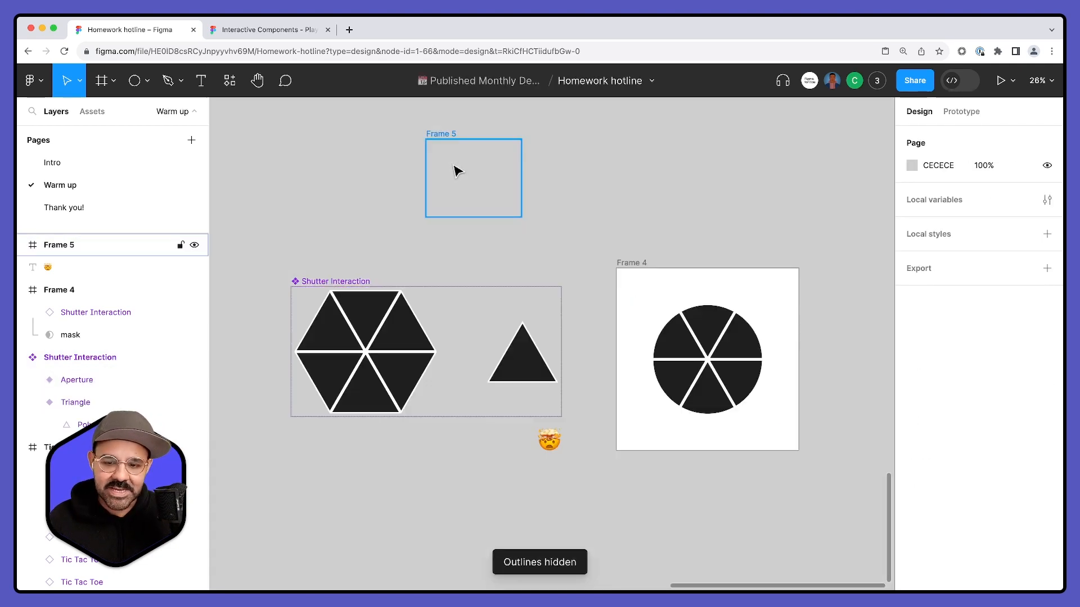
left_click_drag(460, 185, 271, 203)
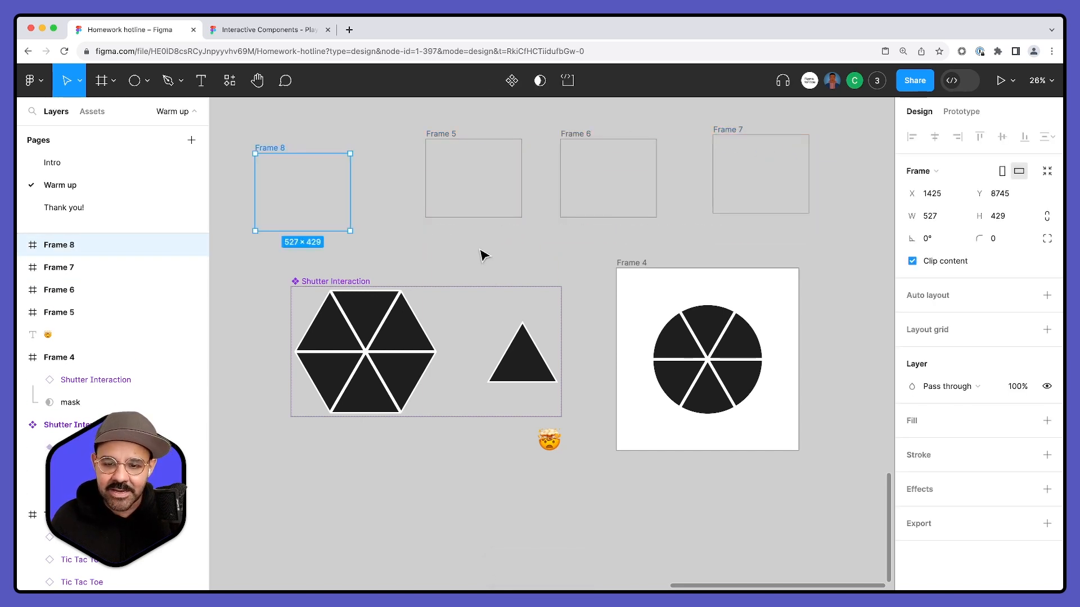
- Toggle Show frame outlines off and back on, comparing it with the outline view in between
left_click(494, 262)
key("super+slash")
type("s")
key("BackSpace")
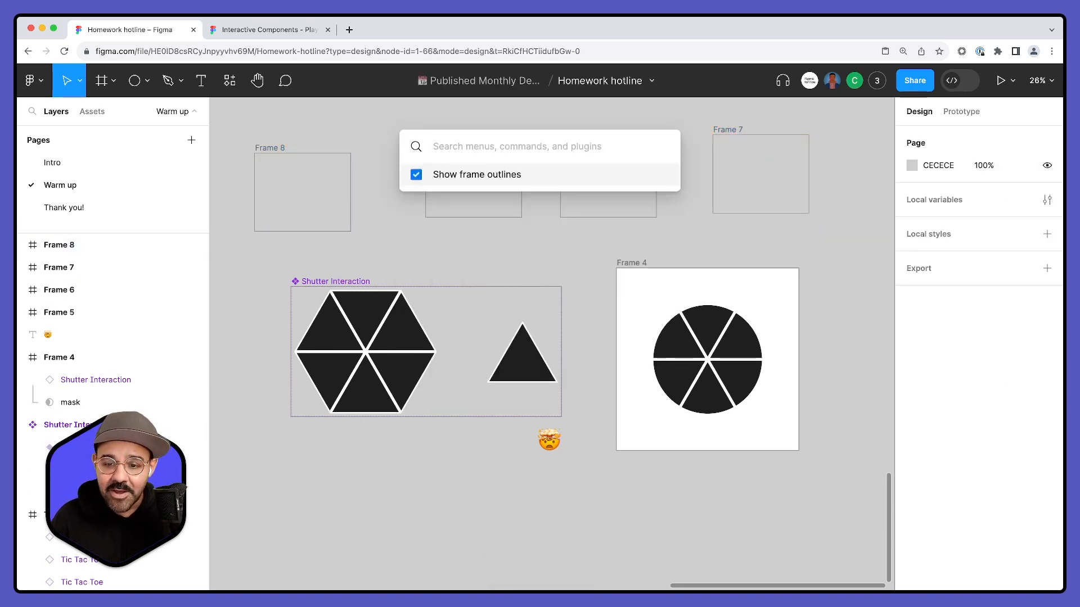
key("Return")
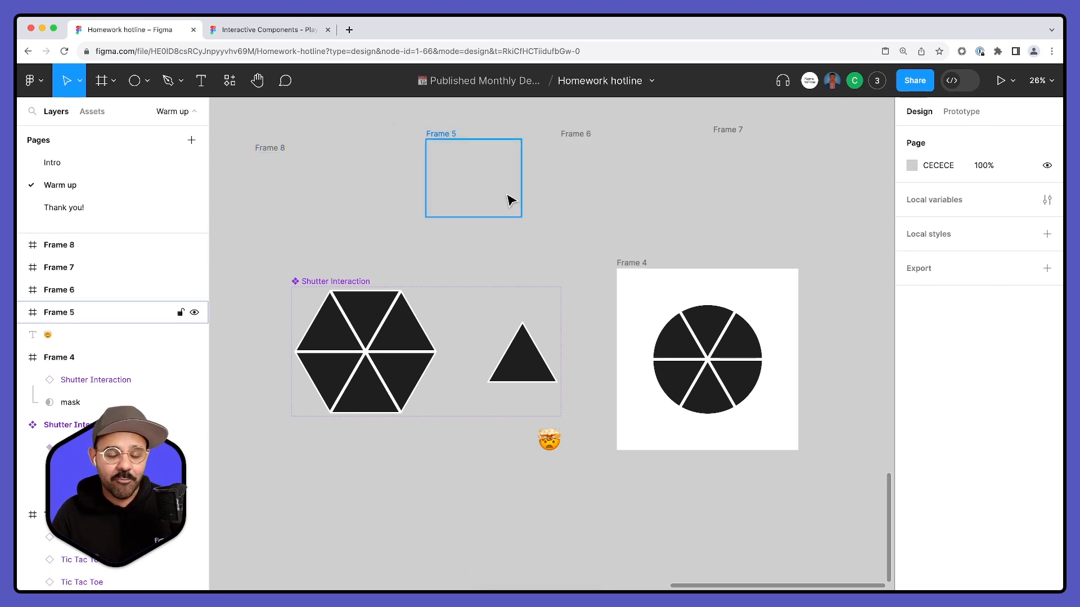
key("super+y")
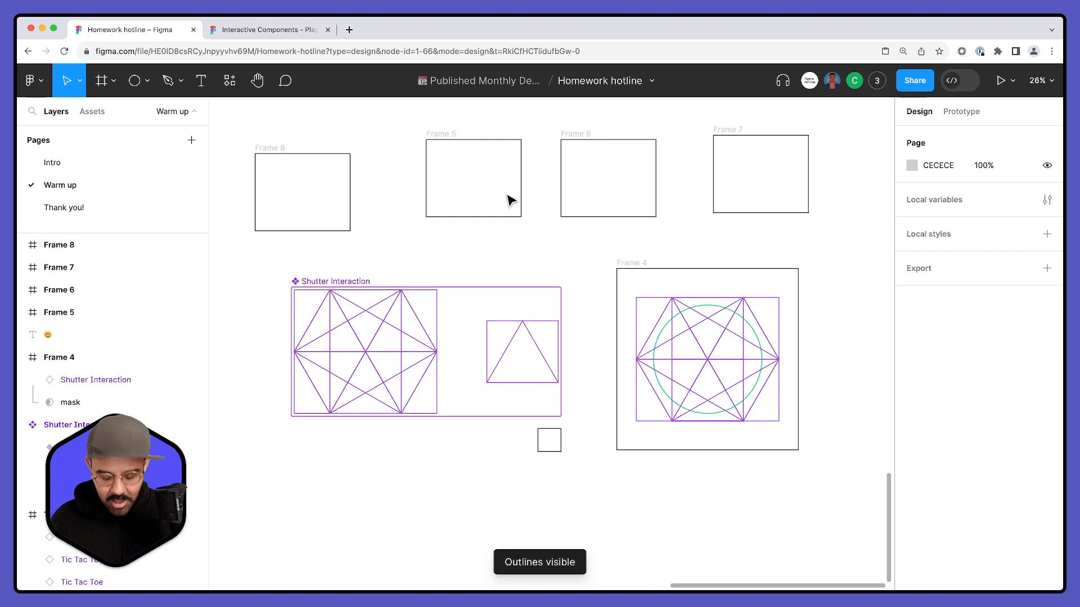
key("super+y")
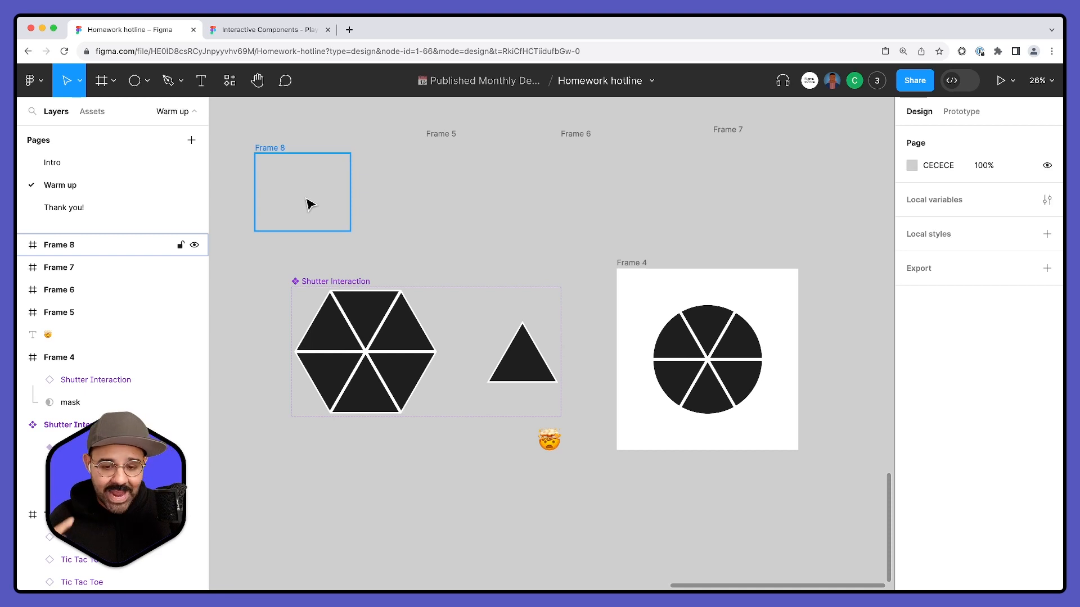
key("super+slash")
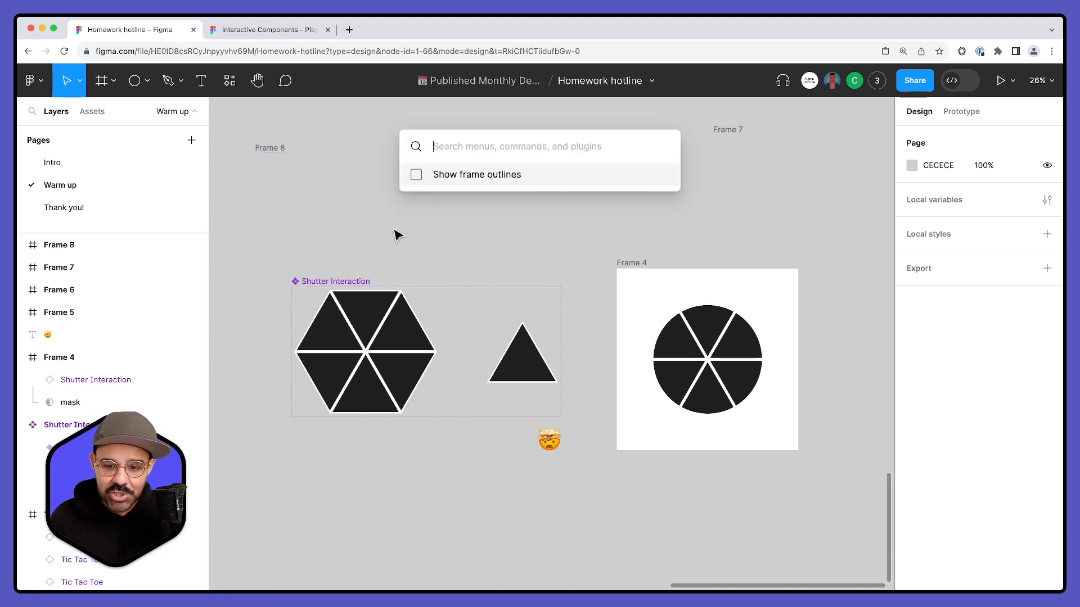
key("Return")
- Delete the four empty frames above the Shutter Interaction set
left_click(450, 217)
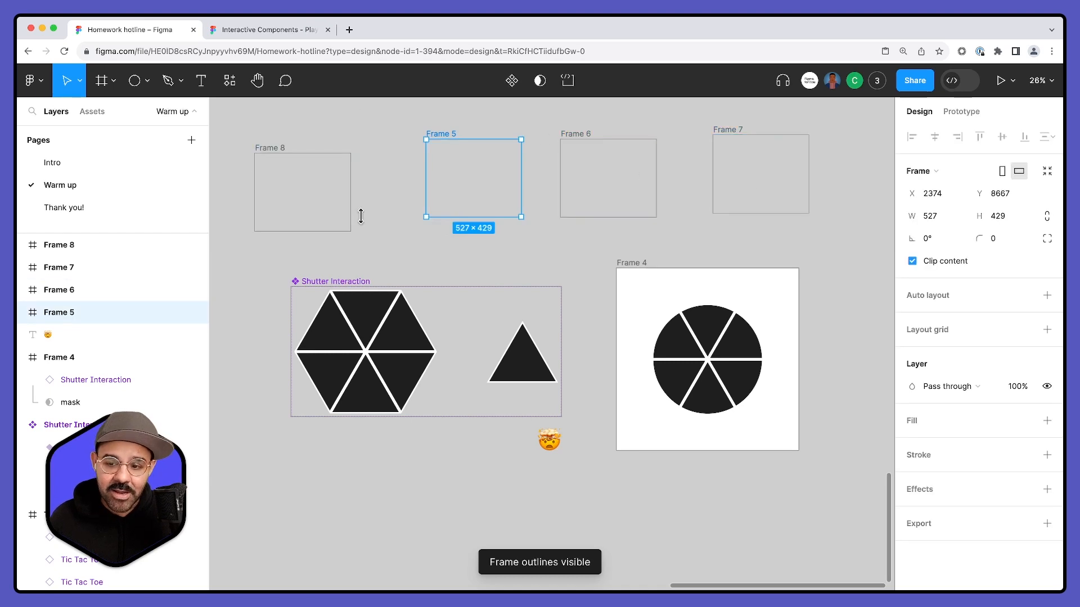
left_click(275, 202)
left_click(471, 172, "shift")
left_click(605, 180, "shift")
left_click(736, 181, "shift")
key("Delete")
scroll(606, 169, "down", 2)
- Rename the white frame containing the masked shutter to 01
left_click(529, 301)
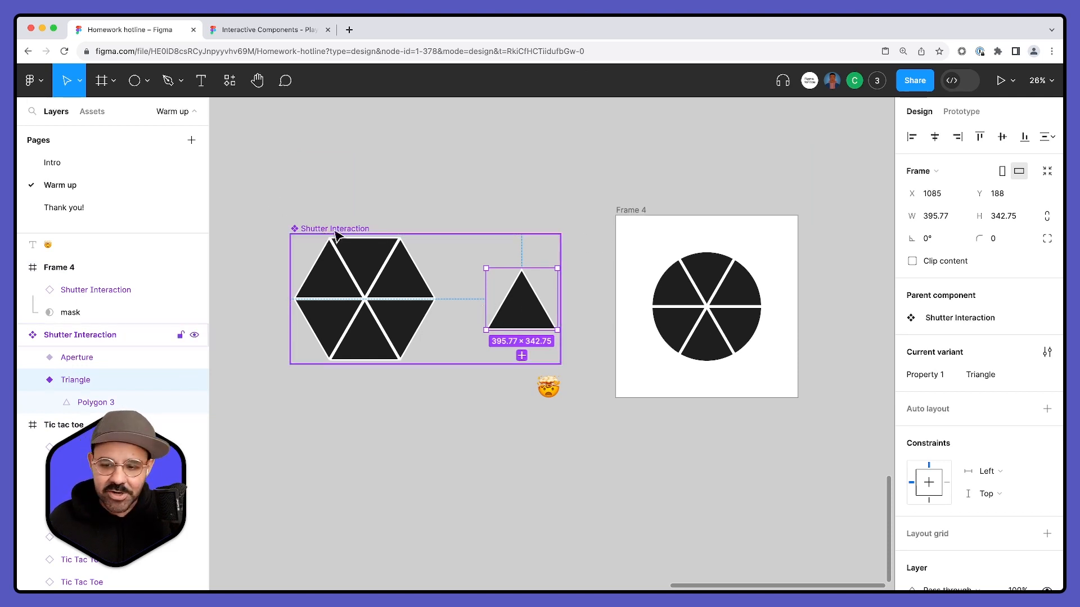
left_click(634, 212)
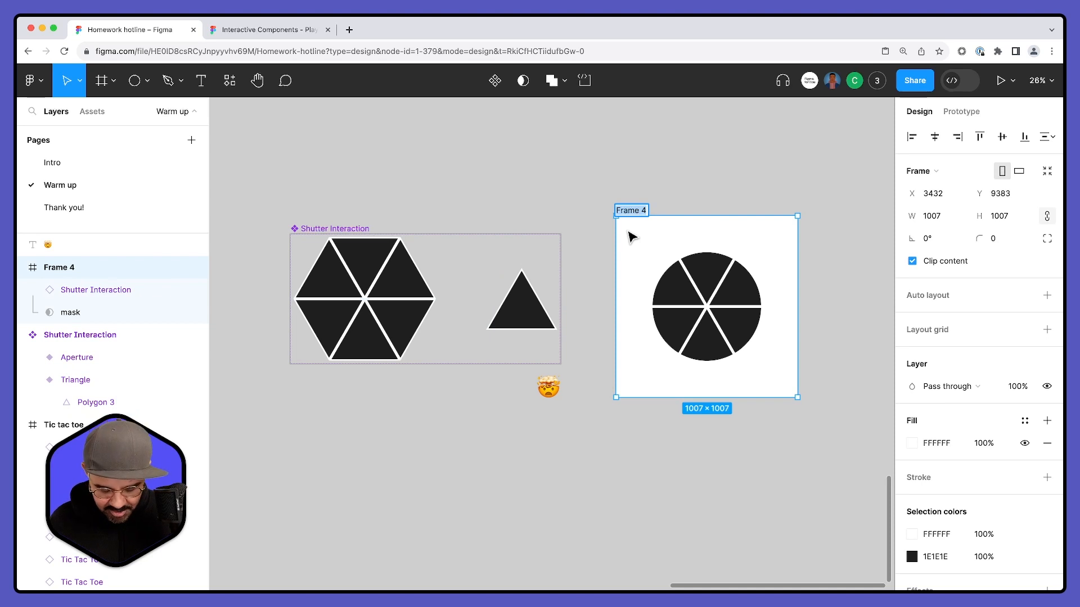
type("01")
key("Return")
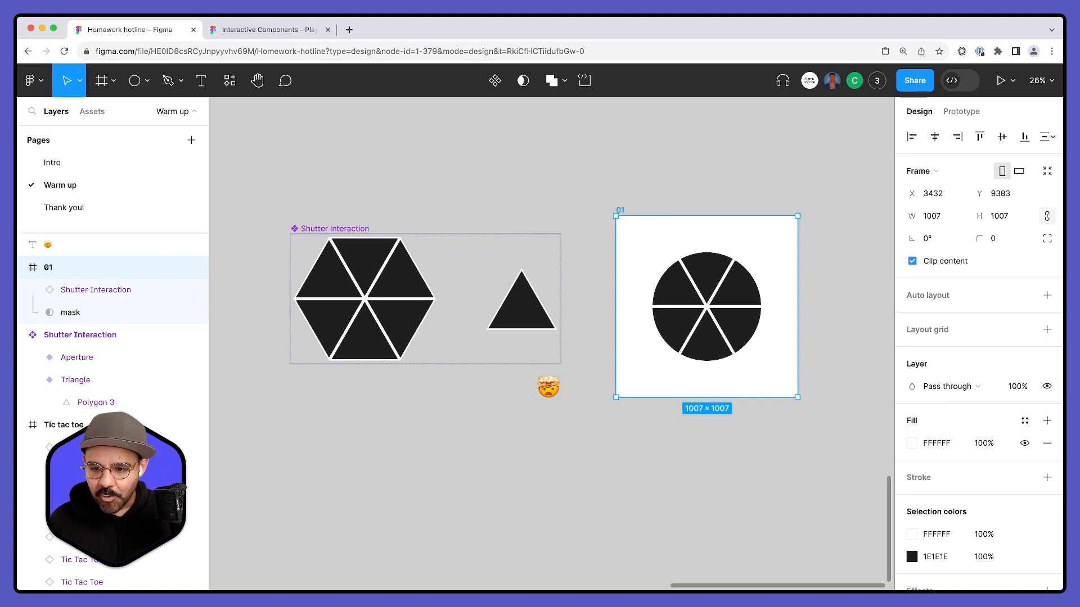
left_click(488, 218)
- Move the exploding-head emoji to the left of the Shutter Interaction component set
scroll(494, 196, "down", 2)
scroll(499, 216, "down", 2)
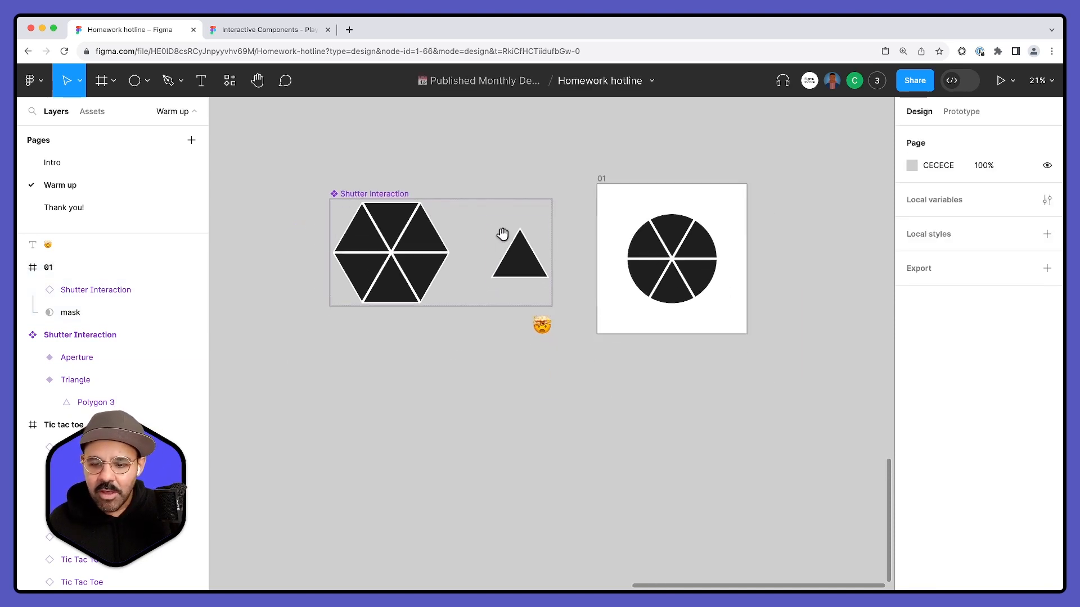
left_click_drag(289, 162, 629, 380)
left_click(629, 380)
left_click_drag(554, 335, 303, 265)
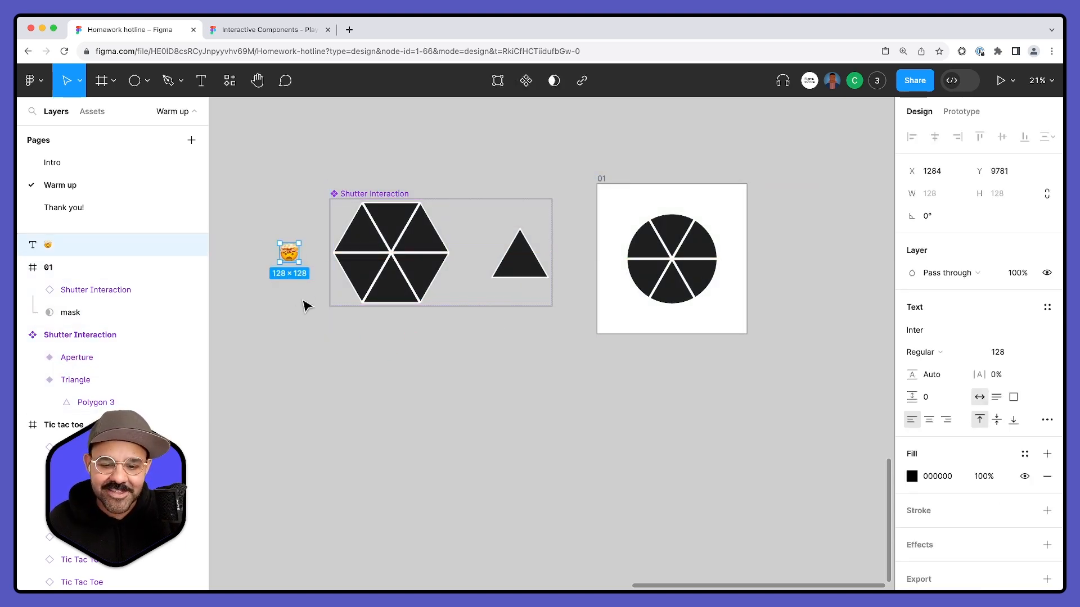
left_click(306, 304)
- Duplicate the Shutter Interaction component set together with frame 01 directly below the originals
left_click_drag(305, 145, 799, 394)
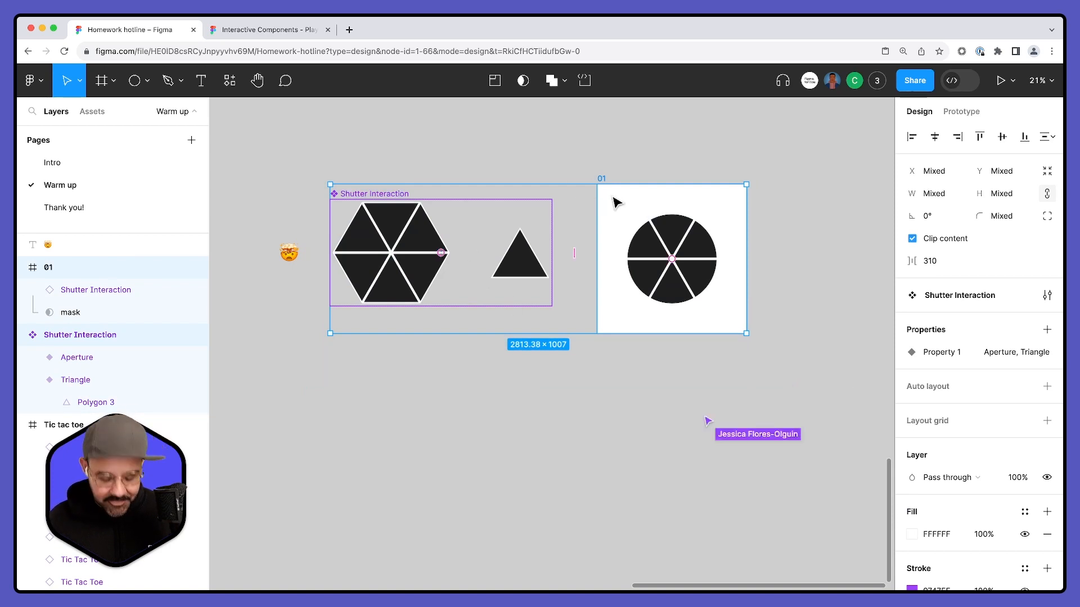
left_click_drag(617, 202, 622, 400)
left_click(654, 348)
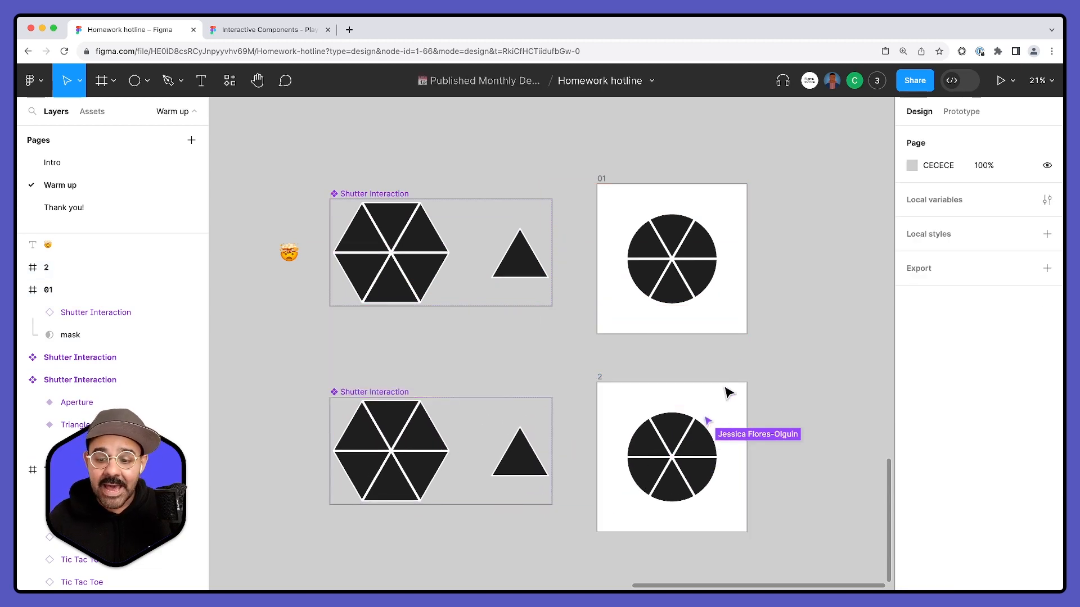
- Shift the polygon inside the duplicated set's Triangle variant left to about X -128.61 to open the shutter
scroll(724, 342, "down", 1)
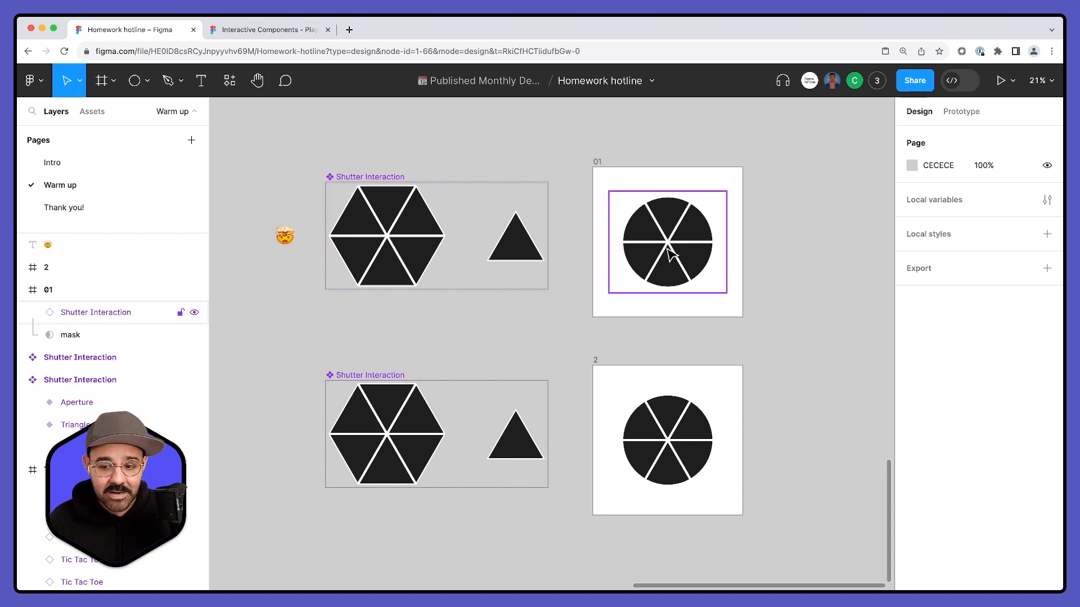
double_click(522, 439)
left_click_drag(524, 445, 506, 447)
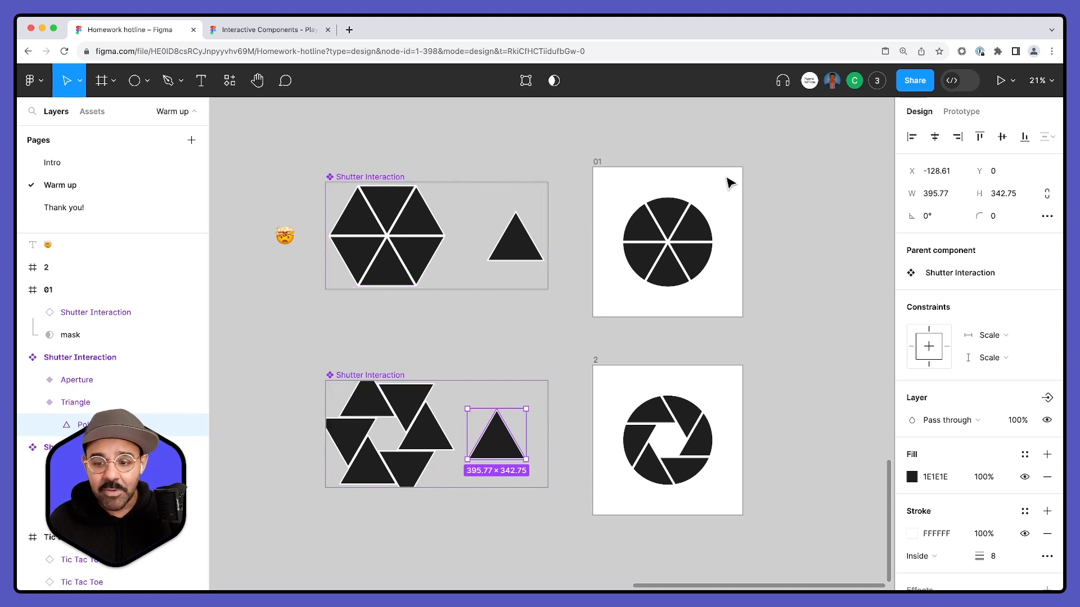
- Link the closed shutter in frame 01 to frame 2 with an on-click Smart animate interaction at 300 ms
left_click(643, 171)
left_click(598, 162)
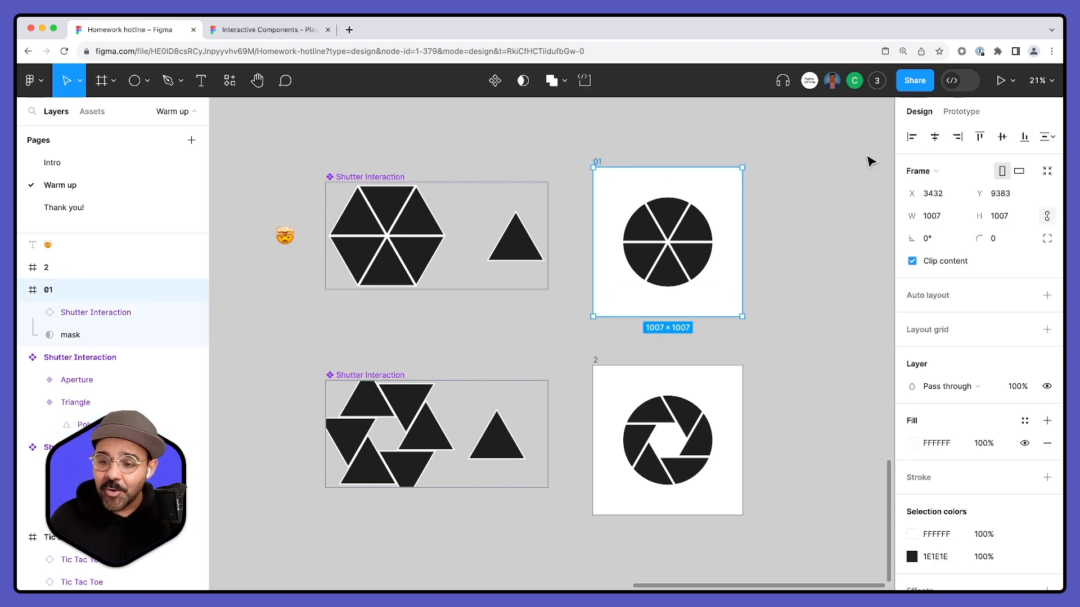
left_click(966, 113)
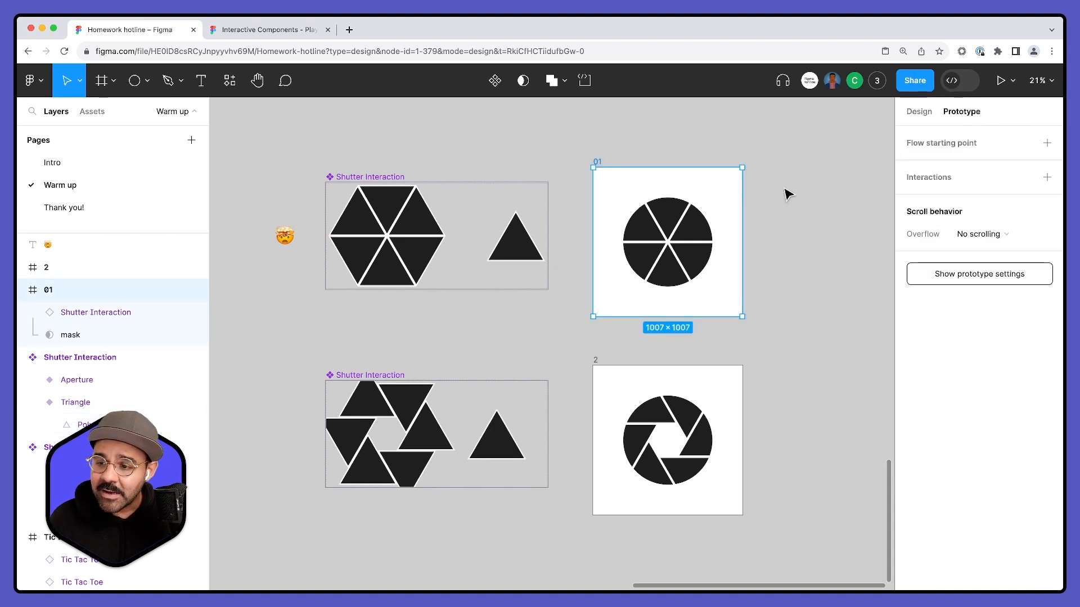
left_click(693, 242)
left_click_drag(668, 292, 472, 208)
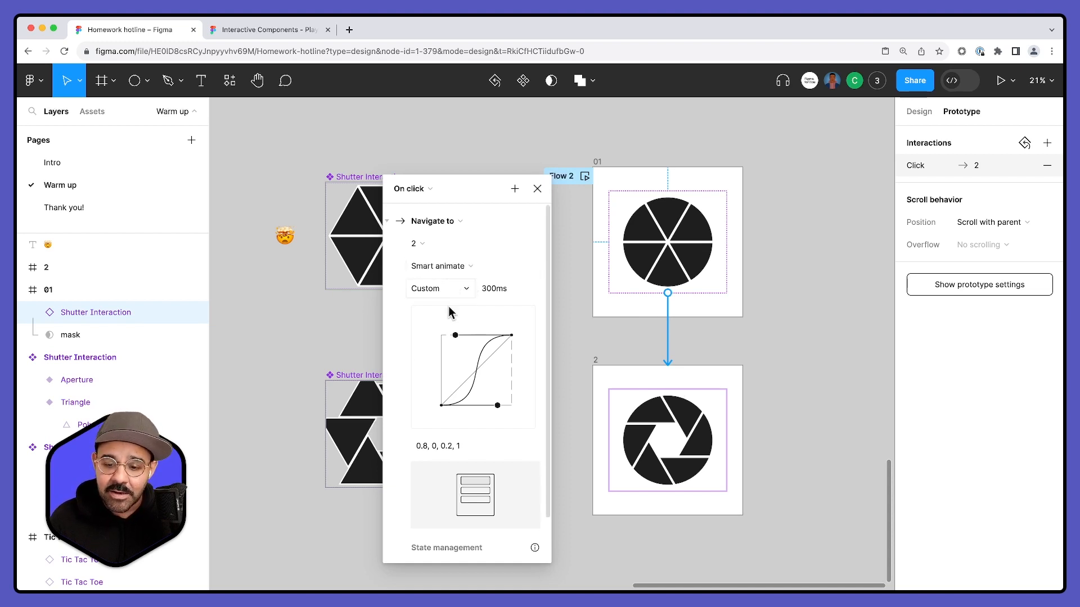
left_click(647, 343)
- Link the open shutter in frame 2 back to frame 01 on click
left_click(666, 390)
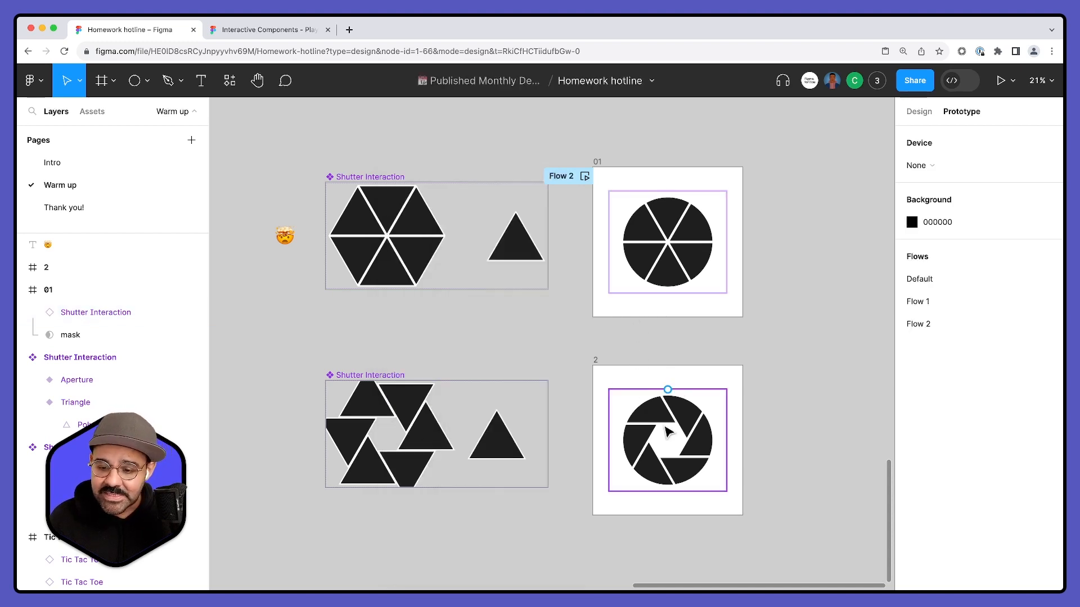
left_click_drag(669, 387, 672, 310)
left_click(669, 325)
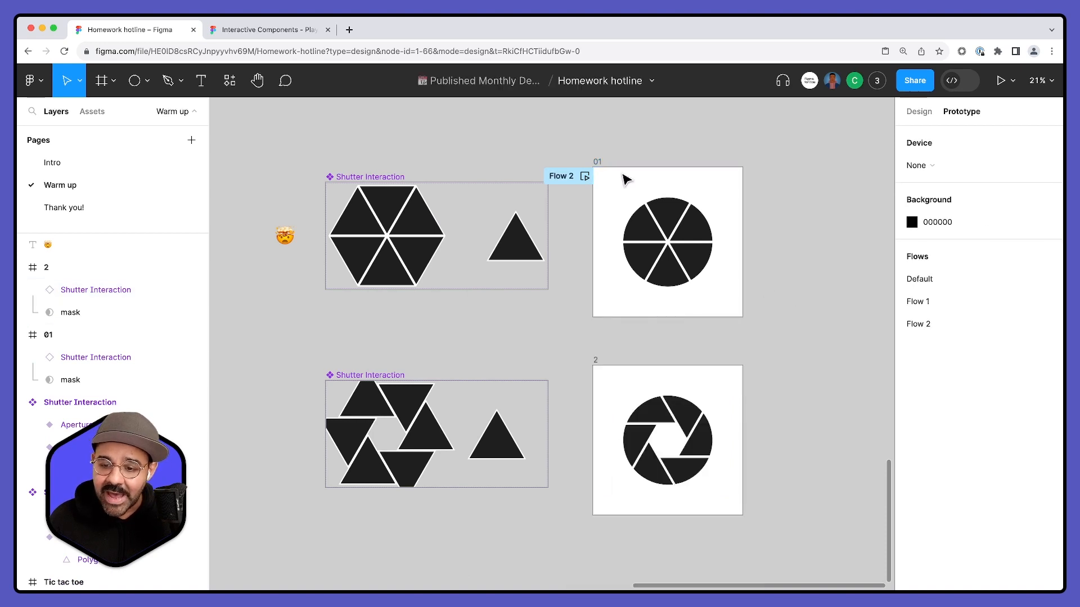
- Preview Flow 2 twice, toggling the shutter between its closed and open states
left_click(584, 176)
left_click(422, 296)
left_click(430, 313)
left_click(435, 312)
left_click(434, 313)
left_click(434, 312)
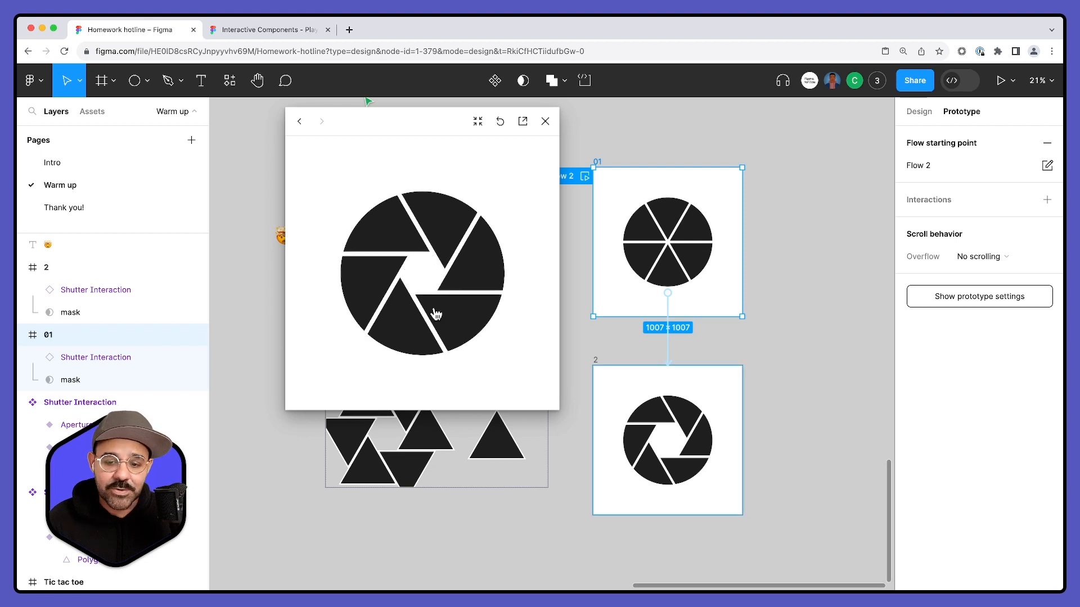
left_click(544, 121)
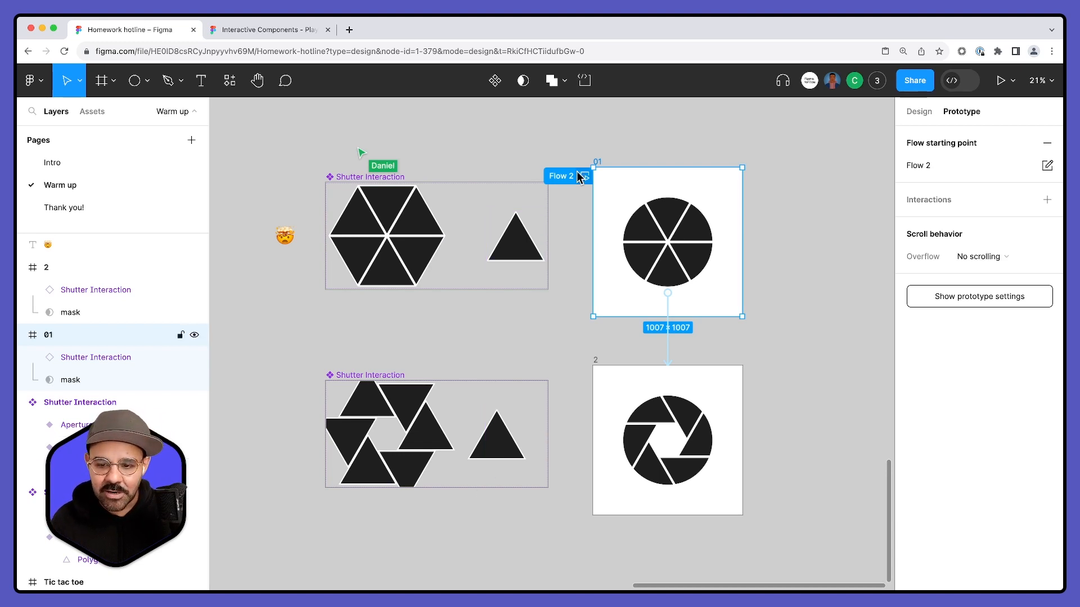
left_click(582, 177)
left_click(461, 285)
left_click(496, 255)
left_click(544, 121)
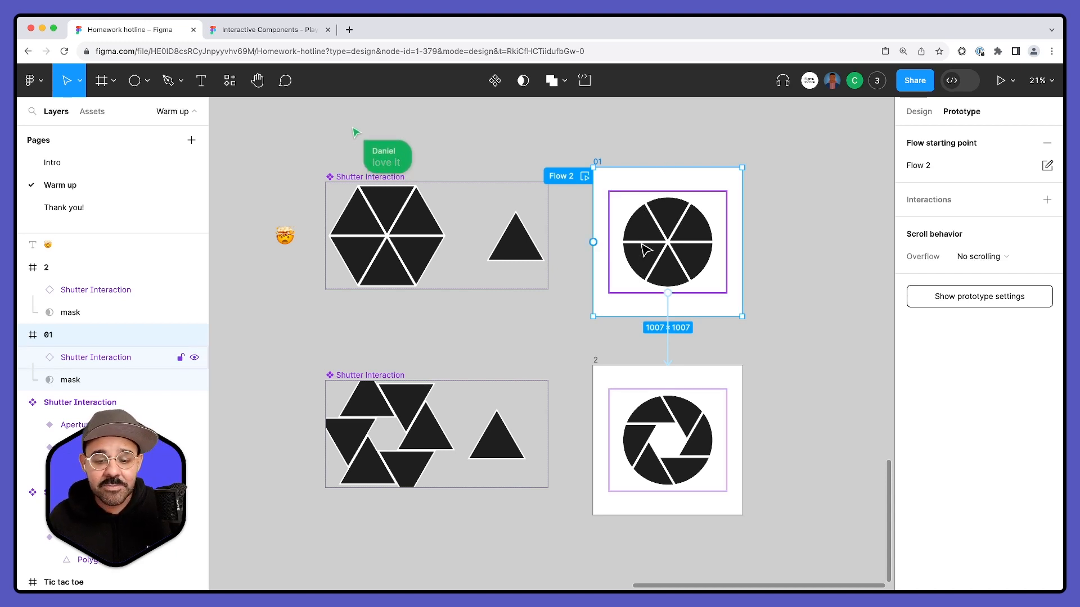
- Shift the polygon in the lower Triangle variant further left and test the wider opening in the Flow 2 preview
left_click(498, 444)
mouse_move(501, 441)
left_mouse_down()
mouse_move(514, 440)
mouse_move(487, 449)
left_mouse_up()
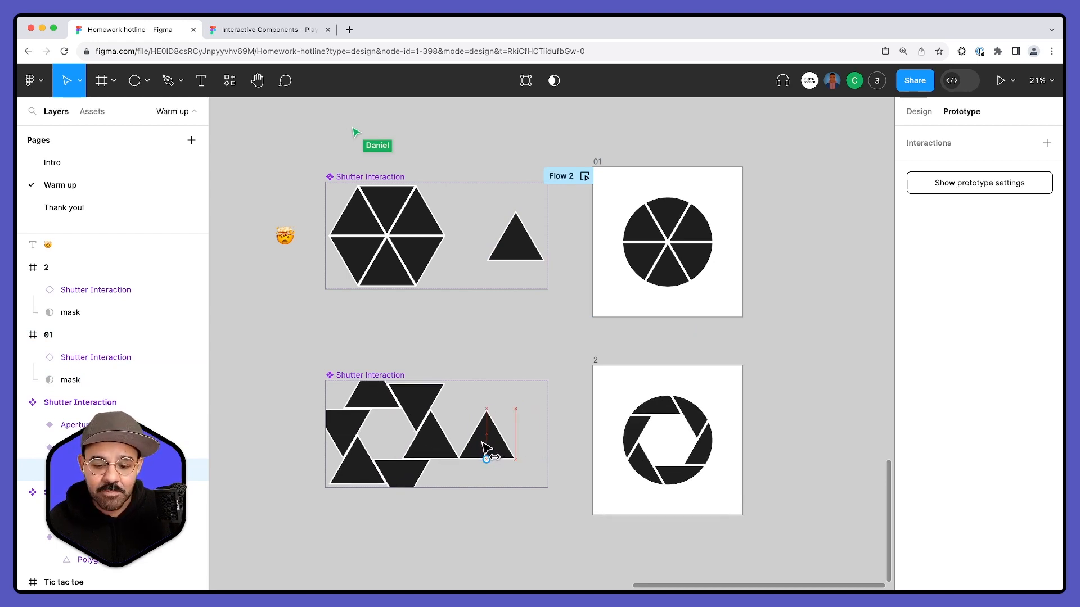
left_click(585, 176)
left_click(441, 318)
left_click(442, 320)
left_click(442, 321)
left_click(442, 321)
left_click(442, 320)
left_click(442, 320)
left_click(442, 320)
left_click(545, 121)
left_click(826, 342)
- Try to scale up the shutter instance and its mask together inside frame 2
scroll(713, 396, "right", 1)
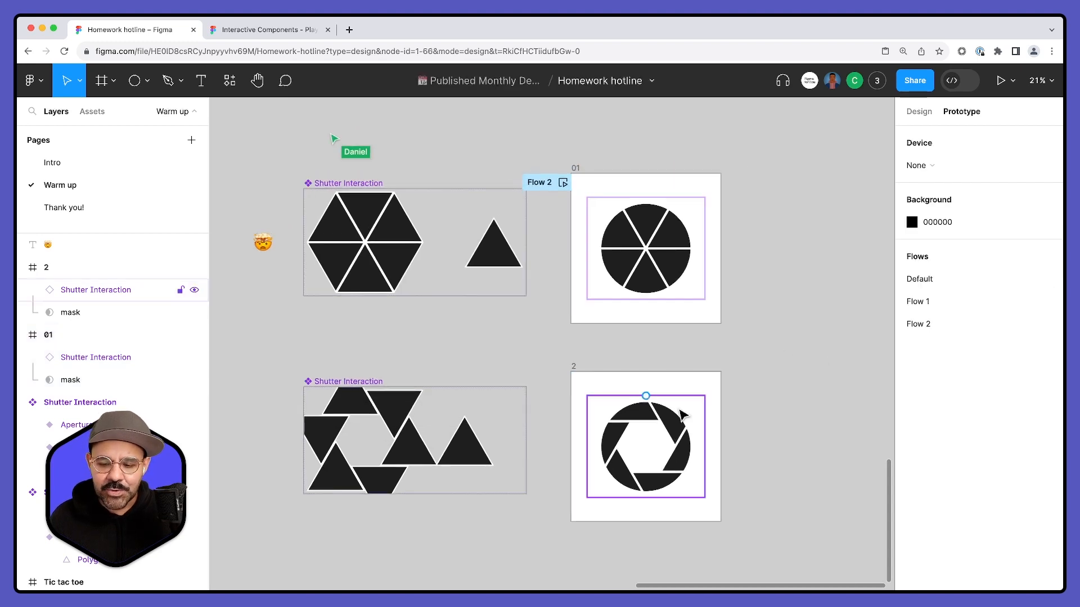
left_click(667, 428)
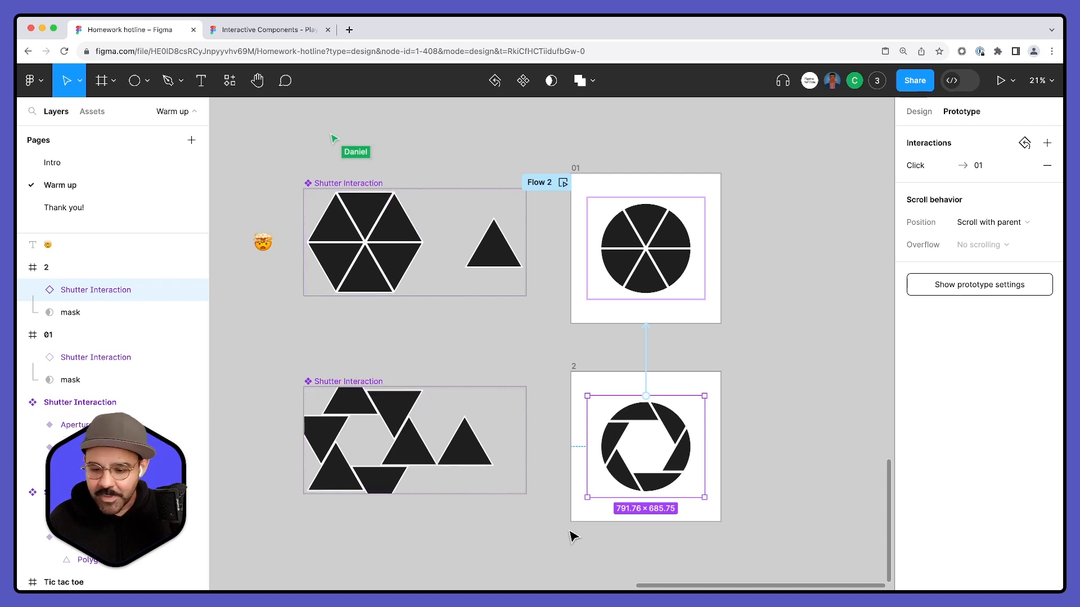
left_click(626, 535)
left_click_drag(620, 518, 679, 456)
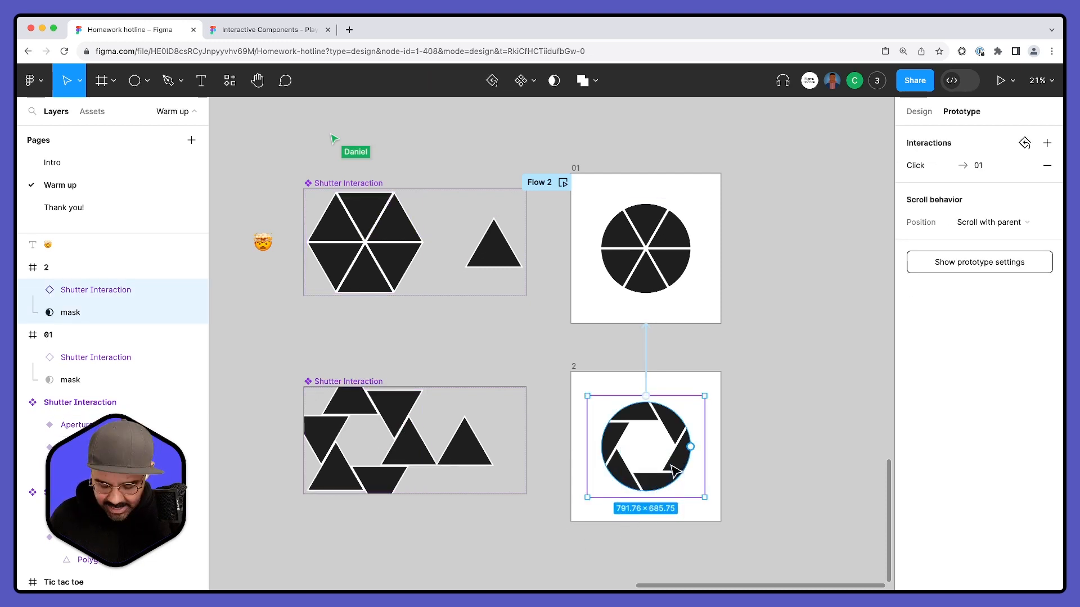
left_click_drag(704, 497, 730, 516)
left_click(803, 498)
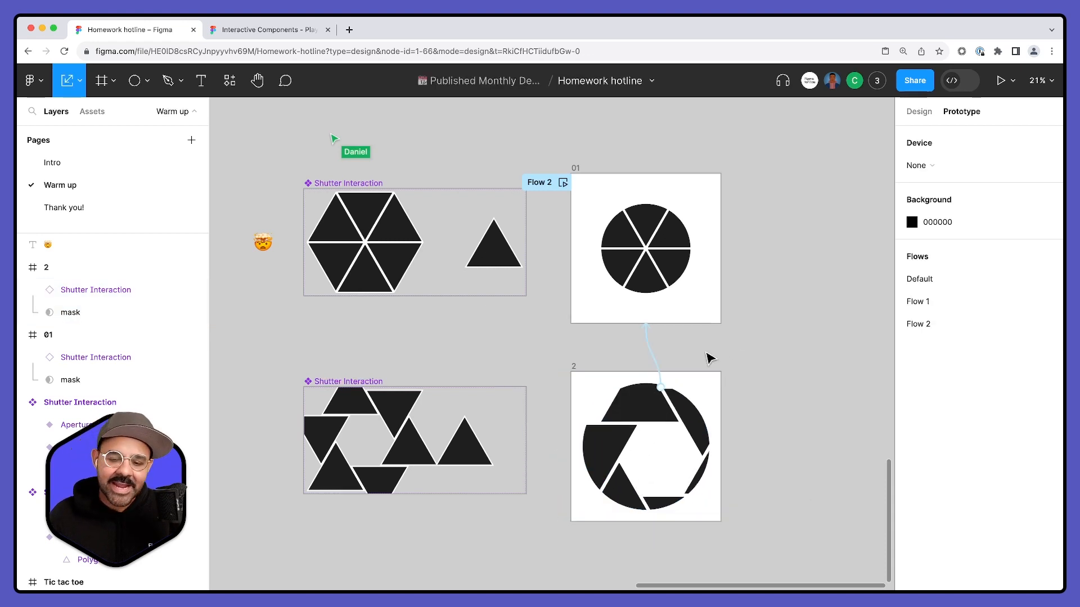
- Undo the scaling and the preceding changes to the shutter and mask in frame 2
key("ctrl+z")
key("ctrl+z")
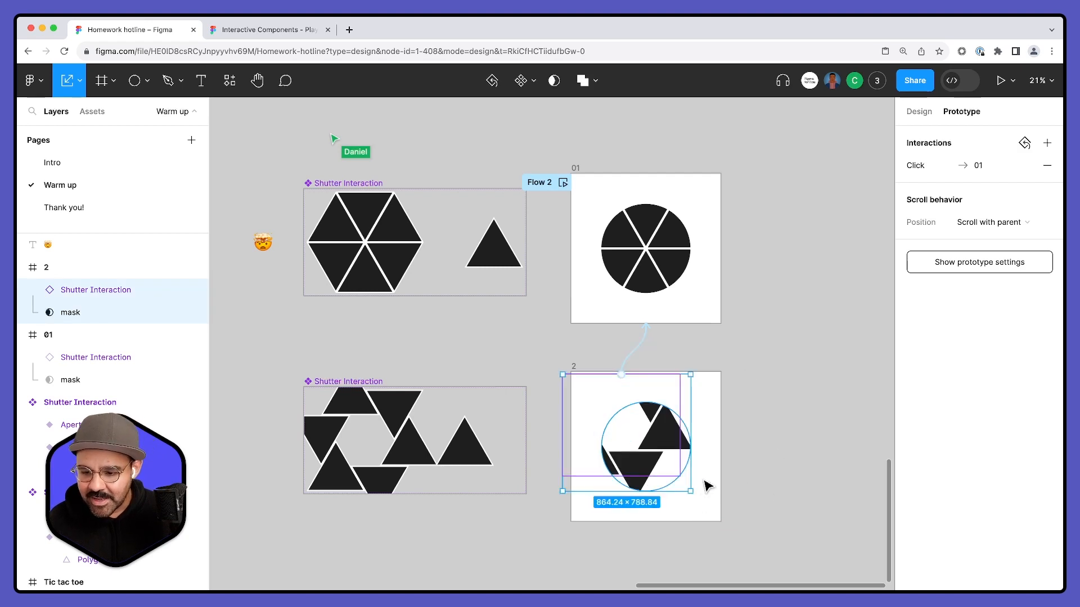
key("ctrl+z")
left_click(926, 111)
key("ctrl+z")
key("ctrl+z")
key("ctrl+z")
key("ctrl+z")
key("ctrl+z")
key("ctrl+z")
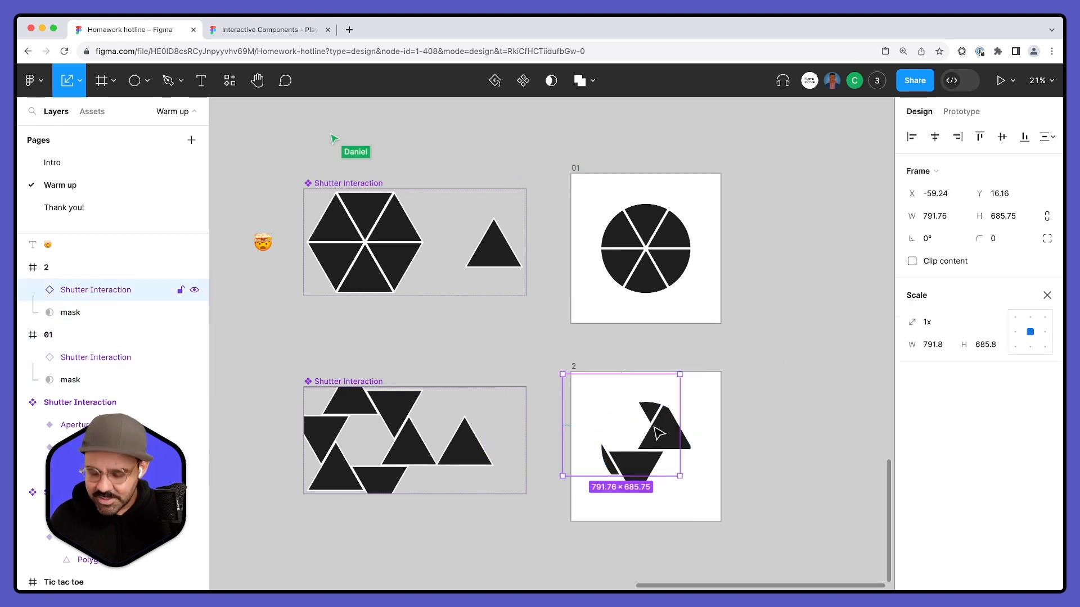
key("ctrl+z")
key("ctrl+z")
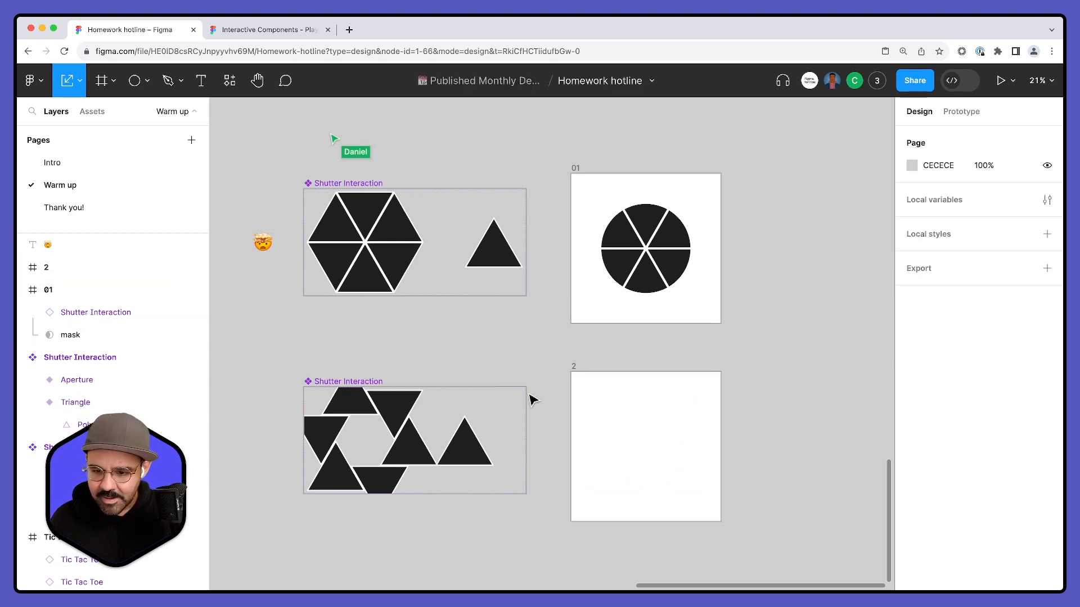
- Delete the lower Shutter Interaction component set together with frame 2
left_click(344, 384)
left_click_drag(739, 561, 771, 516)
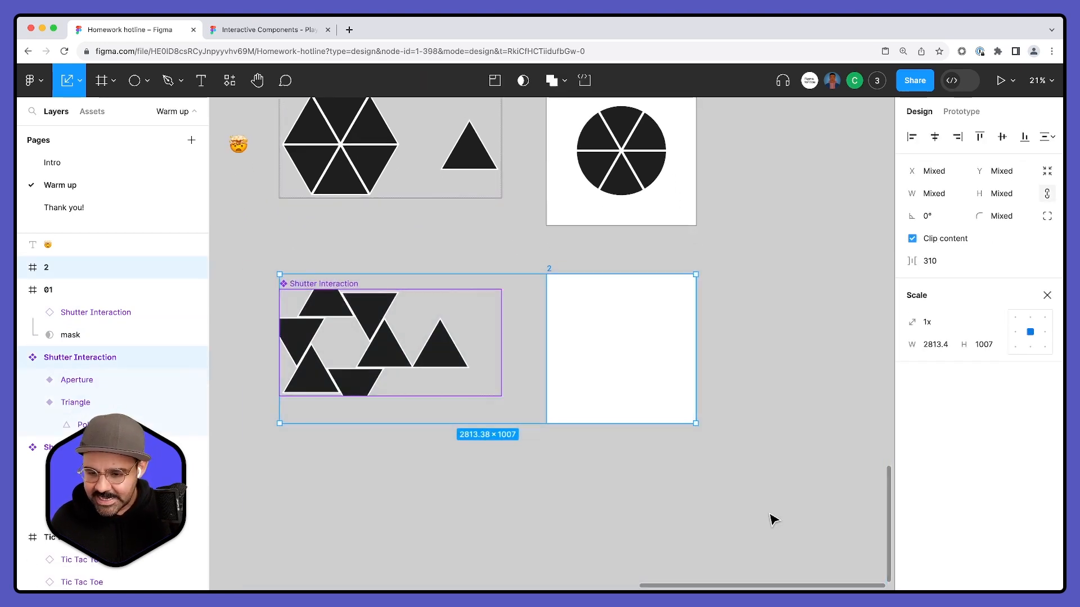
key("Delete")
- Duplicate the remaining Shutter Interaction component set and frame 01 directly below the originals
left_click_drag(644, 311, 645, 367)
key("v")
left_click_drag(785, 398, 310, 172)
left_click_drag(354, 232, 363, 405)
left_click(808, 406)
- Shift the polygon inside the duplicated set's Triangle variant left to about X -132.61
left_click(513, 449, "super")
left_click_drag(513, 449, 493, 451)
left_click(810, 340)
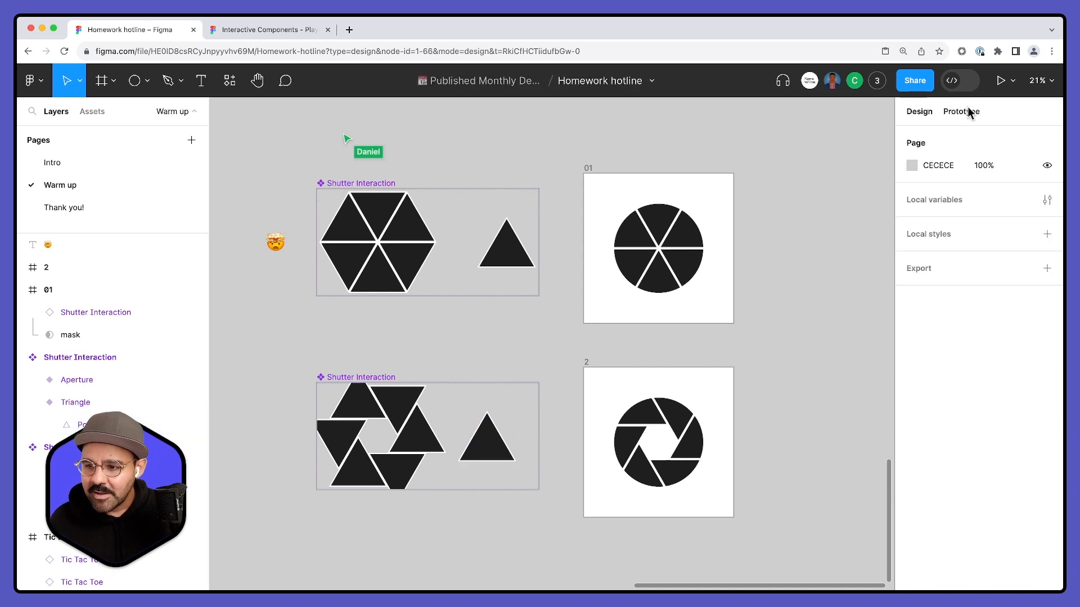
- Connect frame 01's shutter instance to frame 2 with an on-click Smart animate navigation, custom easing and 300 ms
left_click(961, 111)
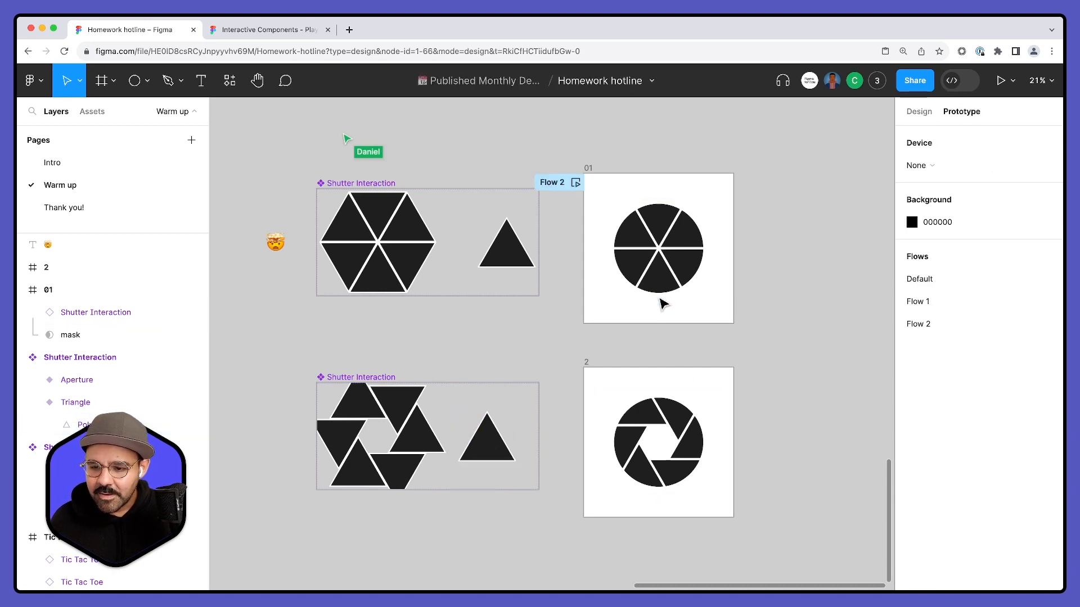
left_click(662, 304)
left_click_drag(659, 299, 496, 223)
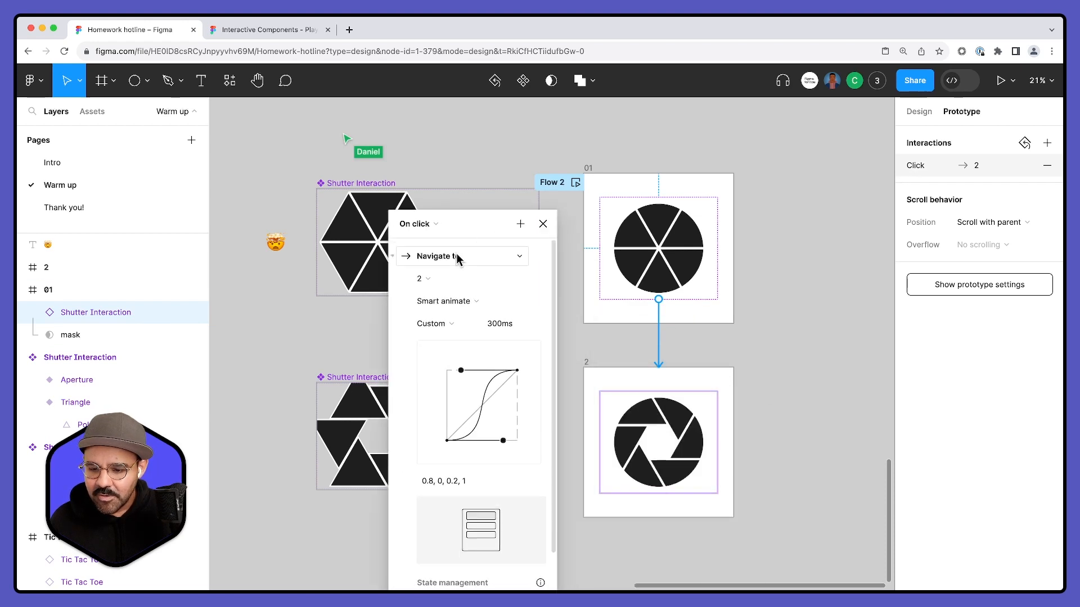
left_click(543, 224)
- Connect frame 2's shutter instance back to frame 01 with an on-click Smart animate navigation at 300 ms
left_click(682, 439)
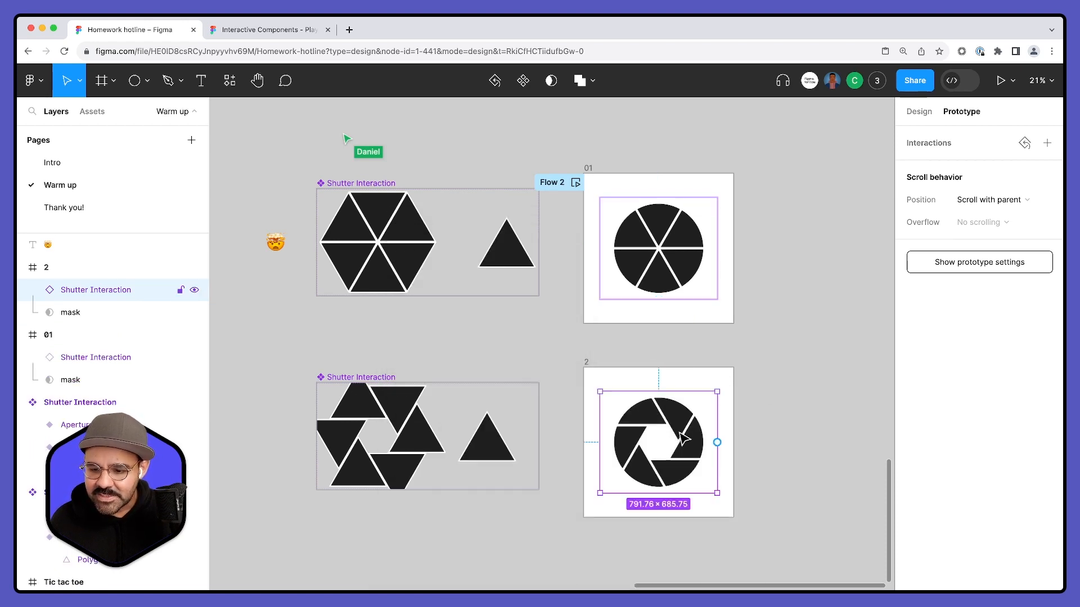
left_click_drag(659, 392, 660, 282)
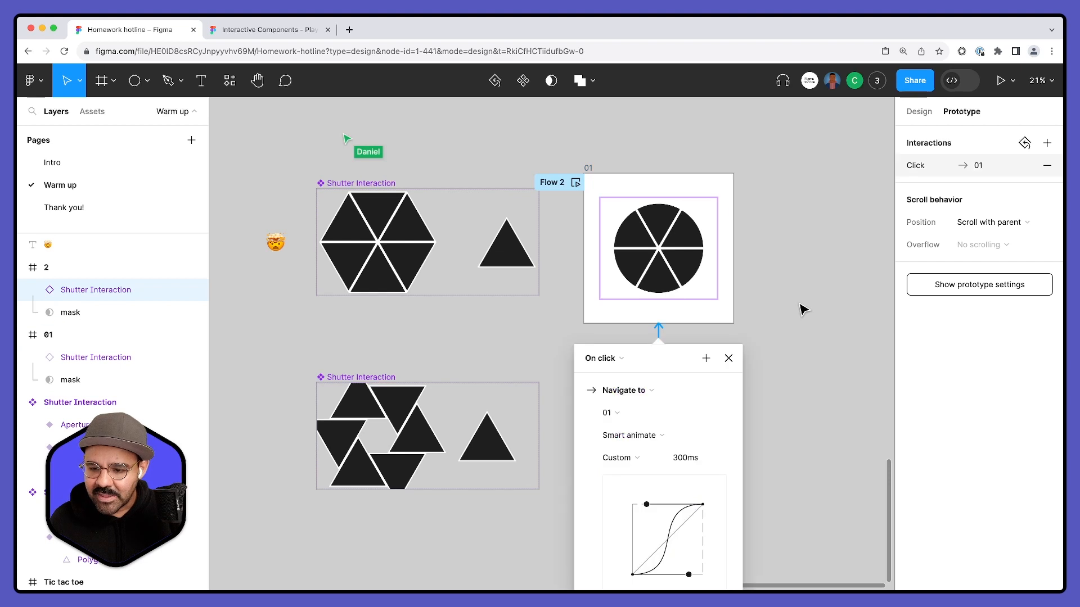
left_click(789, 390)
- Preview Flow 2 and test the rebuilt shutter by opening and closing it
scroll(789, 390, "down", 2)
left_click(551, 129)
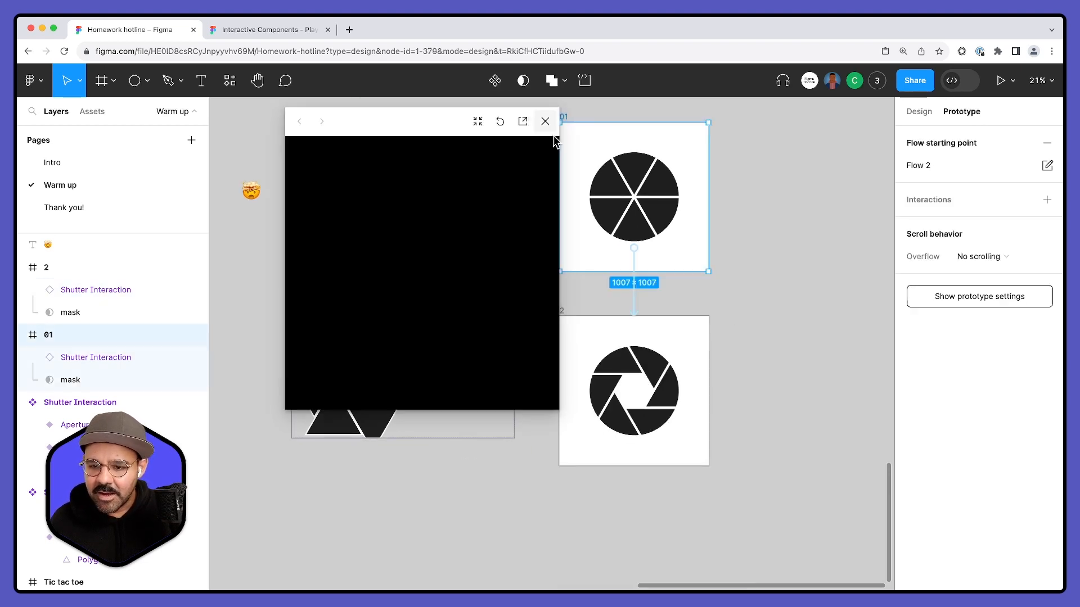
left_click(460, 265)
left_click(460, 277)
left_click(545, 121)
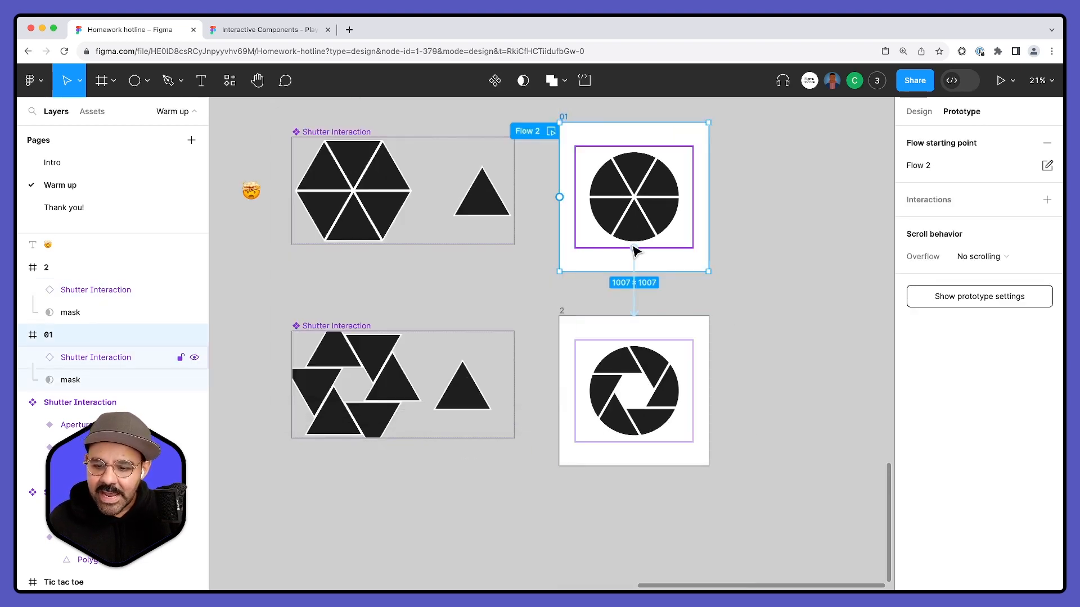
key("Escape")
- Recolor the left blade of frame 2's shutter bright turquoise
left_click(626, 387, "super")
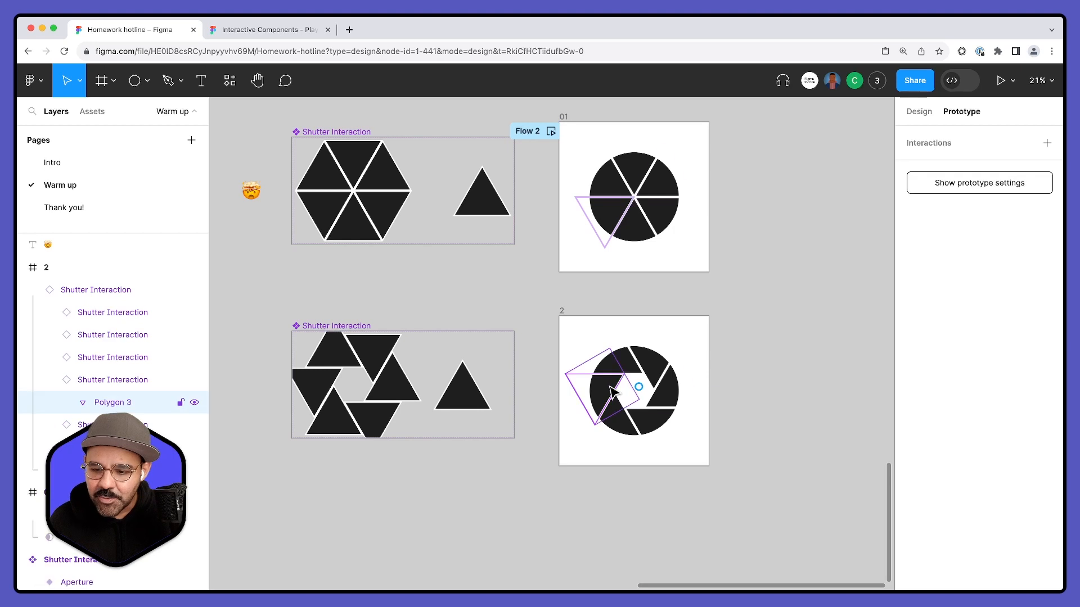
left_click(923, 112)
left_click(911, 455)
left_click(822, 413)
left_click_drag(858, 298, 856, 230)
left_click(635, 517)
- Recolor the lower-left blade of frame 2's shutter blue-violet
left_click(621, 419, "super")
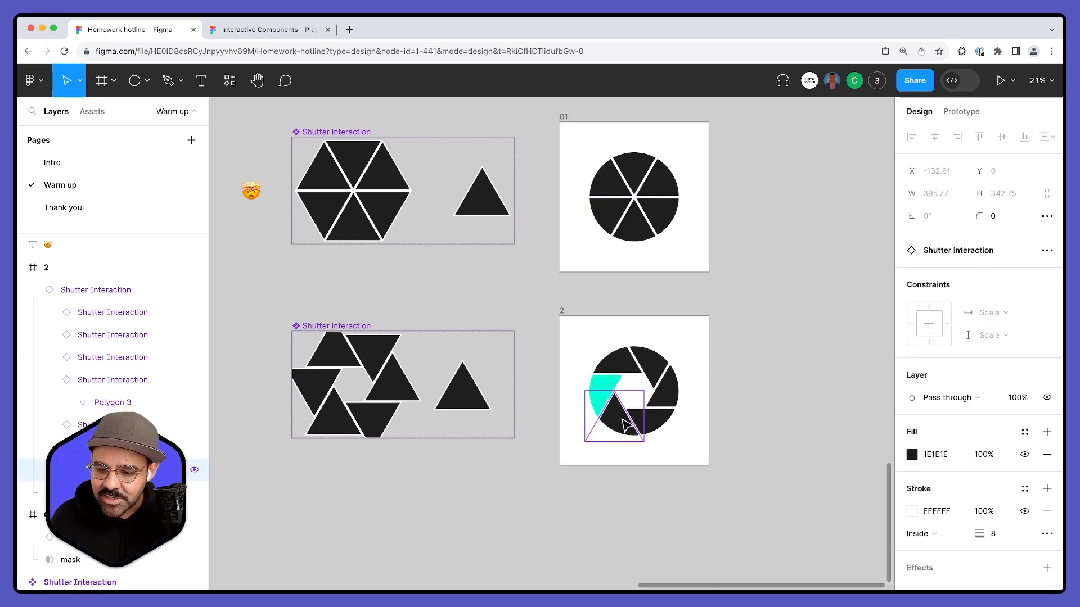
left_click(911, 454)
left_click(833, 415)
left_click_drag(845, 395, 851, 258)
left_click(651, 547)
- Recolor the lower-right blade of frame 2's shutter magenta
left_click(655, 426, "super")
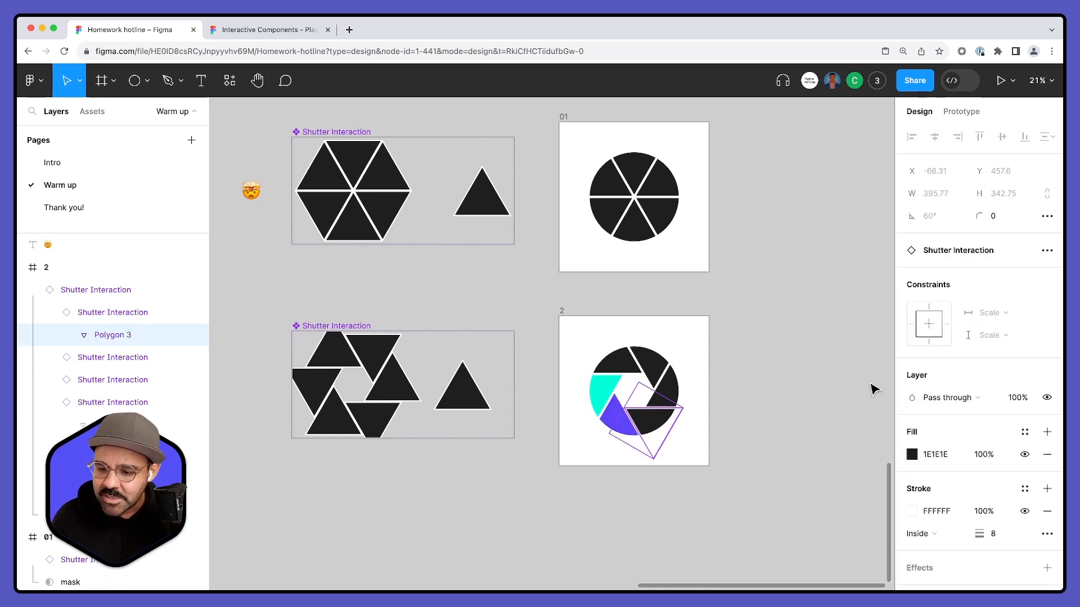
left_click(912, 454)
left_click(859, 414)
left_click_drag(860, 343, 860, 253)
left_click(669, 540)
- Recolor the right blade of frame 2's shutter purple
left_click(668, 396, "super")
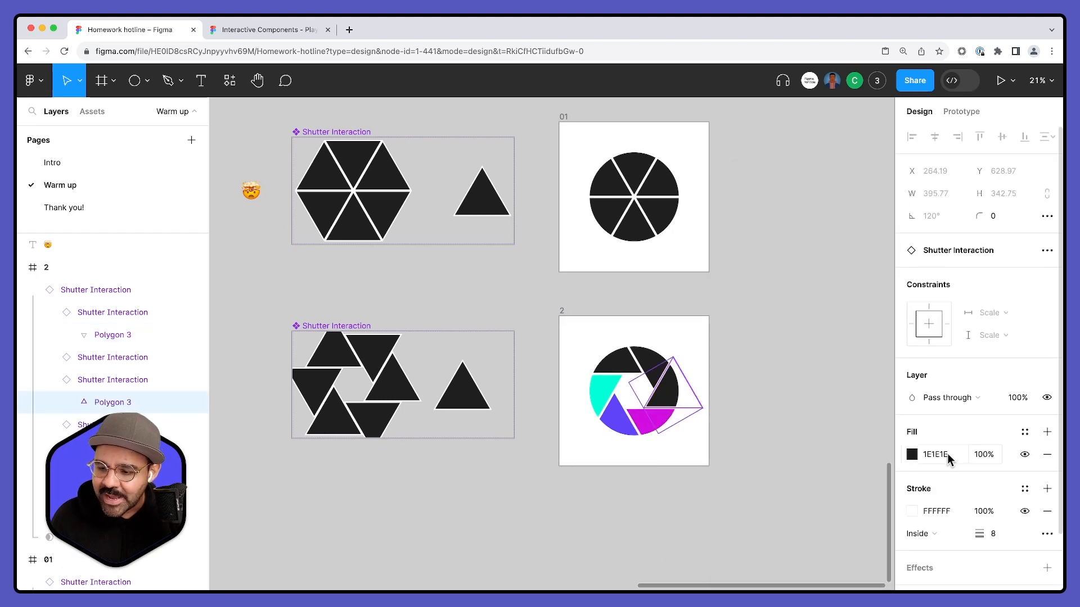
left_click(912, 454)
left_click(852, 413)
left_click_drag(862, 309, 853, 234)
left_click(677, 504)
- Recolor the upper-right blade of frame 2's shutter coral FF7676
left_click(655, 371, "super")
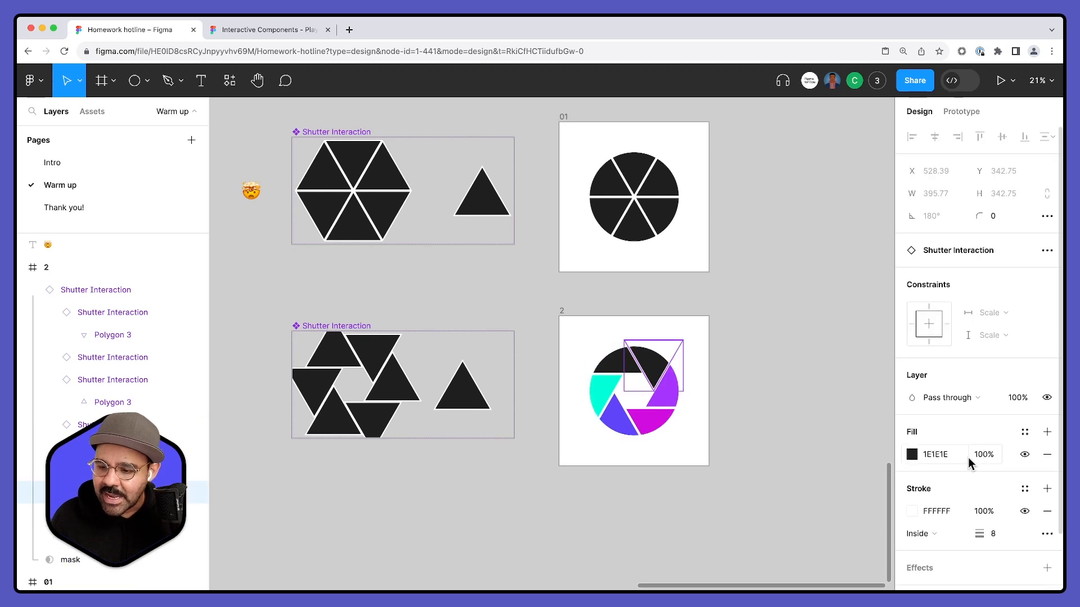
left_click(912, 454)
left_click(816, 242)
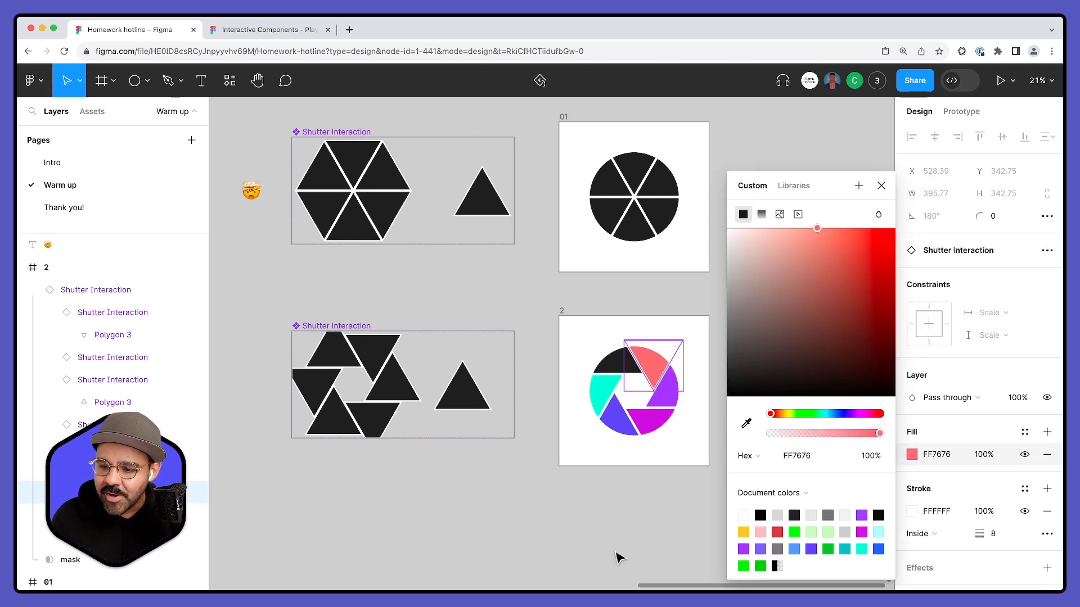
left_click(645, 508)
- Recolor the remaining black upper-left blade of frame 2's shutter yellow
left_click(631, 369, "super")
left_click(911, 454)
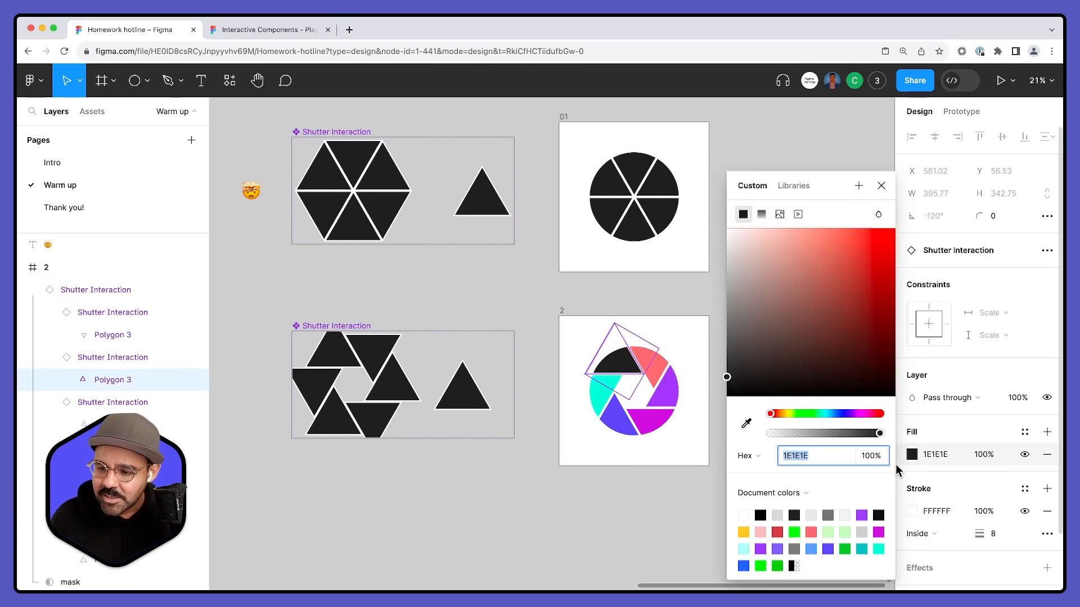
left_click(786, 414)
left_click_drag(785, 336, 847, 244)
left_click(684, 479)
- Preview the prototype from frame 01 and toggle between the black closed shutter and the colored open one
scroll(656, 422, "up", 2)
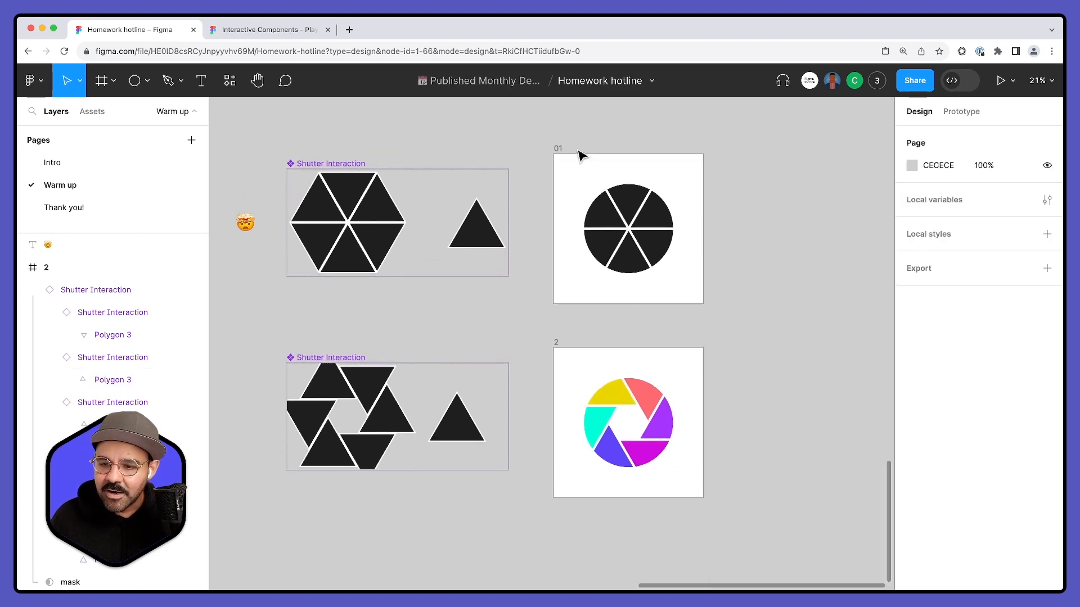
left_click(556, 150)
key("shift+space")
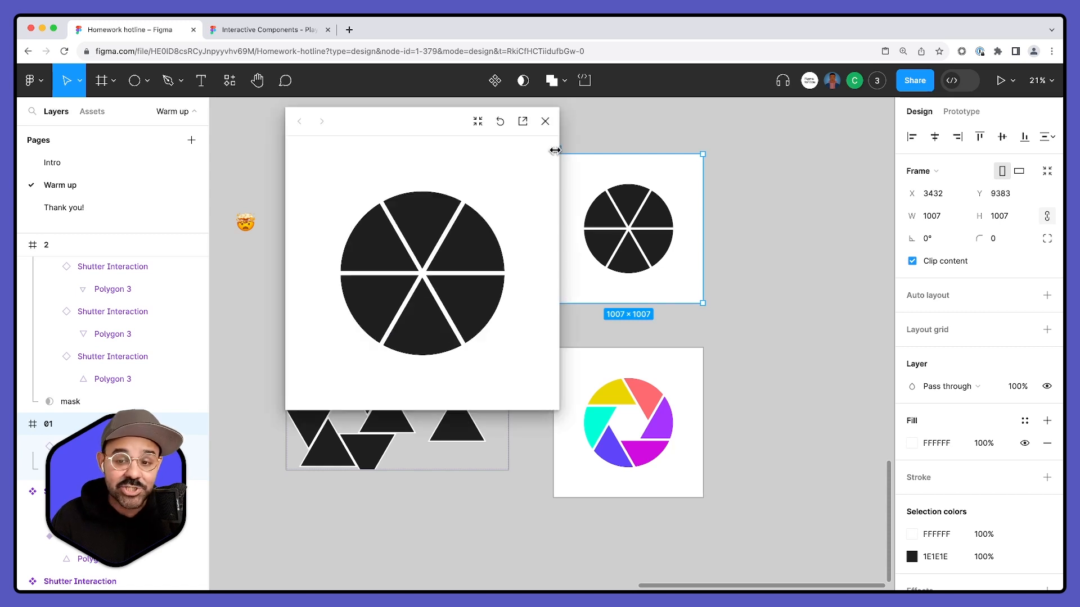
left_click(483, 285)
left_click(482, 287)
left_click(482, 287)
left_click(484, 286)
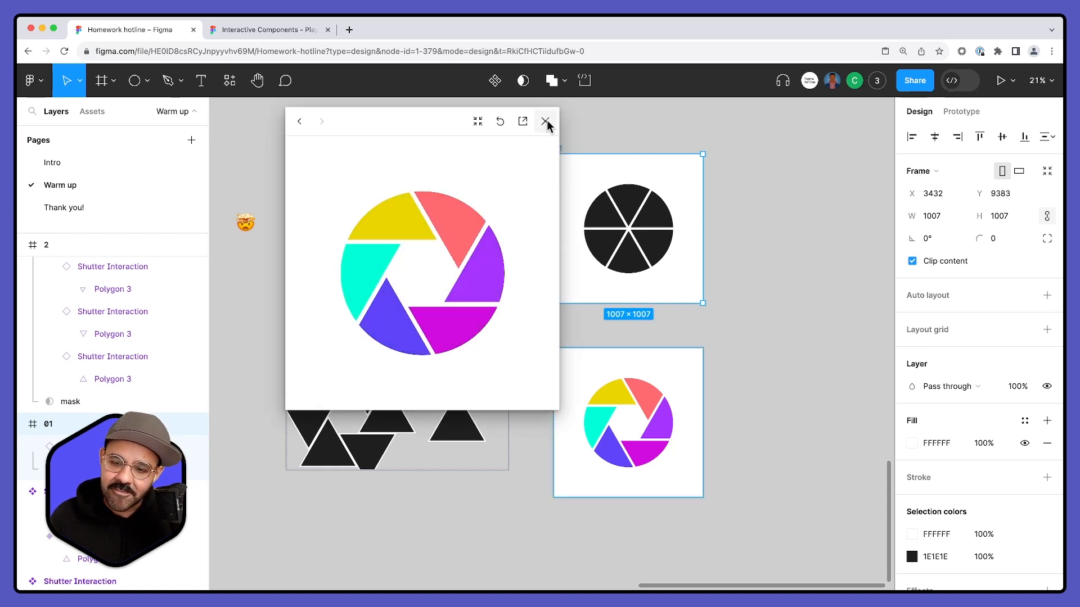
left_click(547, 121)
- Shift the polygon in the lower Triangle variant further left to about X -227.61 to widen the opening
left_click(462, 428, "super")
left_click_drag(462, 429, 449, 429)
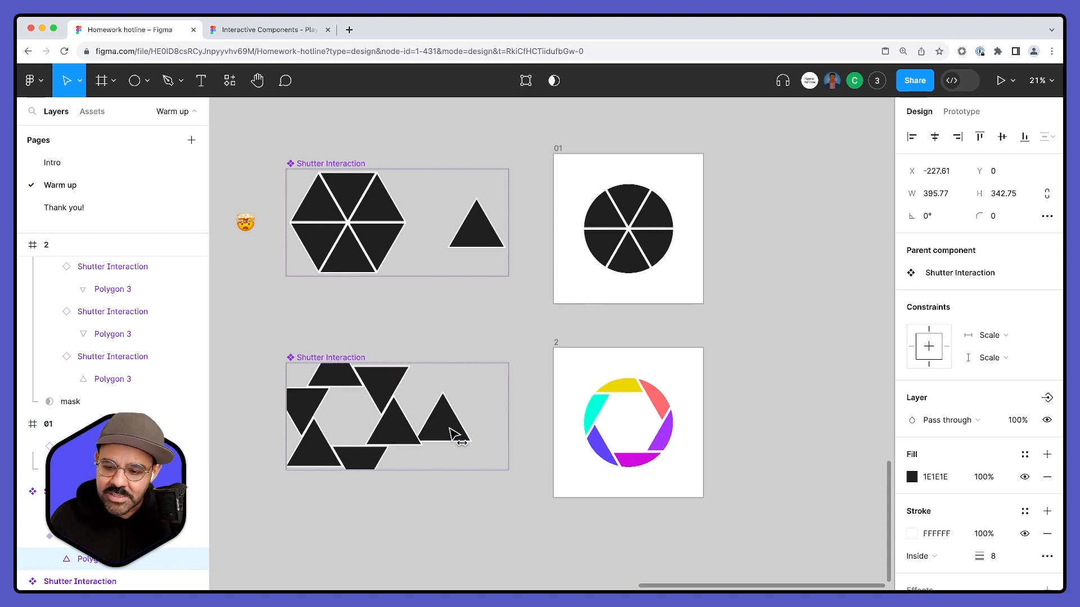
- Preview the prototype from frame 01, toggle the shutter between closed and open several times, and close the preview
left_click(557, 148)
key("shift+space")
left_click(415, 274)
left_click(420, 278)
left_click(445, 292)
left_click(446, 292)
left_click(448, 292)
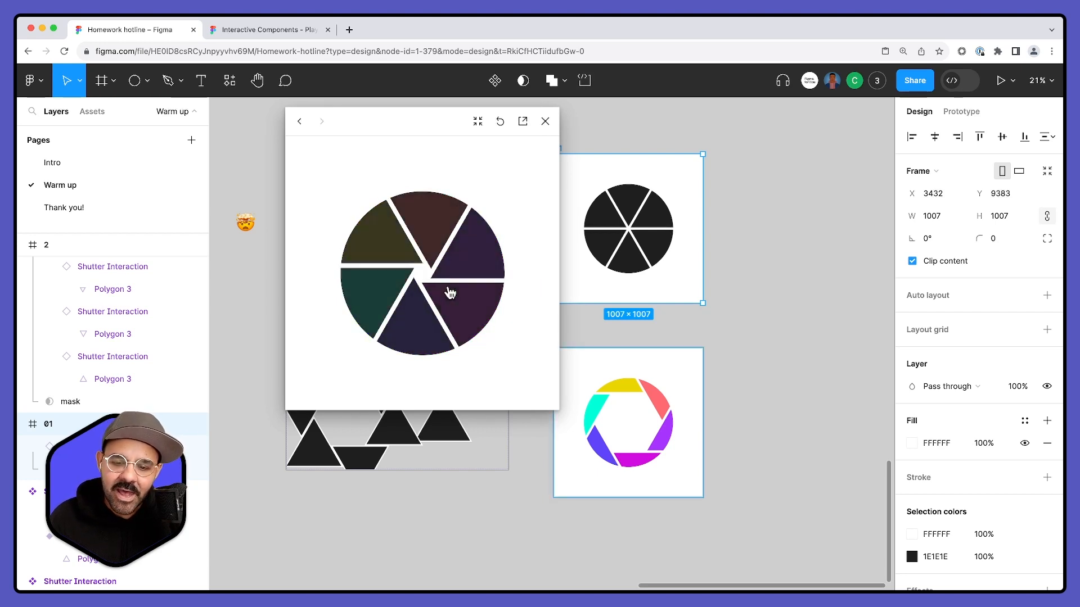
left_click(449, 291)
left_click(451, 290)
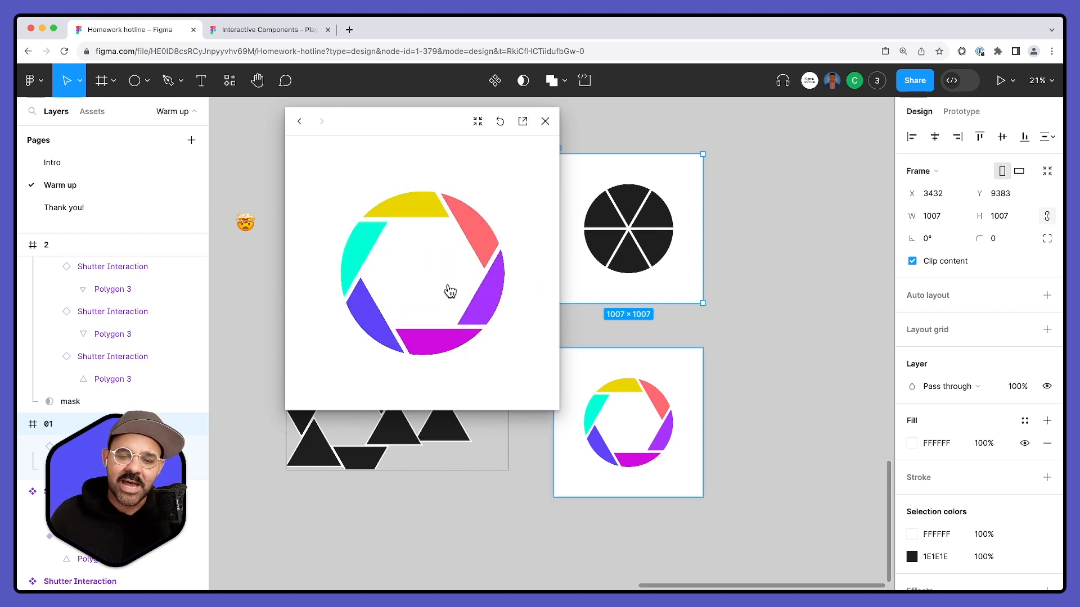
left_click(545, 121)
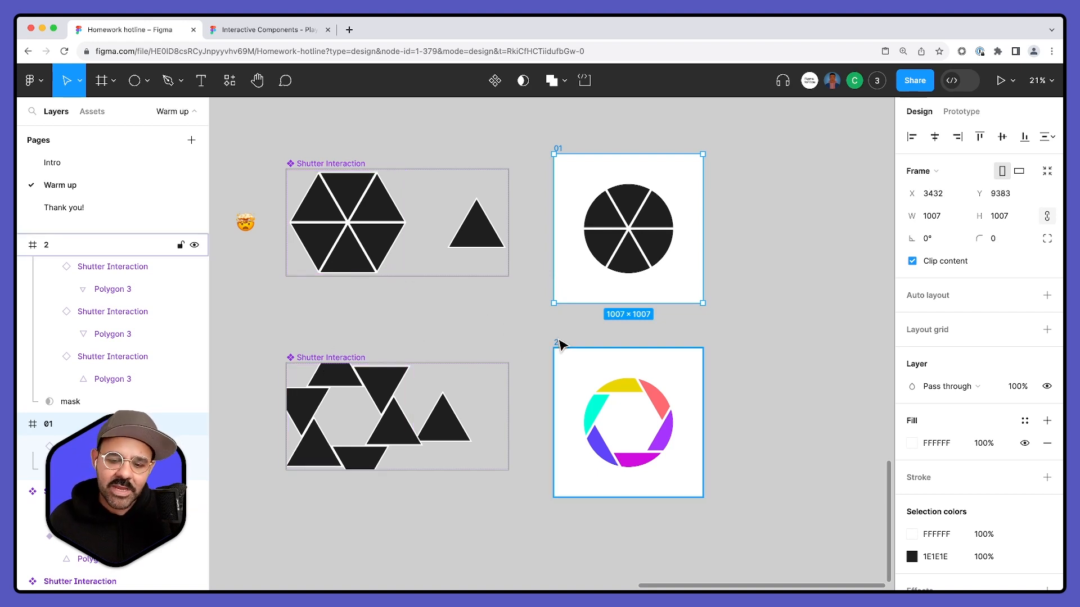
- Rename the lower shutter component set to "Shutter Interaction 2"
left_click(357, 361)
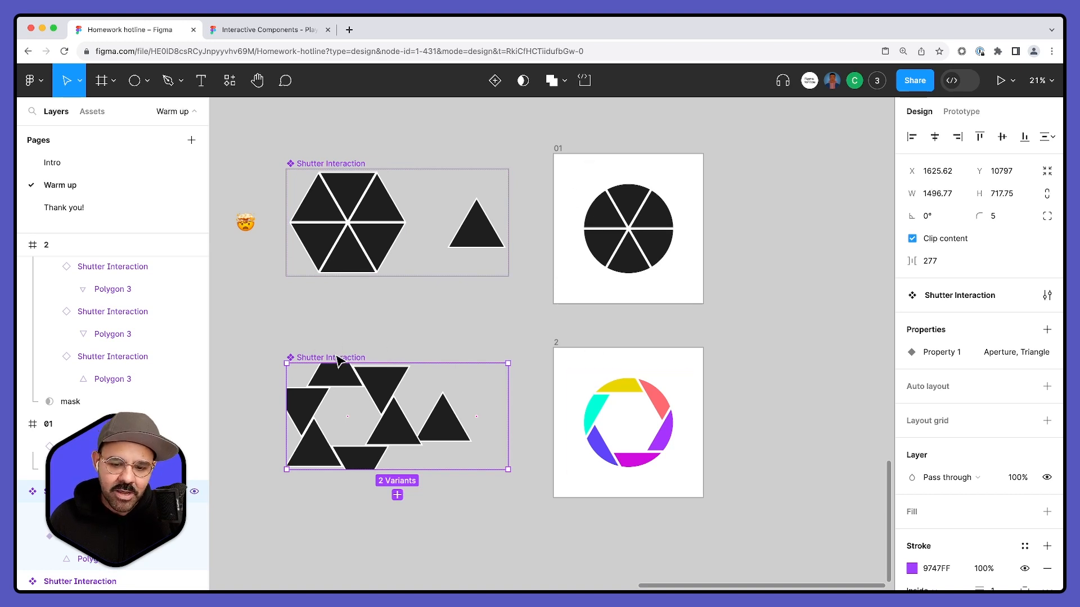
double_click(360, 359)
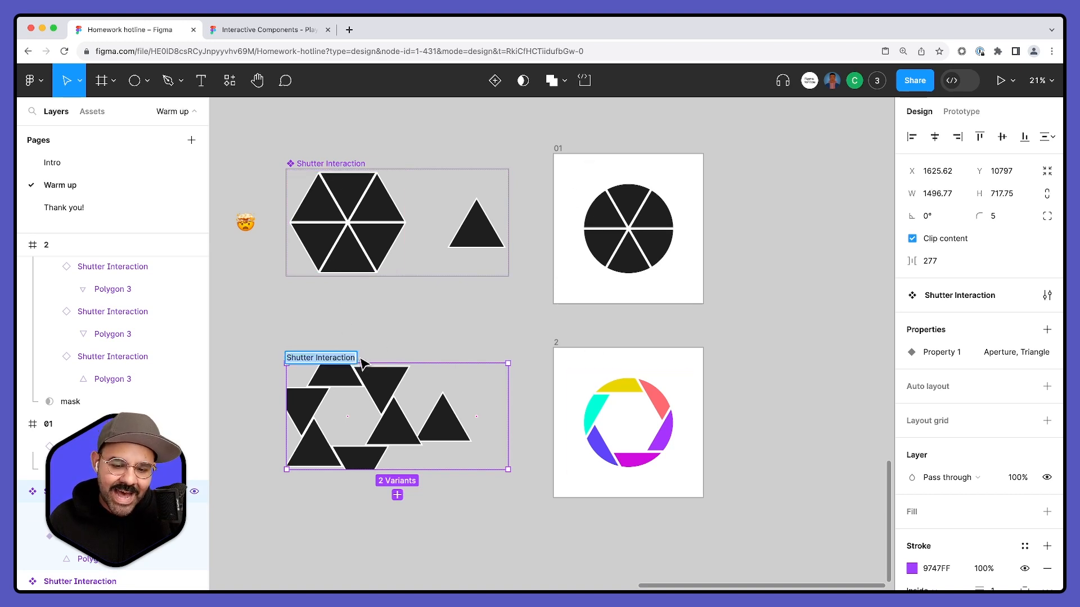
left_click(355, 357)
key("Return")
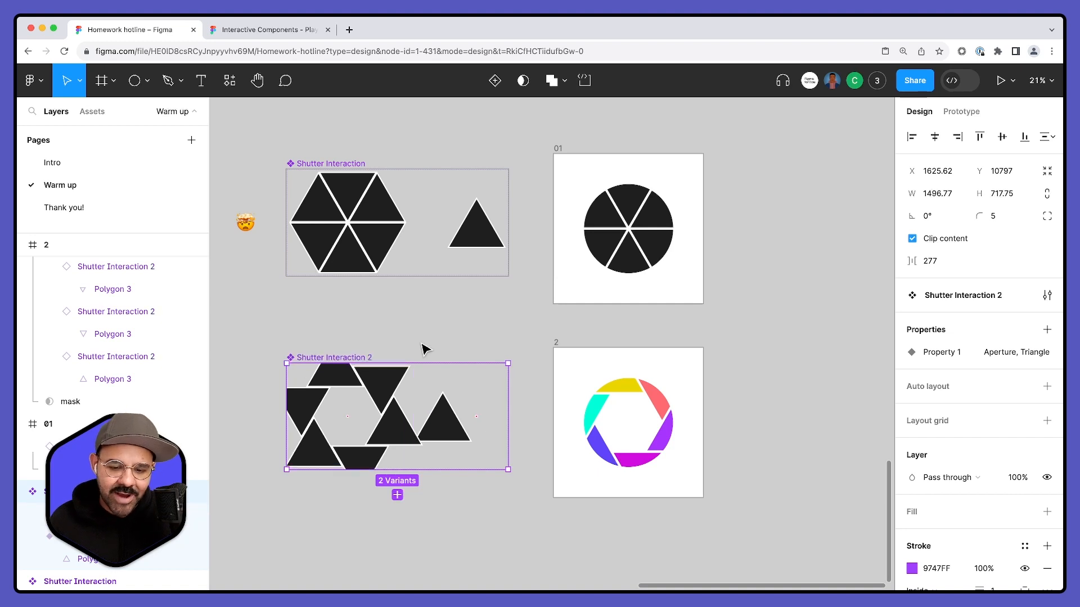
- Present the prototype from frame 01 in its own tab to check the shutter animation, and return to the design file
left_click(549, 202)
left_click(559, 150)
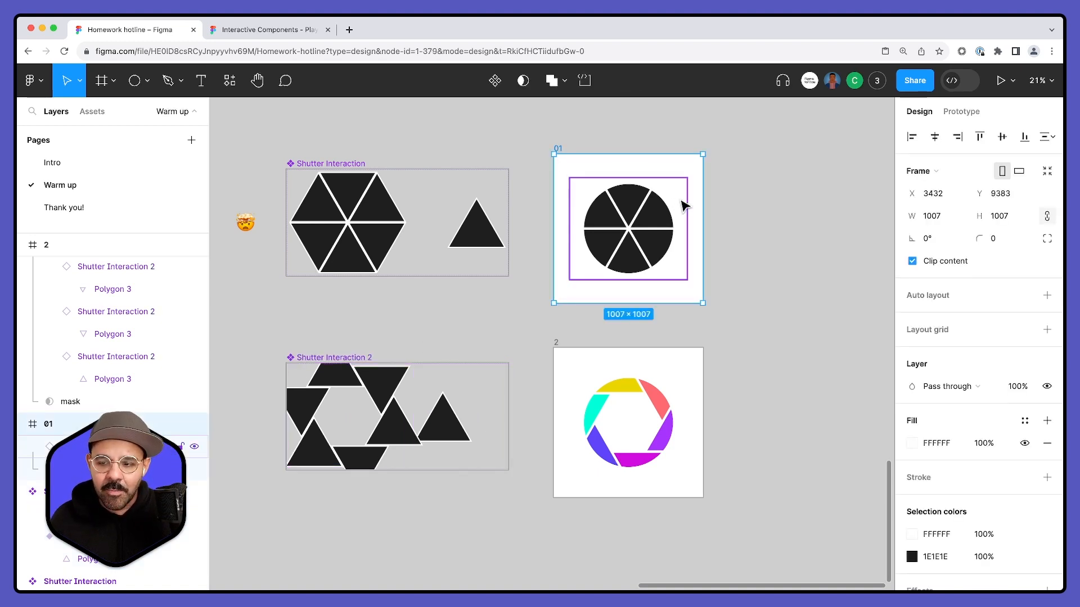
left_click(1000, 81)
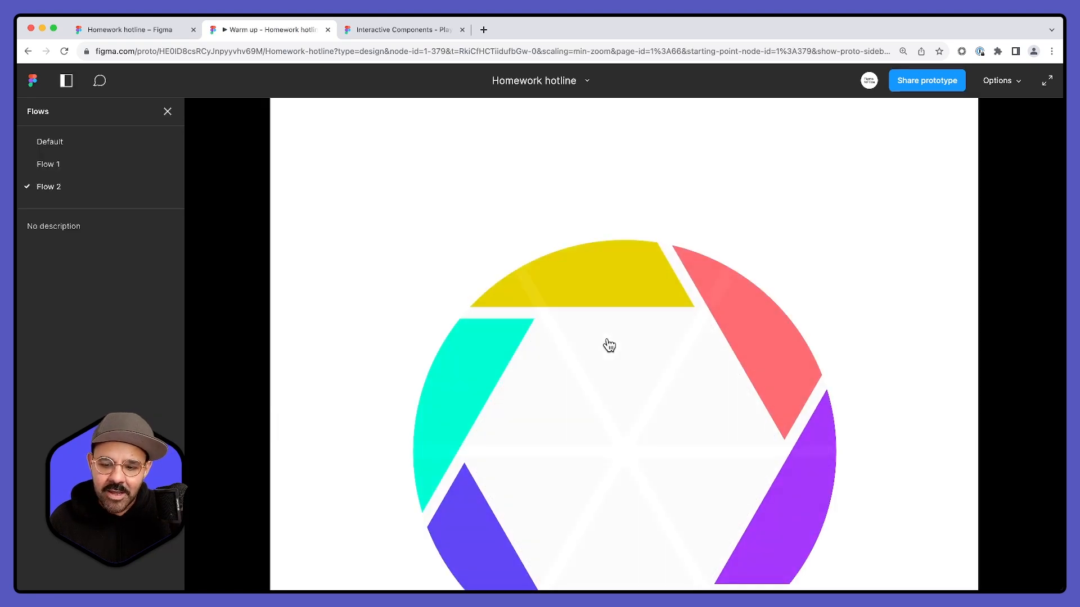
left_click(328, 30)
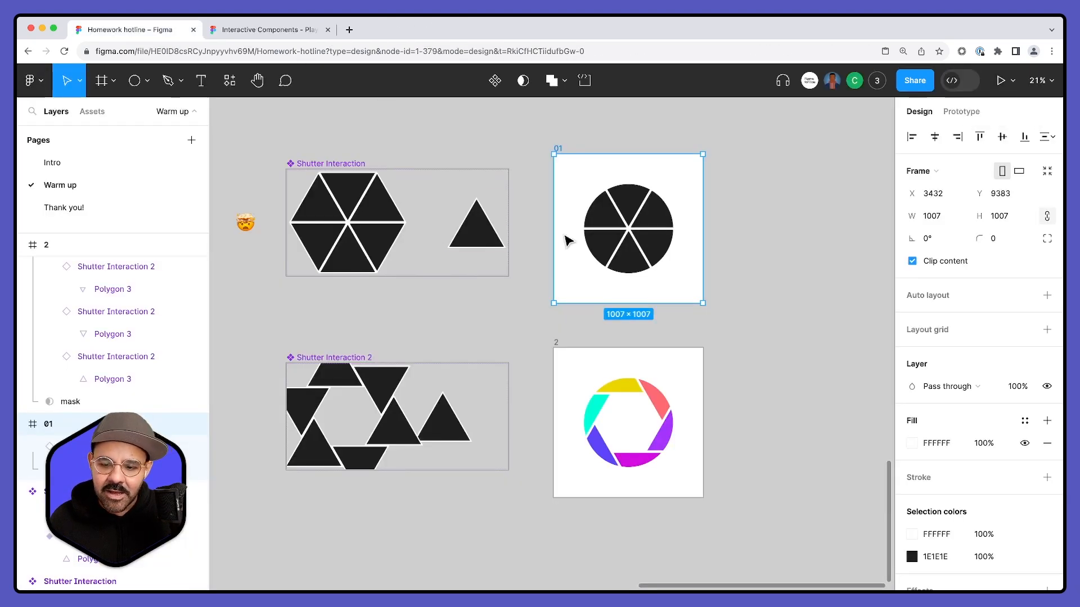
- Check the shutter animation in an inline preview started from frame 01, and close the preview
left_click(558, 147, "shift")
key("shift+space")
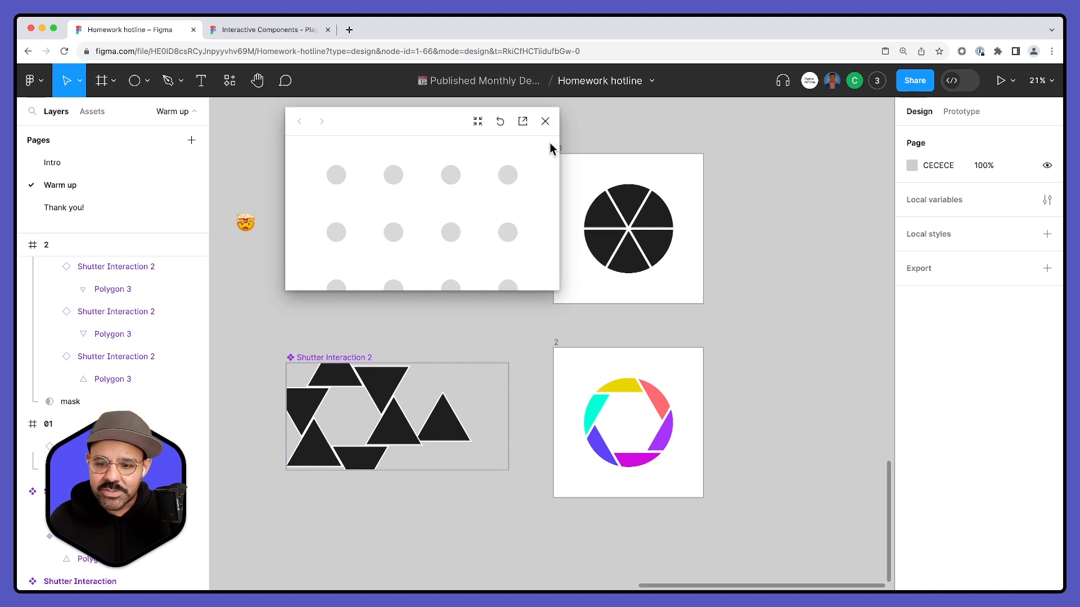
key("shift+space")
left_click(559, 150)
key("shift+space")
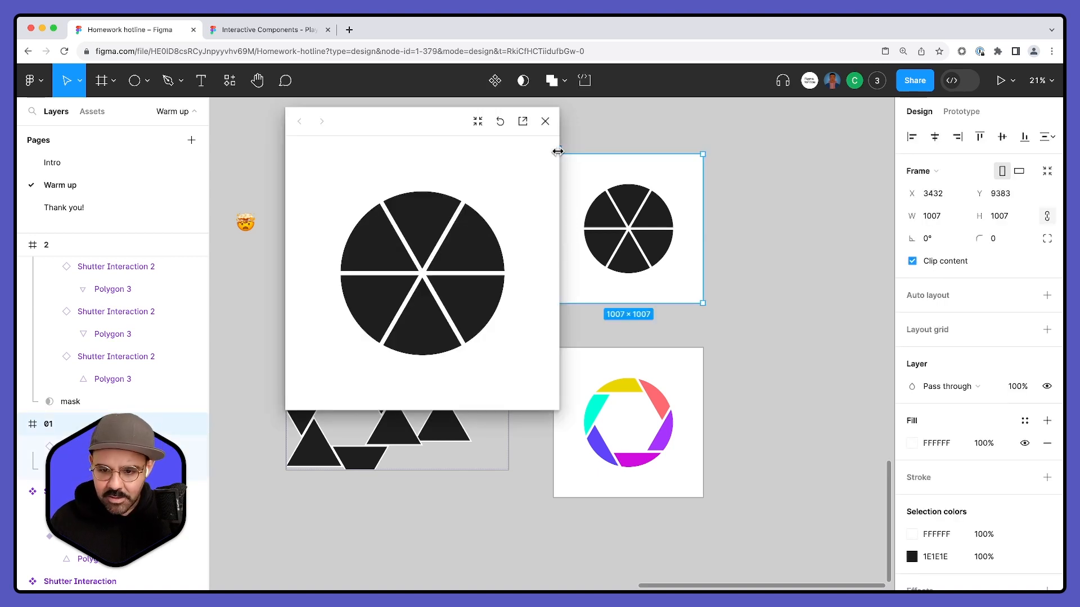
left_click(417, 257)
left_click(429, 293)
left_click(430, 289)
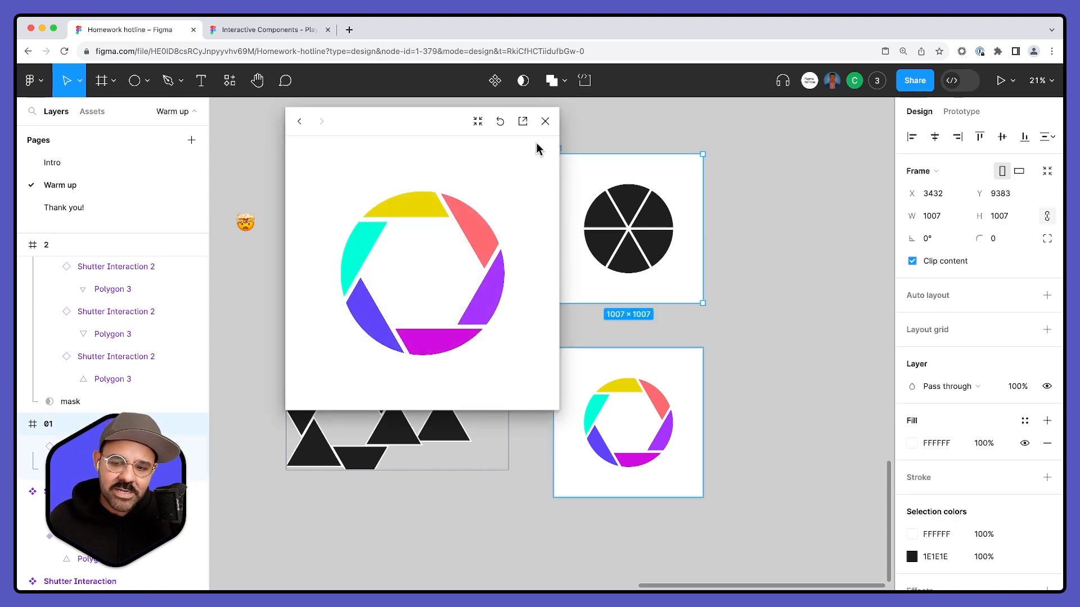
left_click(544, 121)
- Remove the "2" from the lower component set's name so it reads "Shutter Interaction"
left_click(361, 357)
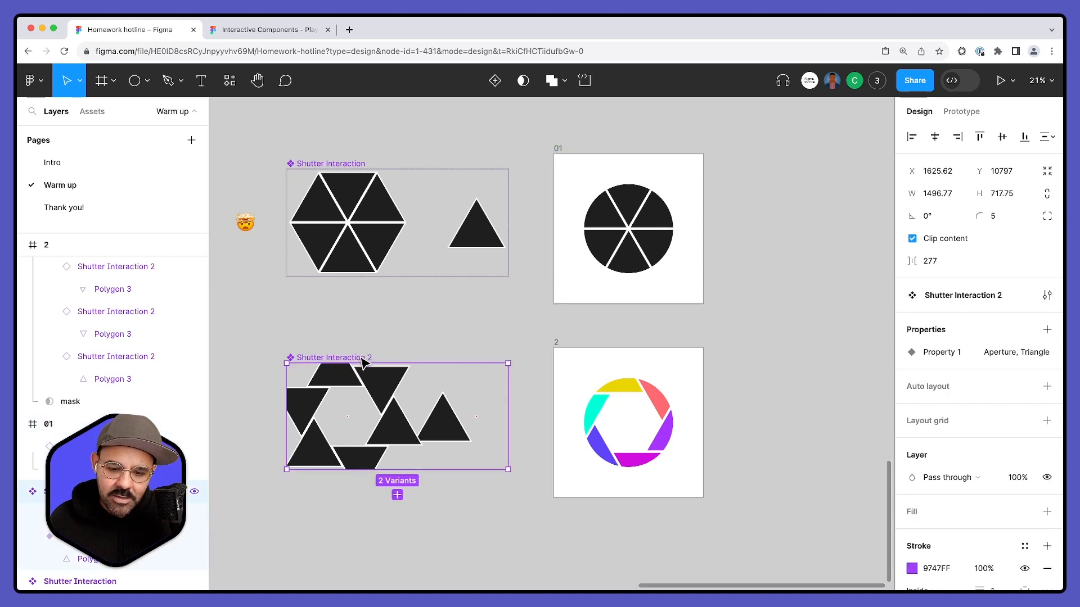
double_click(363, 357)
left_click(355, 357)
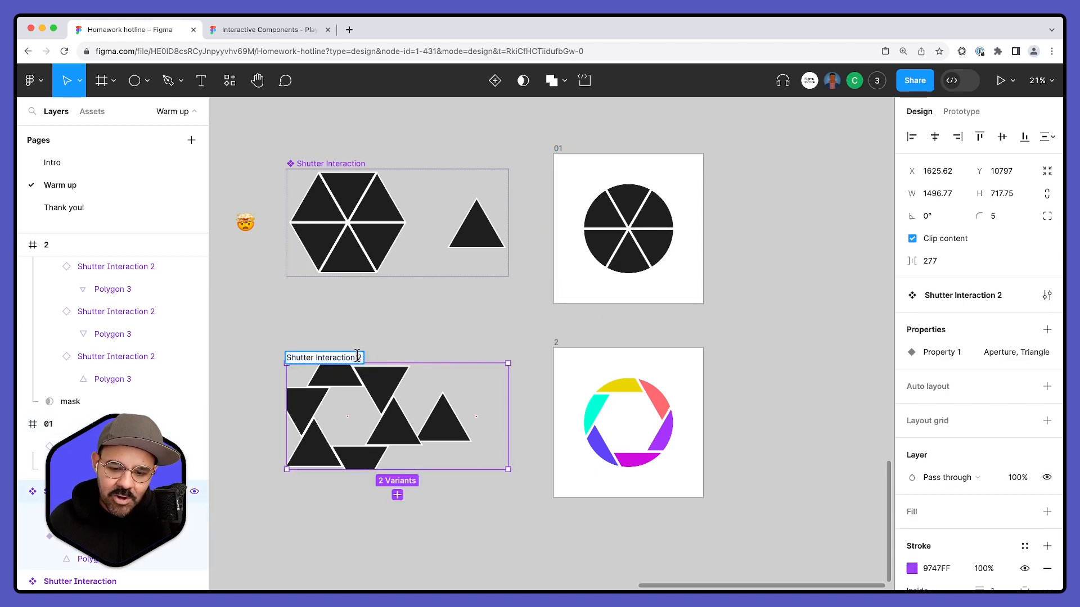
key("BackSpace")
key("Return")
left_click(431, 321)
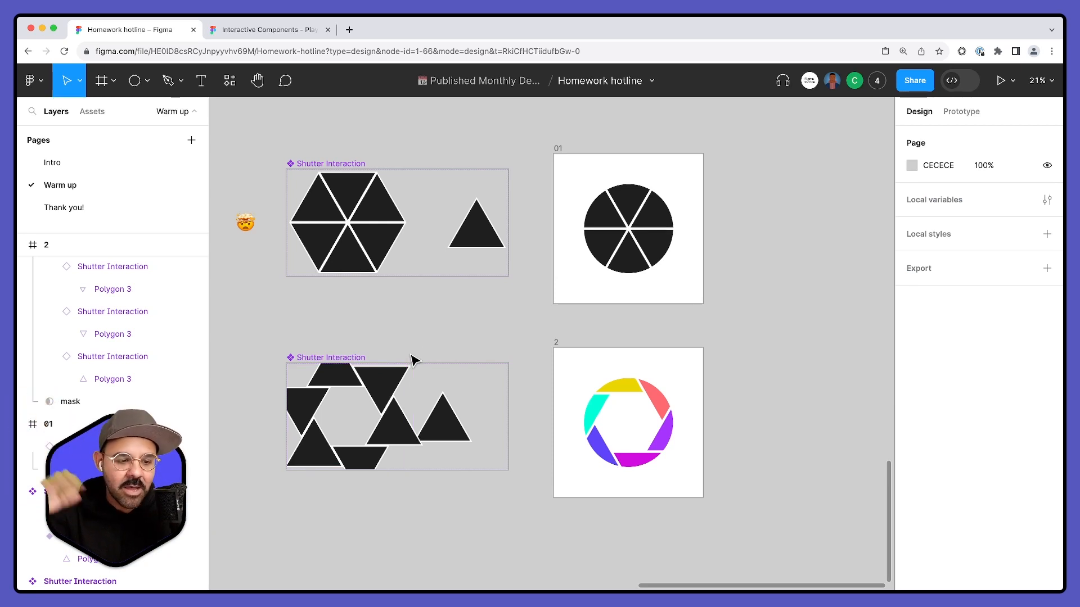
- Rotate the polygon in the lower Triangle variant to 75°
scroll(482, 308, "down", 5)
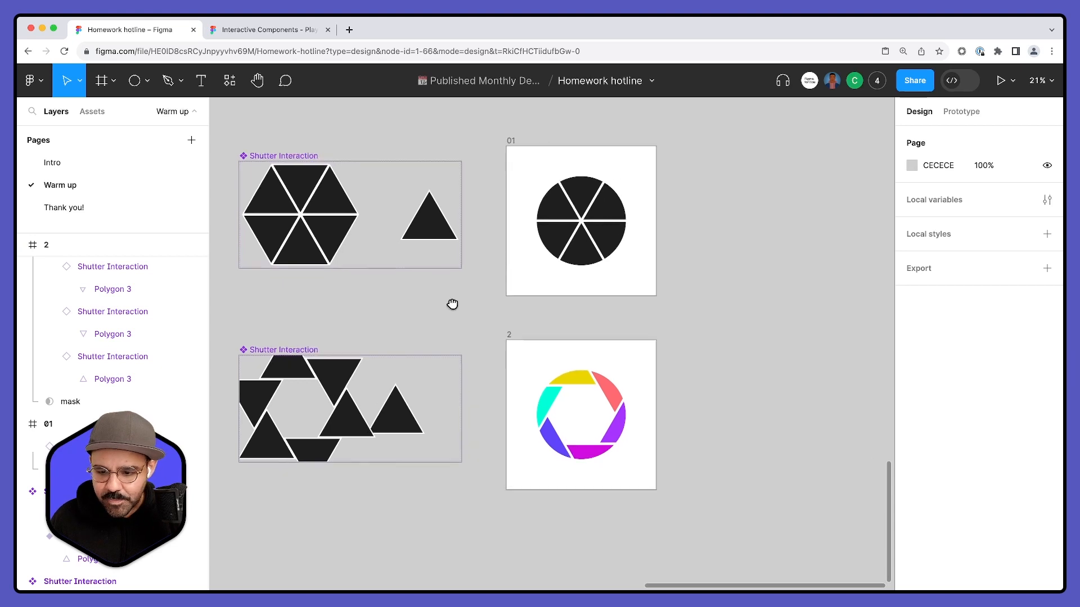
scroll(531, 278, "down", 2)
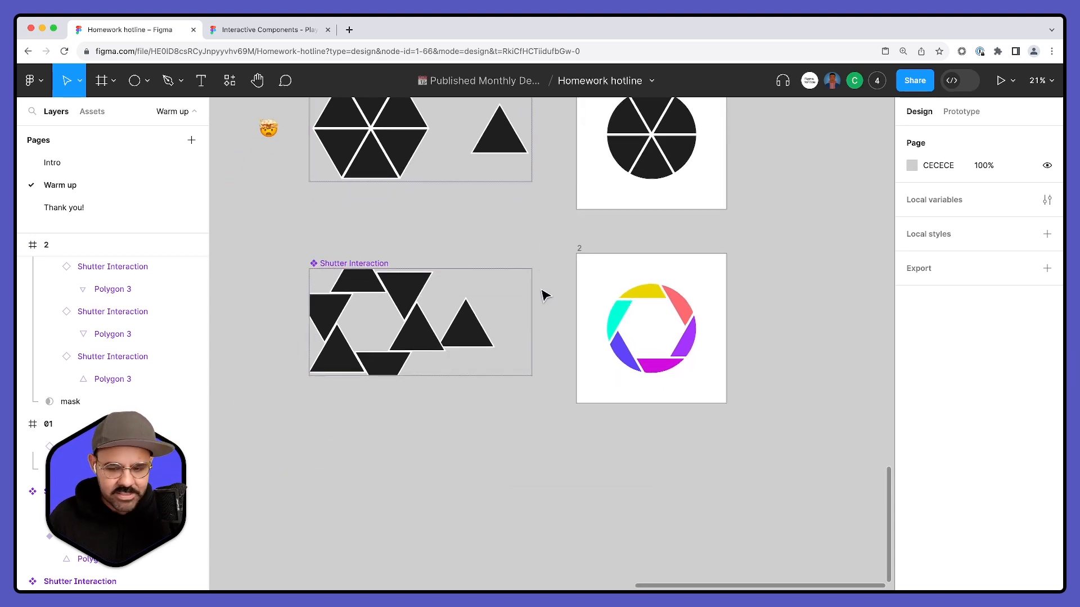
scroll(548, 263, "up", 6)
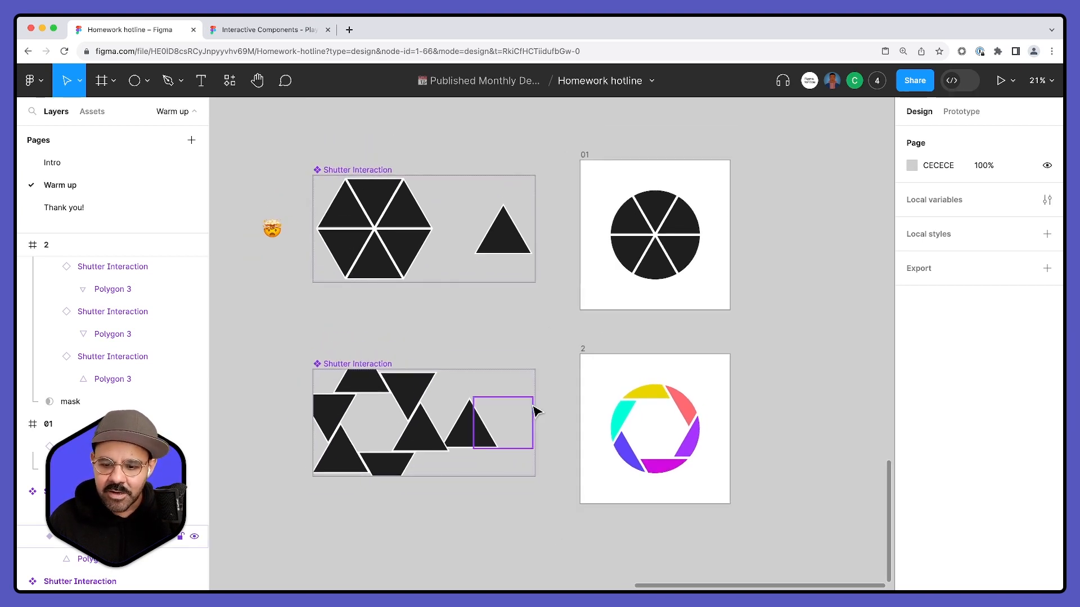
left_click(476, 432)
left_click_drag(501, 391, 449, 375)
key("super+z")
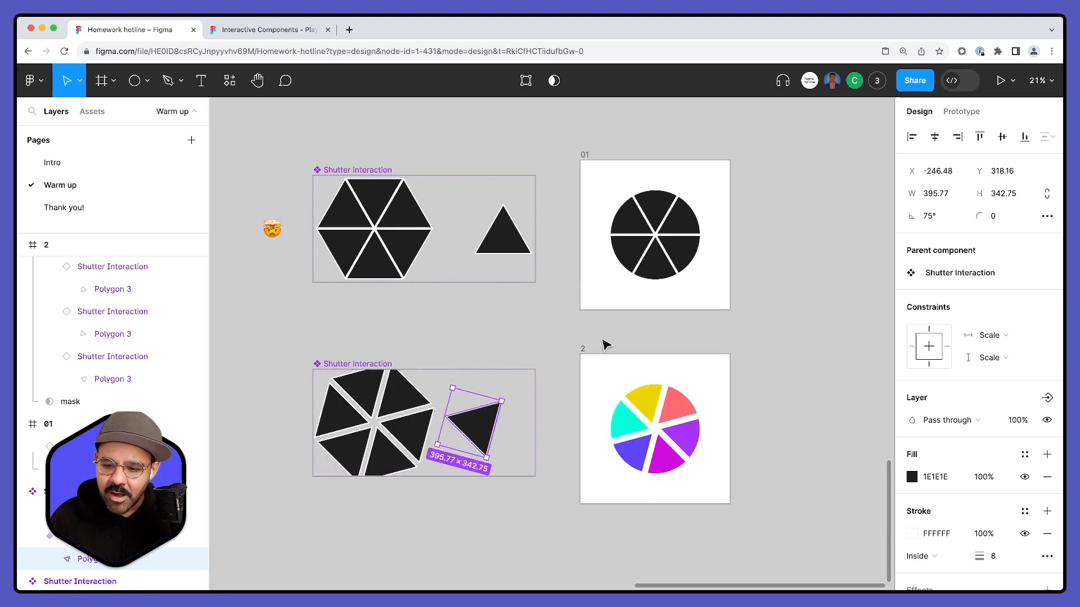
- Preview the rotated-blade shutter from frame 01, toggle its animation repeatedly, and close the preview
left_click(587, 156)
key("shift+space")
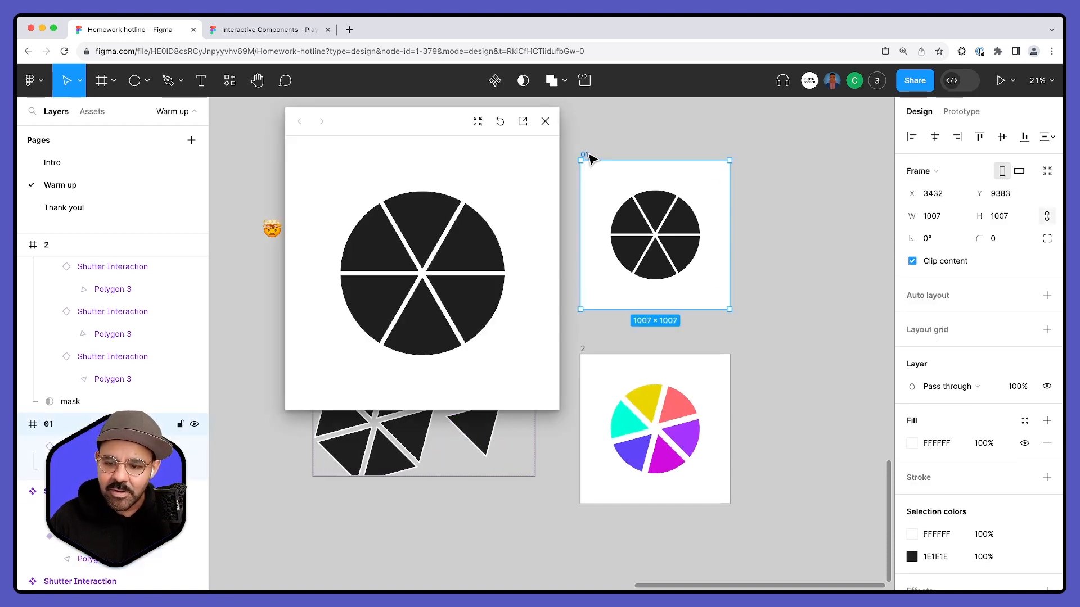
left_click(434, 300)
left_click(435, 301)
left_click(435, 300)
left_click(434, 301)
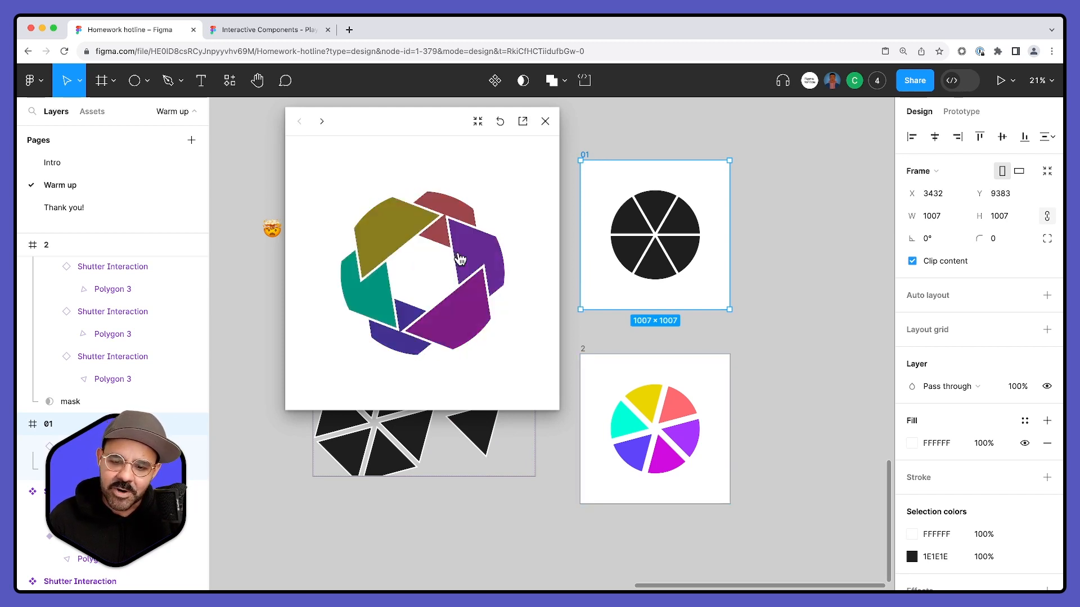
left_click(545, 123)
- Undo the rotation of the polygon in the lower Triangle variant and clear the selection
key("super+z")
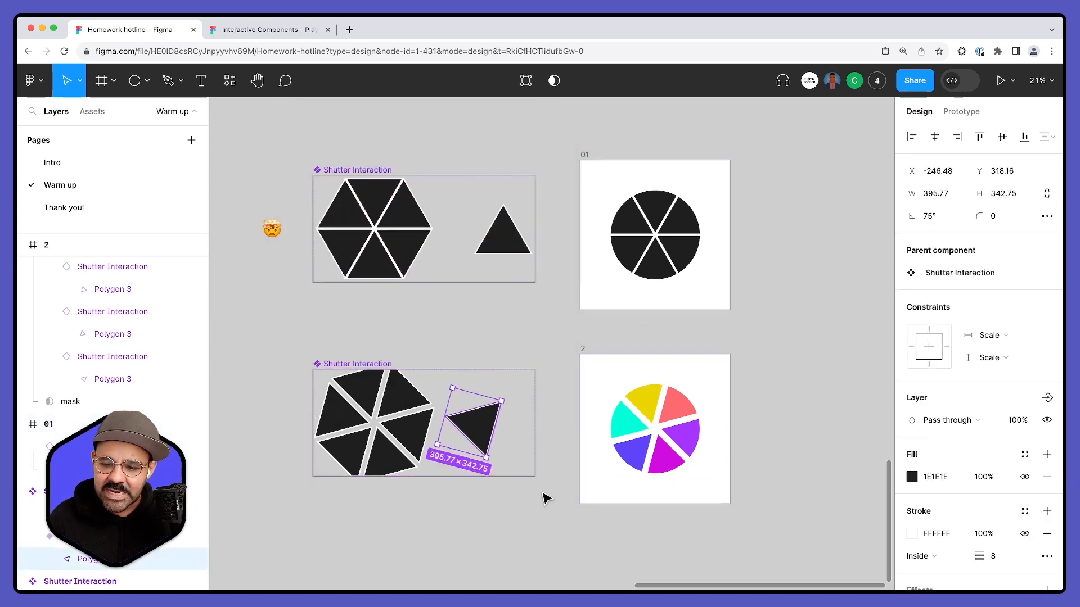
key("super+z")
left_click(544, 500)
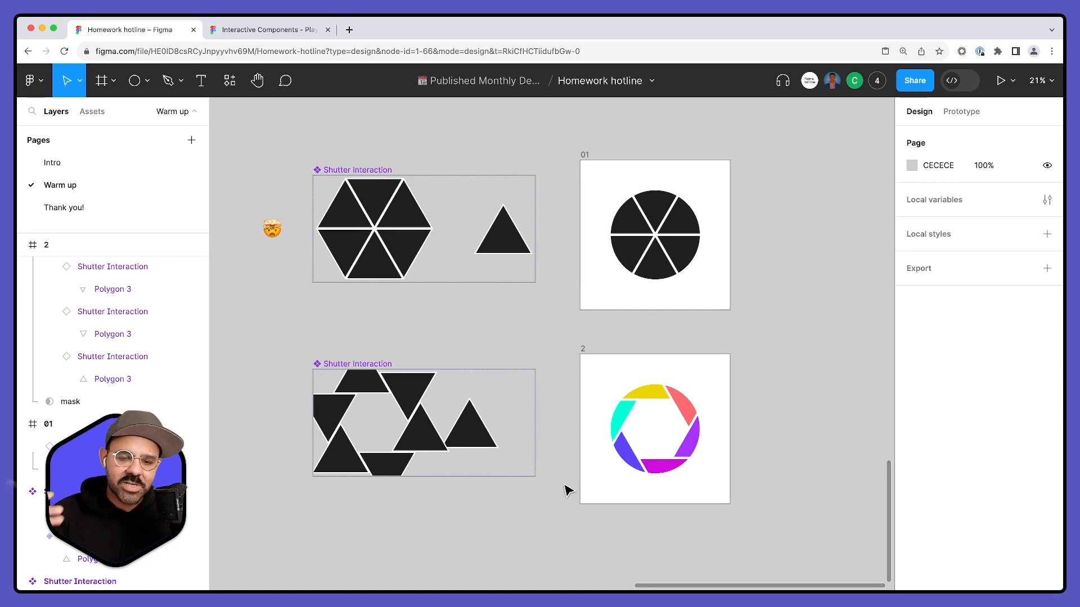
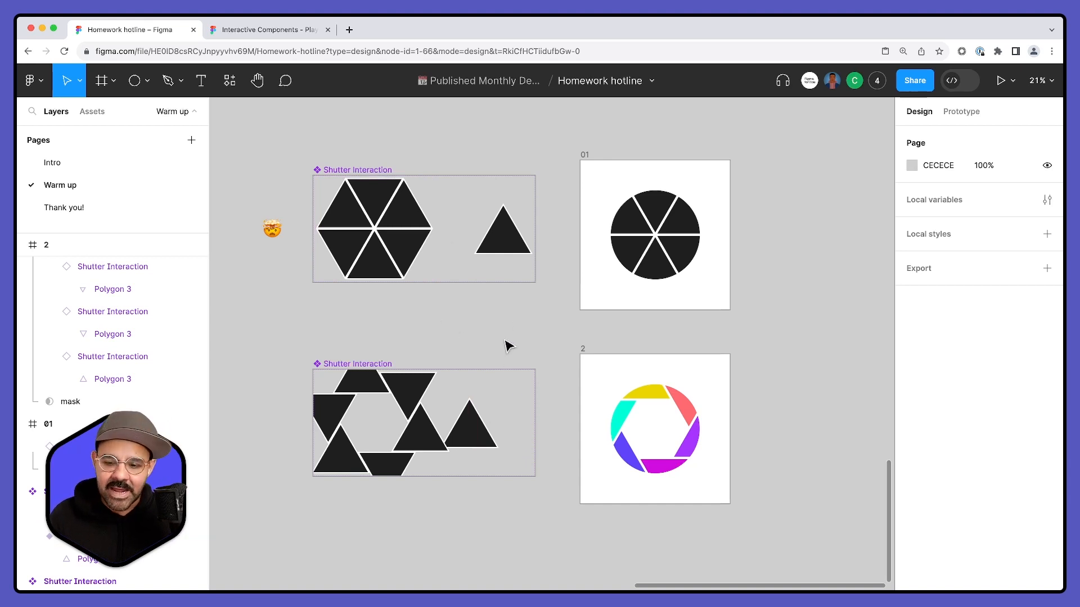
scroll(559, 434, "down", 2)
scroll(559, 434, "right", 1)
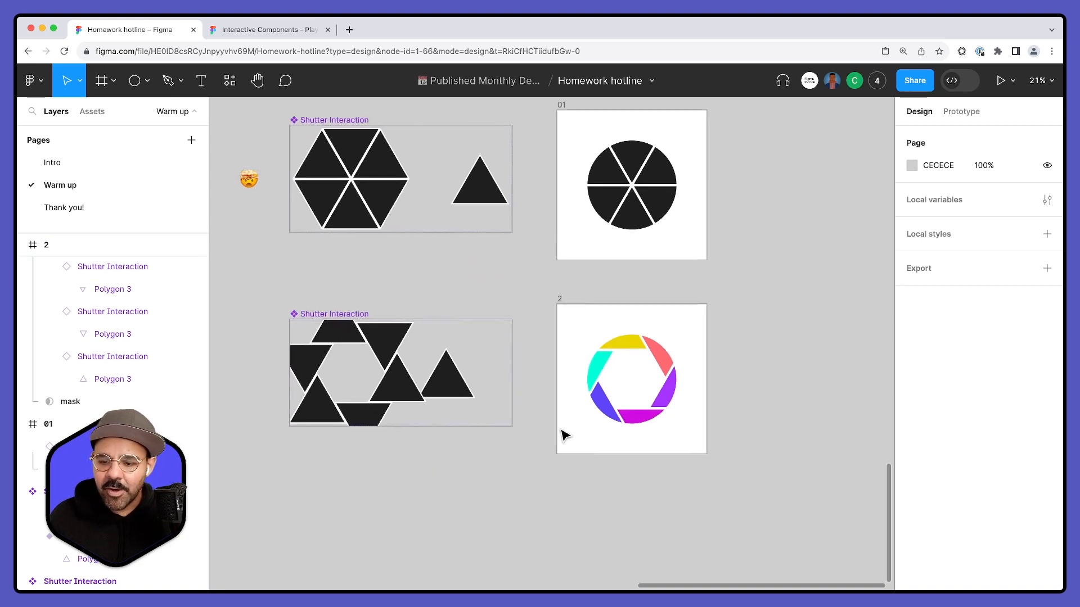
left_click(559, 297)
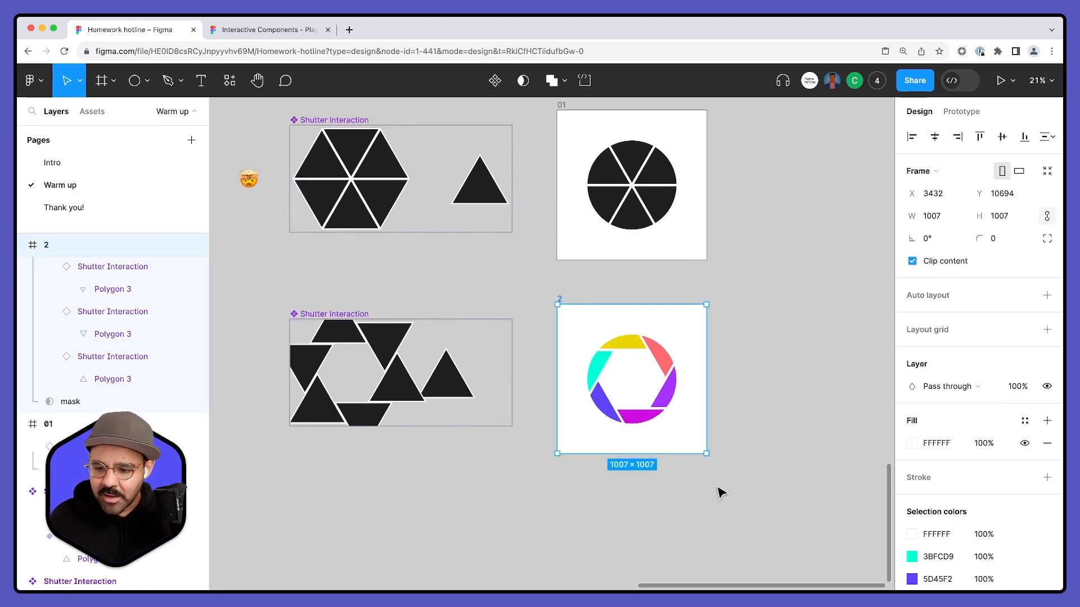
left_click_drag(705, 453, 737, 483)
key("super+z")
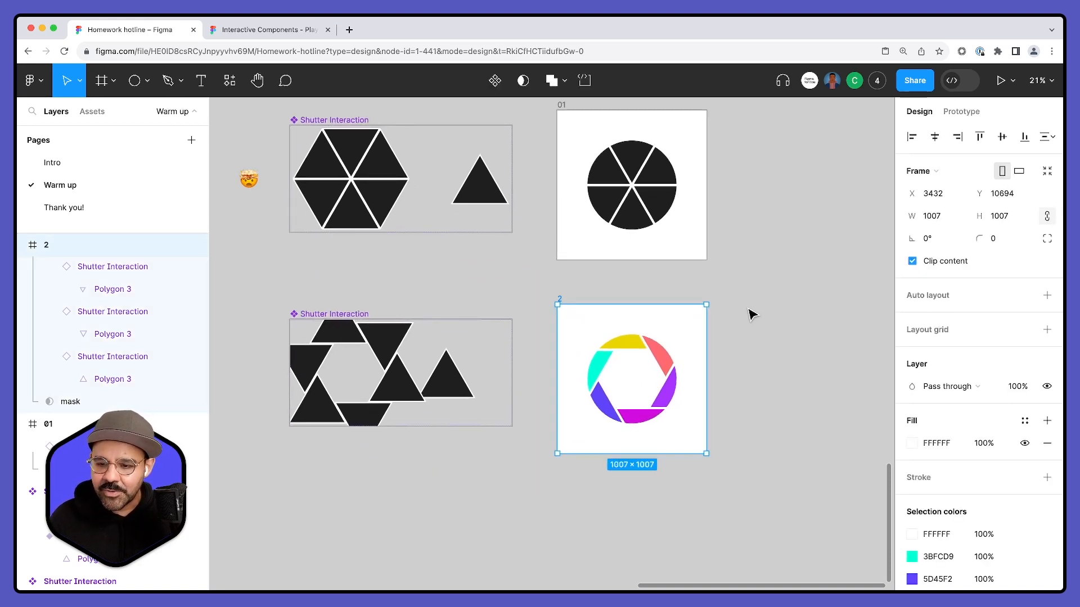
left_click_drag(743, 266, 745, 335)
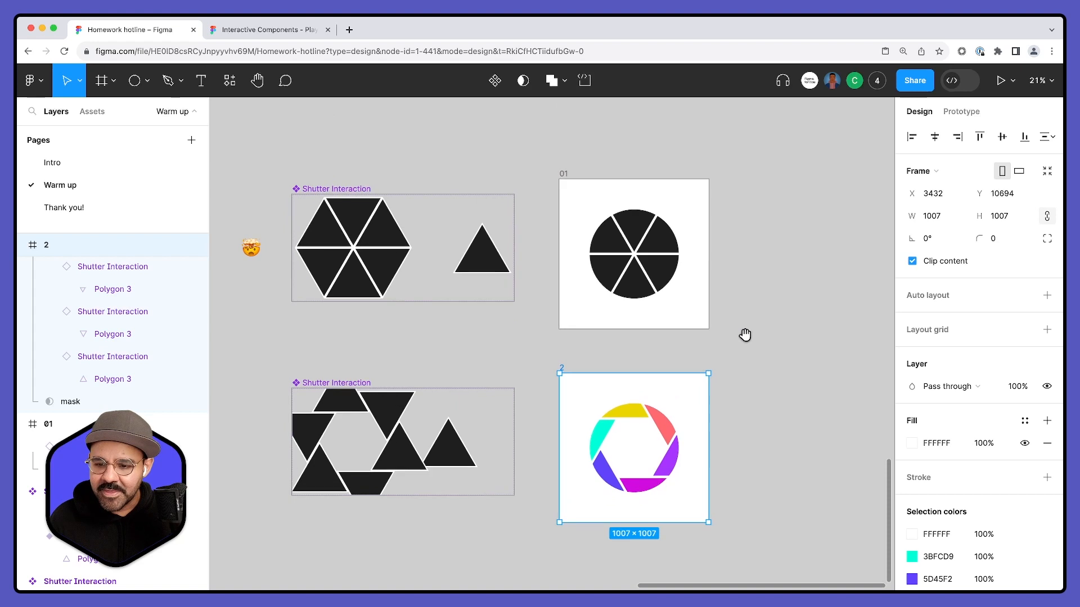
- Open the creator's Figma Community profile in a new browser tab and bring up the Aperture Dragging Interaction file page
left_click(349, 31)
type("figma.com/@m")
key("Return")
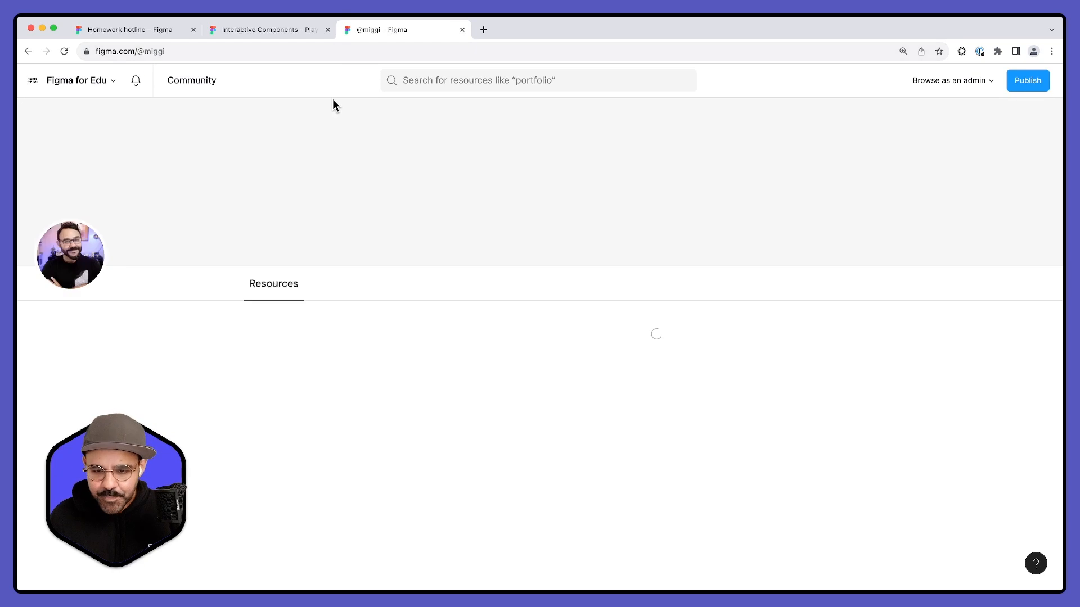
scroll(319, 288, "down", 20)
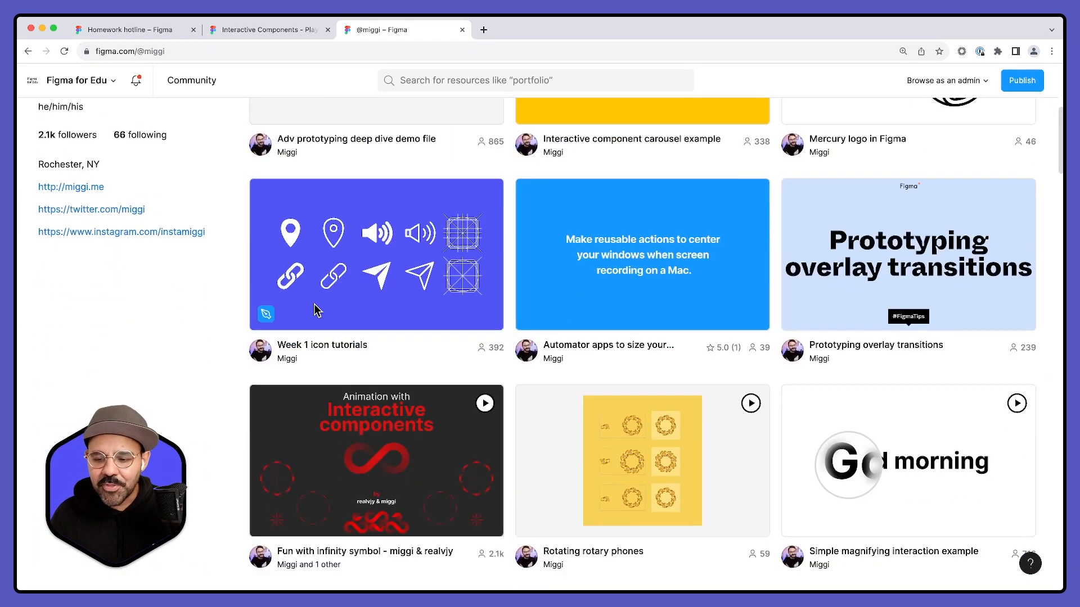
scroll(315, 314, "down", 15)
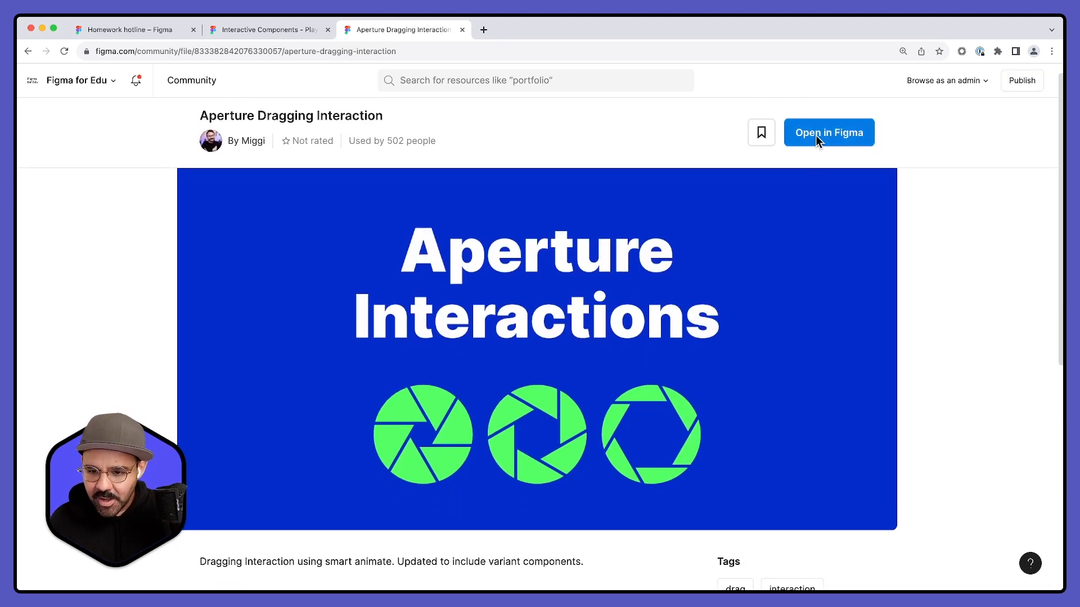
scroll(561, 350, "down", 2)
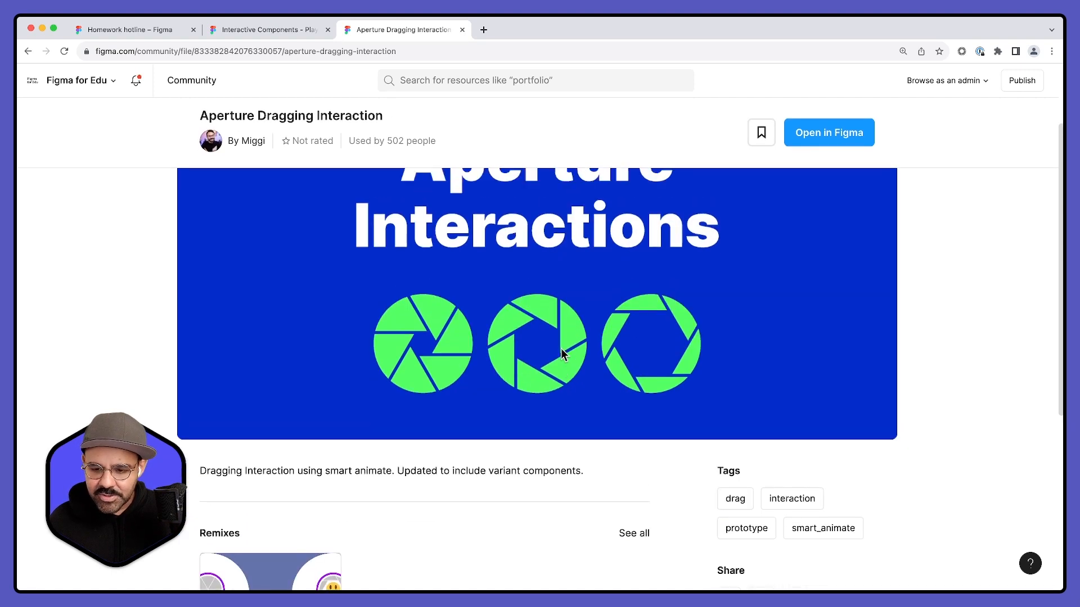
scroll(561, 350, "up", 1)
- Reload the page at a smaller zoom, open a copy of the Aperture file in External teams, and close the community page
left_click(482, 59)
key("super+a")
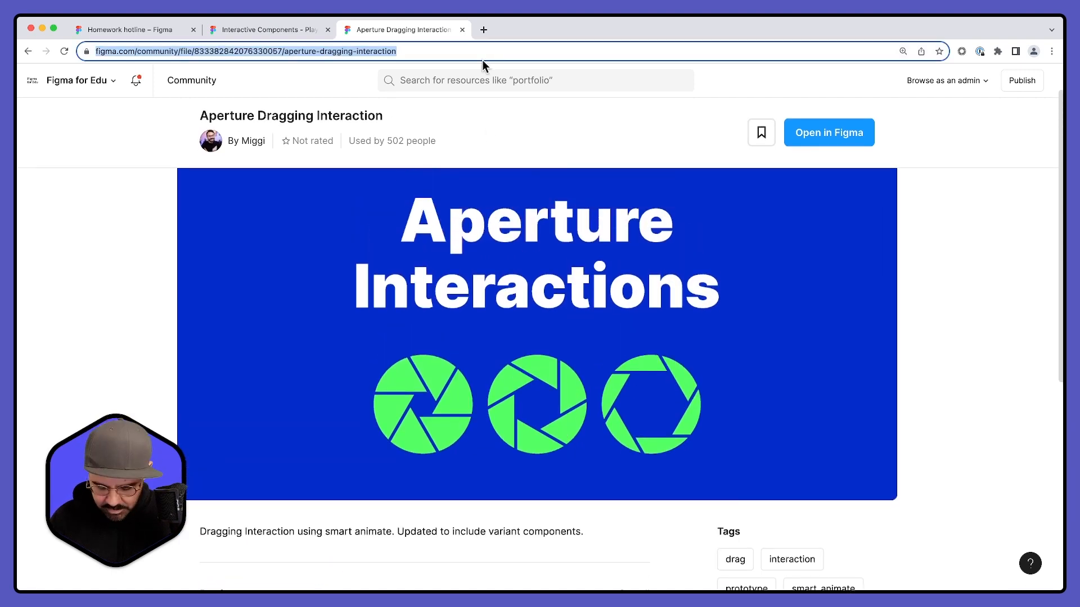
key("super+minus")
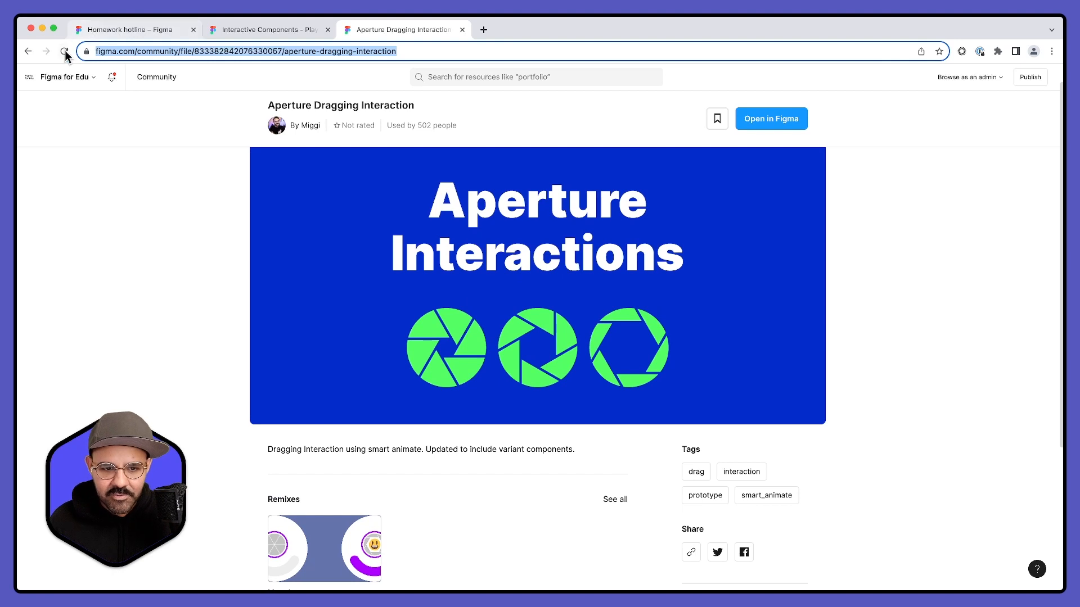
left_click(65, 52)
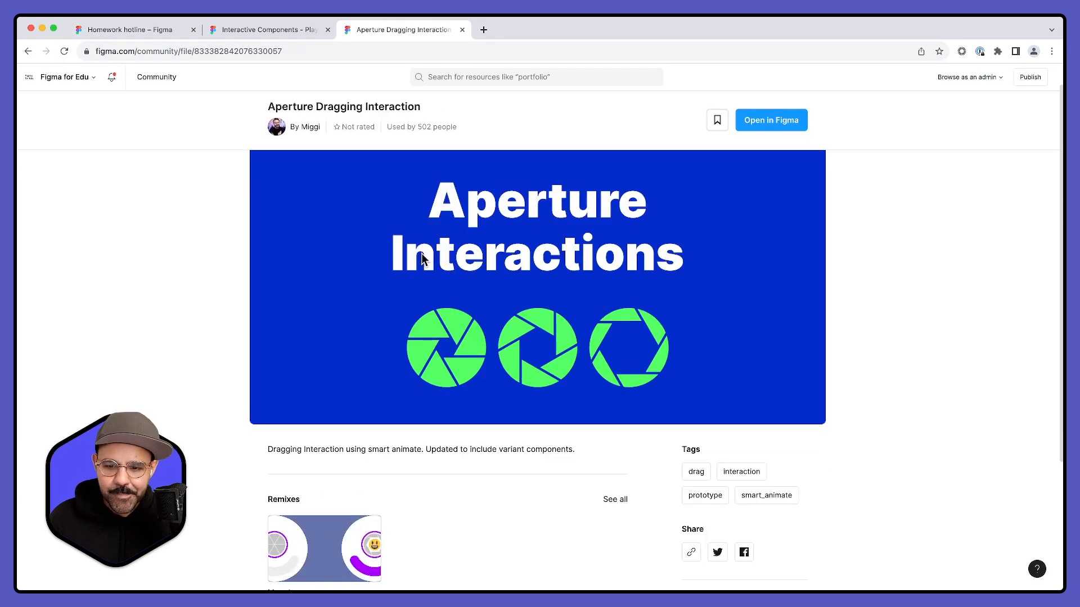
left_click(763, 131)
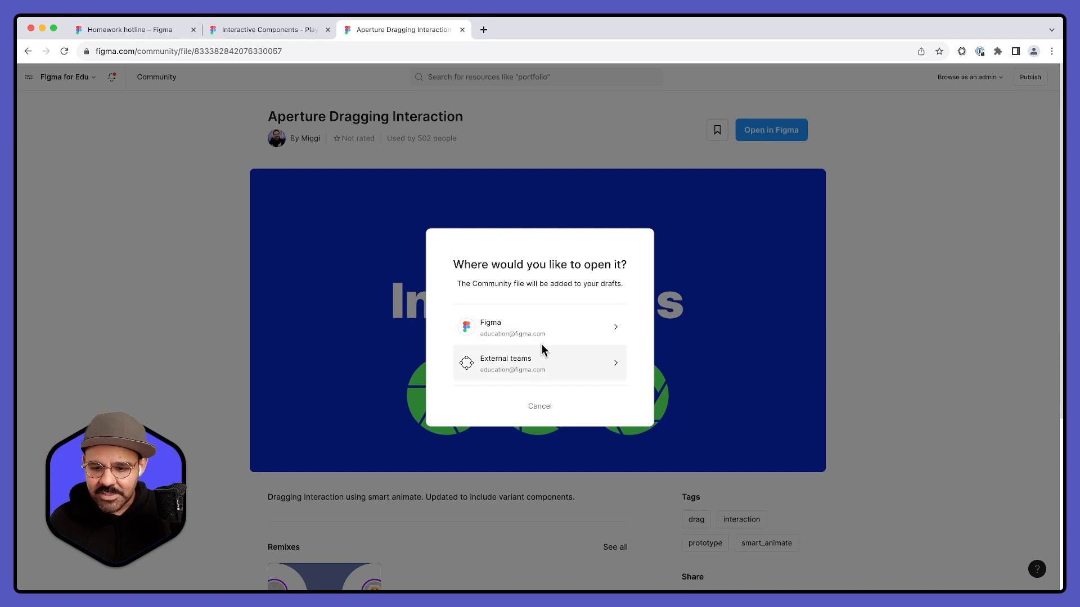
left_click(535, 365)
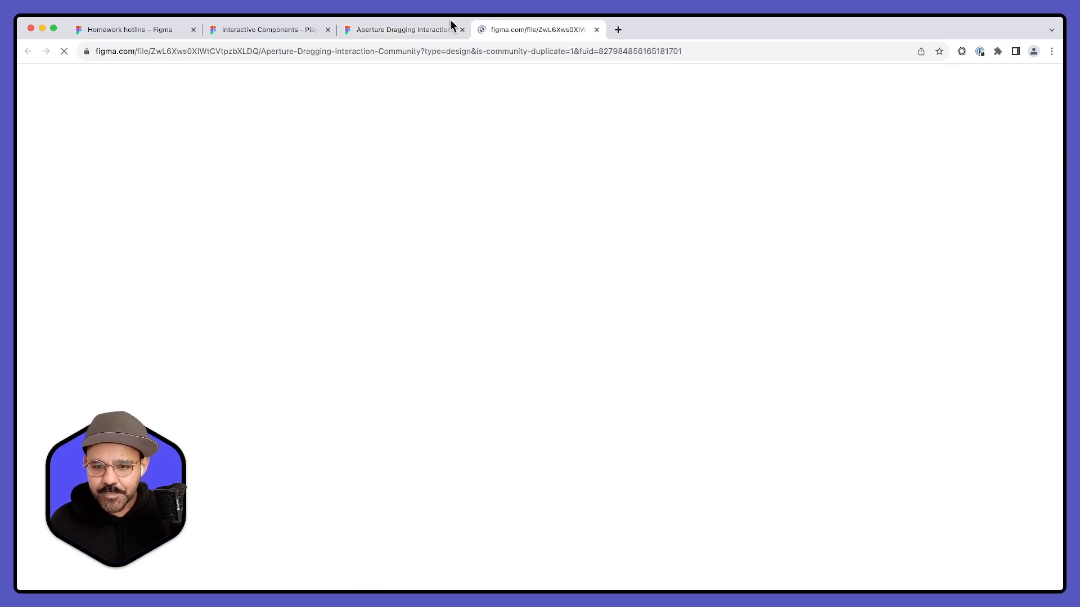
left_click(462, 29)
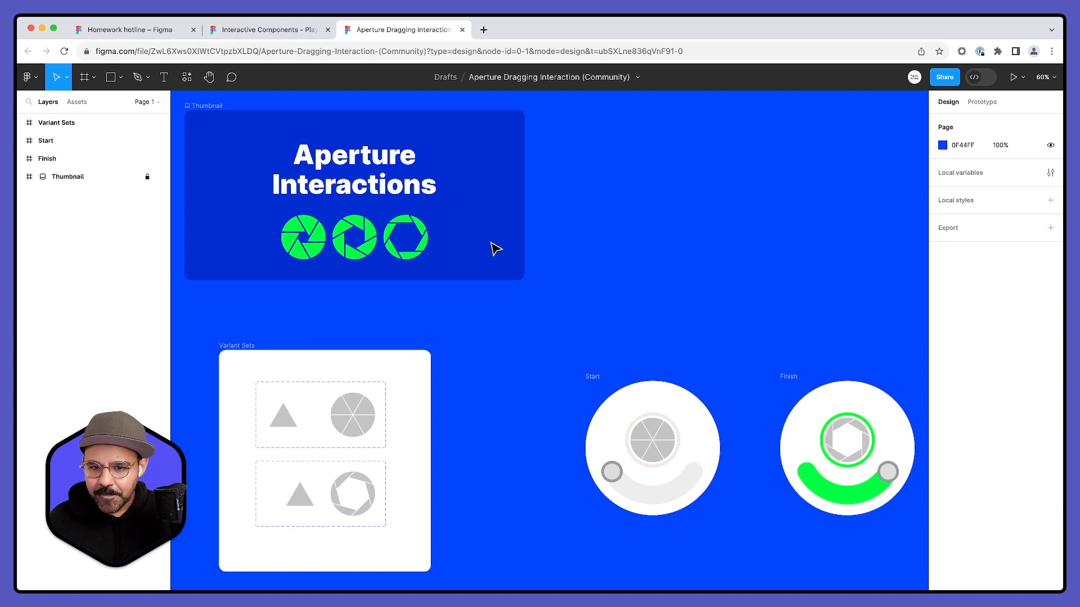
- Copy the Start and Finish frames from the Aperture file into the Homework hotline file, below the shutter frames on the Warm up page
scroll(495, 248, "down", 2)
left_click_drag(610, 292, 517, 255)
left_click_drag(447, 298, 829, 495)
left_click(168, 31)
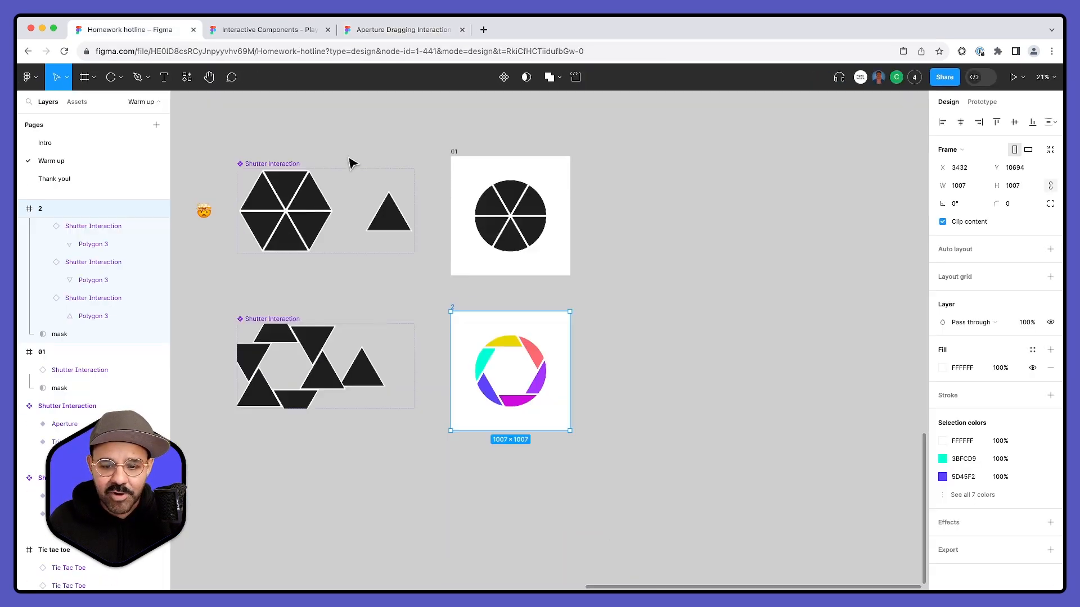
left_click(656, 275)
scroll(632, 309, "down", 5)
key("super+v")
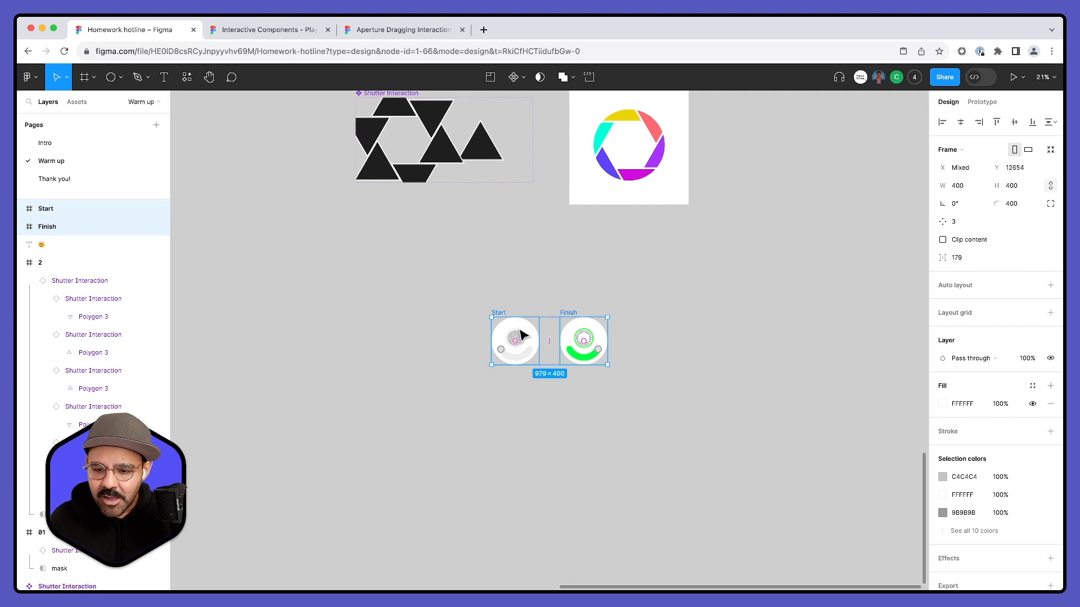
- Present the prototype from the Start frame, slide the round knob along its curved track, and return to the design file
scroll(537, 372, "up", 6)
left_click(546, 400)
left_click(397, 202)
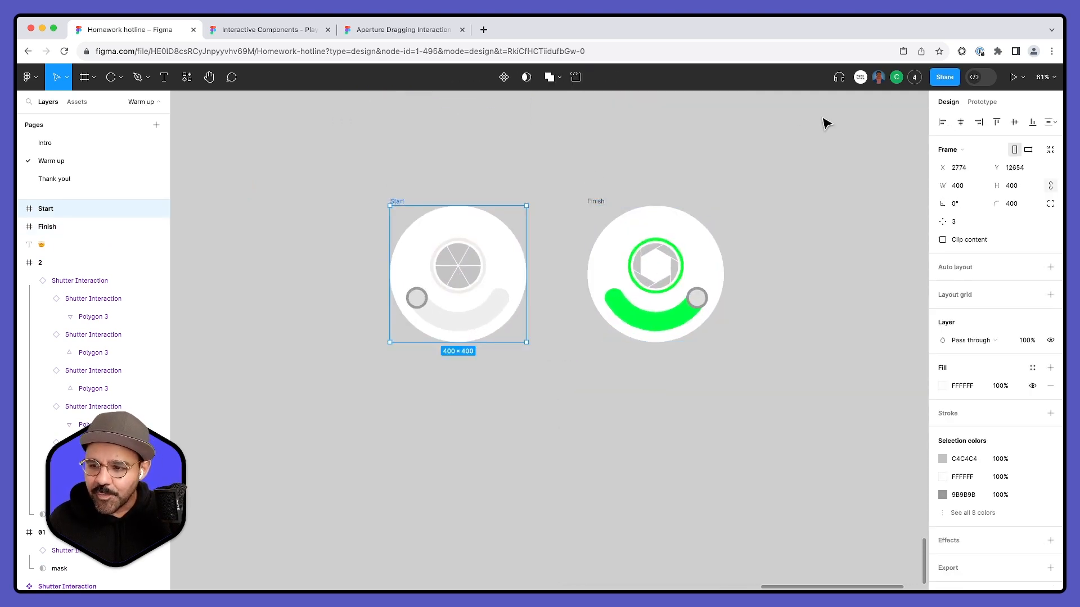
left_click(1019, 78)
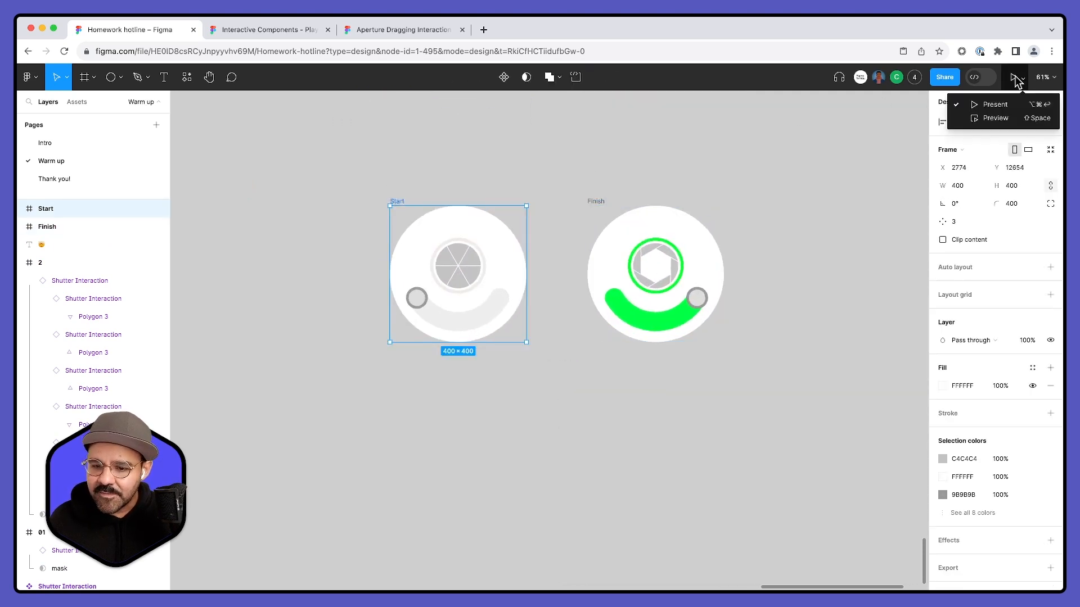
left_click(1004, 104)
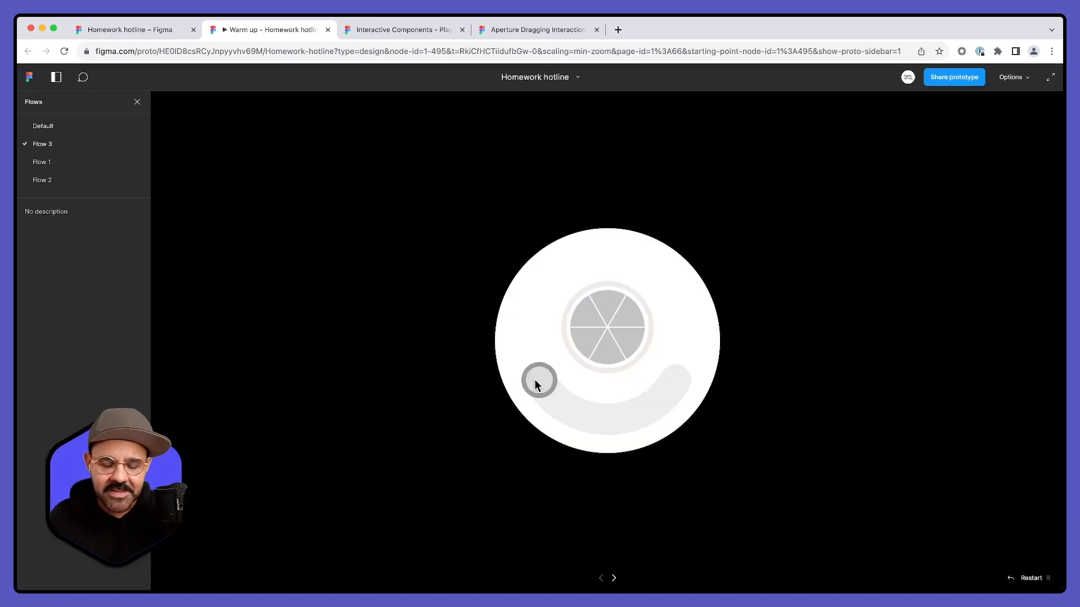
left_click_drag(533, 381, 672, 377)
left_click(164, 29)
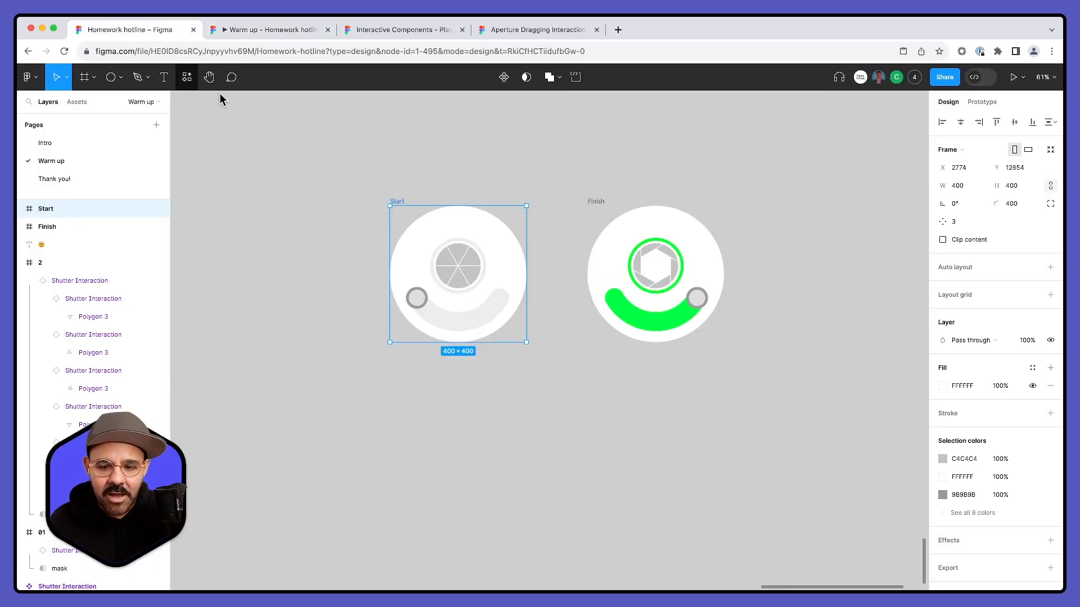
- Examine the Invisible Dragger component over the knob in the Start frame and select its Rectangle 11
left_click(482, 385)
scroll(548, 401, "up", 2)
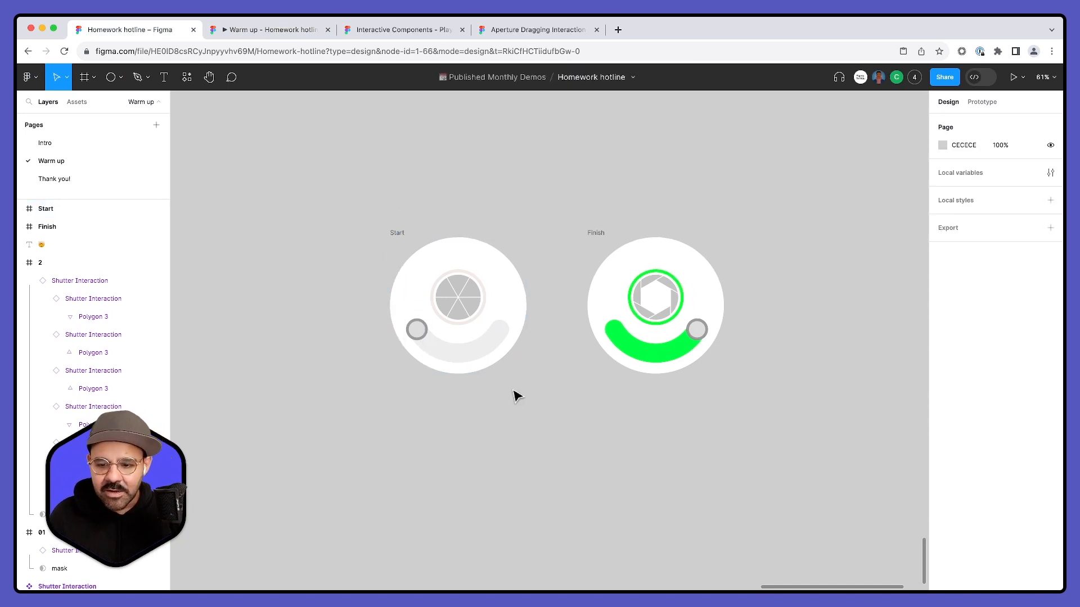
scroll(423, 360, "up", 5)
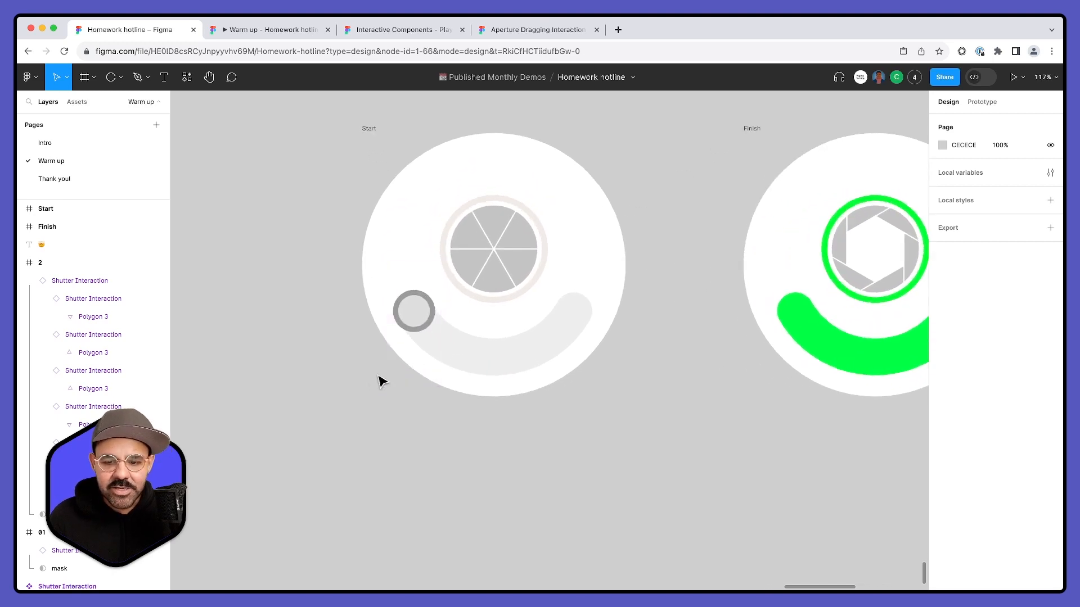
scroll(410, 272, "up", 1)
left_click(414, 319)
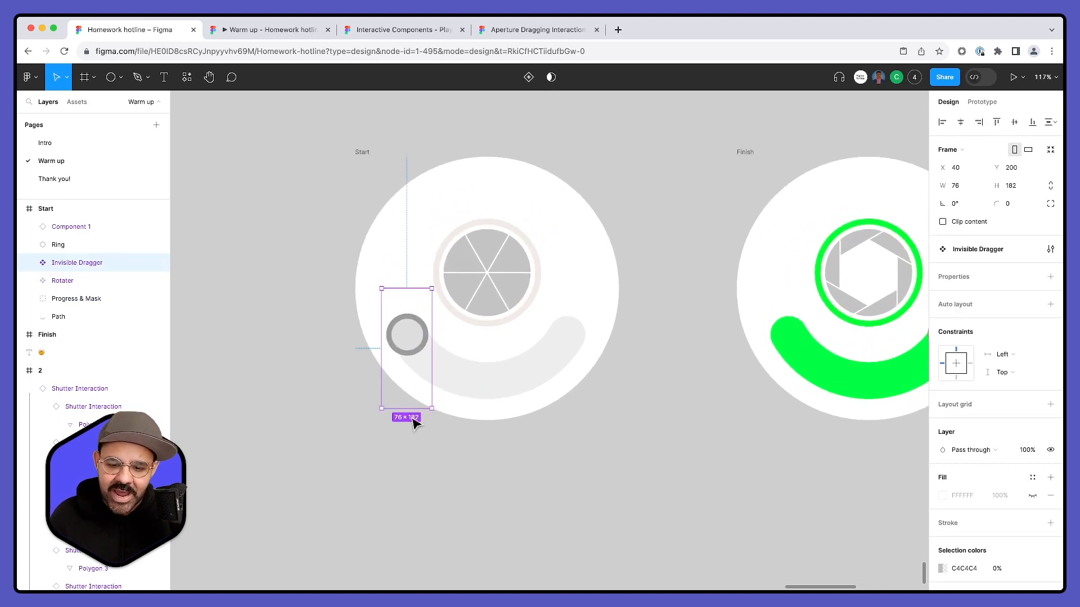
scroll(369, 398, "down", 1)
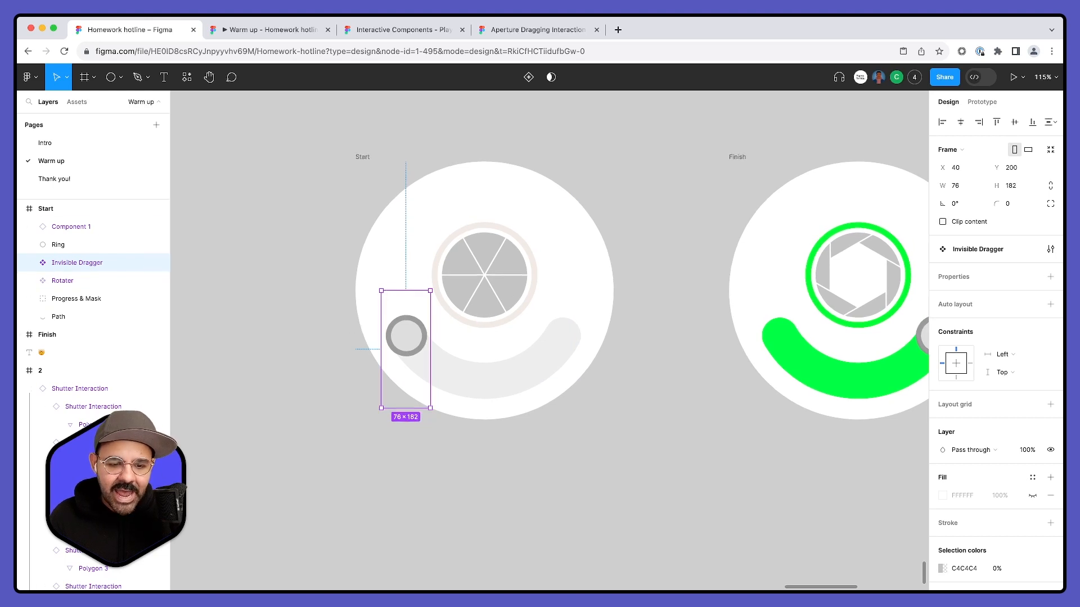
left_click(30, 263)
left_click(93, 283)
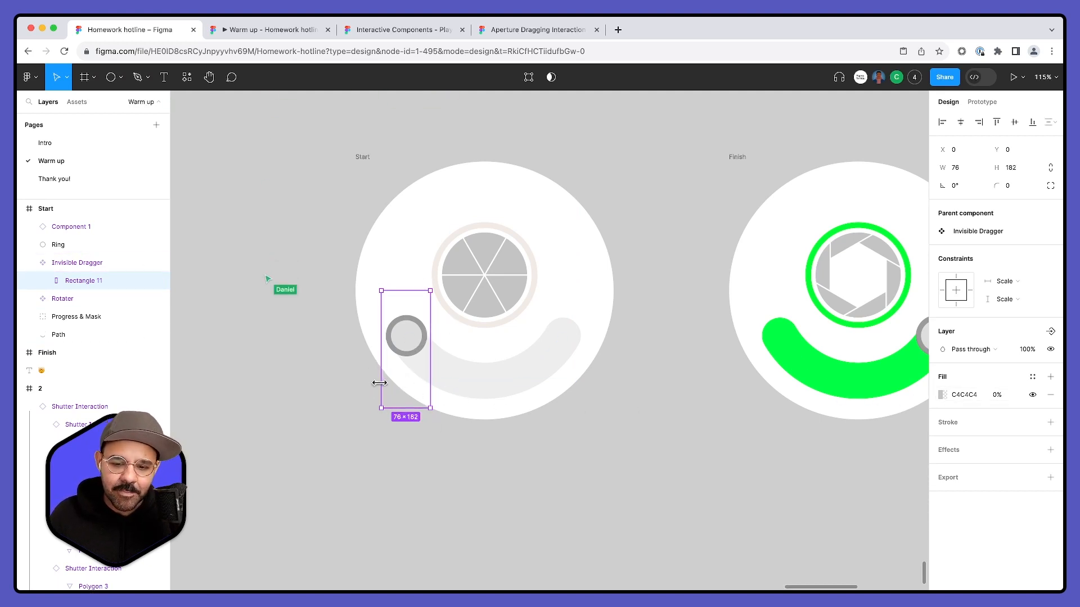
- Compare the dragger rectangles in the Start and Finish frames using the outline view, restore the normal view, and clear the selection
scroll(526, 376, "right", 3)
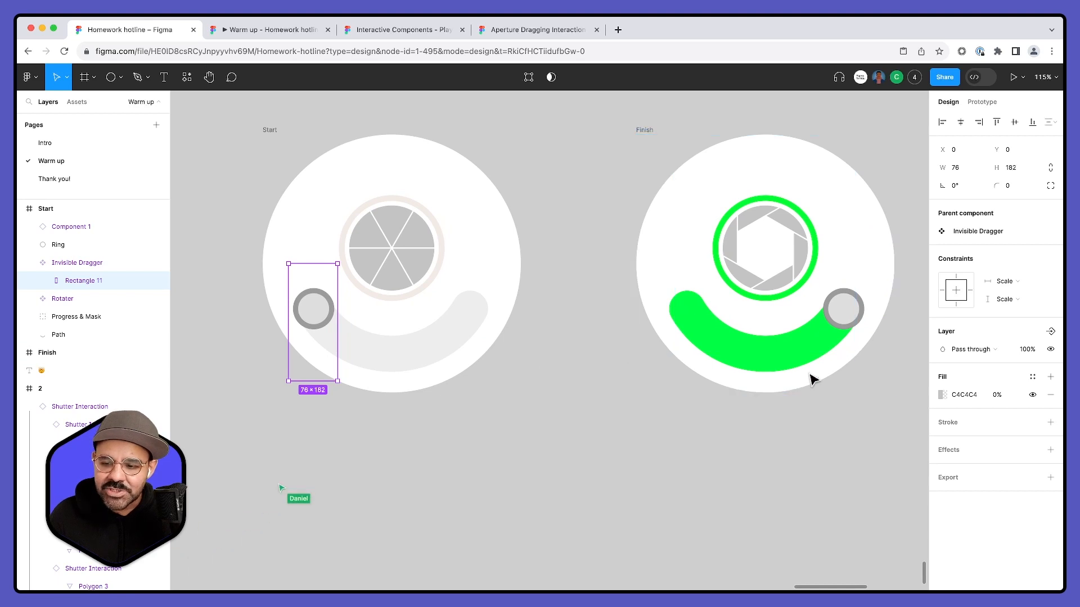
key("super+y")
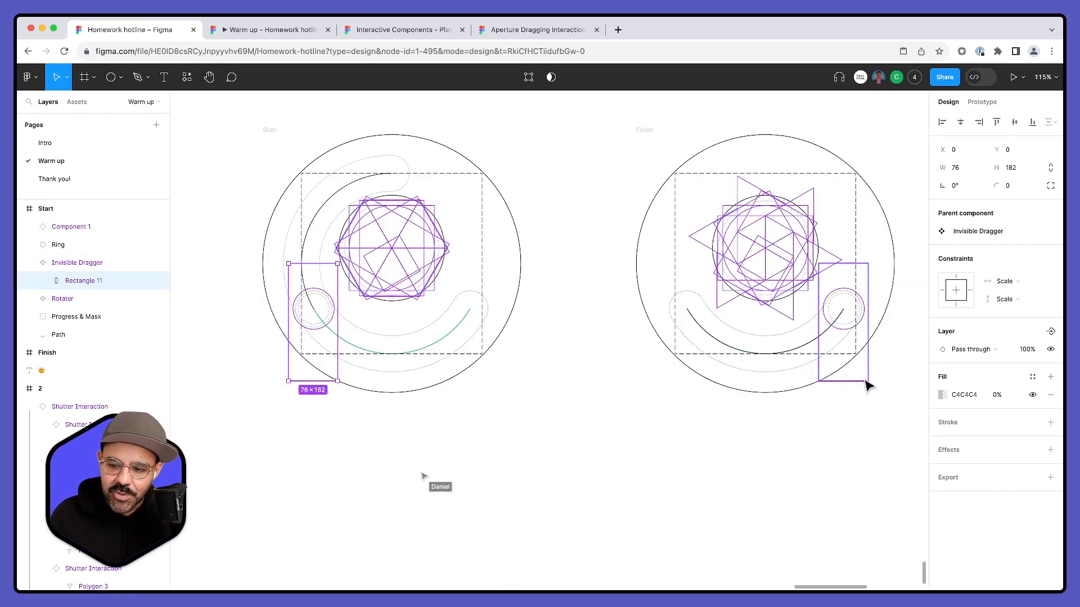
key("super+y")
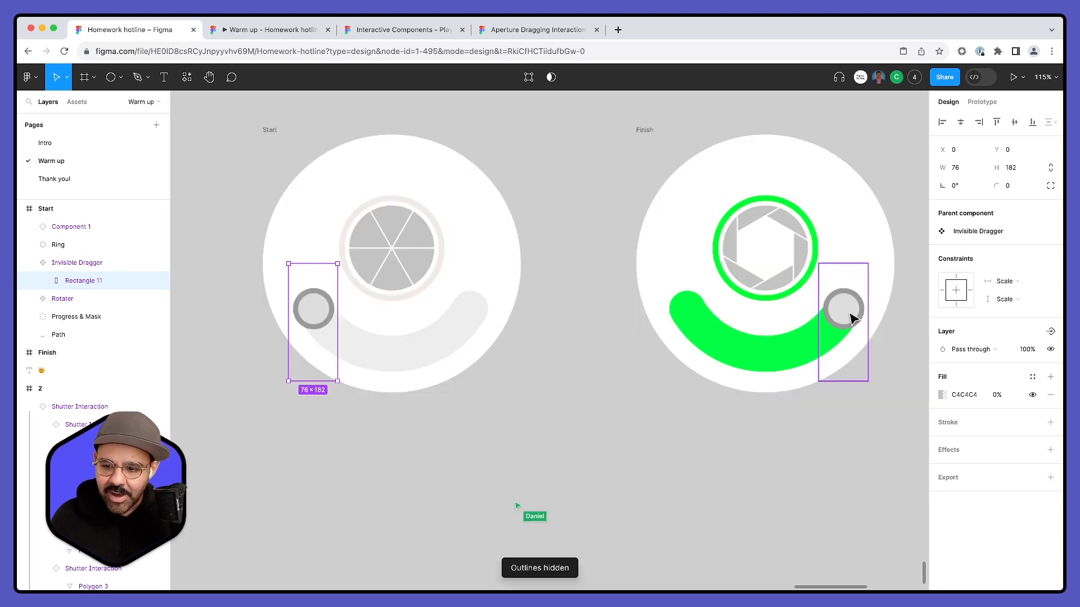
left_click_drag(330, 332, 471, 338)
key("super+z")
left_click(533, 427)
- Present the Start frame again, test how the knob responds to dragging, and go back to the design file
scroll(437, 316, "up", 2)
left_click(283, 177)
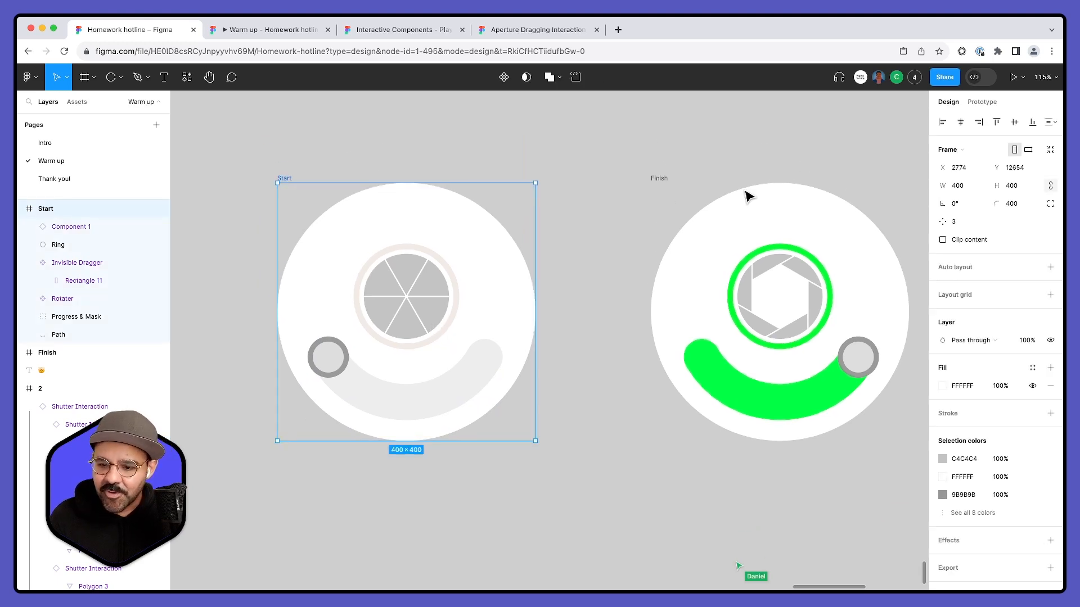
left_click(1012, 77)
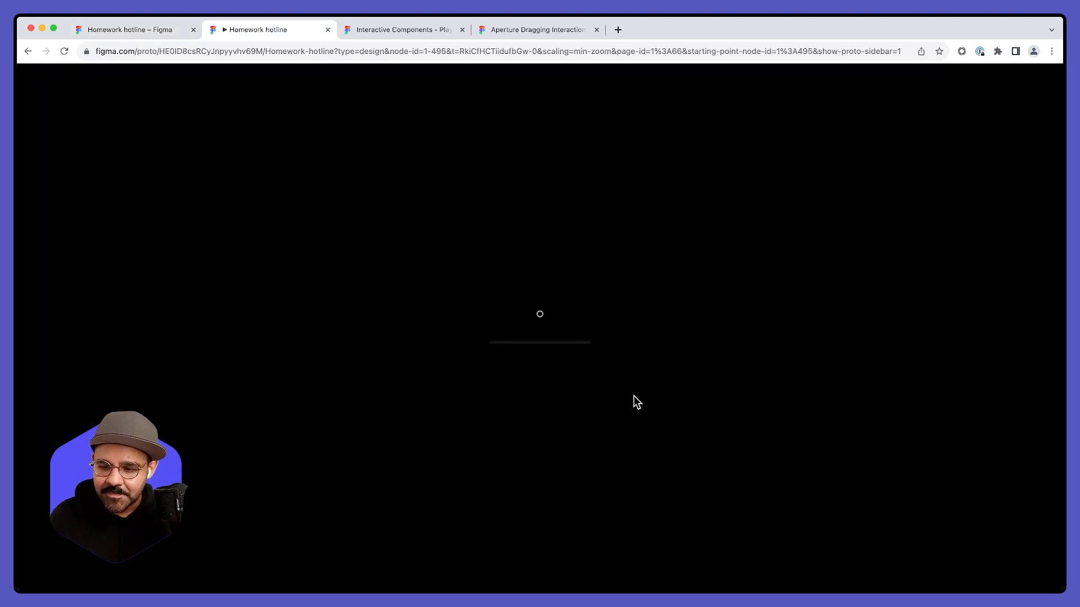
left_click(551, 386)
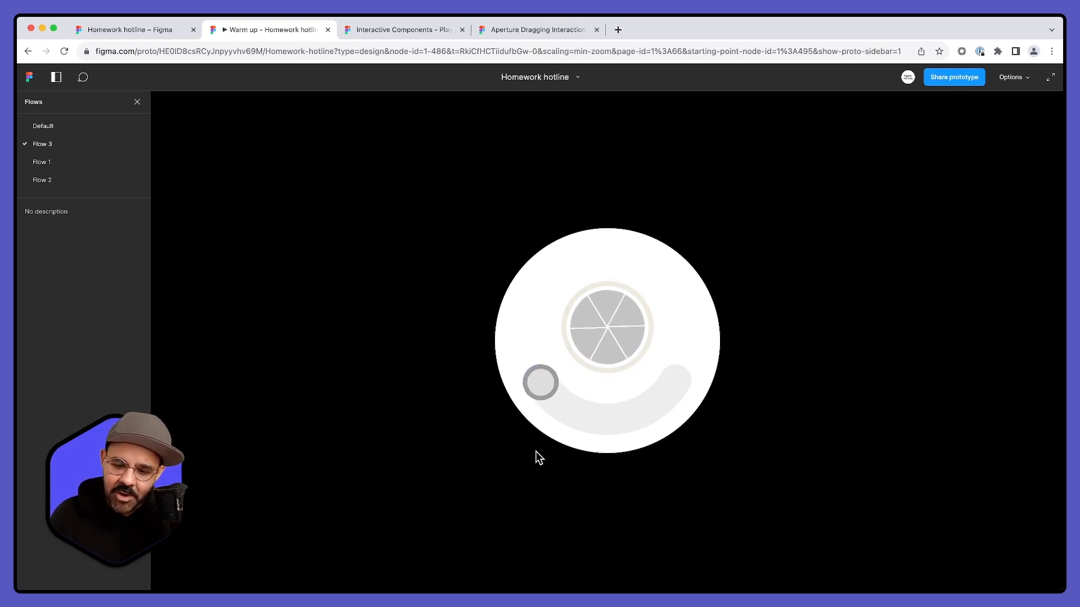
left_click_drag(543, 381, 487, 410)
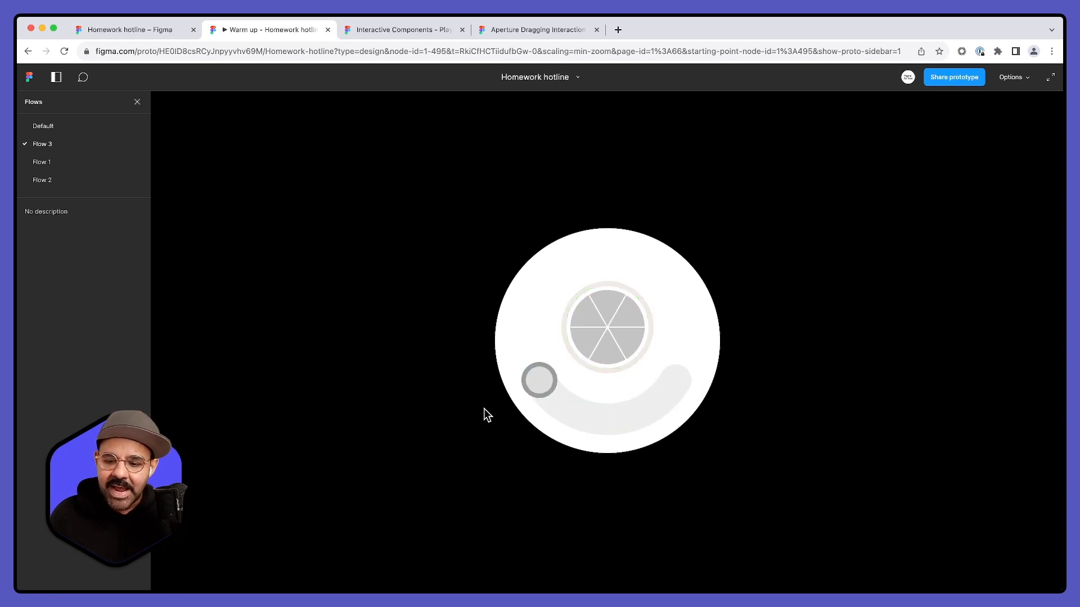
left_click(170, 36)
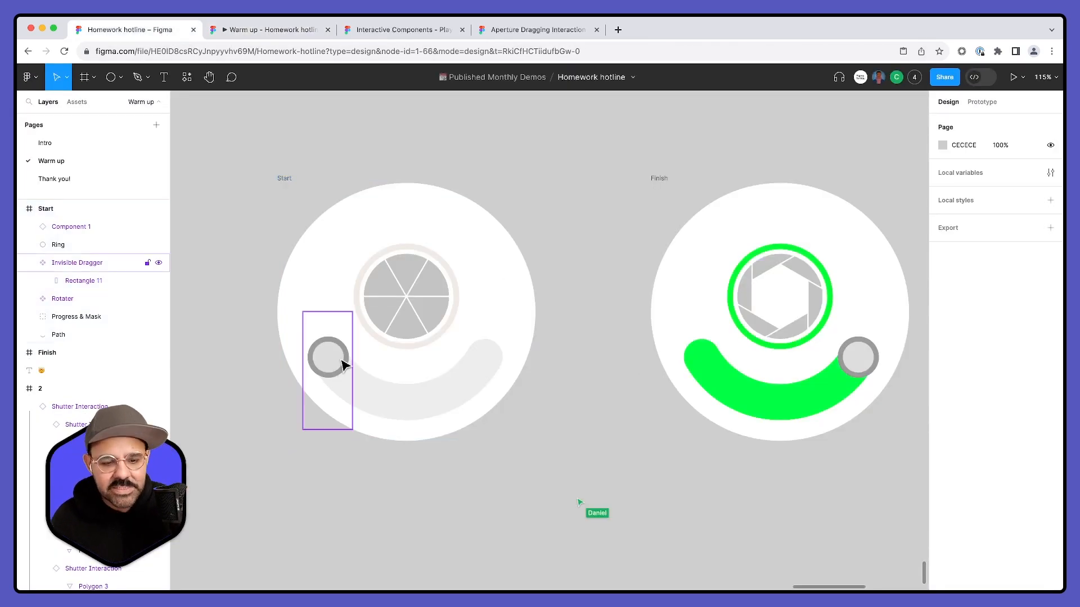
- Expand the Rotater component in the Start frame and examine its rotated frame alongside Ellipse 1 and the central aperture
left_click(83, 299)
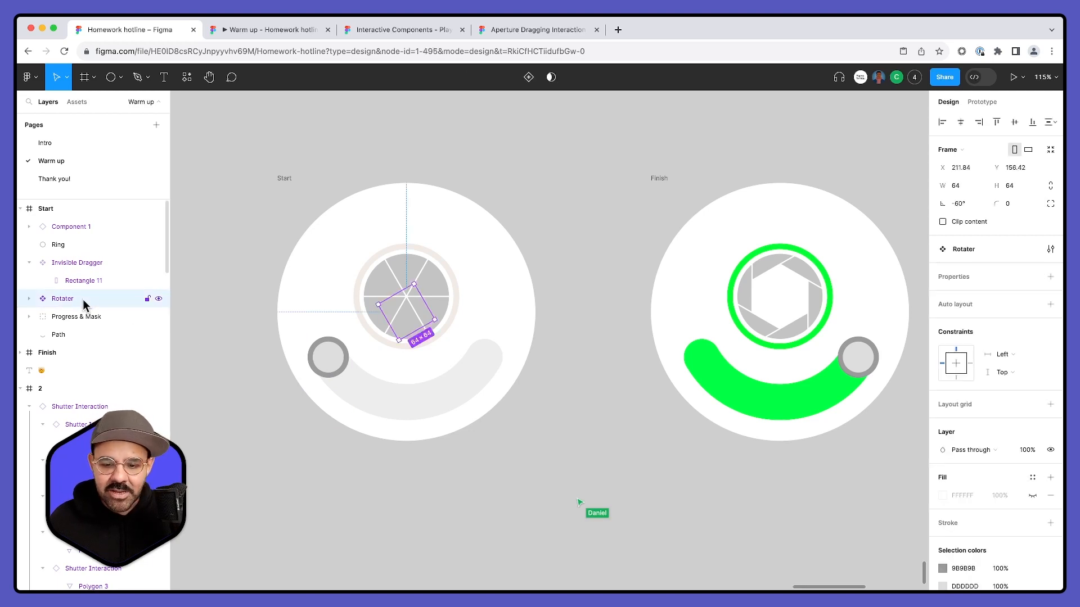
left_click(29, 299)
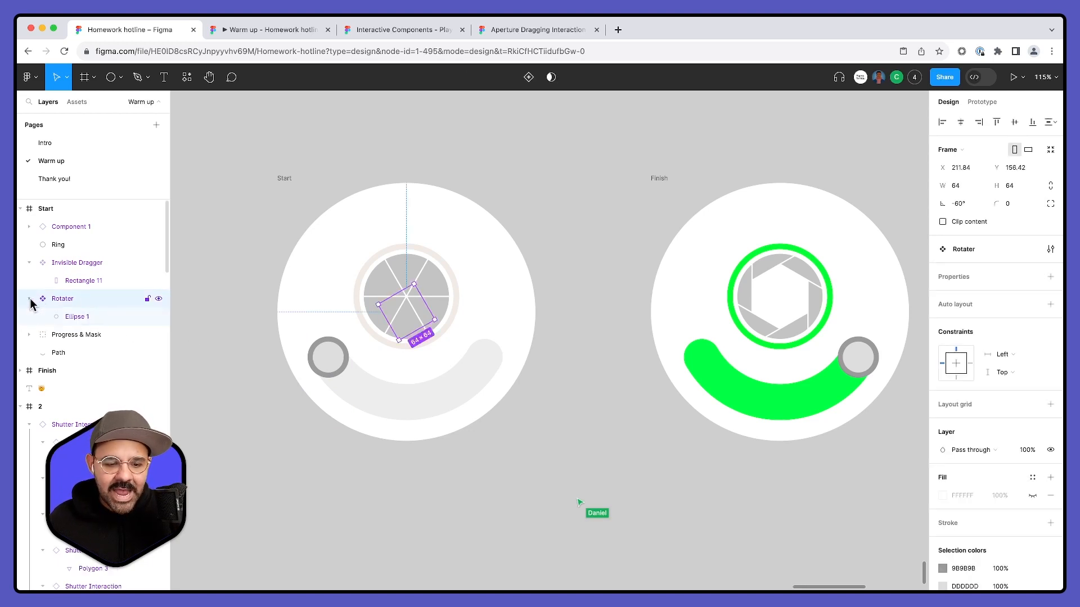
left_click(73, 317)
left_click(66, 304)
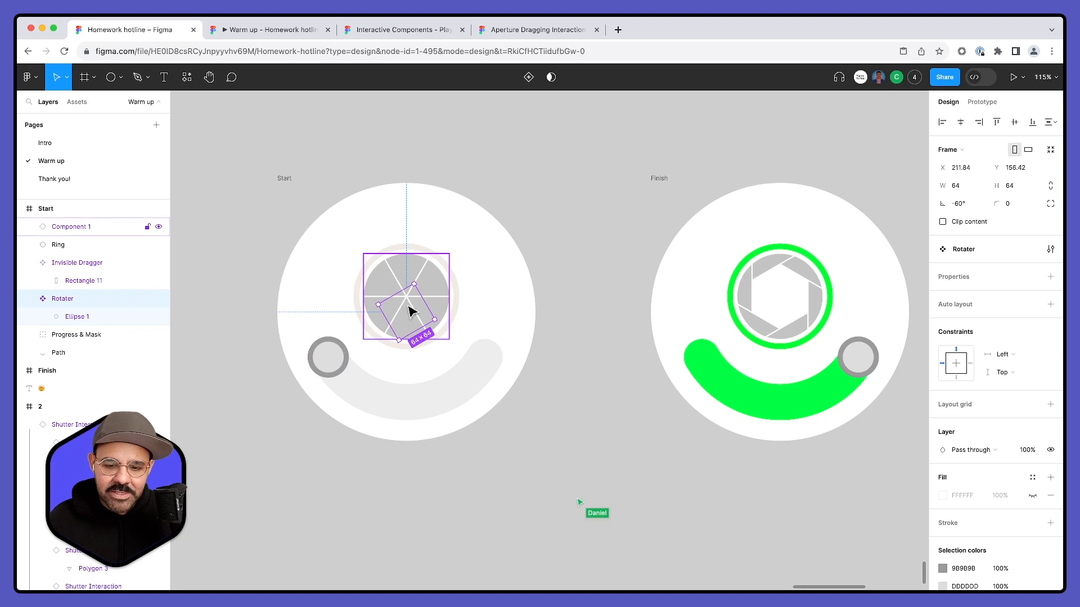
mouse_move(418, 278)
left_mouse_down()
mouse_move(366, 272)
mouse_move(326, 326)
mouse_move(333, 292)
mouse_move(436, 274)
mouse_move(421, 268)
mouse_move(434, 253)
mouse_move(345, 352)
mouse_move(419, 270)
mouse_move(460, 366)
mouse_move(341, 345)
mouse_move(404, 265)
mouse_move(436, 289)
mouse_move(401, 270)
mouse_move(349, 282)
mouse_move(321, 320)
mouse_move(345, 285)
mouse_move(414, 282)
mouse_move(366, 285)
mouse_move(340, 318)
mouse_move(427, 273)
left_mouse_up()
left_click(429, 281, "shift")
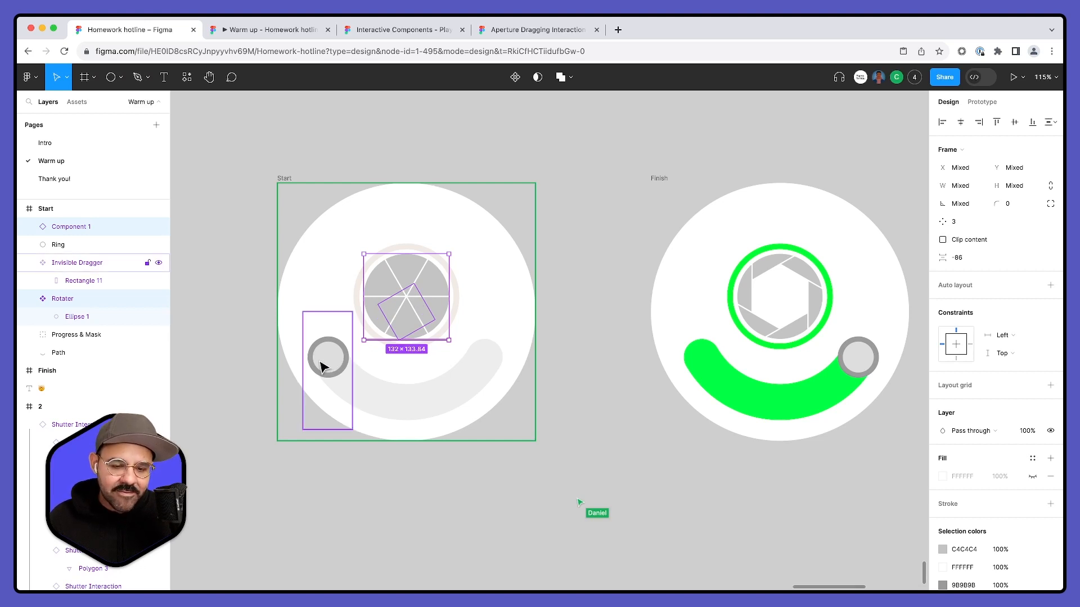
- Compare the Invisible Dragger, Ellipse 1 and Rotater in the Start frame, turning the Rotater's content clipping on and off again
left_click(72, 262)
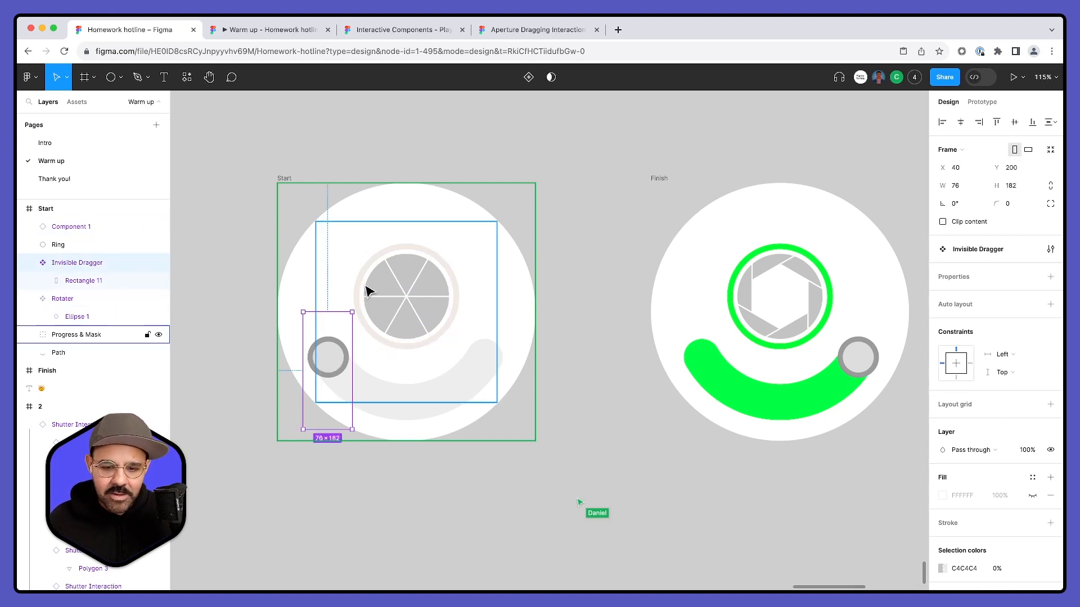
left_click(73, 317)
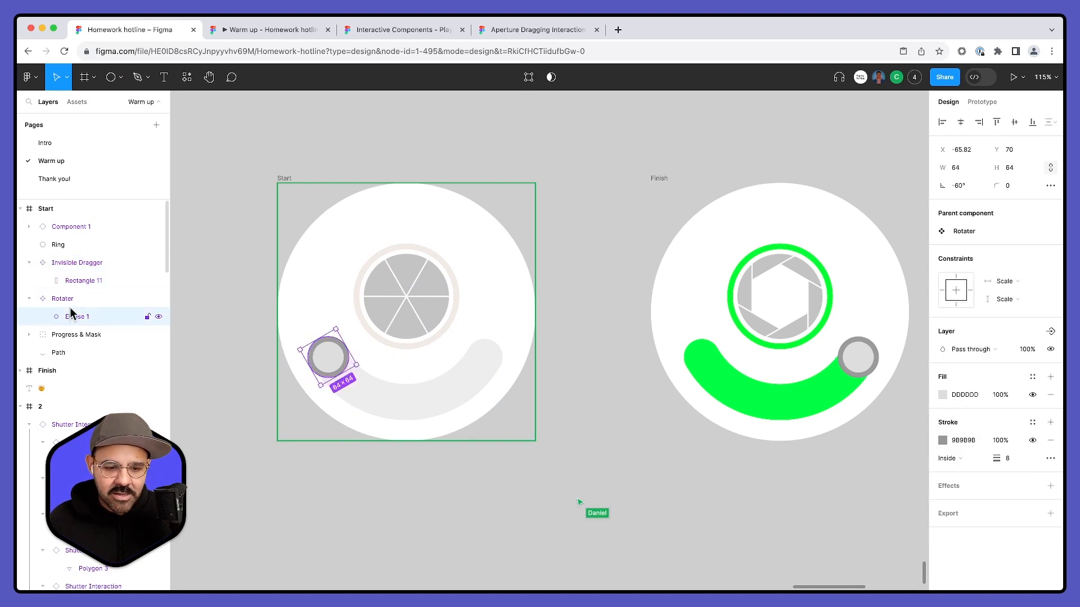
left_click(72, 300)
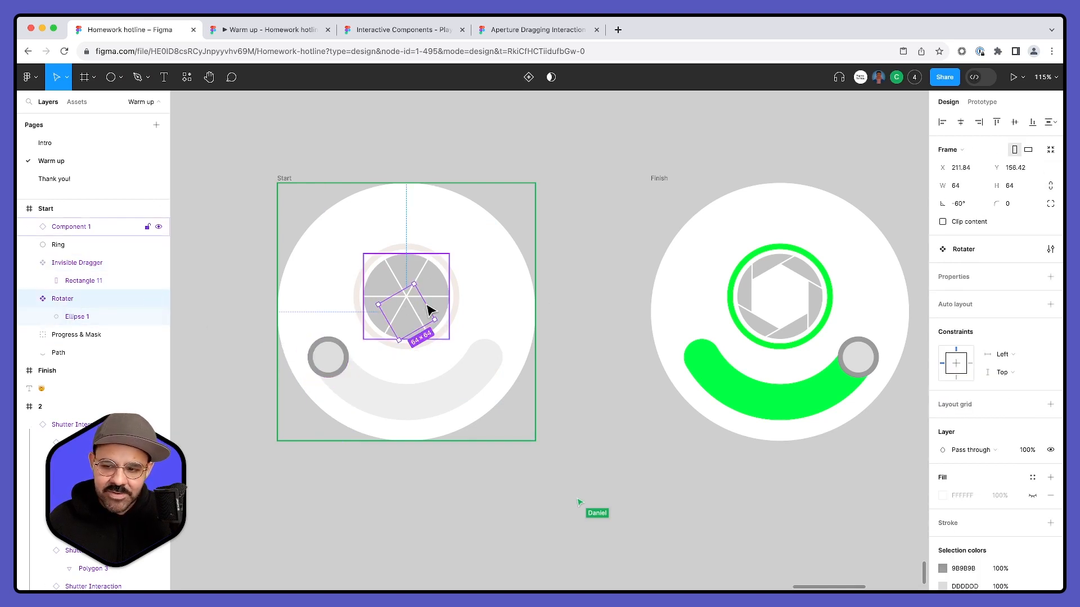
left_click(943, 222)
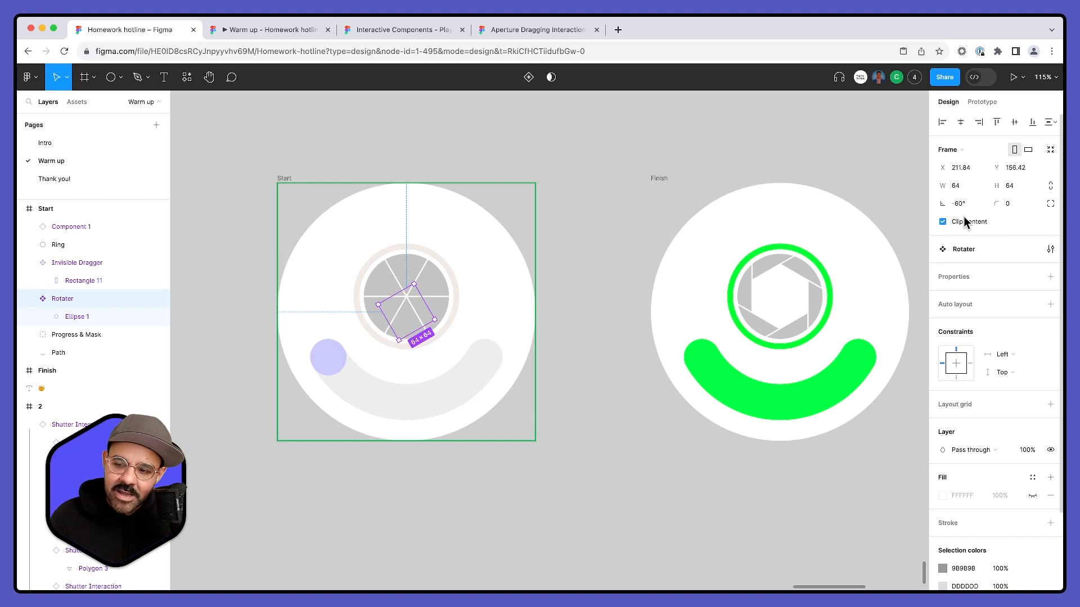
left_click(943, 222)
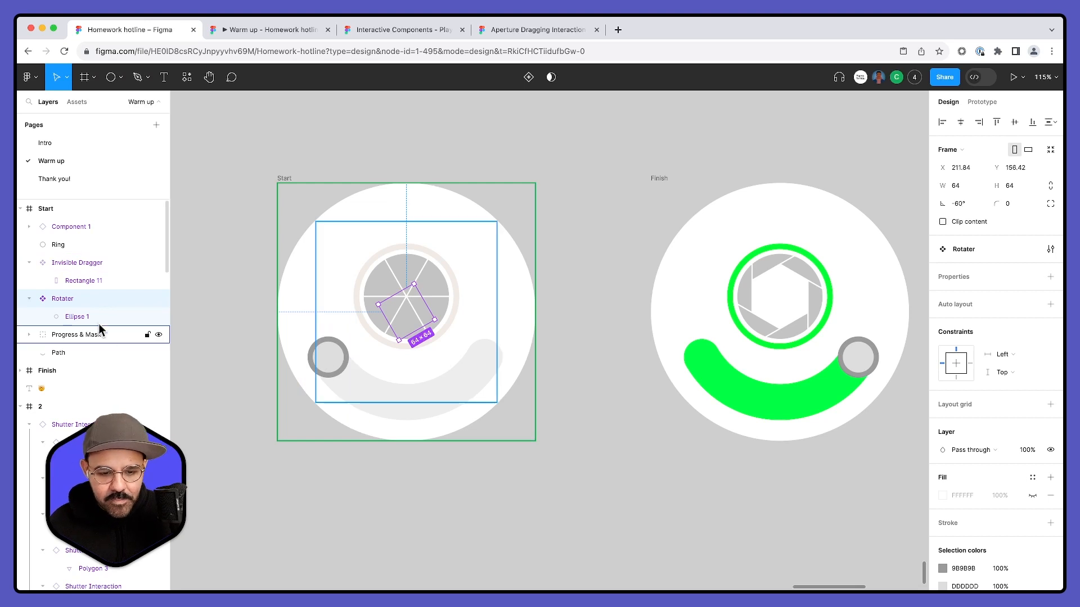
- Select the Path layer in the Start frame and hide it briefly to identify the curved track it draws
left_click(64, 336)
left_click(56, 353)
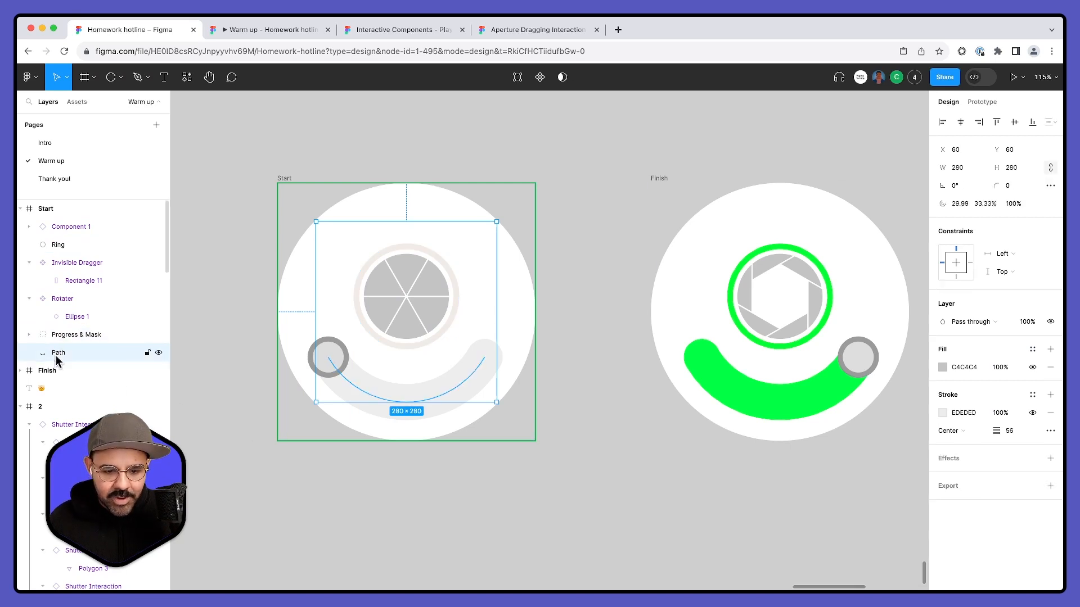
left_click(158, 352)
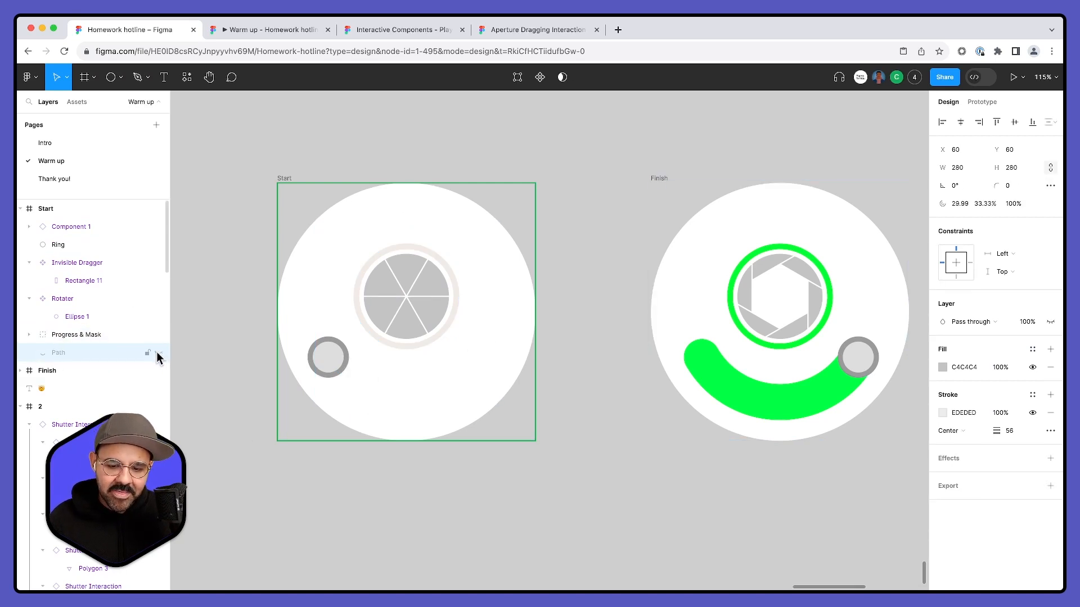
left_click(158, 352)
- Inspect the highlight arc in the Start frame's Progress & Mask group and stop using Ellipse 2 as its mask
left_click(29, 334)
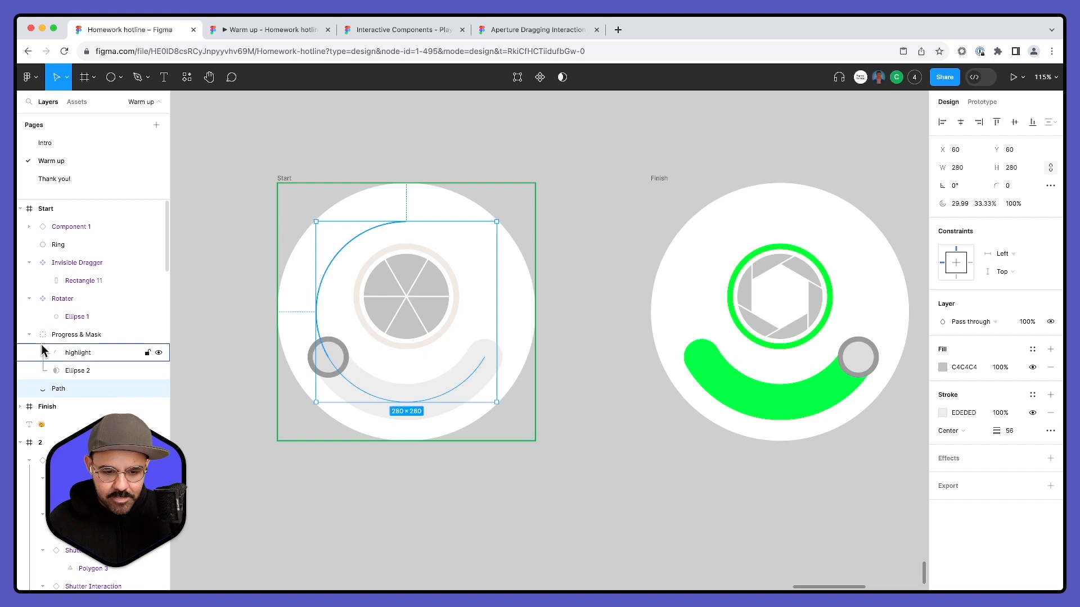
left_click(75, 353)
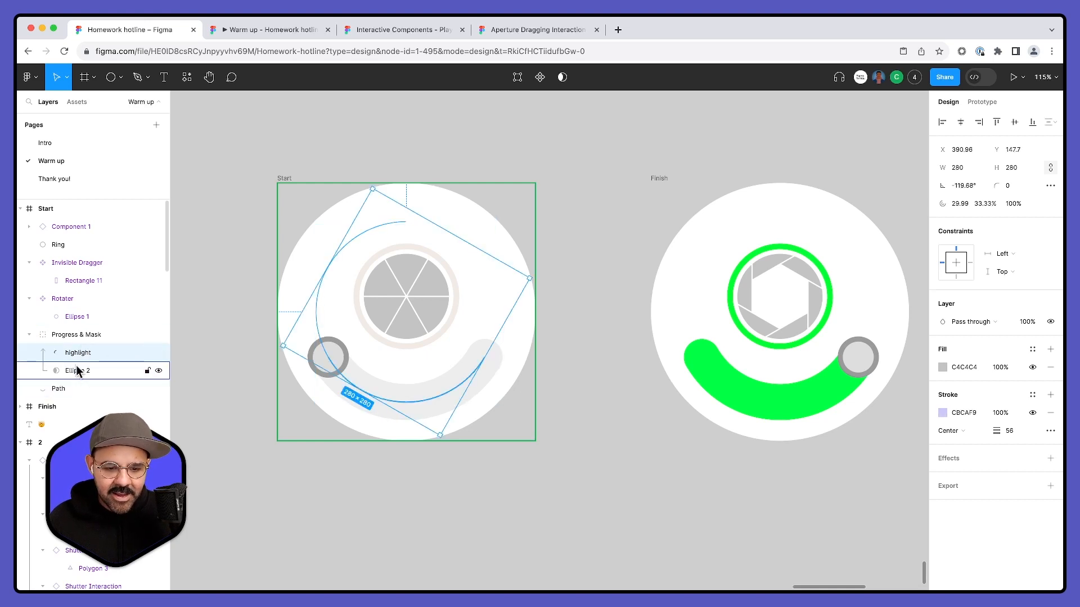
left_click(87, 370)
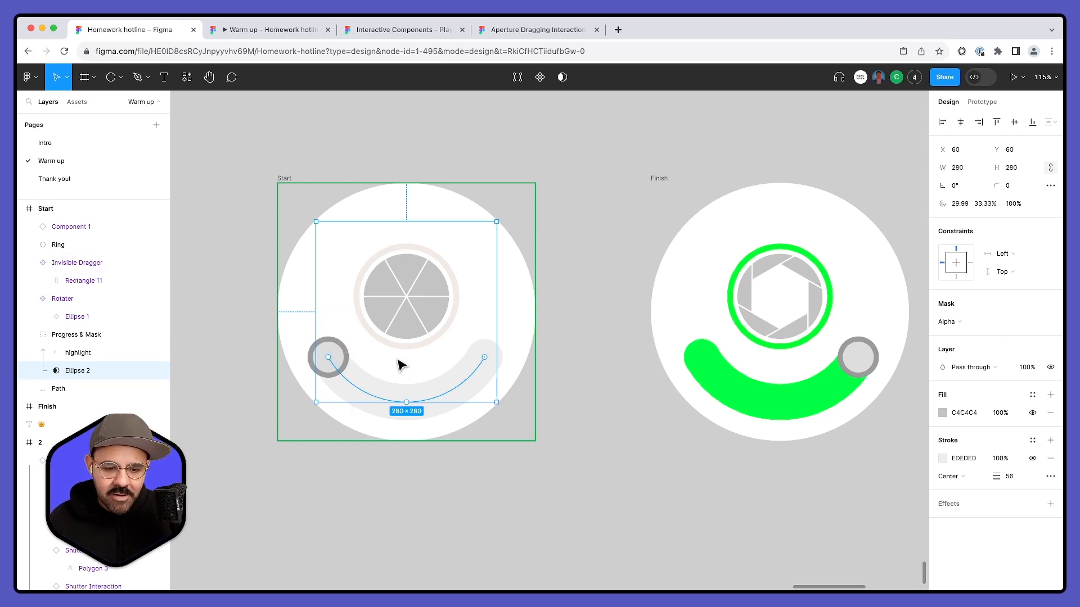
right_click(72, 373)
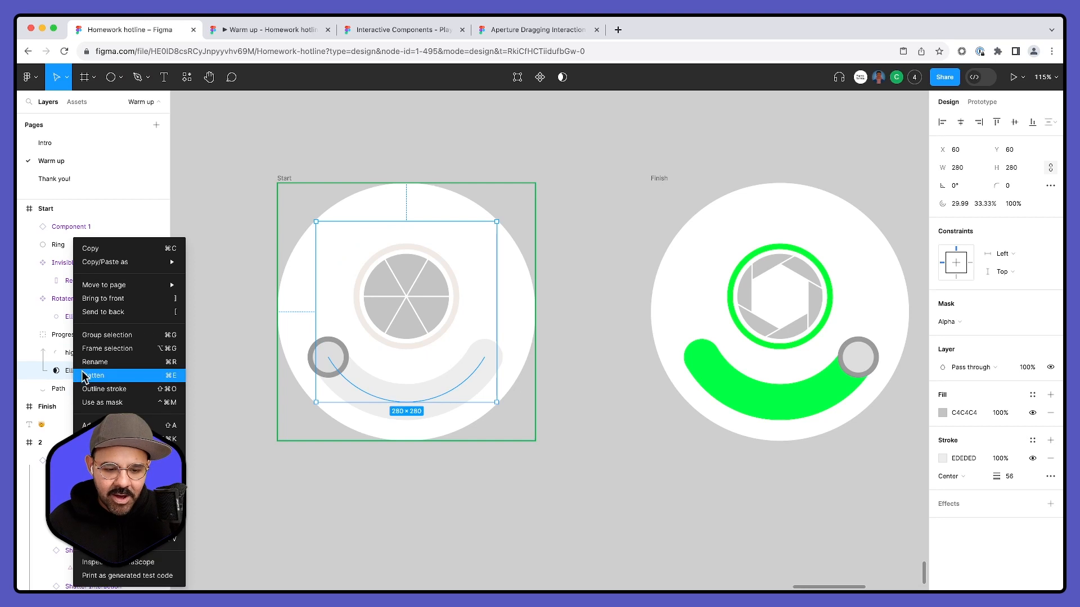
left_click(95, 401)
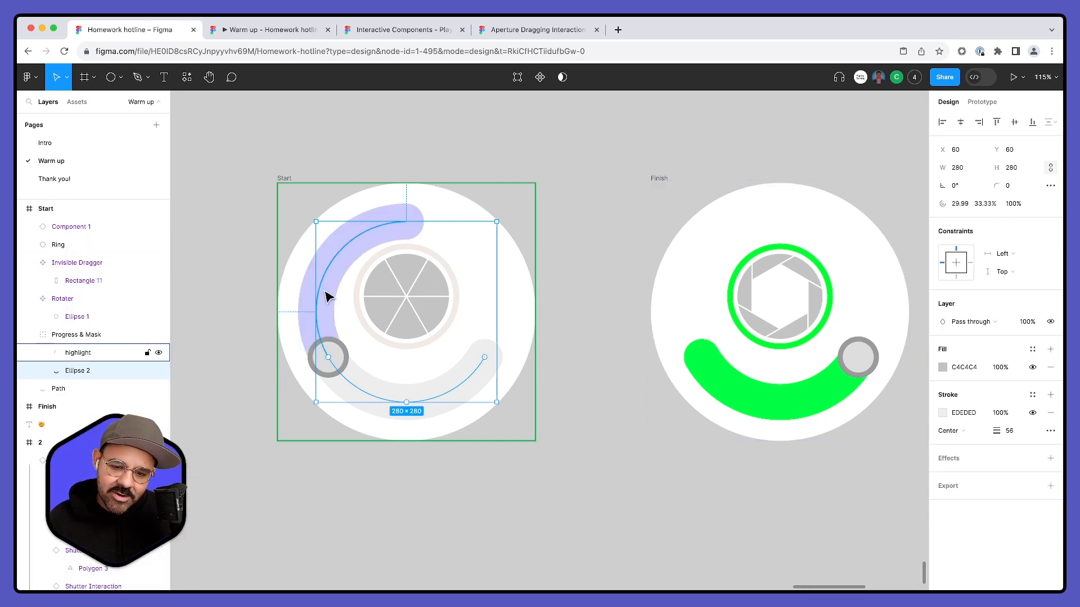
- Stop using the EDEDED-stroked arc in the Finish frame's green progress group as a mask, and clear the selection
left_click(713, 363)
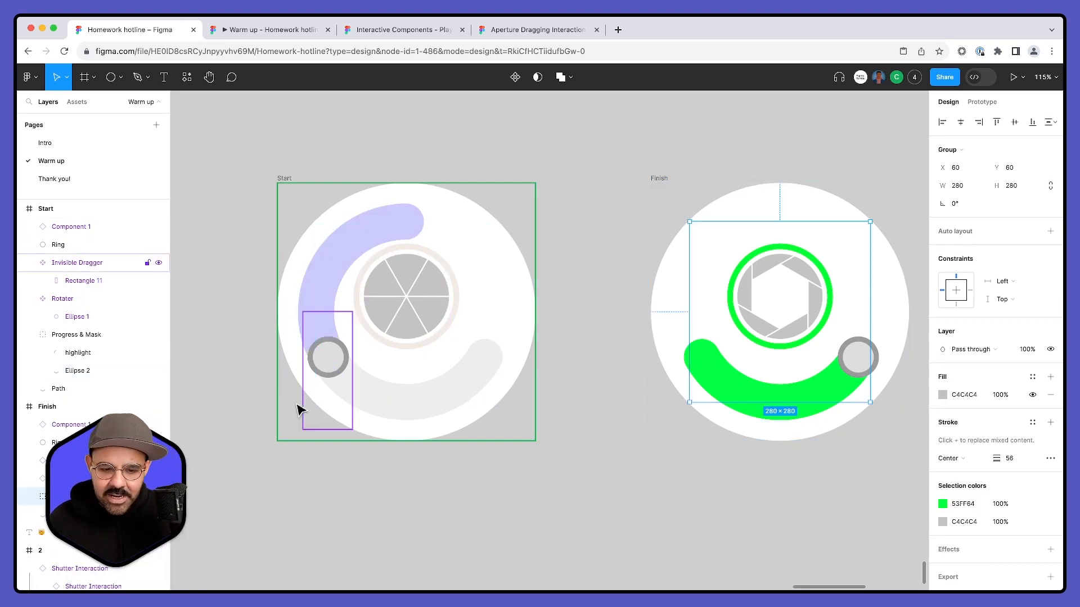
left_click(30, 498)
scroll(41, 508, "down", 1)
left_click(62, 492)
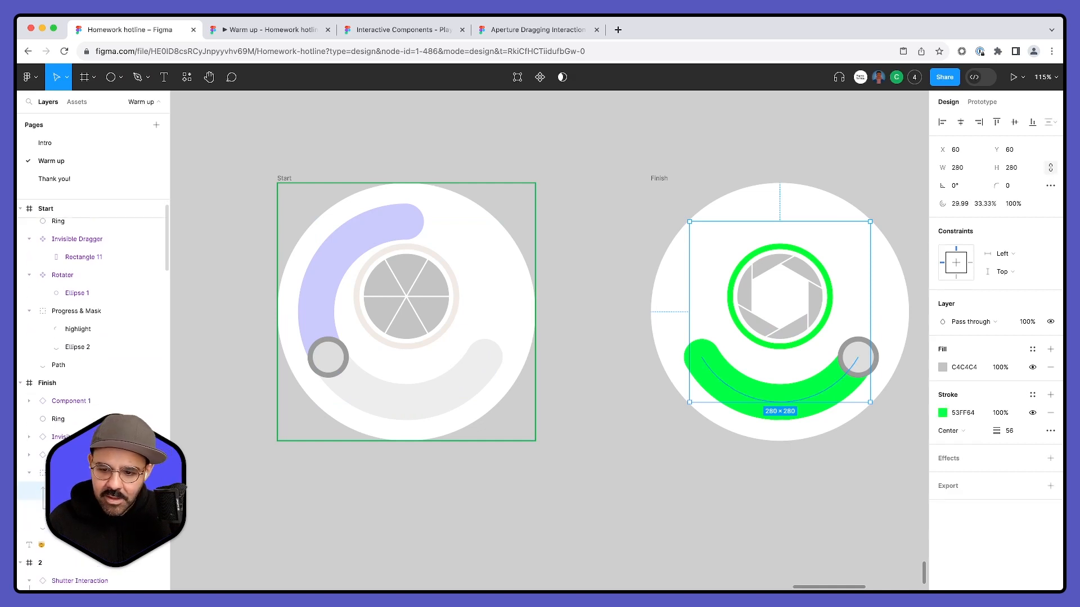
right_click(79, 509)
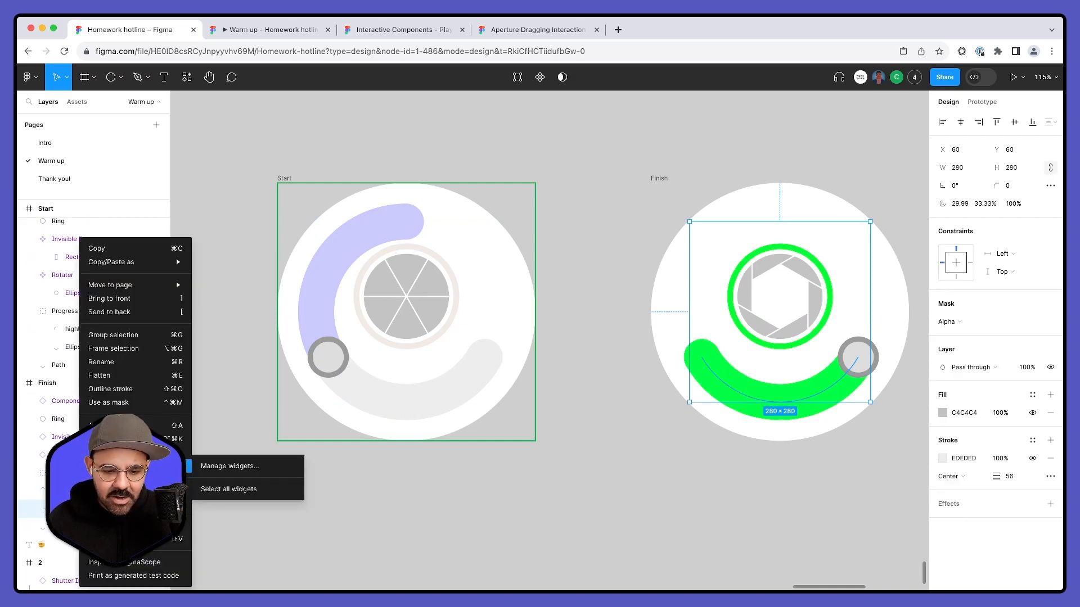
left_click(130, 403)
left_click(635, 480)
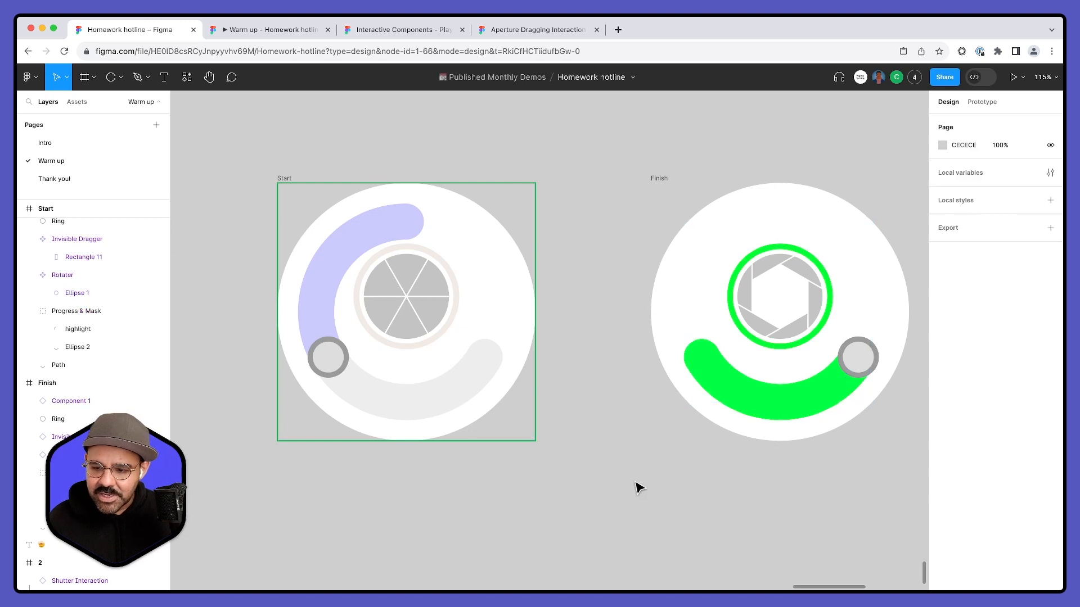
left_click_drag(631, 481, 634, 481)
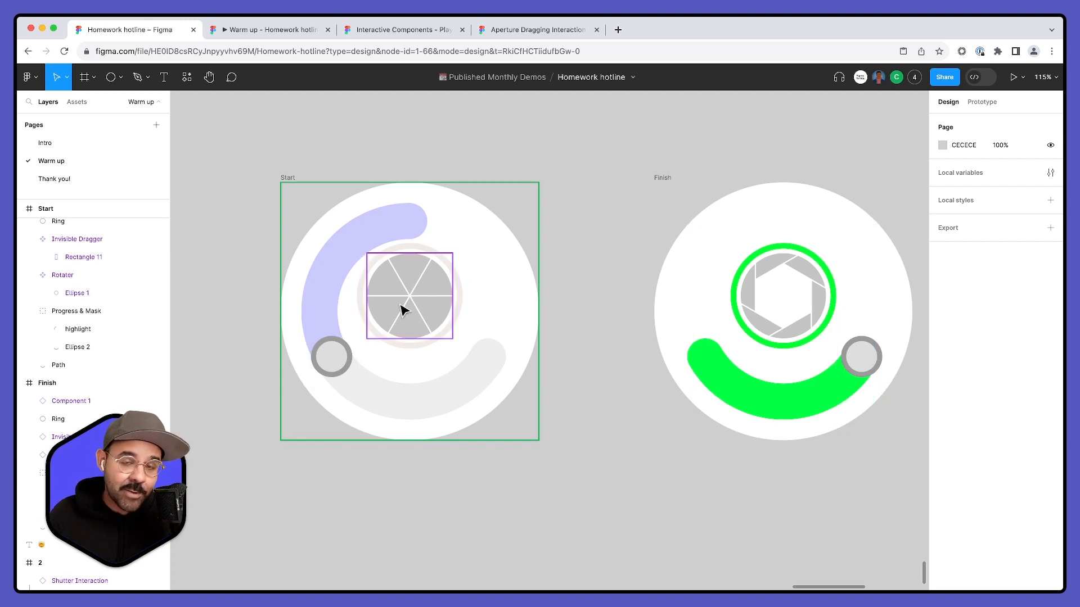
- Draw a circle about 177 × 177 on the empty canvas beside frame 01 and turn it into a component
scroll(507, 394, "down", 3)
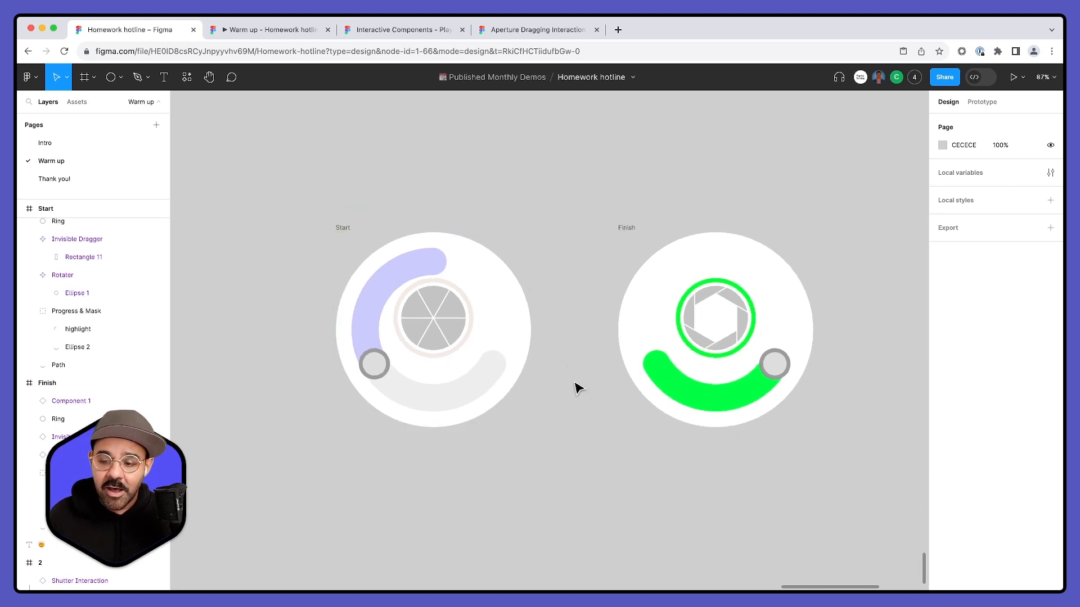
left_click_drag(577, 267, 560, 551)
left_click_drag(558, 281, 538, 498)
scroll(536, 378, "down", 10)
left_click_drag(550, 309, 485, 389)
scroll(486, 389, "up", 5)
scroll(574, 345, "down", 4)
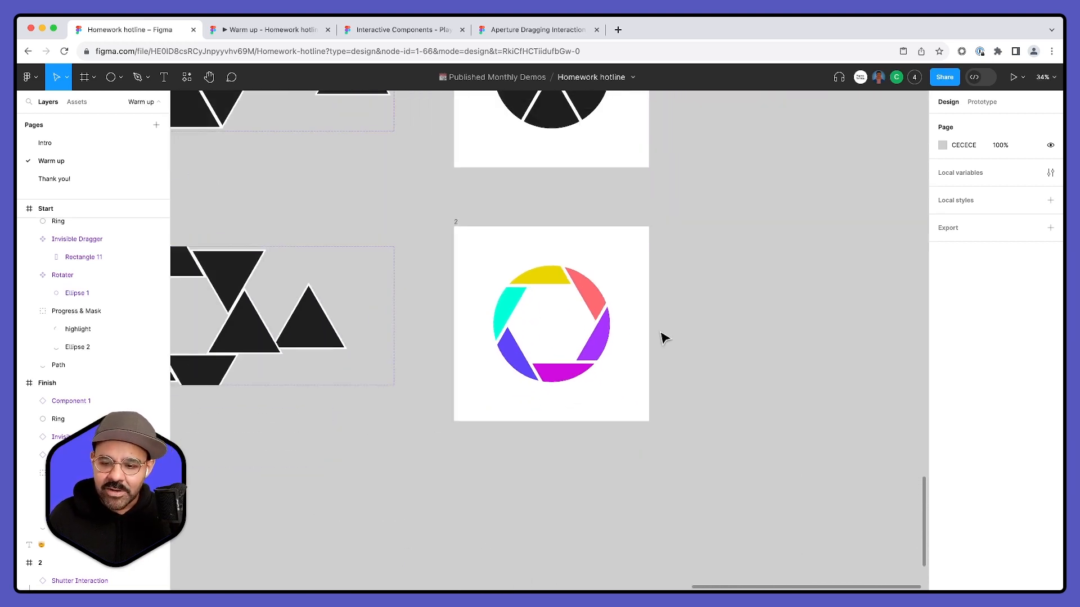
scroll(662, 338, "up", 3)
left_click_drag(682, 341, 606, 375)
key("o")
left_click_drag(640, 226, 673, 259)
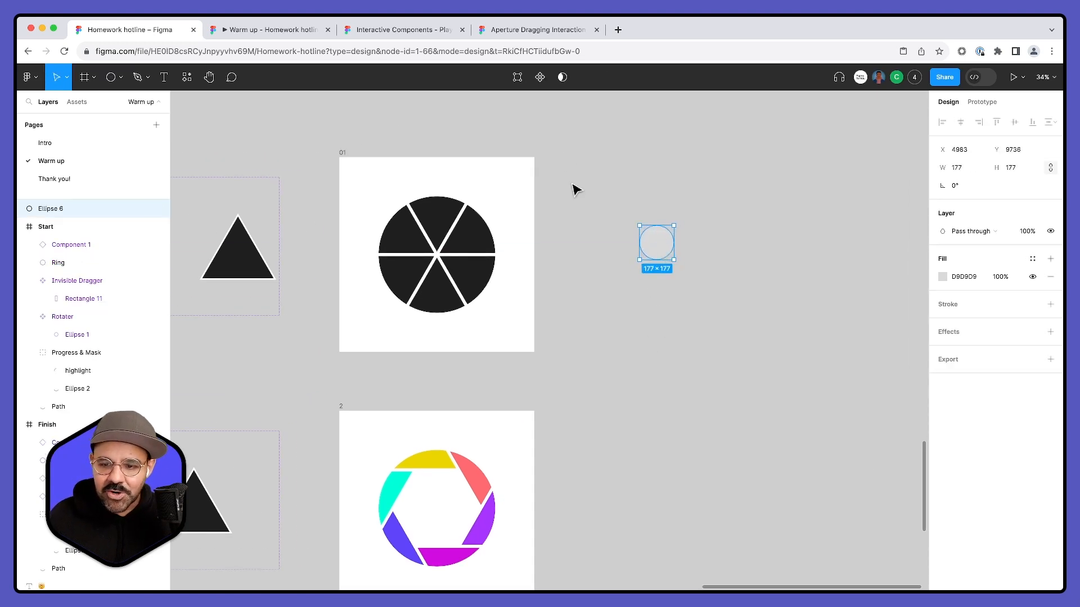
left_click(541, 77)
- Move the circle inside the new component straight down to Y 415, outside the component's frame, and clear the selection
double_click(659, 256)
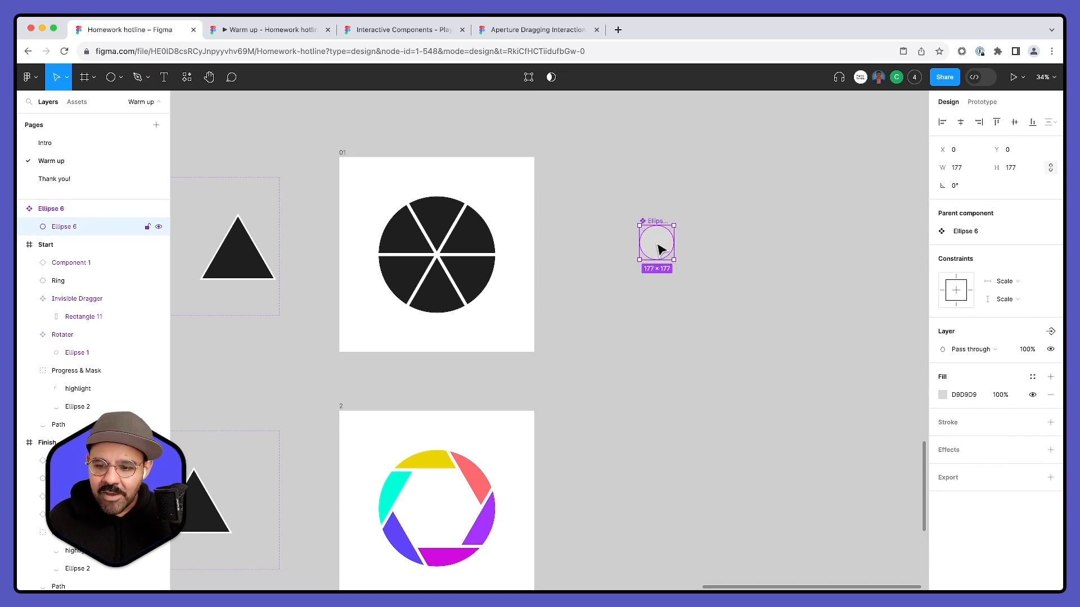
left_click_drag(660, 249, 663, 328)
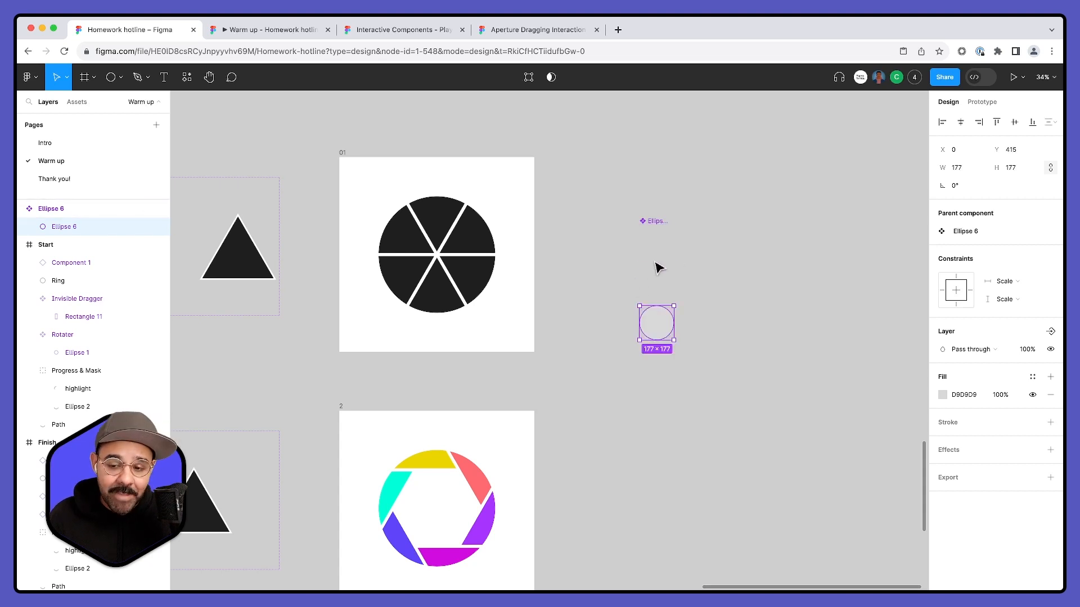
left_click(725, 255)
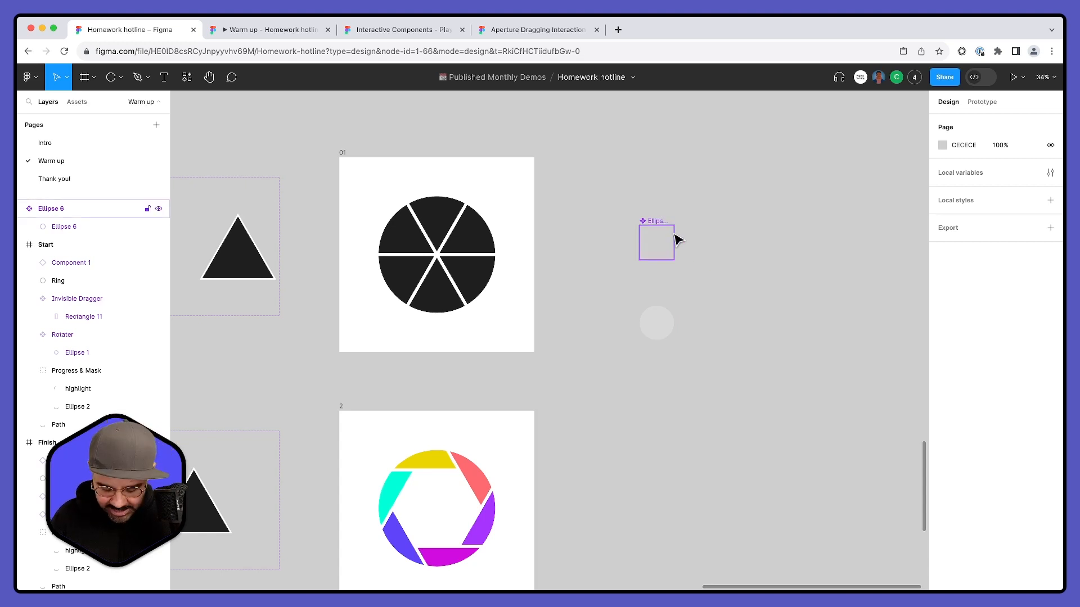
- Show frame outlines, check the circle component's empty bounding frame, and clear the selection
key("super+slash")
type("show fram")
key("Return")
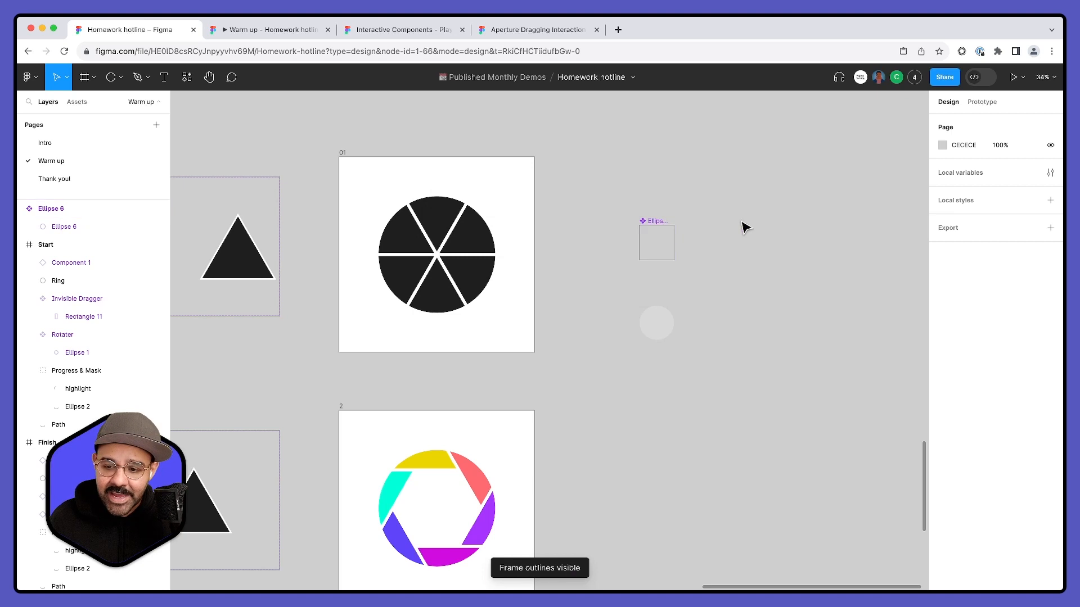
left_click(656, 228)
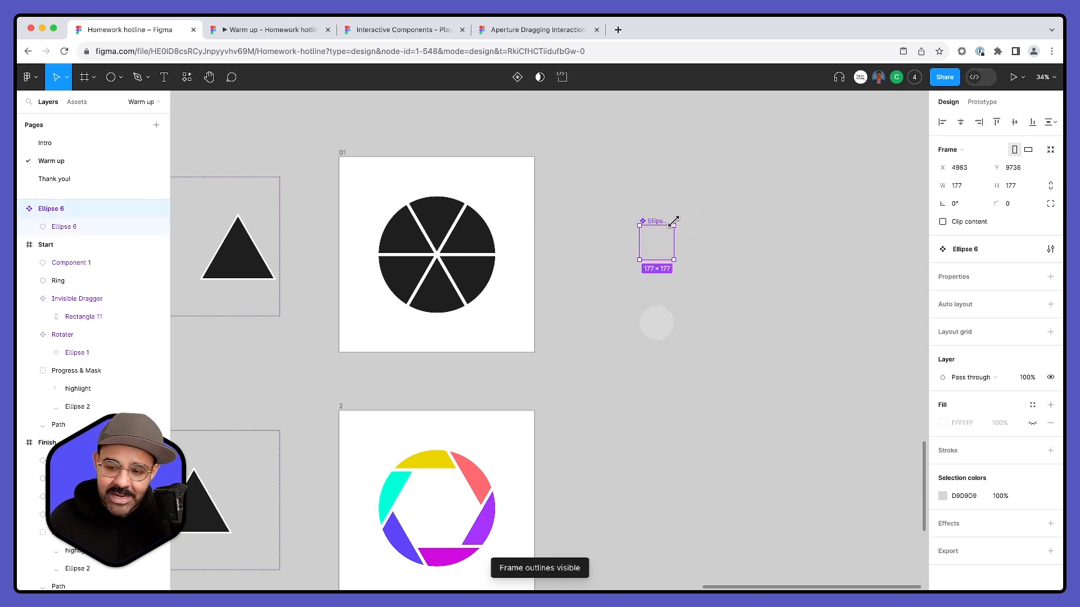
mouse_move(681, 221)
left_mouse_down()
mouse_move(661, 212)
mouse_move(696, 253)
mouse_move(647, 206)
mouse_move(680, 217)
left_mouse_up()
left_click(732, 350)
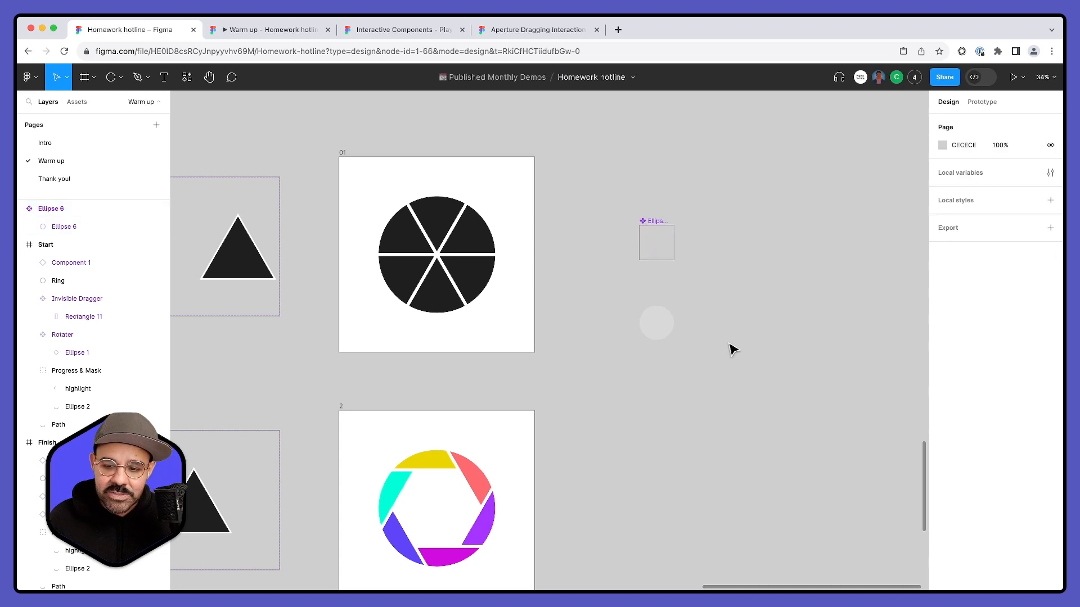
left_click(673, 225)
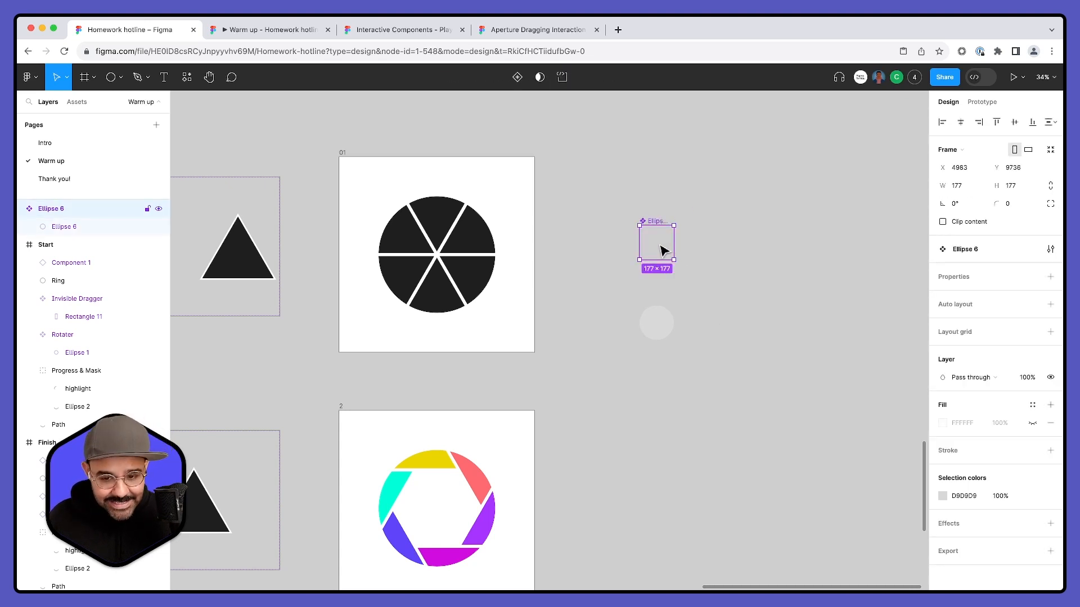
left_click_drag(661, 248, 448, 265)
key("ctrl+z")
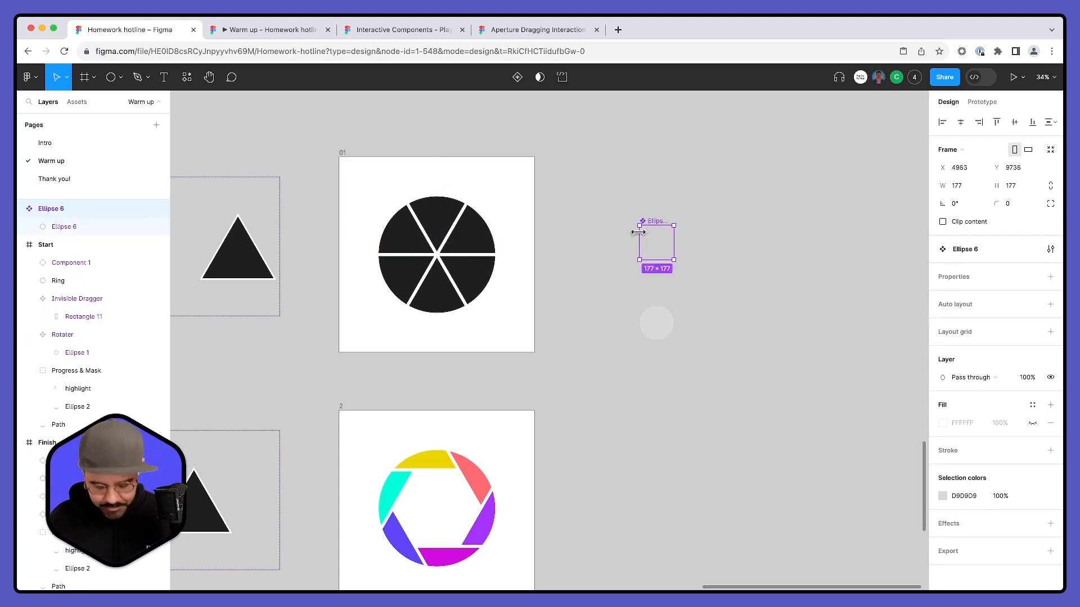
left_click(636, 179)
left_click(343, 152)
key("ctrl+v")
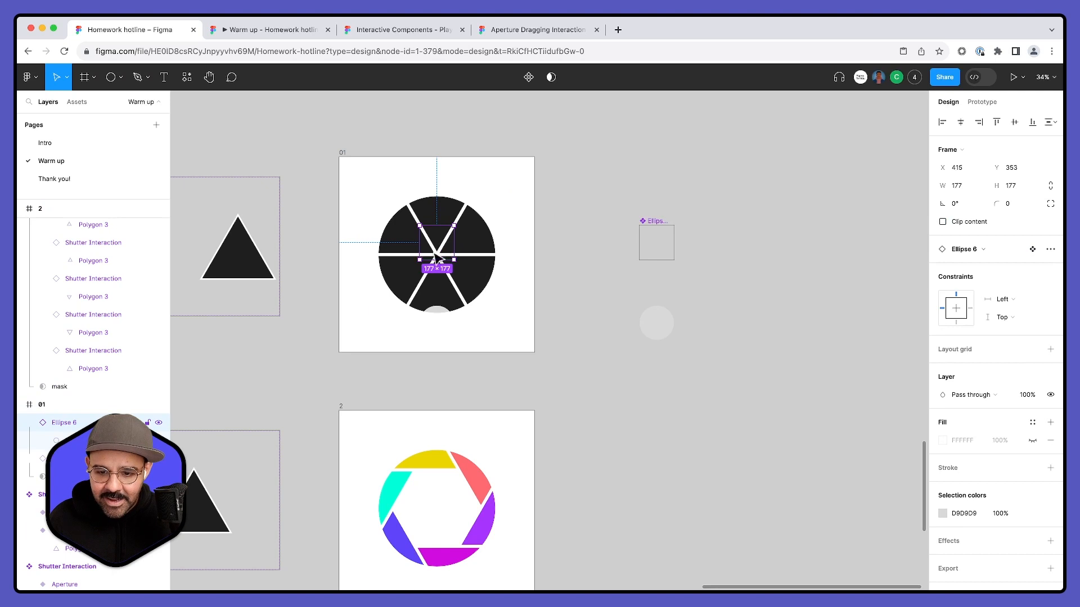
key("Delete")
- Paste an instance of the circle component into frame 01
left_click(343, 153)
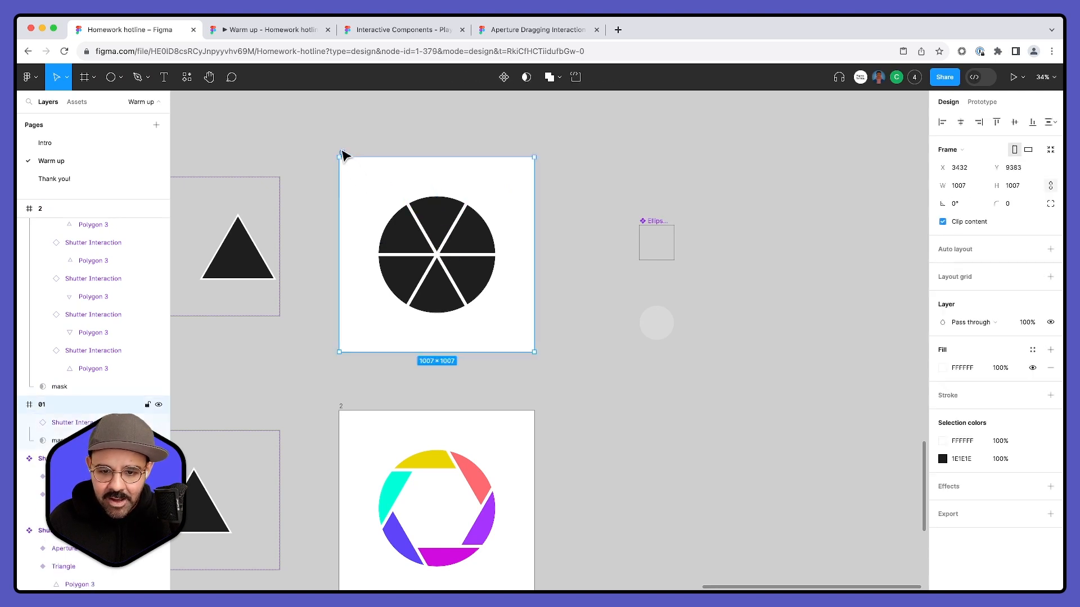
key("ctrl+v")
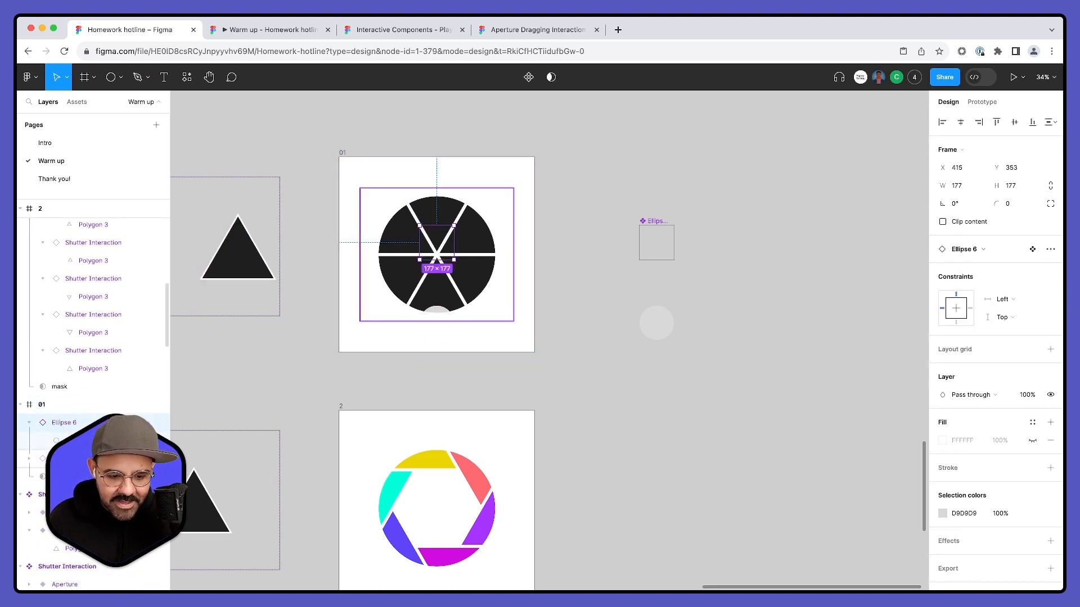
left_click(62, 458)
left_click(62, 476, "shift")
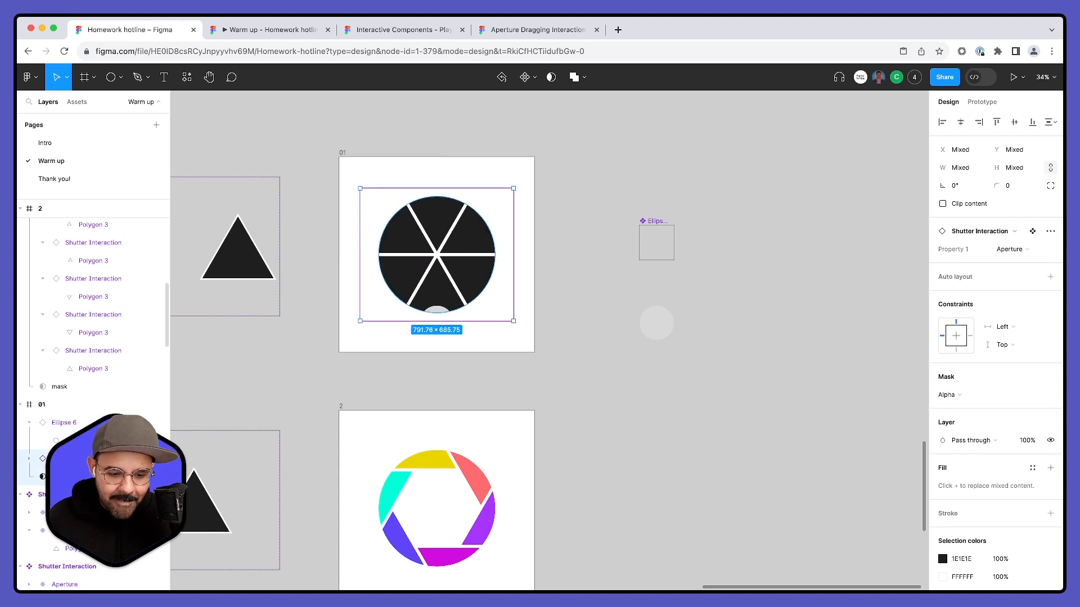
right_click(62, 476)
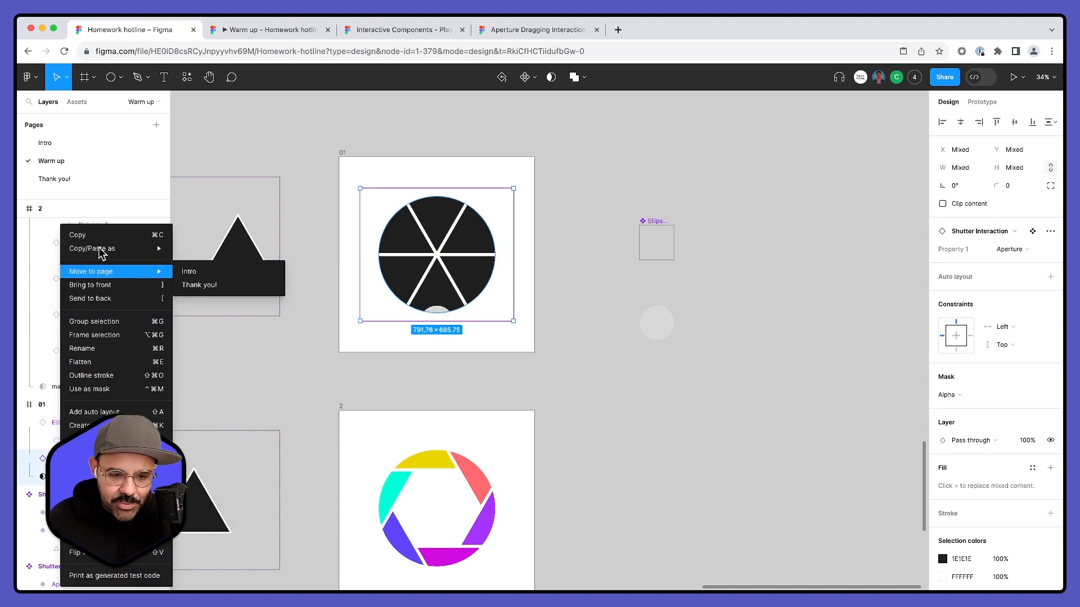
left_click(95, 321)
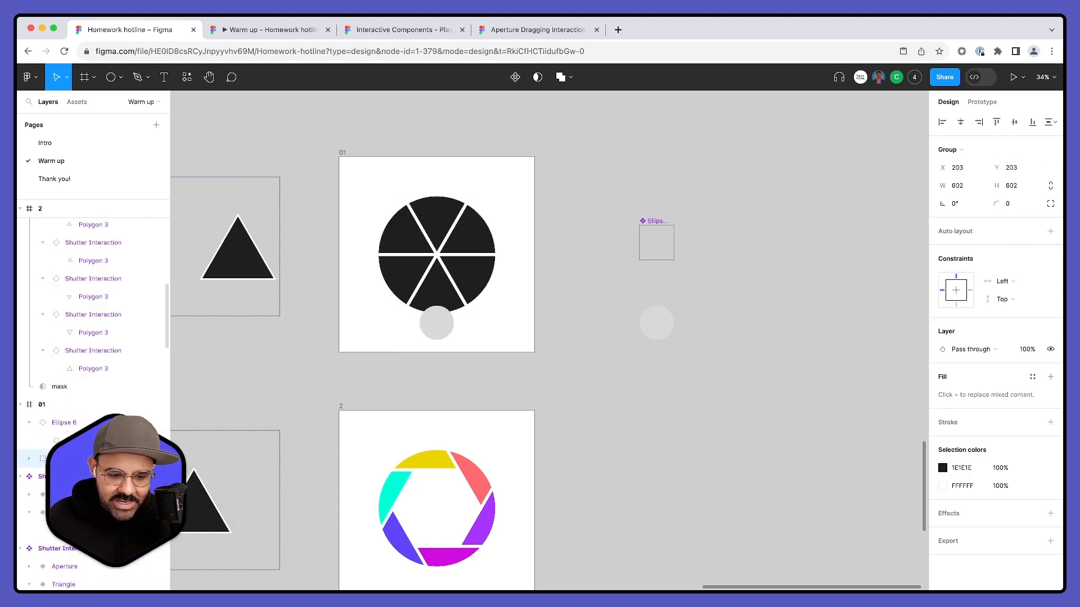
double_click(64, 458)
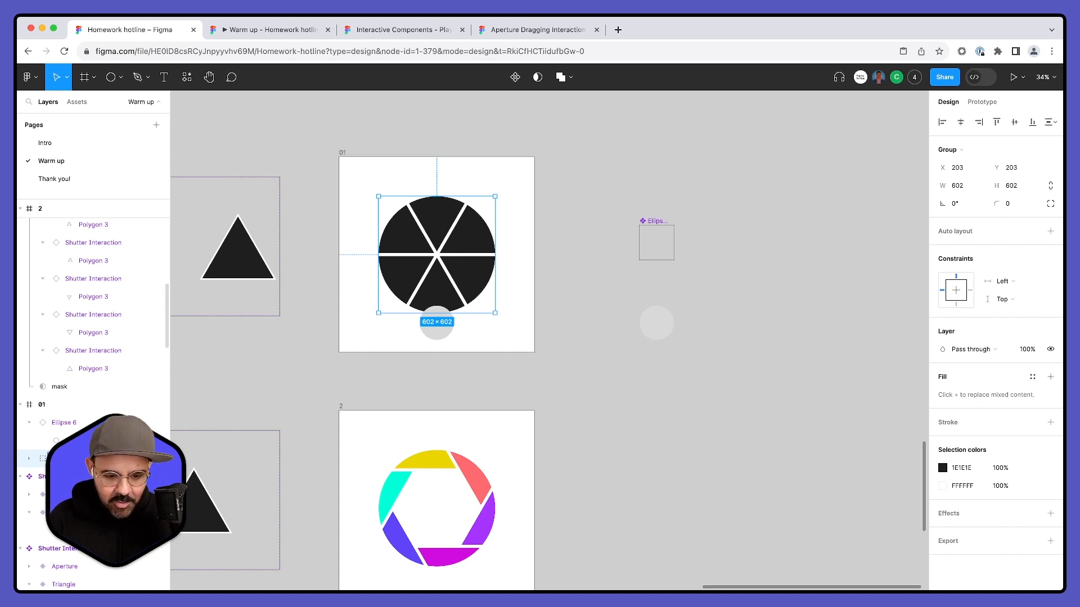
scroll(93, 337, "down", 5)
scroll(77, 255, "up", 1)
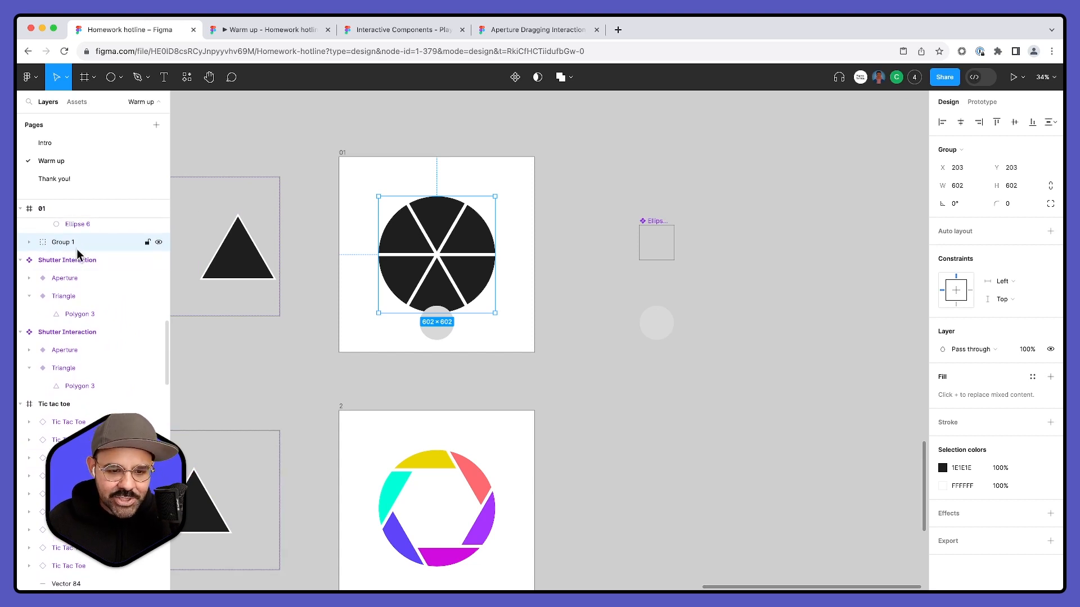
key("super+shift+g")
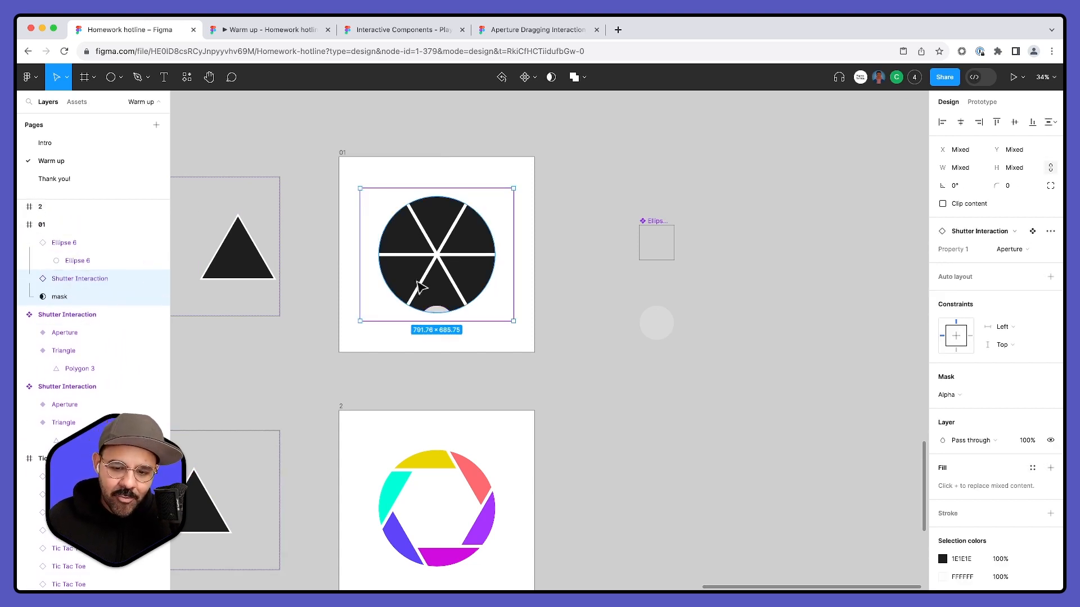
- Group the Shutter Interaction instance and its mask in frame 01 and name the group Mask
right_click(72, 287)
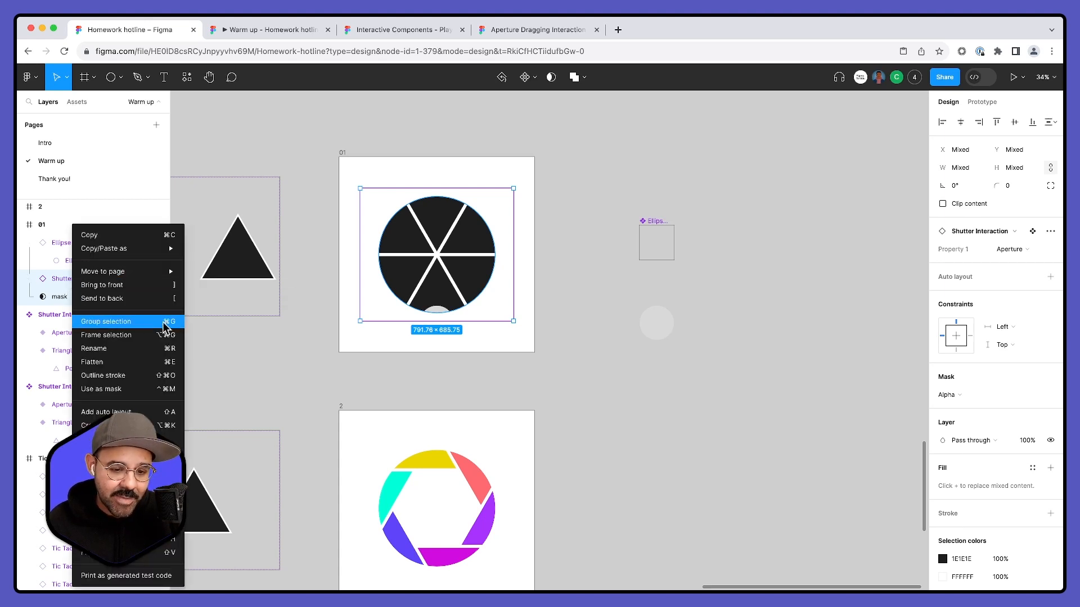
left_click(167, 322)
double_click(59, 279)
type("Mask")
key("Return")
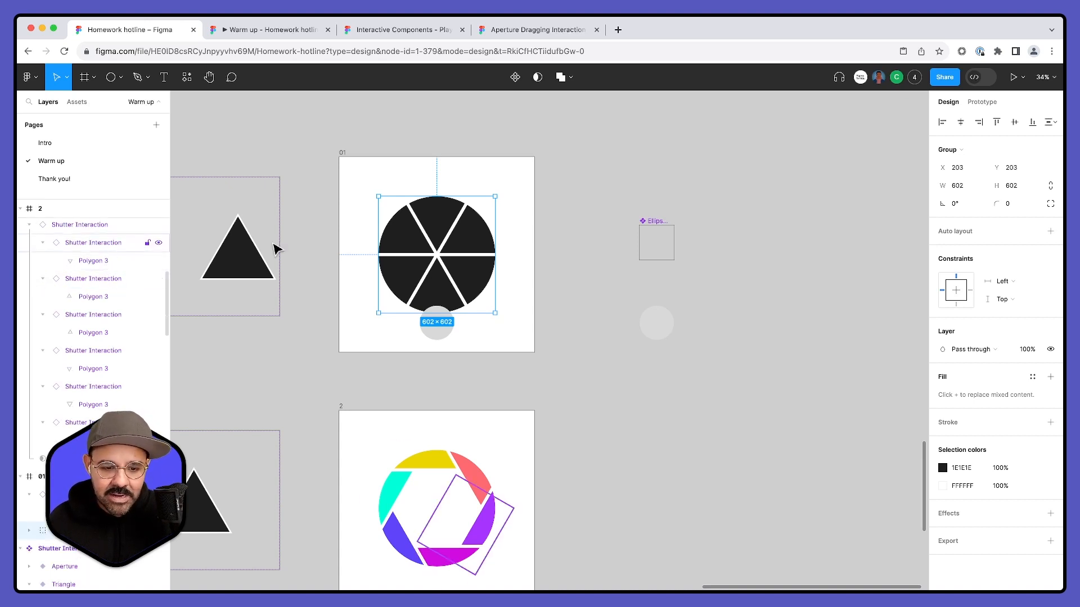
- Collapse the Shutter Interaction layer in frame 2 and select the masked shutter group in frame 01
scroll(458, 248, "down", 3)
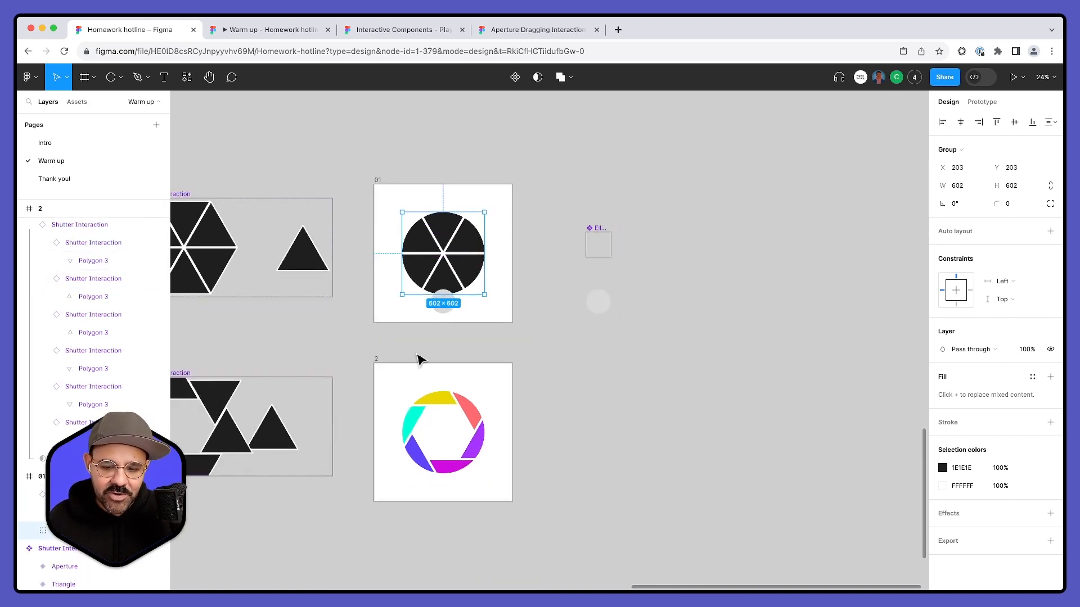
left_click(409, 423)
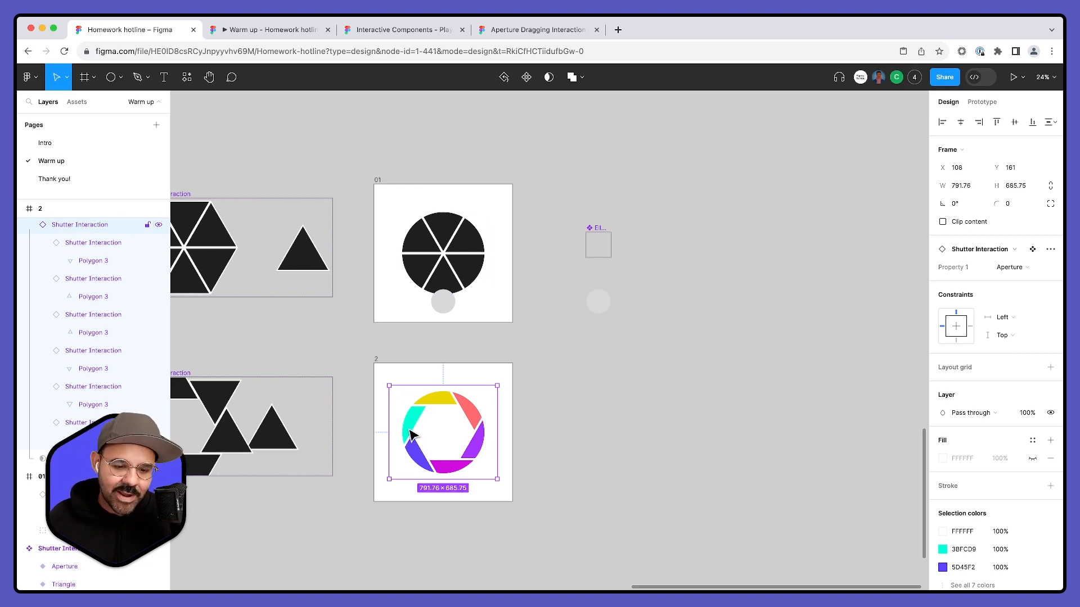
left_click(29, 226)
scroll(54, 253, "up", 2)
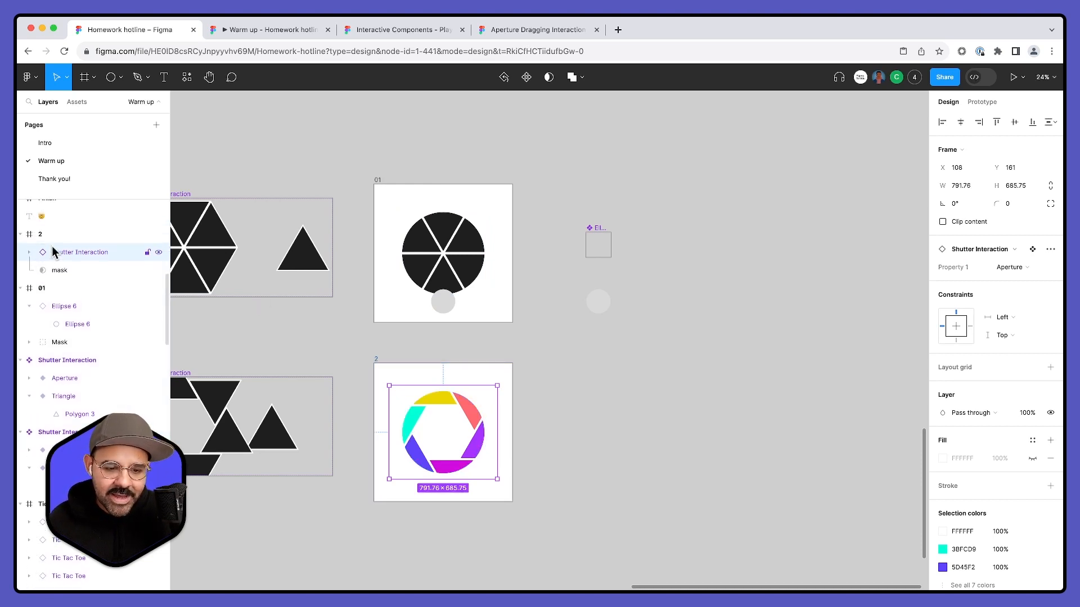
scroll(53, 255, "up", 3)
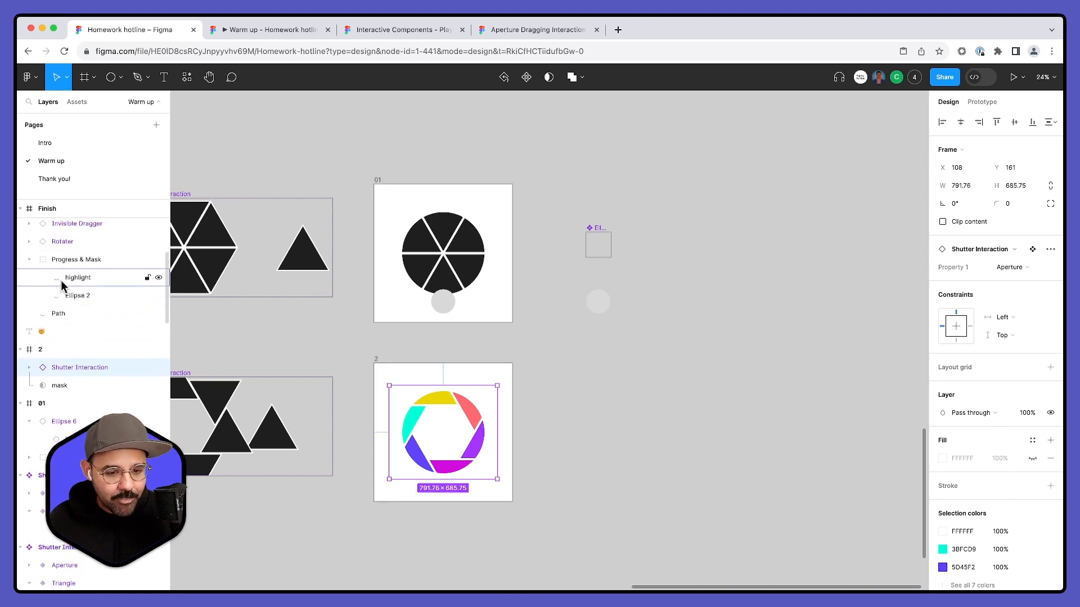
left_click(380, 180)
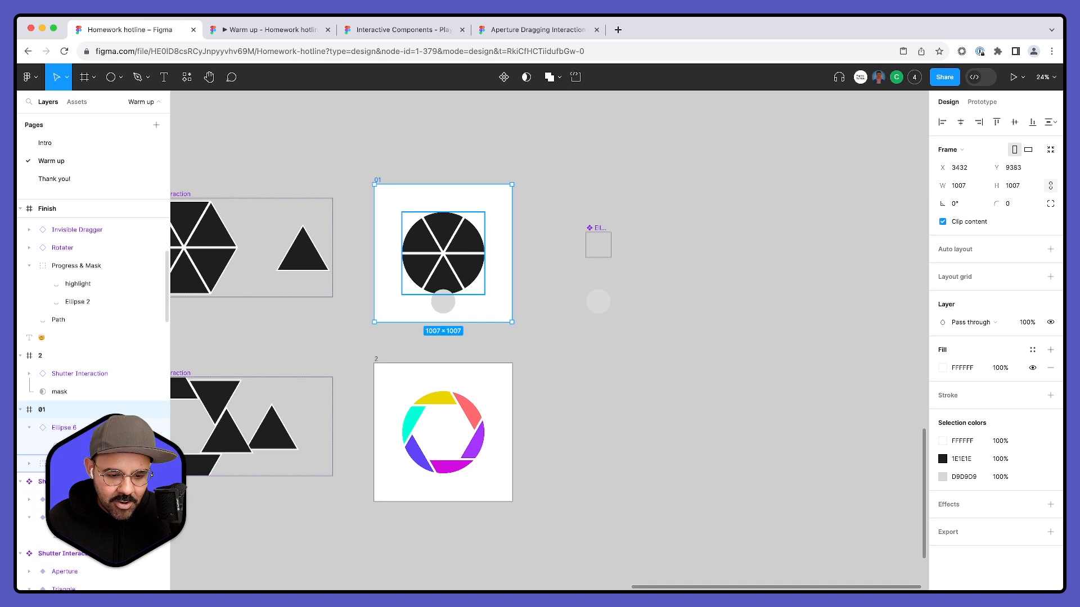
left_click(443, 253)
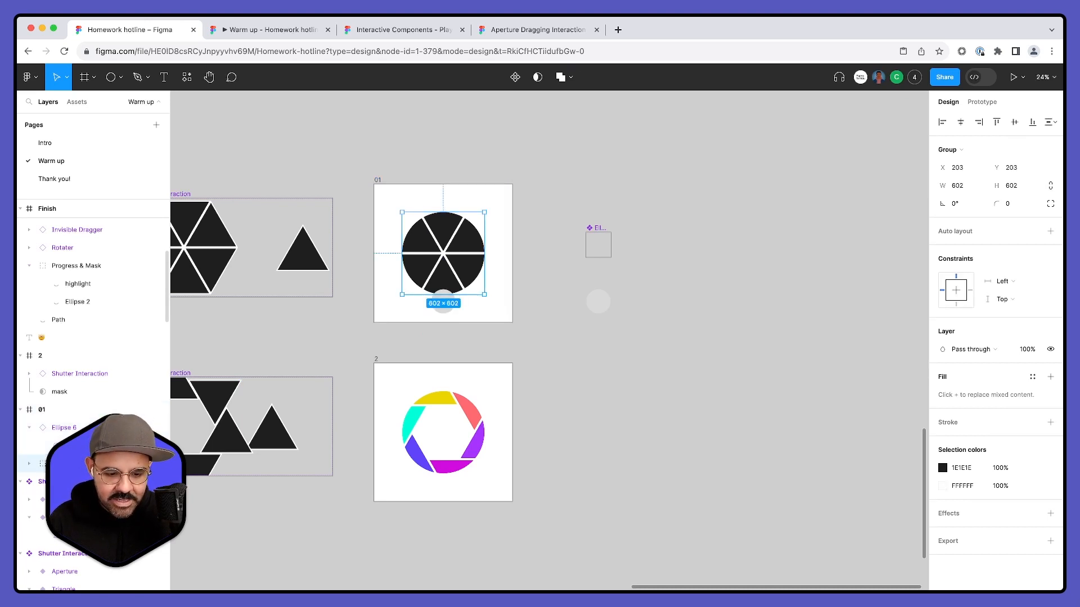
scroll(113, 484, "down", 1)
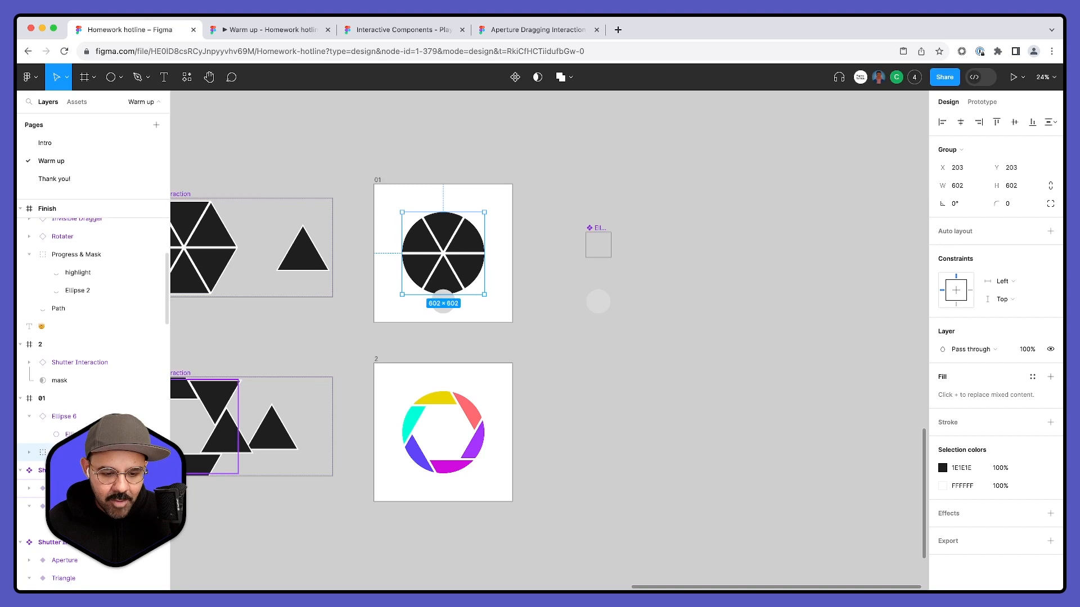
- Group the Shutter Interaction instance with its mask in frame 2, and name the masked groups in both frames Shutter
left_click(378, 366)
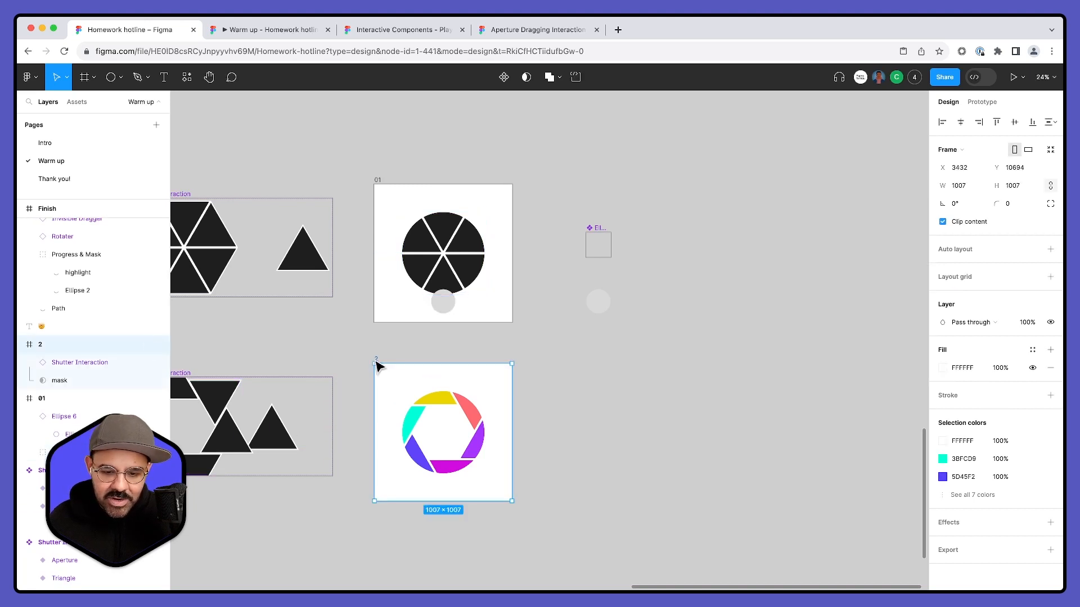
left_click(68, 377)
left_click(73, 366, "shift")
key("super+g")
double_click(71, 362)
type("Shutter")
key("Return")
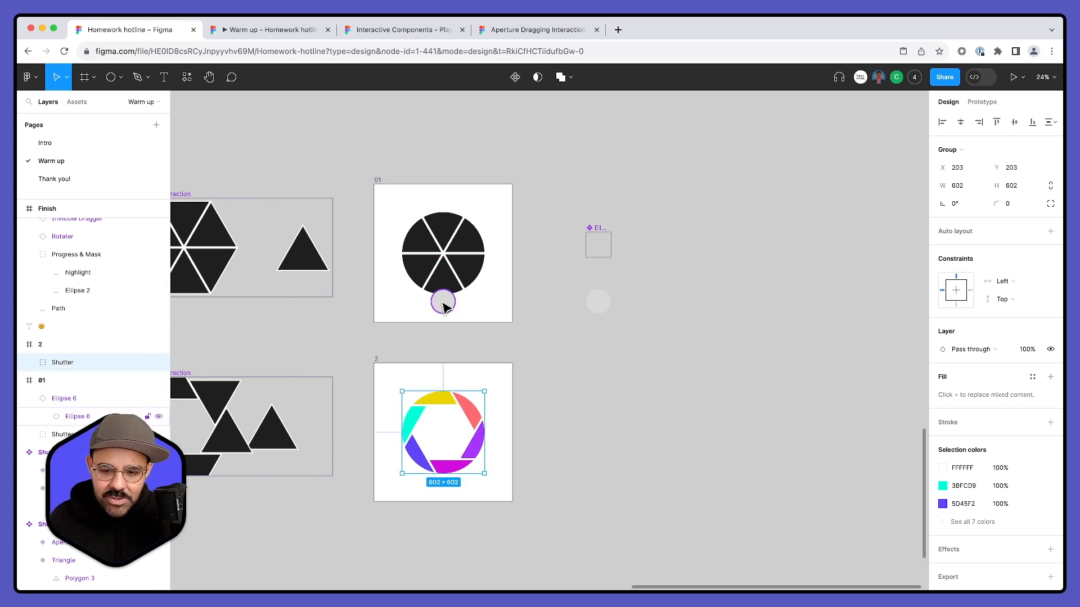
- Copy the circle component instance from frame 01 and paste it into frame 2
left_click(444, 257)
key("super+c")
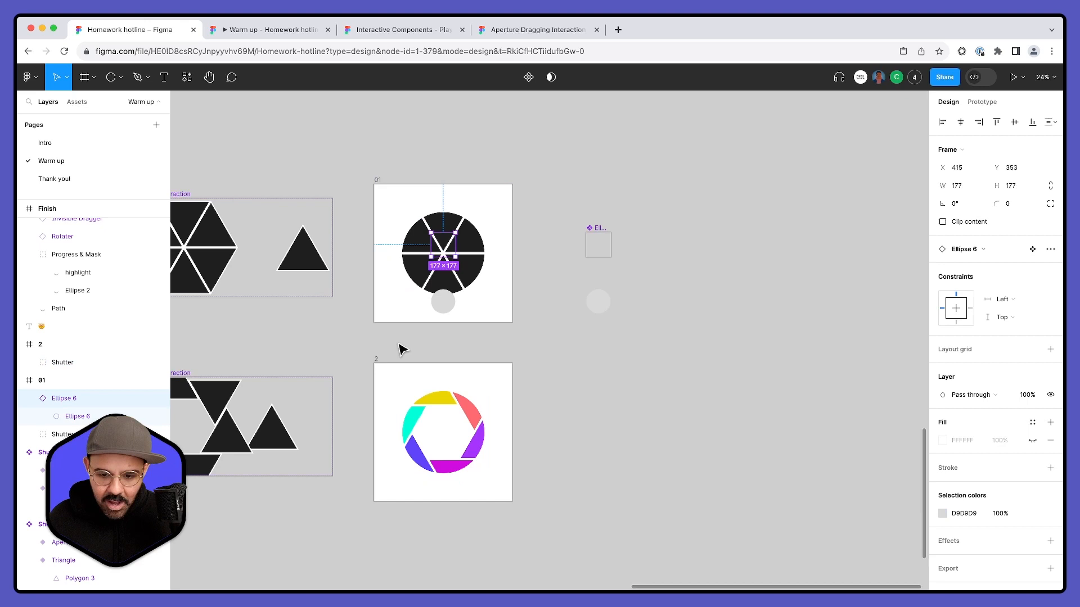
left_click(376, 359)
key("super+v")
scroll(575, 438, "down", 3)
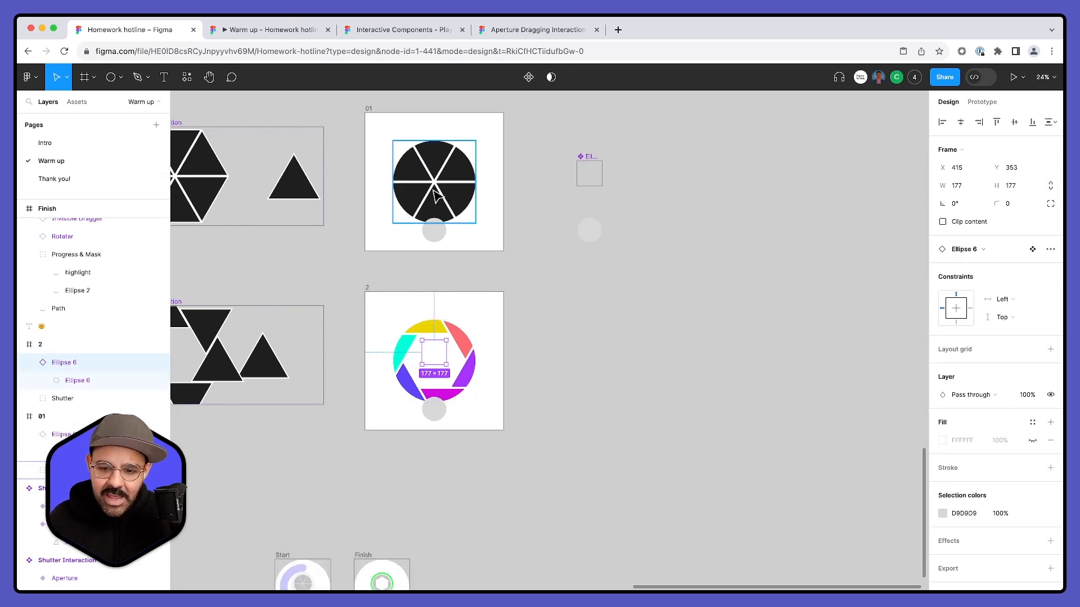
- Rotate the circle instance in frame 01 to -45° and the one in frame 2 to 45°, and clear the selection
left_click(439, 172)
left_click_drag(451, 155, 466, 173)
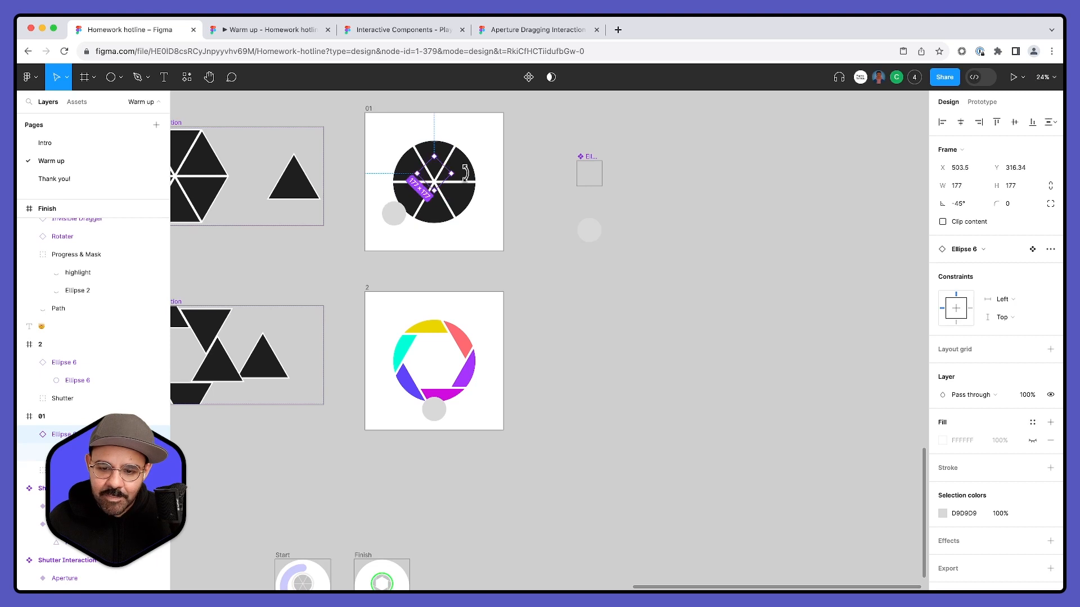
left_click(433, 406)
left_click_drag(433, 406, 430, 330)
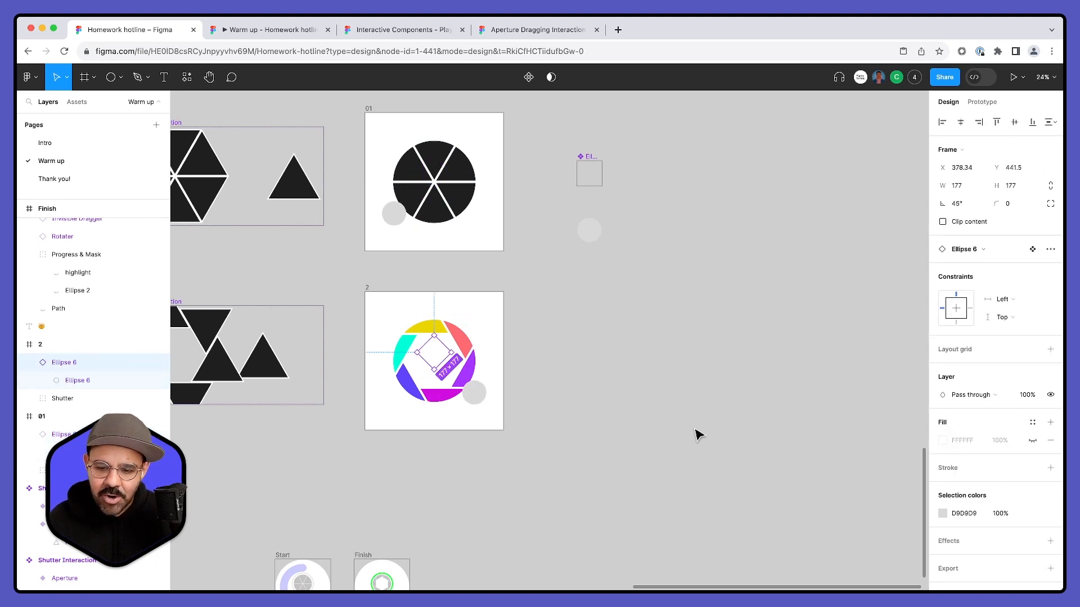
left_click(697, 435)
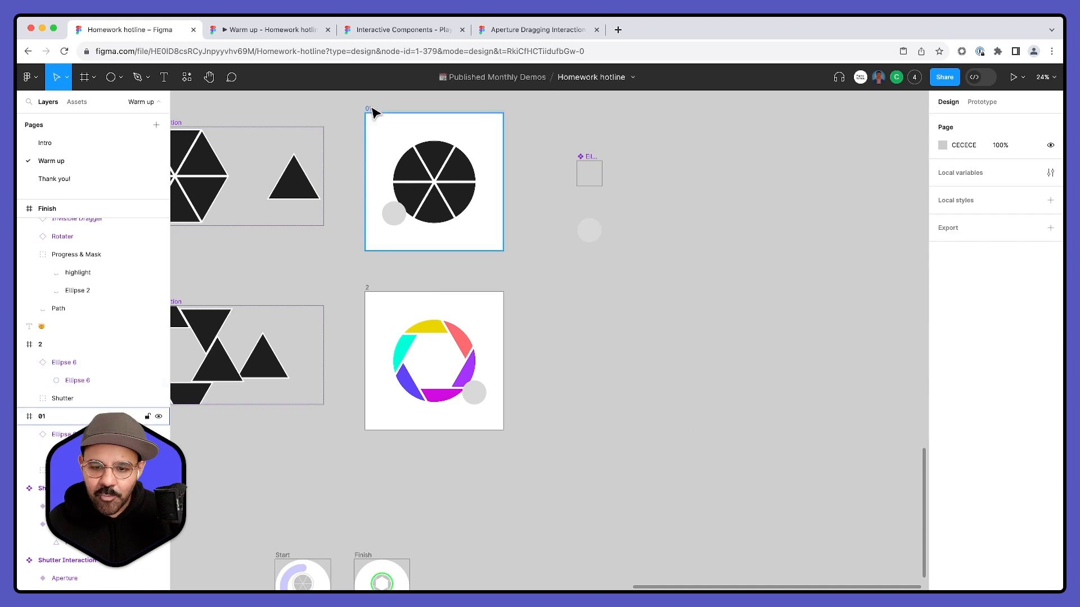
- Preview the prototype from frame 01, test the shutter's opening and closing with the rotating circle, and close the preview
left_click(372, 111)
key("shift+space")
left_click(307, 234)
left_click(308, 234)
left_click(328, 232)
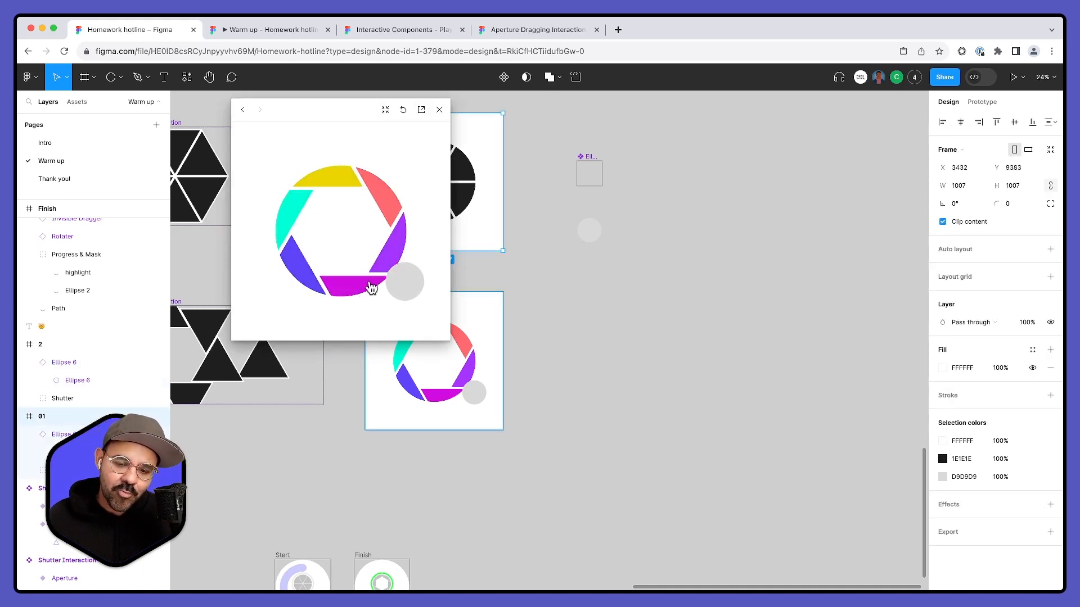
left_click(347, 283)
left_click(298, 243)
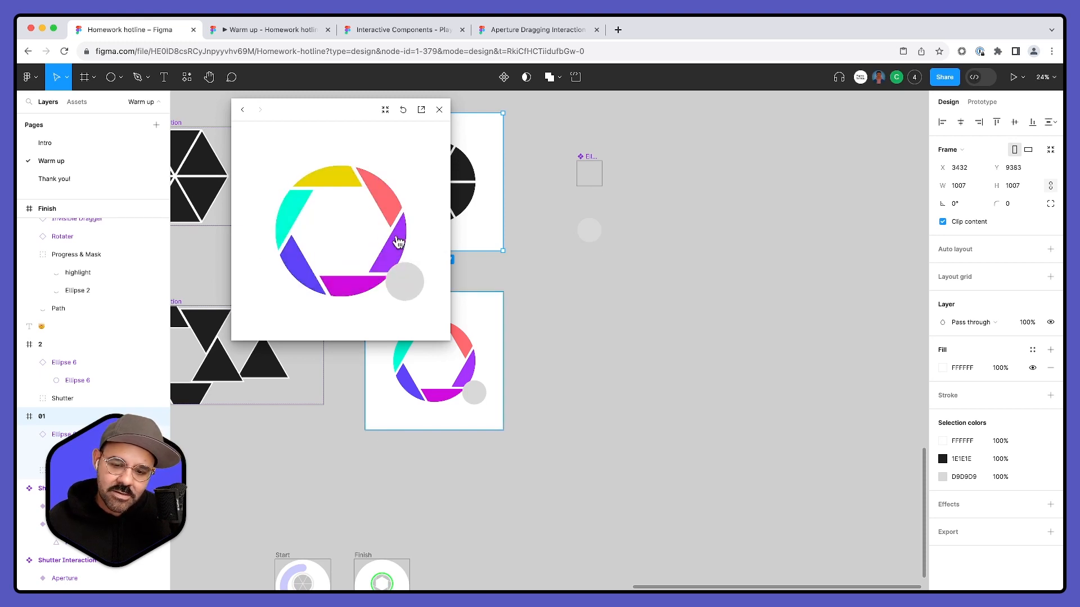
left_click(350, 256)
left_click(439, 110)
- Rename the circle component beside frame 01 as Drag circle
left_click(431, 189)
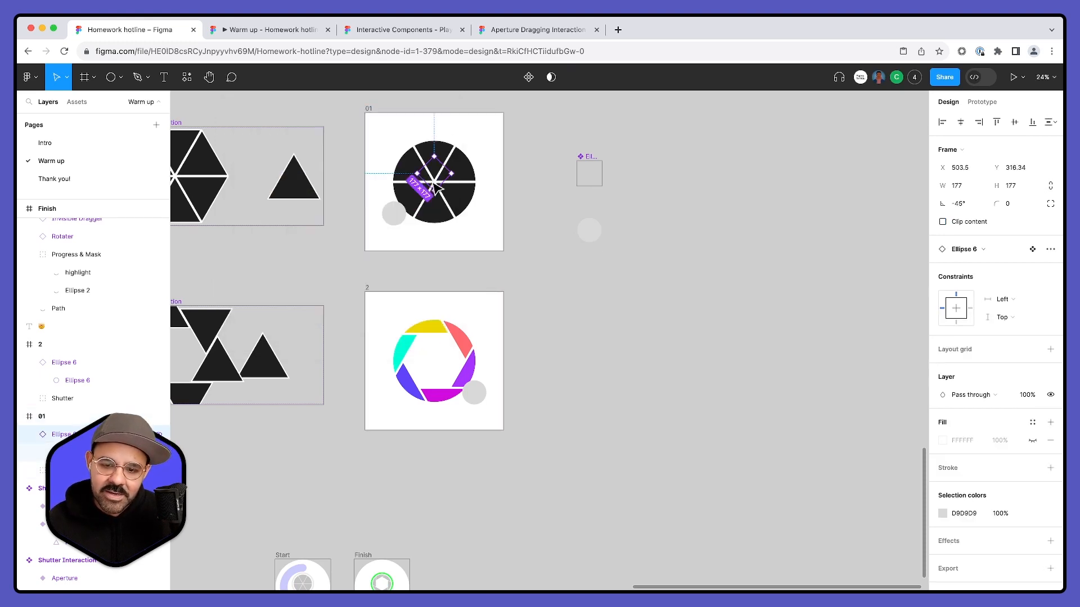
scroll(431, 191, "up", 3)
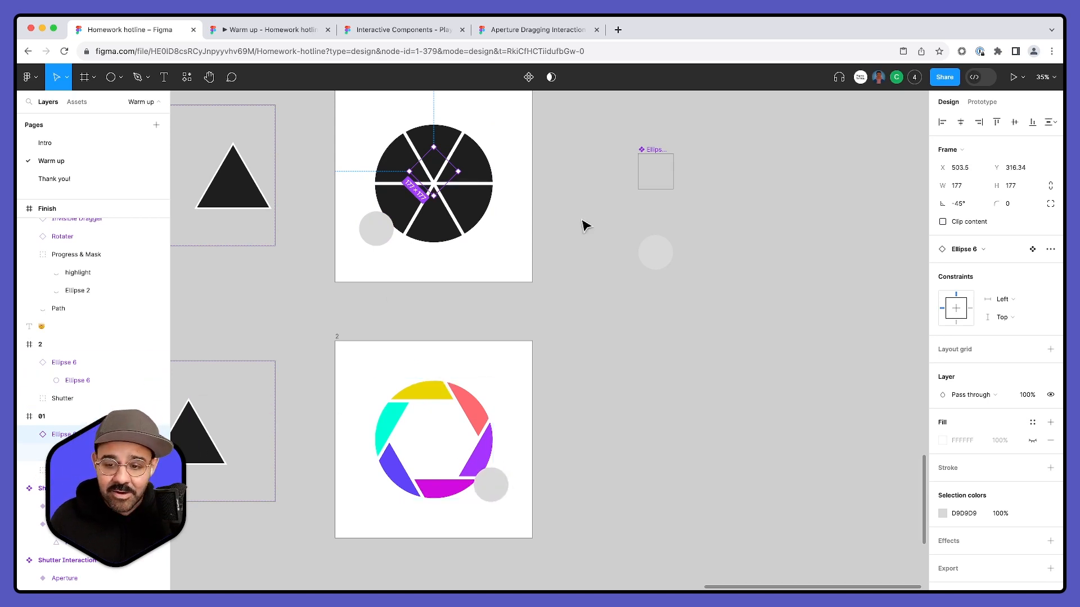
double_click(655, 149)
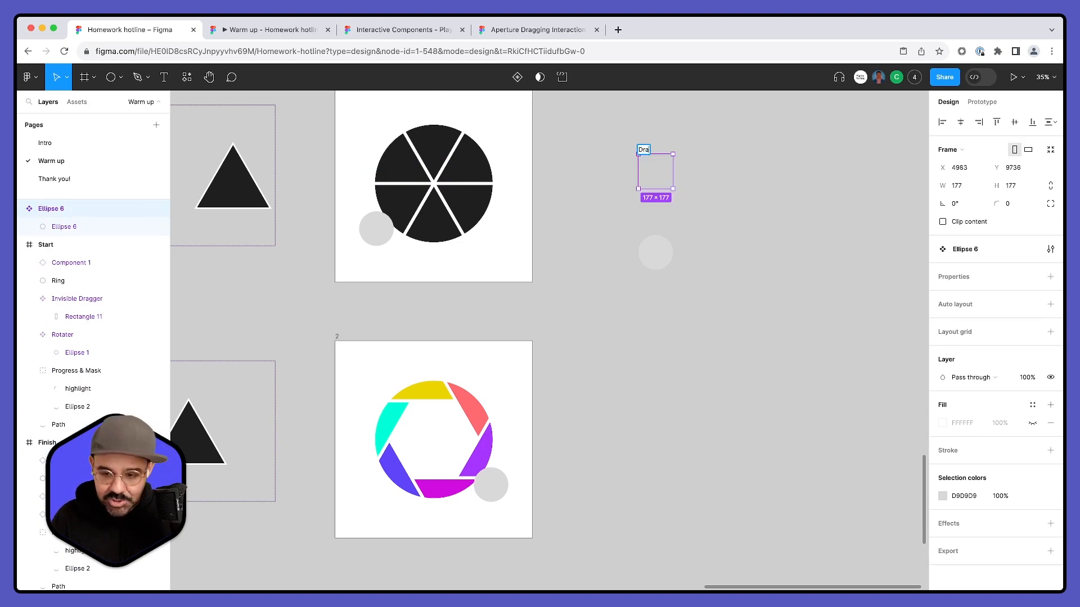
type("Drag circle")
key("Return")
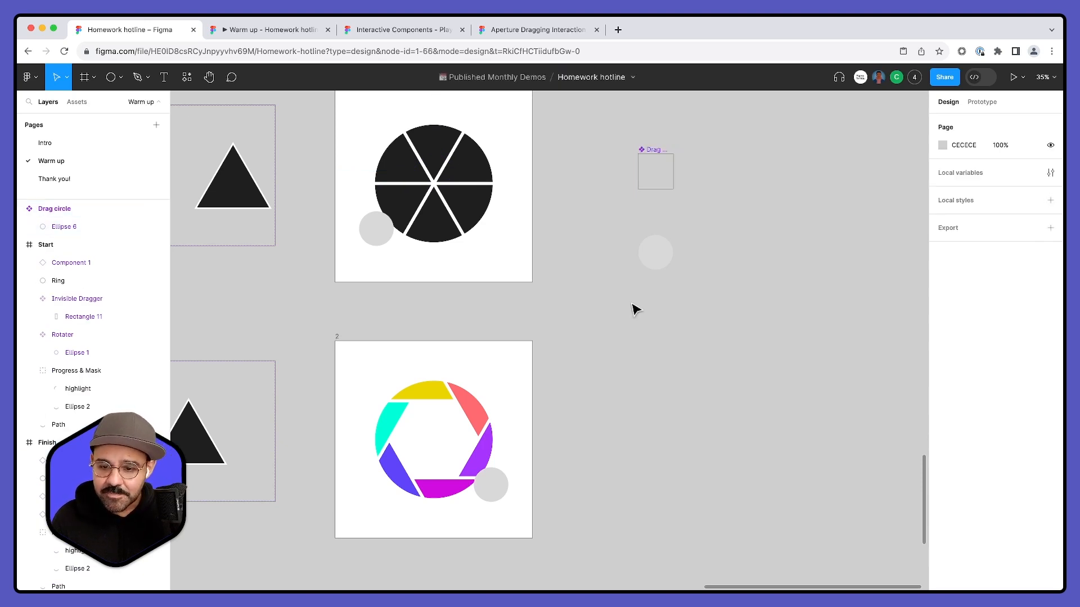
- Preview frame 01's prototype again to check the circle's path around the shutter, close the preview and clear the selection
left_click(634, 309)
scroll(634, 308, "up", 1)
scroll(634, 309, "left", 2)
left_click(431, 142)
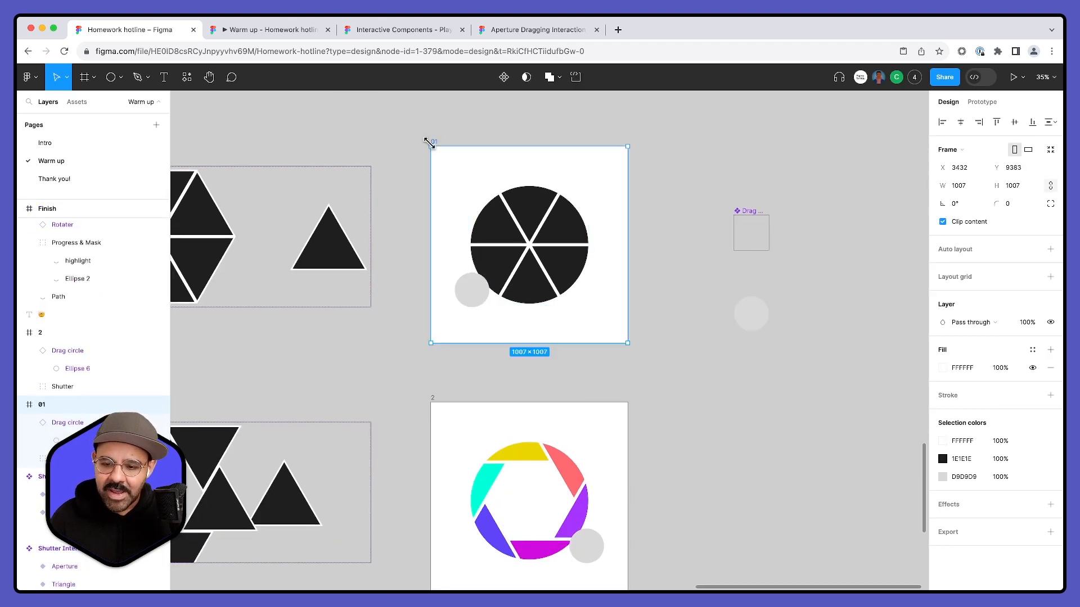
key("shift+space")
left_click(344, 230)
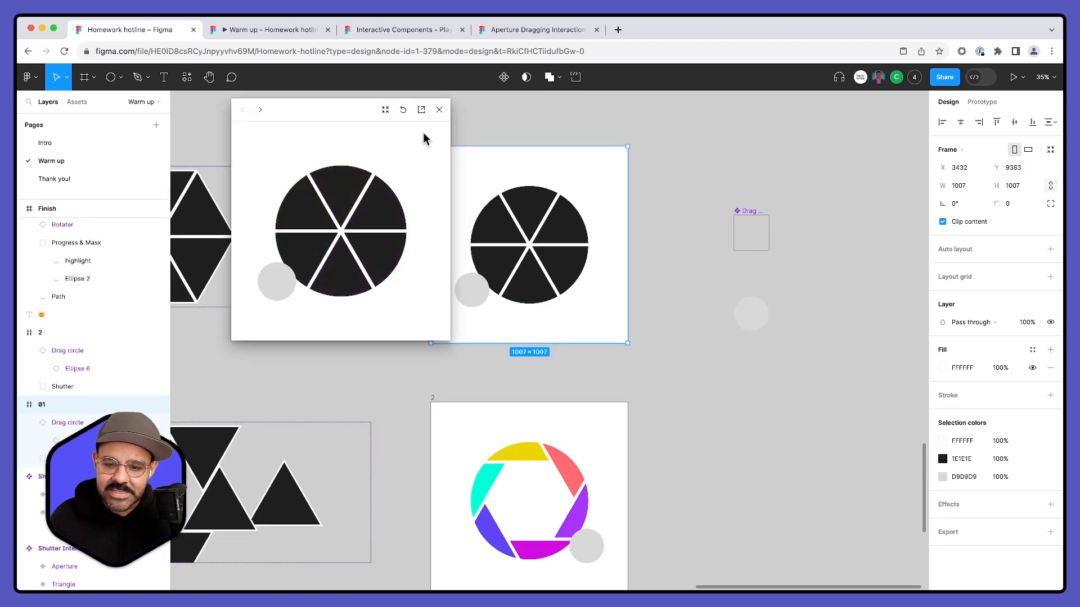
left_click(439, 110)
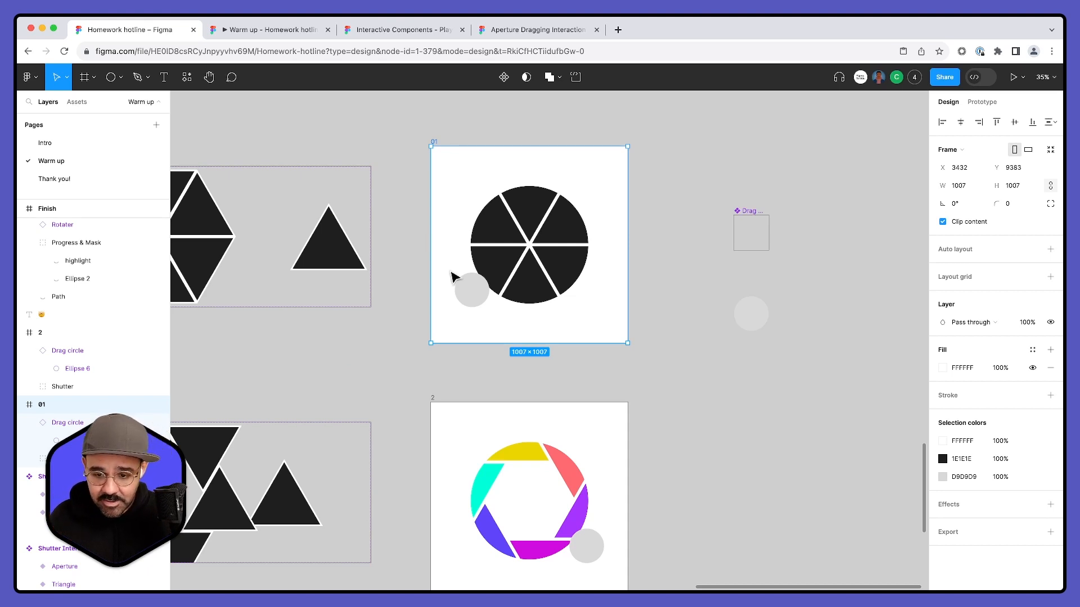
left_click(376, 320)
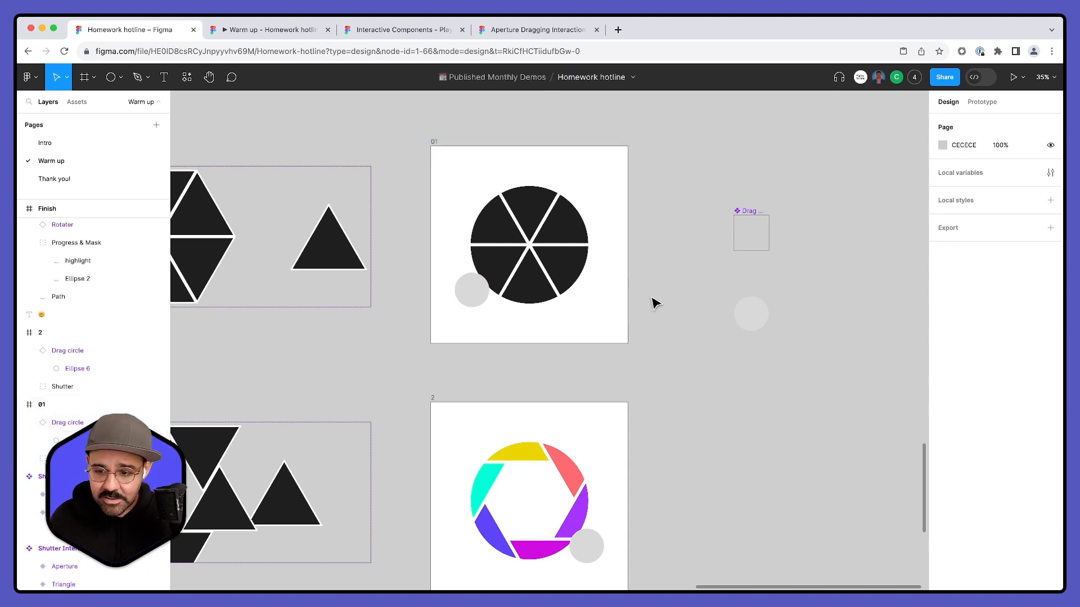
- Move the circle inside the Drag circle component slightly farther down from its bounding frame and clear the selection
left_click(749, 314)
key("shift+Down")
key("shift+Down")
key("shift+Down")
left_click(615, 385)
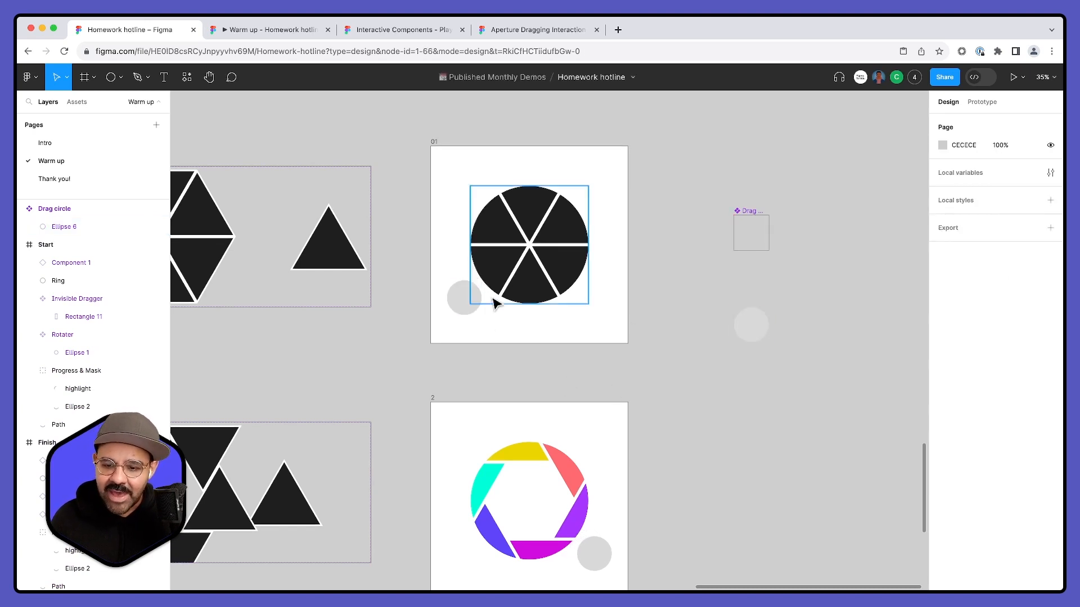
- Move the Drag circle component next to the Shutter Interaction components, in the empty space below the emoji
scroll(474, 314, "down", 1)
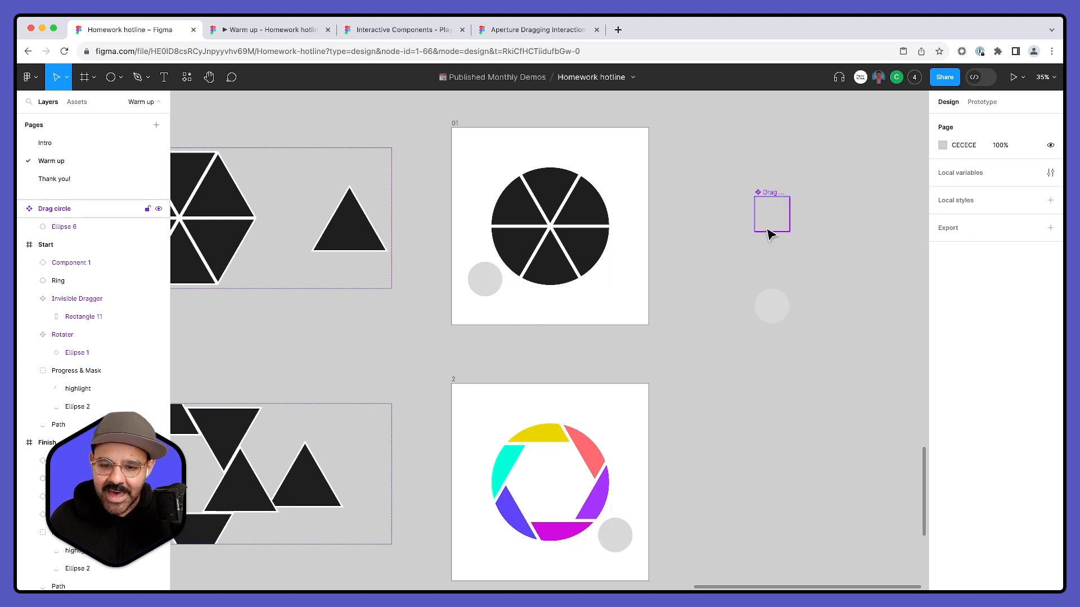
scroll(770, 233, "down", 3)
left_click_drag(800, 197, 239, 262)
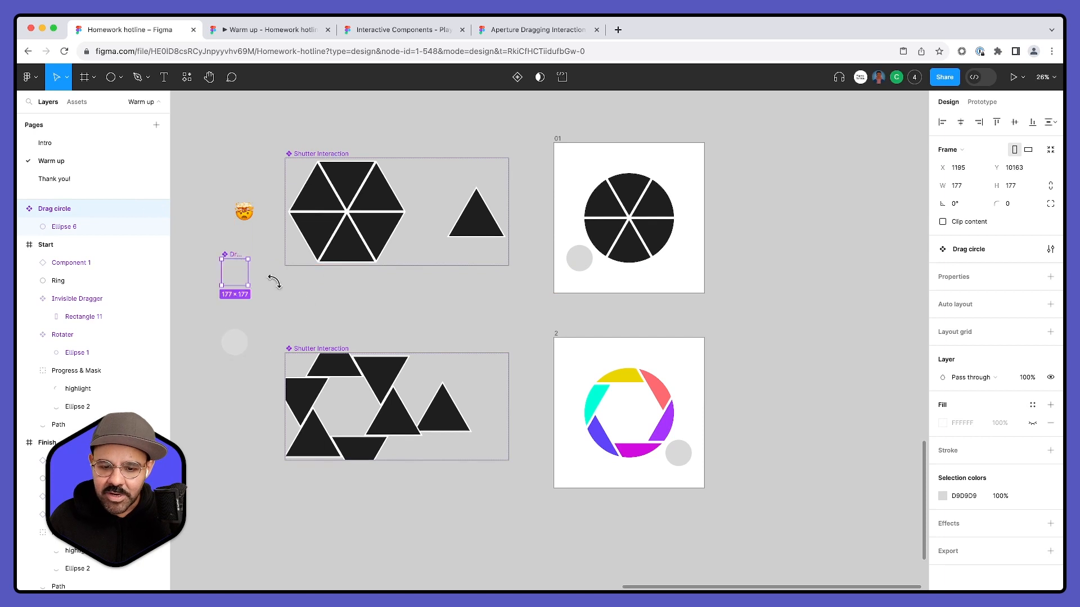
left_click(321, 308)
left_click_drag(620, 347, 536, 313)
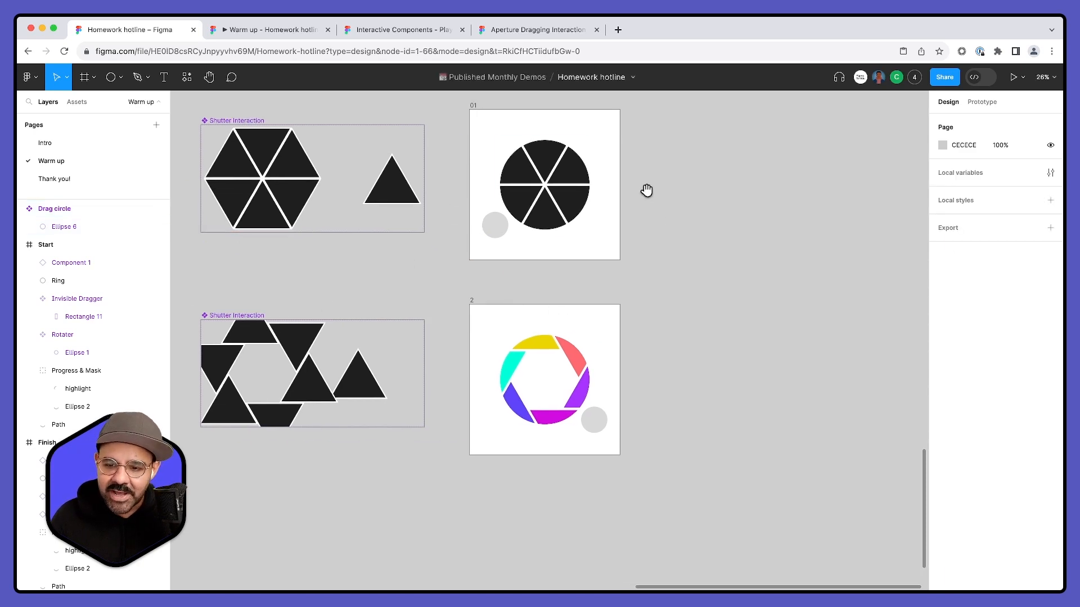
scroll(650, 199, "up", 2)
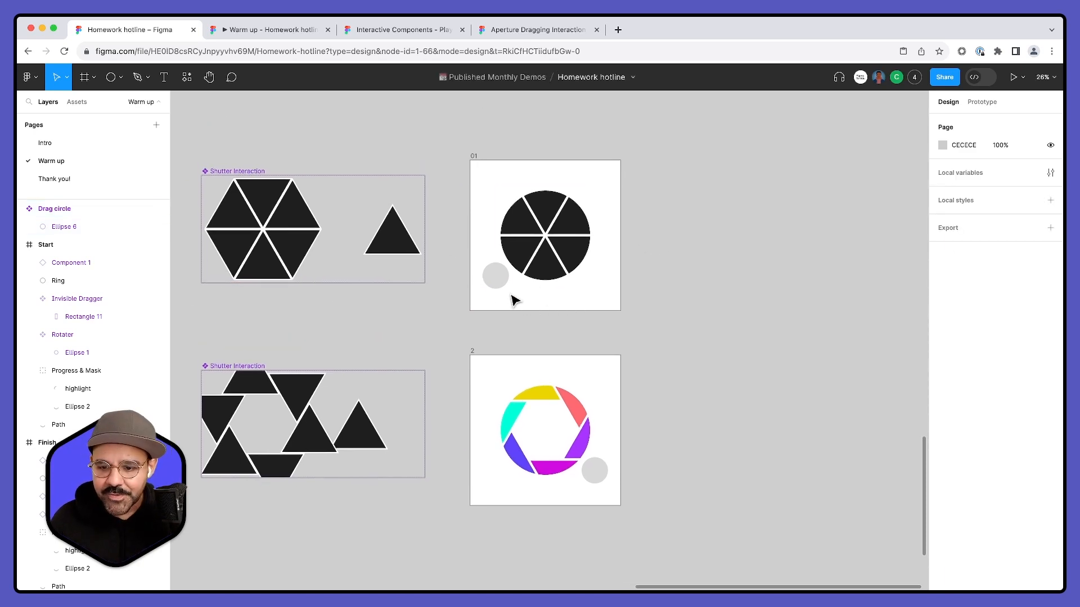
left_click(496, 276)
scroll(478, 149, "down", 1)
scroll(478, 149, "right", 1)
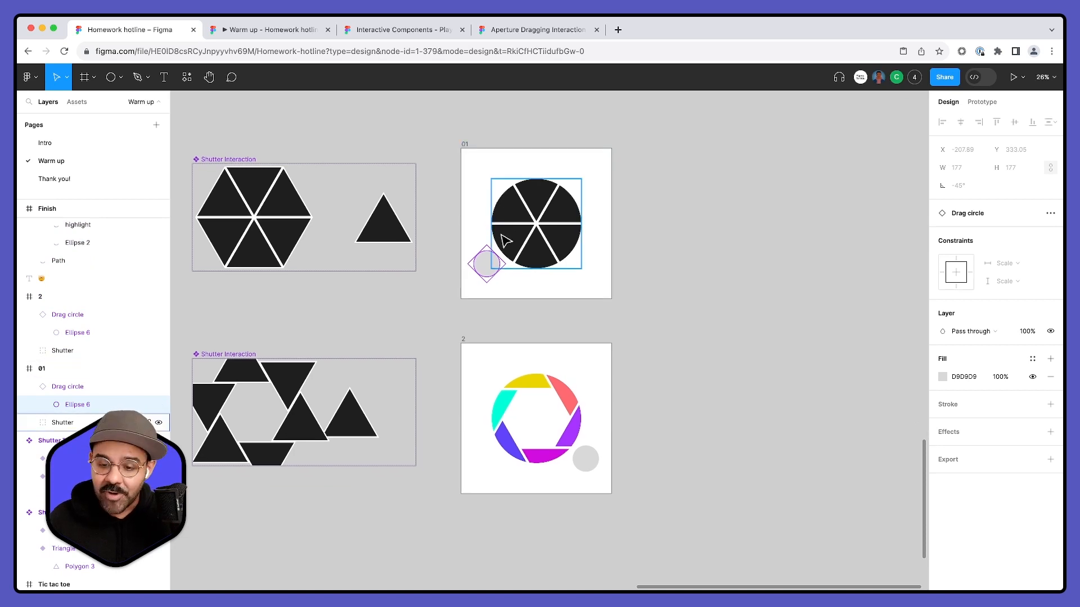
- Draw a rectangle about 212 × 414 beside frame 01 and set its fill opacity to 0%
scroll(542, 331, "up", 2)
left_click(538, 327)
key("r")
left_click_drag(656, 223, 693, 294)
left_click(1000, 277)
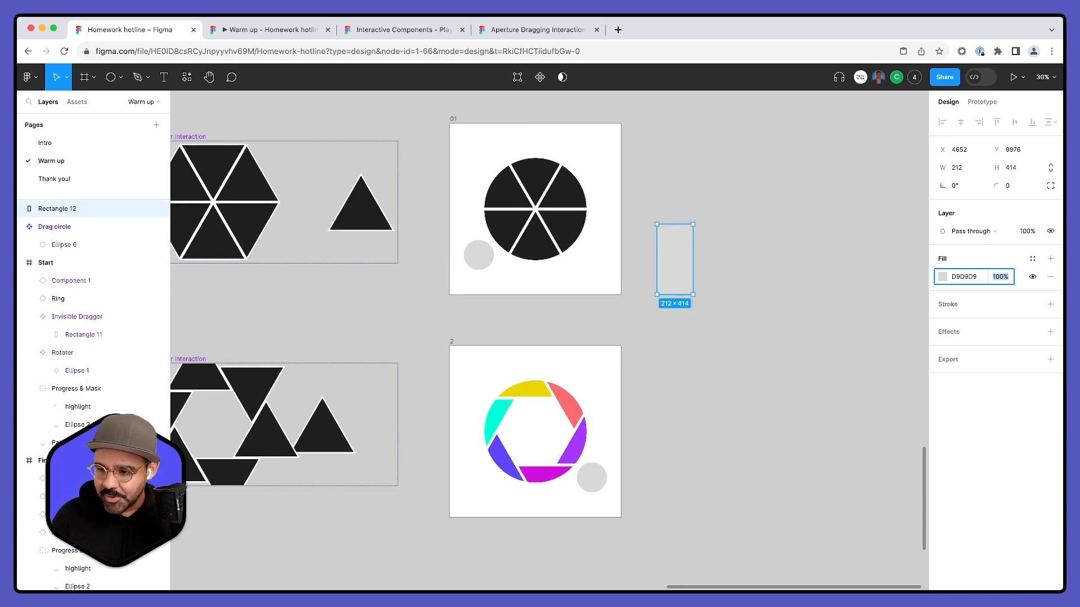
type("0")
key("Return")
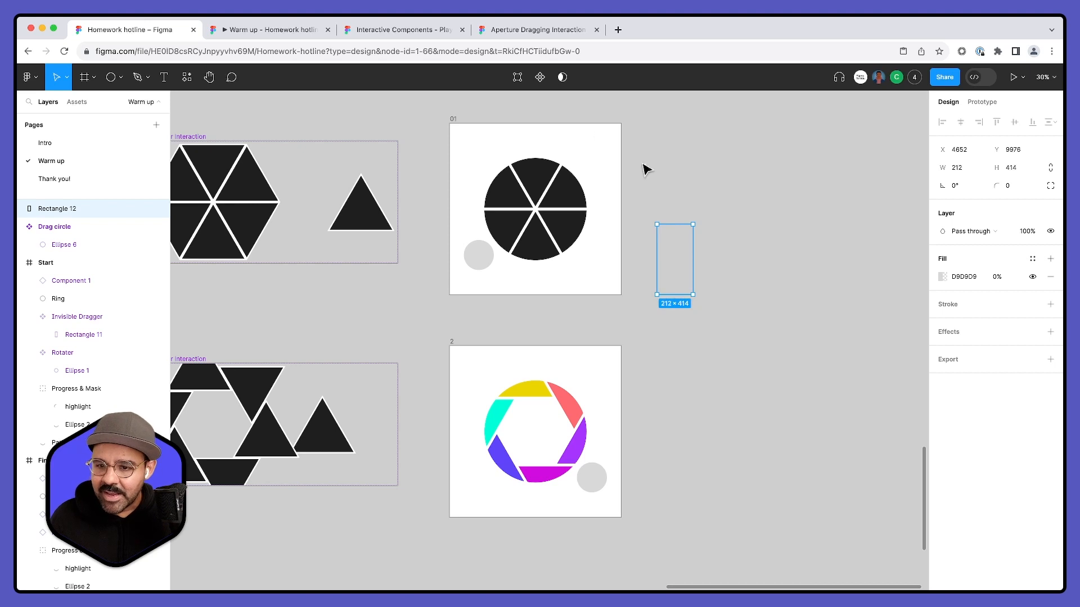
- Turn the transparent rectangle beside frame 01 into a component and rename it dragger
left_click(540, 77)
double_click(674, 219)
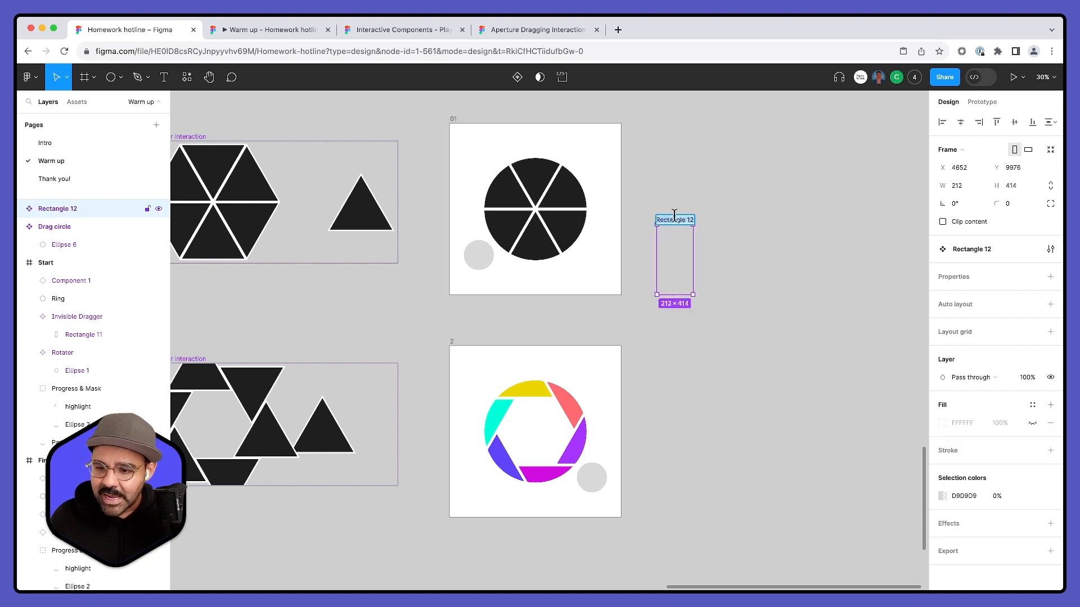
type("dragger")
key("Return")
left_click(739, 173)
- Move the Drag circle component above the upper Shutter Interaction component and place the dragger component beside it
left_click(676, 253)
left_click_drag(655, 262, 799, 275)
left_click_drag(243, 288, 318, 162)
left_click(562, 260)
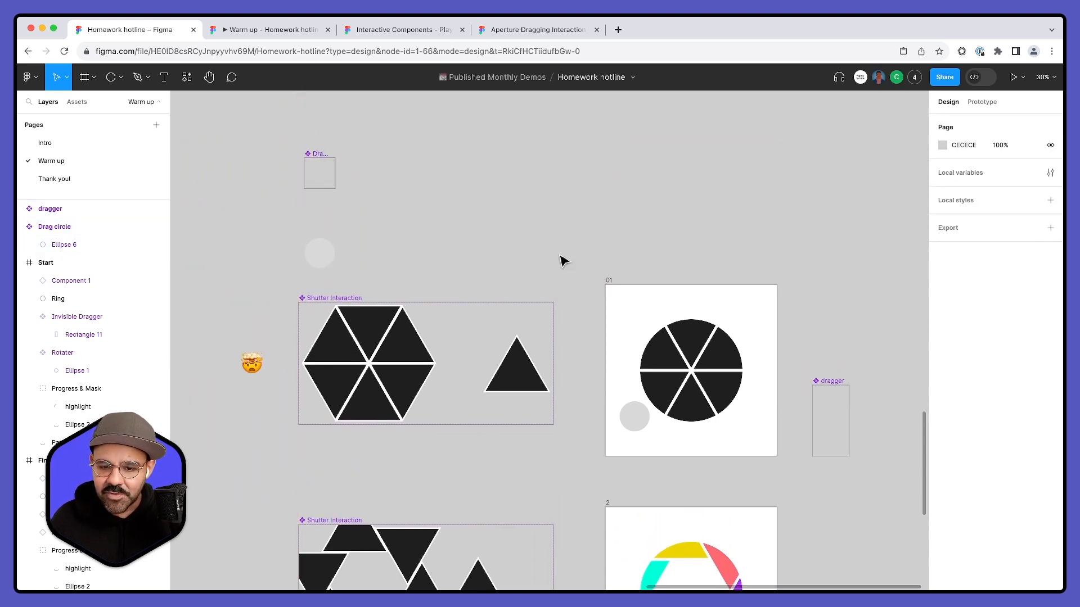
left_click_drag(833, 386, 376, 154)
left_click(466, 171)
- Copy the dragger component into frame 01 and position the instance over the gray circle at X 64, Y 598
left_click(364, 163)
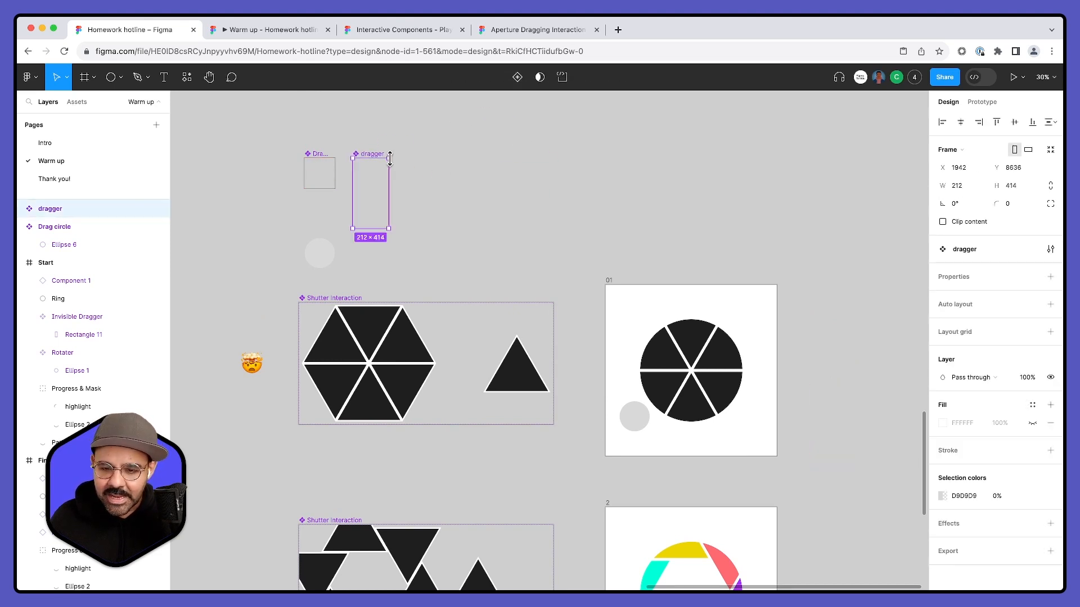
left_click(609, 281)
key("super+v")
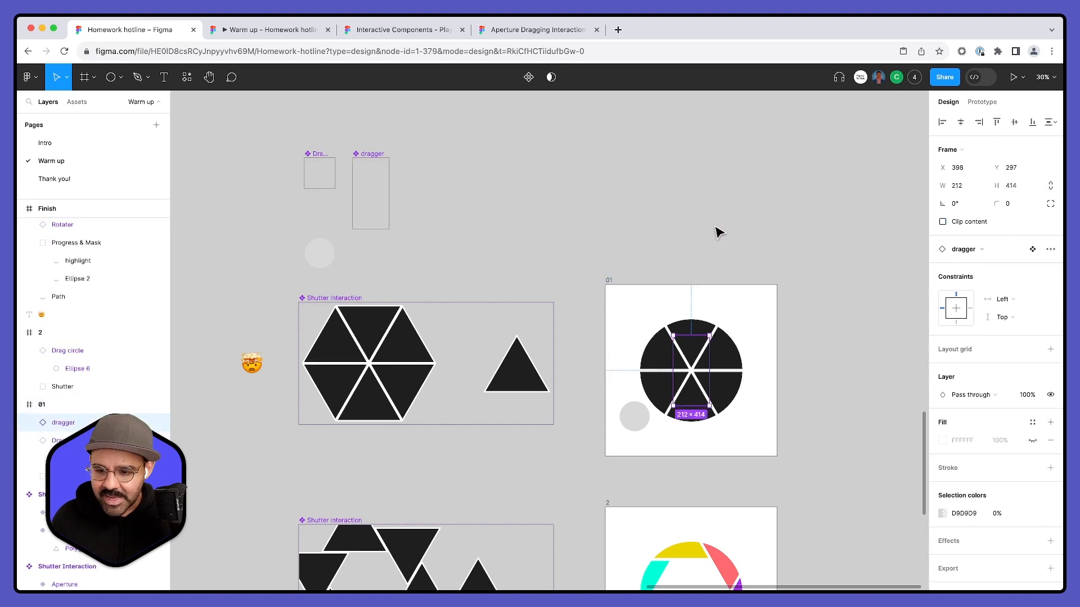
scroll(716, 232, "down", 2)
scroll(716, 232, "right", 2)
left_click_drag(564, 283, 511, 325)
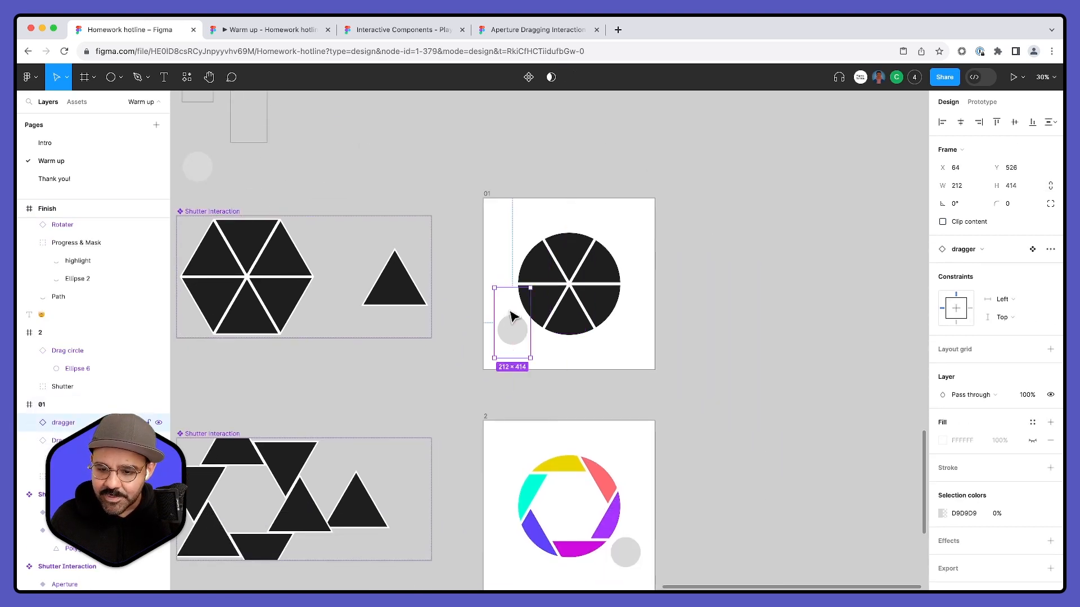
left_click_drag(516, 358, 514, 362)
- Paste another dragger instance into frame 2 and position it over the gray circle at X 731, Y 598
scroll(479, 341, "down", 3)
scroll(479, 341, "right", 1)
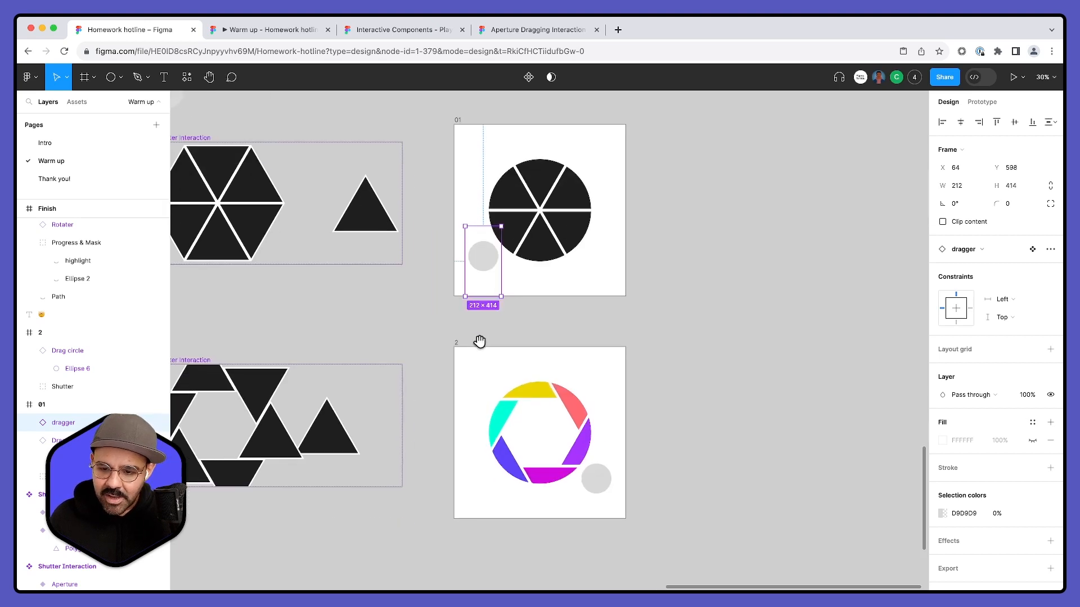
left_click(464, 344)
key("ctrl+v")
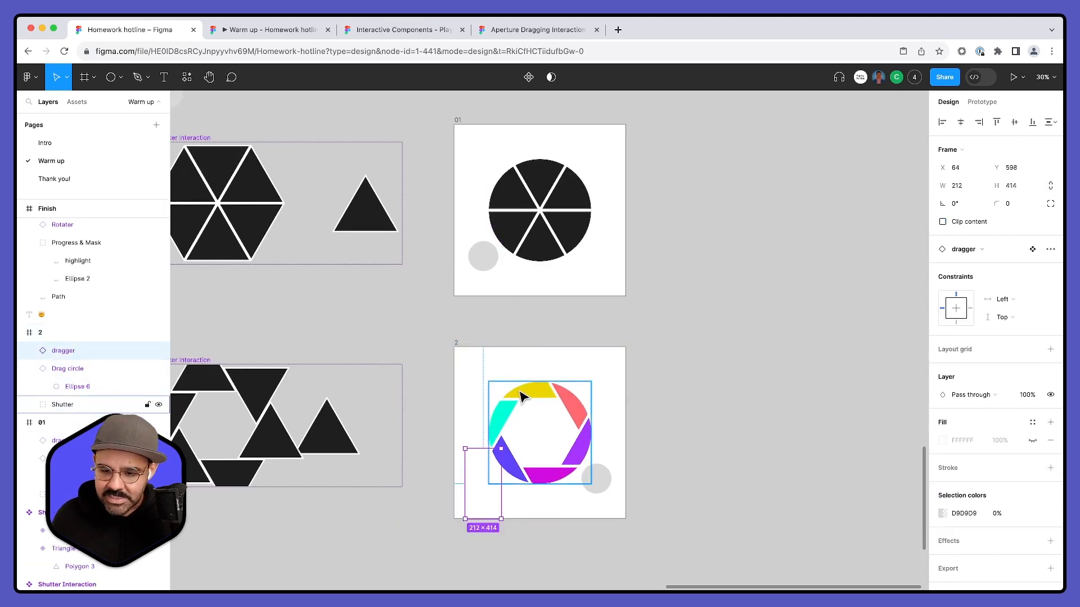
left_click_drag(481, 481, 597, 489)
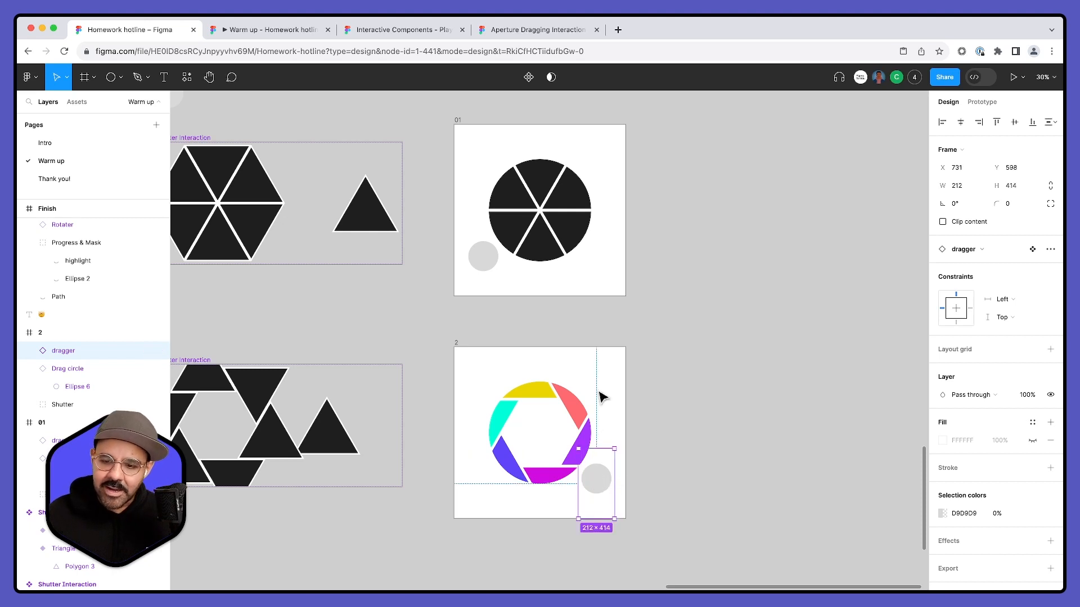
- Delete the existing prototype connections between frames 01 and 2
left_click(488, 287)
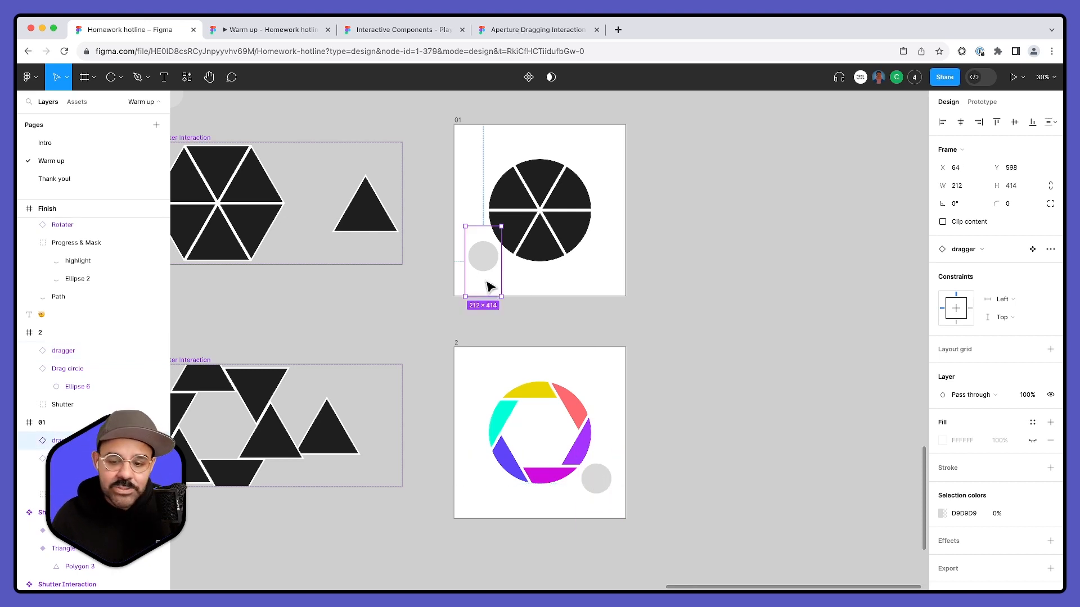
left_click(981, 102)
left_click(666, 165)
left_click(570, 208)
left_click_drag(595, 315, 492, 331)
left_click(546, 250)
left_click(541, 298)
key("Delete")
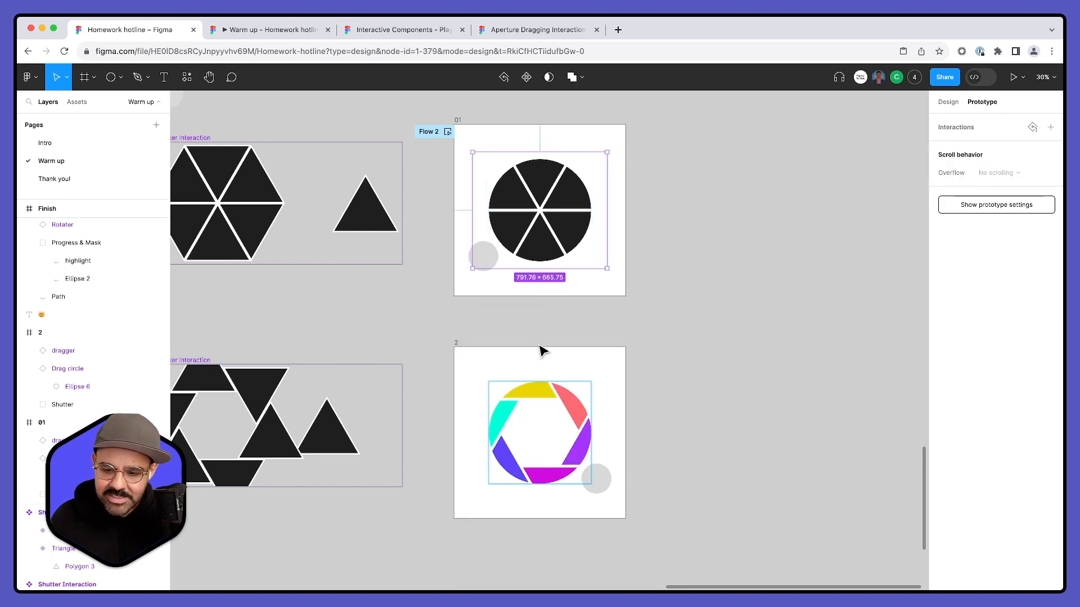
left_click(534, 400)
left_click(540, 353)
key("Delete")
- Connect frame 01's dragger to frame 2 with an On drag, Smart animate interaction and review its settings
left_click(483, 278)
left_click_drag(483, 296, 500, 351)
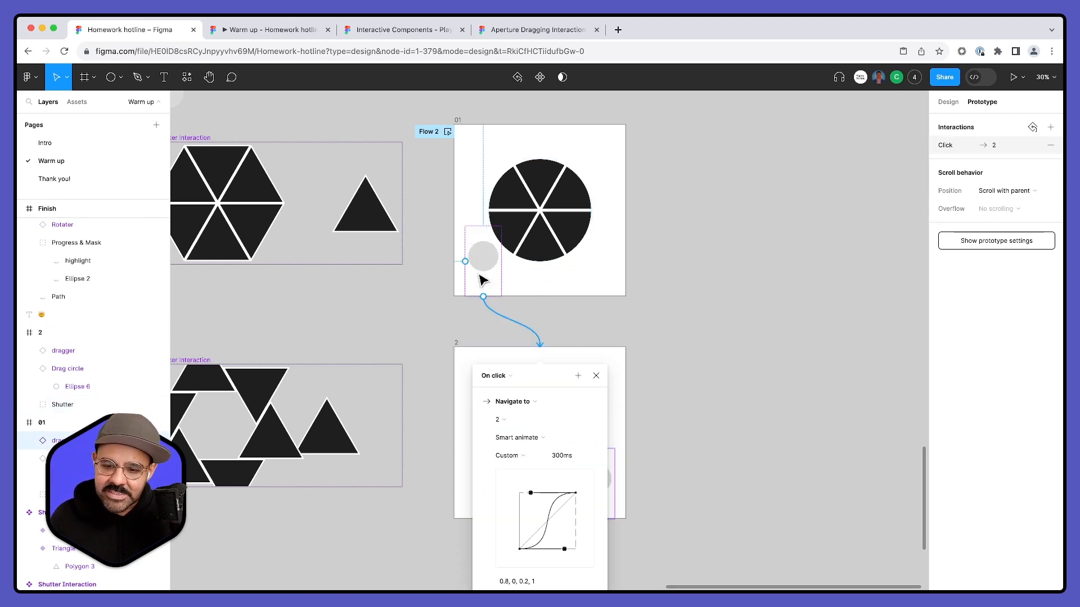
left_click(493, 376)
left_click(500, 391)
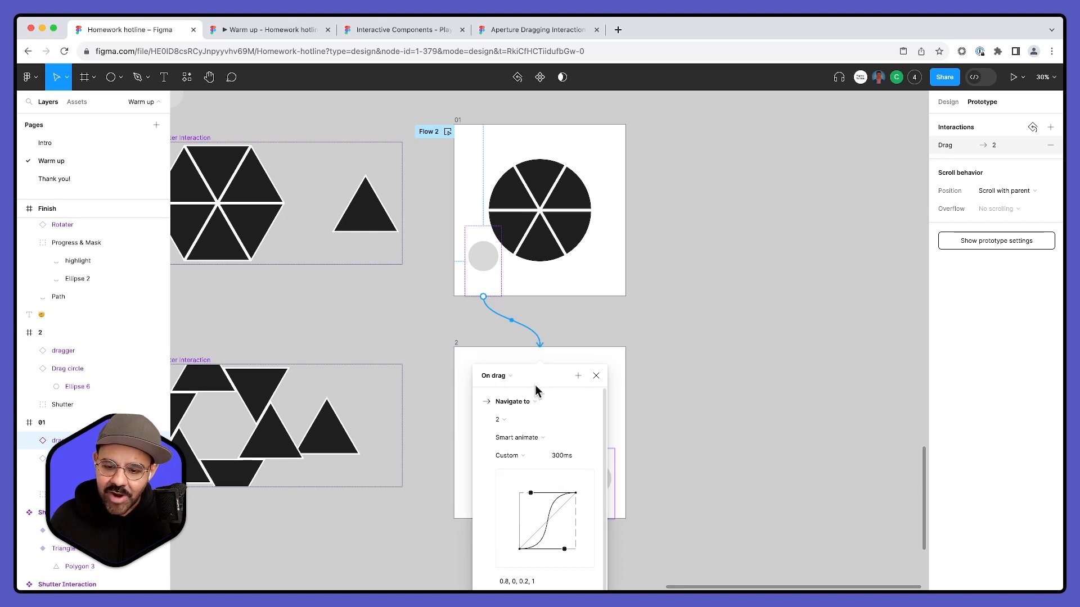
scroll(537, 380, "up", 3)
left_click_drag(540, 391, 663, 273)
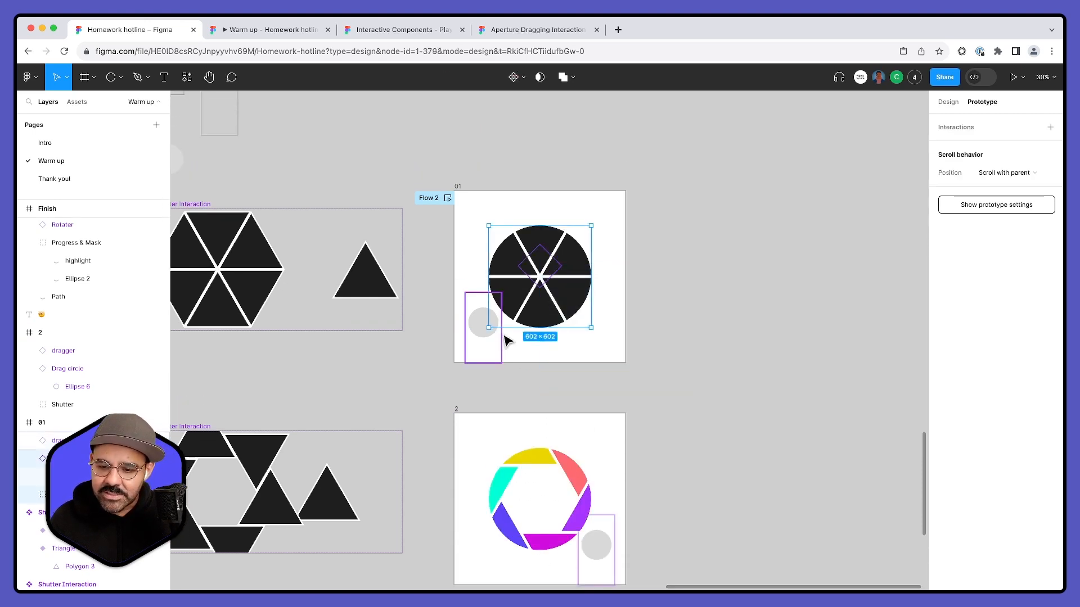
left_click(482, 354)
scroll(499, 376, "down", 2)
left_click(509, 342)
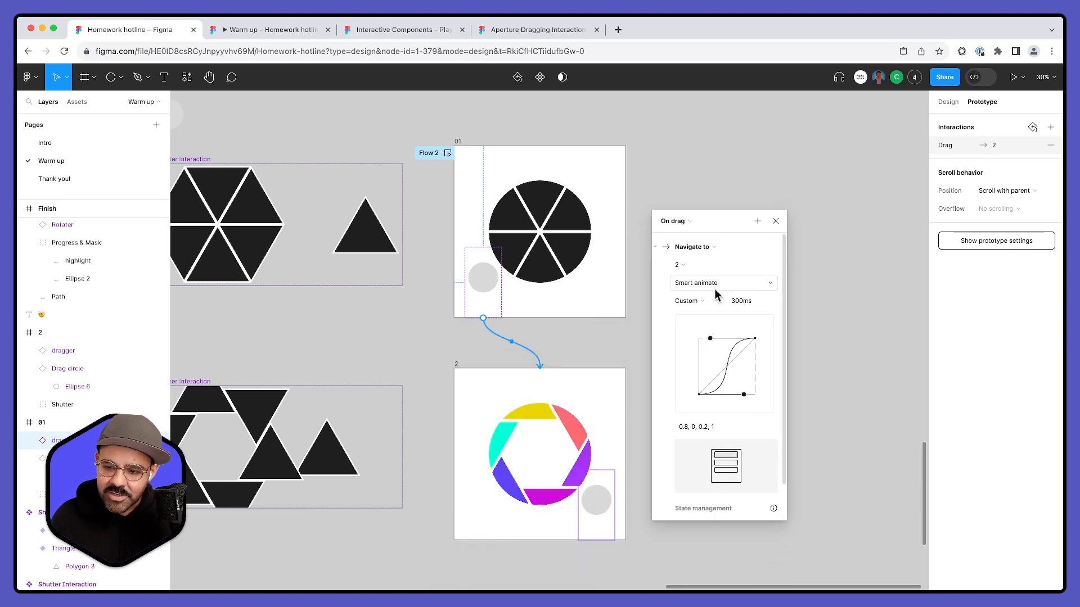
- Connect frame 2's dragger back to frame 01 with an On drag interaction and clear the selection
left_click(600, 490)
left_click_drag(597, 469, 539, 312)
left_click(502, 346)
left_click(507, 358)
left_click(622, 388)
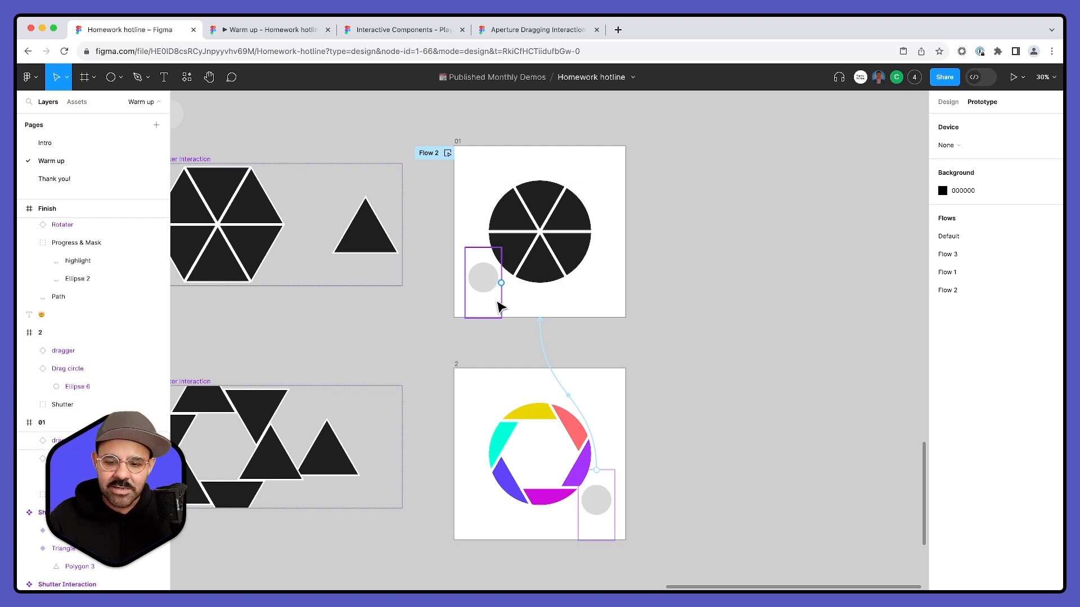
- Preview Flow 2 by dragging the circle around the shutter, close the preview and clear the selection
left_click(448, 153)
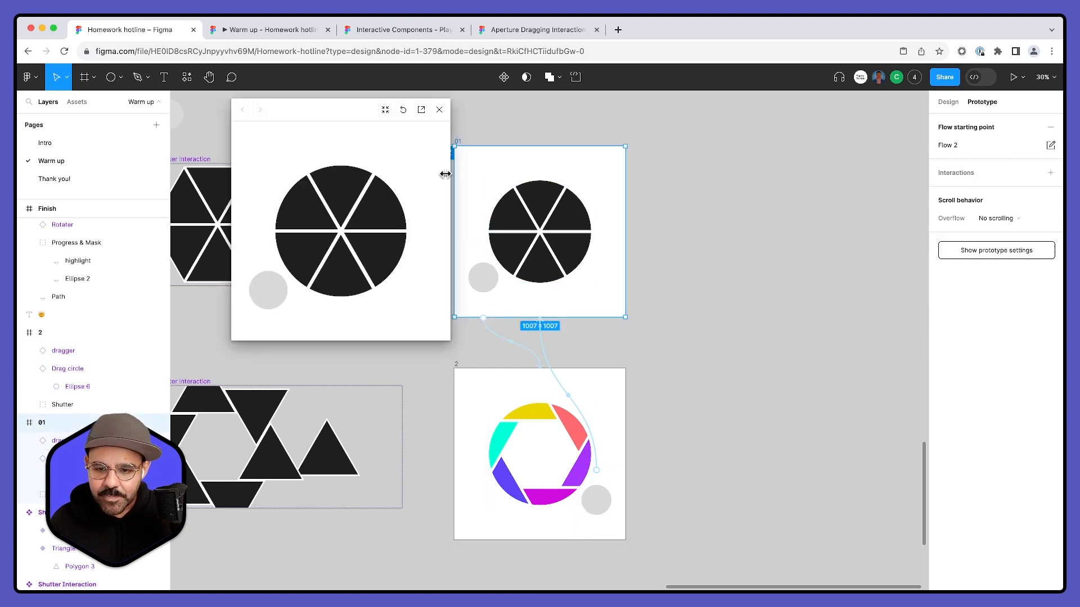
mouse_move(265, 295)
left_mouse_down()
mouse_move(354, 309)
mouse_move(413, 293)
mouse_move(308, 302)
mouse_move(261, 293)
mouse_move(390, 301)
mouse_move(417, 292)
mouse_move(400, 302)
mouse_move(311, 309)
mouse_move(262, 290)
mouse_move(393, 301)
mouse_move(415, 276)
mouse_move(414, 290)
mouse_move(366, 312)
mouse_move(314, 312)
mouse_move(385, 304)
mouse_move(298, 305)
mouse_move(332, 295)
mouse_move(275, 280)
mouse_move(400, 294)
mouse_move(299, 303)
mouse_move(372, 295)
mouse_move(296, 294)
mouse_move(386, 304)
mouse_move(298, 302)
mouse_move(417, 281)
mouse_move(258, 307)
mouse_move(394, 301)
mouse_move(305, 322)
mouse_move(426, 276)
mouse_move(268, 326)
mouse_move(386, 312)
mouse_move(434, 235)
mouse_move(276, 315)
mouse_move(395, 301)
mouse_move(369, 327)
mouse_move(261, 298)
mouse_move(408, 298)
mouse_move(309, 329)
mouse_move(268, 290)
left_mouse_up()
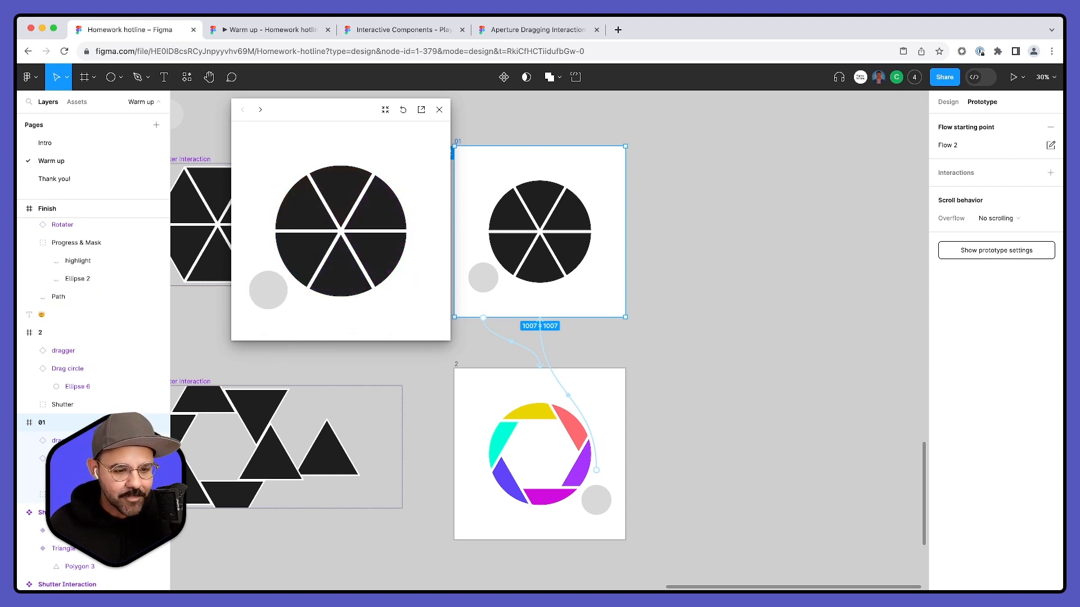
left_click_drag(272, 312, 427, 248)
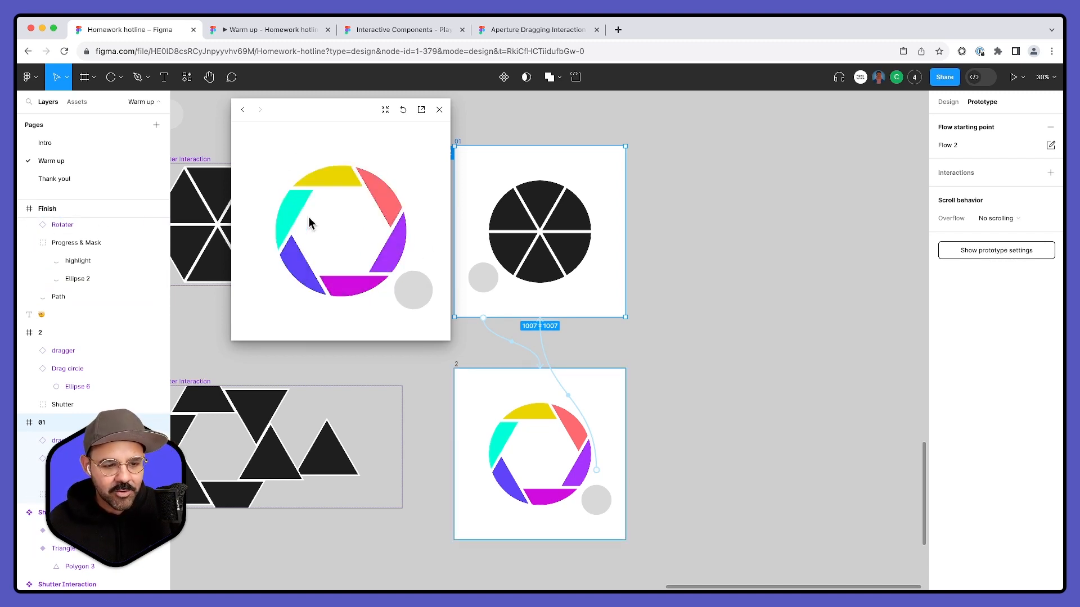
left_click(439, 110)
left_click(684, 176)
- Copy the file's share link to the clipboard and switch to another application
scroll(684, 180, "down", 2)
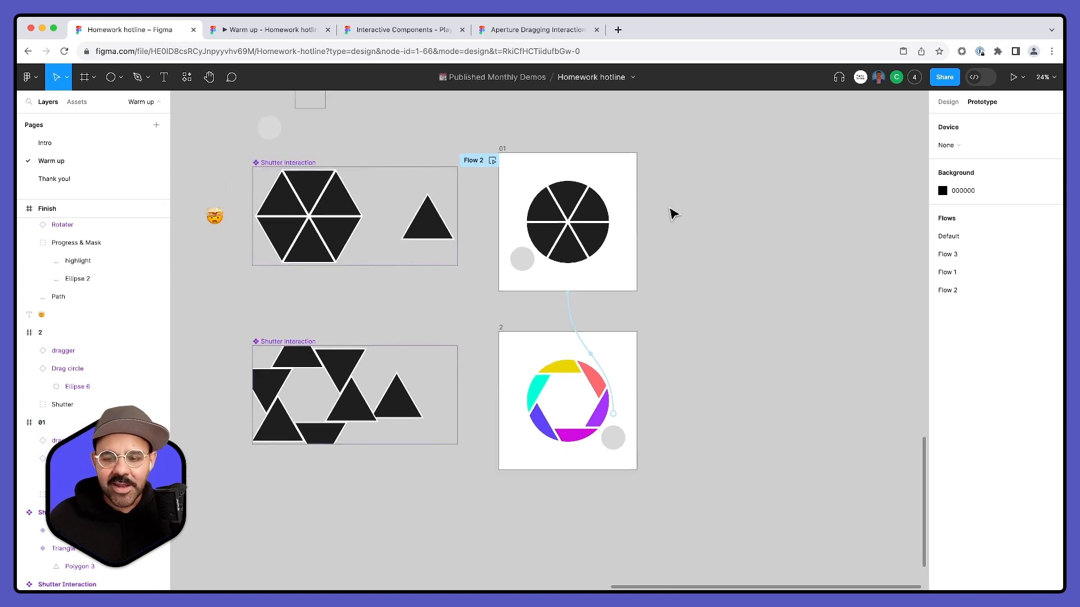
left_click_drag(646, 251, 692, 295)
scroll(689, 278, "down", 3)
left_click_drag(707, 219, 653, 239)
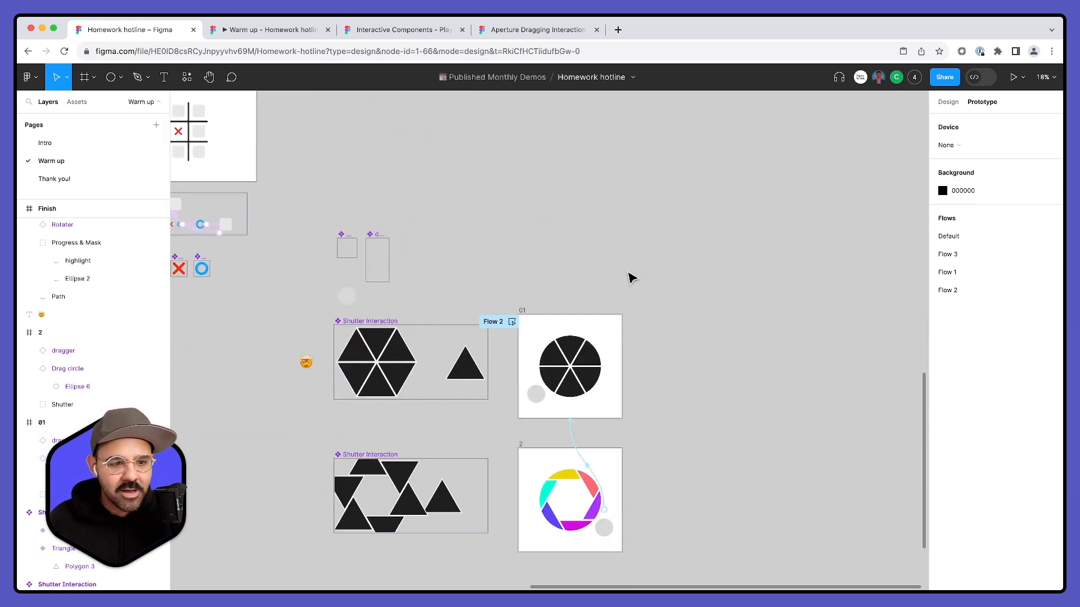
left_click(723, 51)
left_click(945, 77)
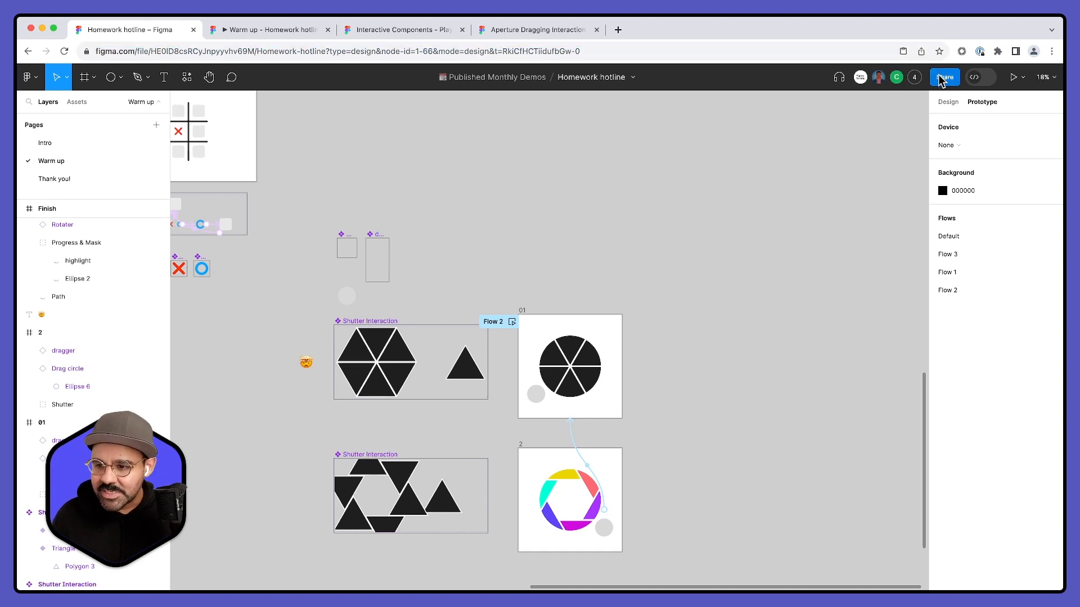
left_click(445, 486)
key("Escape")
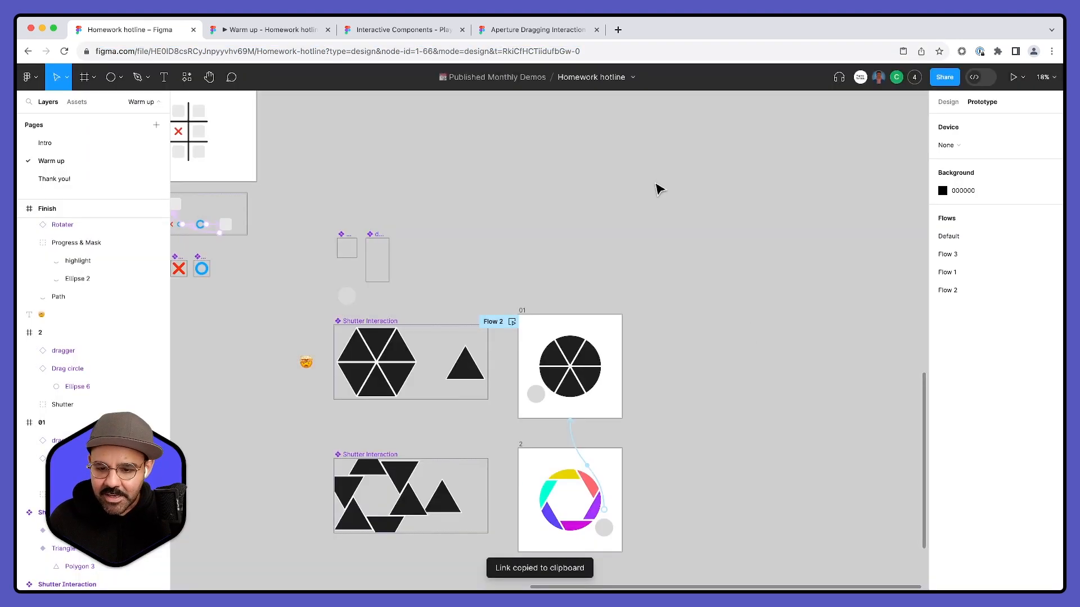
key("super+Tab")
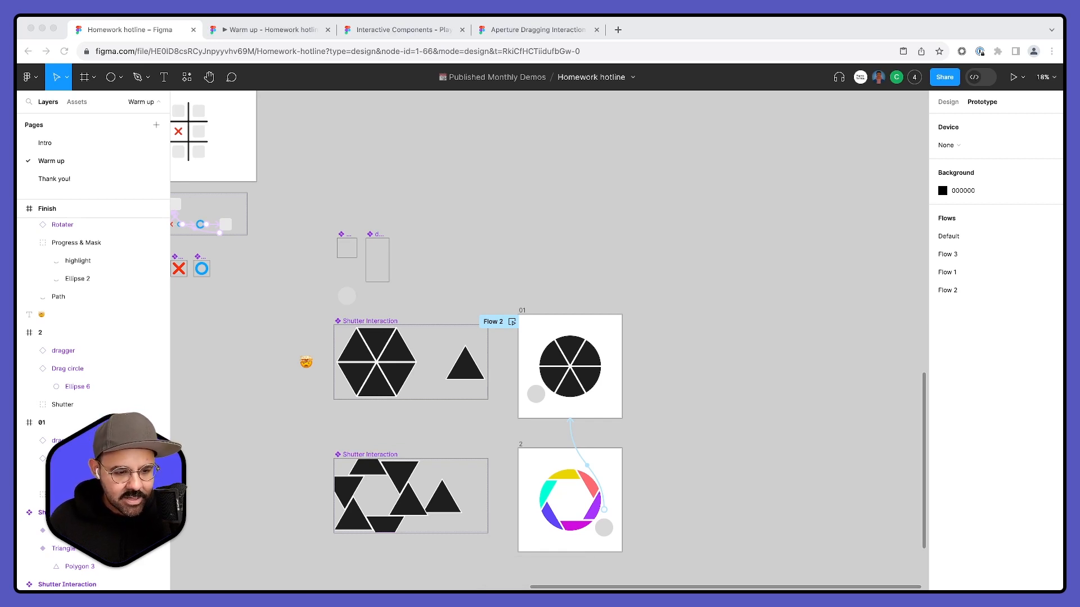
- Look back over the earlier warm-up exercises up to the dot grid in Frame 1 and the Doodle component
left_click(357, 232)
scroll(441, 237, "down", 2)
left_click_drag(470, 235, 577, 179)
left_click_drag(638, 371, 572, 187)
left_click_drag(545, 187, 574, 455)
left_click_drag(507, 198, 510, 377)
mouse_move(386, 245)
left_mouse_down()
mouse_move(554, 270)
mouse_move(555, 494)
left_mouse_up()
left_click_drag(681, 121, 550, 402)
scroll(351, 186, "up", 5)
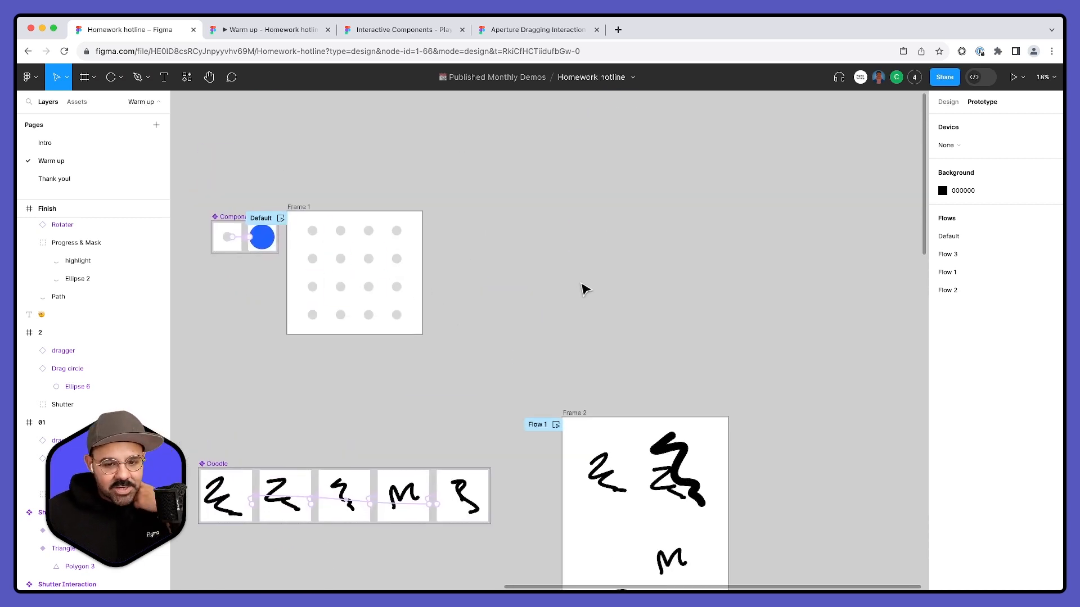
- Examine the triangle exercise in Component 17 and Frame 3, and the One Circle and Multi Circle components
scroll(585, 289, "down", 5)
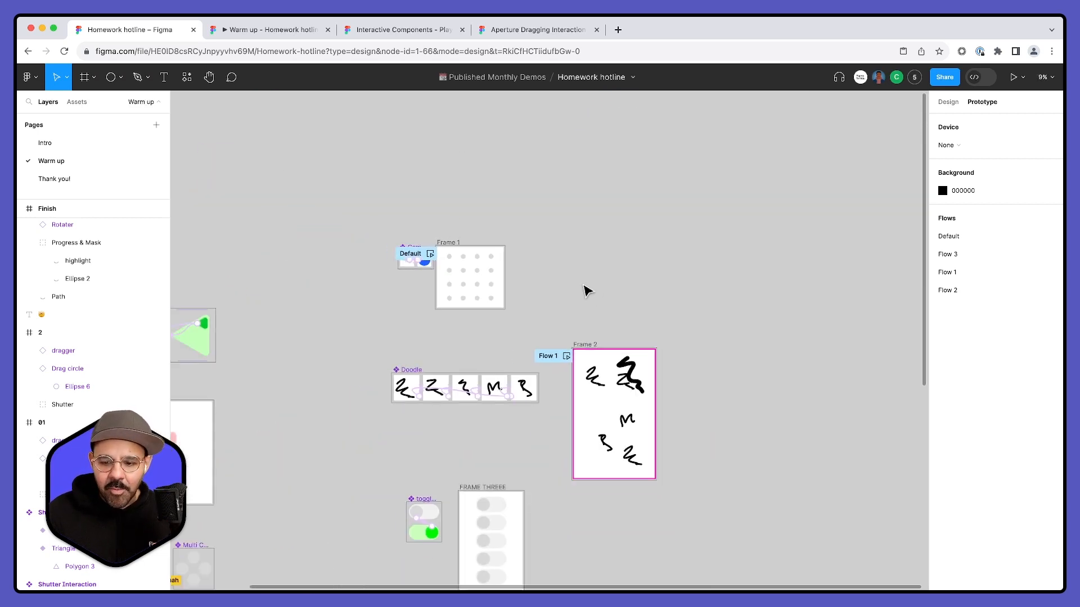
scroll(754, 366, "down", 5)
scroll(775, 309, "left", 8)
scroll(645, 323, "up", 3)
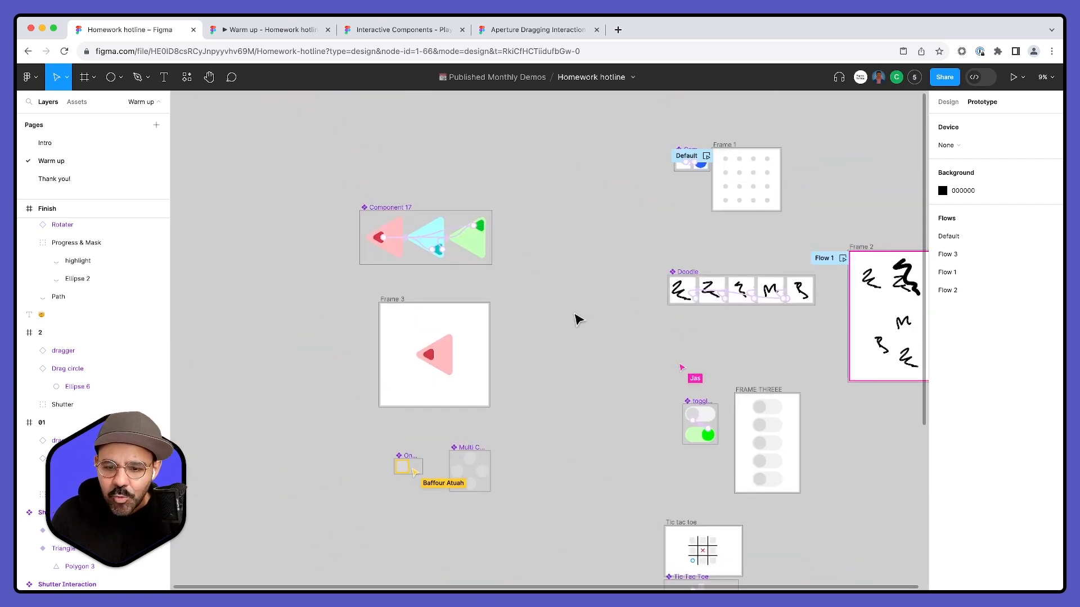
scroll(323, 203, "up", 5)
scroll(304, 213, "down", 3)
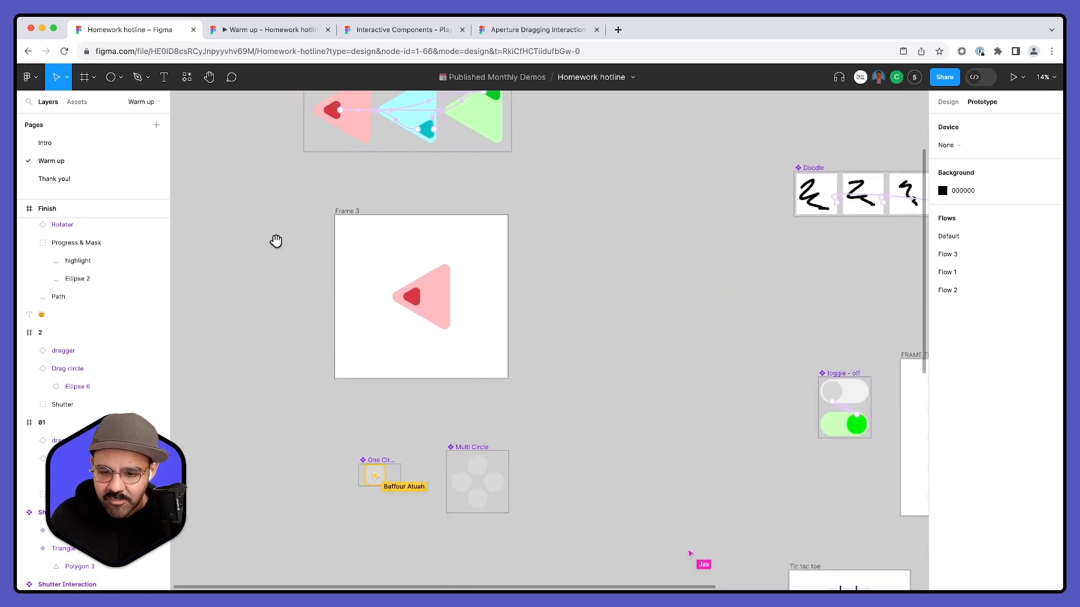
scroll(324, 236, "down", 1)
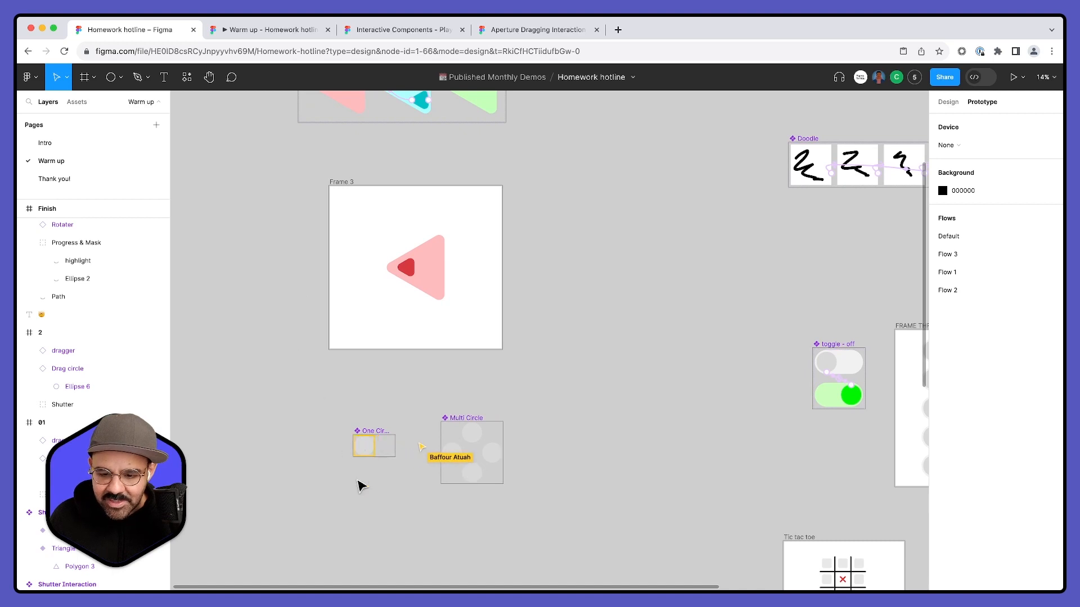
scroll(357, 493, "up", 5)
left_click_drag(359, 495, 325, 451)
scroll(354, 395, "down", 1)
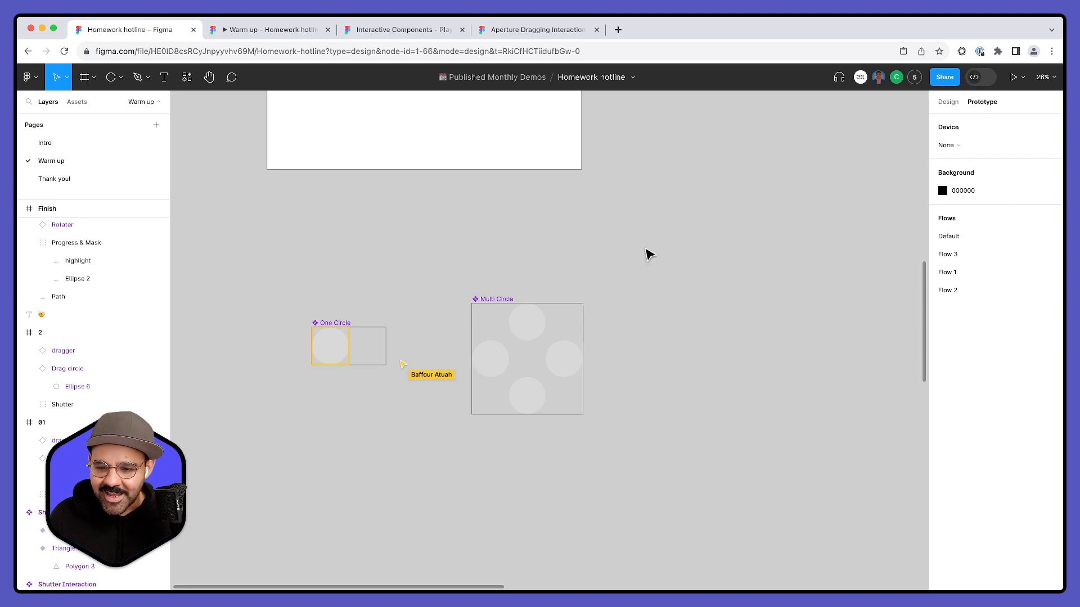
- Return to the finished shutter exercise in frames 01 and 2 and look at the Start and Finish frames below
scroll(650, 253, "down", 4)
mouse_move(738, 208)
left_mouse_down()
mouse_move(516, 369)
mouse_move(410, 395)
left_mouse_up()
left_click_drag(656, 321, 339, 257)
scroll(338, 257, "right", 3)
scroll(339, 257, "down", 10)
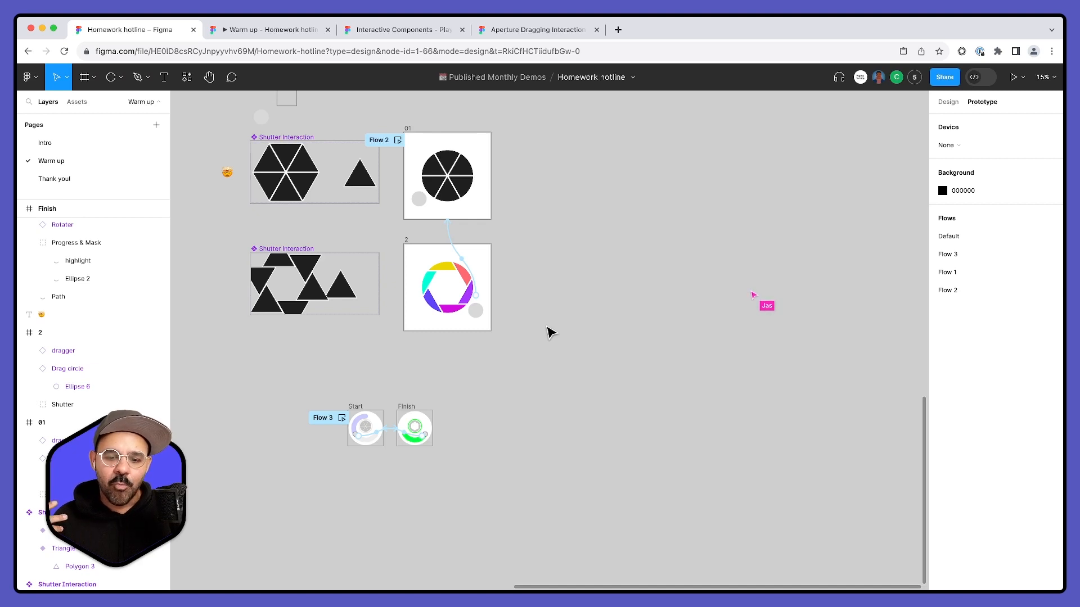
left_click_drag(572, 287, 415, 277)
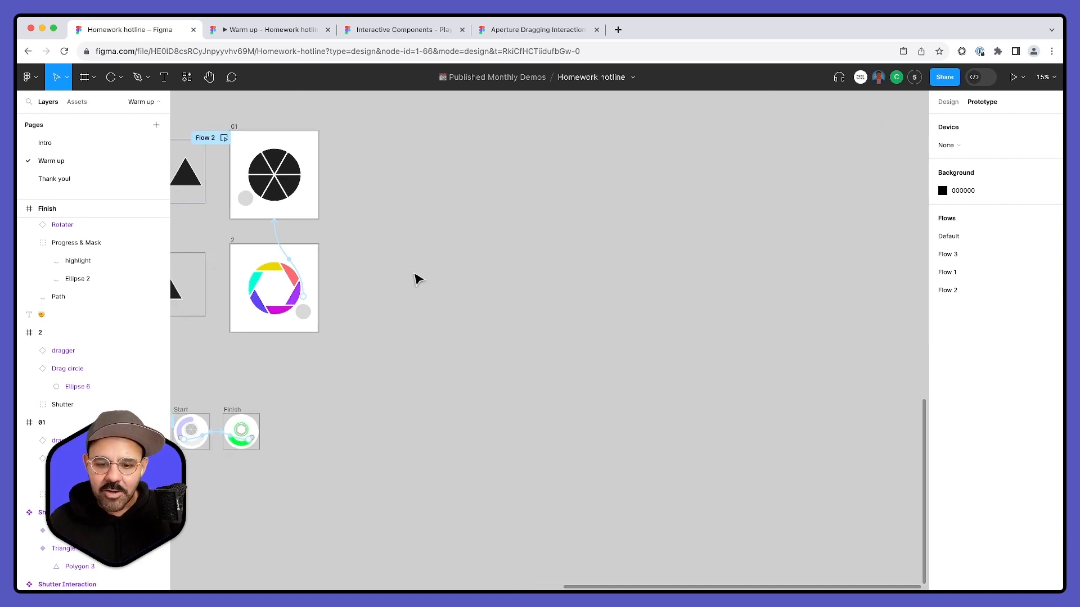
scroll(426, 295, "up", 3)
scroll(454, 286, "up", 1)
key("f")
mouse_move(460, 226)
left_mouse_down()
mouse_move(498, 273)
mouse_move(515, 269)
mouse_move(540, 295)
left_mouse_up()
scroll(515, 260, "up", 3)
scroll(563, 253, "down", 2)
key("Delete")
scroll(582, 269, "down", 3)
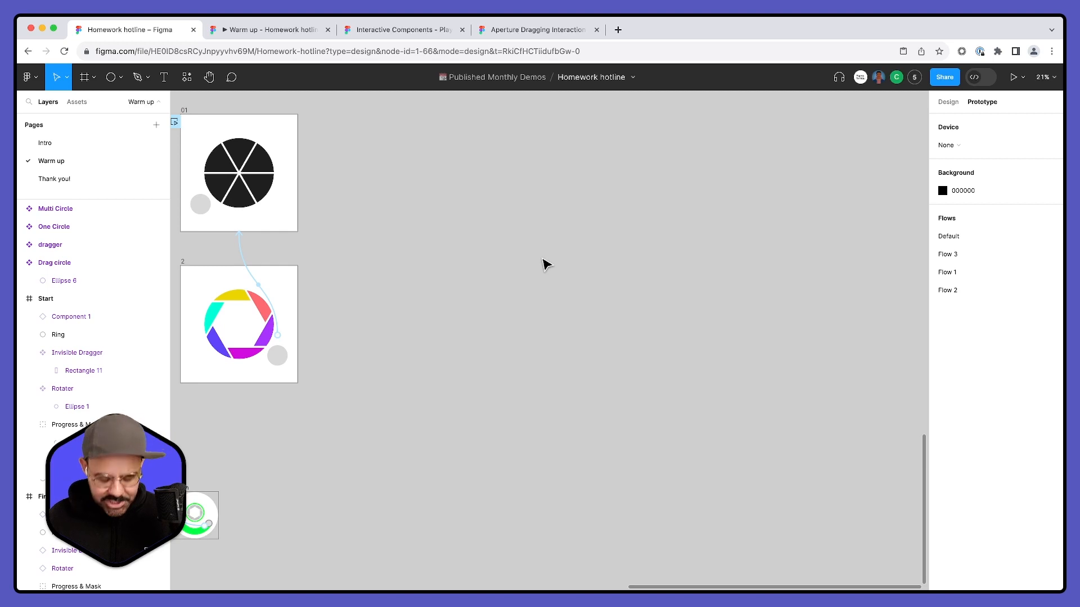
- Draw a tall frame about 302 × 1057 on the empty canvas, with a circle about 236 in diameter centred at its bottom
key("f")
left_click_drag(476, 196, 512, 324)
scroll(509, 217, "up", 2)
left_click(564, 334)
left_click_drag(482, 193, 569, 265)
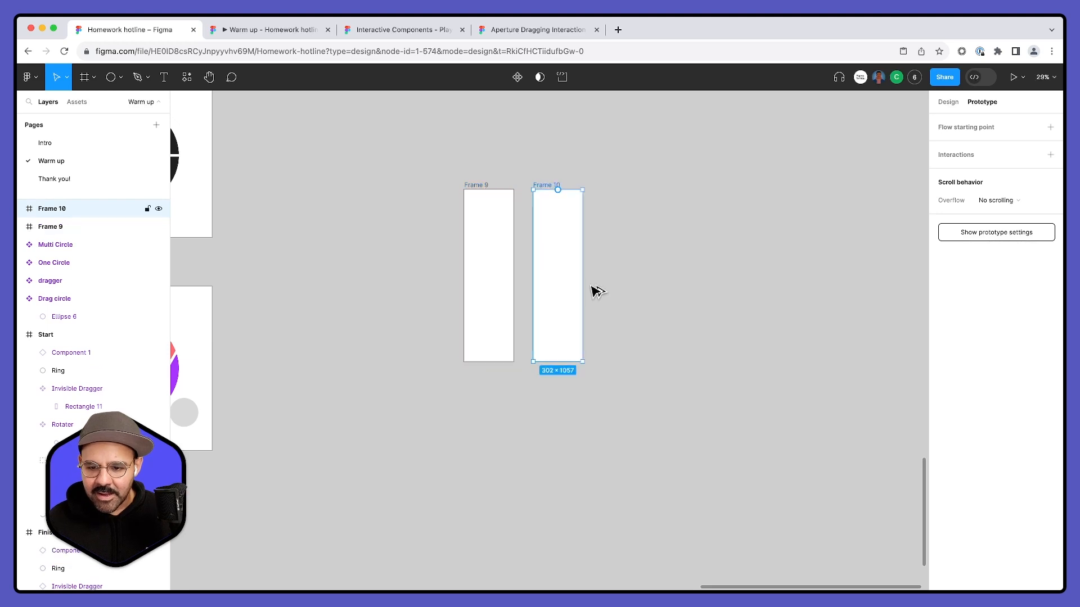
key("ctrl+z")
key("o")
mouse_move(483, 296)
left_mouse_down()
mouse_move(498, 316)
mouse_move(492, 343)
left_mouse_up()
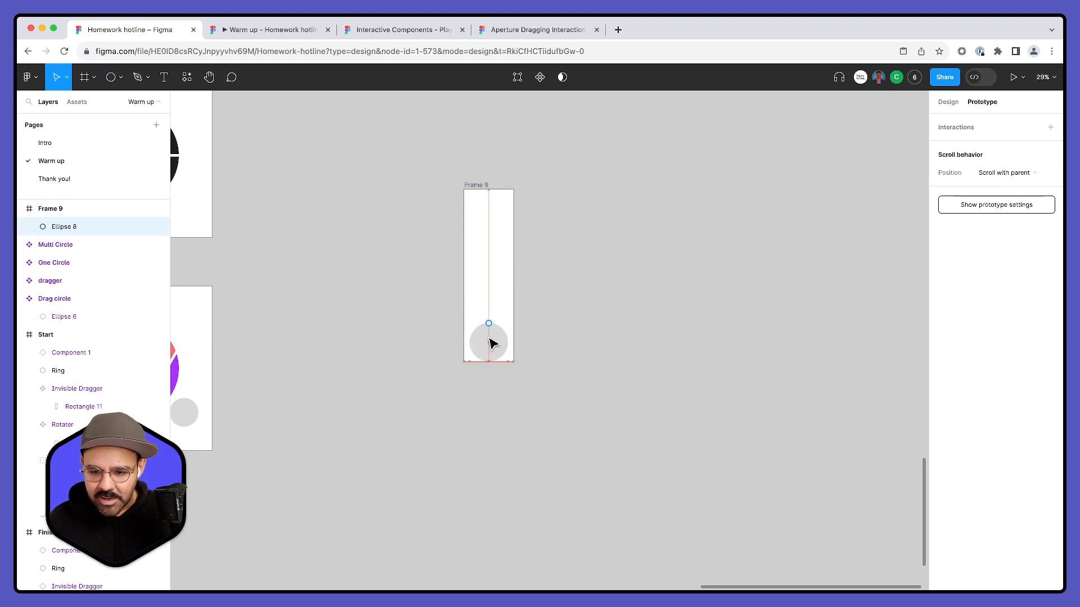
- Duplicate the tall frame, place the copy beside it and move the copy's circle to the top
left_click(466, 186)
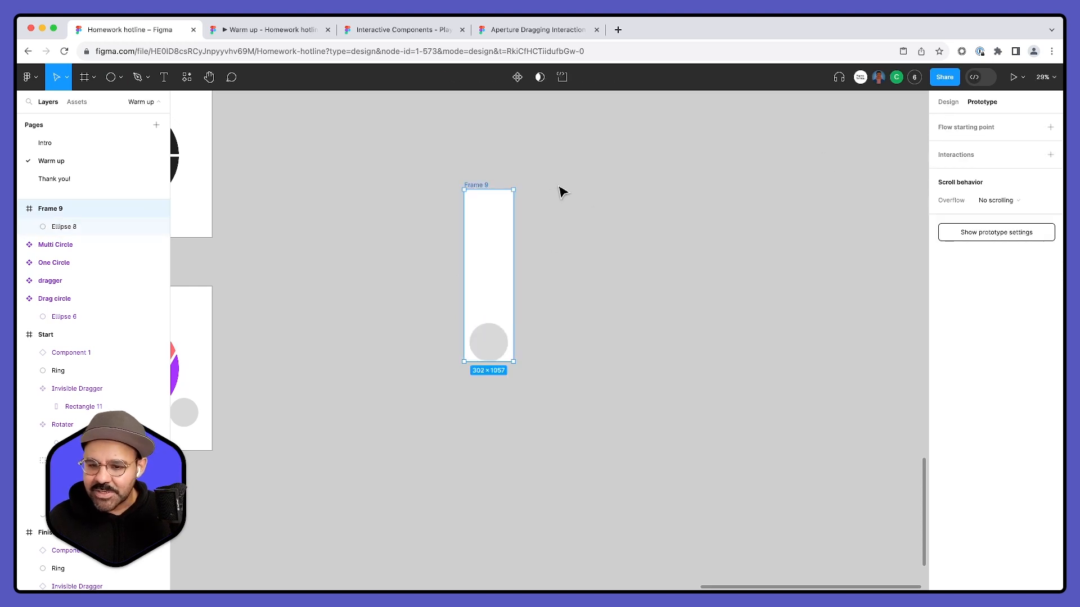
key("ctrl+d")
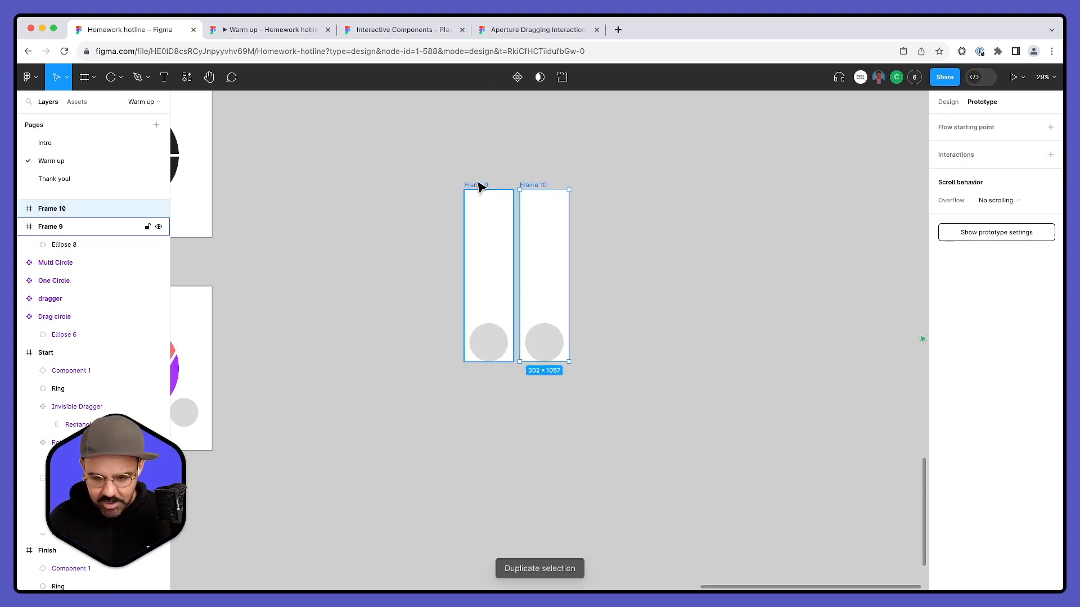
left_click(605, 296)
left_click_drag(551, 335, 562, 187)
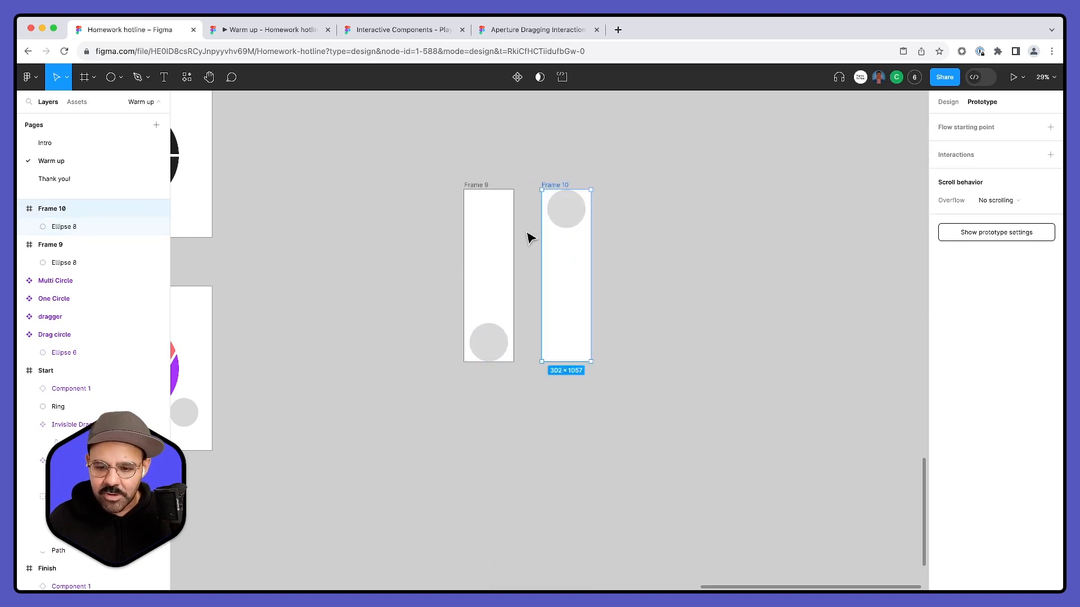
- Link Frame 9 to Frame 10 with a Smart animate navigation triggered After delay
left_click(496, 326)
left_click_drag(509, 343, 555, 308)
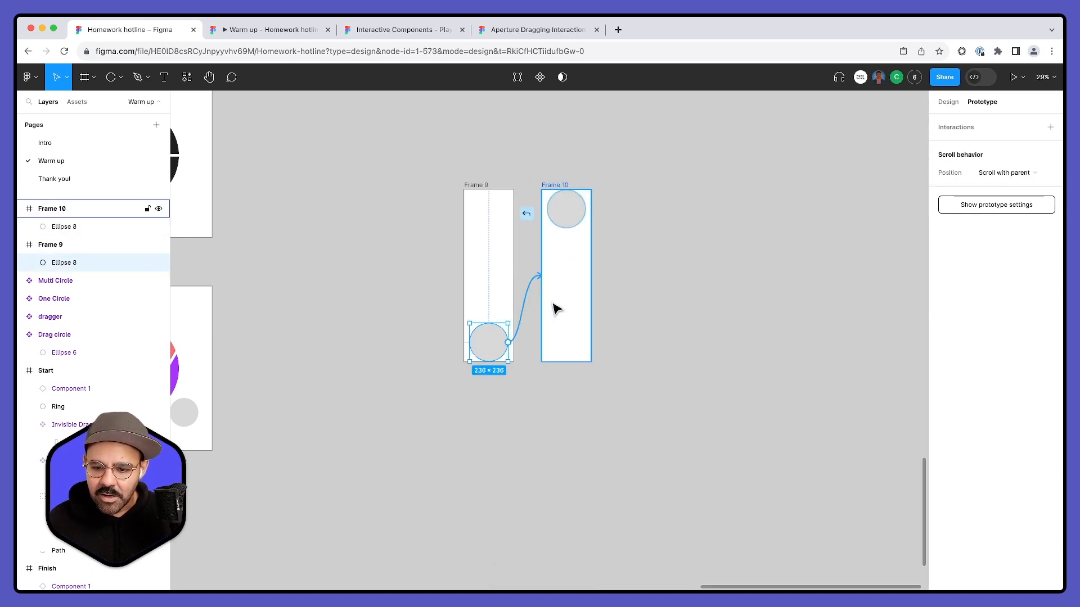
left_click(477, 185)
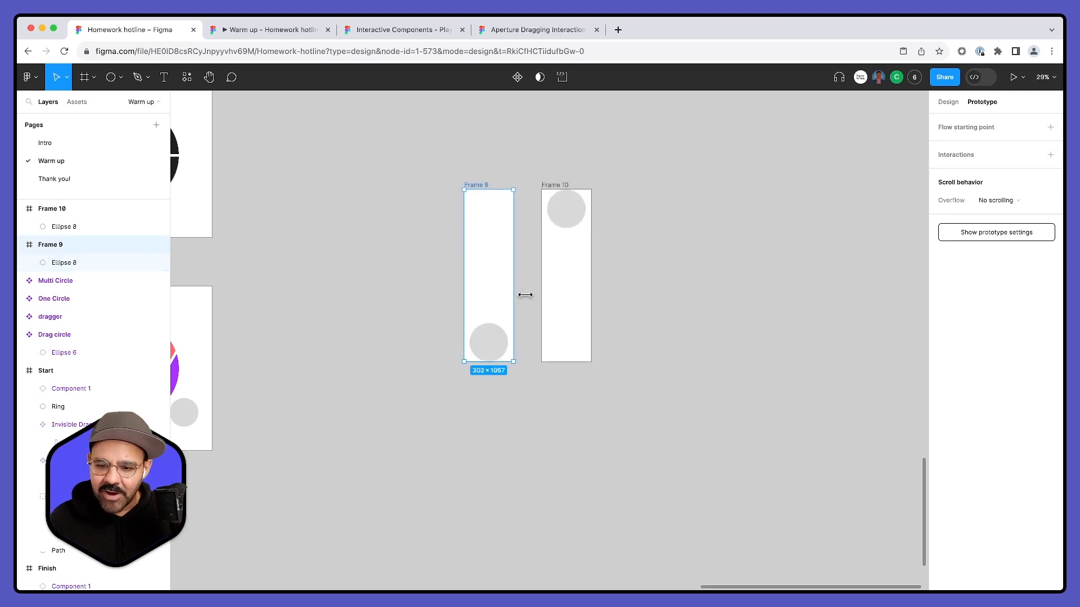
left_click_drag(512, 276, 544, 287)
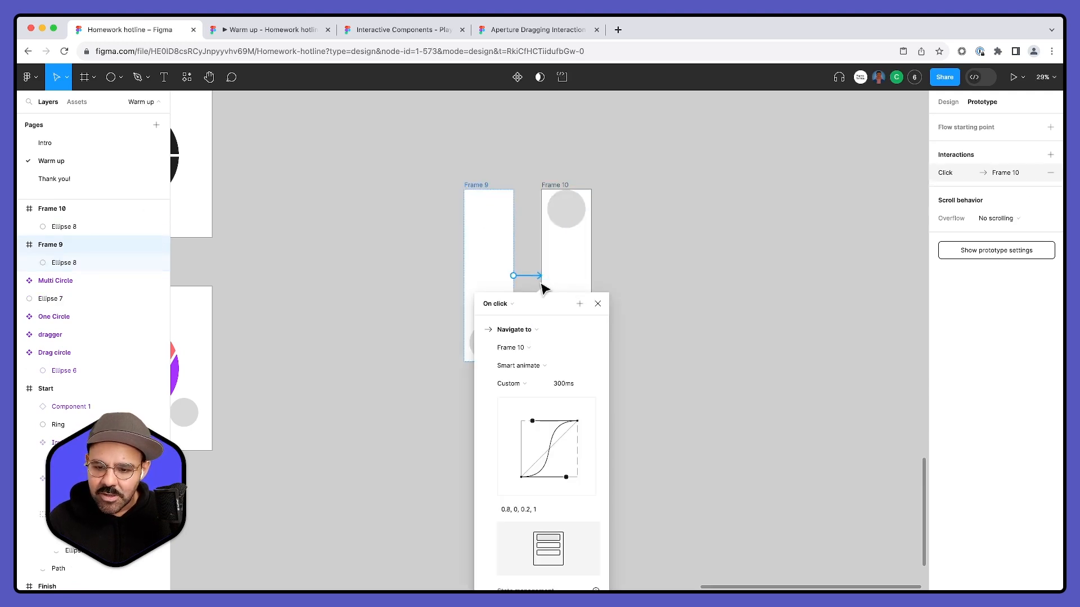
left_click(500, 308)
left_click(495, 443)
left_click_drag(548, 309, 724, 191)
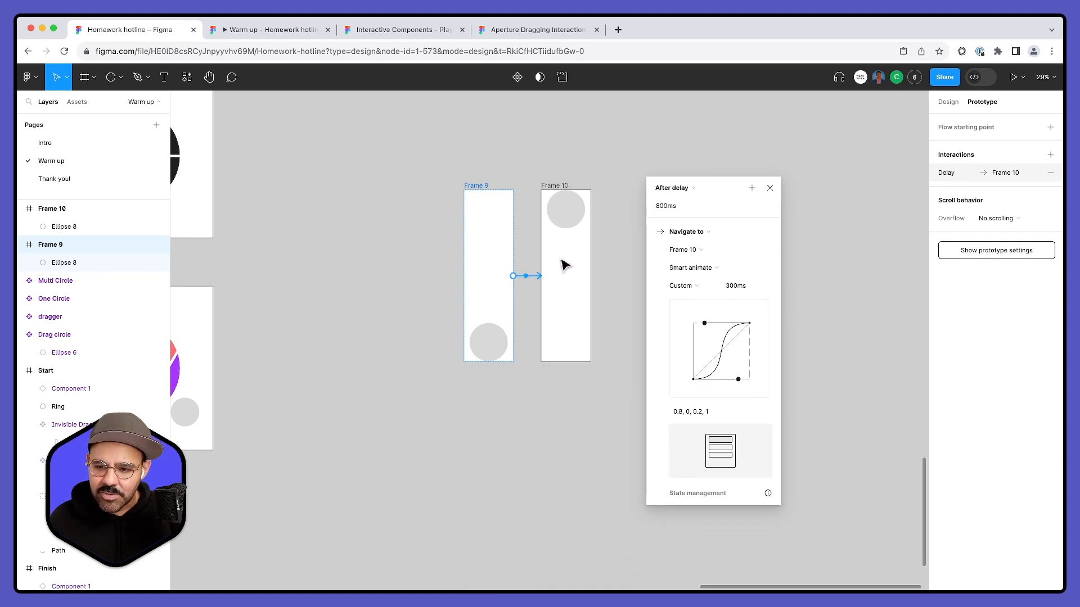
- Set the Frame 9 interaction's delay to 1 ms and its Smart animate duration to 1000 ms
left_click(690, 208)
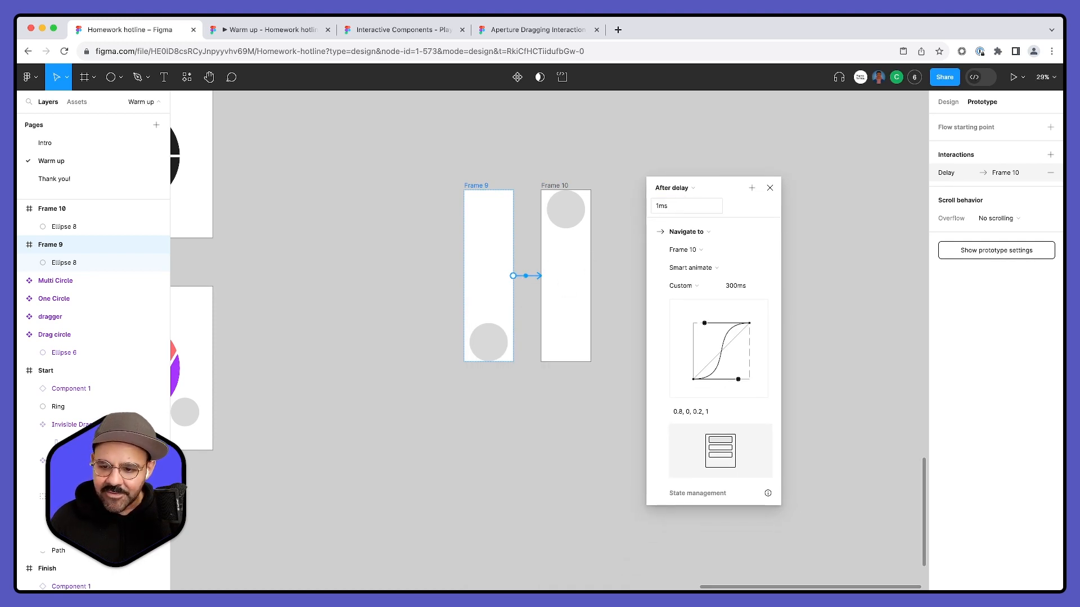
scroll(667, 342, "down", 1)
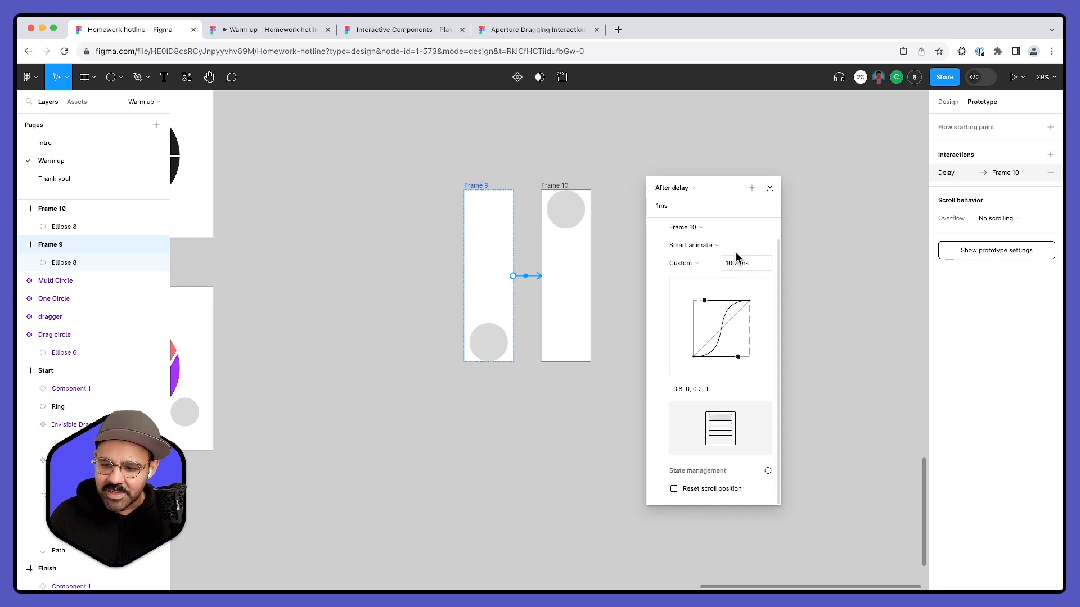
left_click(617, 197)
- Link Frame 10 back to Frame 9 with the same 1 ms After delay and 1000 ms Smart animate settings
left_click(551, 196)
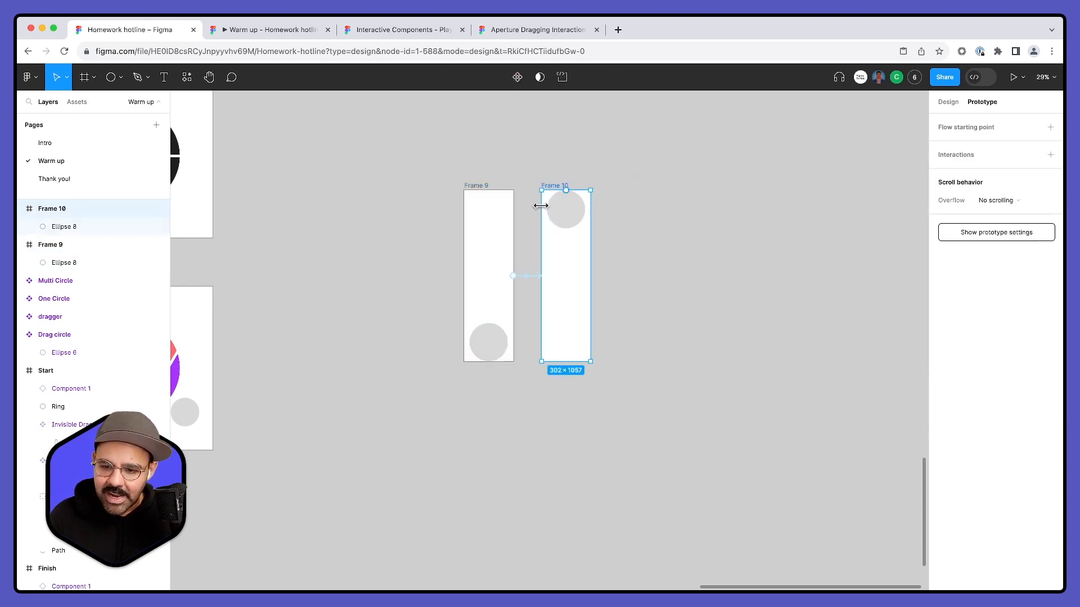
left_click(536, 254)
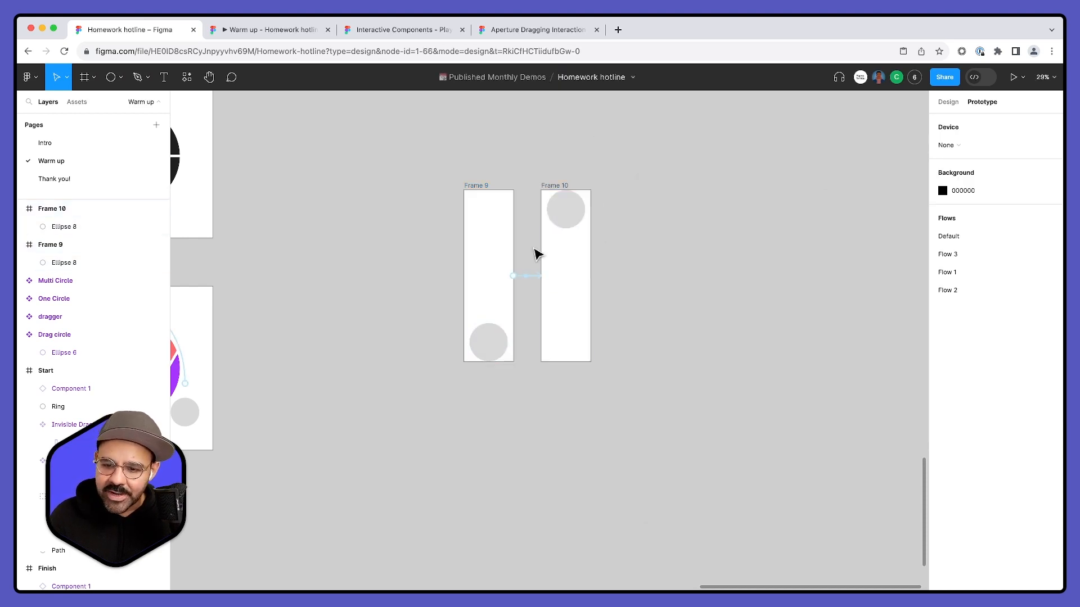
left_click(530, 281)
left_click(483, 188)
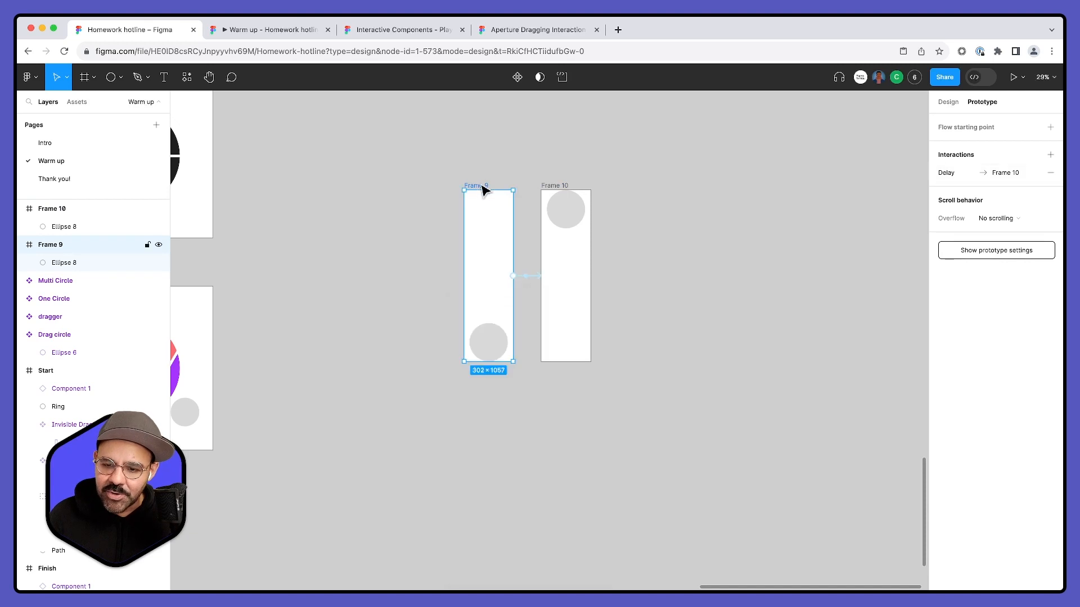
left_click(936, 177)
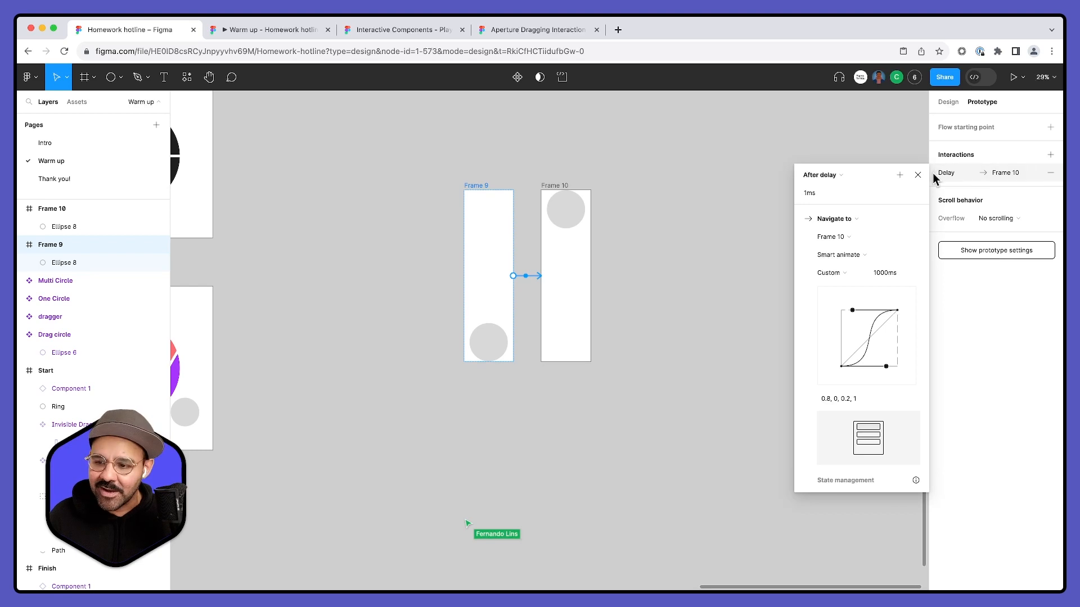
left_click(933, 179)
left_click(549, 186)
left_click_drag(590, 284, 508, 310)
left_click(686, 303)
- Preview the looping ball animation from Frame 9 in an enlarged inline preview and close it
scroll(522, 290, "up", 5)
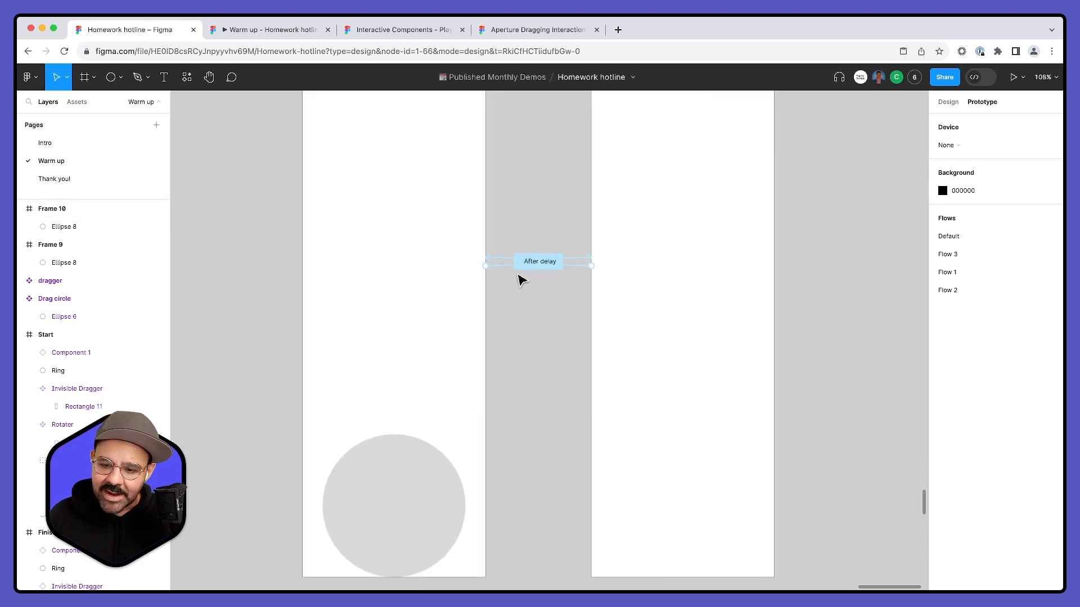
scroll(613, 273, "down", 3)
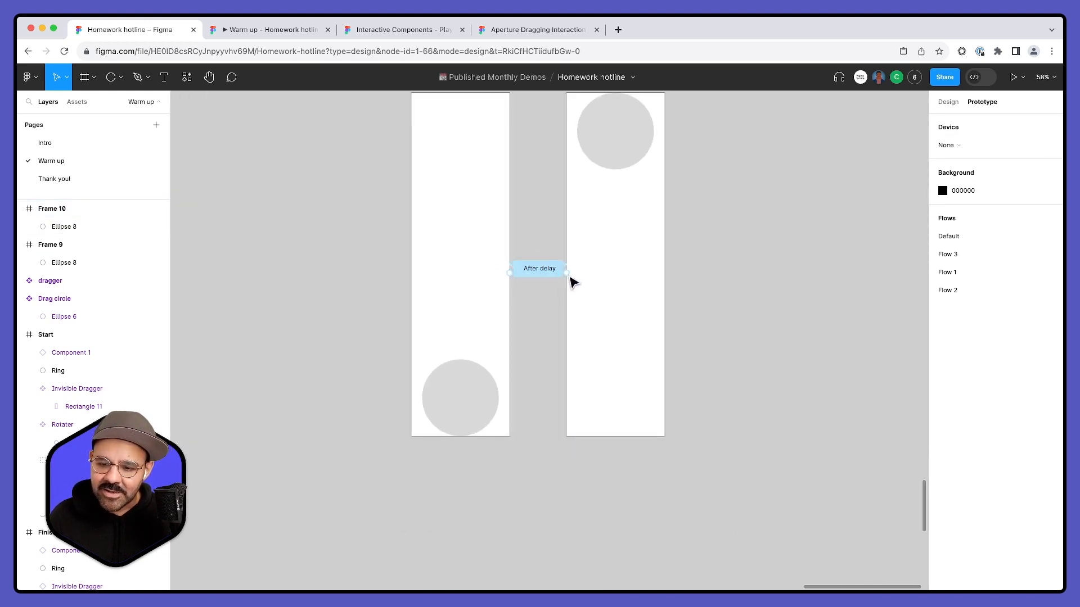
scroll(517, 258, "down", 3)
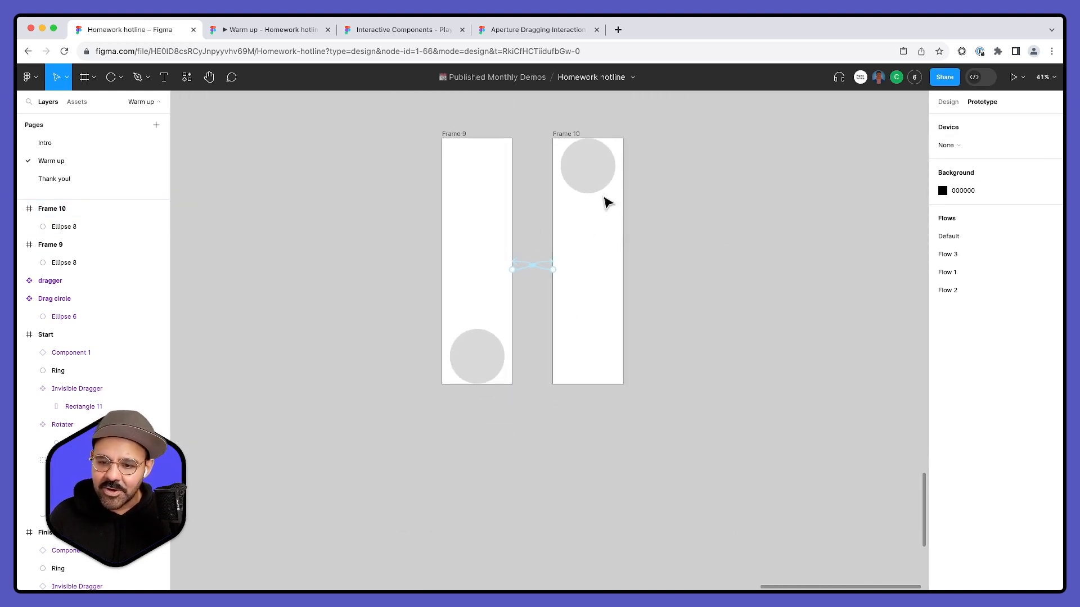
scroll(600, 206, "down", 2)
left_click(499, 151)
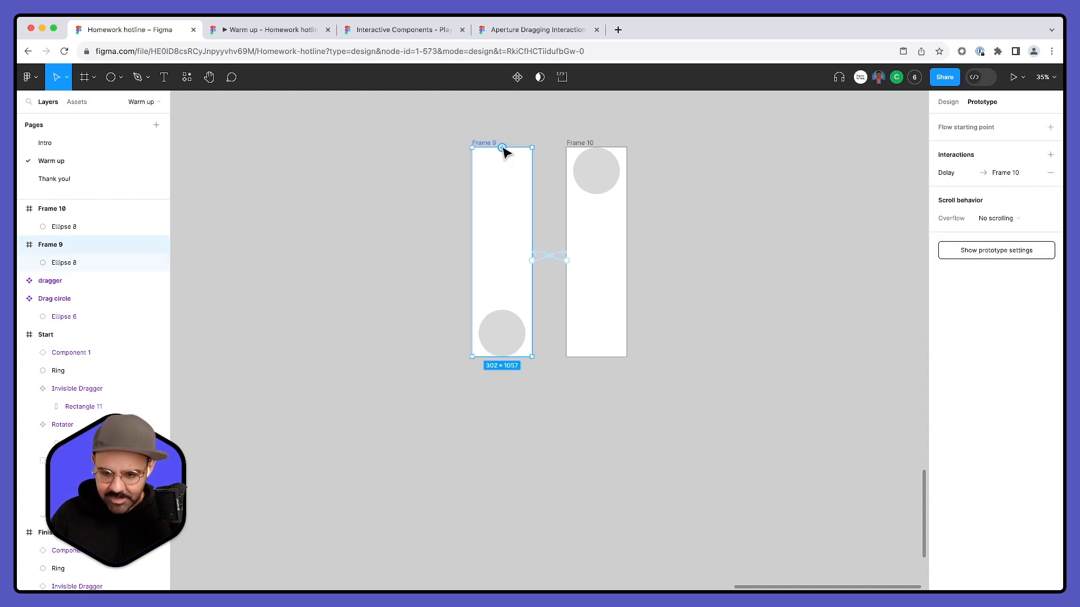
key("shift+space")
left_click_drag(433, 358, 433, 589)
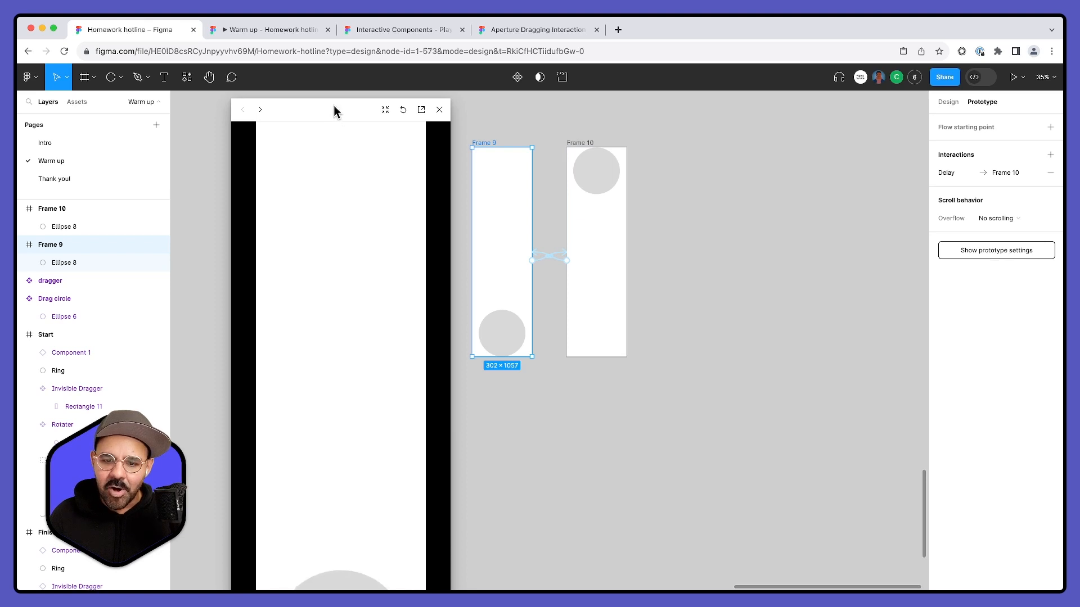
left_click_drag(333, 115, 334, 35)
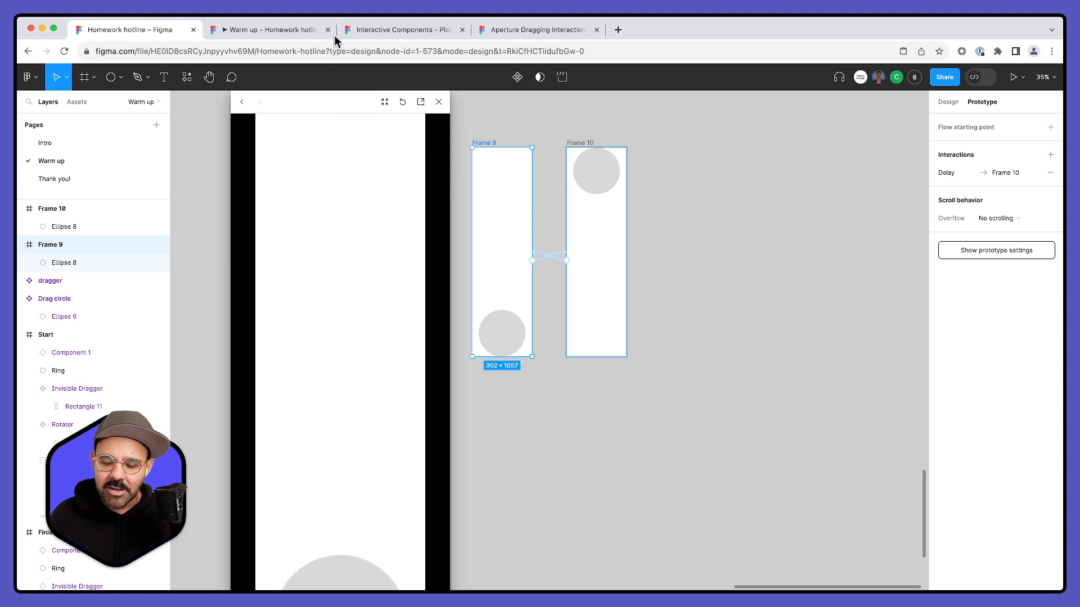
left_click(440, 101)
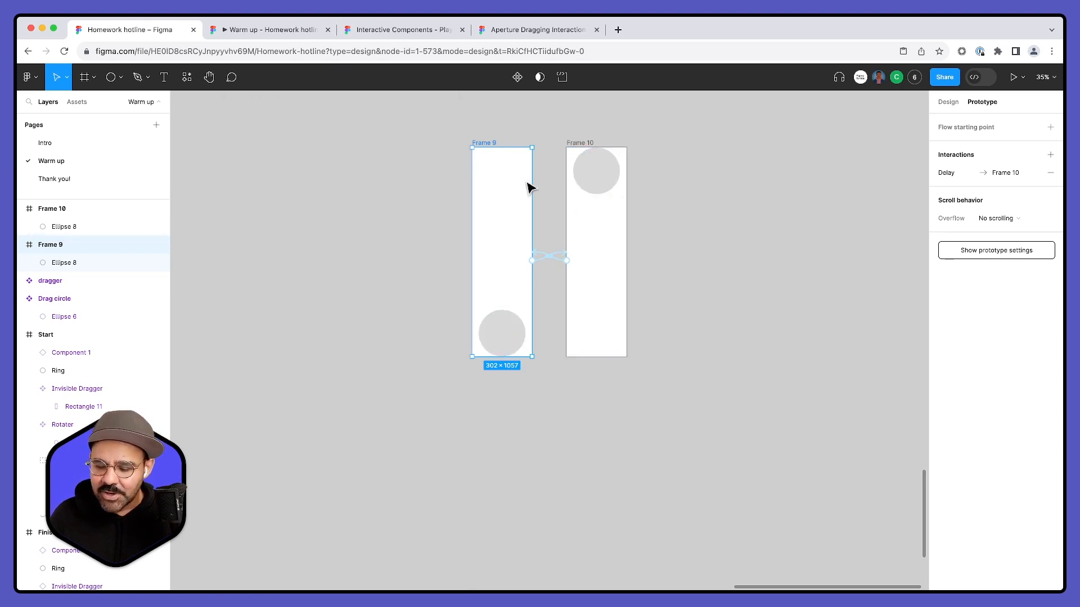
- Scale Frame 9 and Frame 10 down together to about 164 × 223 overall, flipped so that Frame 10 comes first
left_click_drag(381, 116, 706, 447)
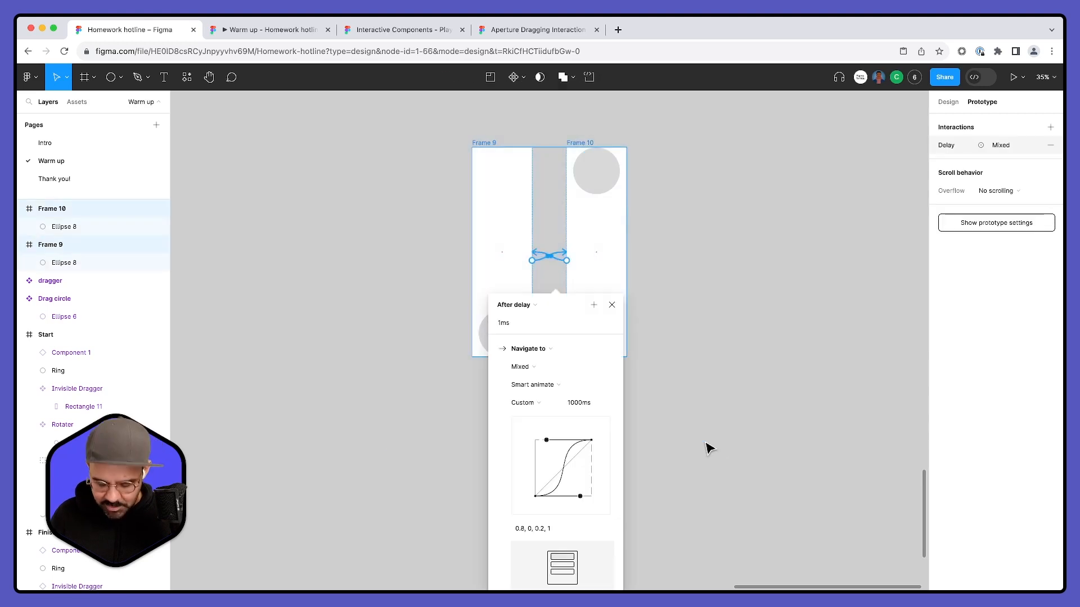
left_click(675, 295)
left_click(948, 102)
left_click_drag(432, 111, 707, 431)
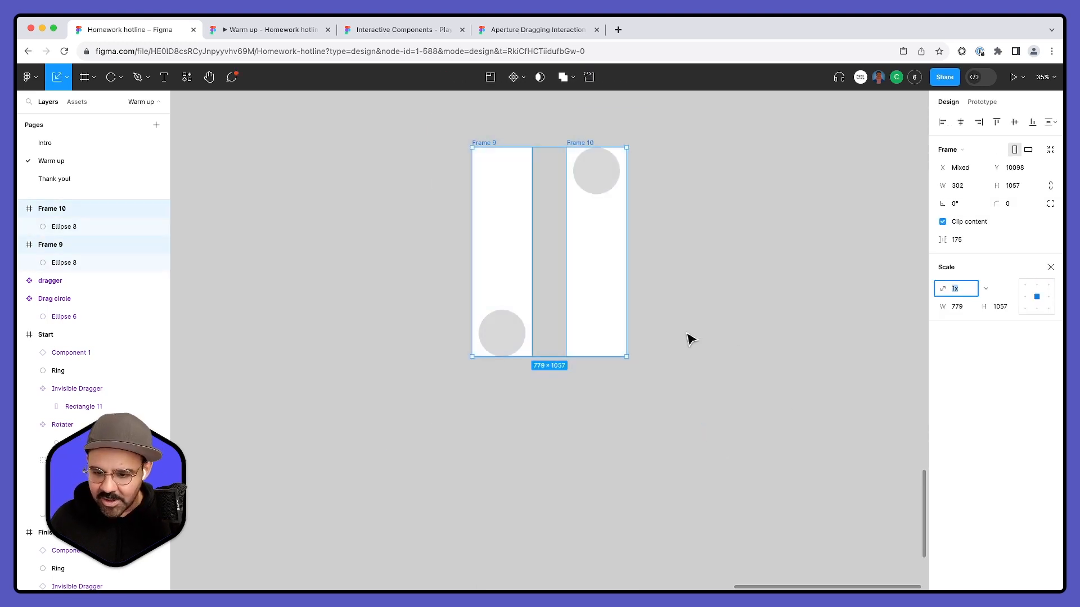
left_click_drag(628, 354, 451, 192)
scroll(454, 144, "up", 10)
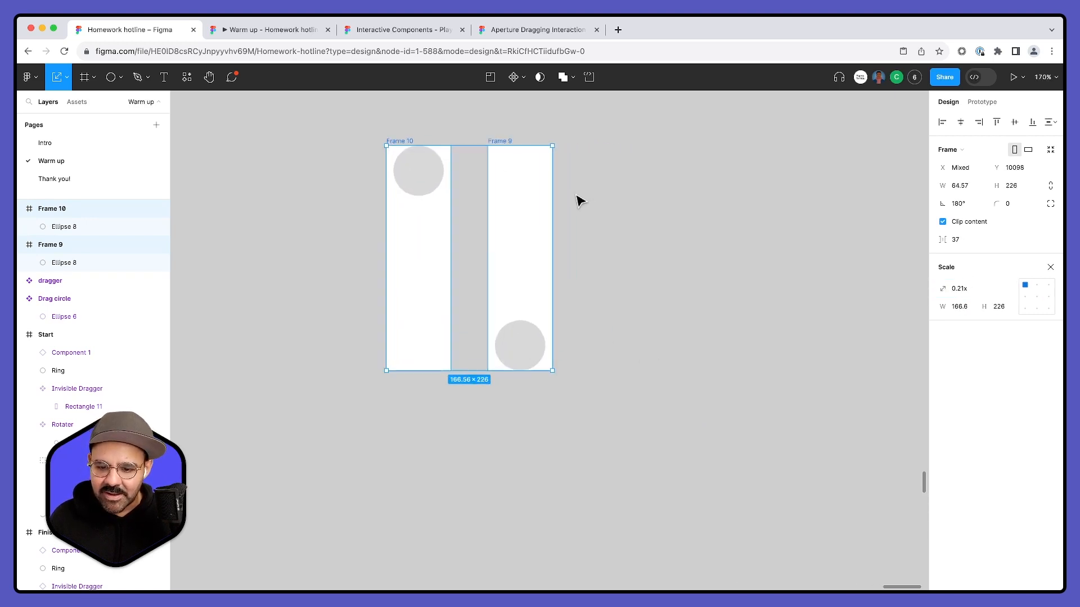
left_click_drag(550, 385, 545, 380)
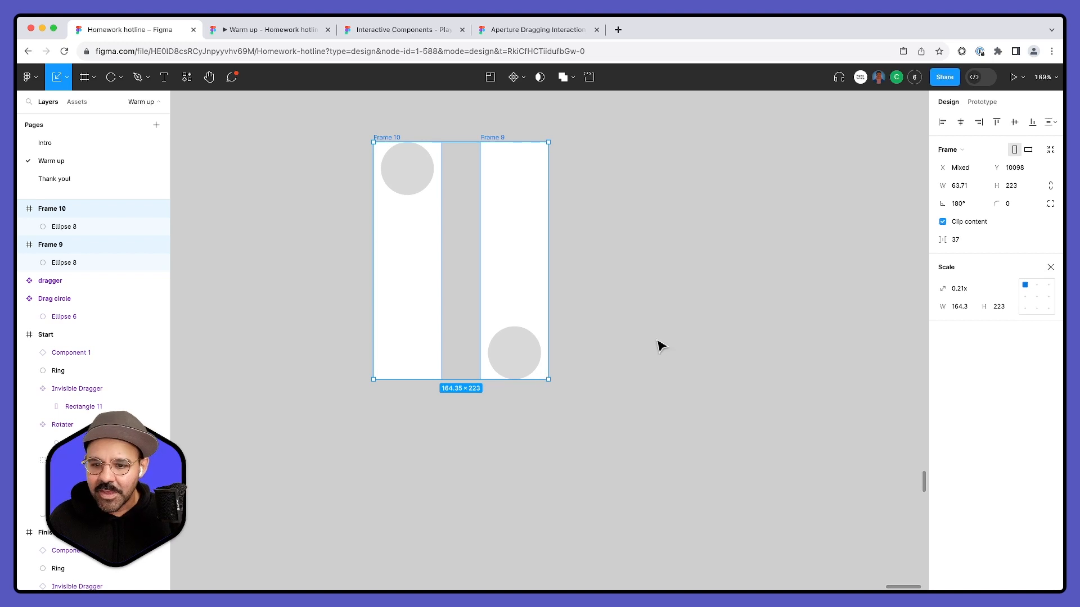
- Preview the scaled-down ball animation from Frame 10 and close the preview
left_click(394, 137)
key("shift+space")
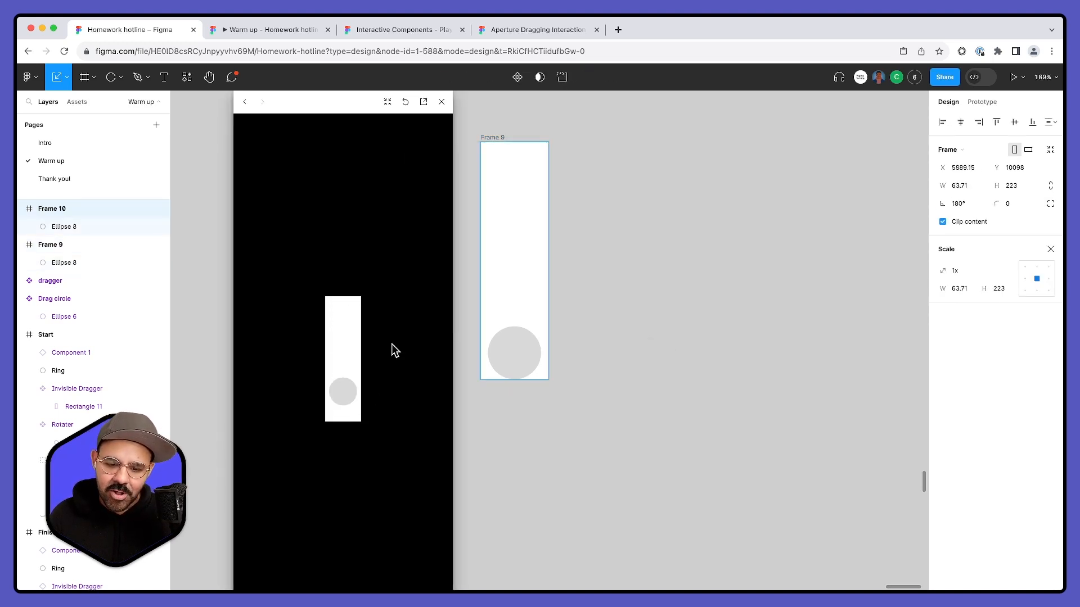
left_click(434, 108)
- Combine Frame 10 and Frame 9 into a component set
left_click(644, 146)
left_click_drag(326, 103, 673, 461)
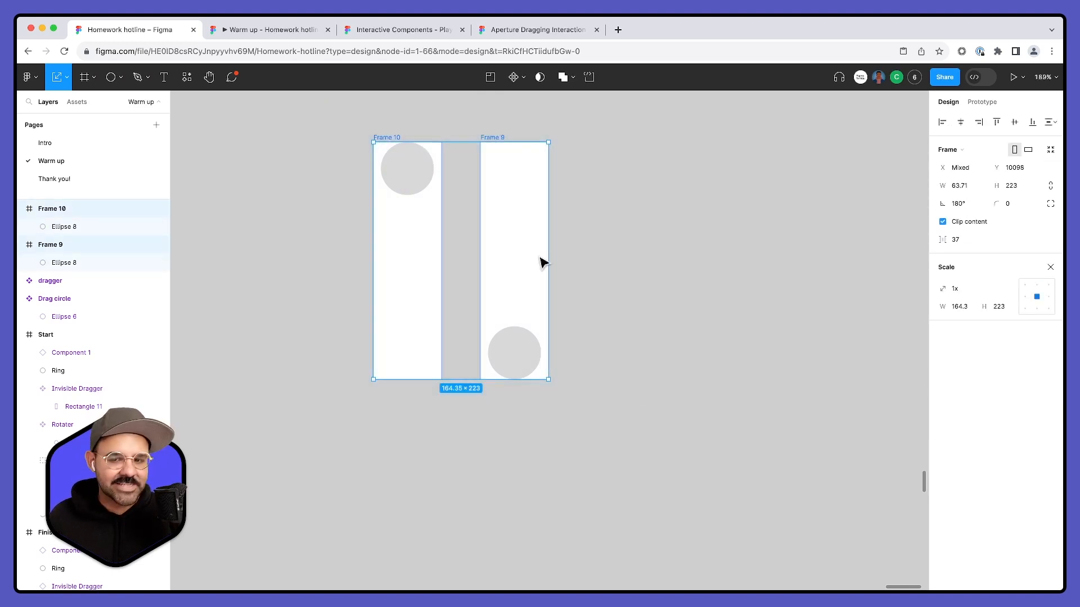
left_click(522, 79)
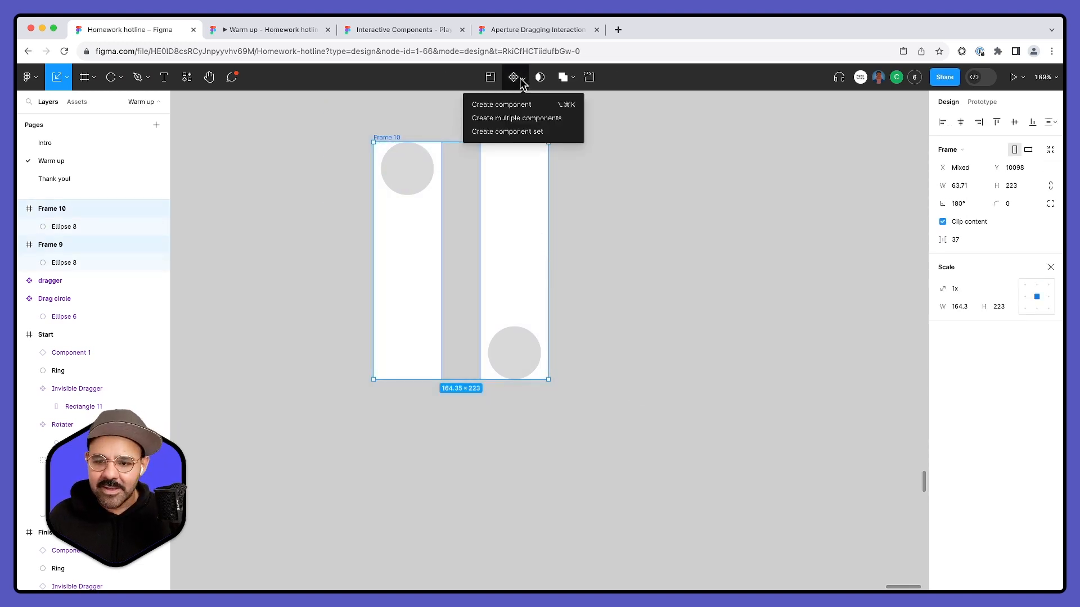
left_click(518, 131)
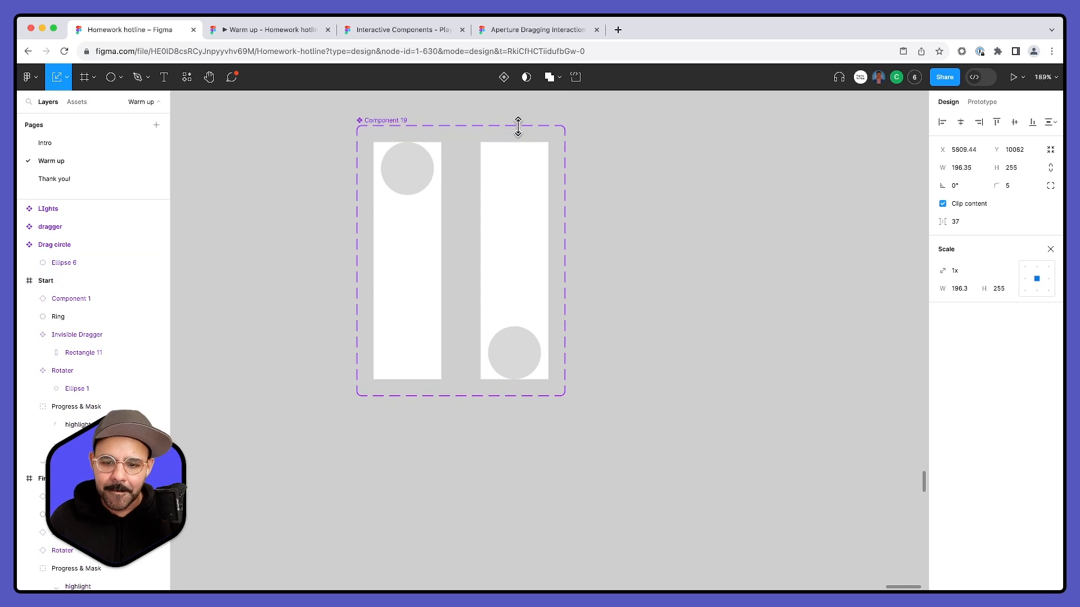
- Rename the new component set as ball 1
left_click(396, 121)
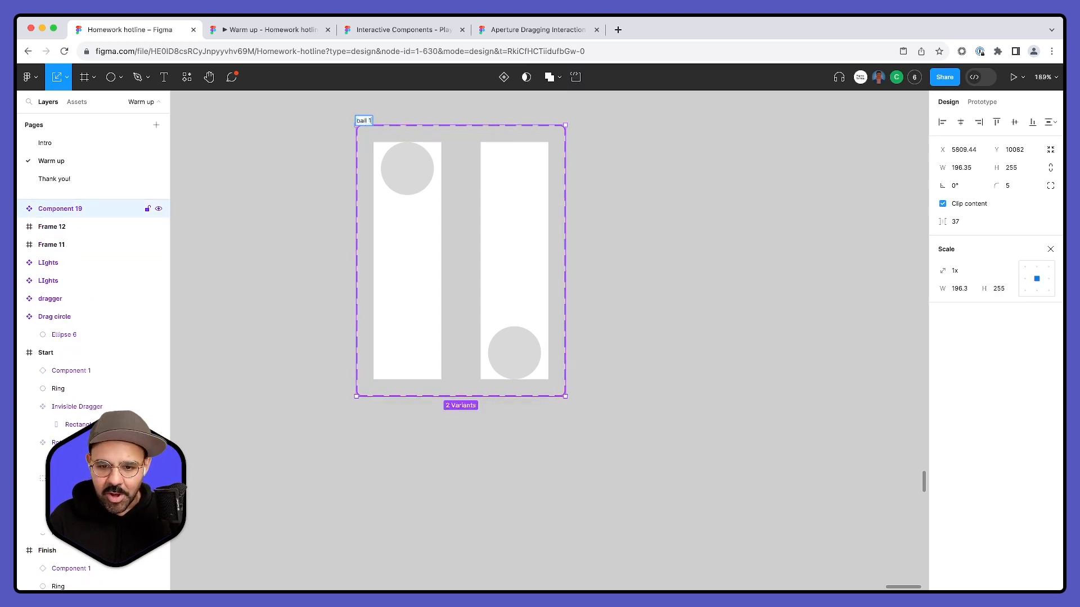
left_click(328, 241)
scroll(329, 242, "down", 5)
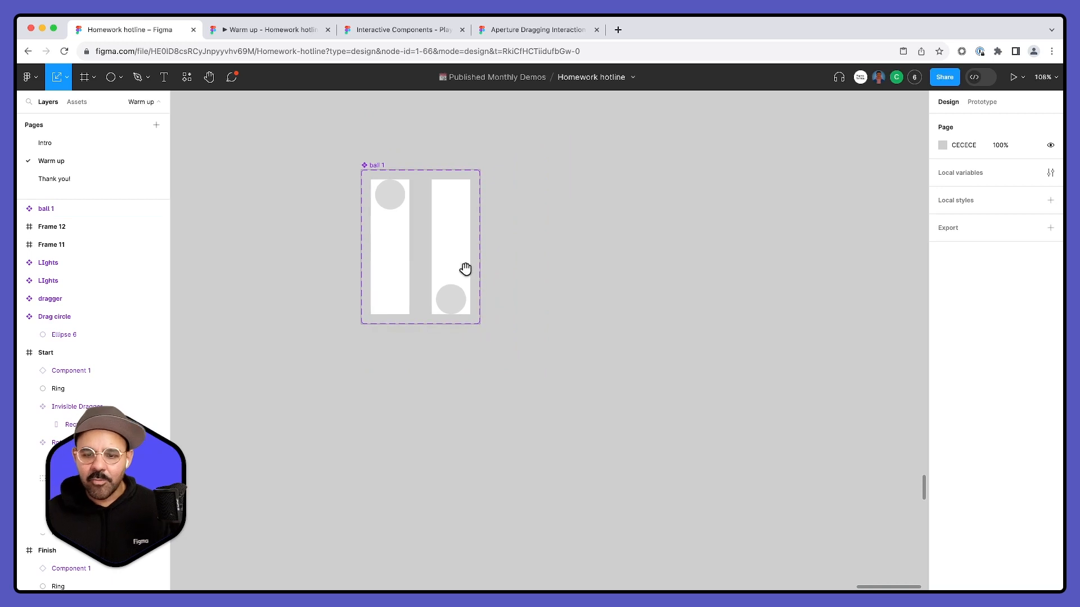
- Draw a large frame beside the ball 1 component set and paste an instance of its Frame 10 variant inside
key("f")
mouse_move(552, 138)
left_mouse_down()
mouse_move(737, 476)
mouse_move(812, 525)
left_mouse_up()
key("Escape")
left_click(397, 233)
left_click(606, 260)
key("super+v")
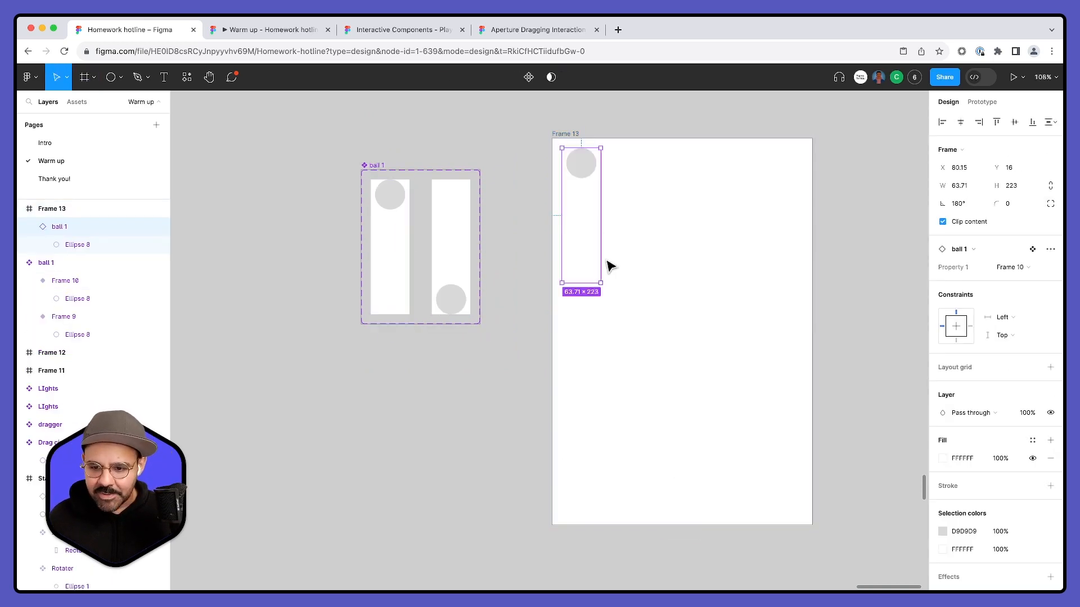
- Nudge the ball 1 instance inside Frame 13, and duplicate the ball 1 component set directly below as ball 2
left_click_drag(587, 236, 592, 239)
scroll(391, 136, "left", 1)
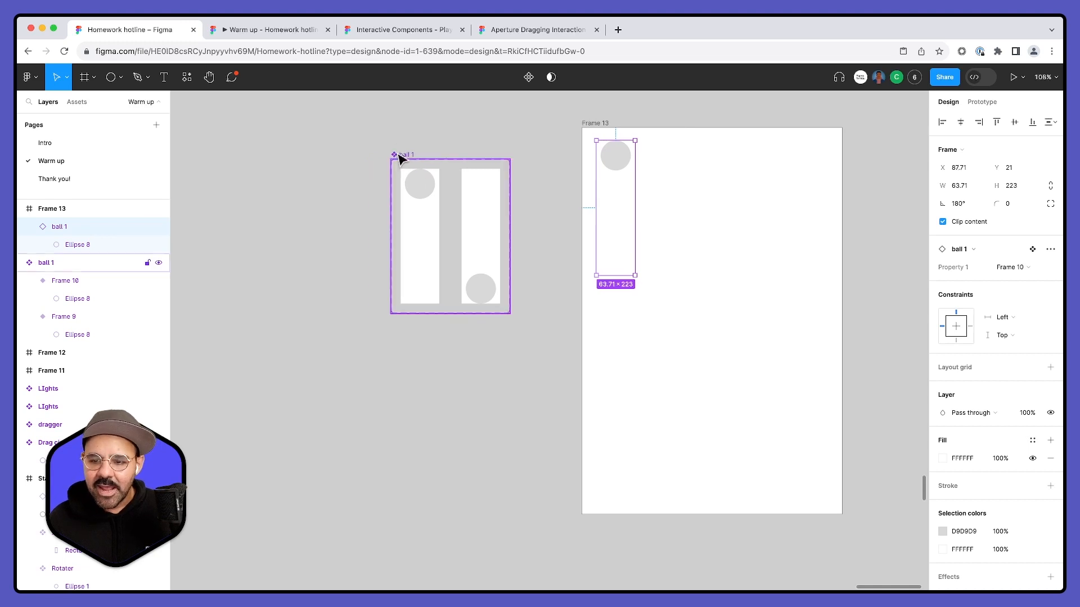
left_click_drag(398, 157, 411, 369)
scroll(345, 391, "down", 2)
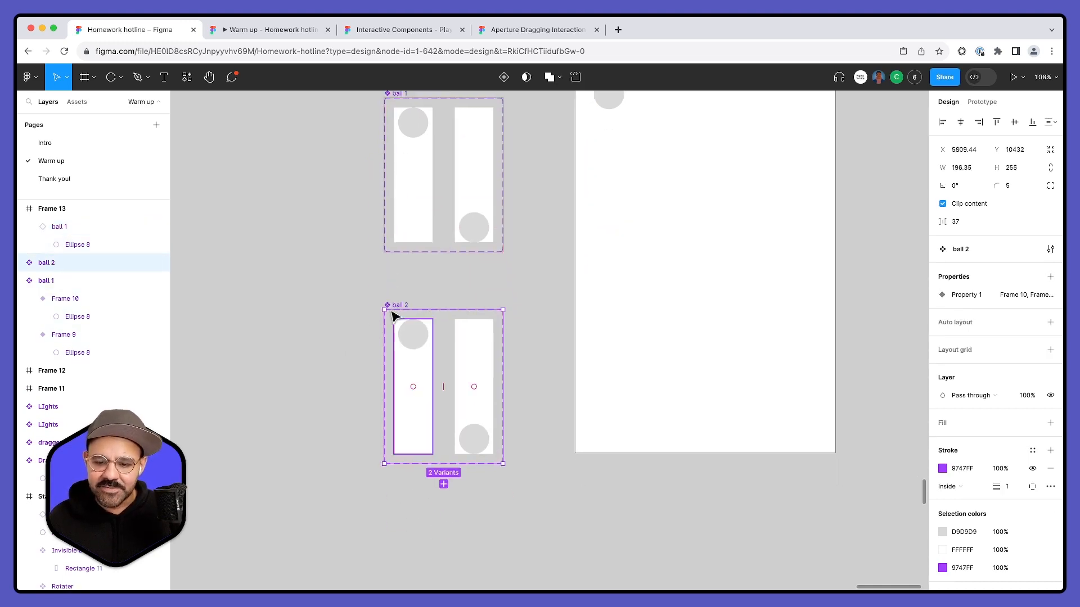
- Set the Smart animate duration of both ball 2 variants to 500 ms
left_click(981, 106)
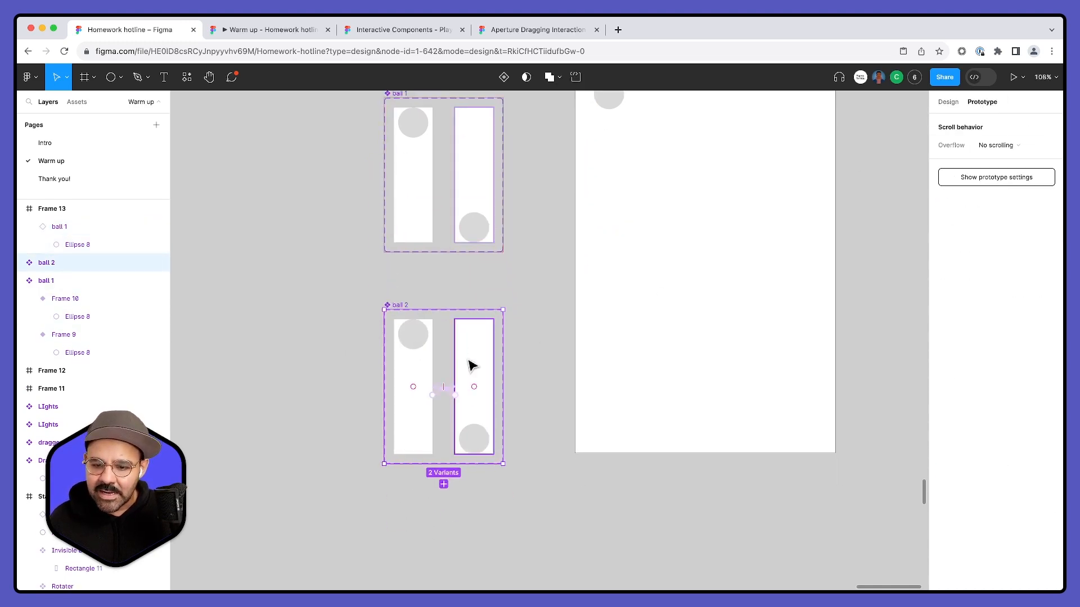
scroll(447, 407, "up", 3)
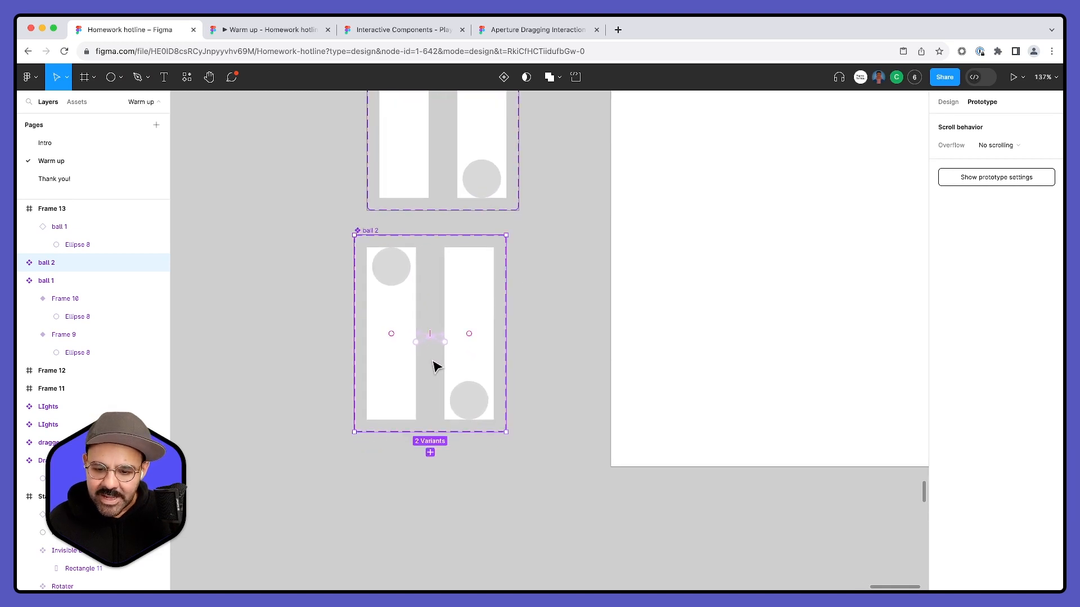
left_click_drag(344, 284, 606, 458)
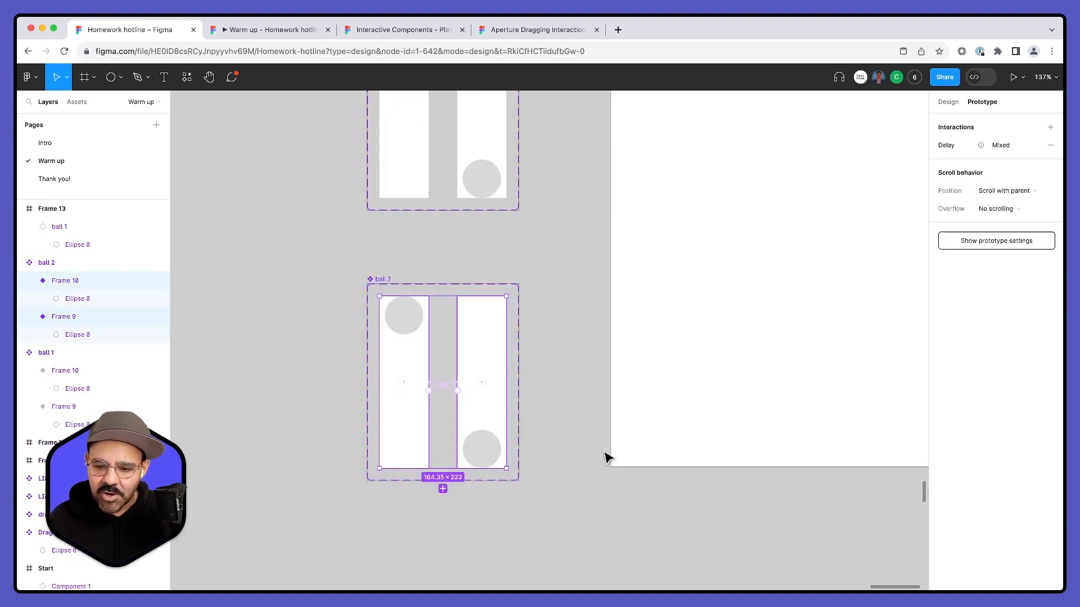
left_click(948, 152)
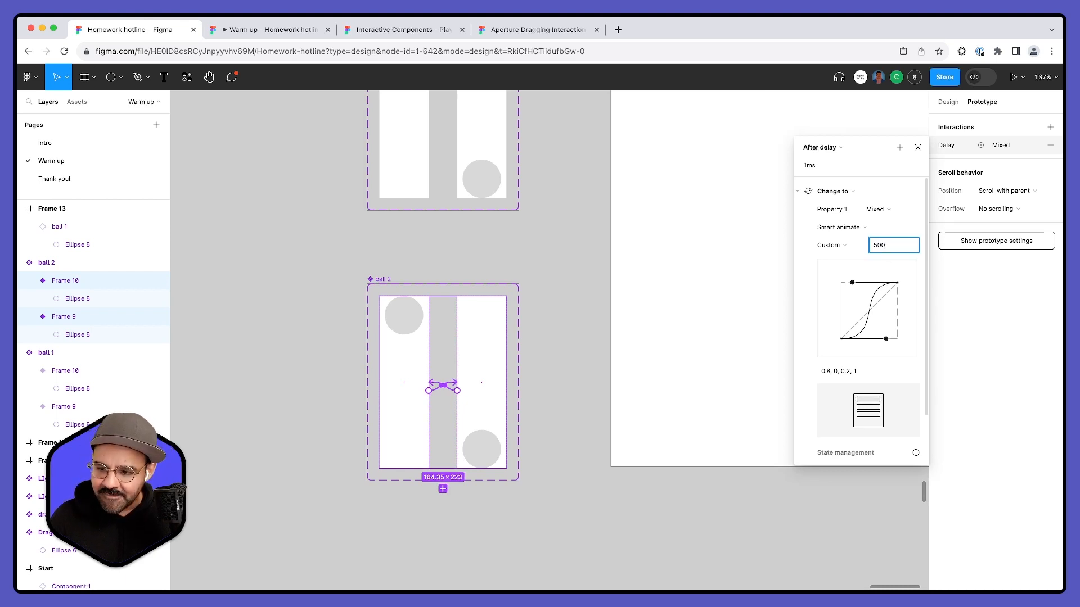
left_click(572, 281)
scroll(562, 294, "down", 3)
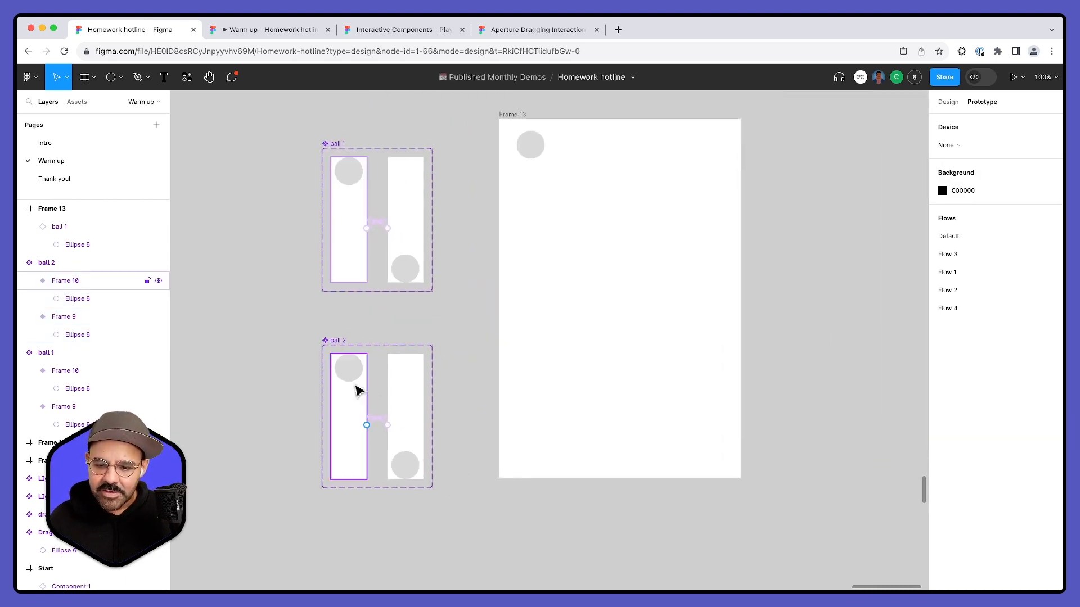
- Try to place a copy of ball 2's Frame 10 variant inside Frame 13, and remove the misplaced variant copies
left_click(356, 388)
left_click(492, 306)
key("super+v")
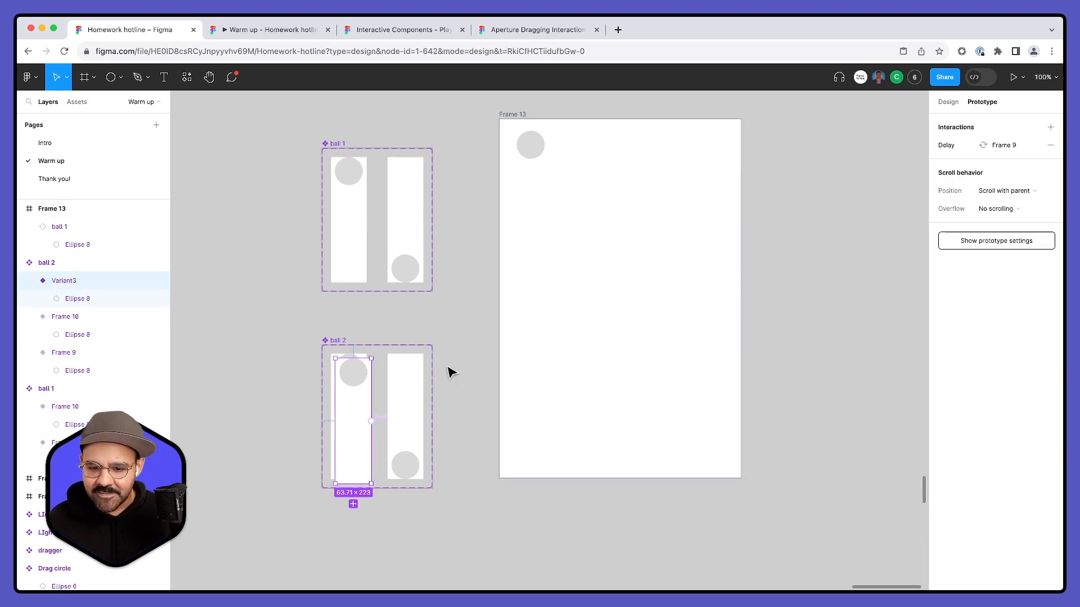
left_click_drag(362, 385, 635, 277)
key("super+z")
key("super+z")
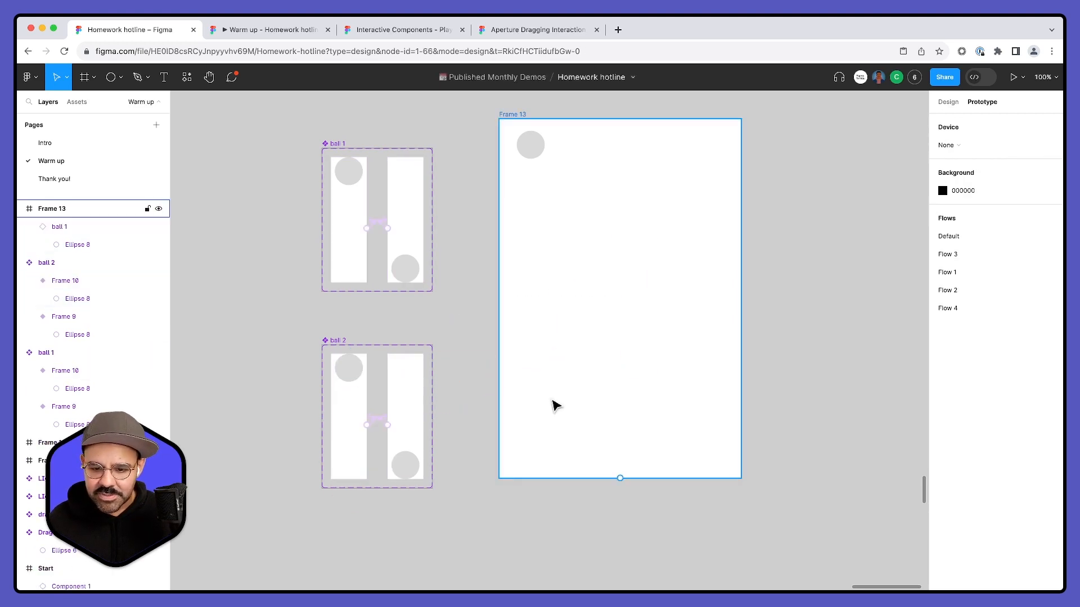
left_click(353, 387)
left_click(557, 324)
key("super+v")
left_click_drag(355, 402, 665, 266)
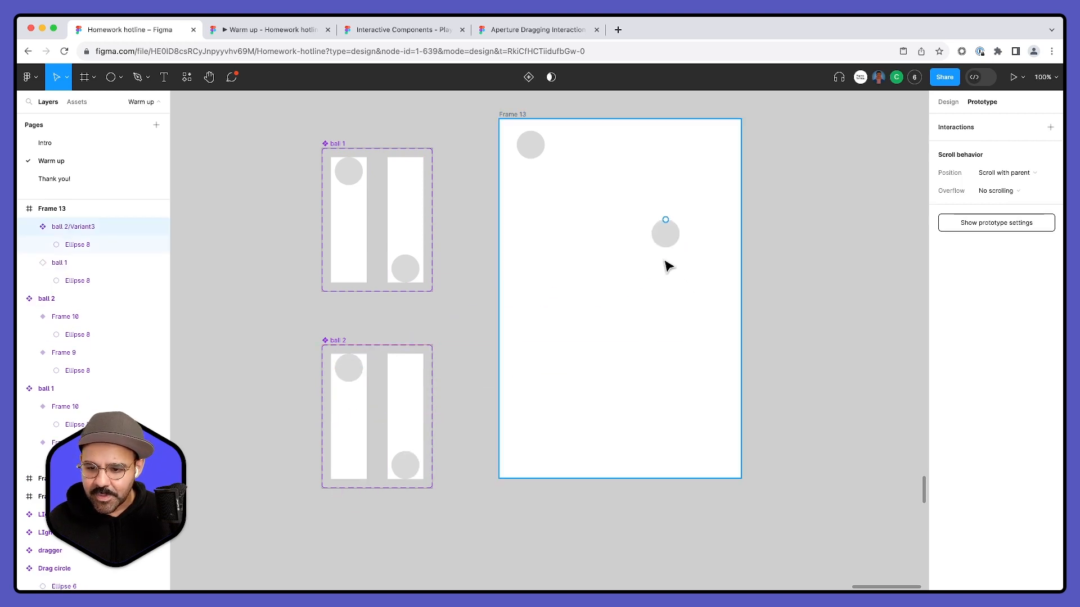
key("Delete")
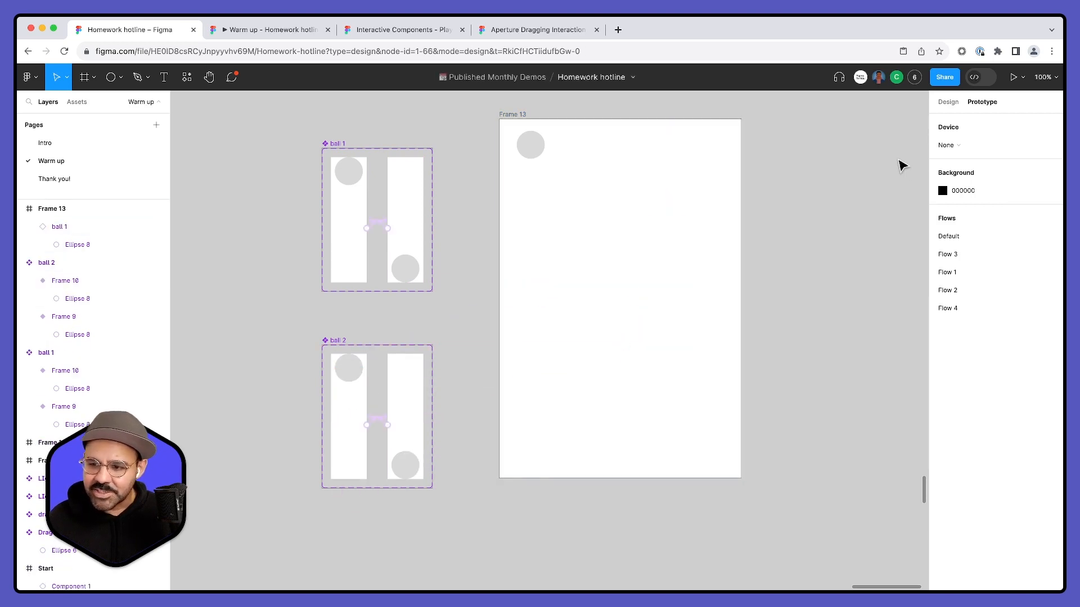
- Try to paste ball 2's Frame 10 variant onto Frame 13, and undo the pasted text
left_click(947, 104)
left_click(341, 404)
key("super+c")
left_click(616, 242)
key("super+v")
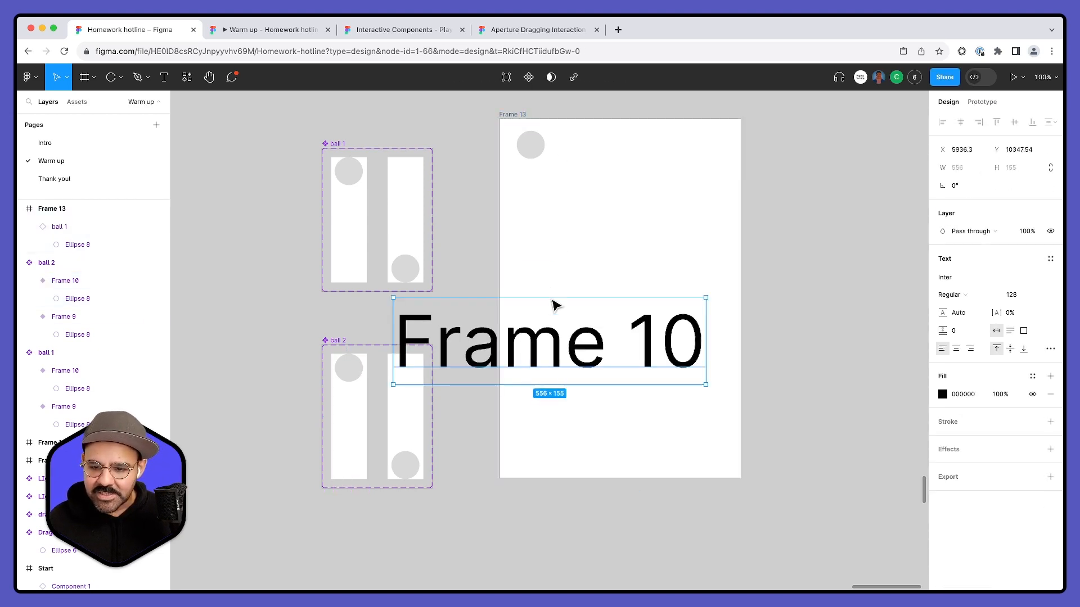
key("super+z")
- Paste an instance of ball 2's Frame 10 variant into Frame 13 and line it up beside the ball 1 instance
left_click(365, 398)
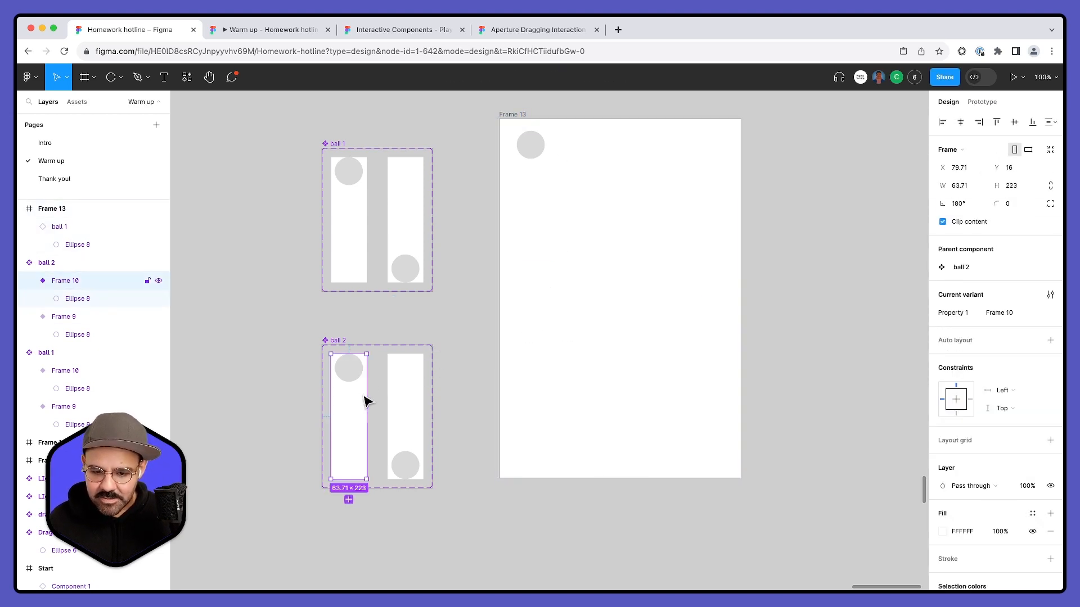
left_click(533, 121)
key("super+v")
left_click_drag(542, 197, 568, 190)
left_click(539, 186)
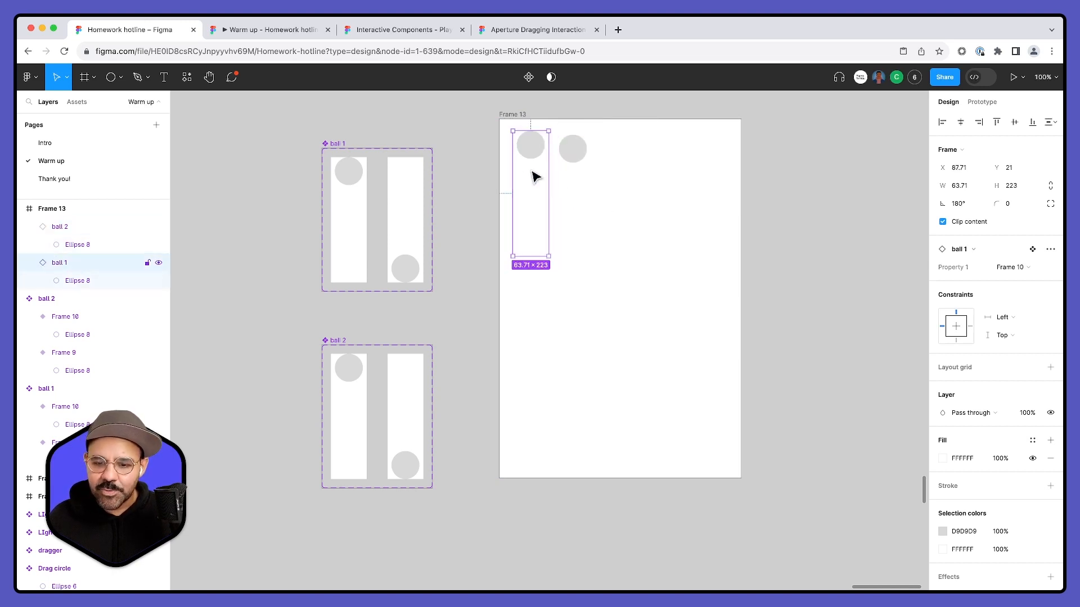
left_click(576, 175)
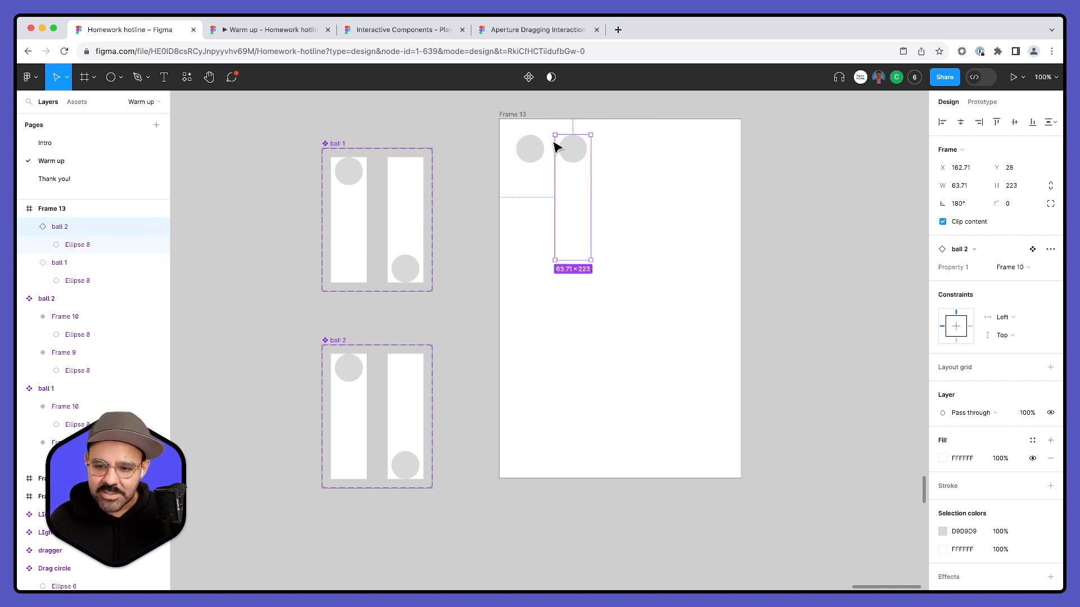
- Preview the two ball animations in Frame 13 and close the preview
left_click(514, 115)
key("shift+space")
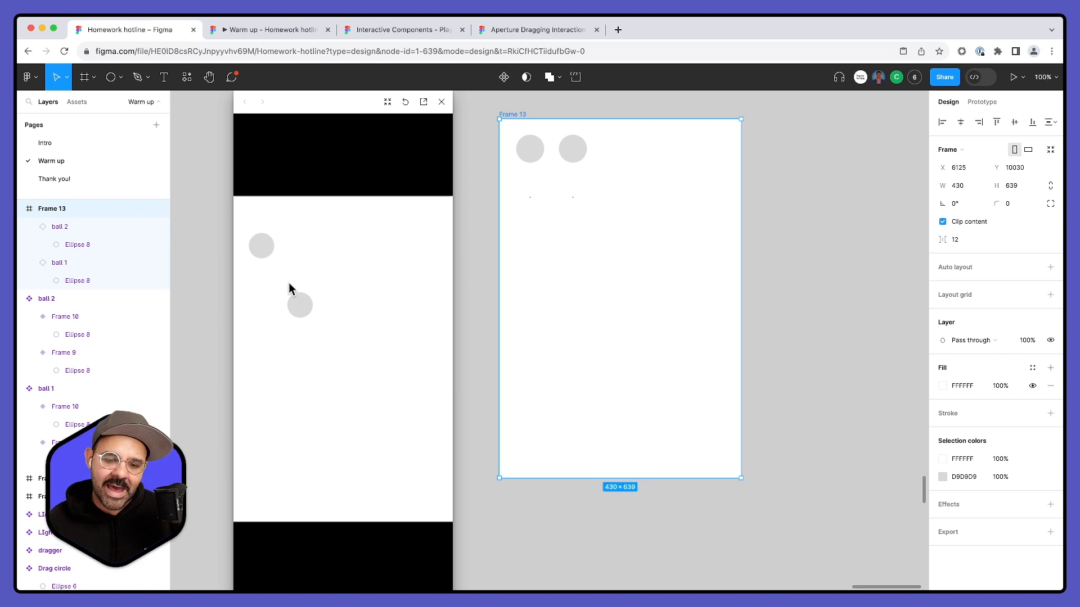
left_click(441, 102)
left_click(513, 323)
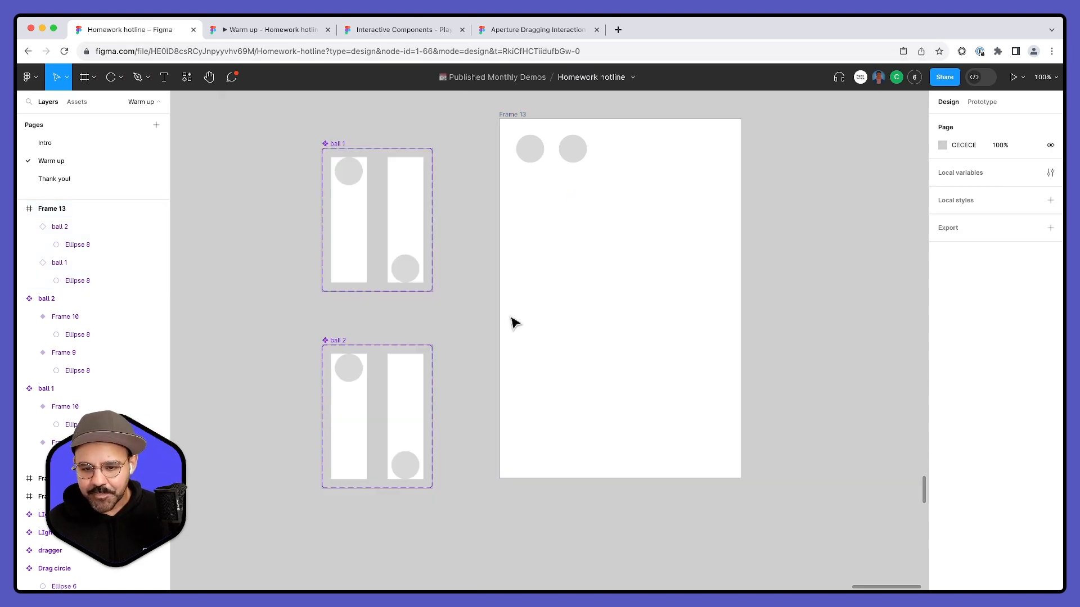
- Duplicate the ball 2 component set directly below as ball 3
scroll(512, 314, "left", 2)
scroll(513, 315, "down", 1)
left_click_drag(403, 309, 402, 439)
scroll(542, 448, "down", 3)
scroll(542, 448, "right", 1)
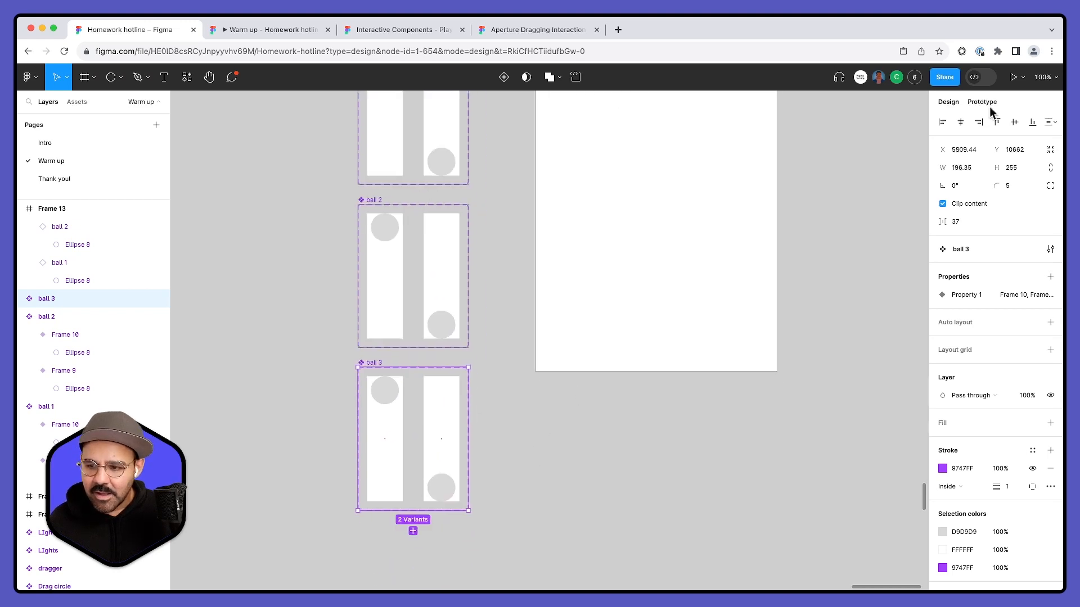
- Select both ball 3 variants and change the duration of their After delay Smart animate transition
left_click(982, 103)
left_click(393, 467)
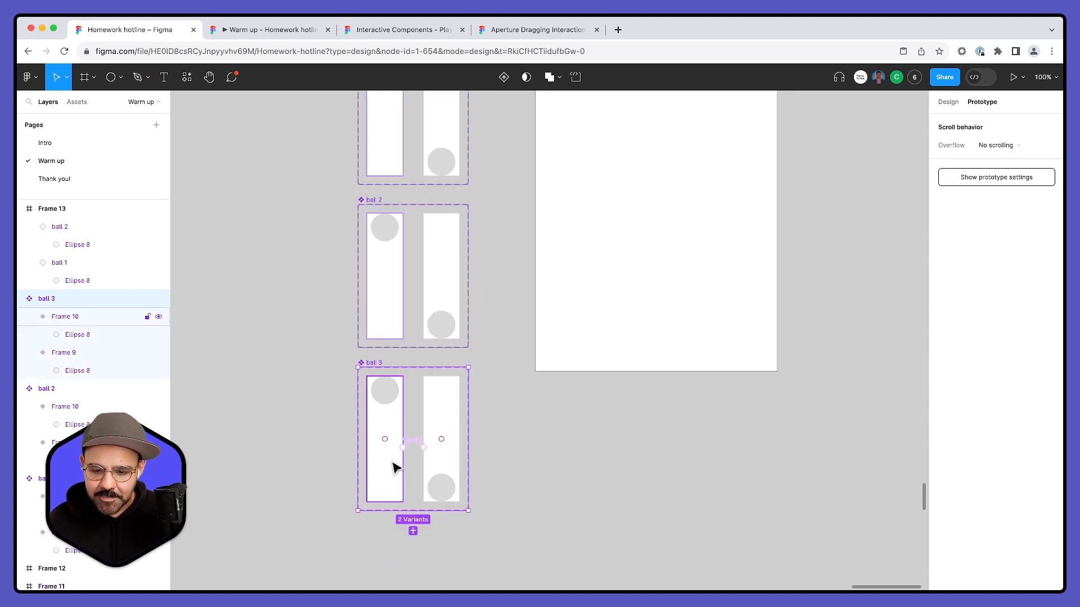
left_click(440, 460, "shift")
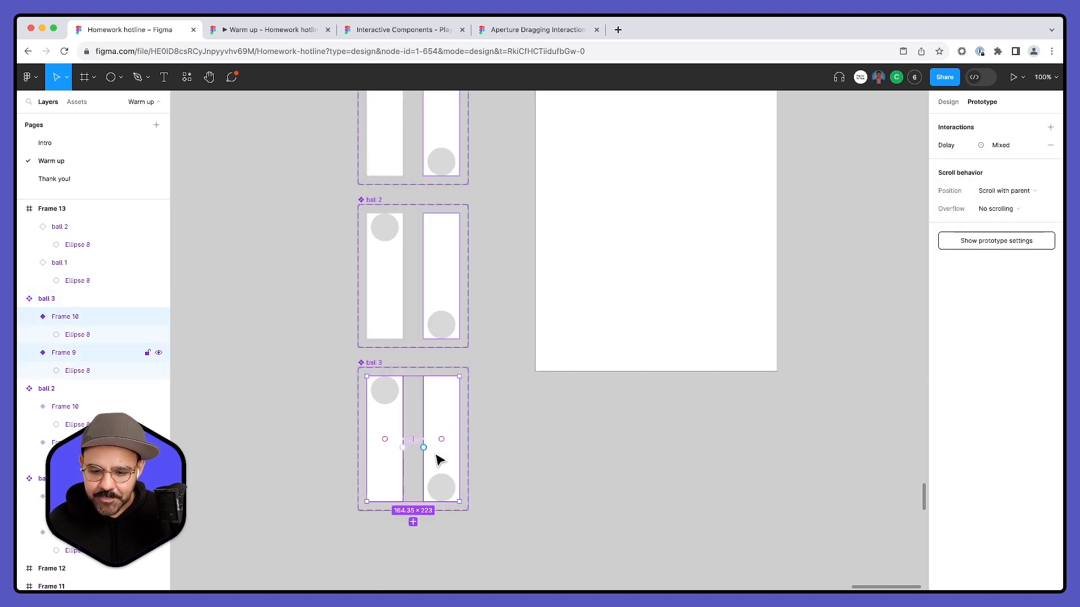
left_click(949, 146)
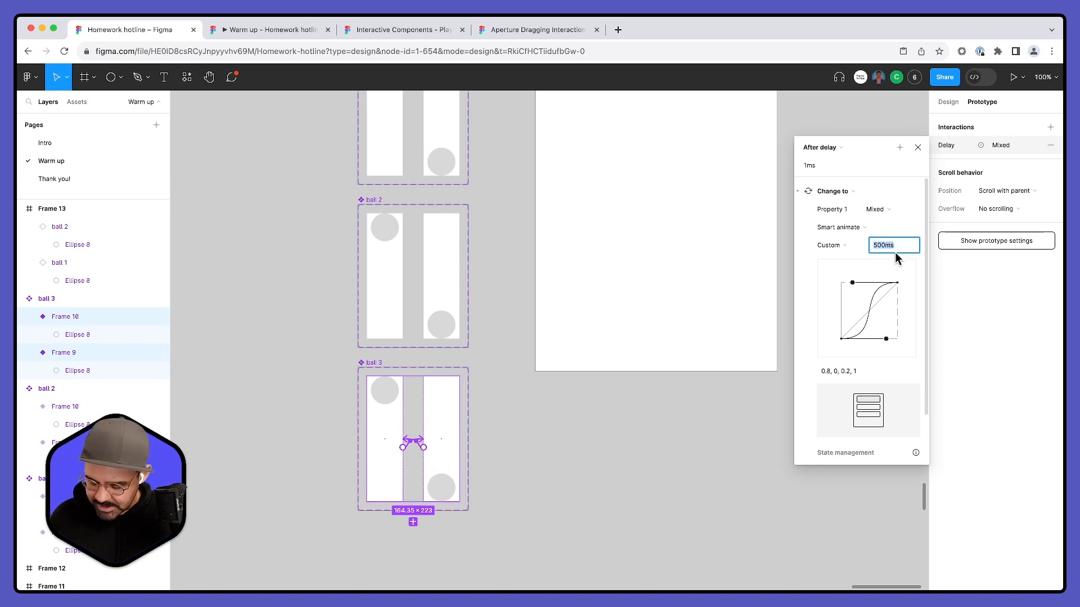
key("Return")
left_click(533, 460)
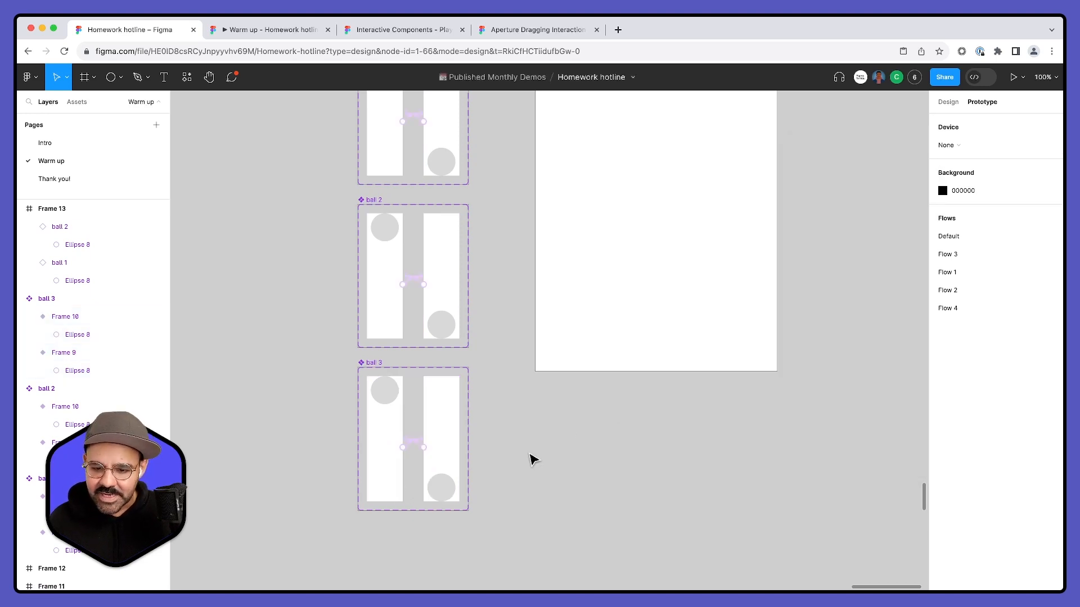
- Try to paste ball 3's Frame 10 variant into Frame 13, and undo the extra variants added to the ball 3 set
scroll(533, 459, "up", 2)
left_click(948, 102)
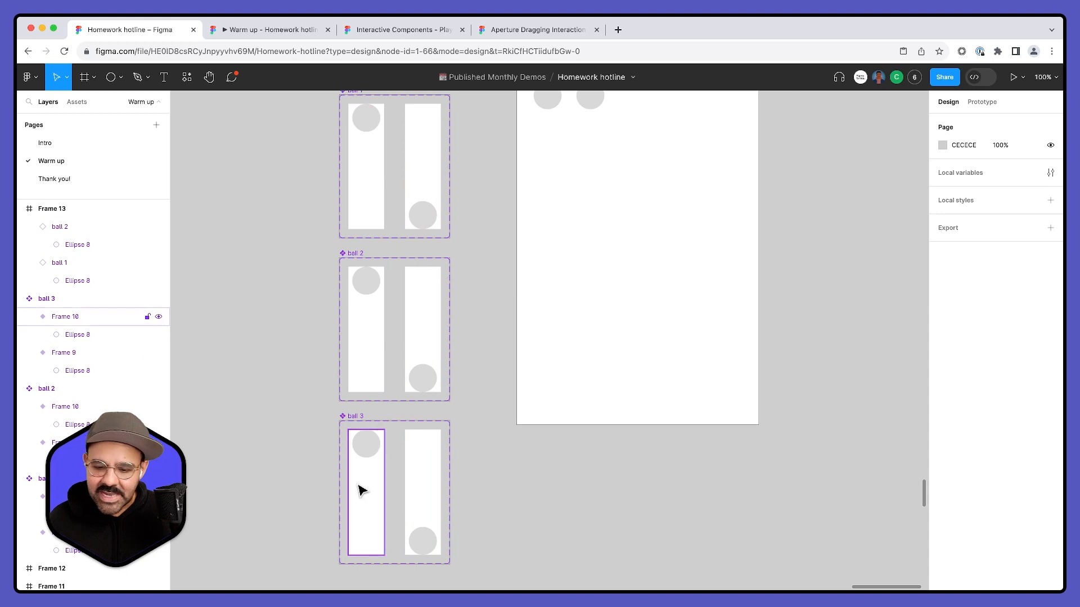
left_click(368, 480)
scroll(574, 349, "up", 4)
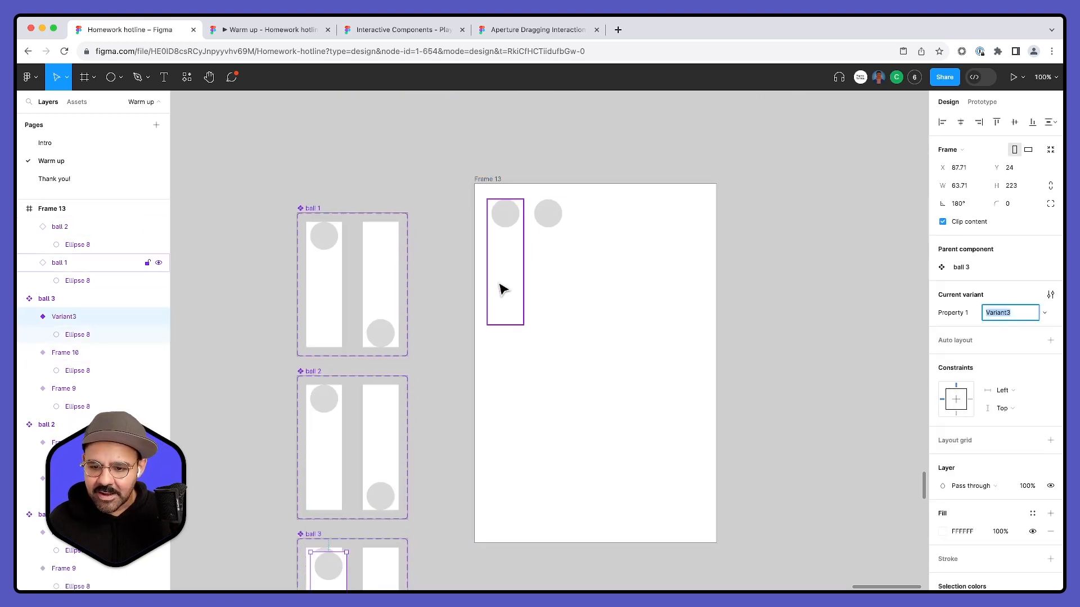
left_click_drag(537, 284, 610, 316)
key("super+z")
left_click(584, 404)
key("super+v")
key("BackSpace")
key("super+z")
key("super+z")
key("super+z")
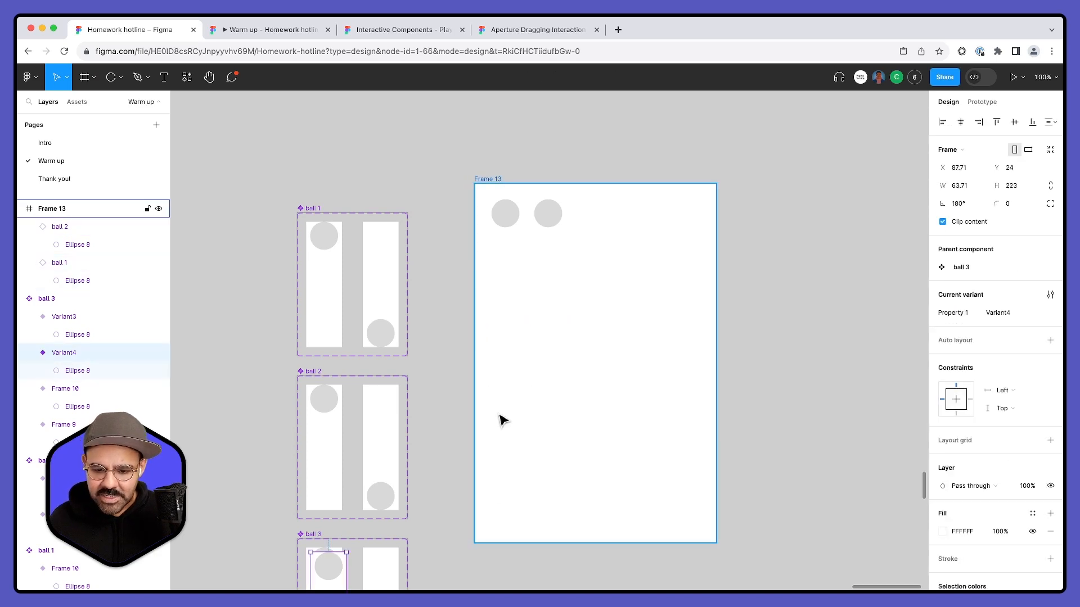
left_click_drag(437, 521, 462, 354)
key("super+z")
key("super+z")
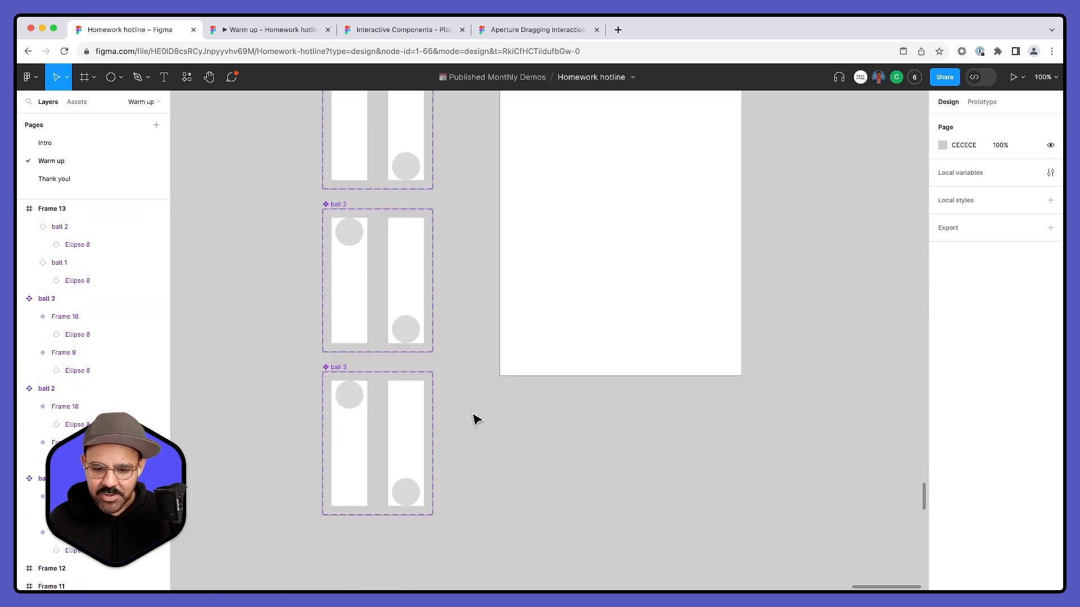
- Insert a ball 3 instance from the local components into Frame 13 and position the three ball instances in a row near the frame's top centre
left_click(364, 464)
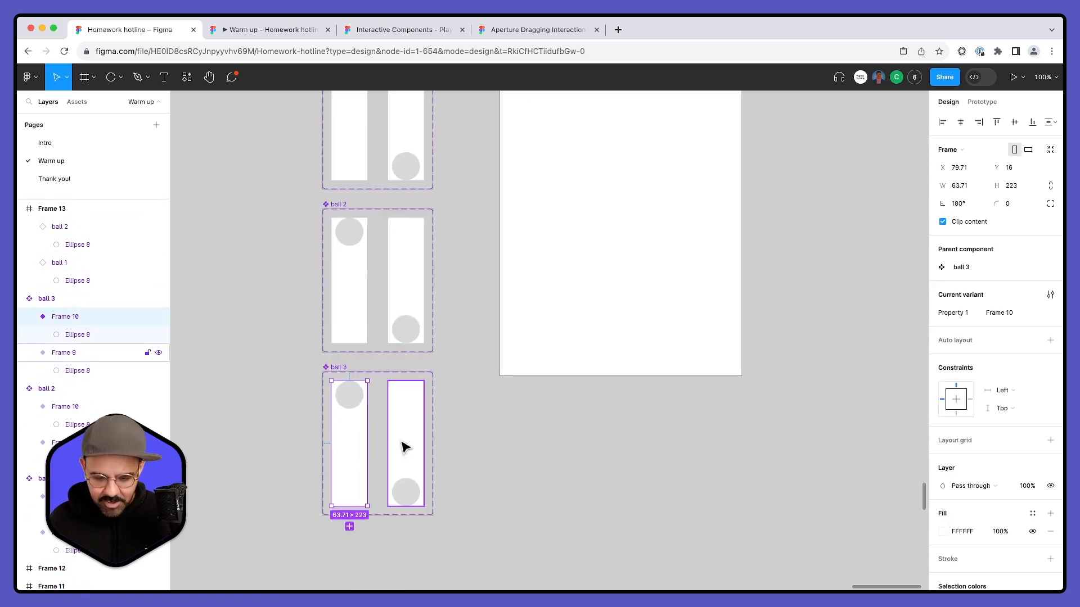
left_click(79, 102)
left_click(20, 169)
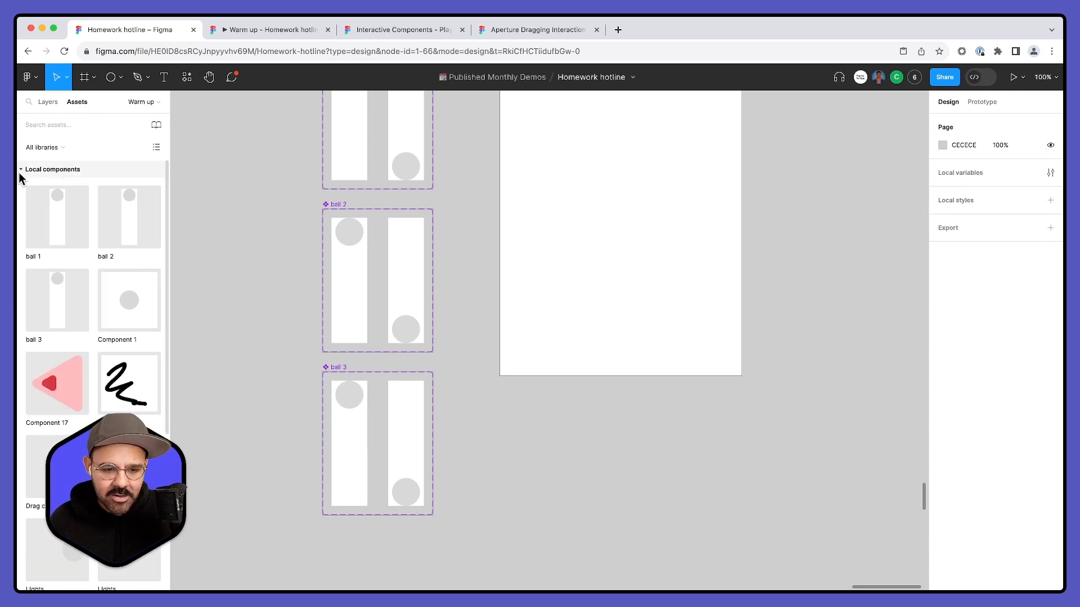
left_click_drag(40, 295, 604, 248)
scroll(570, 175, "up", 8)
left_click_drag(591, 463, 588, 322)
left_click_drag(657, 307, 583, 356)
- Preview the three ball animations in Frame 13 and close the preview
left_click(480, 240)
key("shift+space")
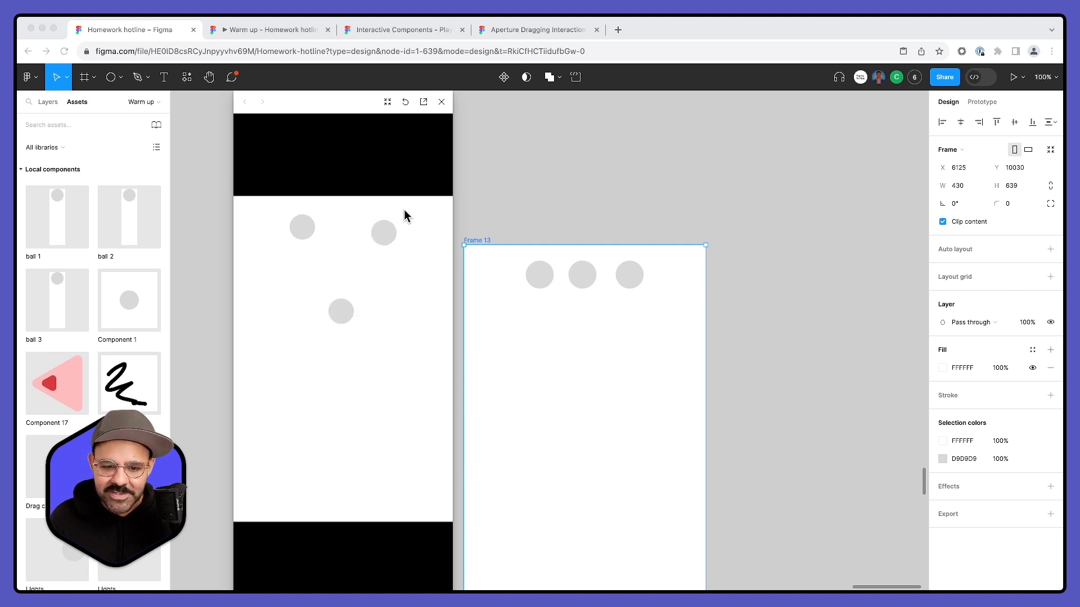
left_click(534, 167)
left_click(441, 102)
- Move Frame 13 down so it is vertically centred beside the three ball component sets
scroll(450, 174, "down", 5)
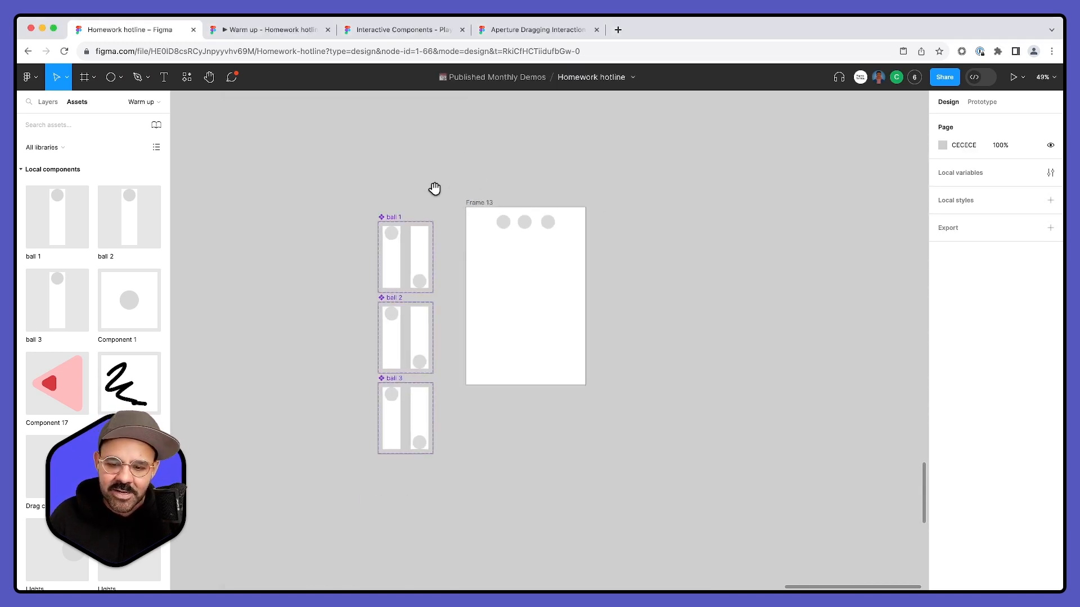
left_click_drag(526, 164, 530, 204)
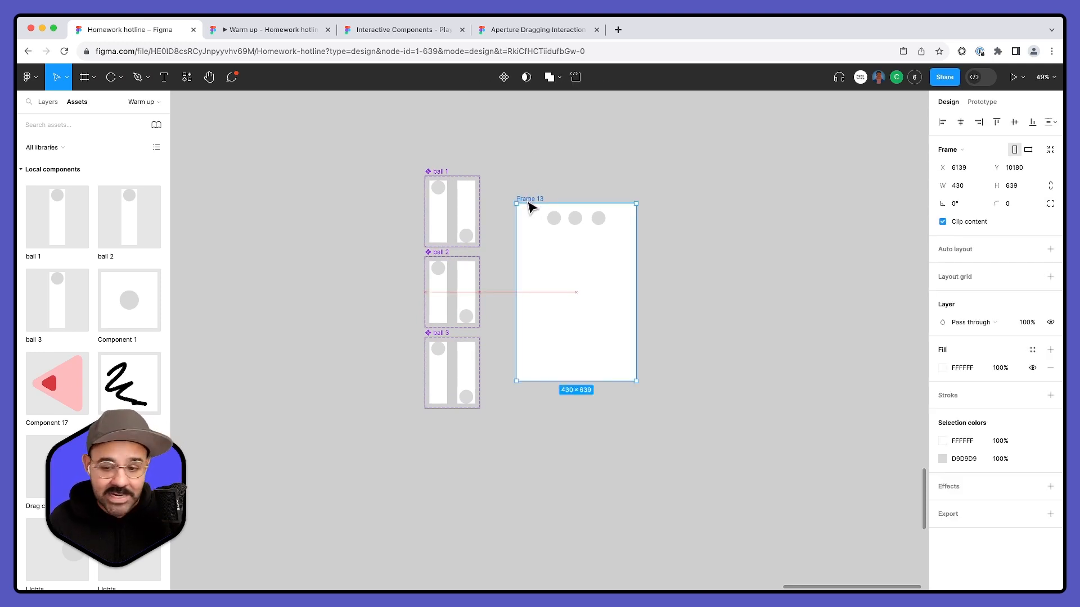
left_click(617, 183)
scroll(652, 264, "up", 5)
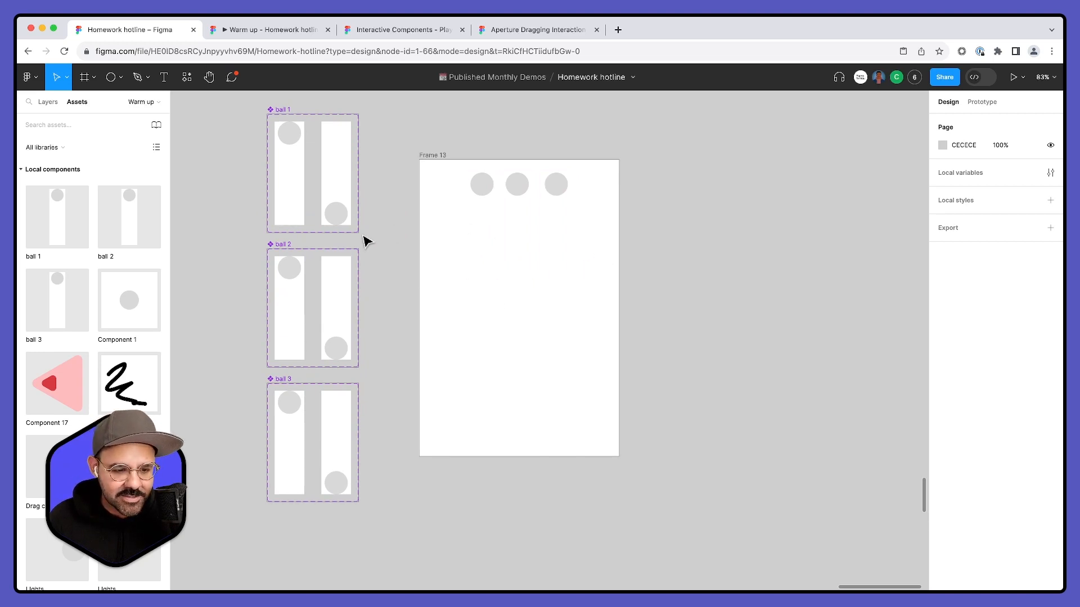
- Replay the Frame 13 prototype to compare the timing of the three balls, and close the preview
scroll(337, 213, "down", 1)
left_click(430, 145)
key("shift+space")
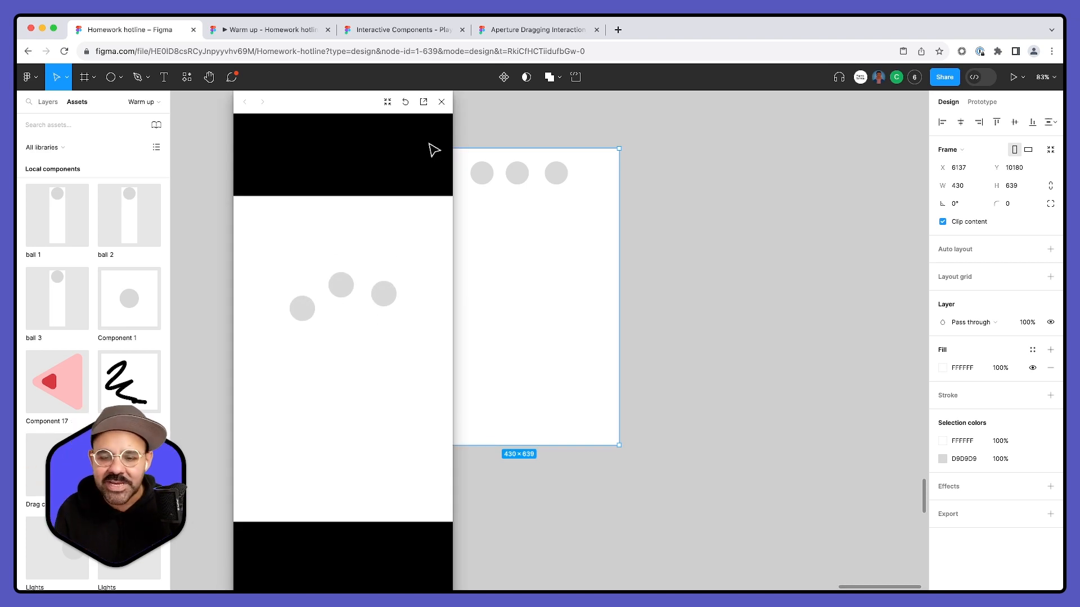
left_click(441, 102)
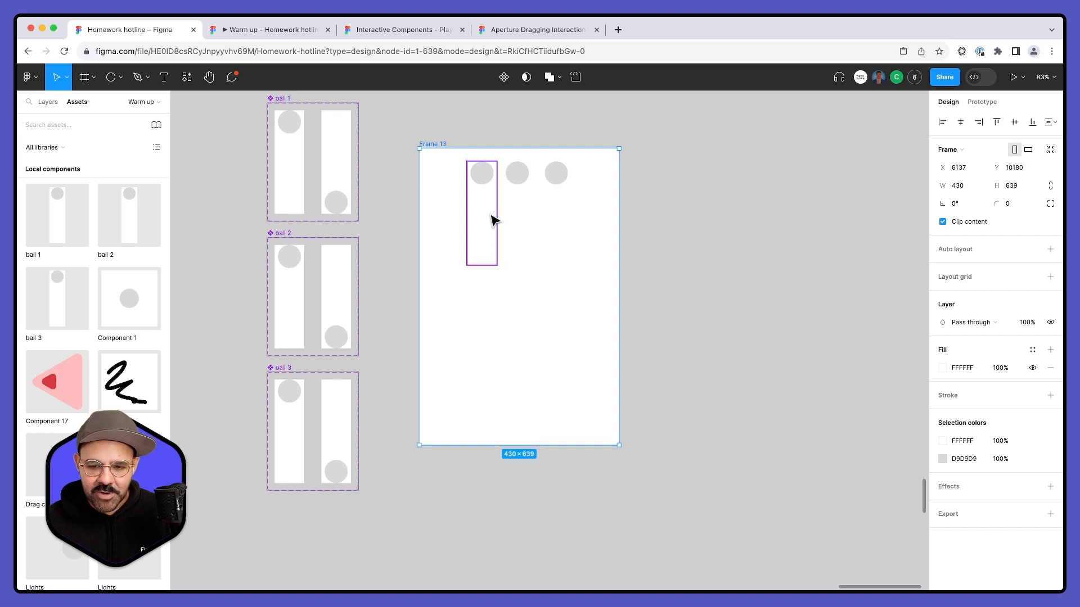
left_click(695, 230)
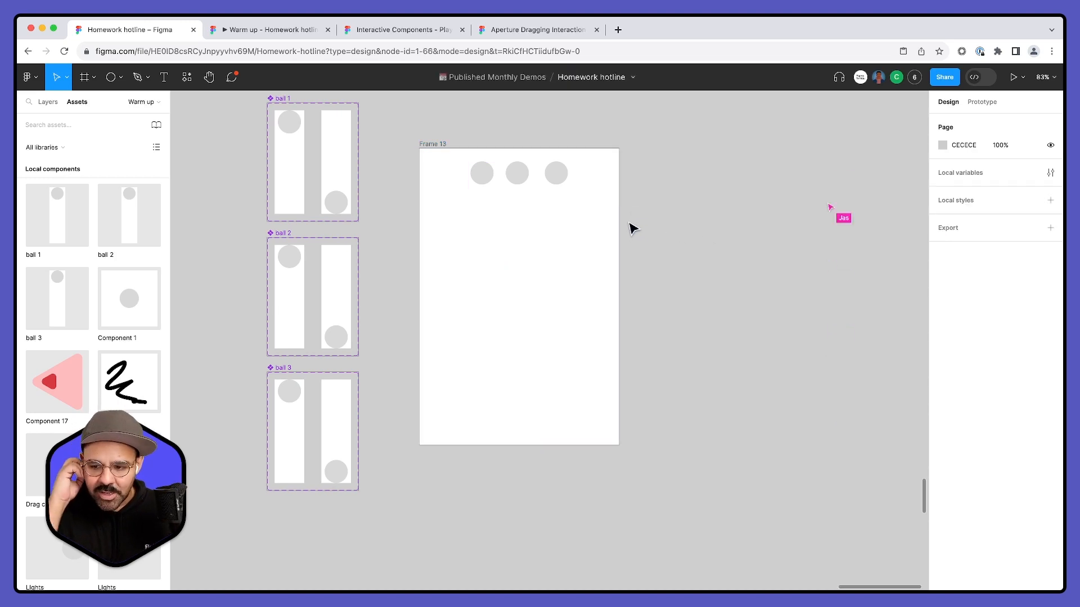
- Open the Figma Campus Roadshow '23 file in a new browser tab and go to its 10. Walk cycle page
left_click(618, 30)
type("figm")
key("Return")
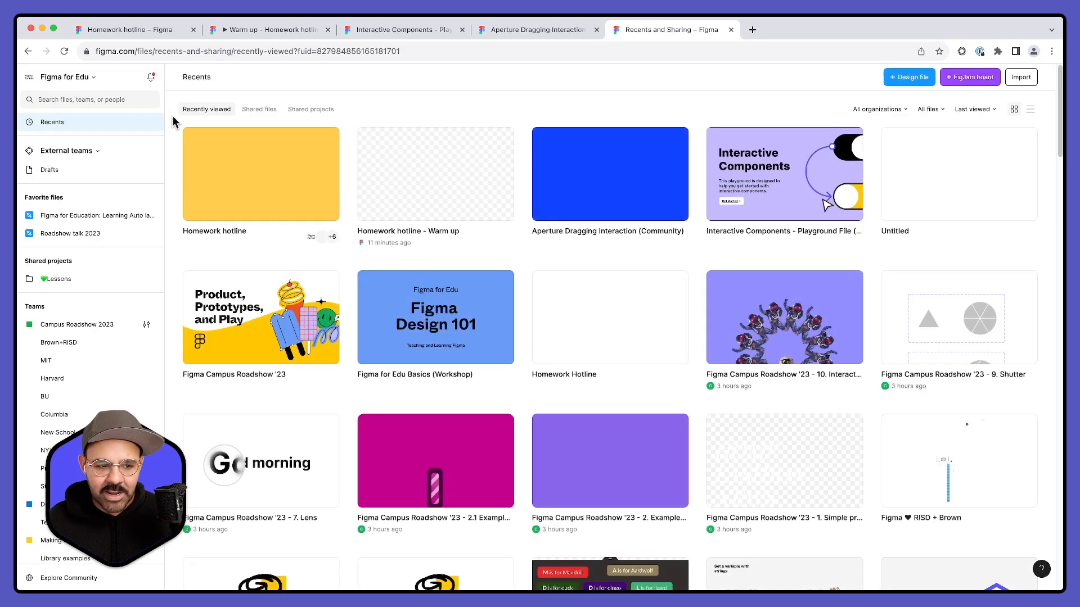
double_click(266, 321)
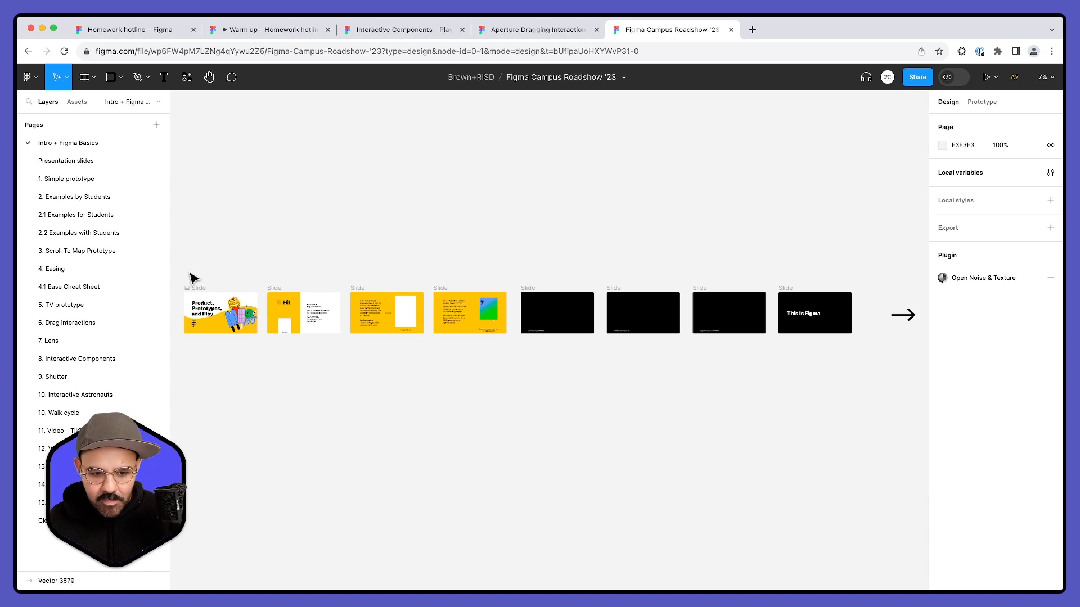
left_click(74, 414)
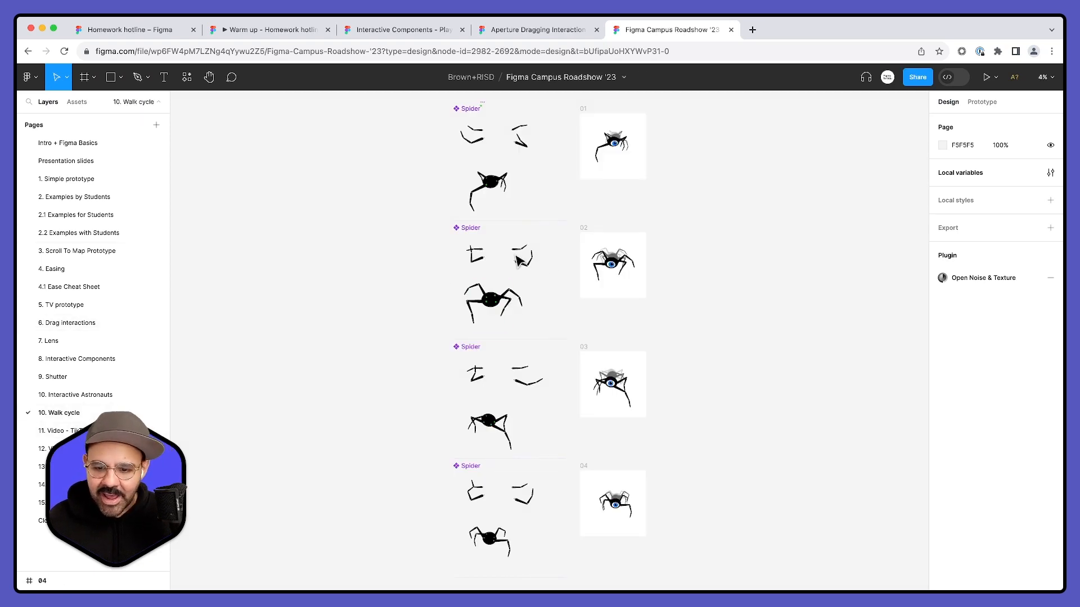
- Preview the spider walk cycle prototype starting from frame 01, and close the preview
left_click(479, 165)
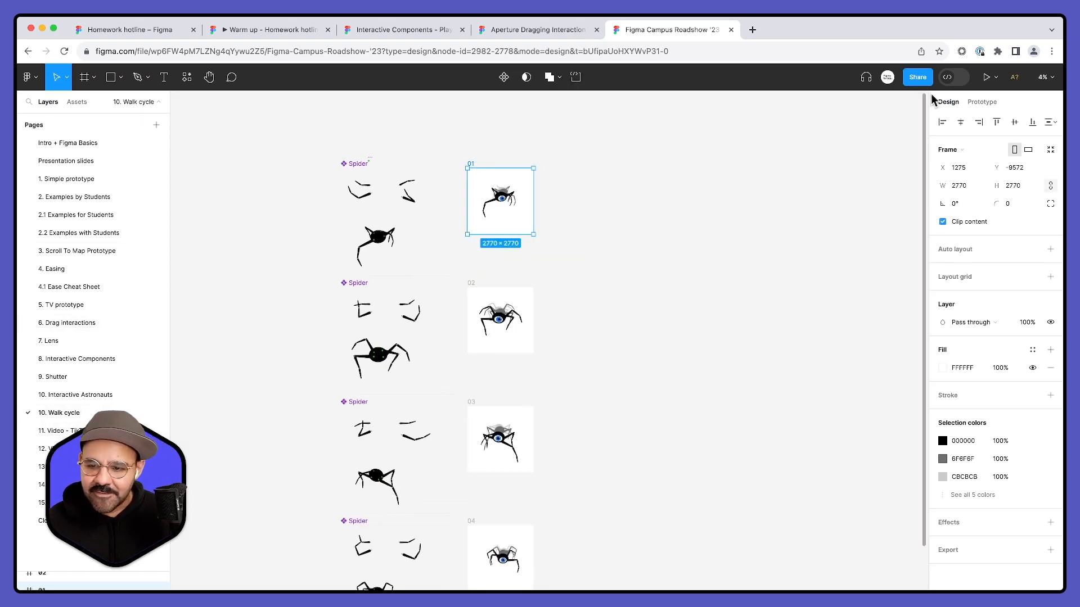
left_click(985, 77)
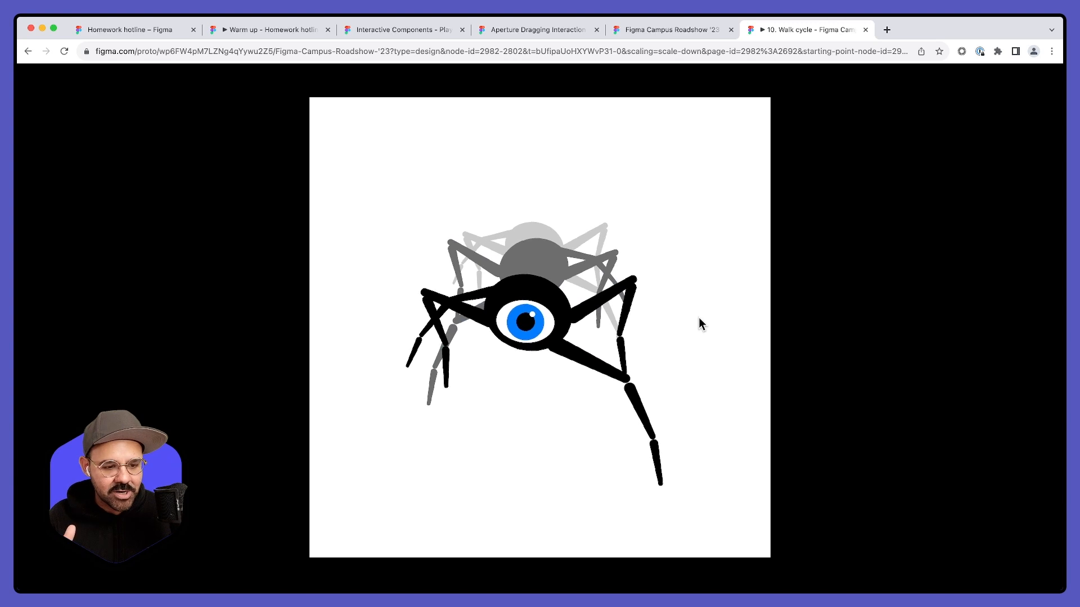
left_click(865, 30)
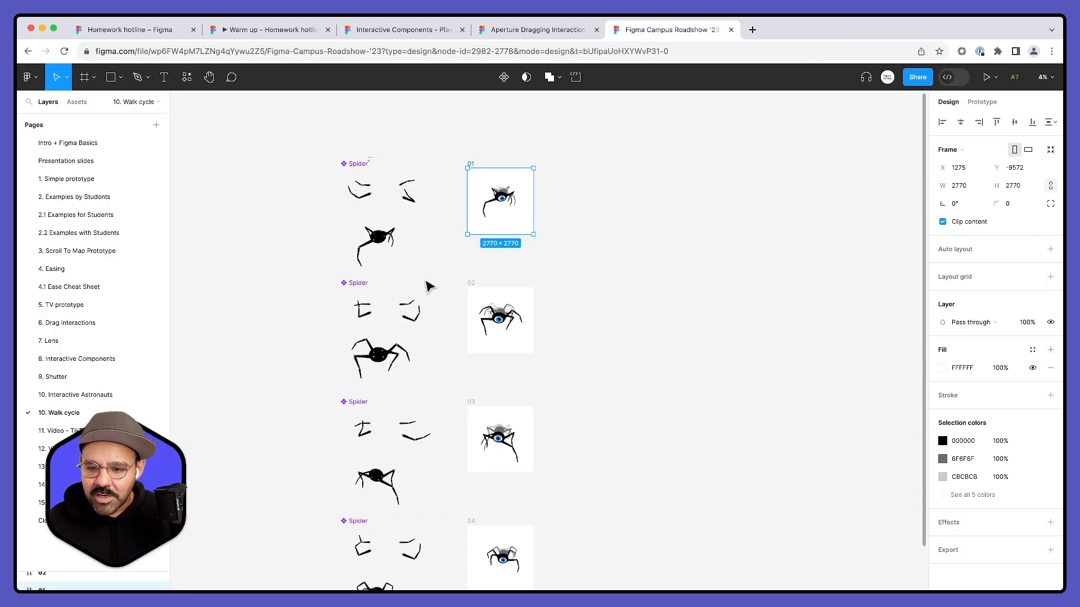
- Examine how the legs and joints are built across the Spider components of the walk cycle
scroll(416, 270, "up", 5)
scroll(400, 117, "up", 6)
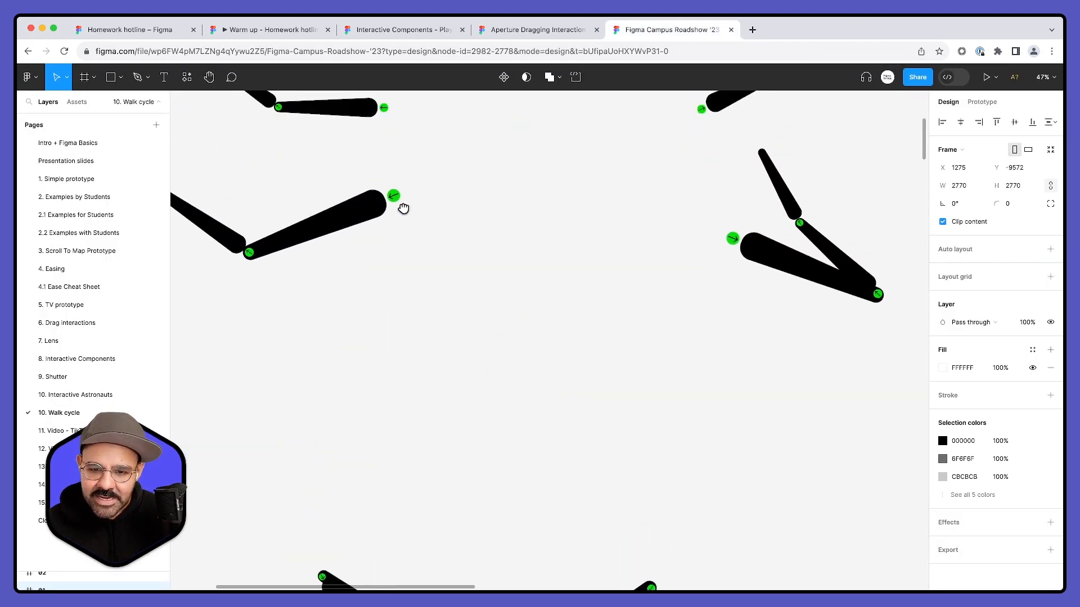
scroll(366, 248, "down", 8)
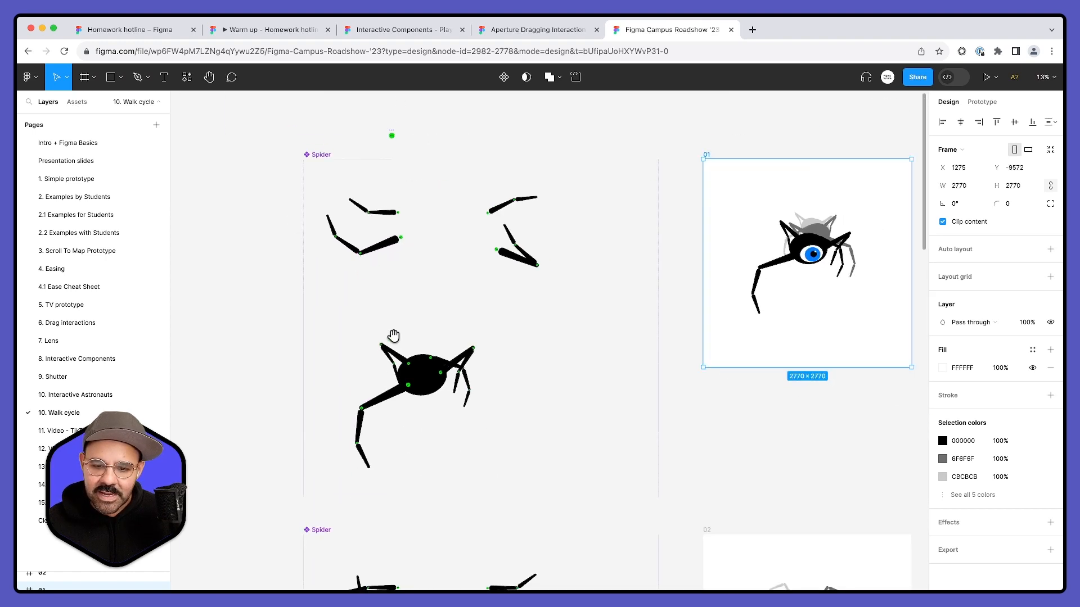
scroll(413, 358, "down", 5)
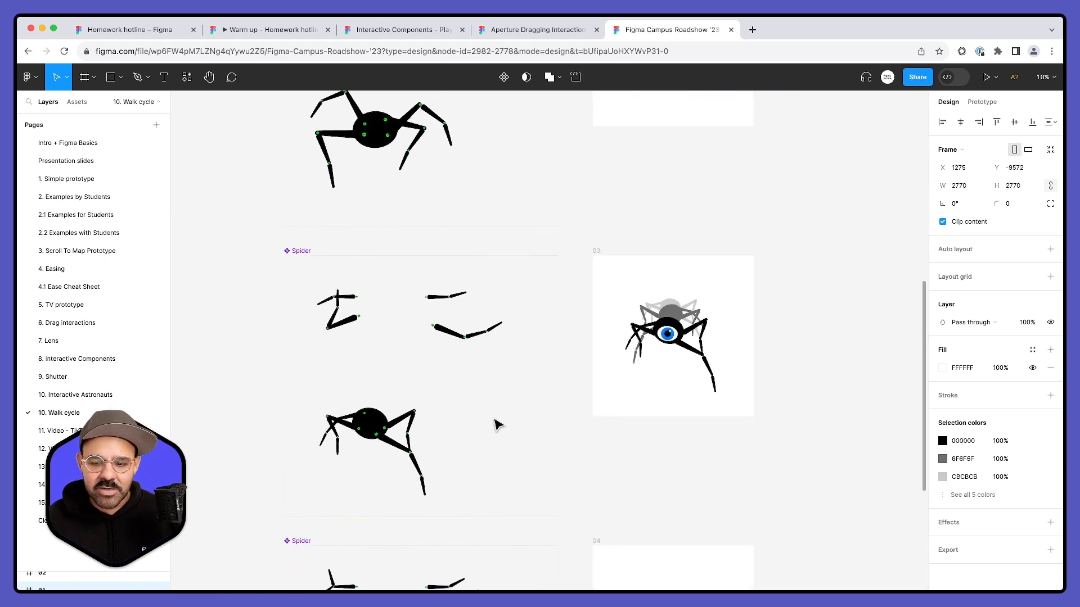
scroll(491, 465, "down", 5)
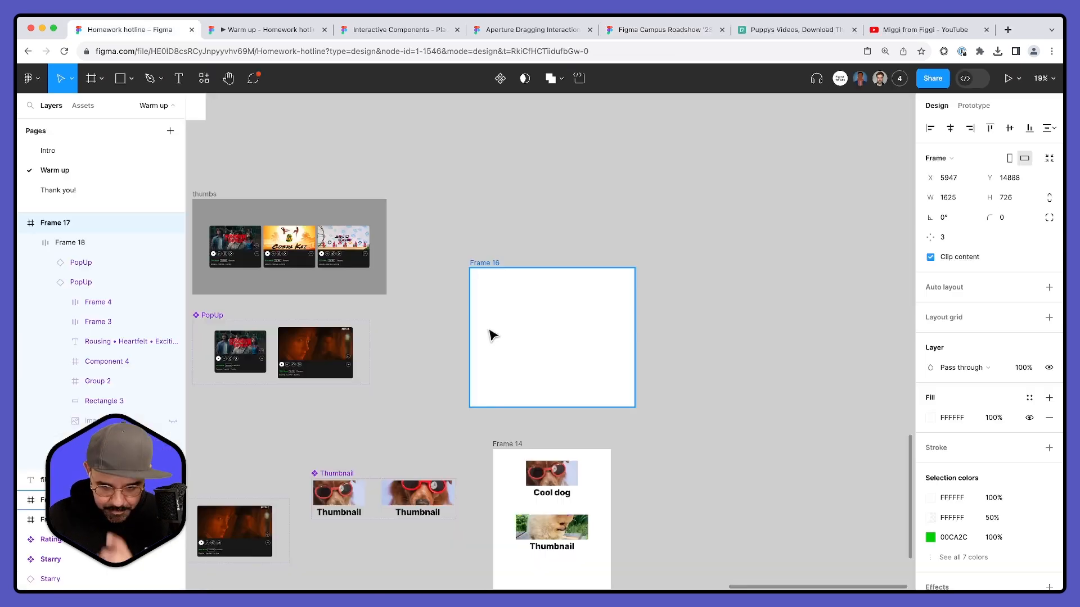
- Create a Boolean local variable named Switch in the Homework hotline file and close the variables window
left_click_drag(564, 345, 633, 294)
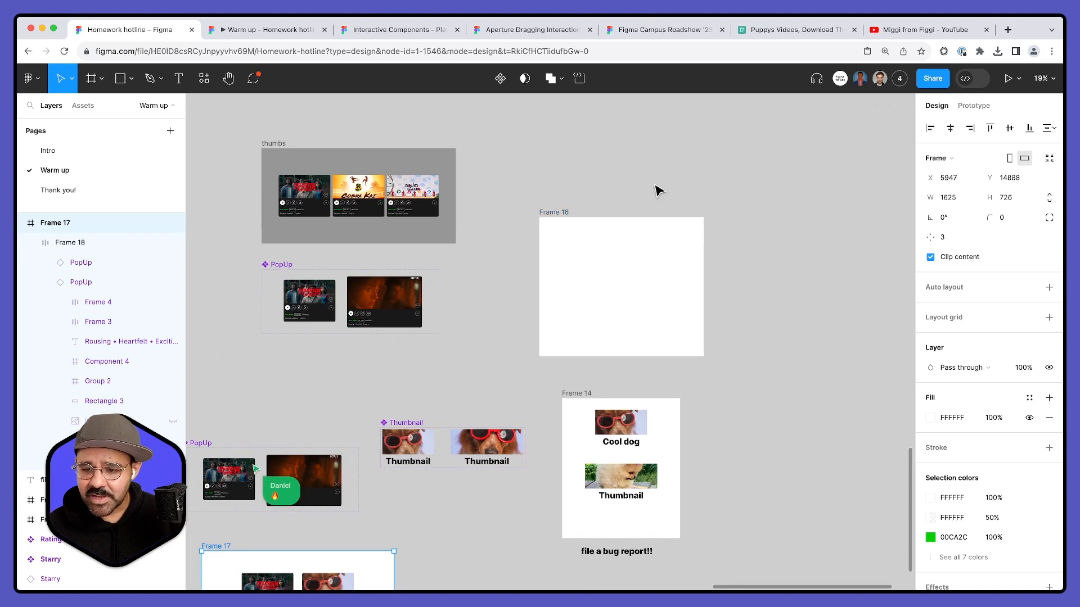
left_click(656, 190)
left_click(1048, 184)
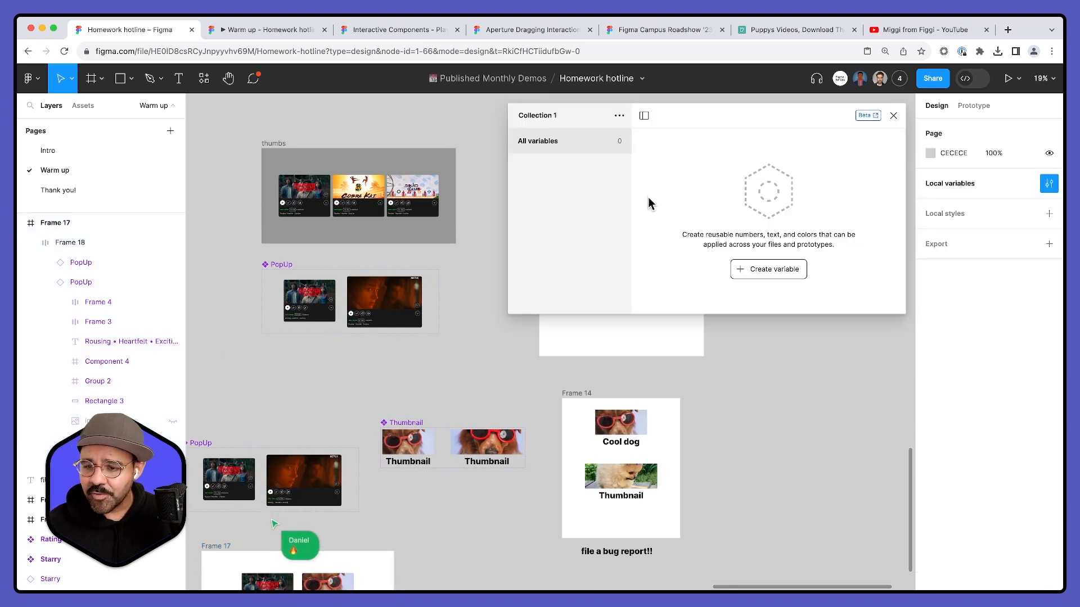
left_click(768, 269)
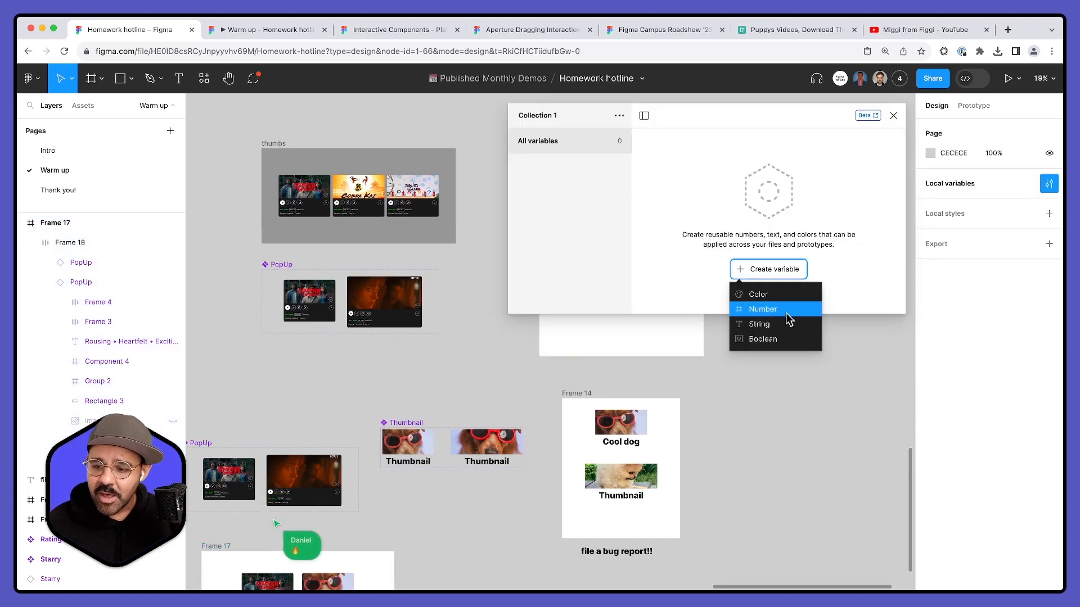
left_click(775, 339)
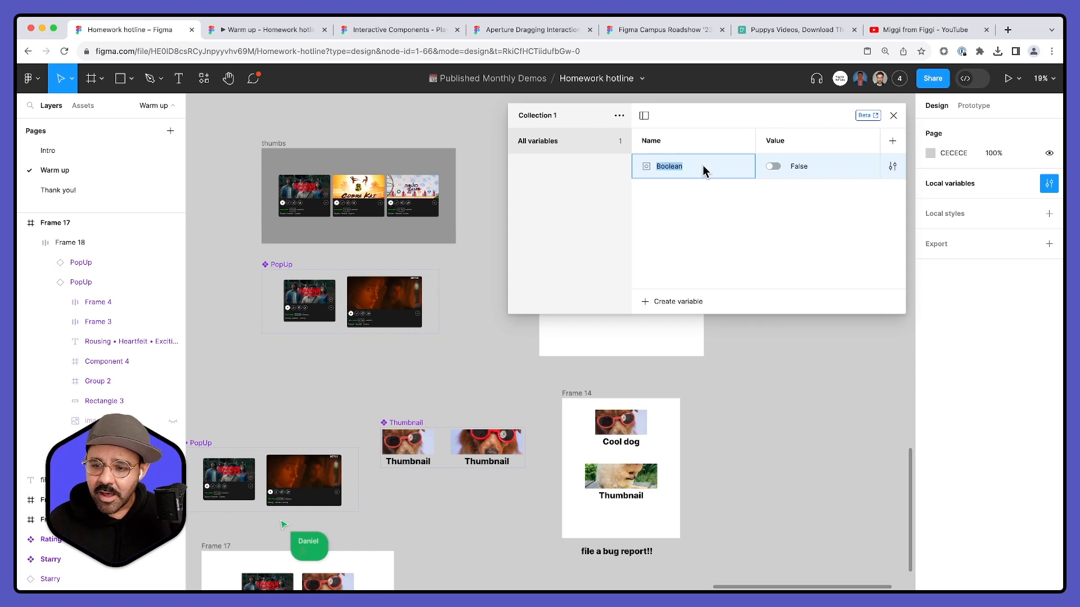
type("Switch")
key("Return")
left_click(893, 117)
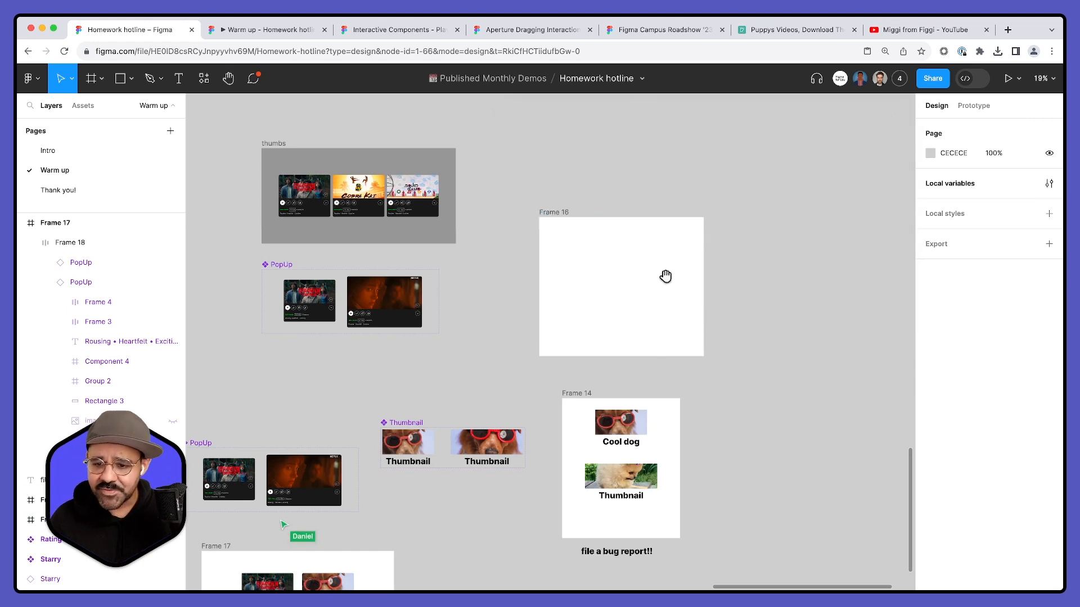
- Copy the toggle - off component set from beside FRAME THREEE and paste it next to Frame 16
scroll(665, 277, "right", 5)
left_click_drag(378, 280, 629, 256)
left_click(472, 287)
scroll(471, 286, "down", 6)
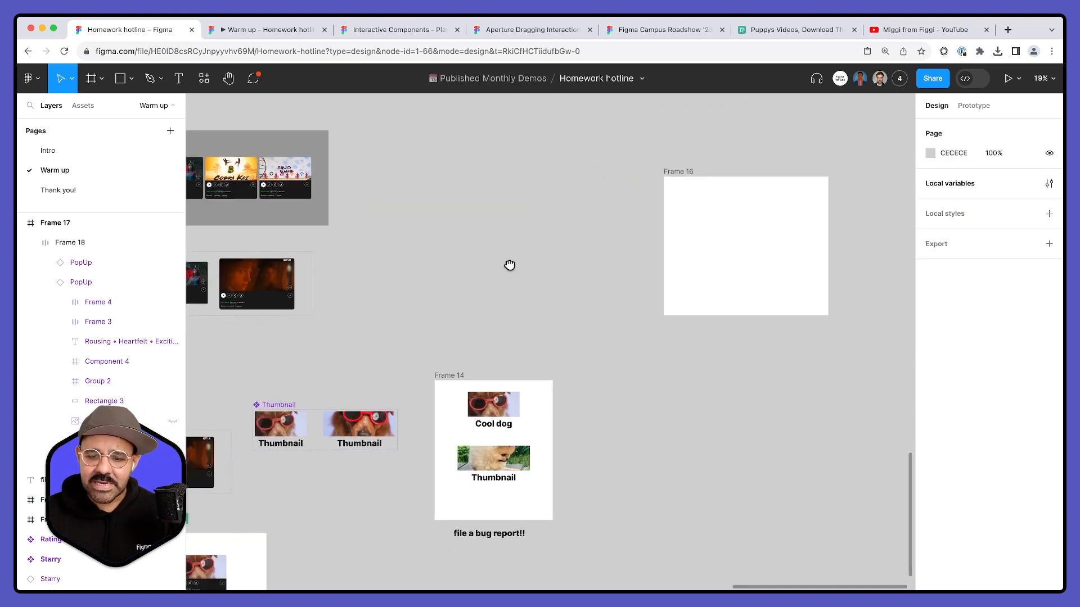
scroll(355, 193, "left", 5)
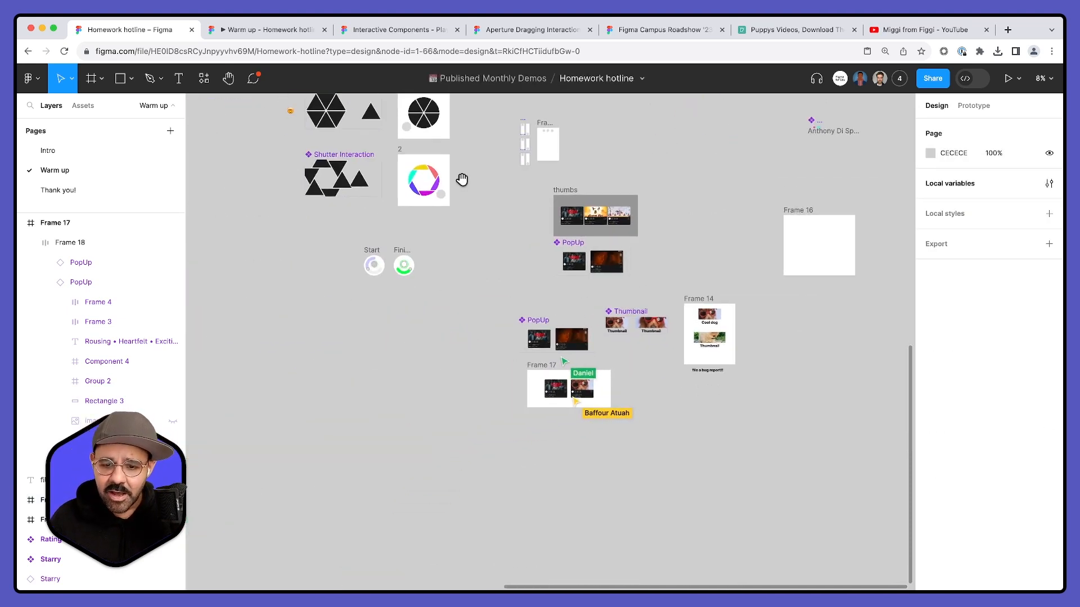
scroll(414, 292, "up", 5)
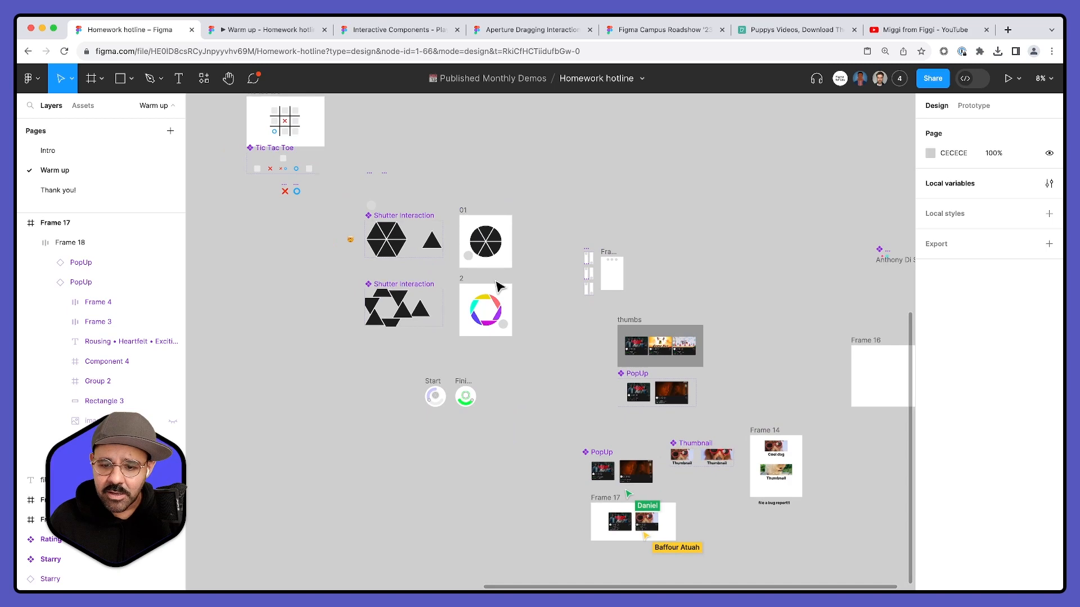
scroll(571, 339, "up", 5)
left_click_drag(453, 395, 531, 247)
scroll(531, 270, "down", 4)
scroll(533, 274, "up", 10)
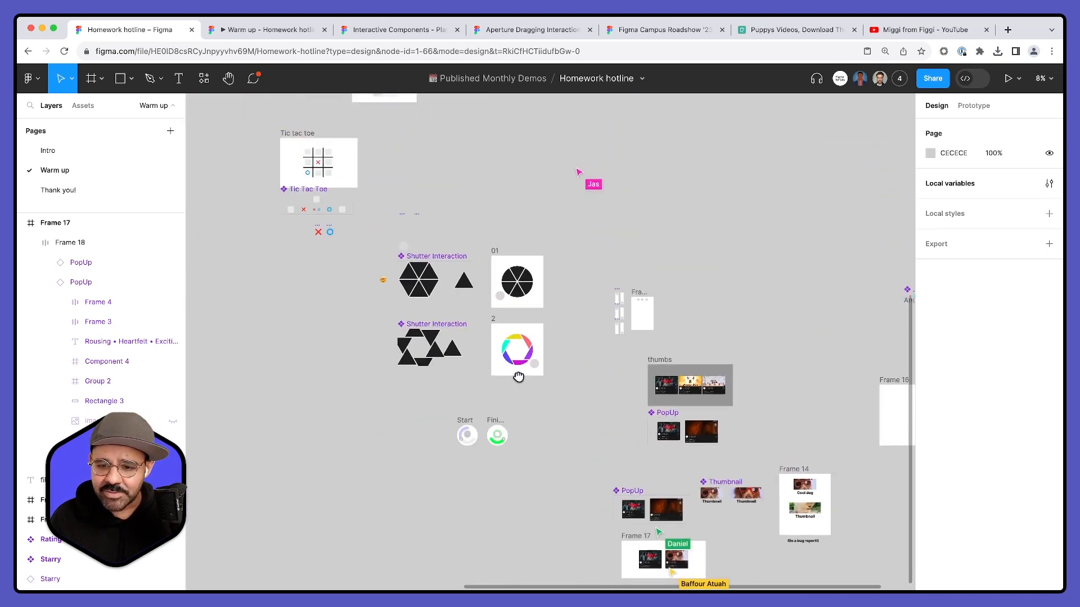
scroll(353, 217, "up", 3)
left_click(347, 204)
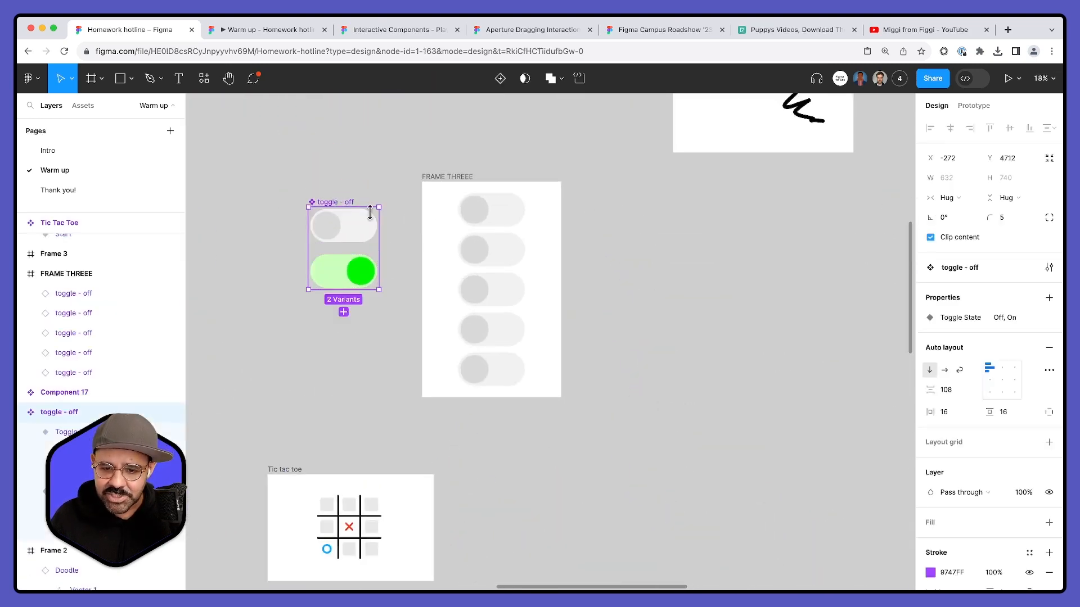
scroll(518, 256, "down", 3)
left_click_drag(727, 364, 231, 234)
left_click_drag(644, 515, 391, 287)
scroll(484, 312, "up", 3)
key("super+v")
left_click_drag(478, 400, 471, 290)
left_click_drag(545, 220, 580, 309)
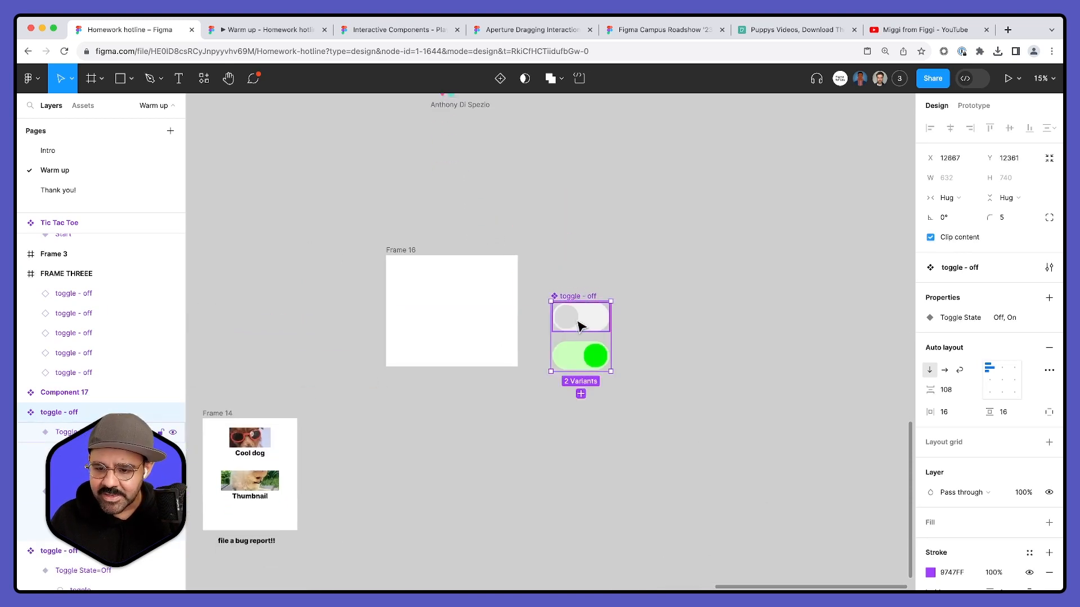
- Place an instance of the off toggle in Frame 16 and assign the Switch variable to its Toggle State
scroll(579, 311, "up", 5)
left_click(602, 224)
left_click_drag(604, 225, 328, 308)
left_click_drag(346, 268, 412, 265)
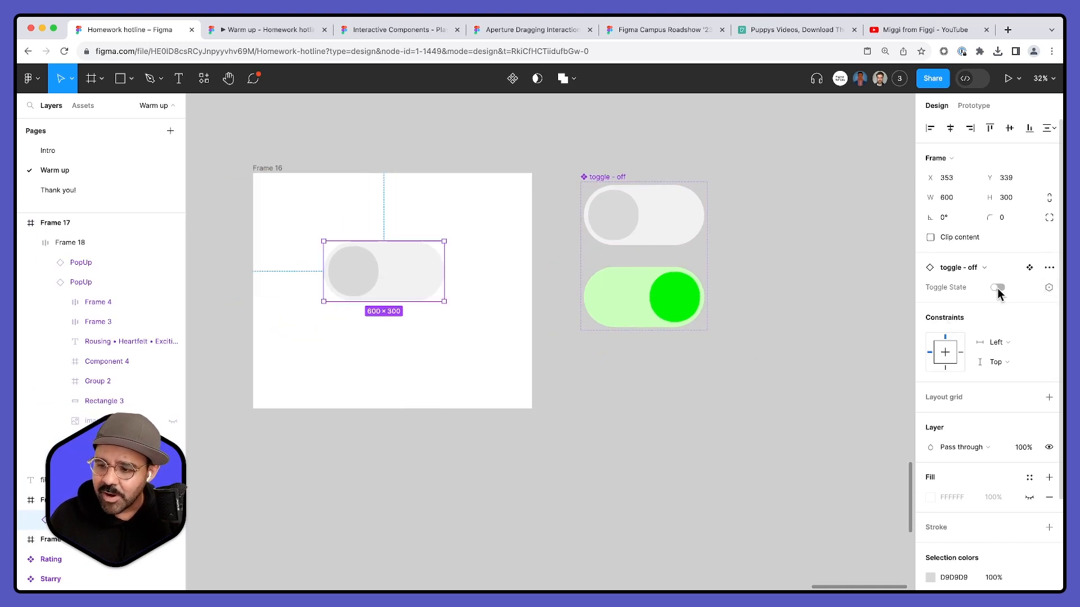
left_click(1048, 288)
left_click(1010, 366)
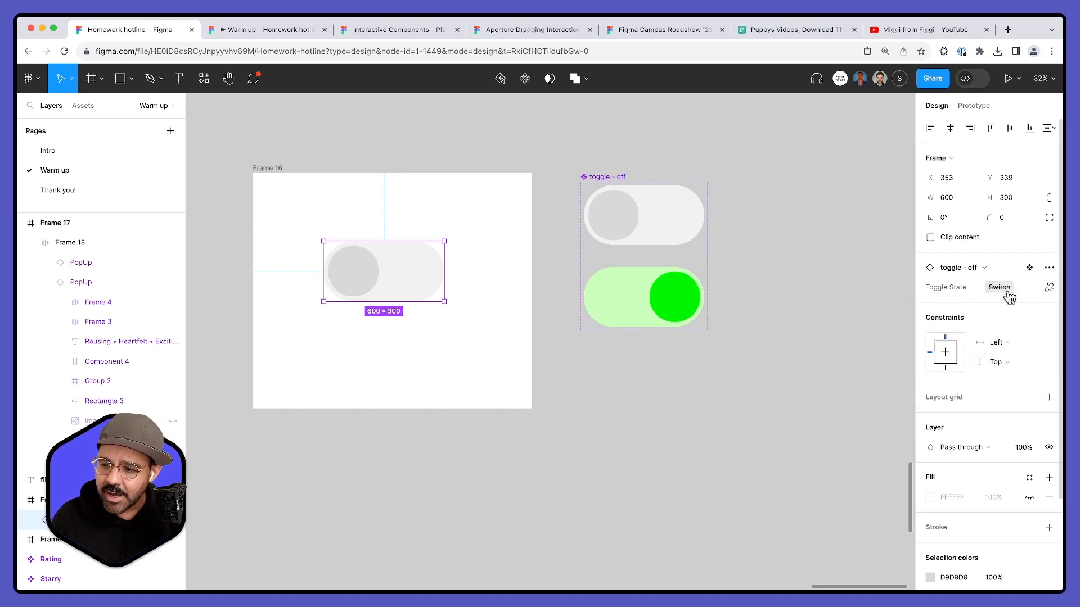
- Delete the toggle instance from Frame 16
left_click(754, 378)
left_click(398, 270)
left_click(651, 282)
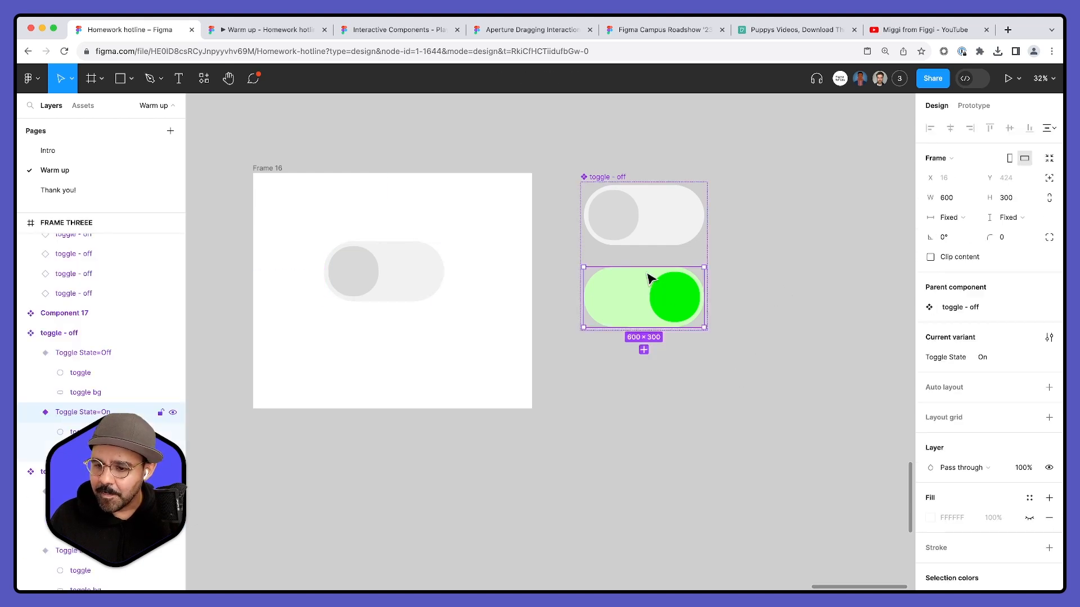
left_click(405, 270)
key("Delete")
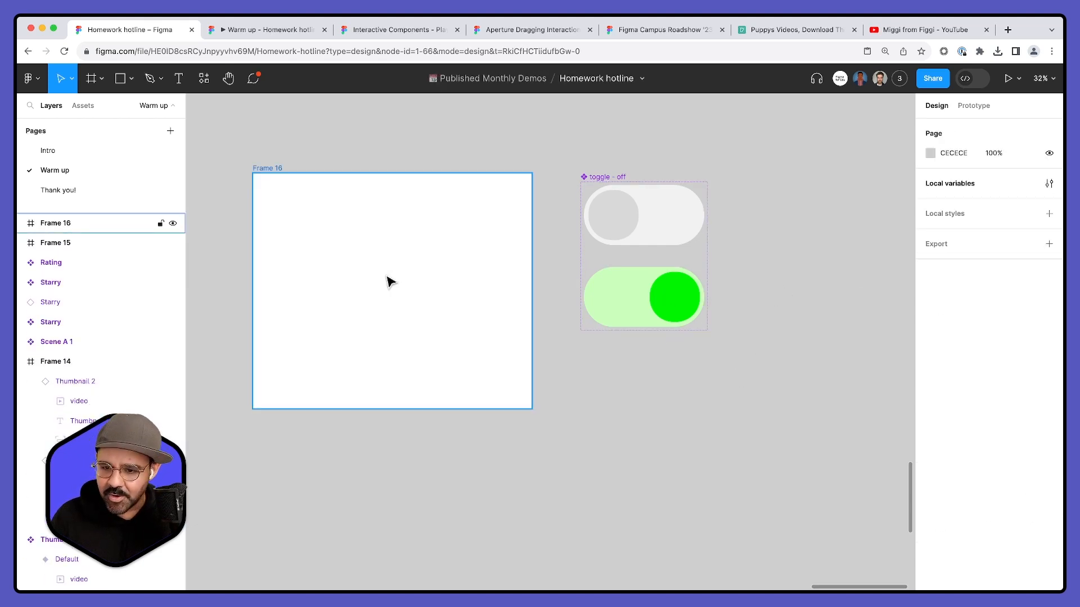
- Rename the pasted toggle set's Toggle State values, changing Off to True and On to False
left_click(620, 180)
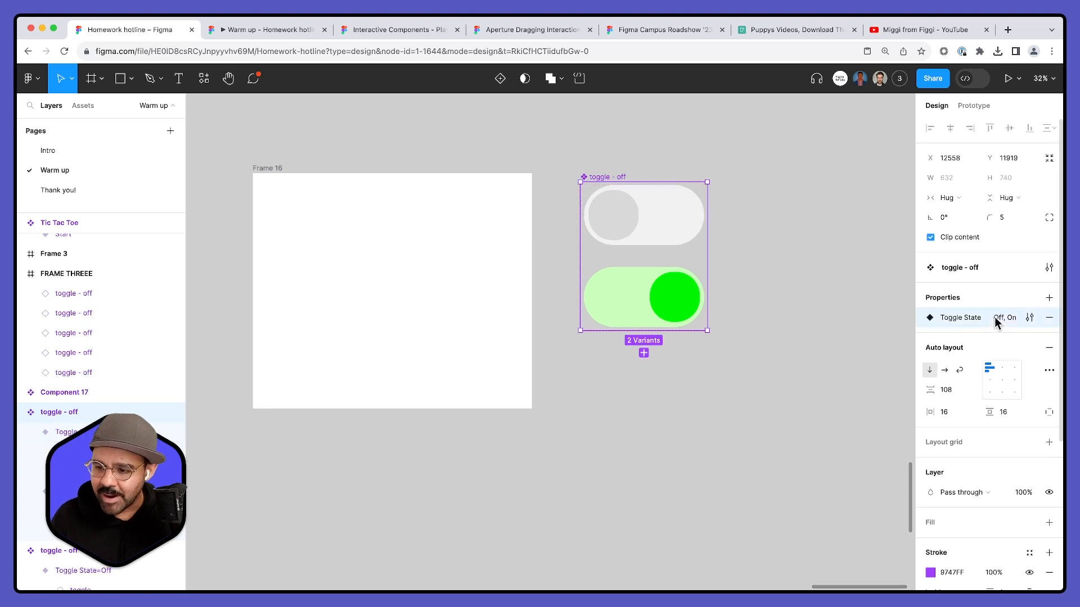
left_click(1022, 319)
double_click(756, 397)
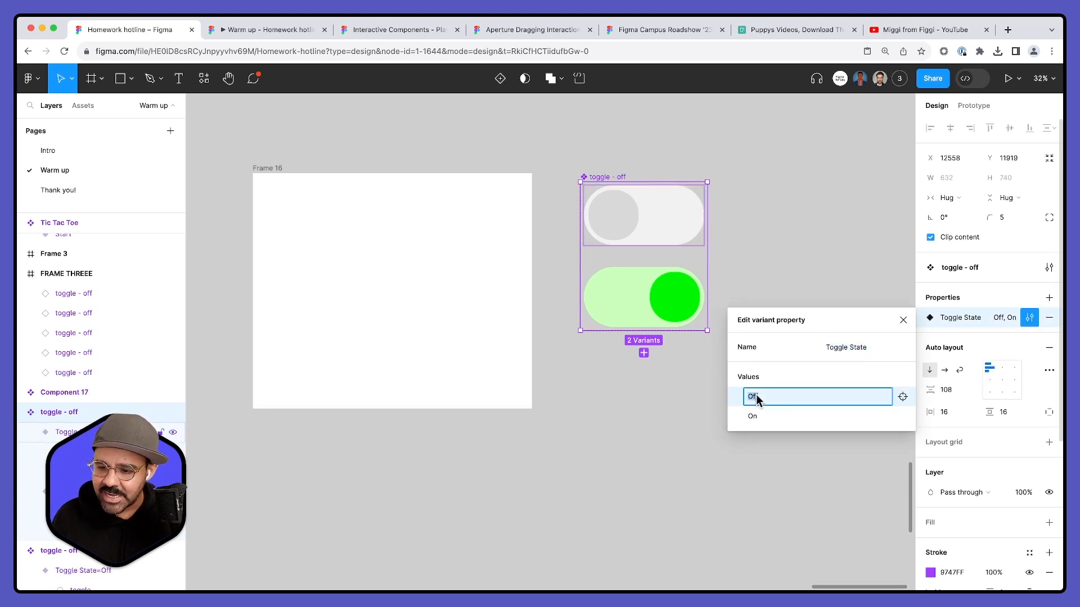
type("True")
key("Return")
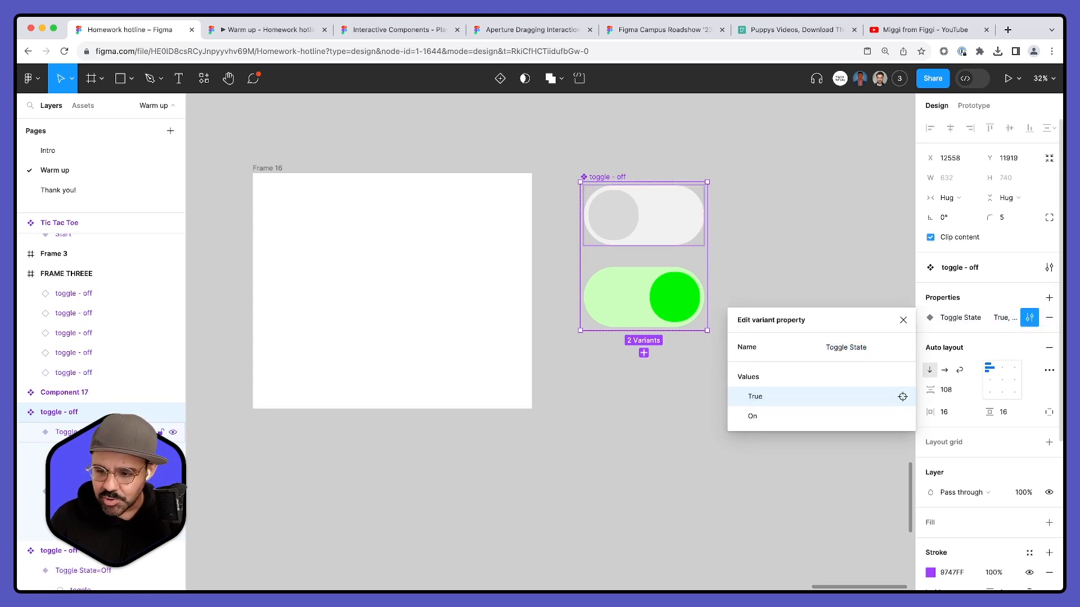
double_click(768, 413)
type("Fa;")
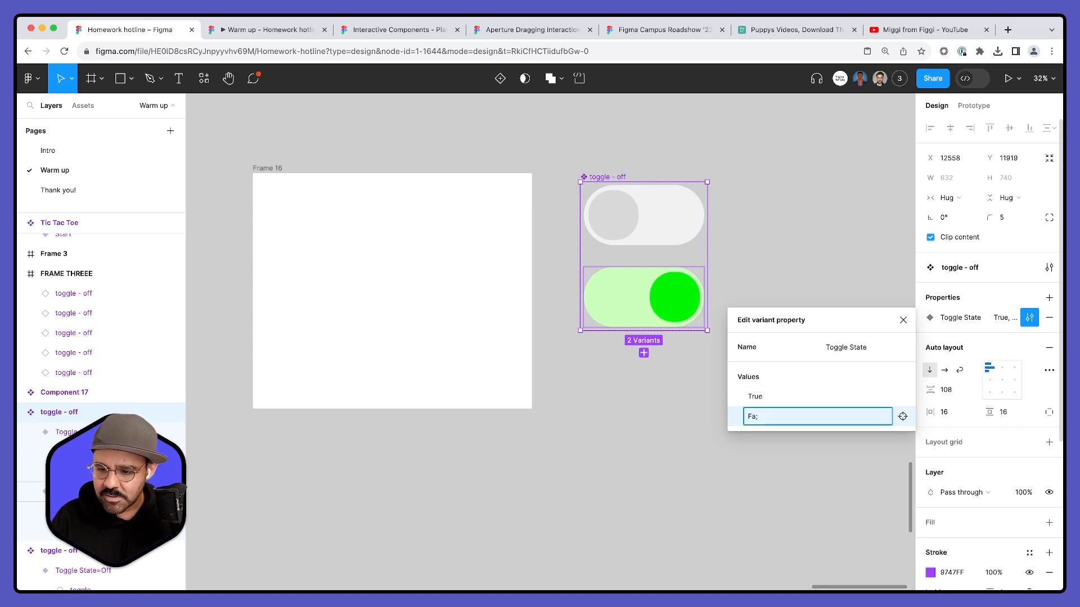
type("s\\e")
key("Return")
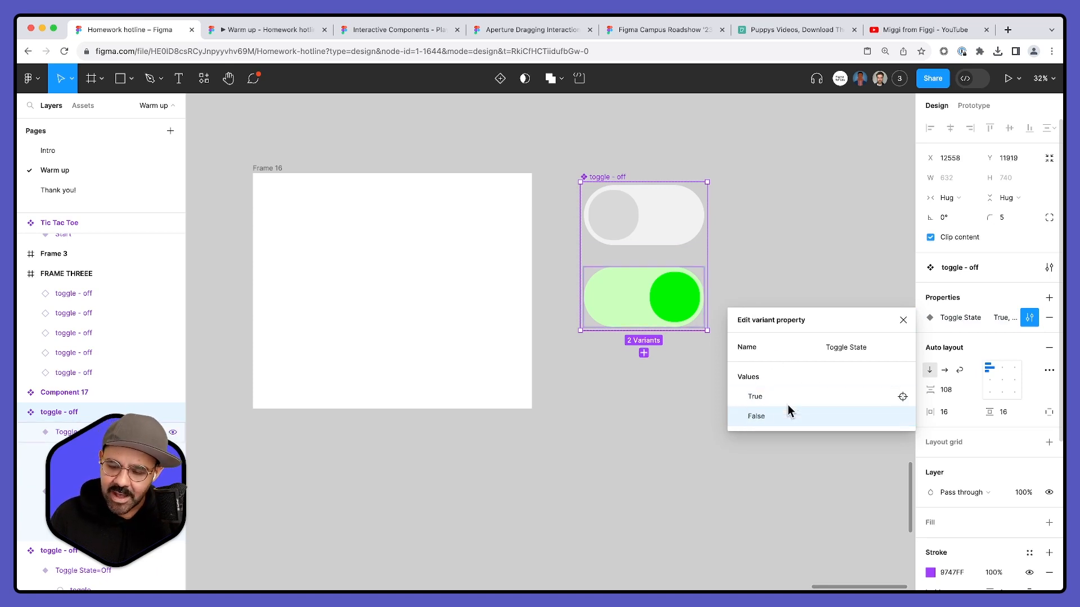
left_click(903, 320)
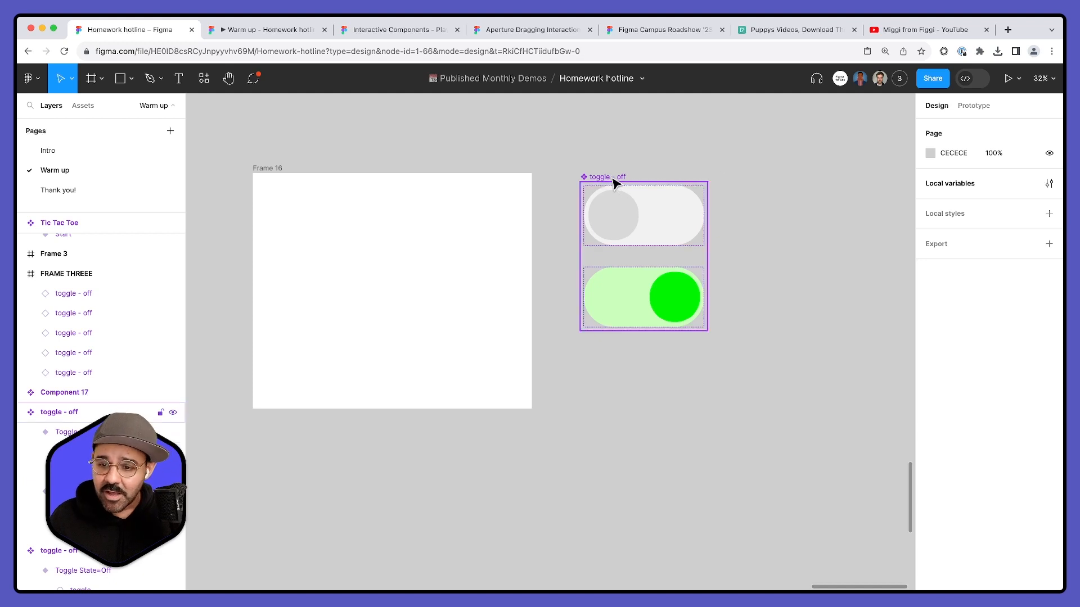
- Place a new instance of the grey toggle near Frame 16's centre and assign the Switch variable to its Toggle State
left_click(1049, 184)
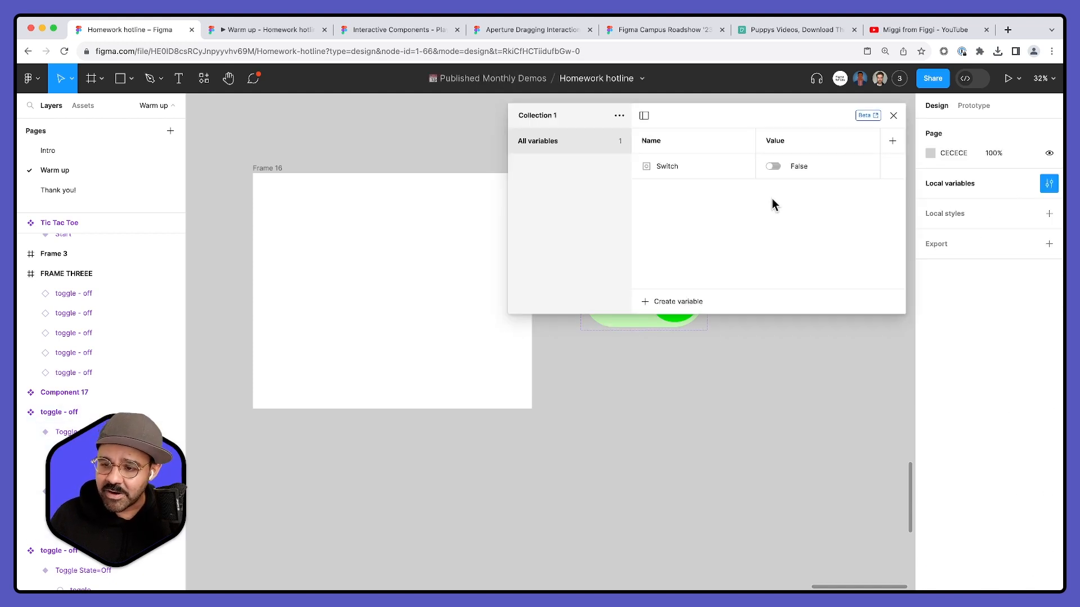
left_click(893, 115)
left_click(644, 279)
left_click_drag(658, 225, 392, 272)
left_click(1043, 290)
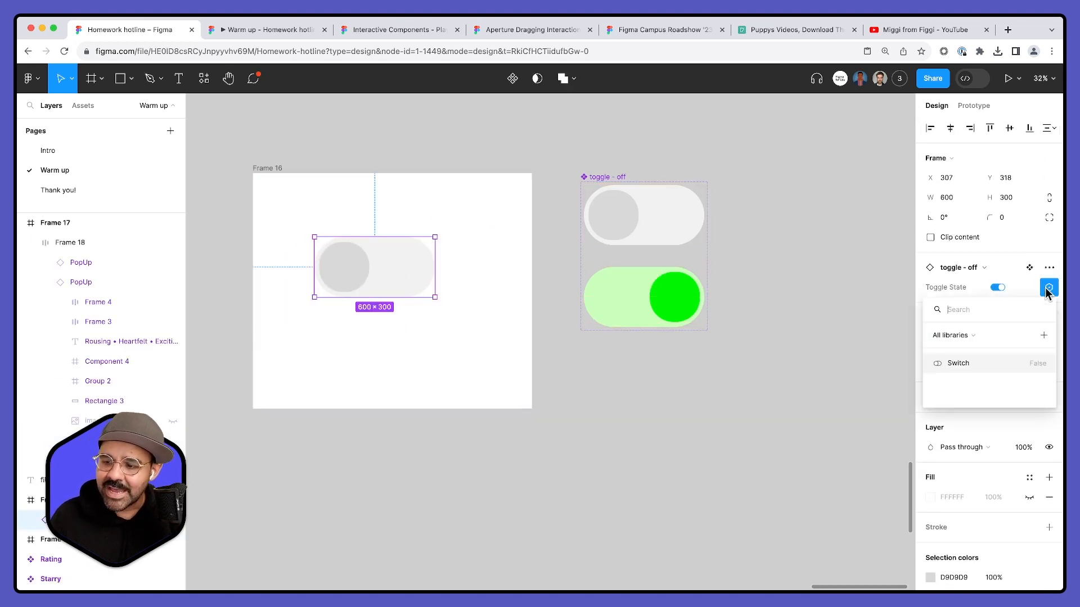
left_click(984, 366)
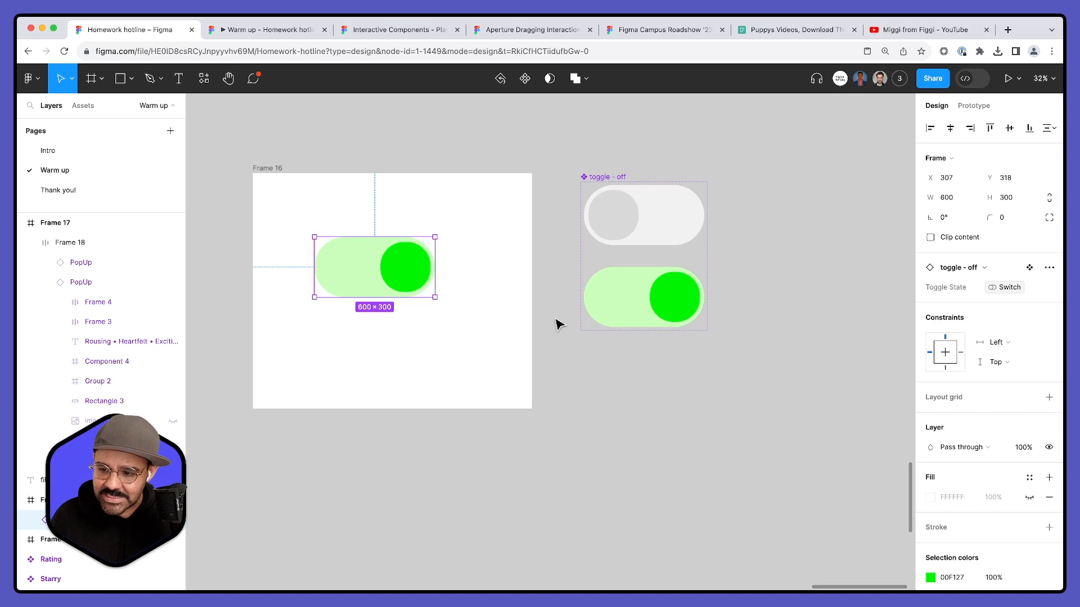
left_click_drag(424, 282, 454, 298)
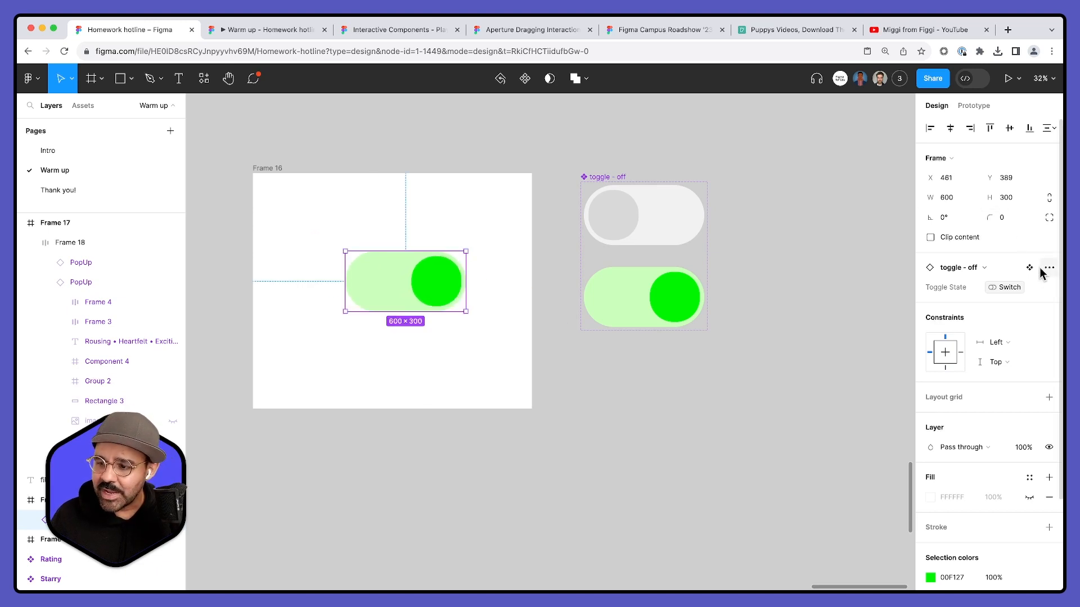
- Flip the Switch variable's value back and forth in the local variables, leaving it set to True
left_click(793, 231)
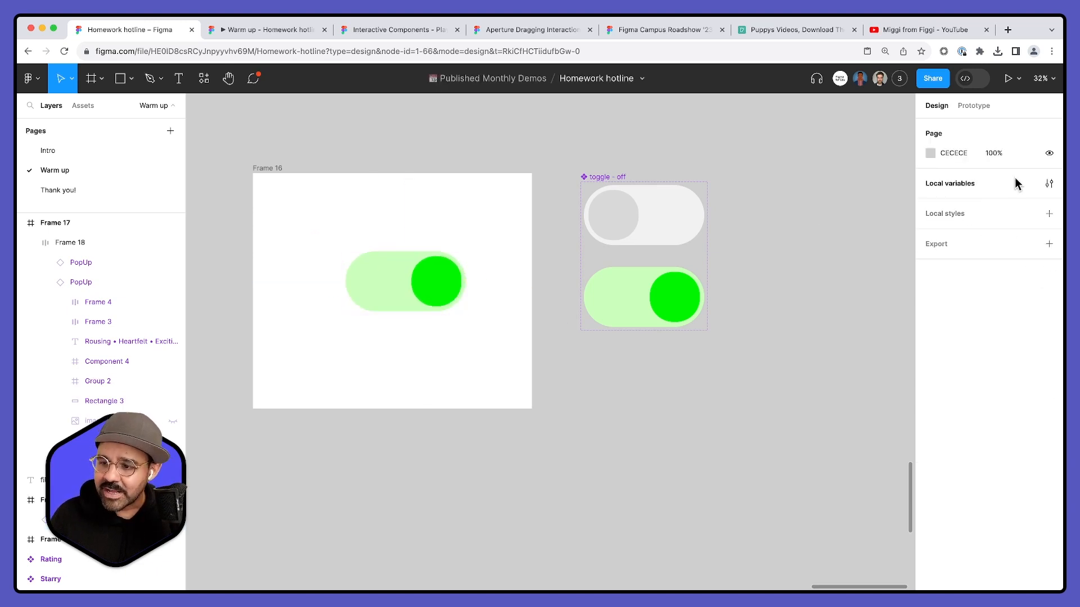
left_click(1048, 184)
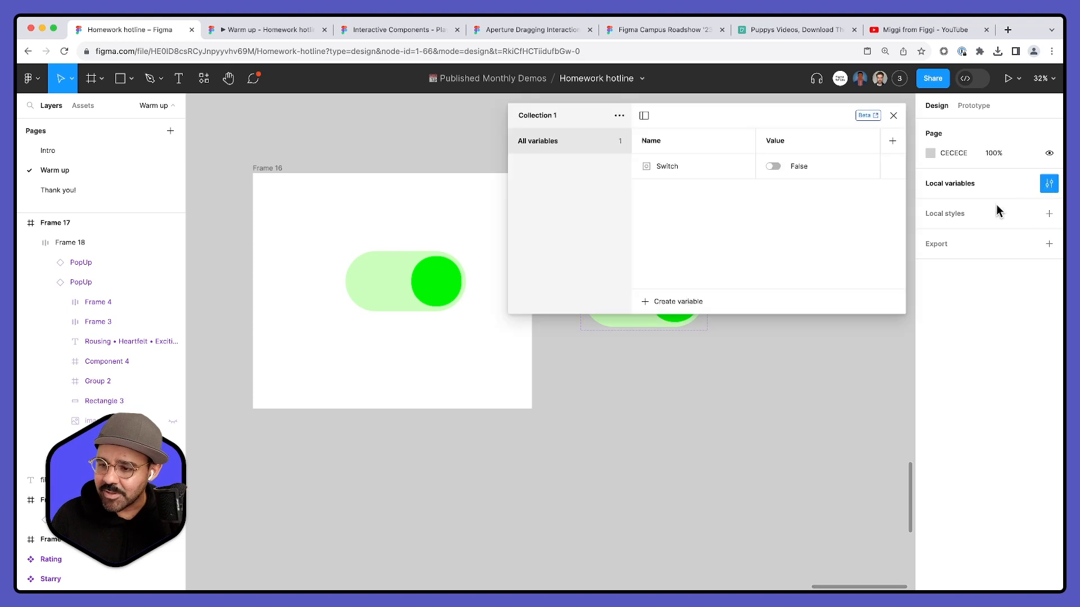
left_click(772, 167)
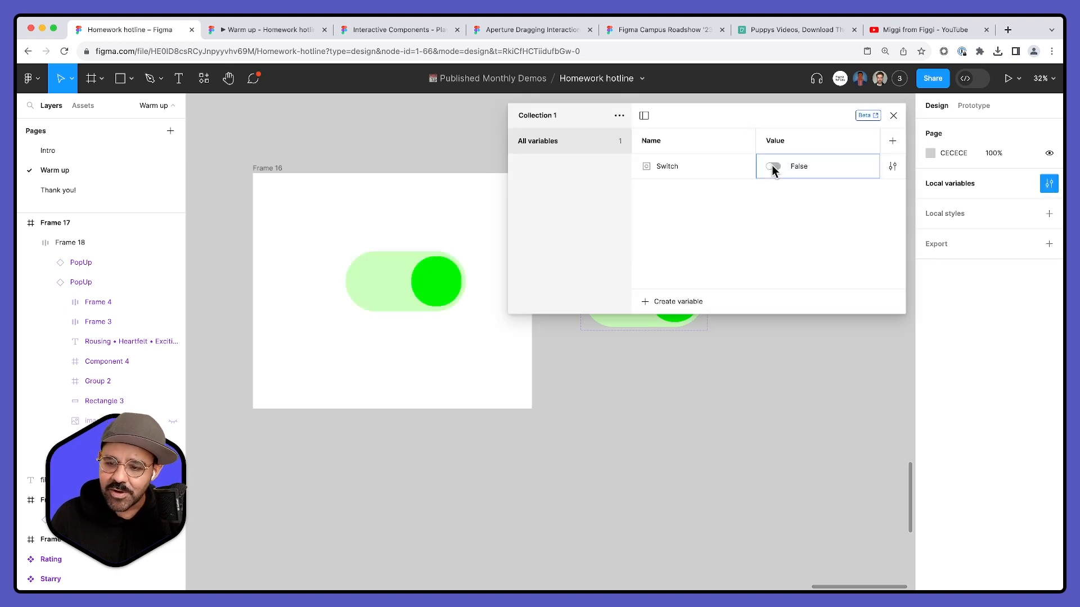
left_click(772, 167)
left_click(772, 167)
left_click(772, 167)
left_click(772, 167)
left_click(772, 167)
left_click(893, 115)
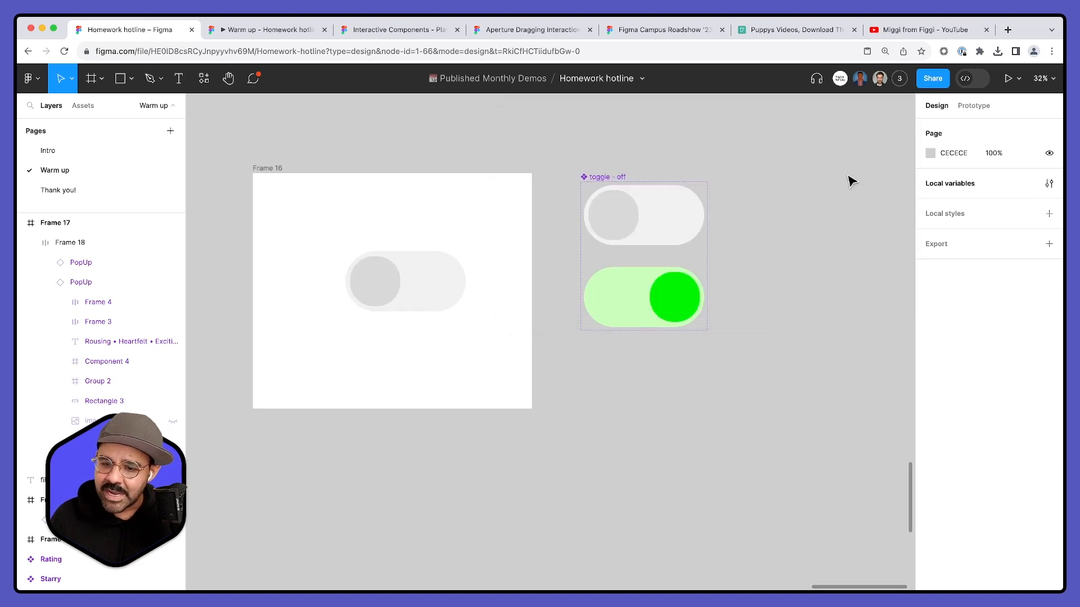
- Move the toggle instance into the lower part of Frame 16, at about X 356, Y 676
left_click_drag(393, 298, 407, 332)
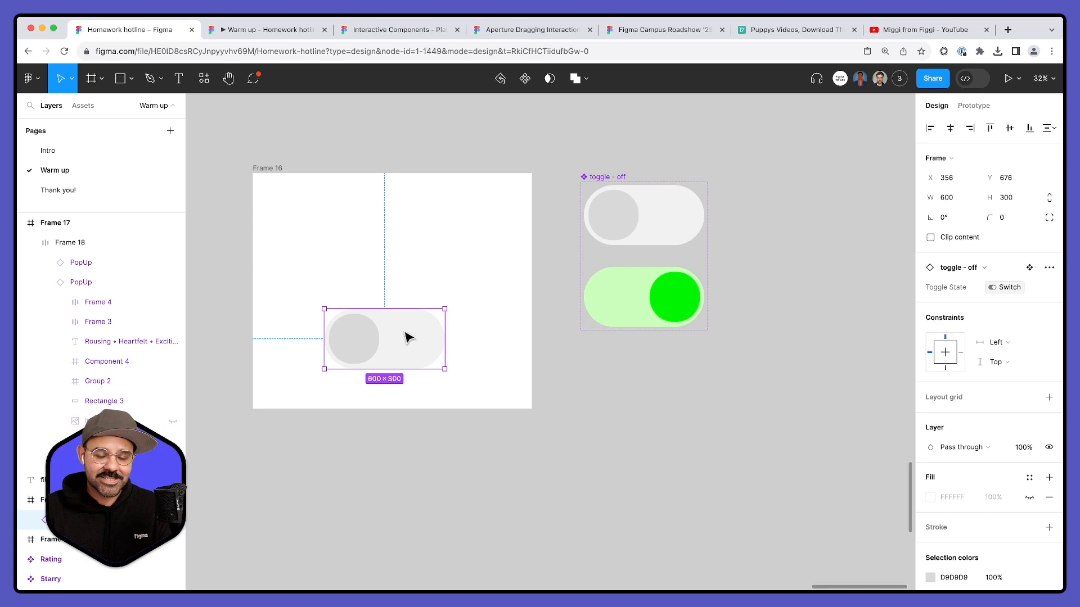
left_click(618, 432)
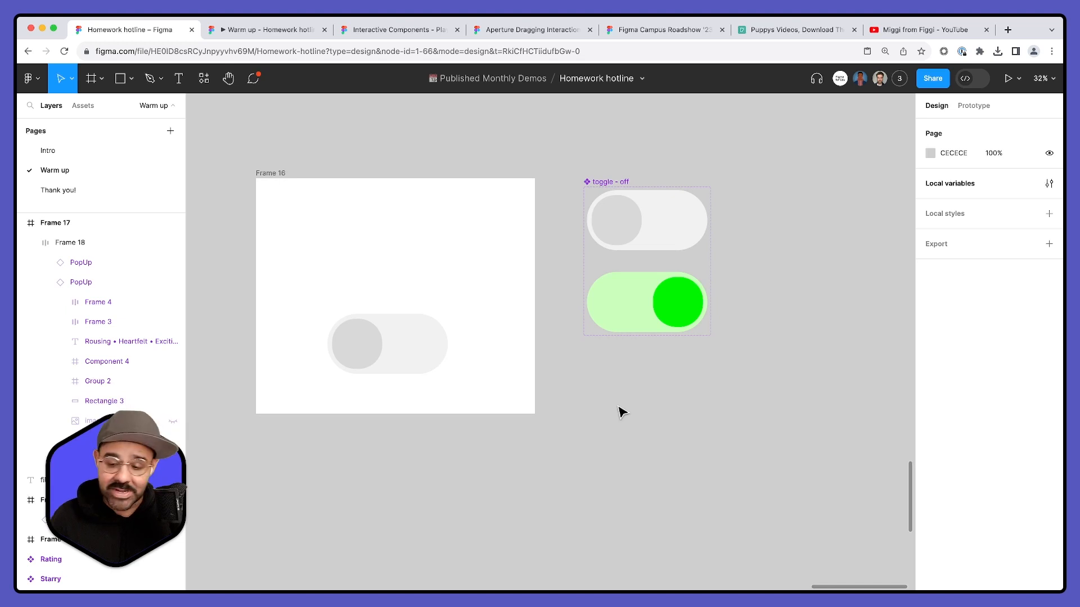
- Draw a frame about 704 × 521 below the toggle component set and add the text "True" inside it
key("f")
mouse_move(583, 371)
left_mouse_down()
mouse_move(716, 504)
mouse_move(725, 475)
left_mouse_up()
key("t")
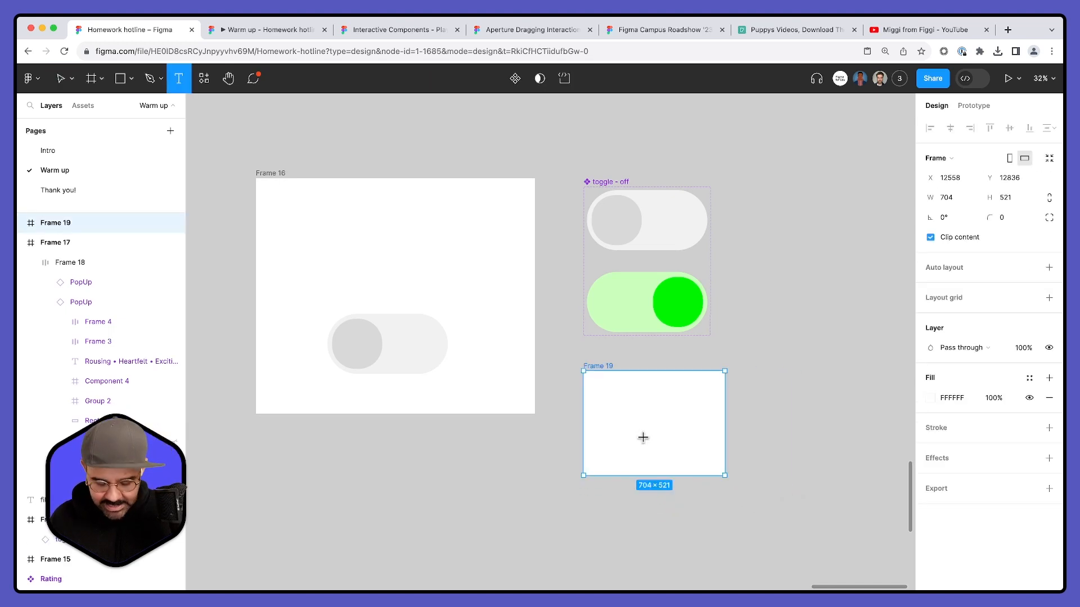
left_click(641, 433)
type("True")
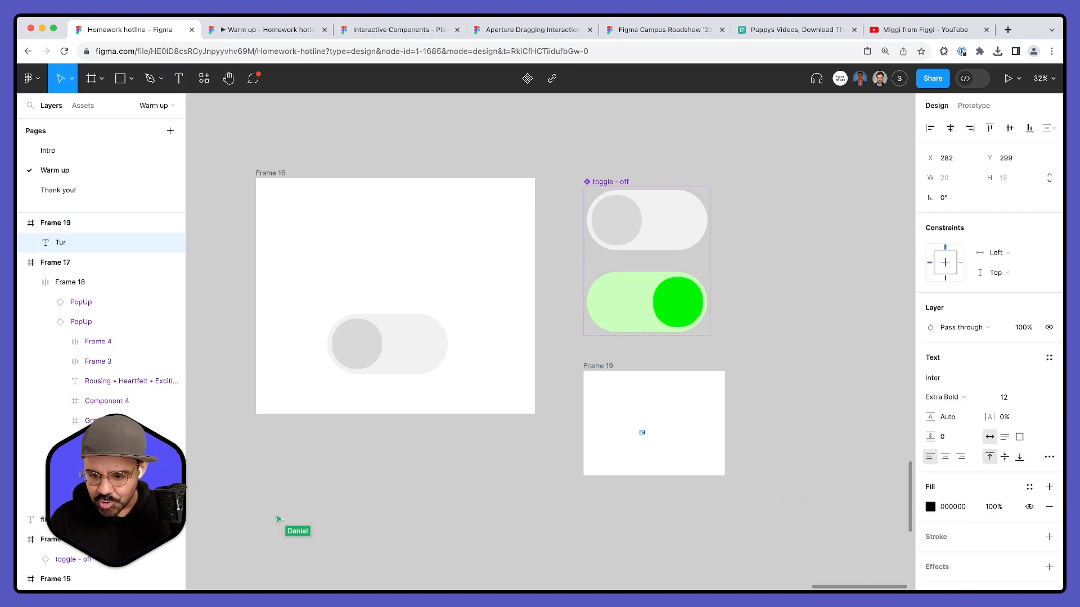
left_click(677, 487)
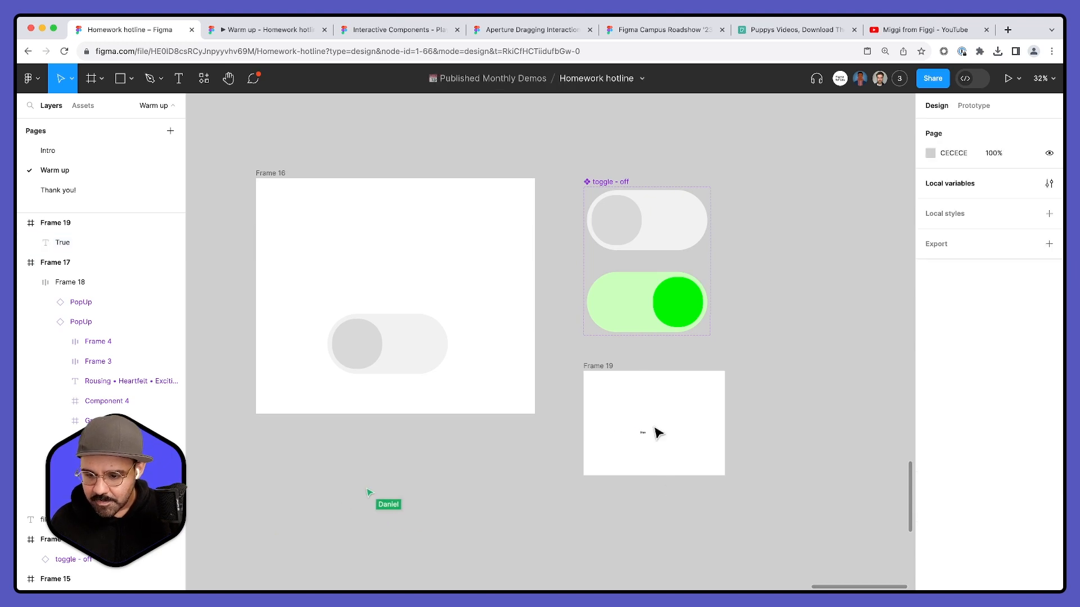
- Enlarge the "True" text to font size 217 and centre it in its new frame
left_click(645, 434)
left_click_drag(1006, 402, 236, 362)
left_click_drag(673, 465, 637, 434)
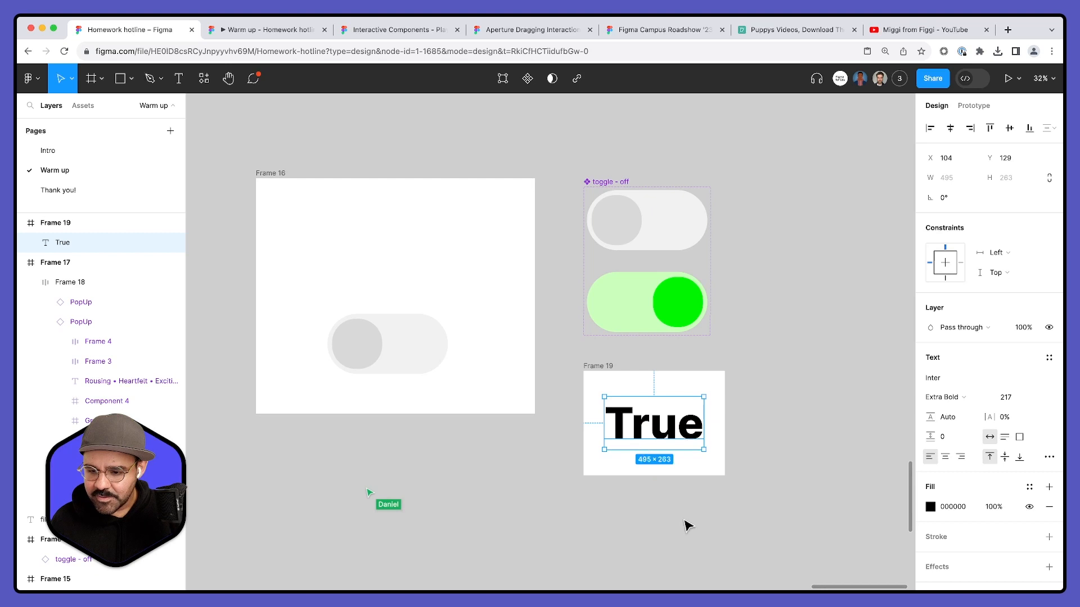
left_click(665, 484)
- Convert Frame 19 into a component, add a variant, and change the new variant's text to "False"
left_click(594, 366)
left_click(515, 82)
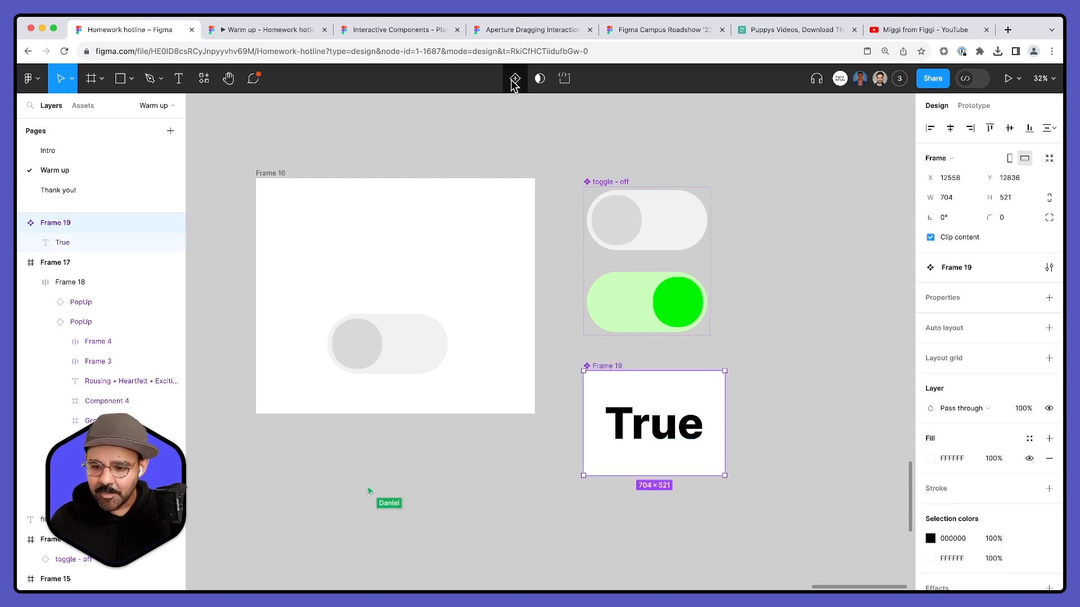
left_click(509, 80)
double_click(646, 537)
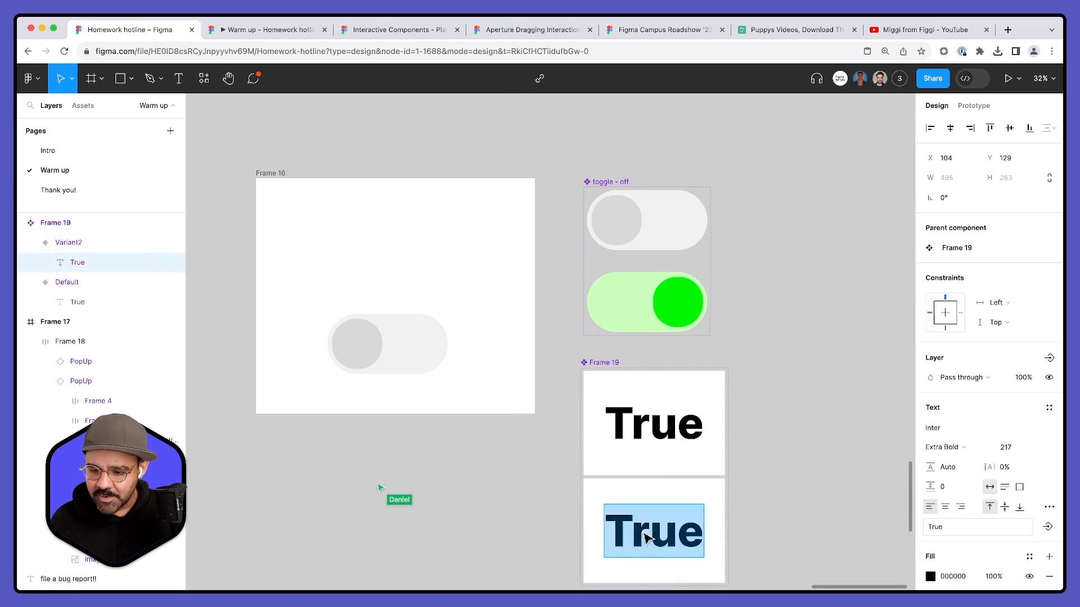
type("False")
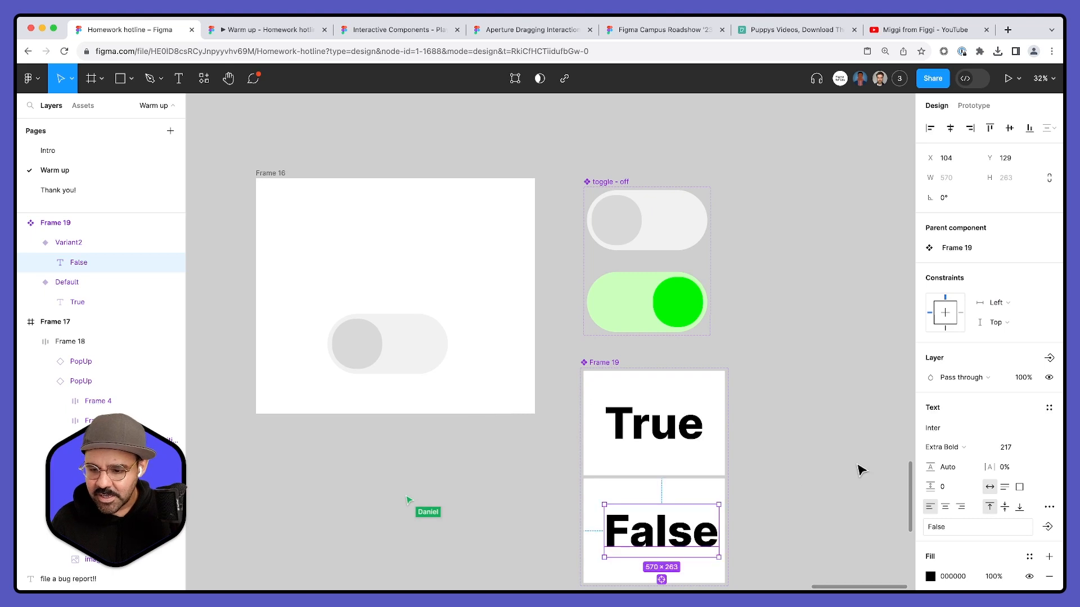
left_click(857, 471)
- Add auto layout to the Frame 19 component set
left_click(612, 363)
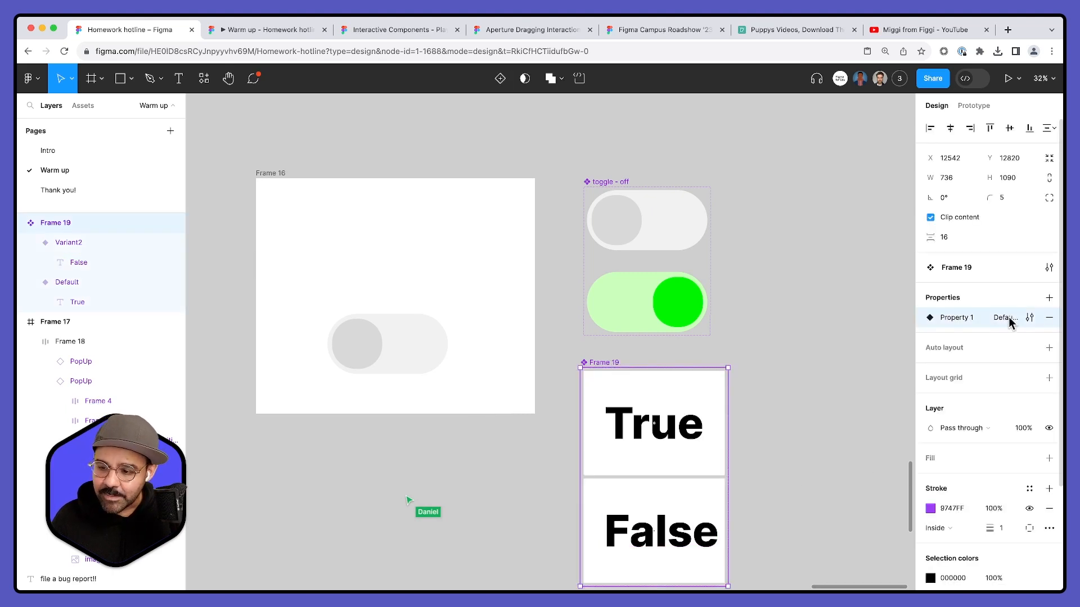
left_click(1029, 317)
left_click(997, 320)
double_click(998, 320)
key("Return")
key("shift+a")
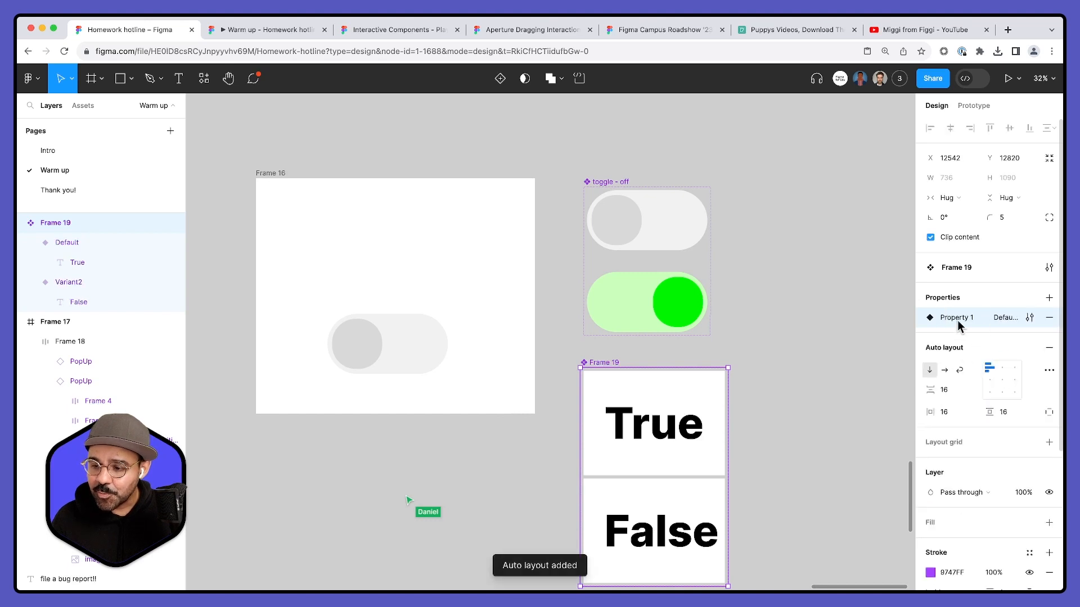
- Rename Frame 19's Property 1 values, changing Default to True and Variant2 to False
left_click(1029, 317)
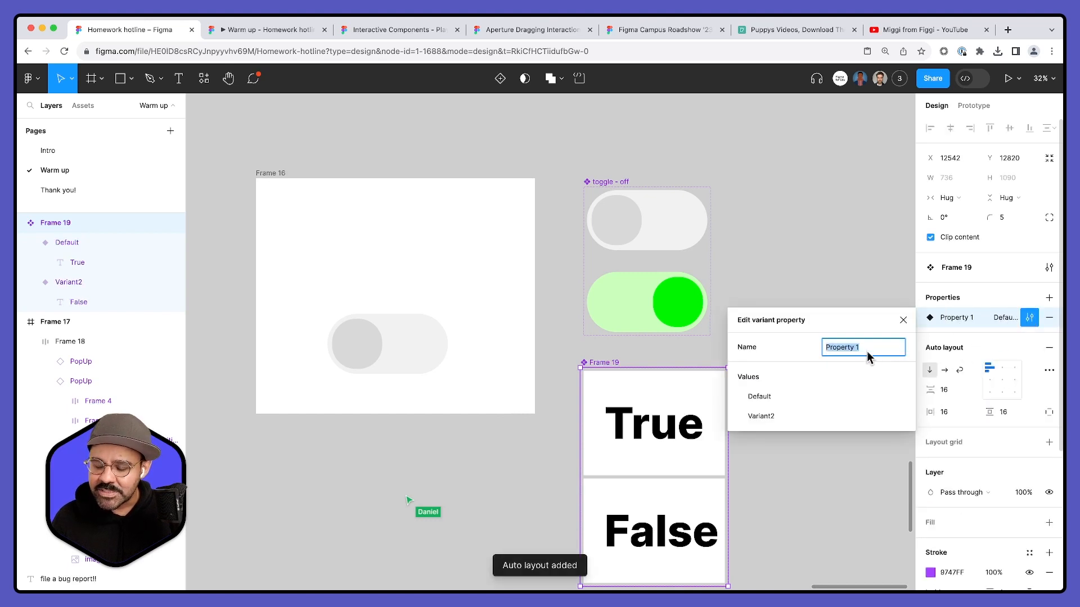
left_click(773, 397)
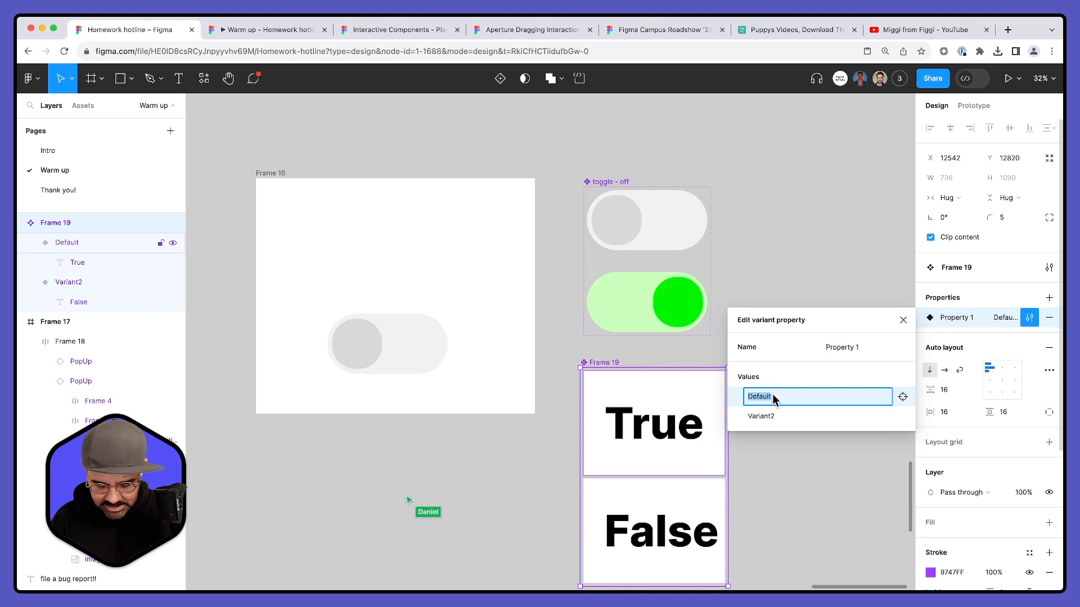
type("True")
key("Return")
left_click(777, 415)
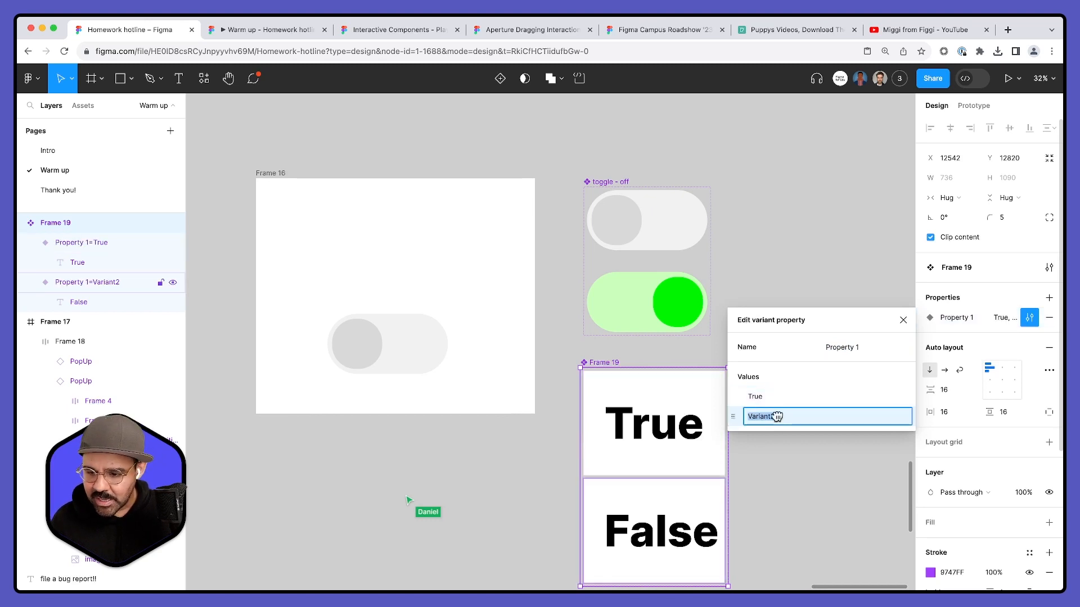
type("False")
key("Return")
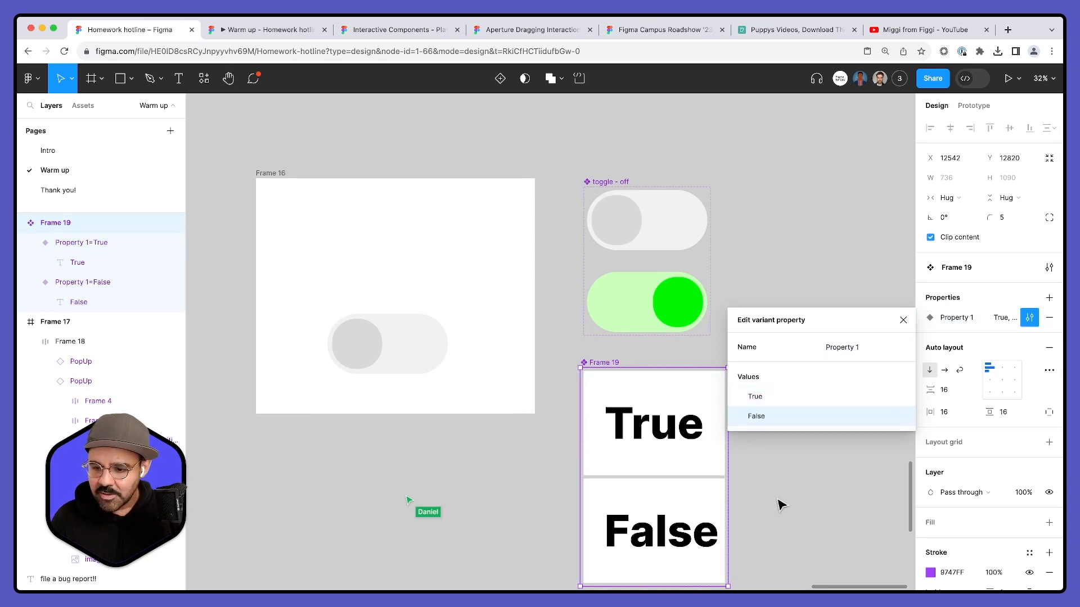
- Place an instance of Frame 19's True variant above the toggle in Frame 16, at about X 277, Y 102
left_click(657, 434)
left_click(264, 178)
key("ctrl+v")
left_click_drag(344, 239, 398, 260)
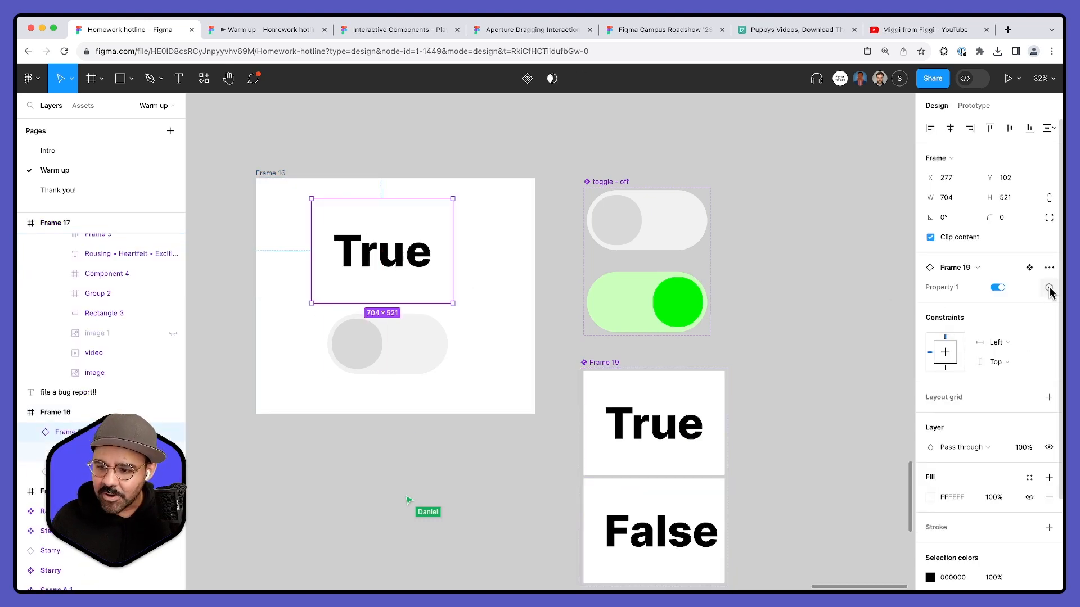
- Assign the Switch variable to Property 1 of the True instance in Frame 16
left_click(1048, 288)
left_click(1018, 364)
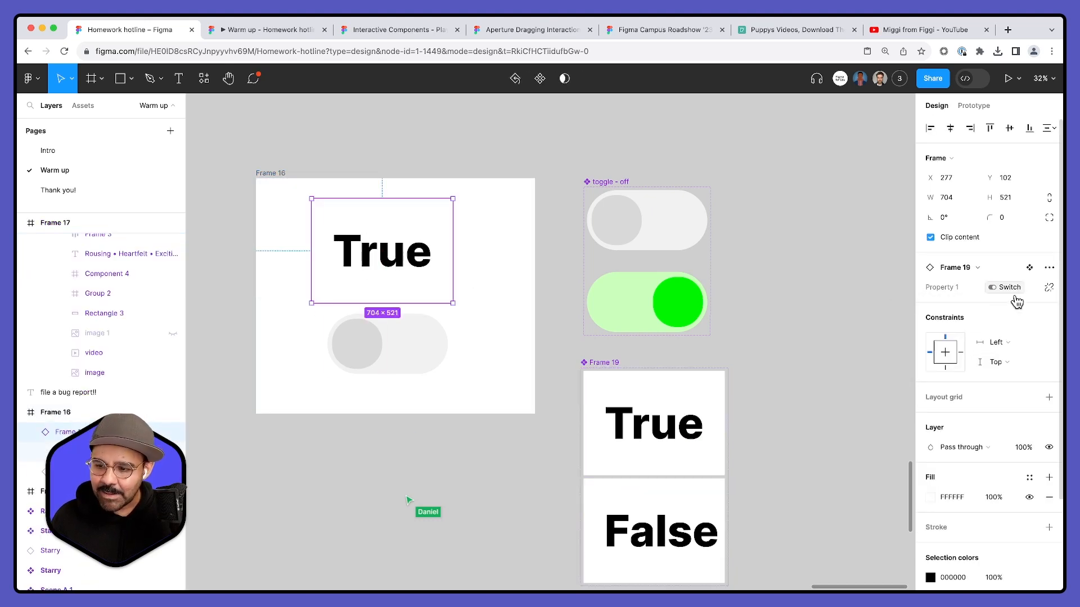
left_click(827, 320)
left_click(428, 254)
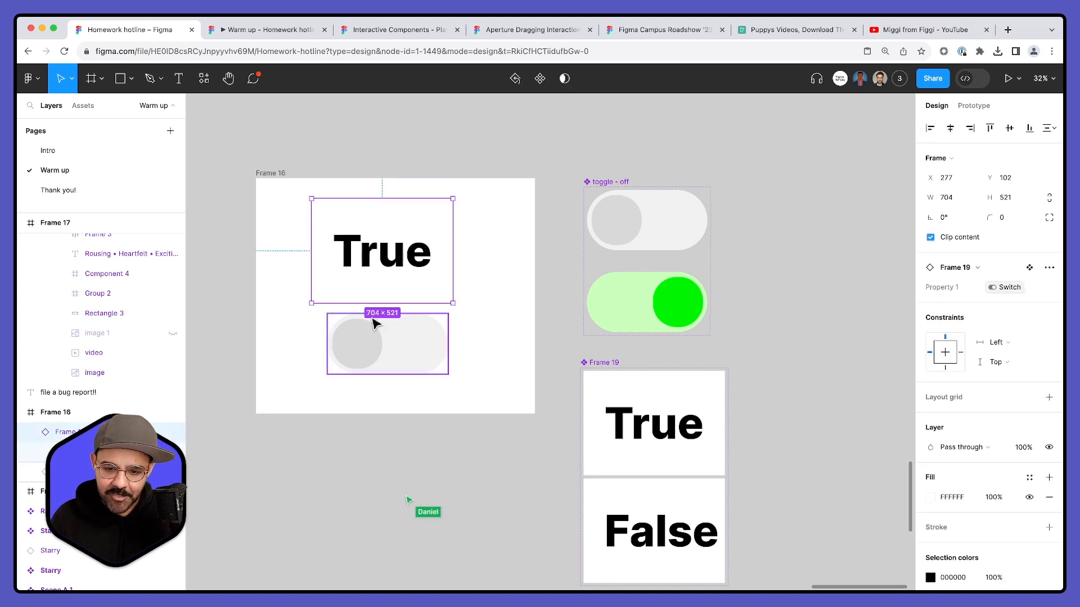
- Open a prototype preview of Frame 16 and narrow its window until the whole frame fits
left_click(280, 176)
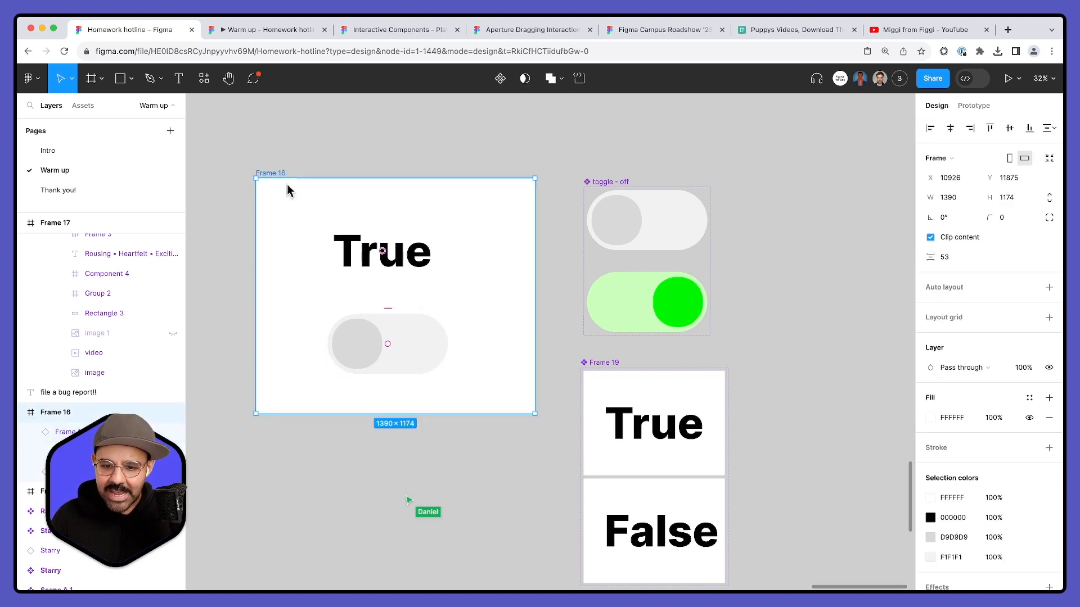
left_click(295, 168)
left_click(283, 176)
key("shift+space")
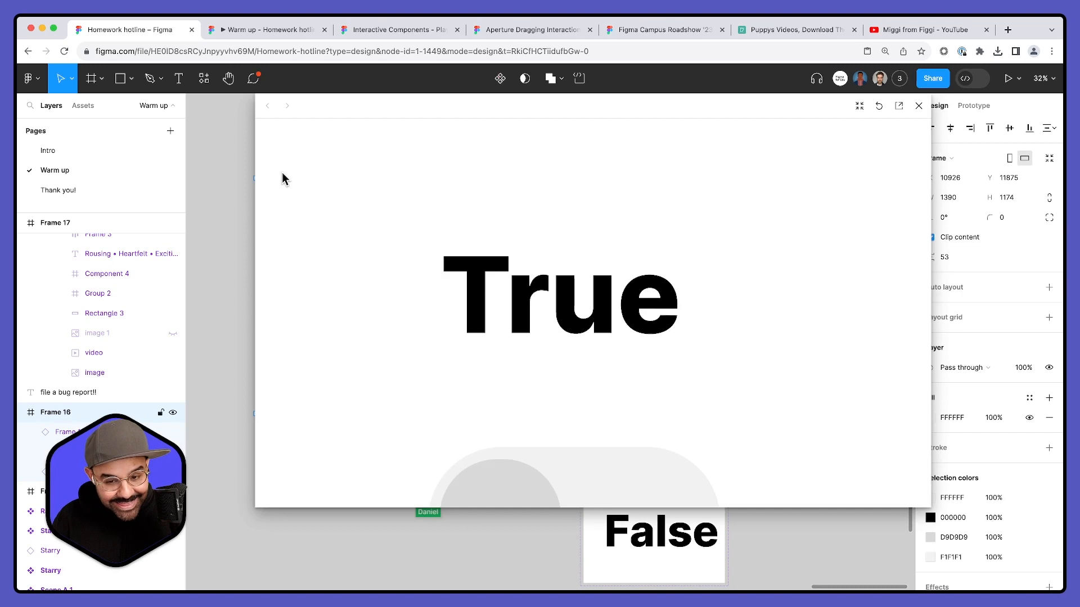
left_click_drag(930, 507, 615, 515)
- Switch the toggle repeatedly in the preview to test how the text label responds, and close the preview
left_click(444, 391)
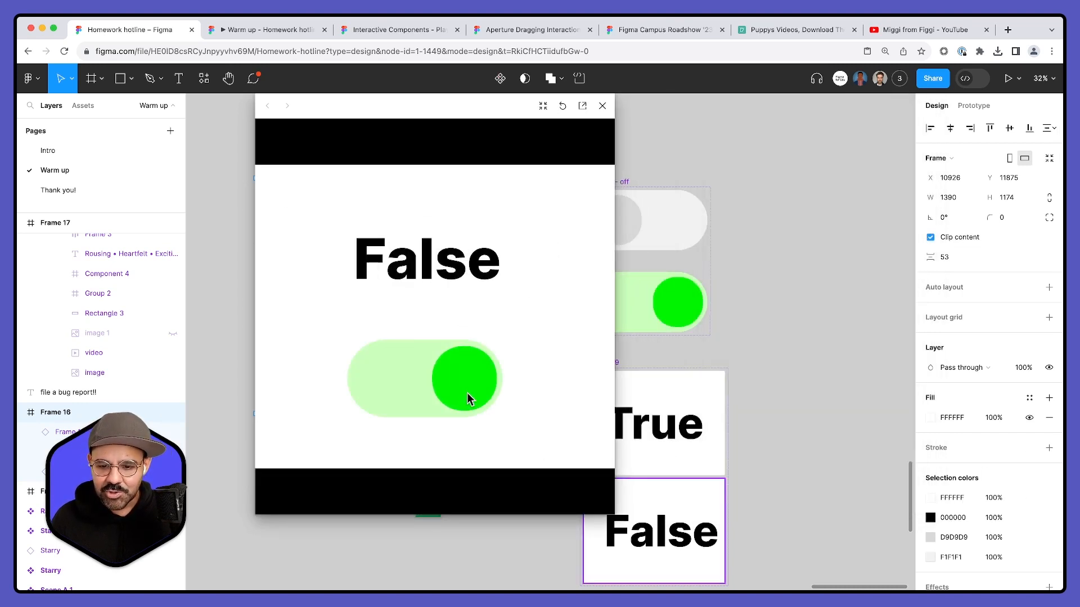
left_click(410, 396)
left_click(438, 394)
left_click(433, 388)
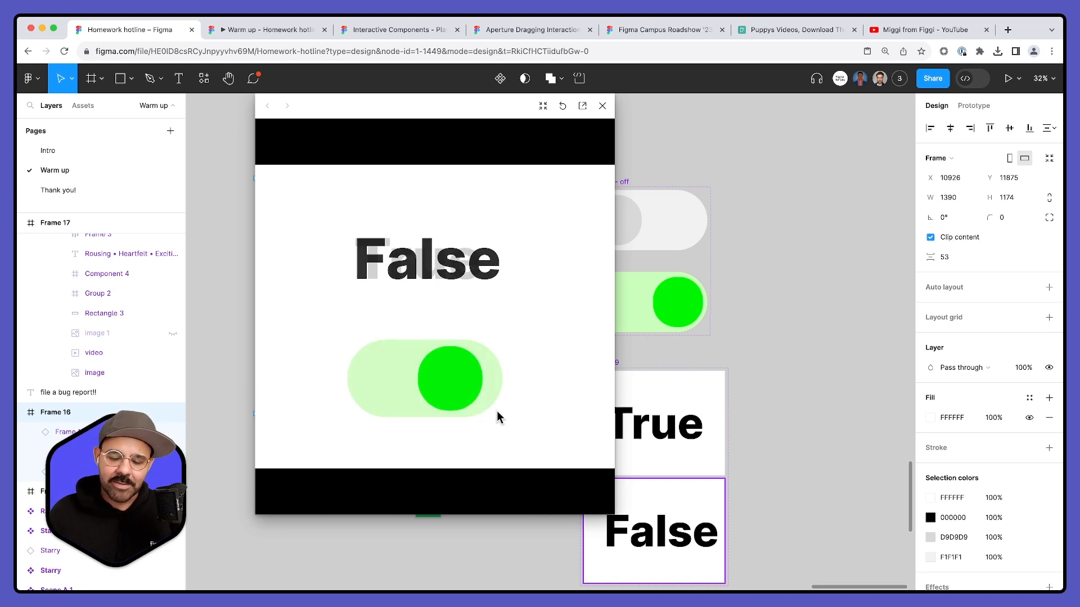
left_click_drag(404, 377, 394, 288)
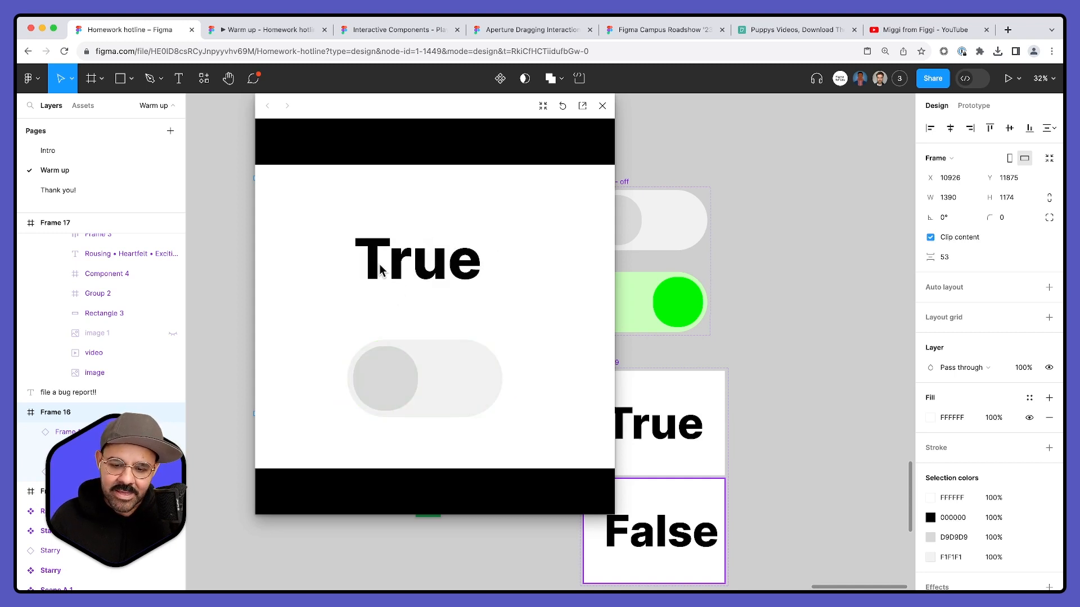
left_click_drag(398, 380, 413, 239)
left_click_drag(398, 359, 467, 378)
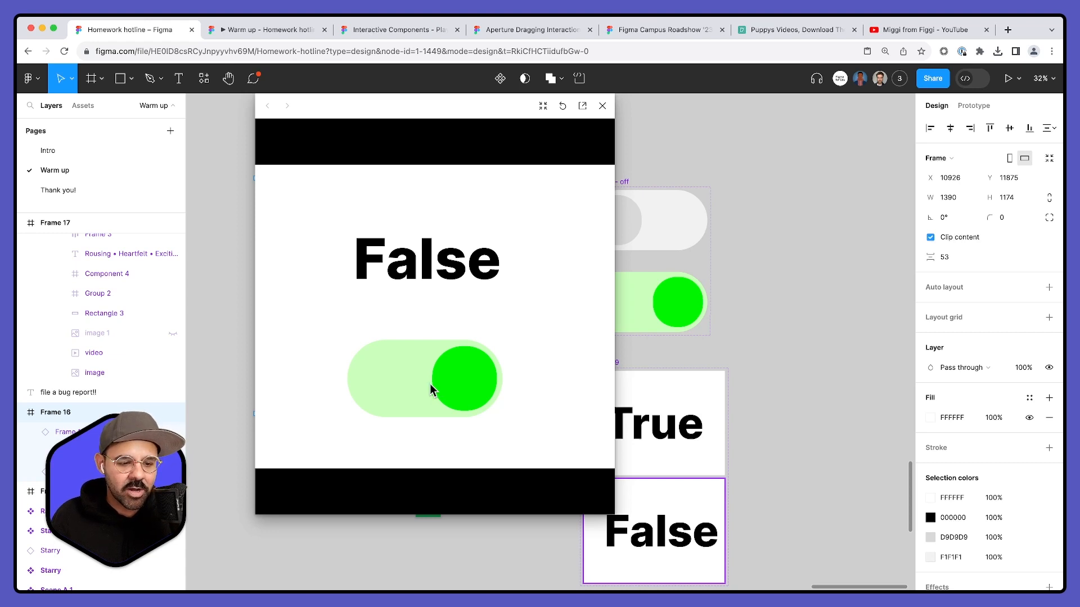
left_click_drag(421, 379, 373, 391)
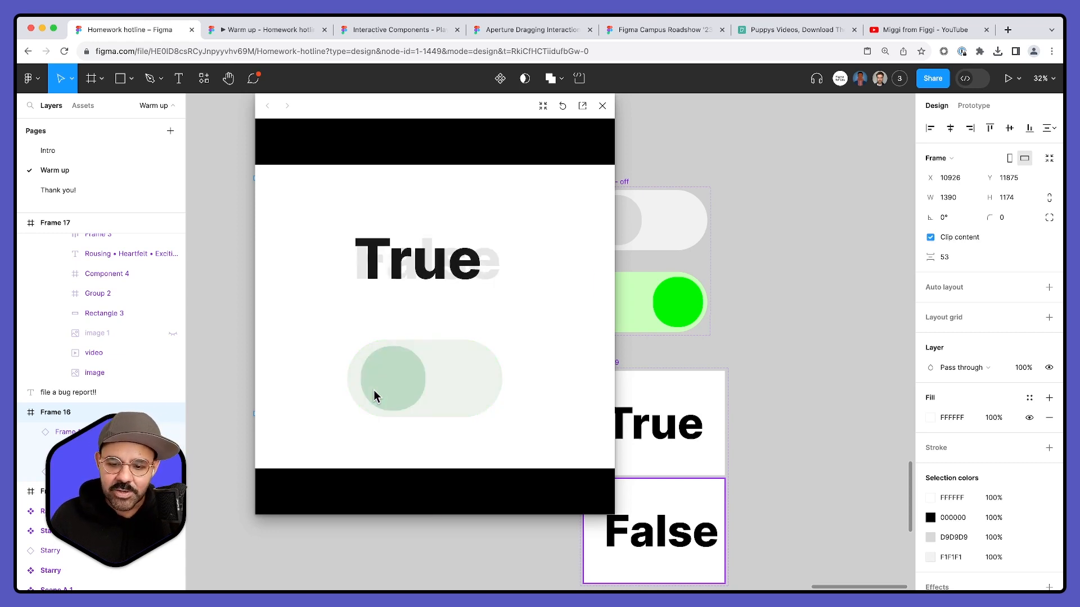
left_click_drag(453, 383, 355, 367)
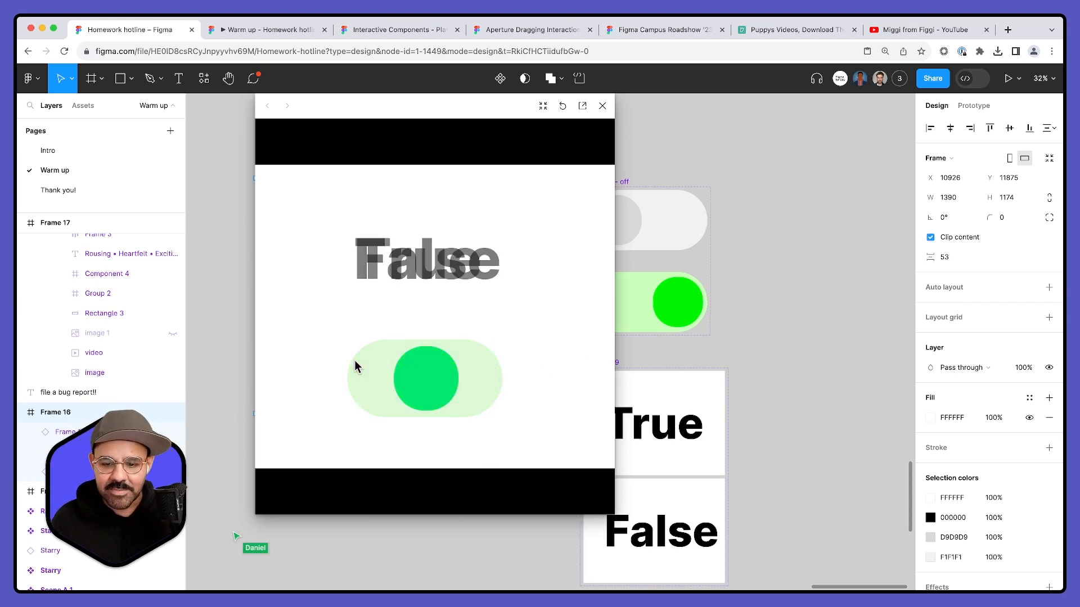
left_click(602, 106)
- Examine the Switch variable's value and the variant property values of the toggle set and Frame 19
scroll(788, 222, "right", 4)
scroll(687, 326, "left", 2)
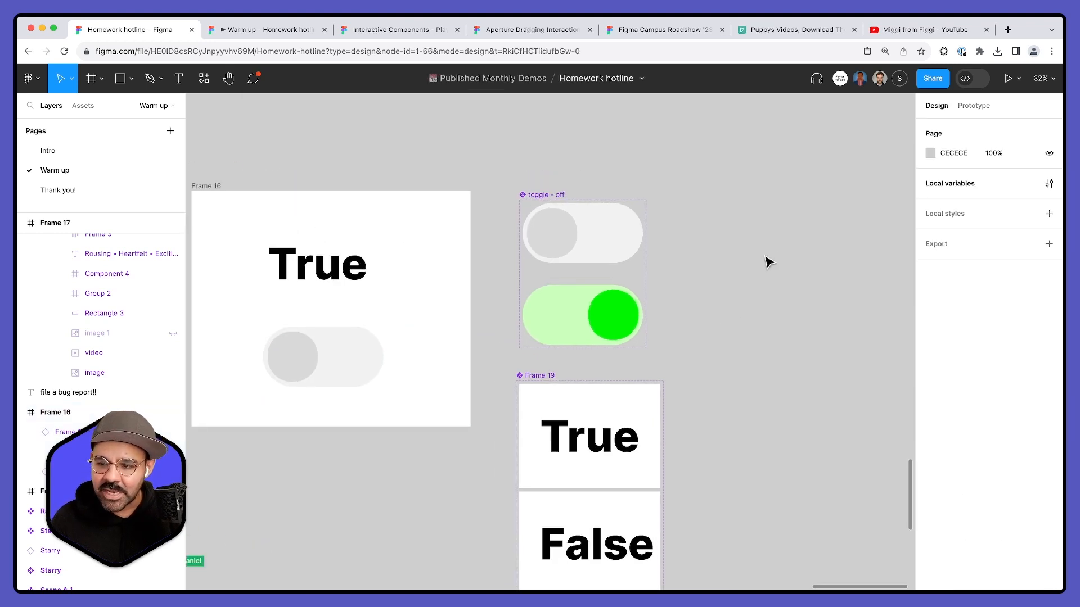
left_click(1049, 185)
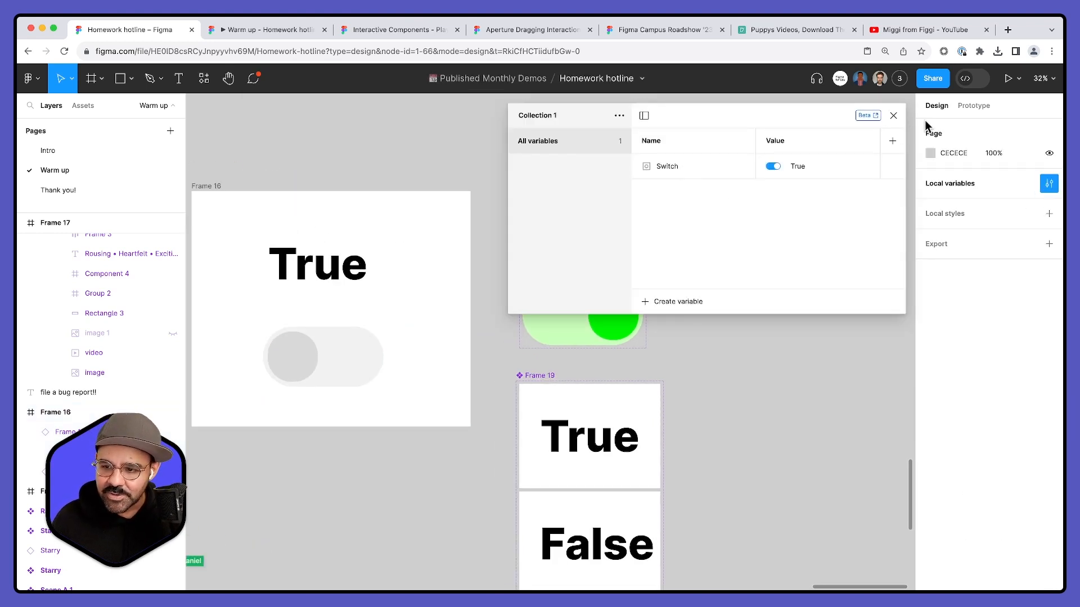
left_click(893, 115)
left_click(541, 195)
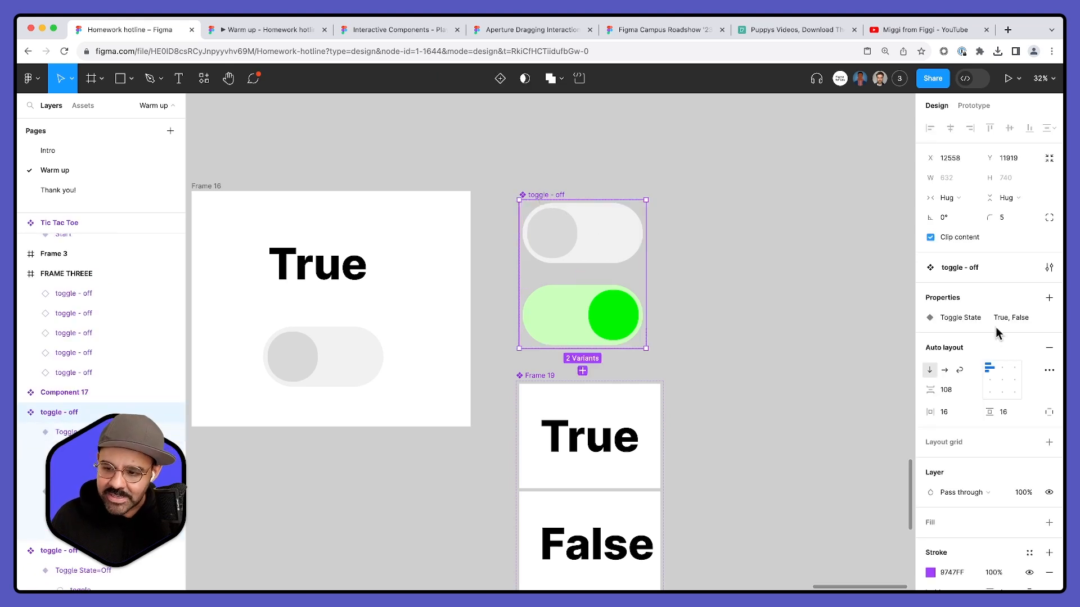
left_click(1029, 318)
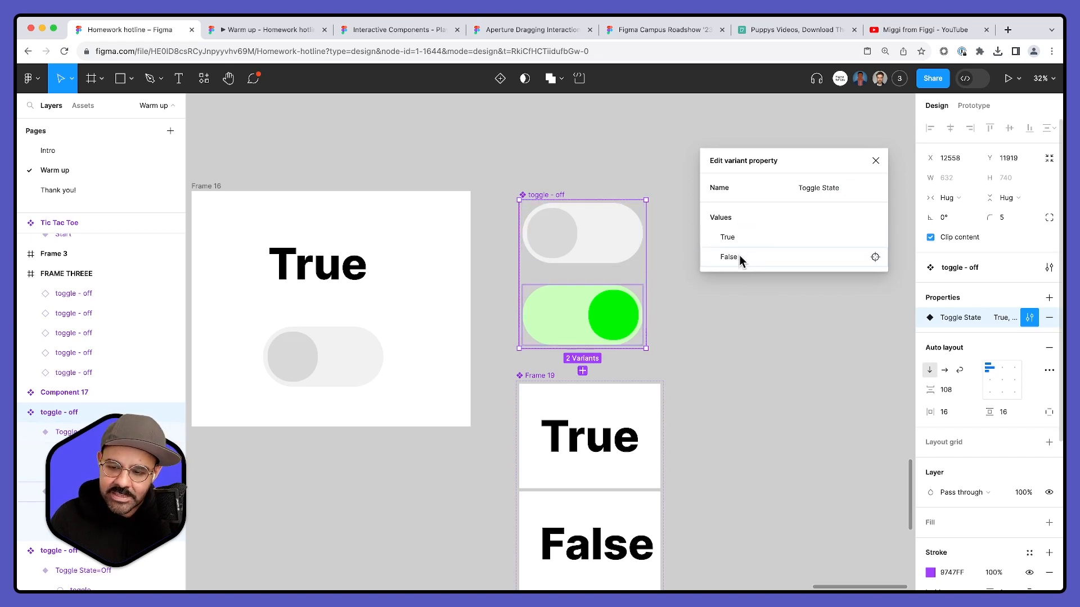
left_click(747, 337)
scroll(675, 349, "down", 2)
left_click(537, 332)
left_click(537, 329)
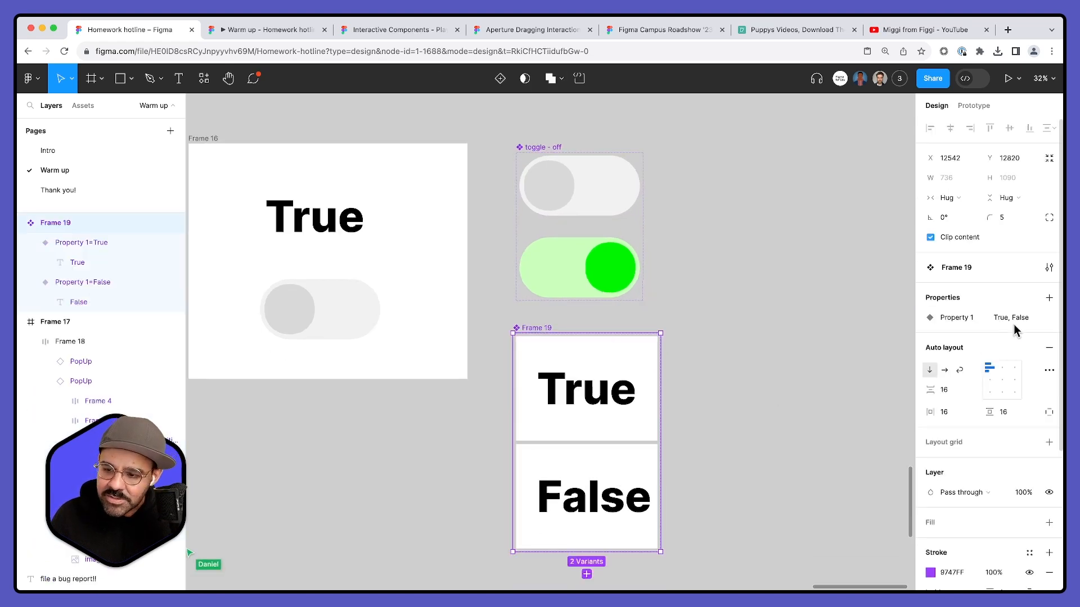
- Check the variant property values of Frame 19 and move the True instance in Frame 16 to about X 343, Y 117
left_click(1029, 318)
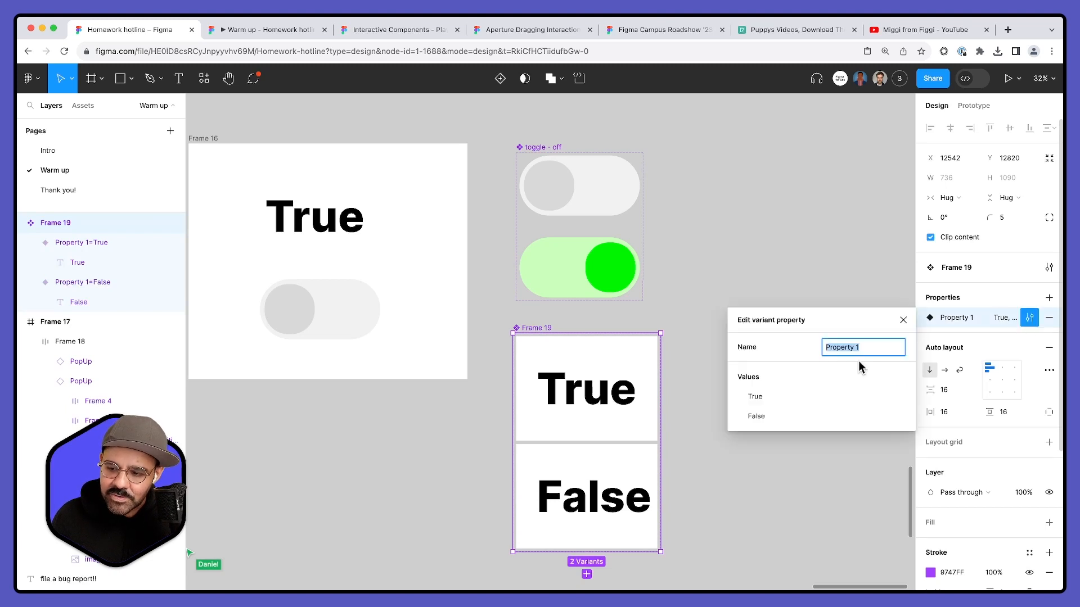
left_click(774, 260)
scroll(563, 259, "left", 3)
left_click(422, 237)
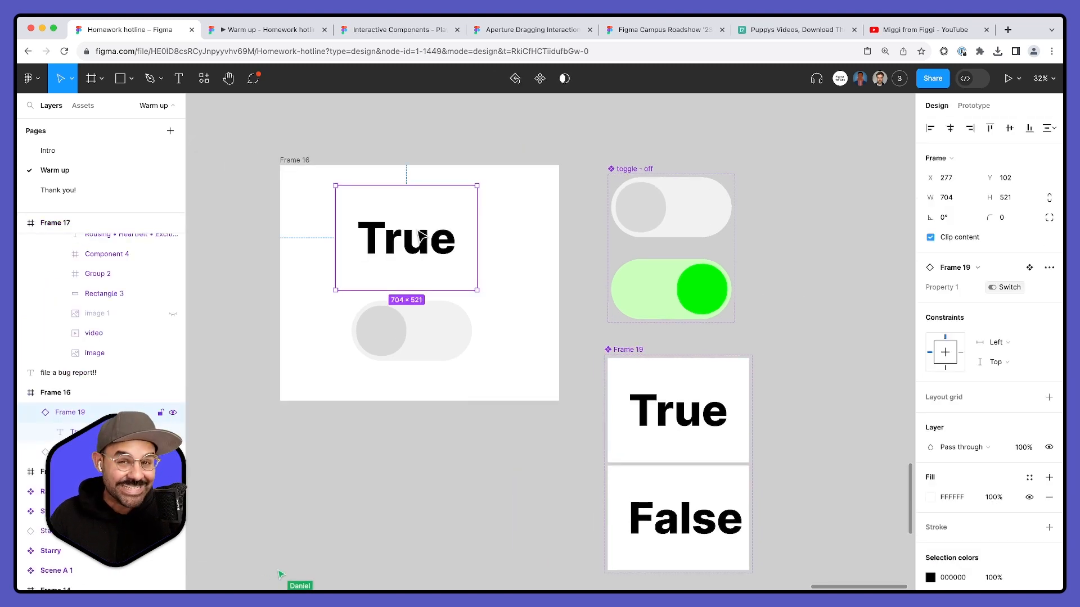
left_click_drag(422, 237, 434, 240)
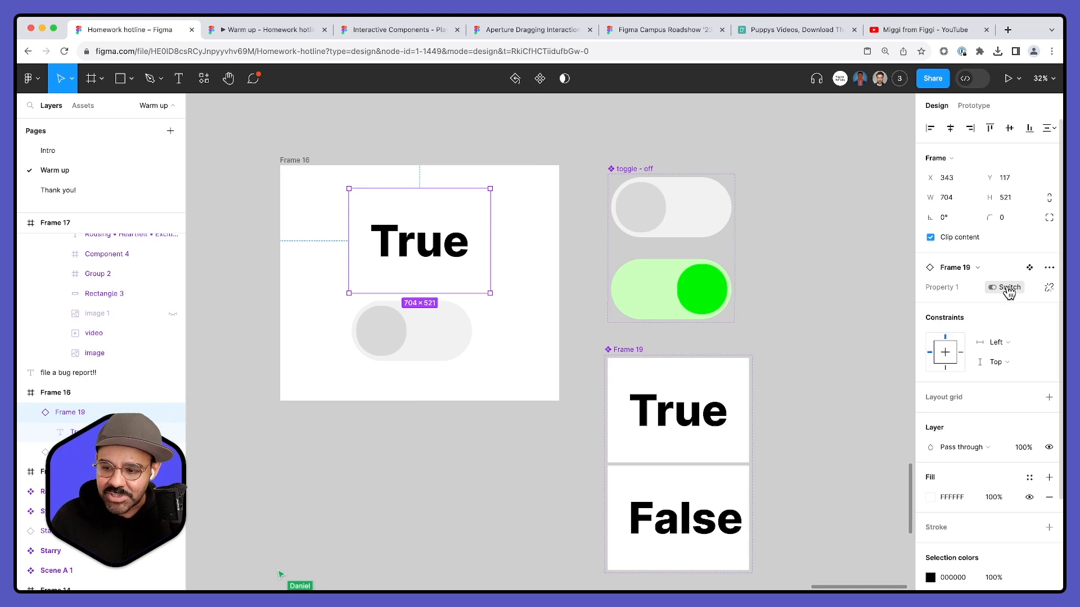
left_click(815, 264)
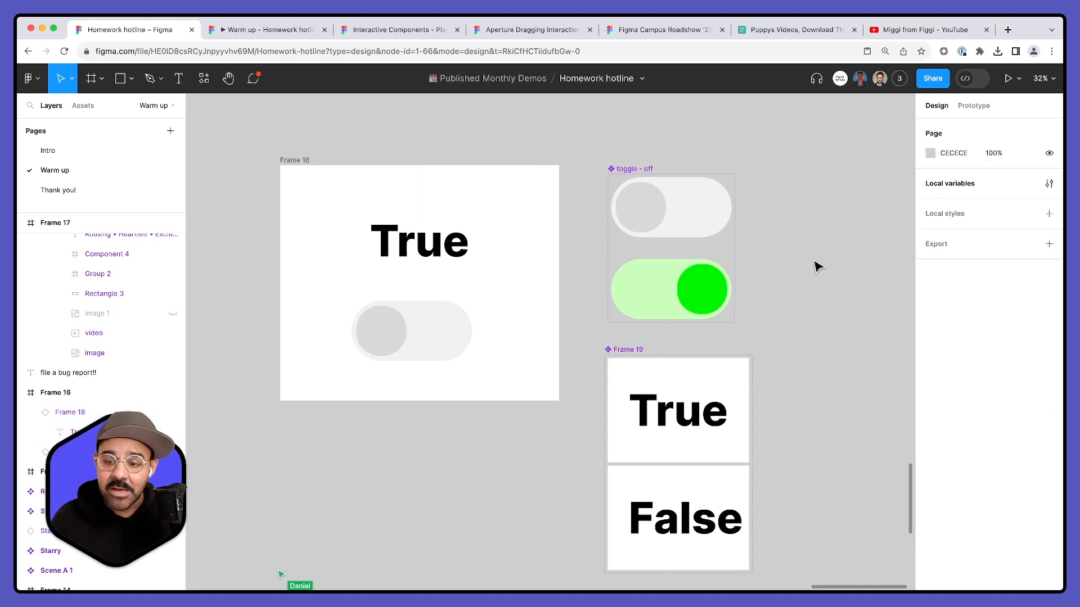
- Flip the Switch variable's value repeatedly to test the label and toggle in Frame 16, leave it at False, and close the local variables
left_click(1048, 183)
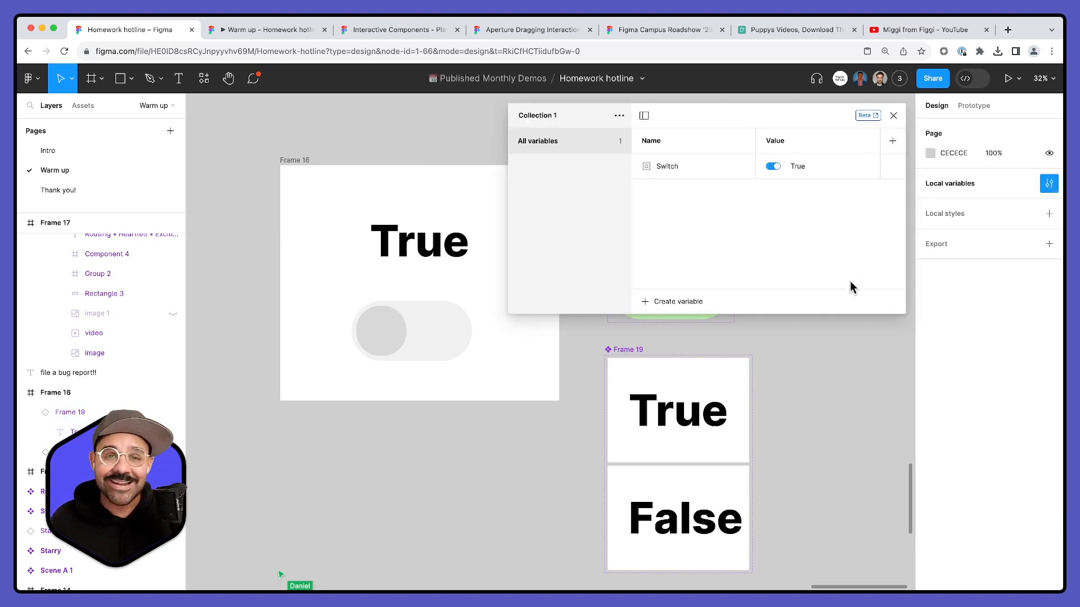
left_click(773, 166)
left_click(774, 166)
left_click(774, 166)
left_click(774, 167)
left_click(773, 166)
left_click(773, 166)
left_click(773, 167)
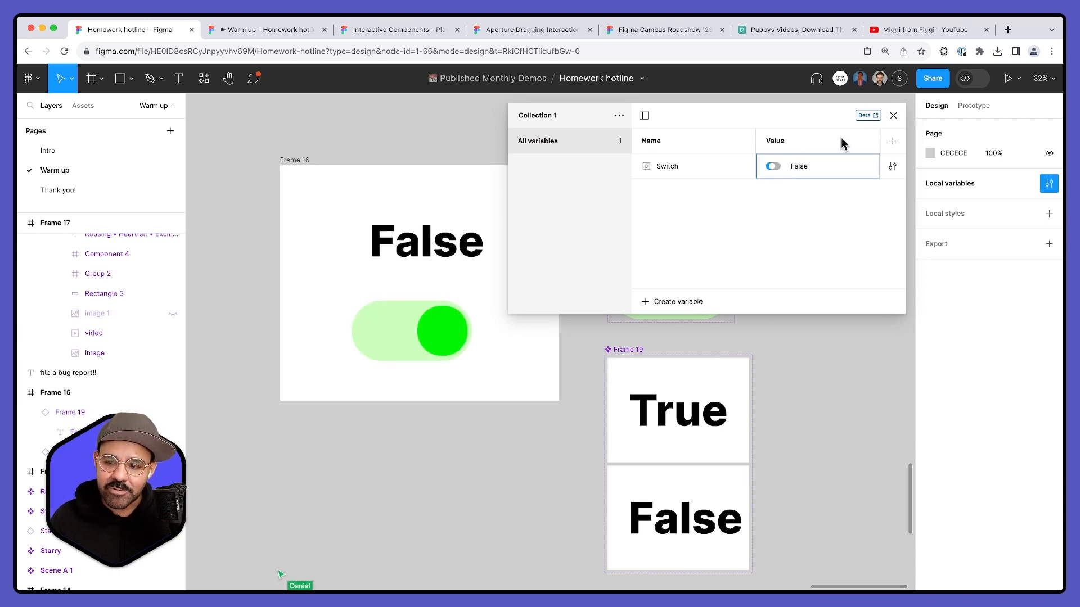
left_click(893, 116)
- Move the False label instance above the toggle in Frame 16 to about X 269, Y 108, and deselect it
left_click(444, 251)
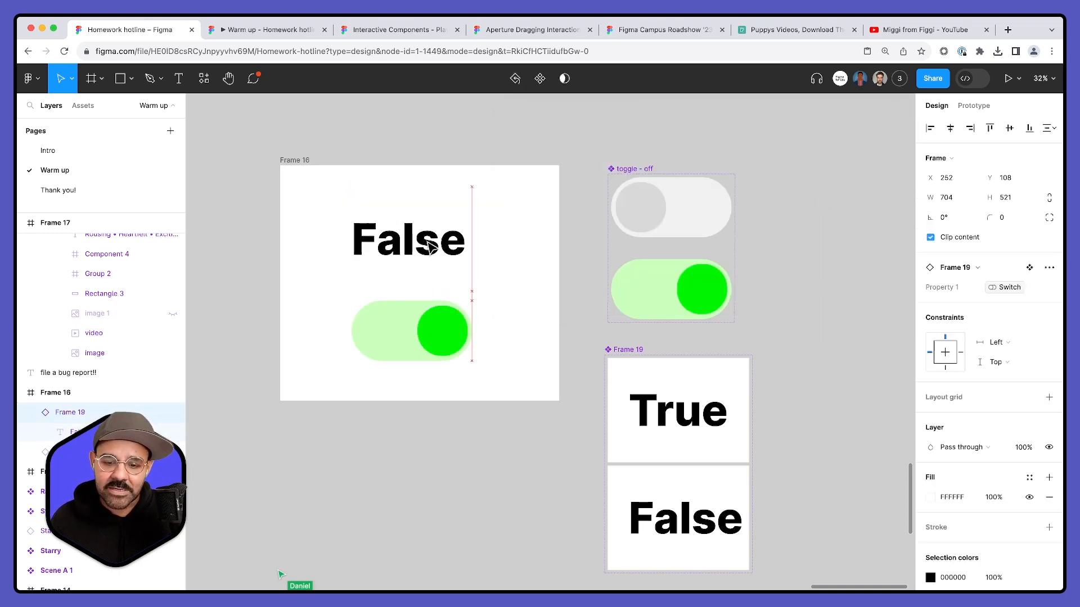
left_click_drag(431, 248, 451, 259)
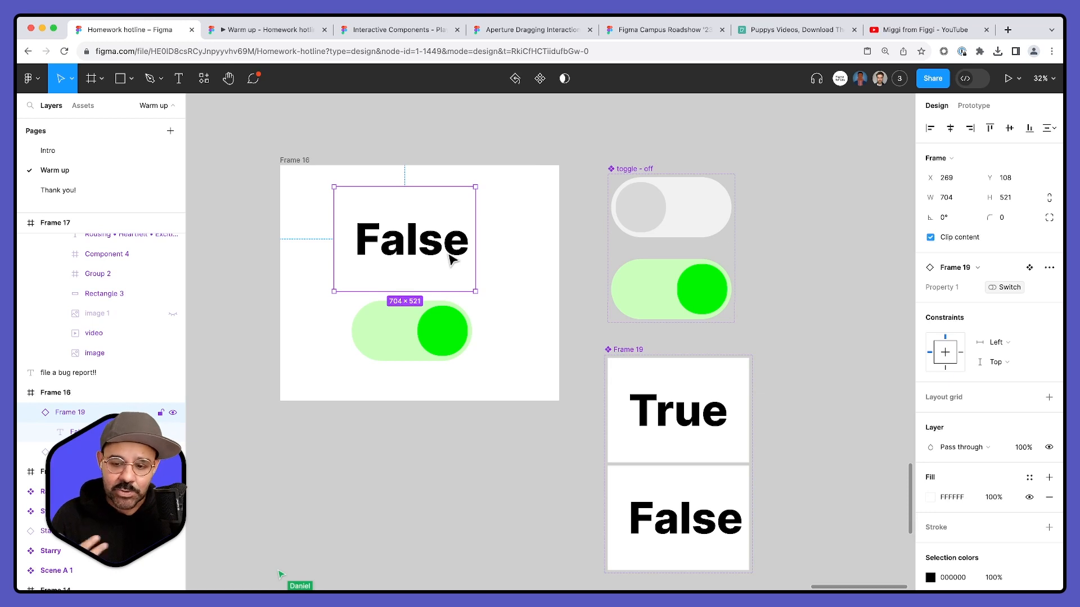
left_click(383, 488)
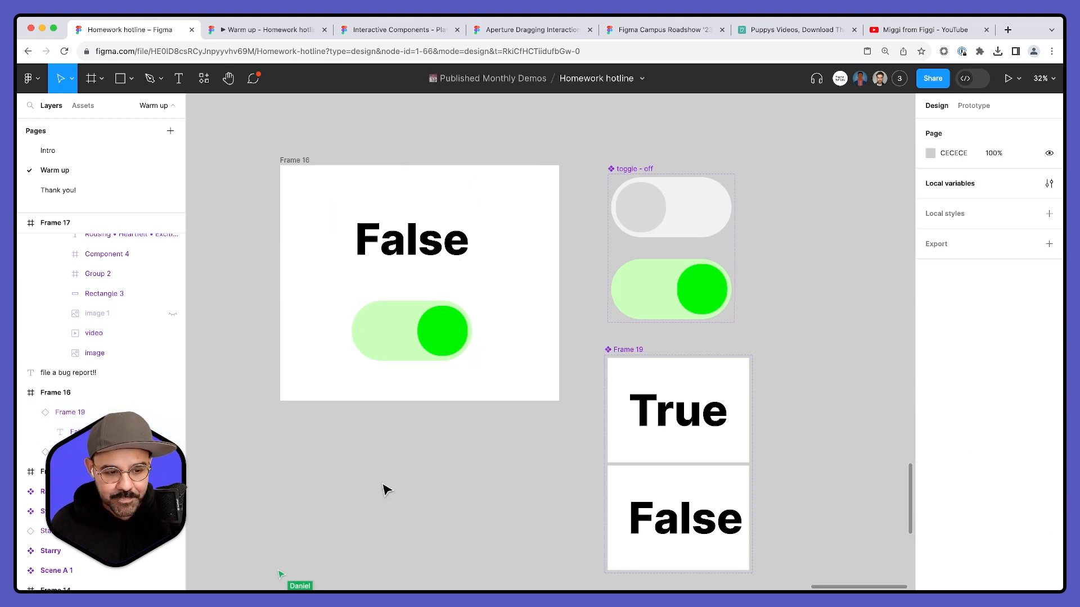
- Look over the exercises on the Warm up page, from Frame 16 to the Shutter, Tic tac toe, toggle, Lights and Doodle frames
scroll(381, 410, "down", 1)
scroll(381, 410, "left", 1)
scroll(379, 409, "down", 5, "ctrl")
left_click_drag(338, 453, 537, 287)
left_click(239, 30)
left_click(181, 26)
scroll(419, 300, "down", 5, "ctrl")
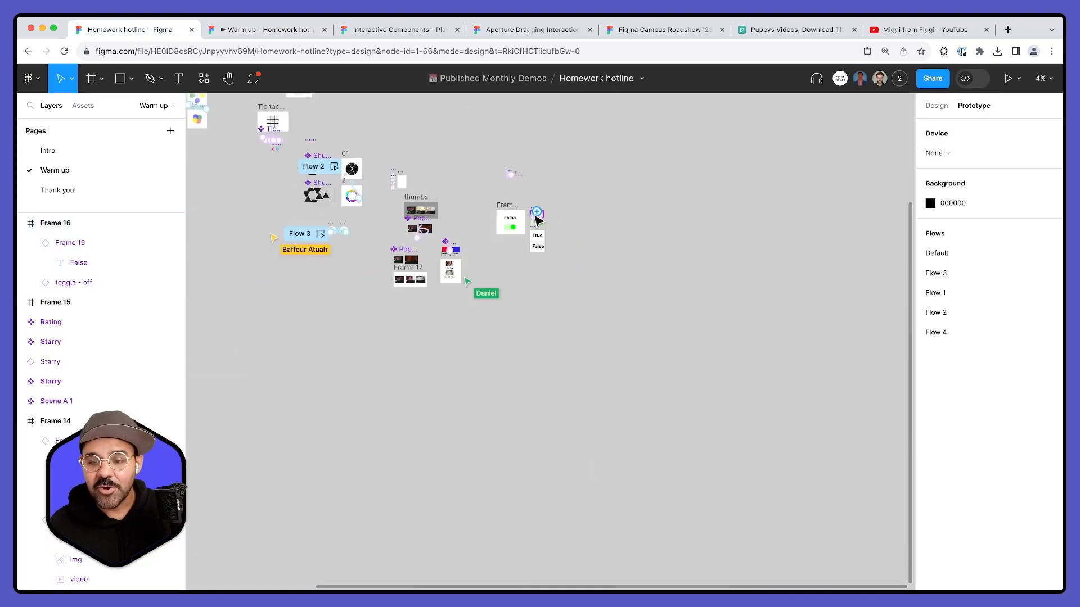
scroll(419, 300, "up", 5, "ctrl")
scroll(458, 258, "down", 3)
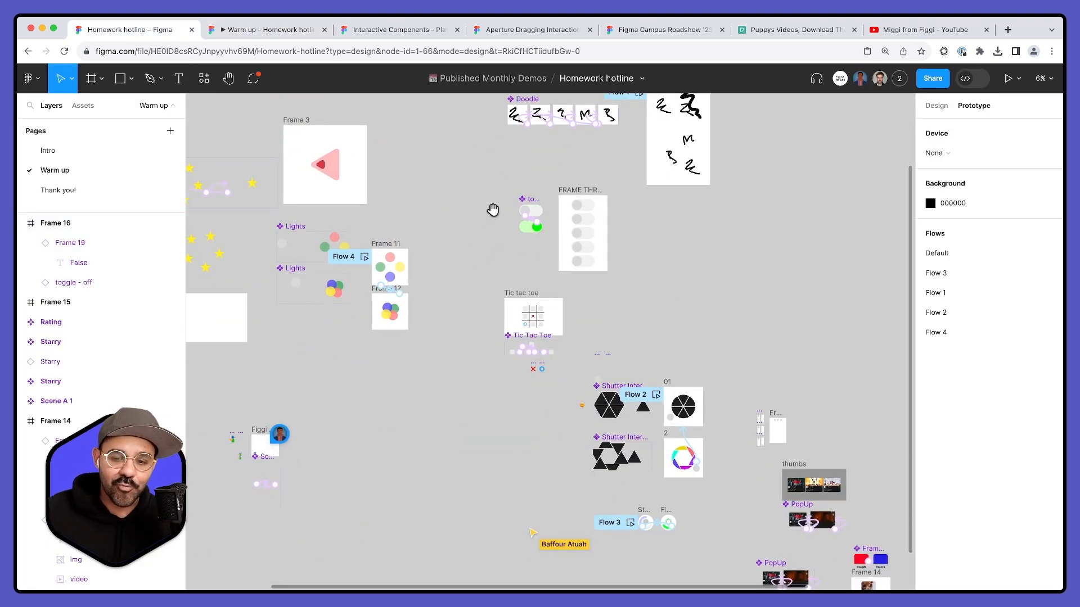
scroll(481, 208, "up", 1, "ctrl")
scroll(482, 209, "up", 1, "ctrl")
left_click_drag(485, 214, 498, 322)
scroll(498, 322, "down", 10)
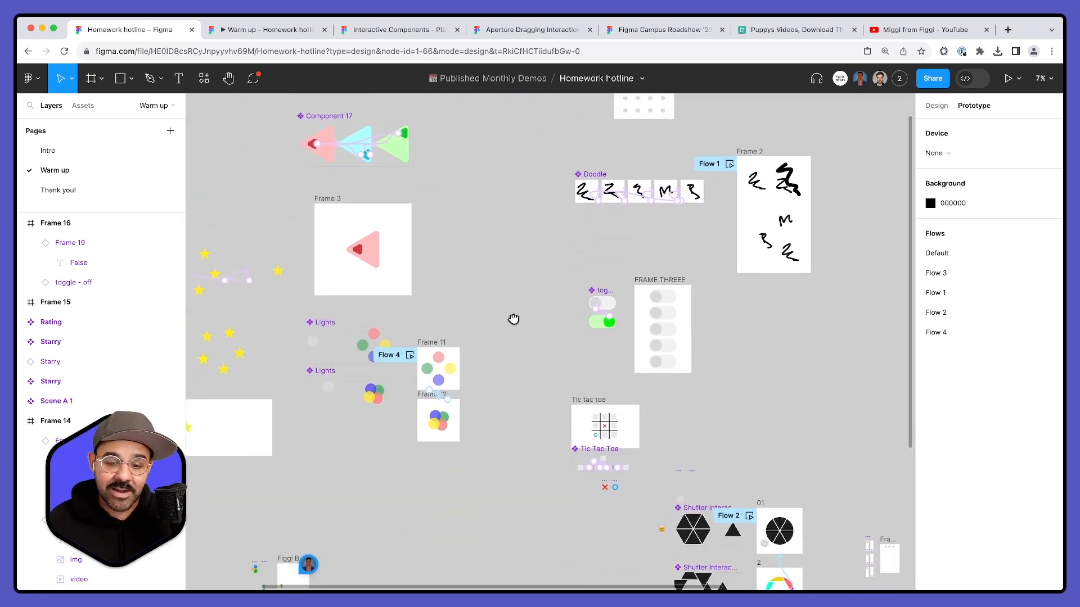
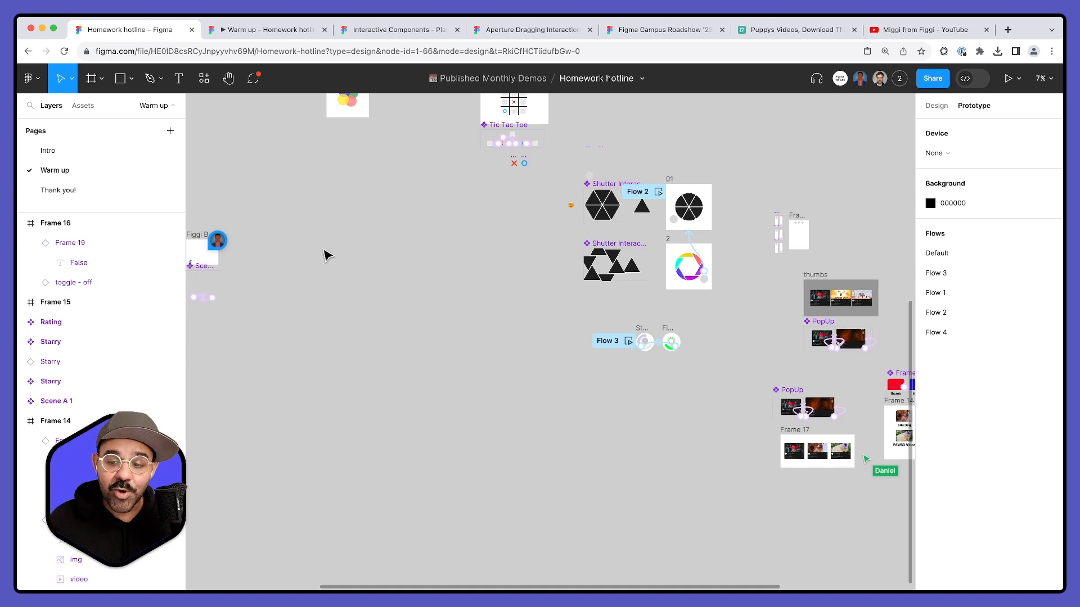
- Look over the Warm up page's prototype examples, including the tic tac toe, Shutter Interaction and PopUp components
scroll(475, 292, "up", 6)
scroll(475, 292, "right", 5)
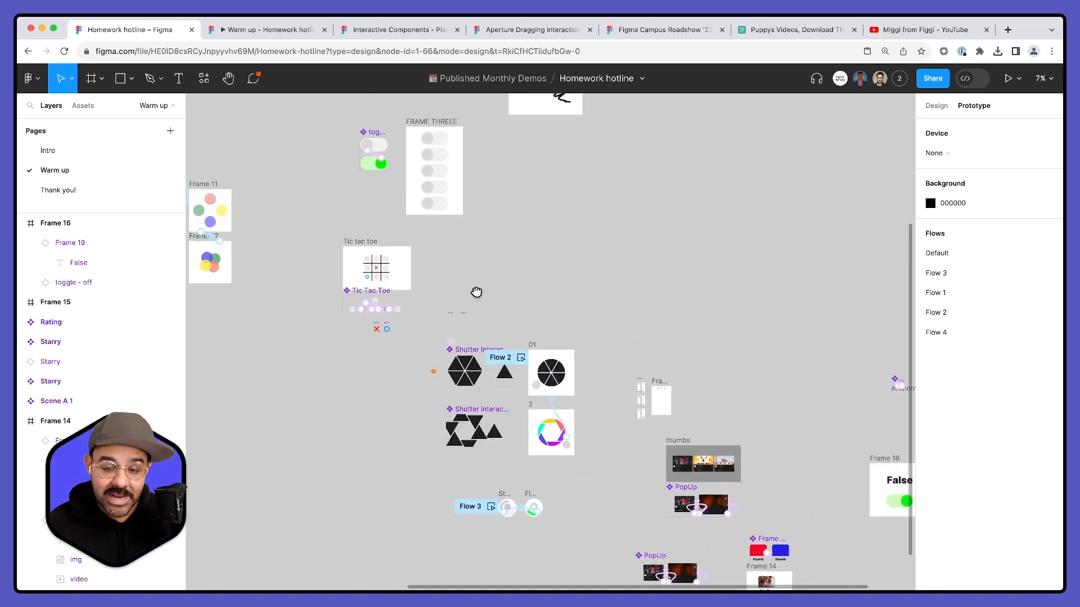
scroll(475, 274, "down", 3)
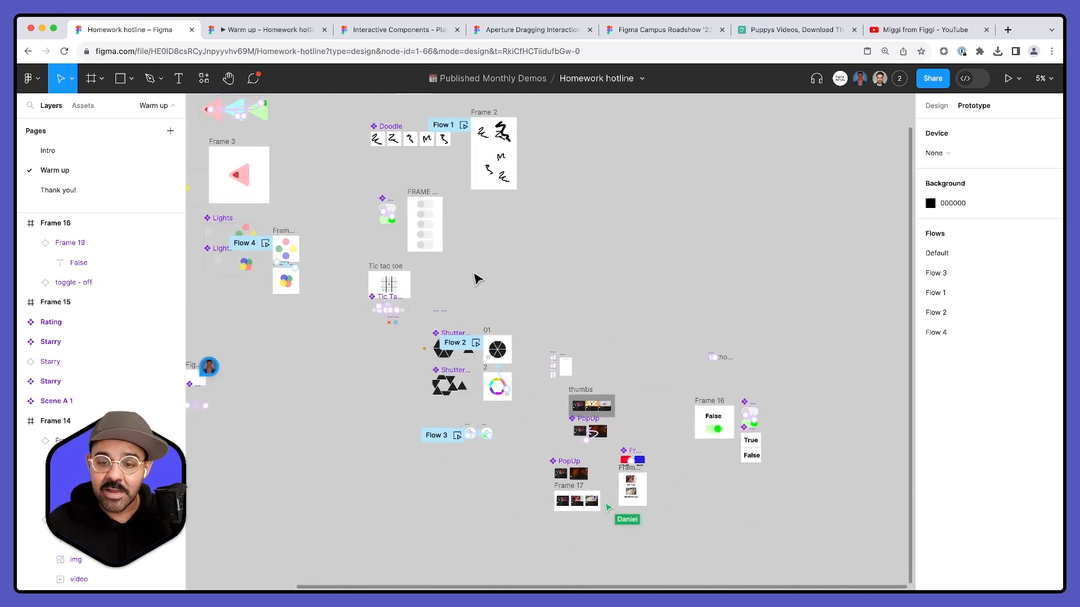
scroll(475, 274, "up", 1)
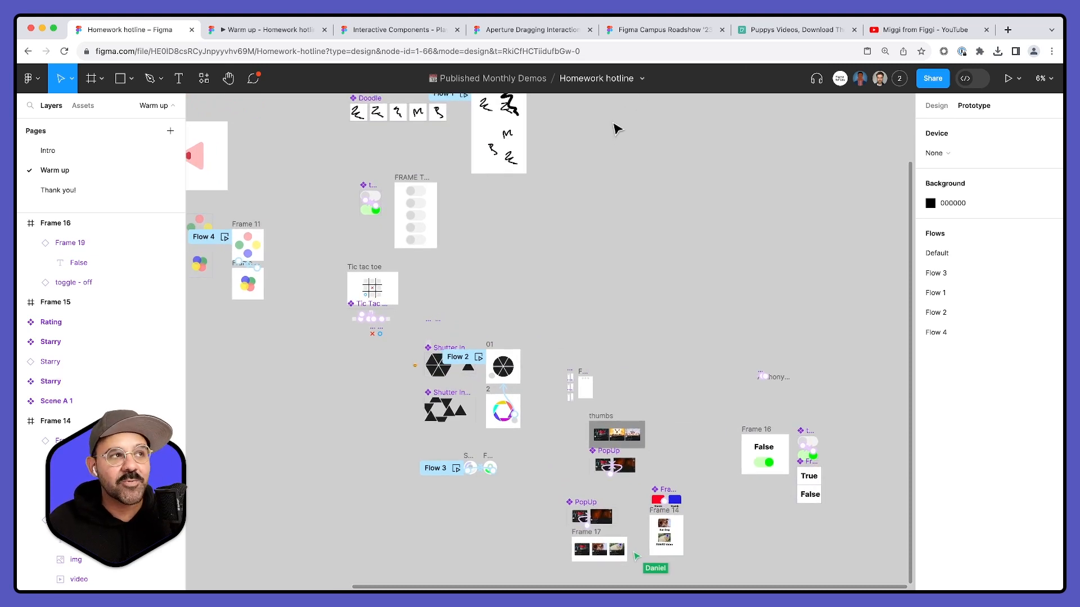
scroll(580, 157, "up", 2)
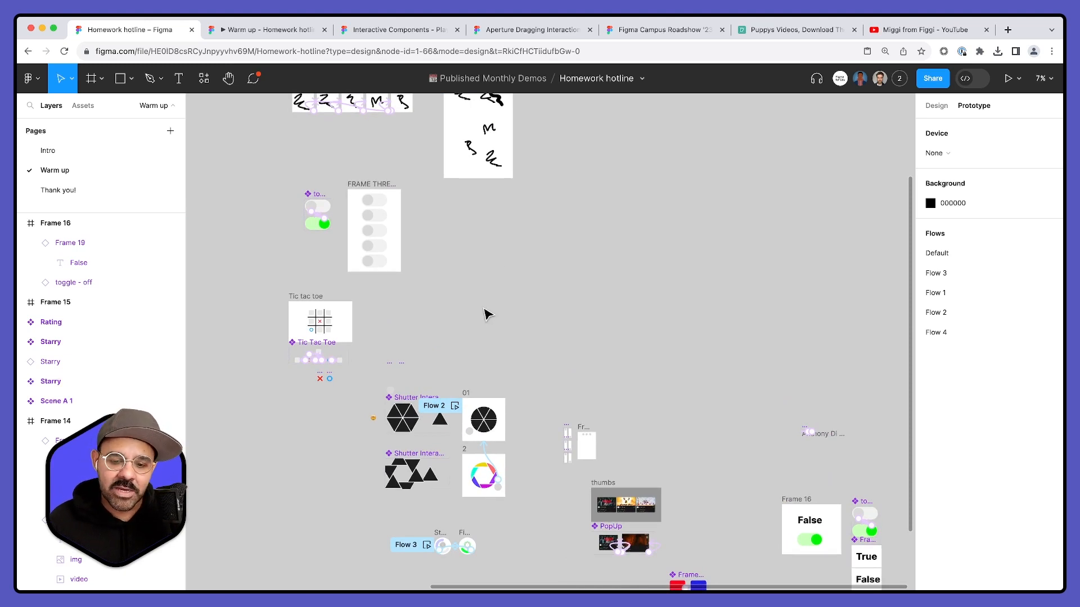
scroll(495, 357, "down", 5)
scroll(340, 385, "up", 5)
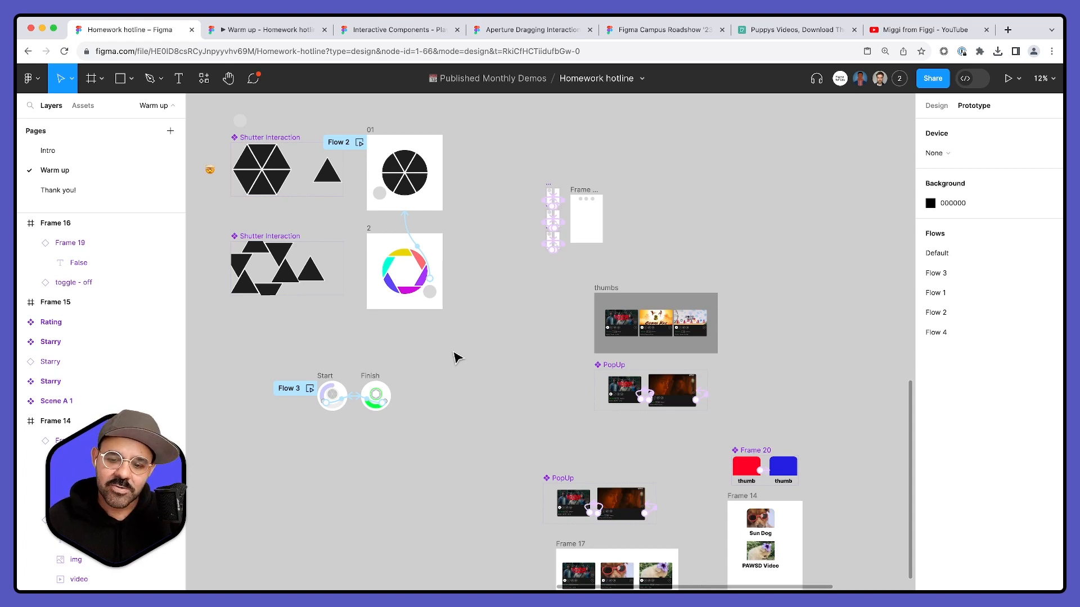
scroll(453, 358, "up", 1)
scroll(458, 426, "down", 5)
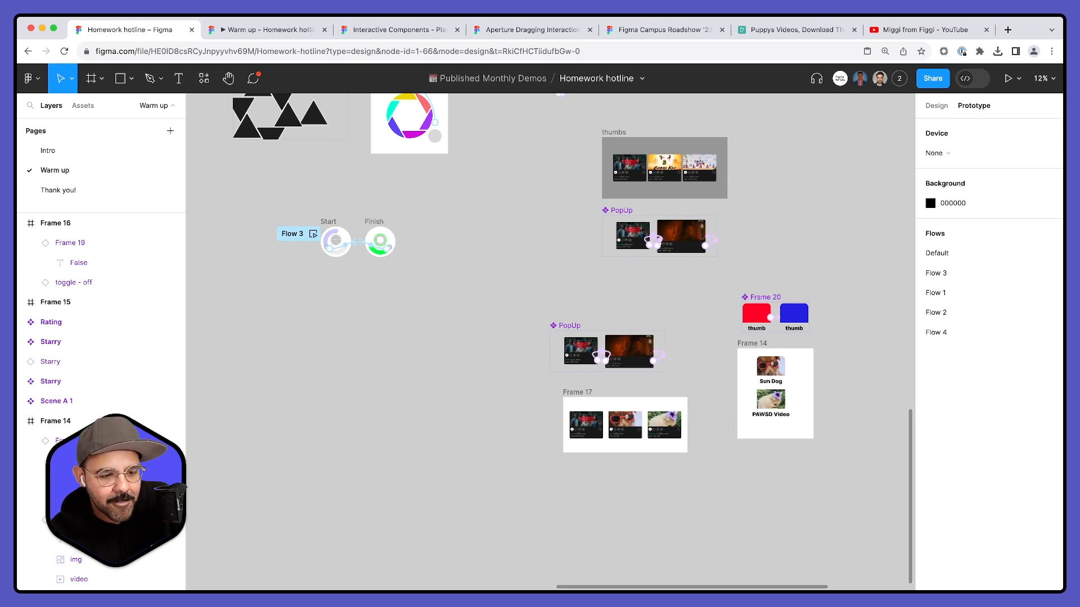
- Examine the Doodle and Frame 1 demos, the Shutter Interaction, the Experiment component, and the Frame 16 toggle with its True/False variants
left_click_drag(522, 207, 494, 431)
scroll(495, 431, "up", 10)
scroll(494, 430, "left", 10)
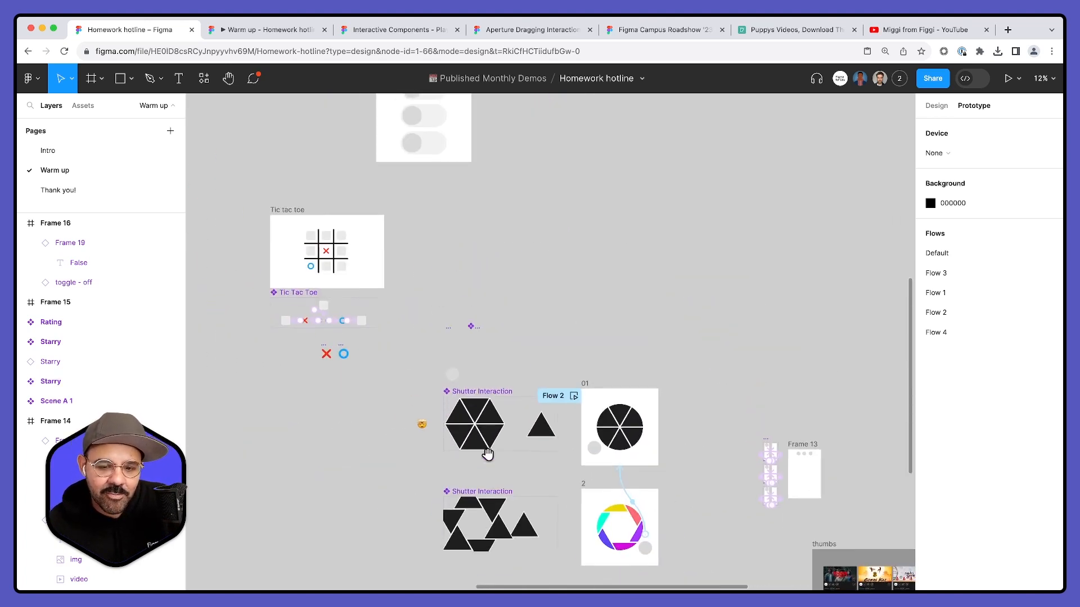
scroll(472, 259, "up", 15)
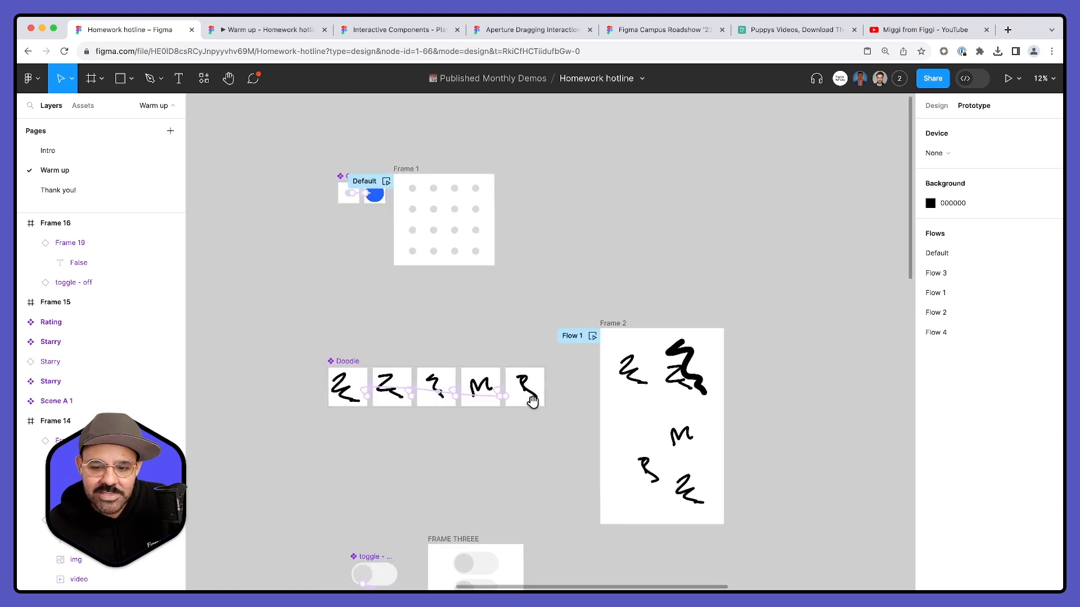
scroll(537, 445, "down", 20)
scroll(537, 445, "right", 8)
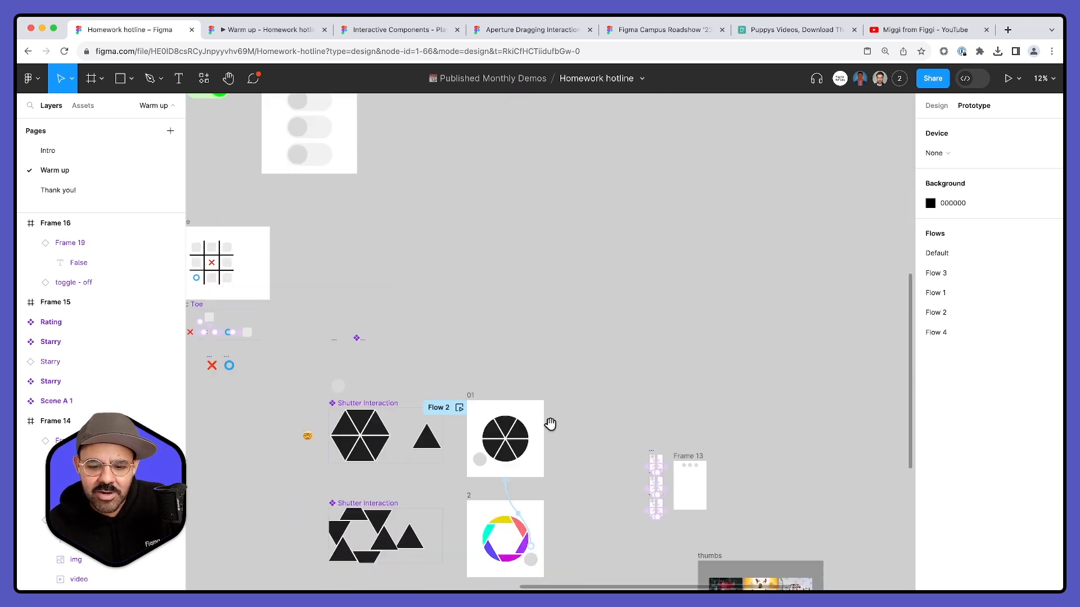
scroll(602, 426, "down", 7)
scroll(602, 426, "right", 13)
scroll(641, 243, "up", 5)
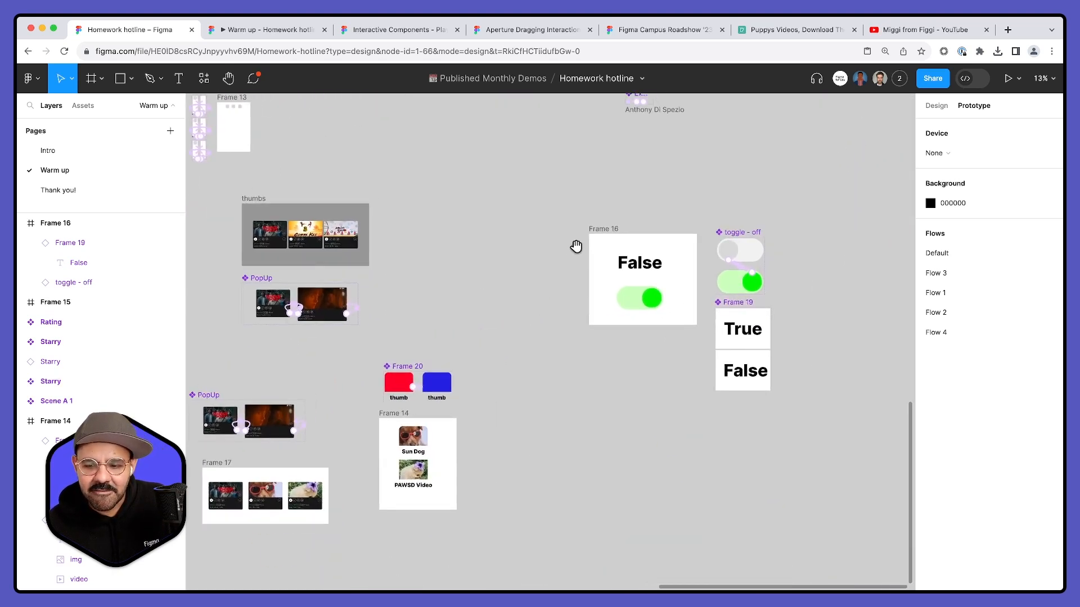
scroll(549, 251, "down", 3)
scroll(579, 174, "up", 10)
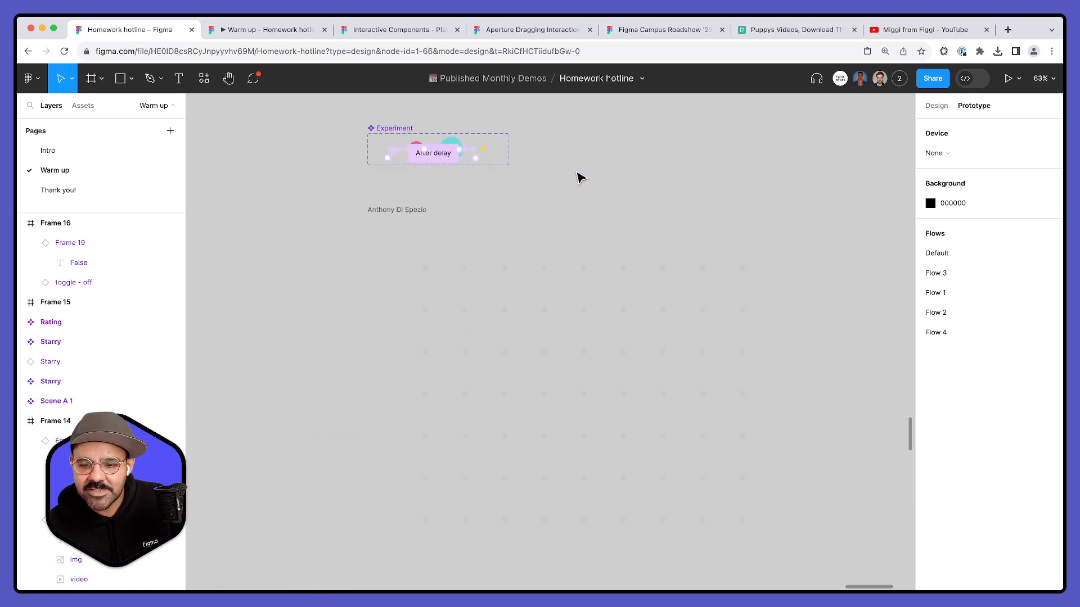
scroll(541, 234, "down", 10)
scroll(492, 258, "left", 5)
scroll(602, 236, "down", 3)
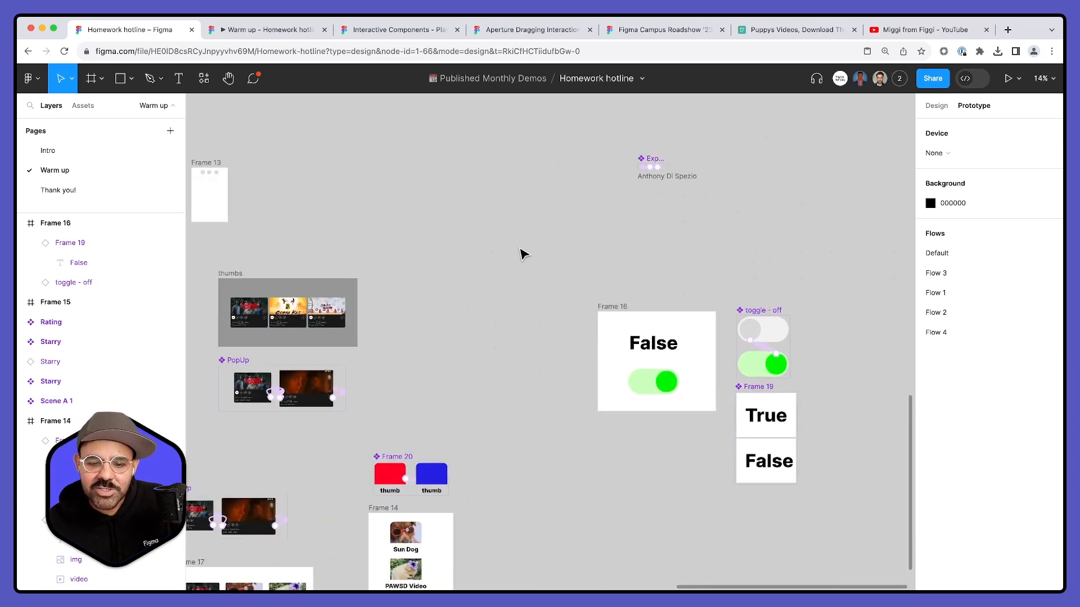
scroll(520, 250, "down", 3)
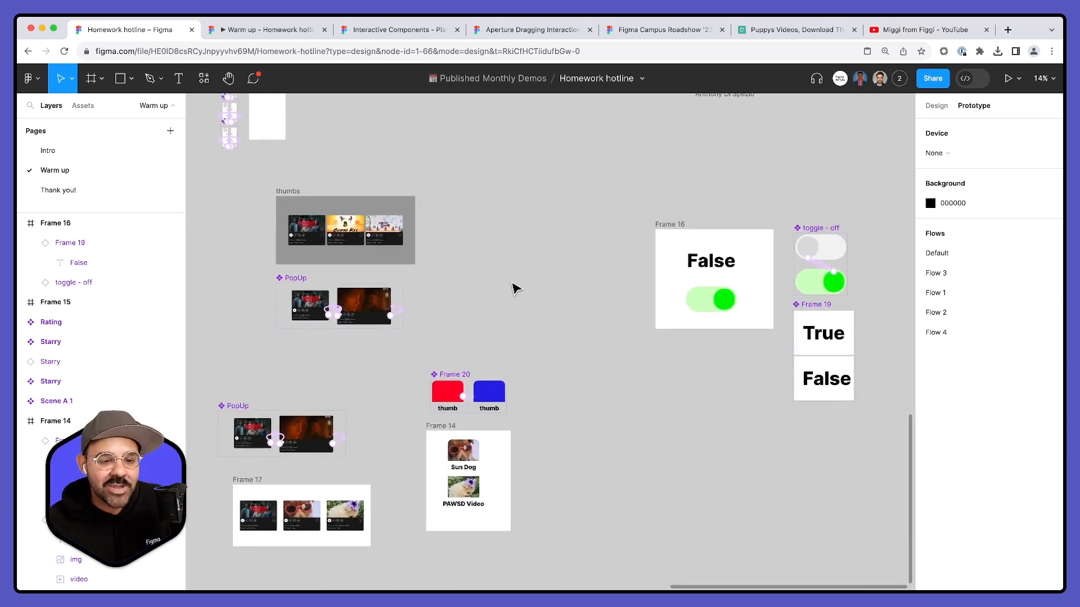